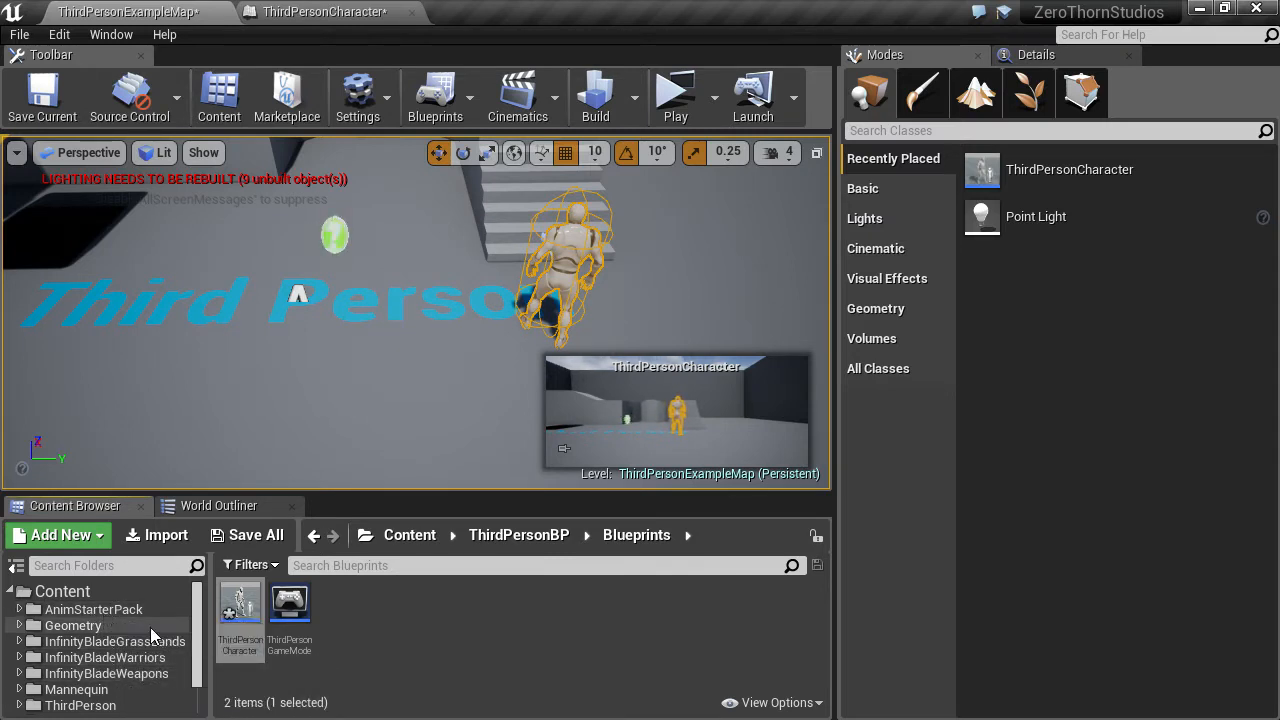
Save the ThirdPersonCharacter blueprint and locate its mesh component's skeletal mesh asset in the Content Browser
{"action": "right_click", "coordinate": [234, 612]}
{"action": "left_click", "coordinate": [296, 323]}
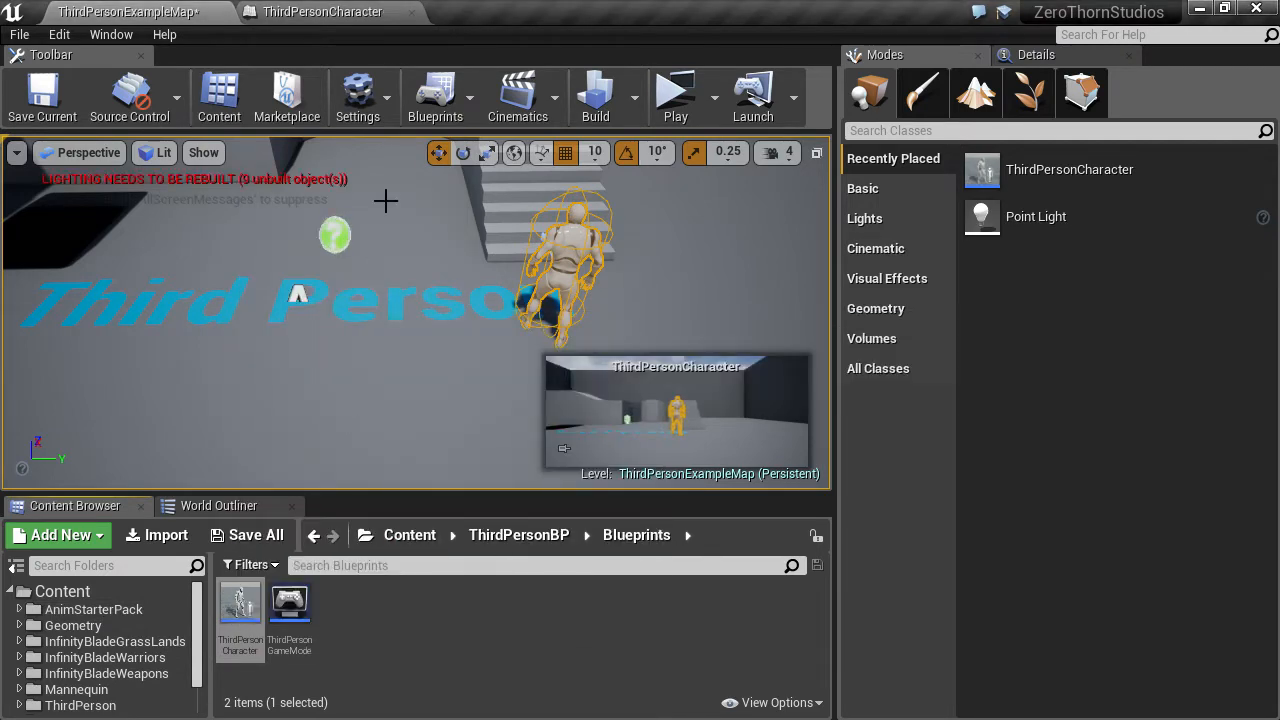
{"action": "left_click", "coordinate": [318, 11]}
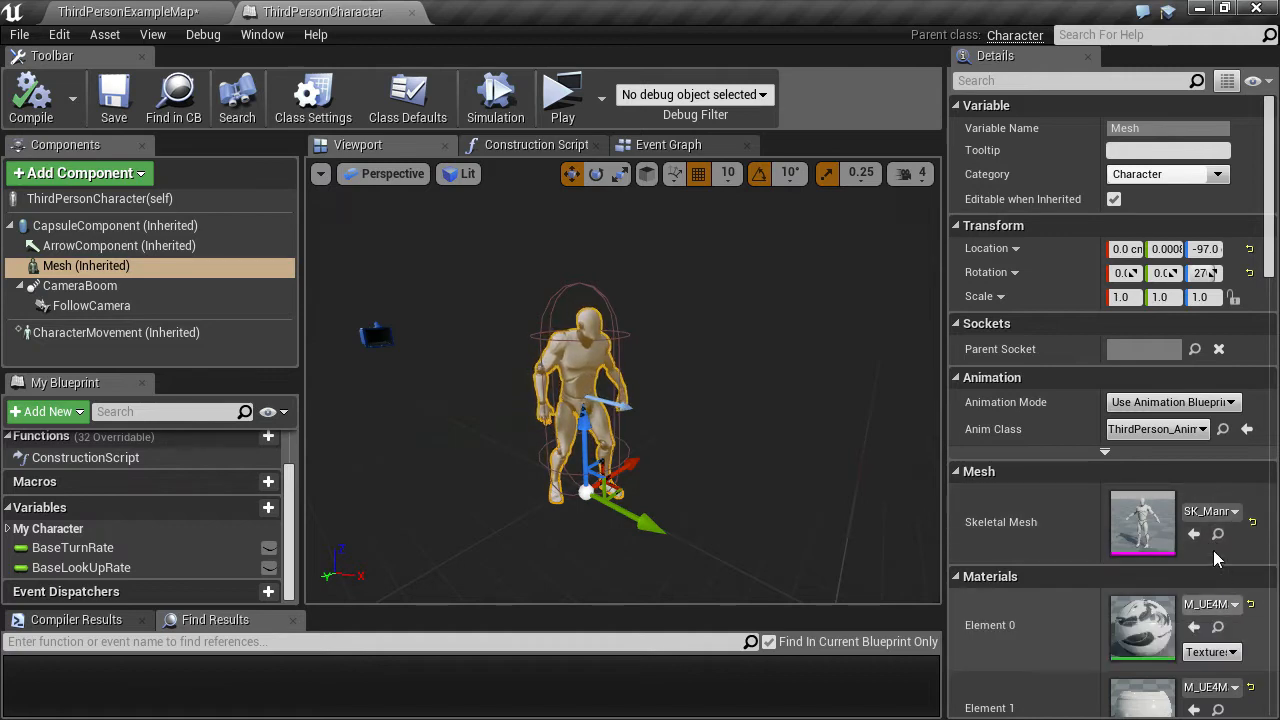
{"action": "left_click", "coordinate": [148, 13]}
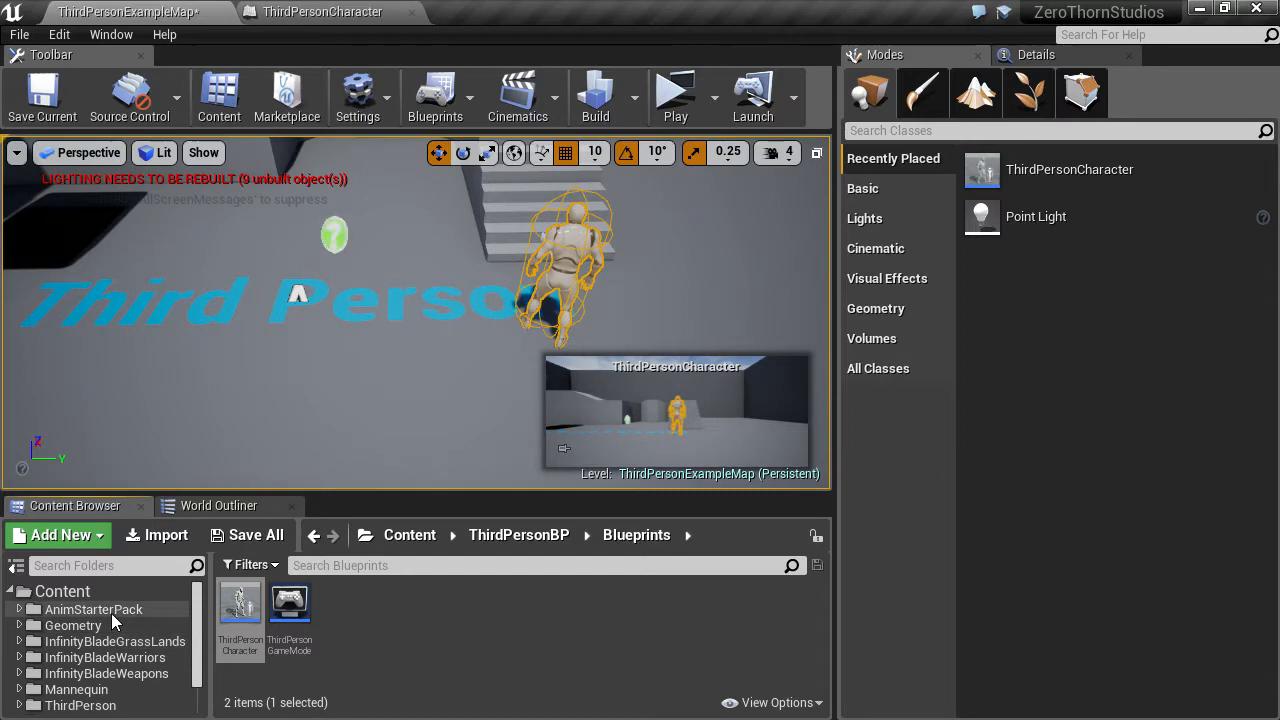
{"action": "left_click", "coordinate": [295, 13]}
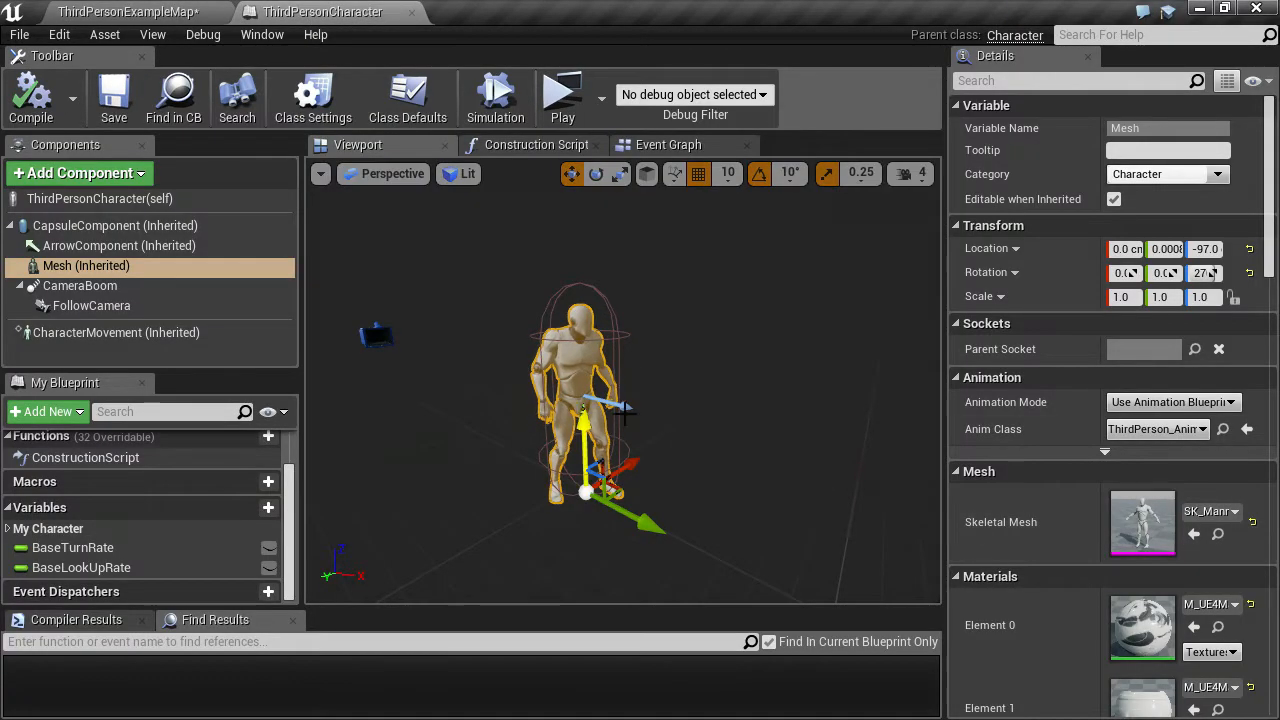
{"action": "left_click", "coordinate": [1217, 534]}
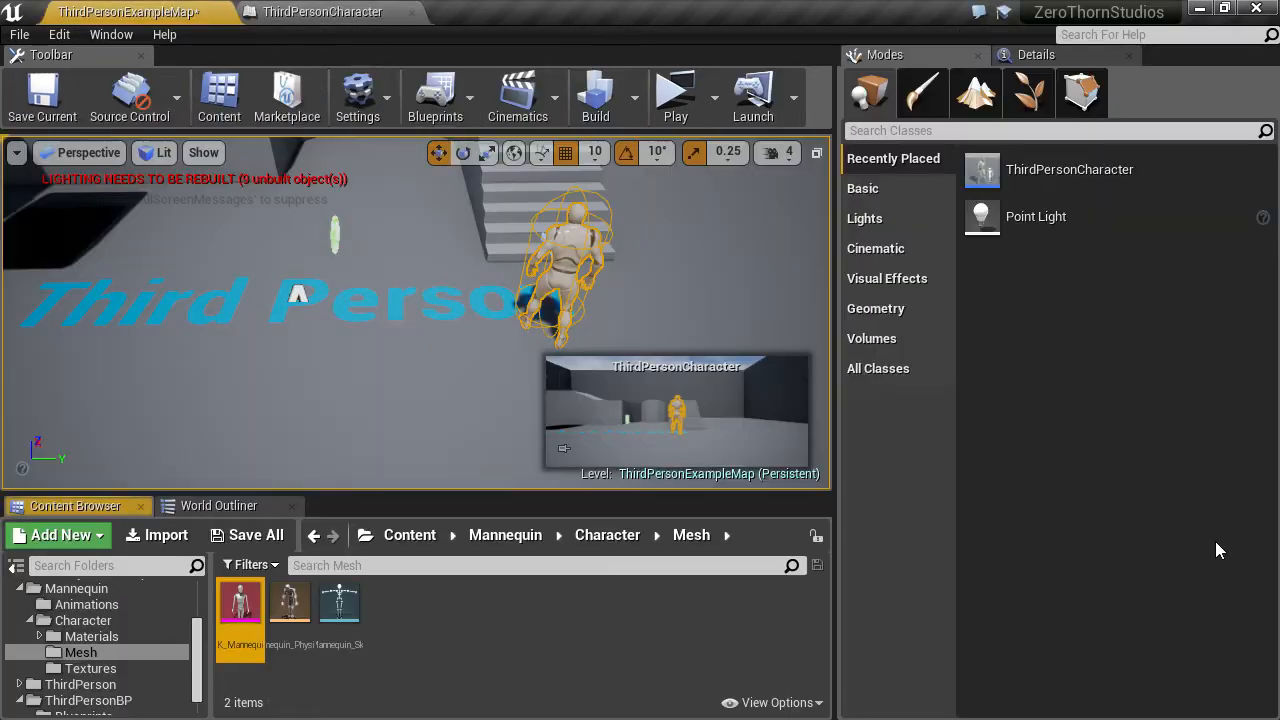
Open the UE4_Mannequin_Skeleton asset and dock its editor alongside the other open editors
{"action": "left_click", "coordinate": [340, 605]}
{"action": "left_click", "coordinate": [395, 639]}
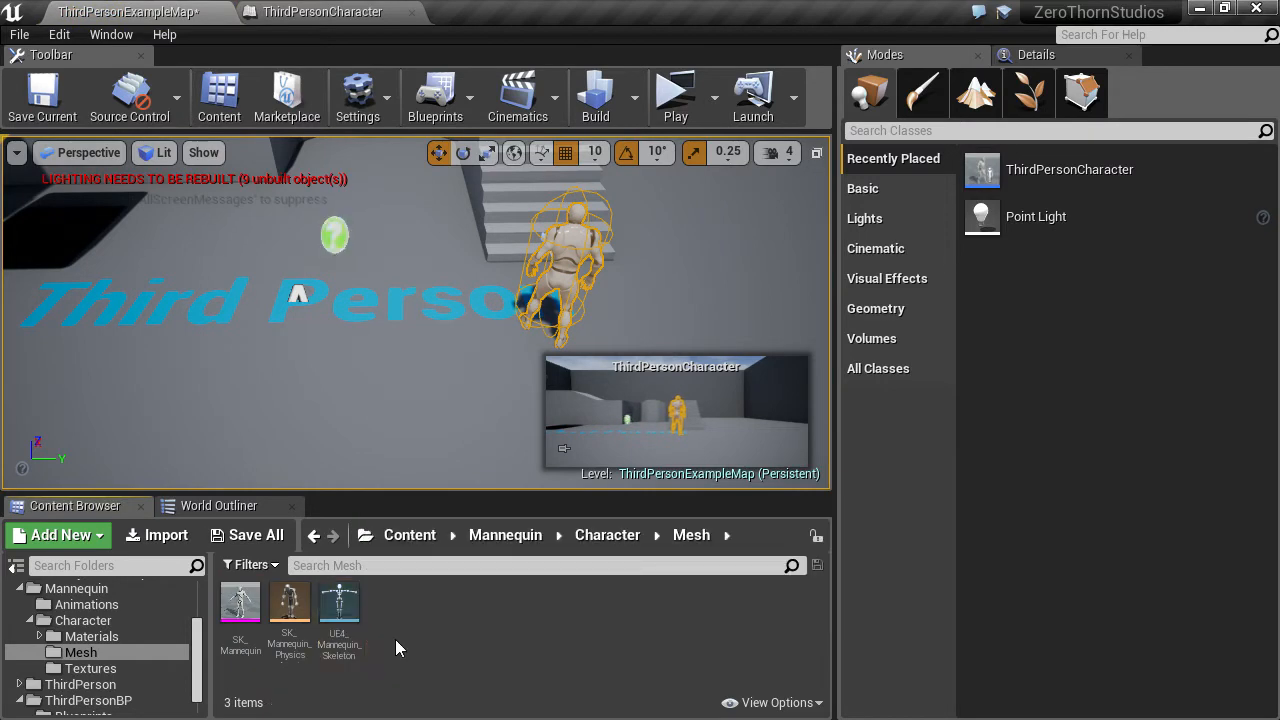
{"action": "double_click", "coordinate": [338, 604]}
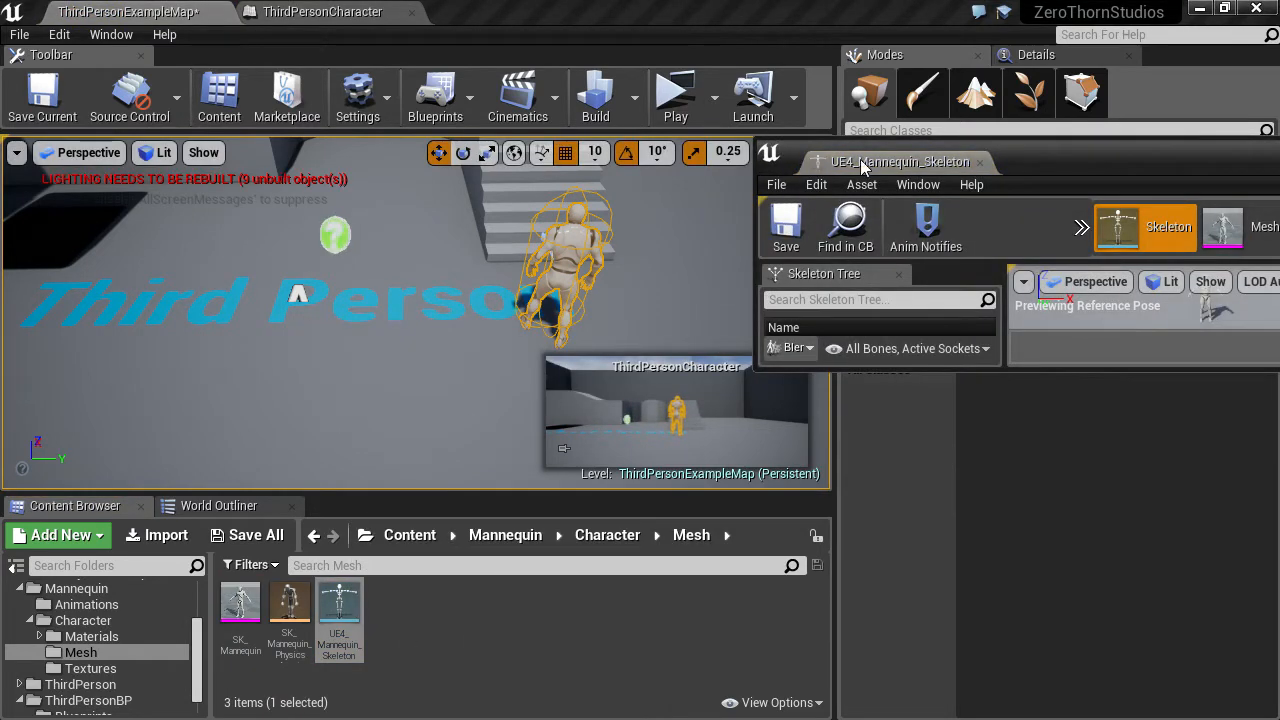
{"action": "left_click_drag", "start_coordinate": [862, 166], "coordinate": [483, 22]}
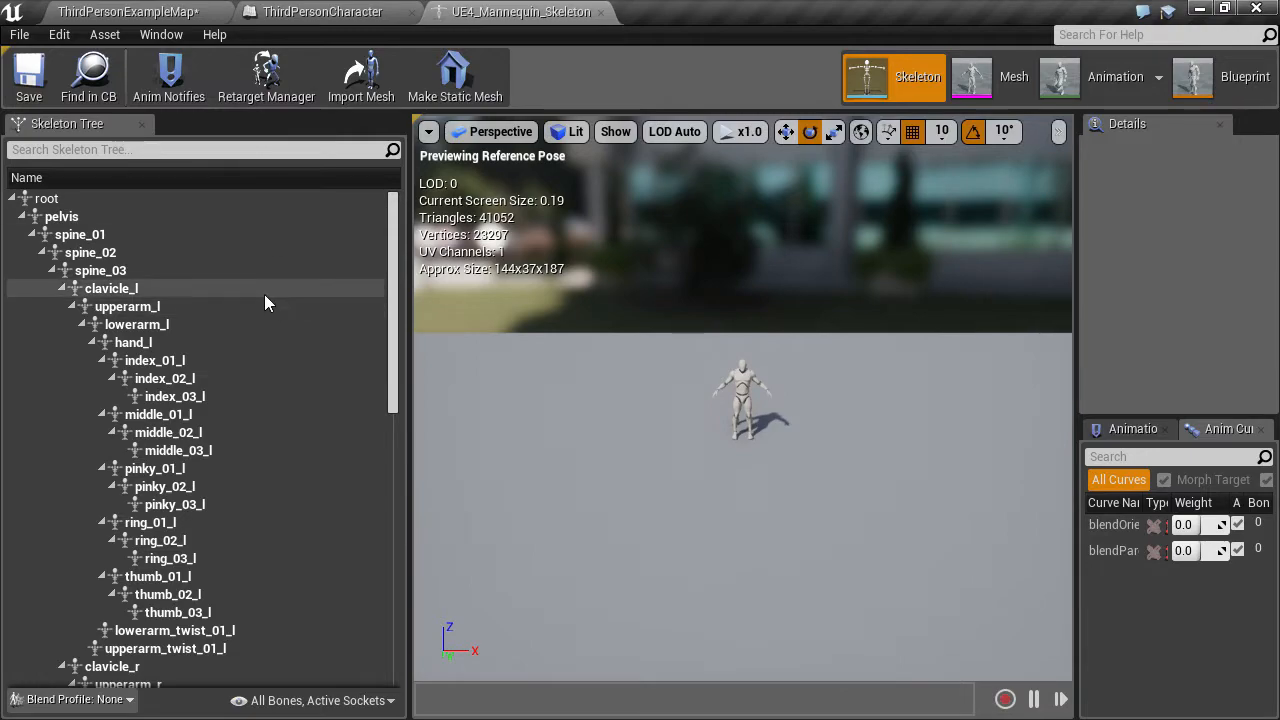
Assign the Humanoid rig to UE4_Mannequin_Skeleton in the Retarget Manager
{"action": "left_click", "coordinate": [248, 80]}
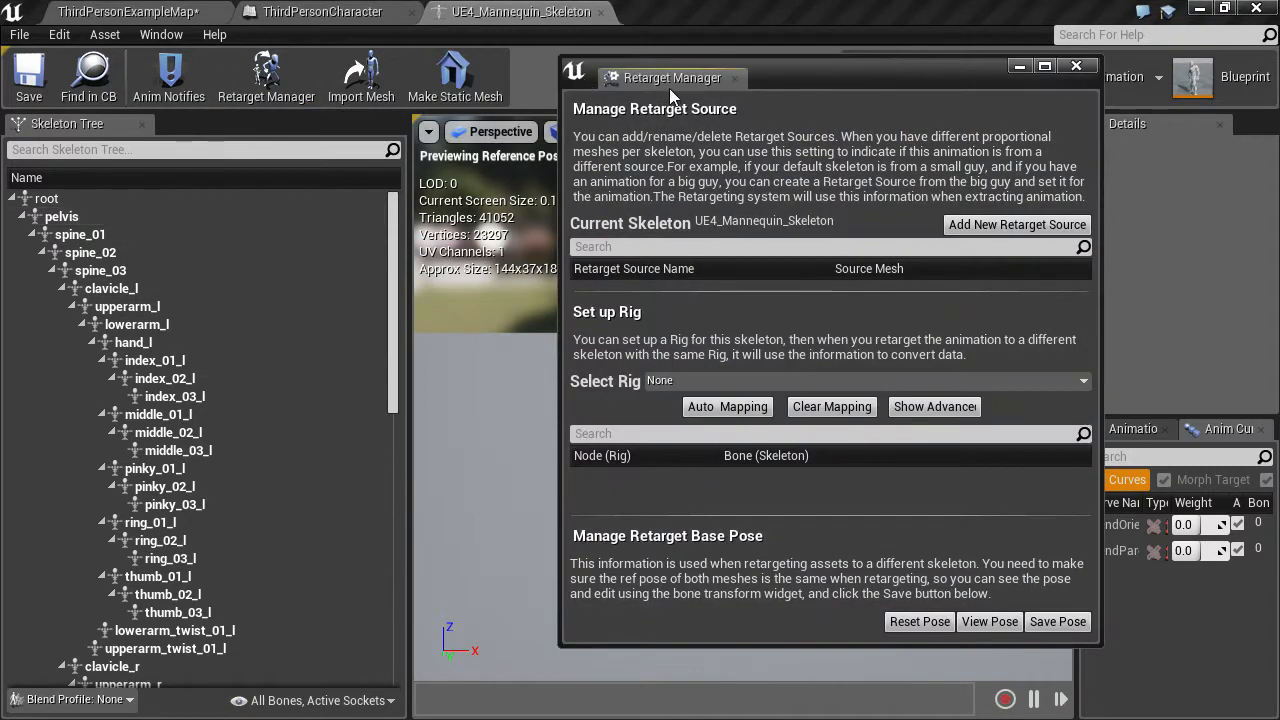
{"action": "left_click_drag", "start_coordinate": [669, 88], "coordinate": [1008, 217]}
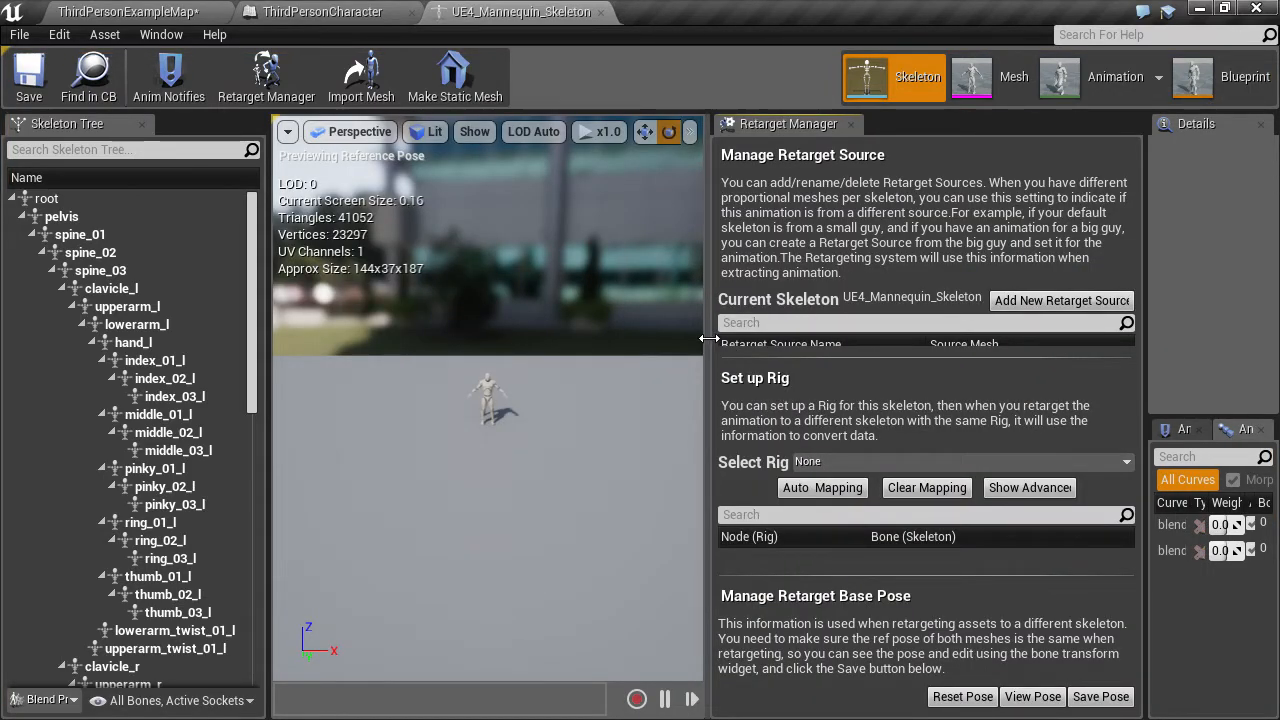
{"action": "left_click", "coordinate": [878, 463]}
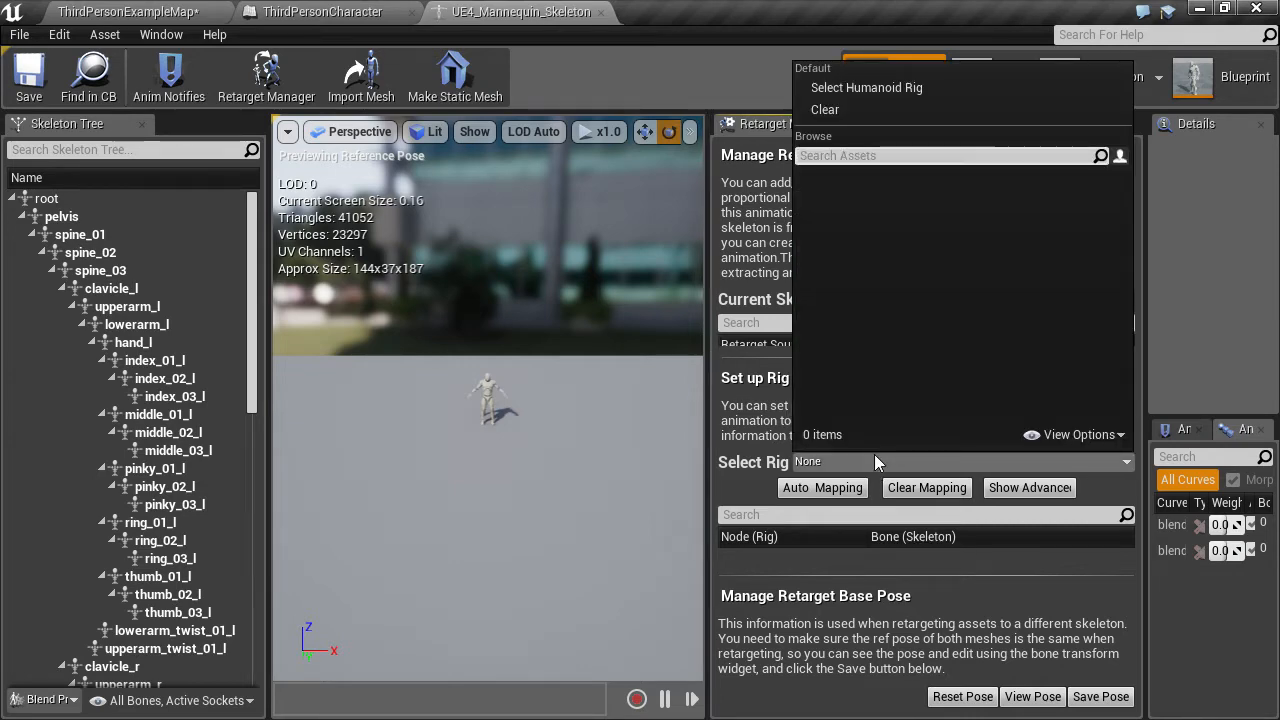
{"action": "left_click", "coordinate": [861, 87]}
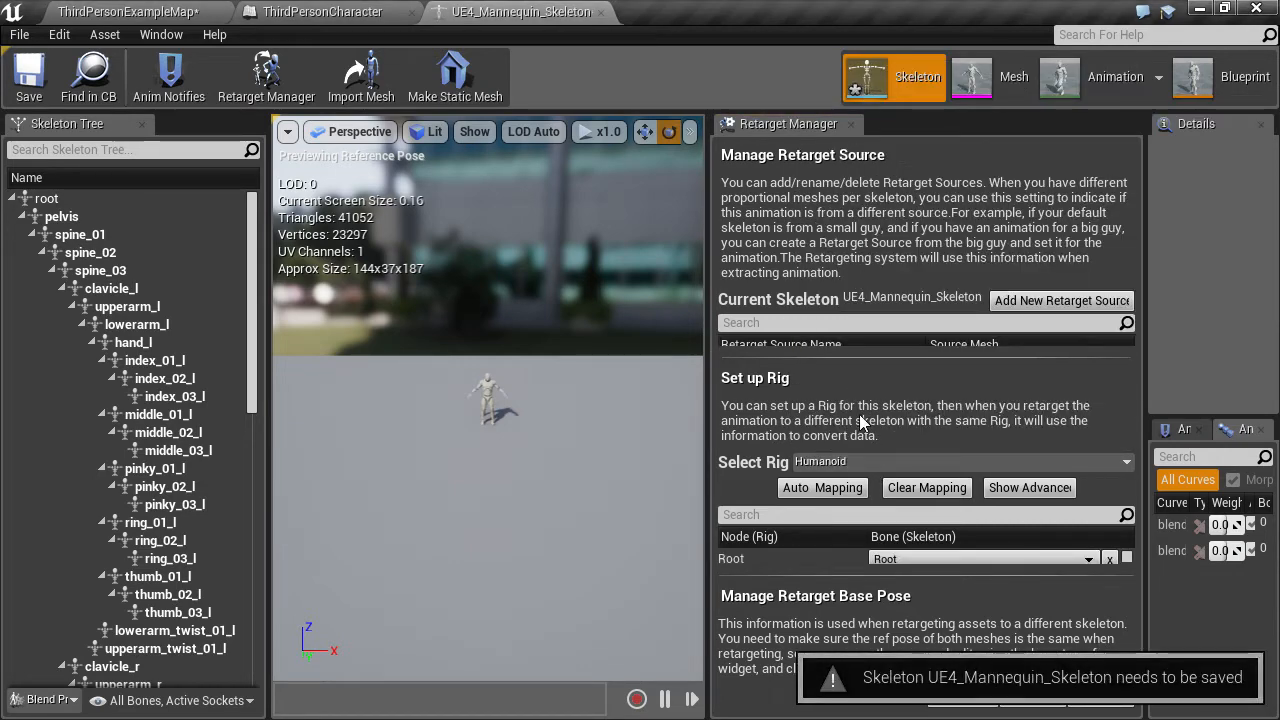
Undock and enlarge the Retarget Manager, and examine how the Humanoid rig nodes map to the mannequin's bones
{"action": "left_click_drag", "start_coordinate": [811, 132], "coordinate": [726, 27]}
{"action": "left_click_drag", "start_coordinate": [830, 660], "coordinate": [830, 705]}
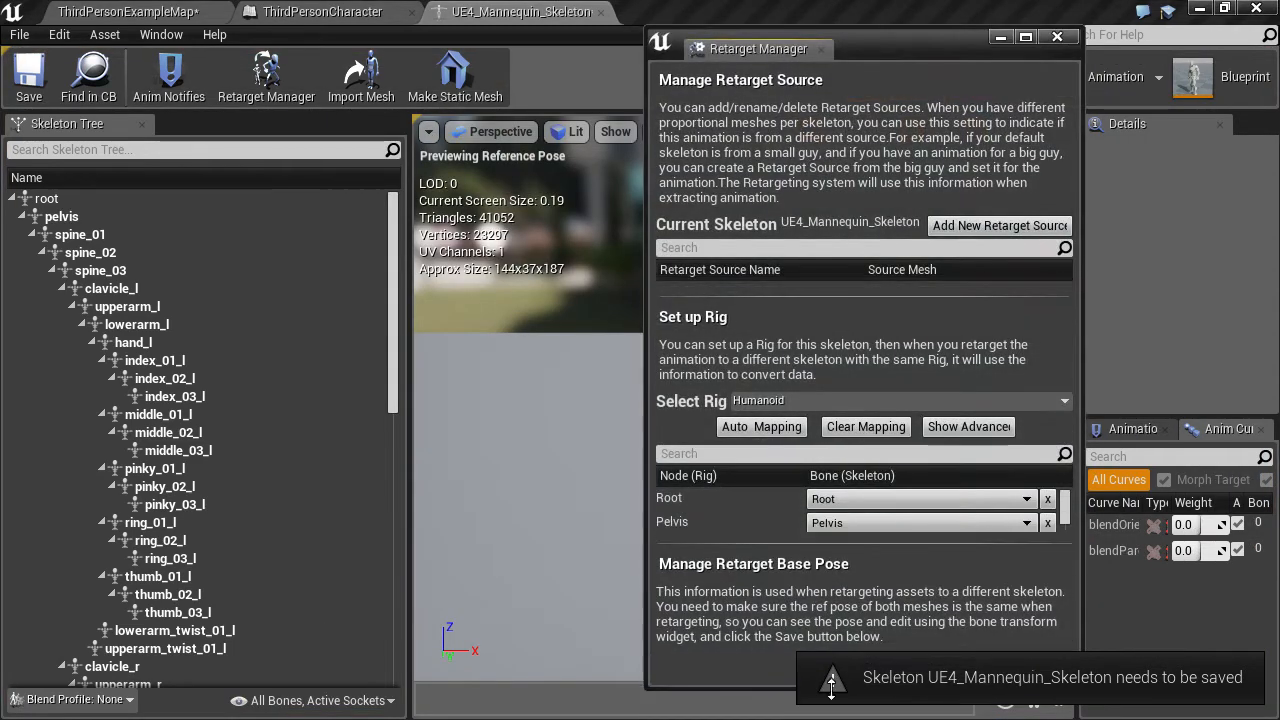
{"action": "scroll", "coordinate": [803, 540], "scroll_direction": "down", "scroll_amount": 10}
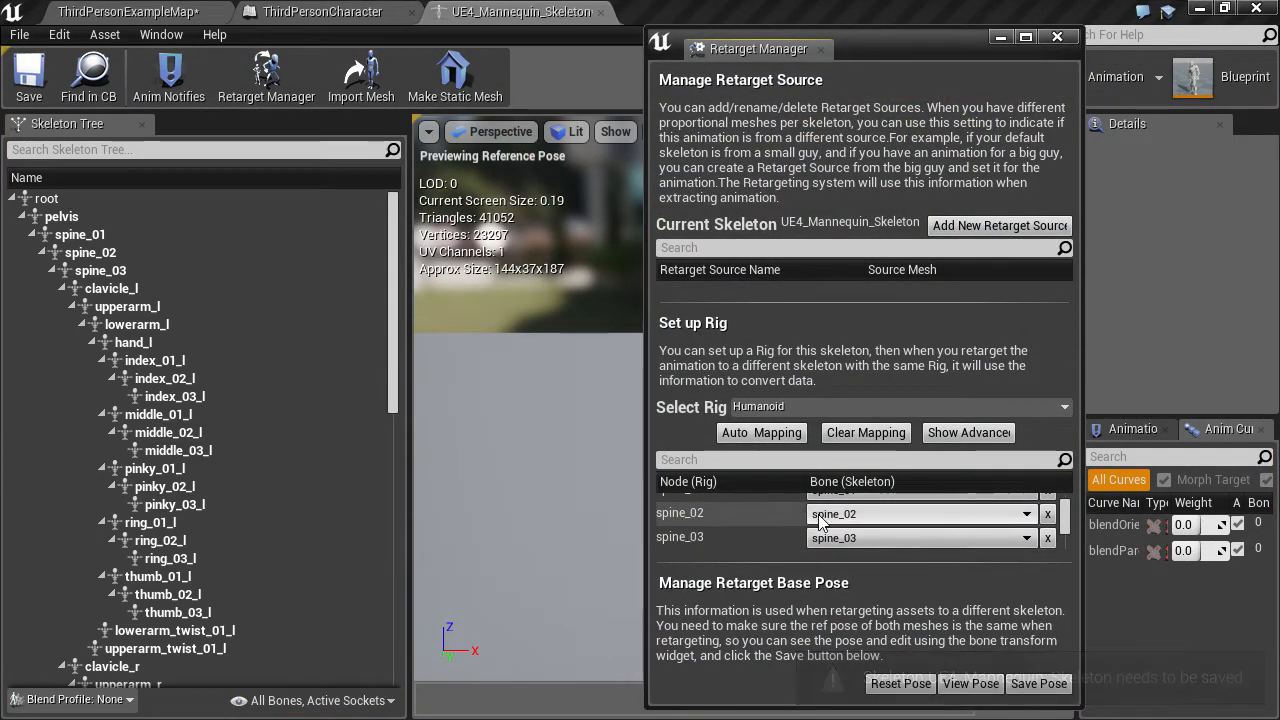
{"action": "scroll", "coordinate": [865, 508], "scroll_direction": "down", "scroll_amount": 5}
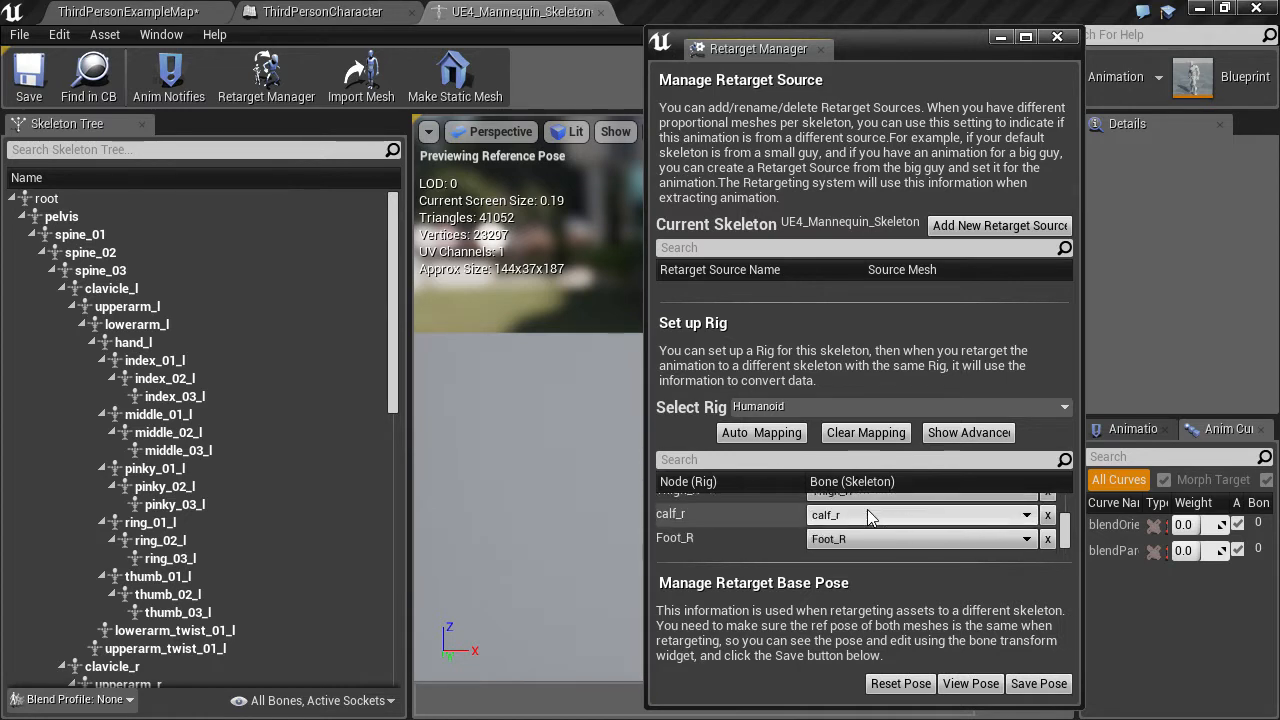
{"action": "scroll", "coordinate": [870, 510], "scroll_direction": "up", "scroll_amount": 12}
{"action": "scroll", "coordinate": [875, 505], "scroll_direction": "up", "scroll_amount": 5}
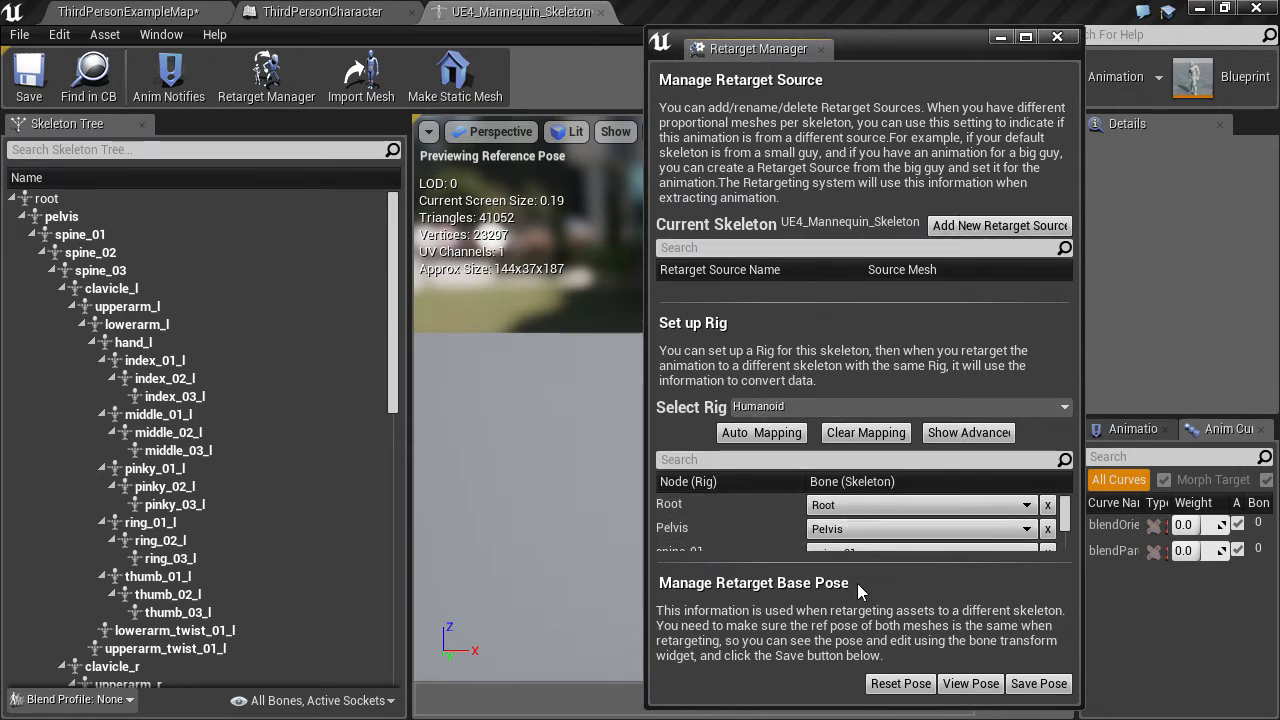
View the mannequin's retarget base pose up close in the preview, and close the Retarget Manager
{"action": "left_click", "coordinate": [985, 688]}
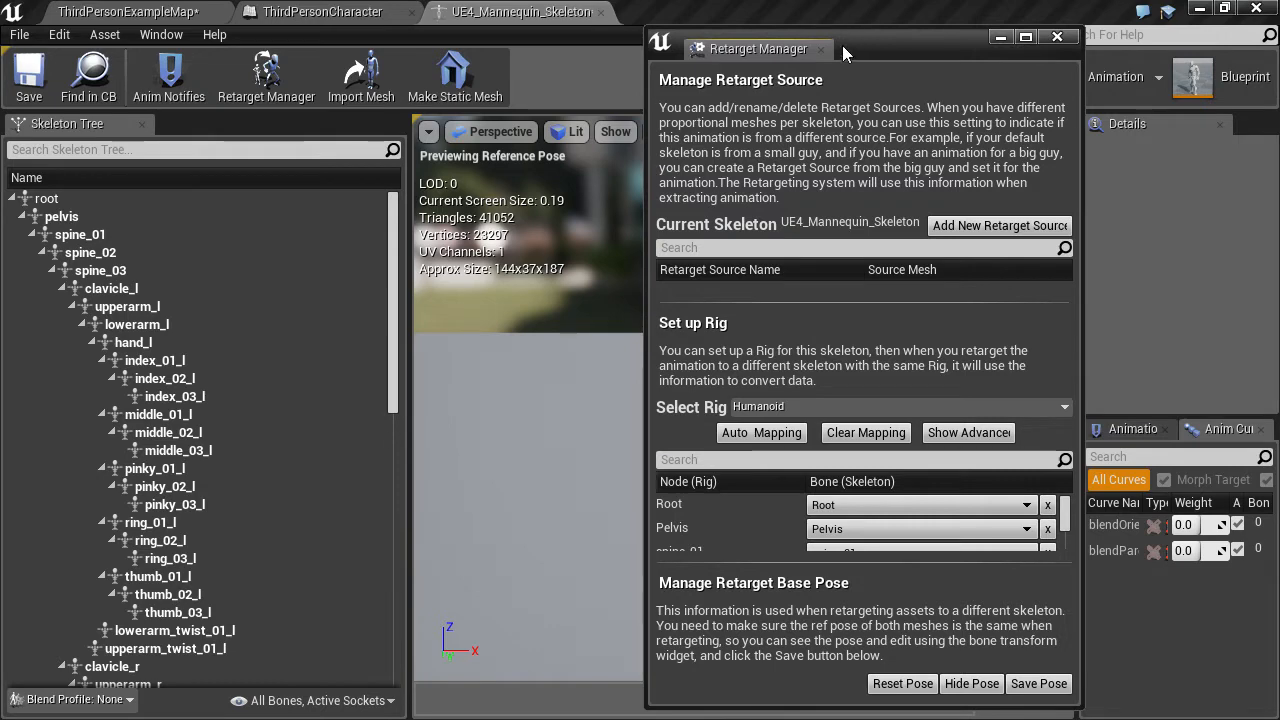
{"action": "left_click_drag", "start_coordinate": [842, 45], "coordinate": [1020, 54]}
{"action": "right_click_drag", "start_coordinate": [662, 319], "coordinate": [725, 312]}
{"action": "key", "text": "w"}
{"action": "key", "text": "s"}
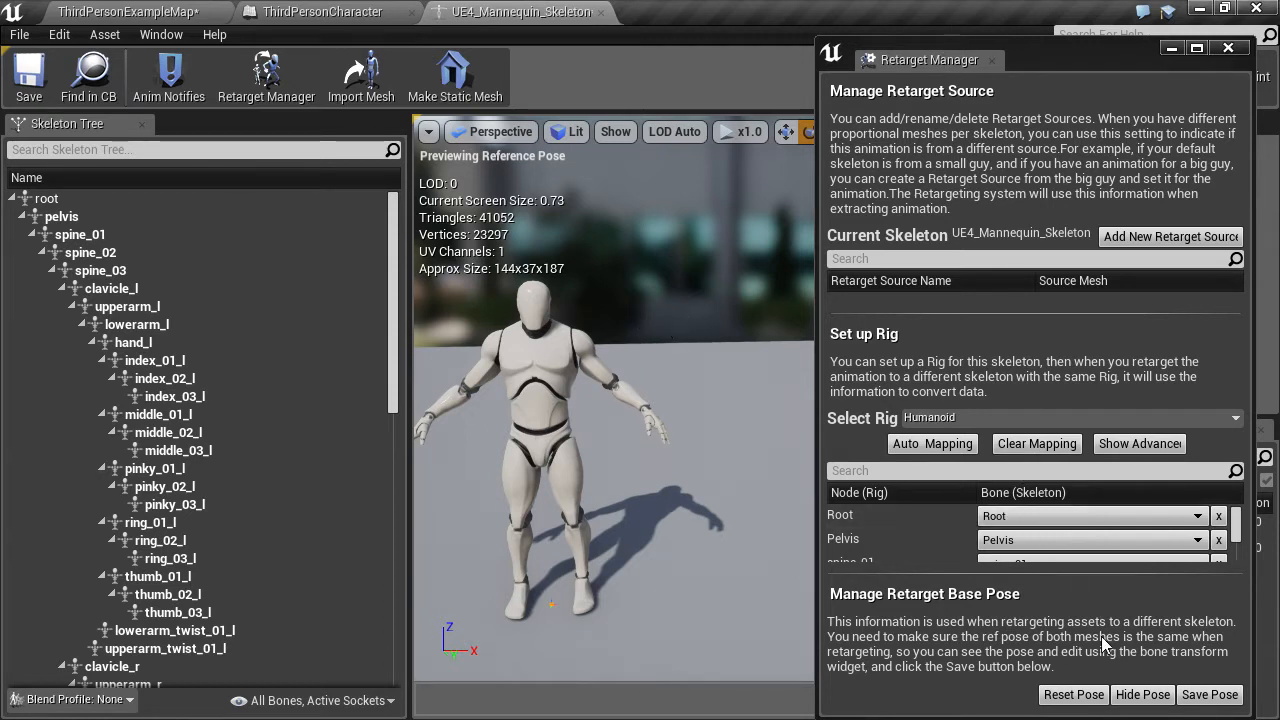
{"action": "left_click", "coordinate": [1228, 48]}
Save the SK_Mannequin mesh and UE4_Mannequin_Skeleton, and close both asset editors
{"action": "left_click", "coordinate": [995, 78]}
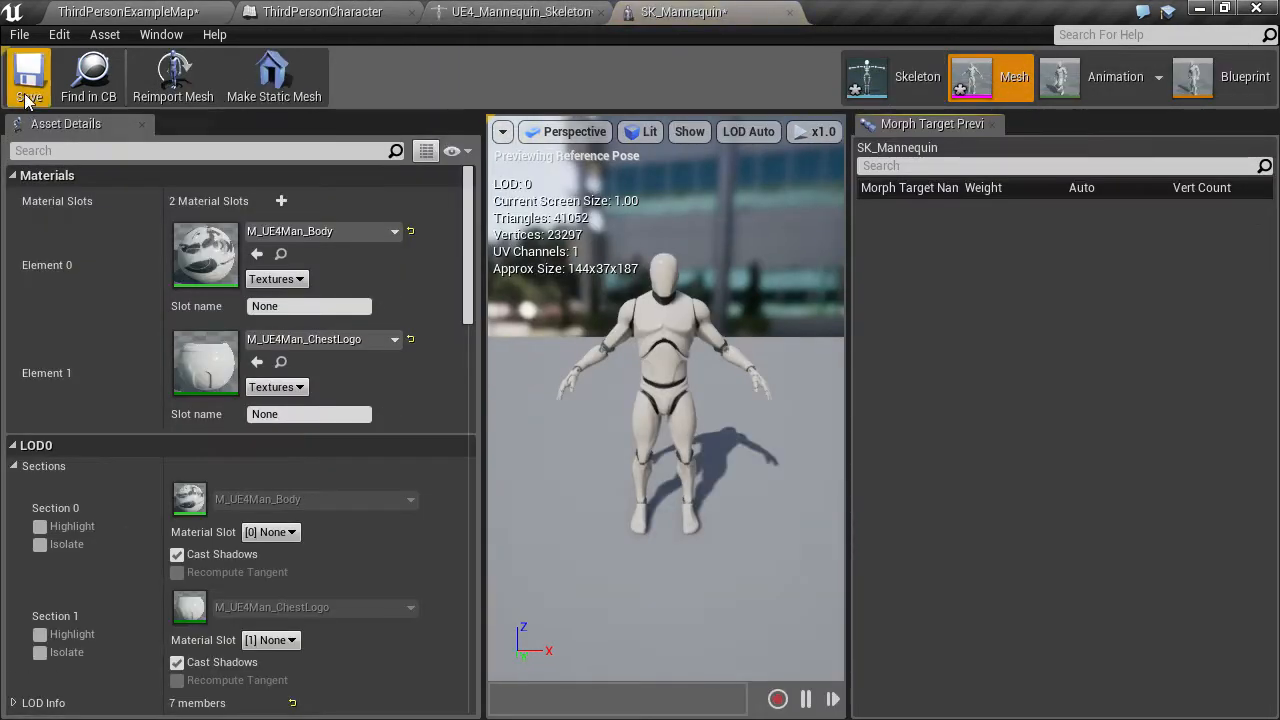
{"action": "left_click", "coordinate": [28, 97]}
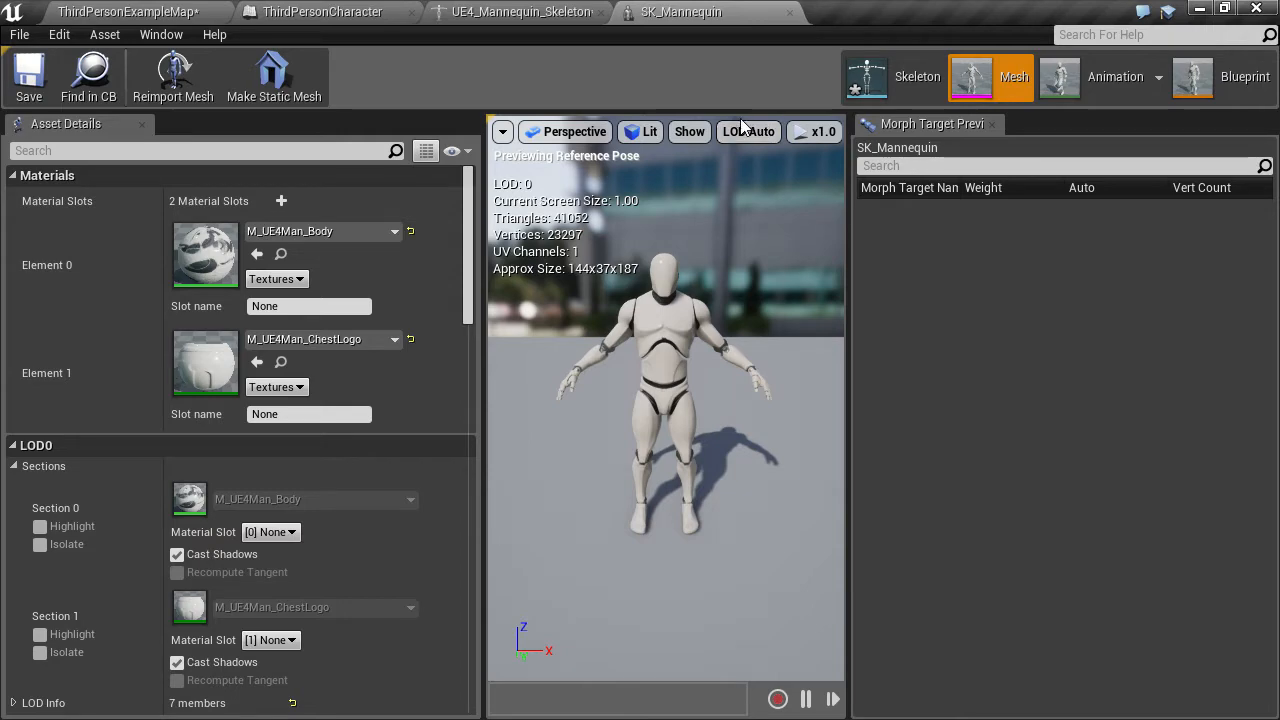
{"action": "left_click", "coordinate": [930, 92]}
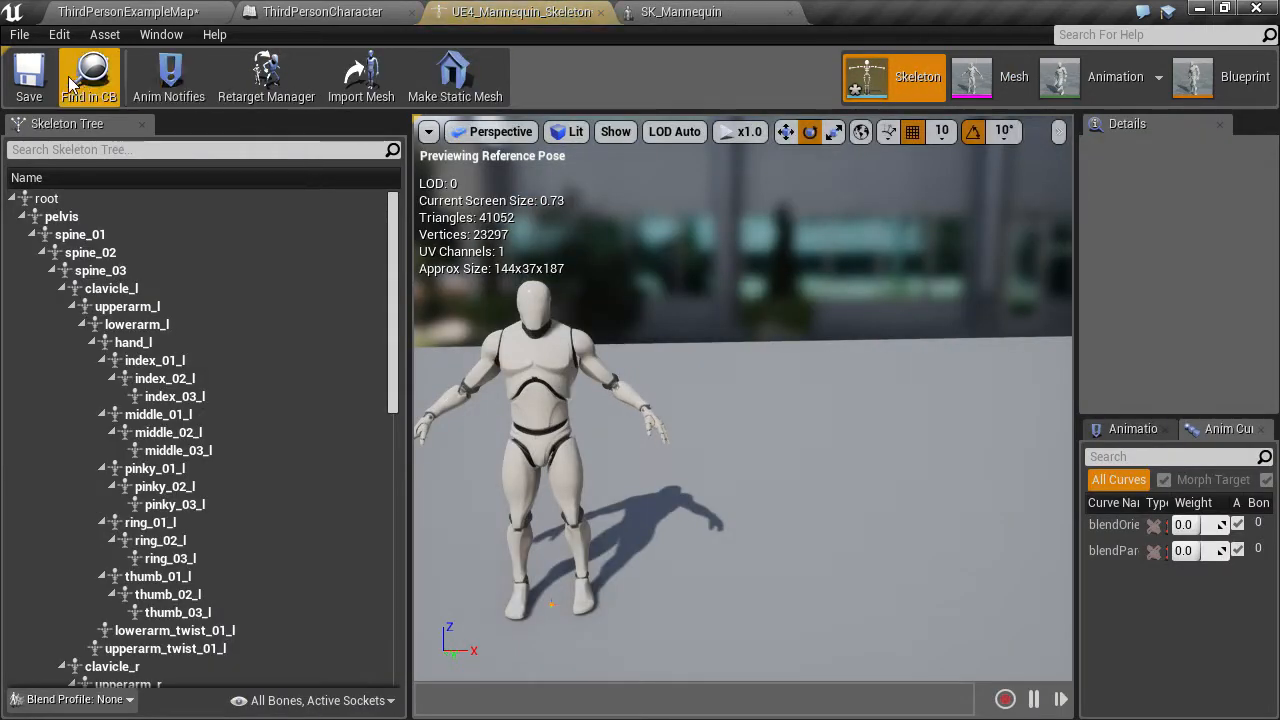
{"action": "left_click", "coordinate": [690, 12]}
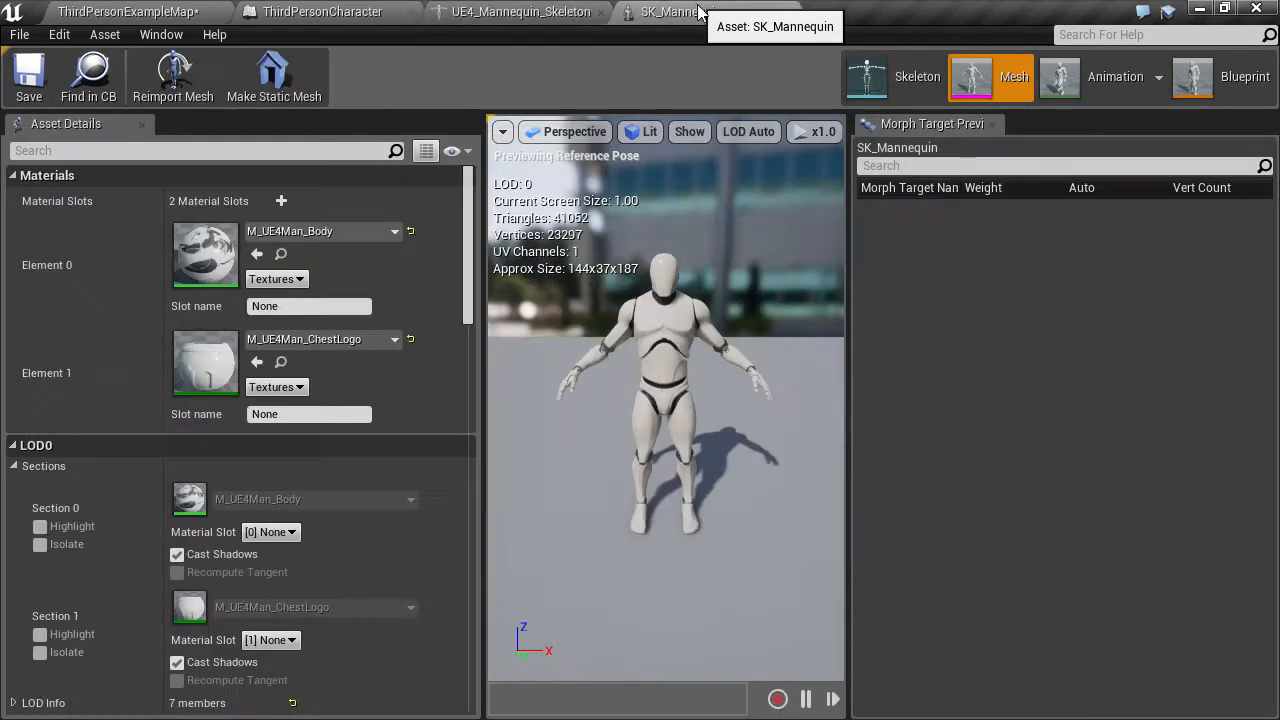
{"action": "left_click", "coordinate": [790, 13]}
{"action": "left_click", "coordinate": [598, 12]}
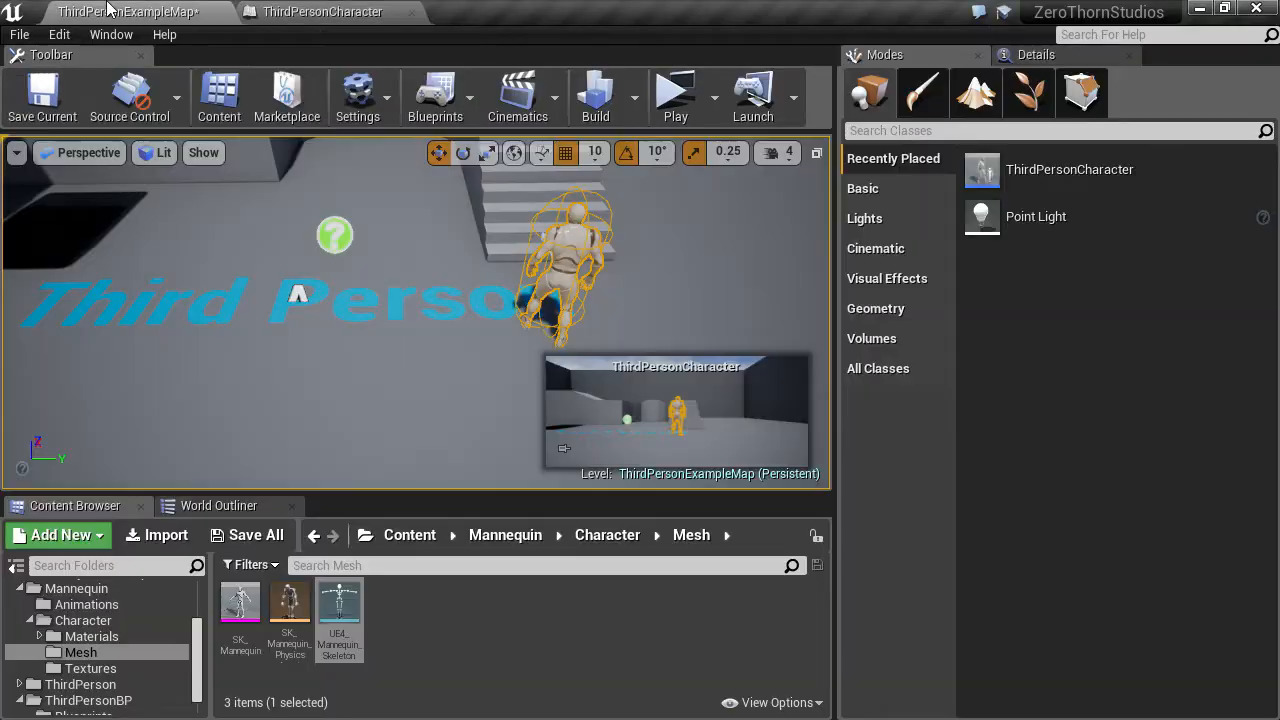
Open the skeleton of SK_CharM_Golden from the CompleteCharacters folder under InfinityBladeWarriors/Character
{"action": "scroll", "coordinate": [119, 644], "scroll_direction": "up", "scroll_amount": 3}
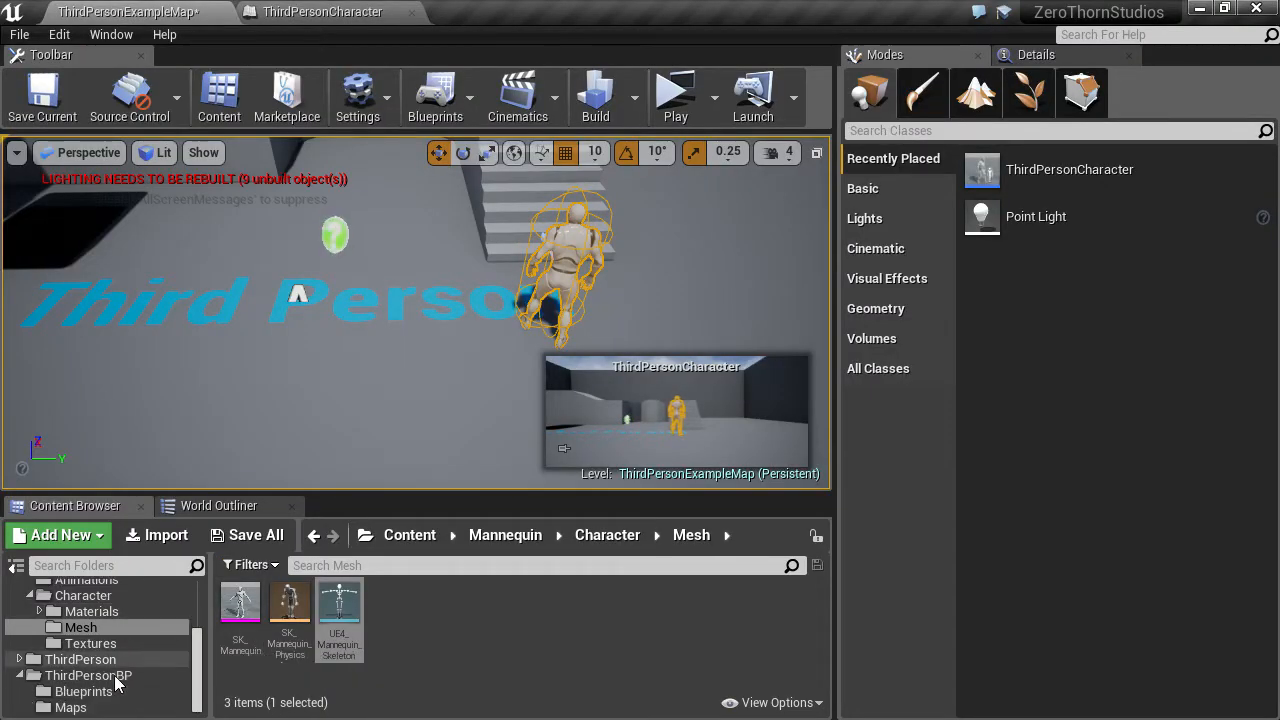
{"action": "left_click", "coordinate": [108, 628]}
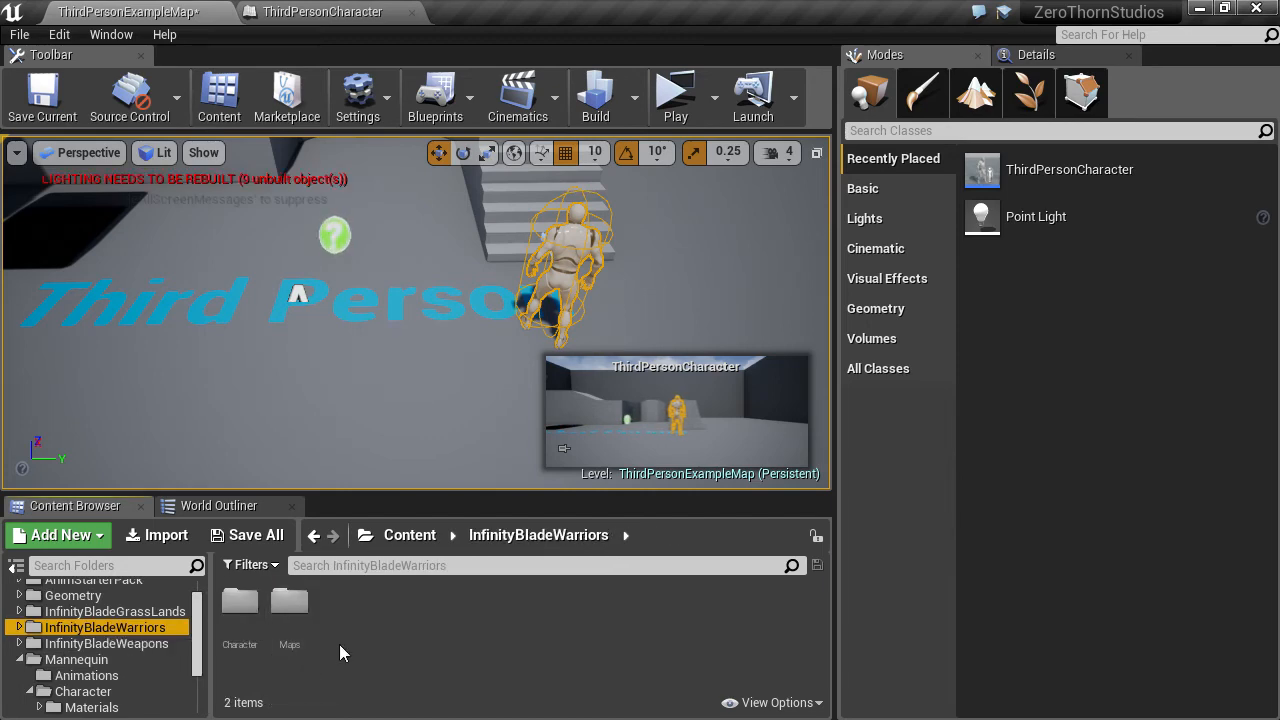
{"action": "double_click", "coordinate": [250, 642]}
{"action": "double_click", "coordinate": [248, 622]}
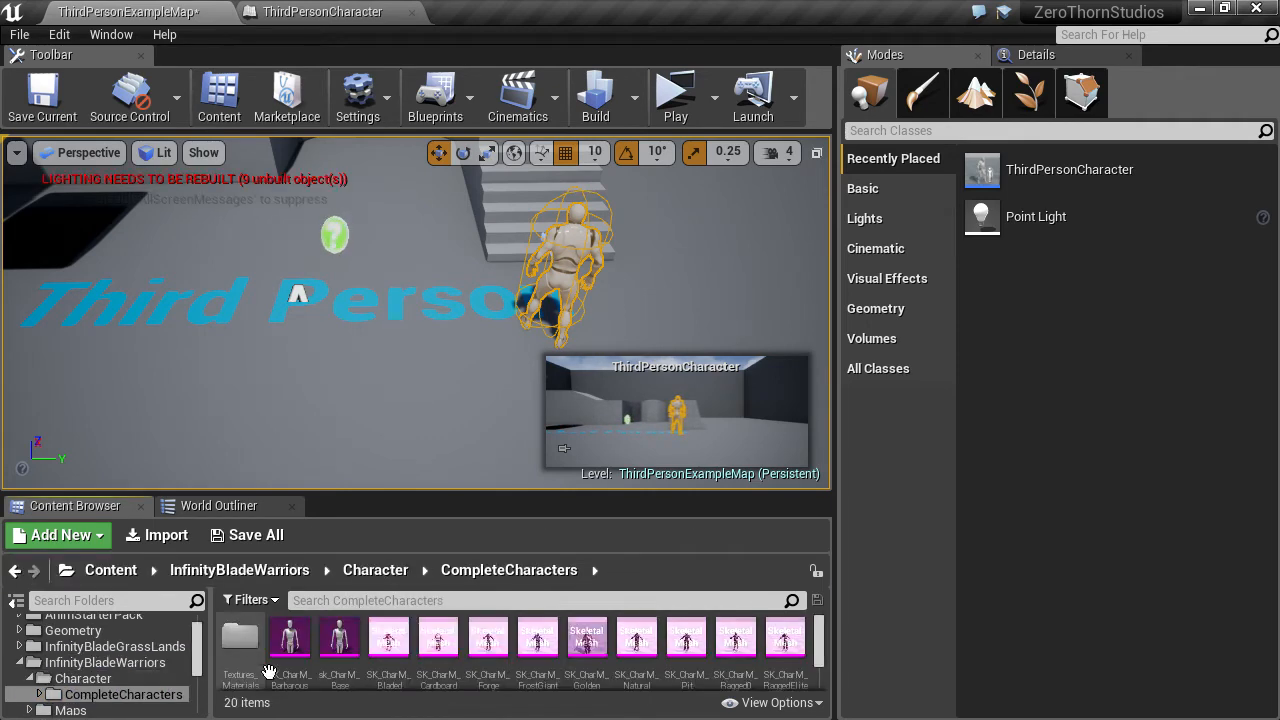
{"action": "scroll", "coordinate": [600, 650], "scroll_direction": "down", "scroll_amount": 3}
{"action": "left_click", "coordinate": [587, 640]}
{"action": "double_click", "coordinate": [588, 642]}
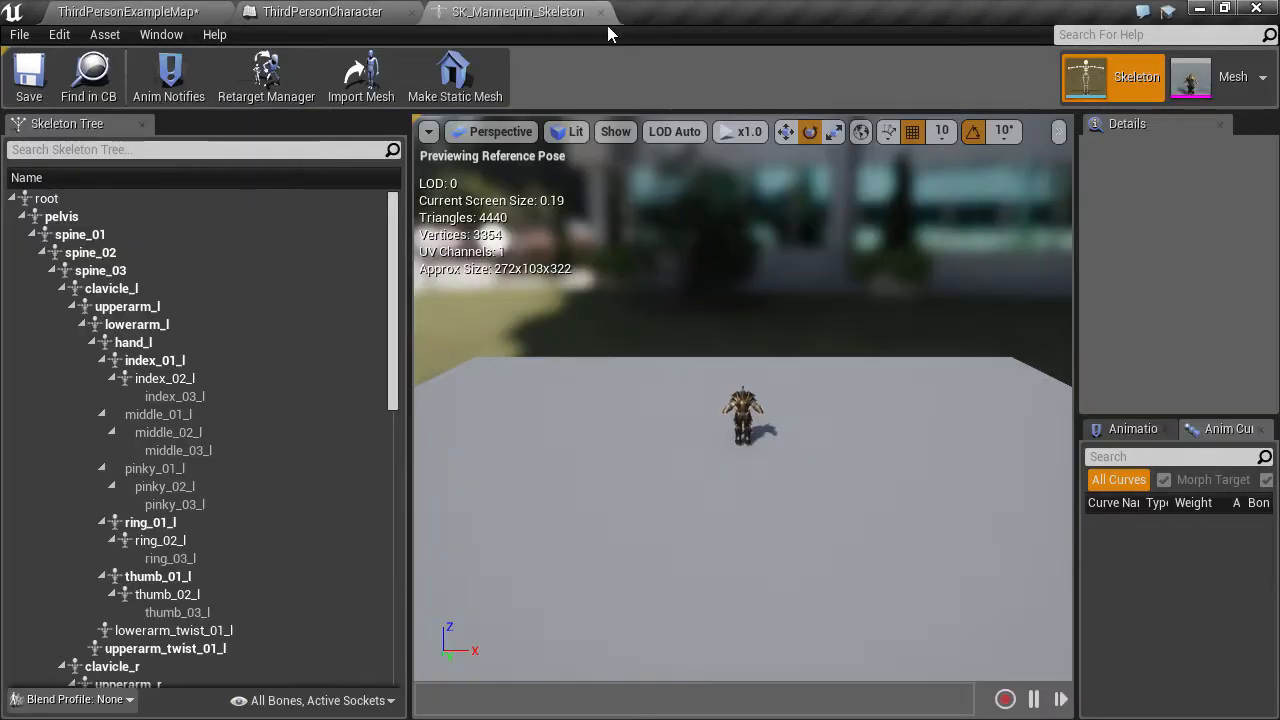
Assign the Humanoid rig to the golden warrior's SK_Mannequin_Skeleton in the Retarget Manager
{"action": "left_click", "coordinate": [266, 80]}
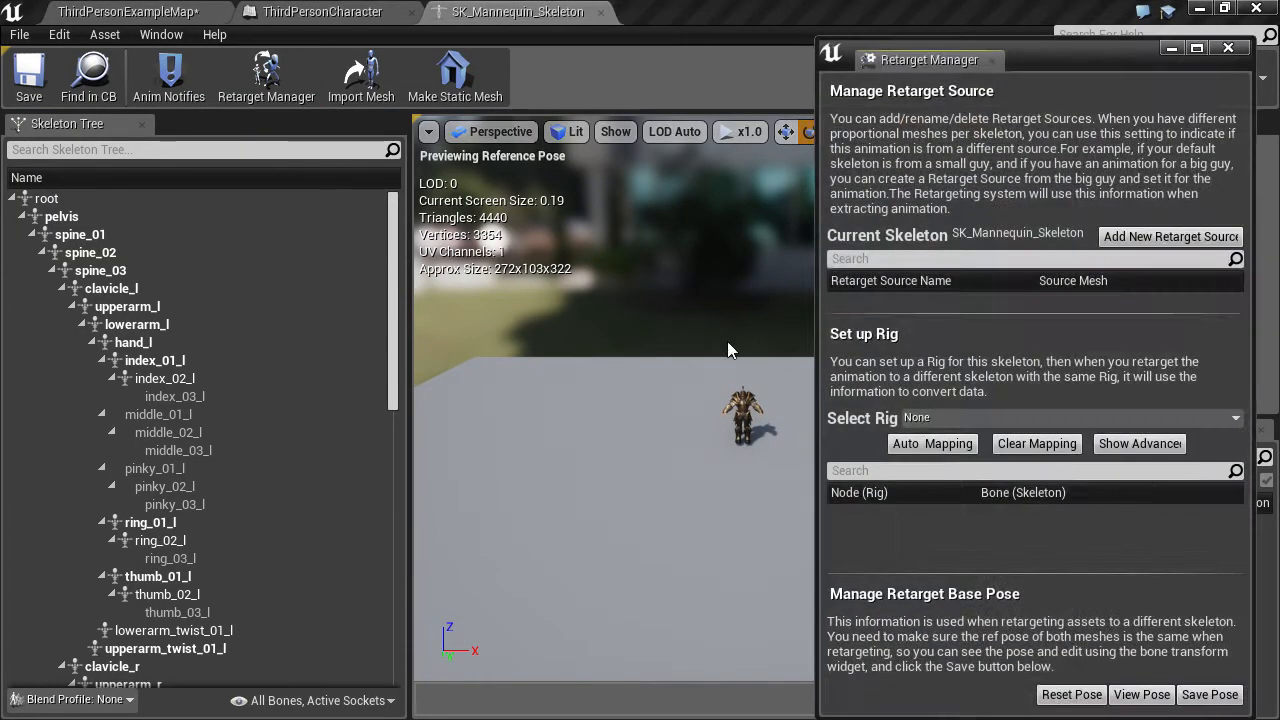
{"action": "left_click", "coordinate": [926, 424]}
{"action": "left_click", "coordinate": [962, 43]}
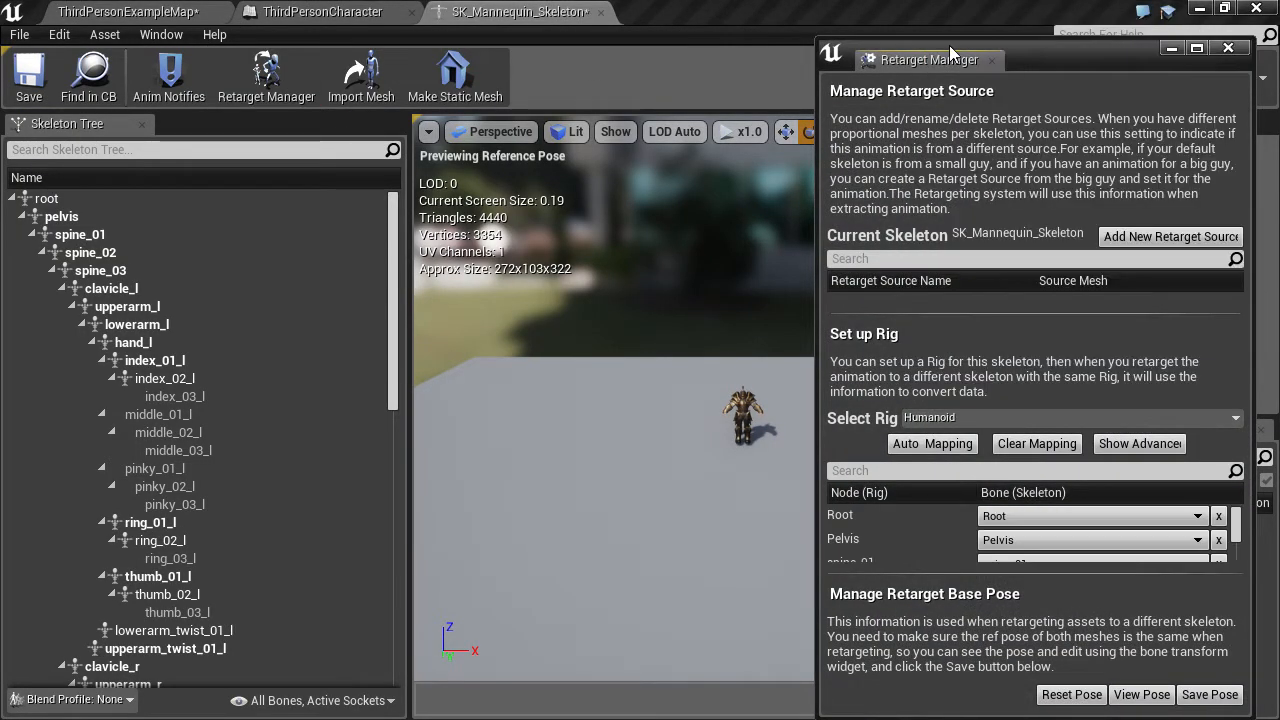
Inspect the golden warrior's base pose, save it as the retarget pose, and close the Retarget Manager
{"action": "right_click_drag", "start_coordinate": [715, 456], "coordinate": [757, 470]}
{"action": "key", "text": "w"}
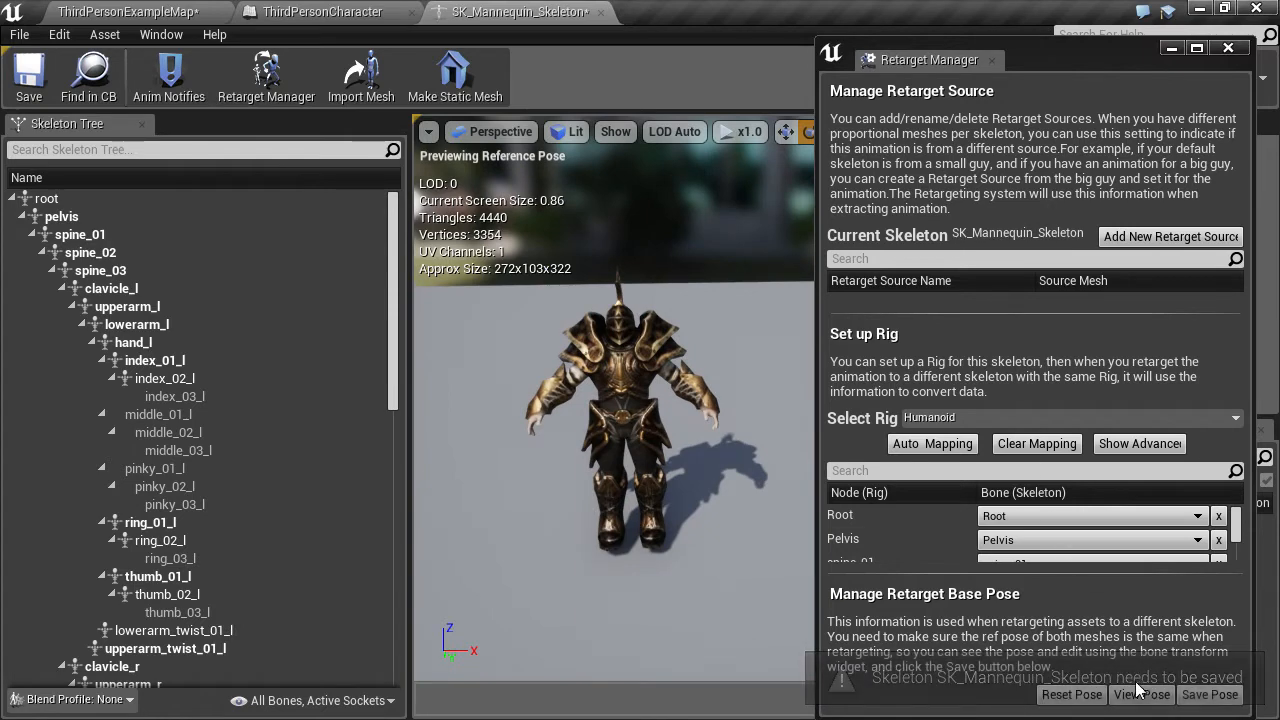
{"action": "left_click", "coordinate": [1144, 702]}
{"action": "left_click", "coordinate": [1212, 699]}
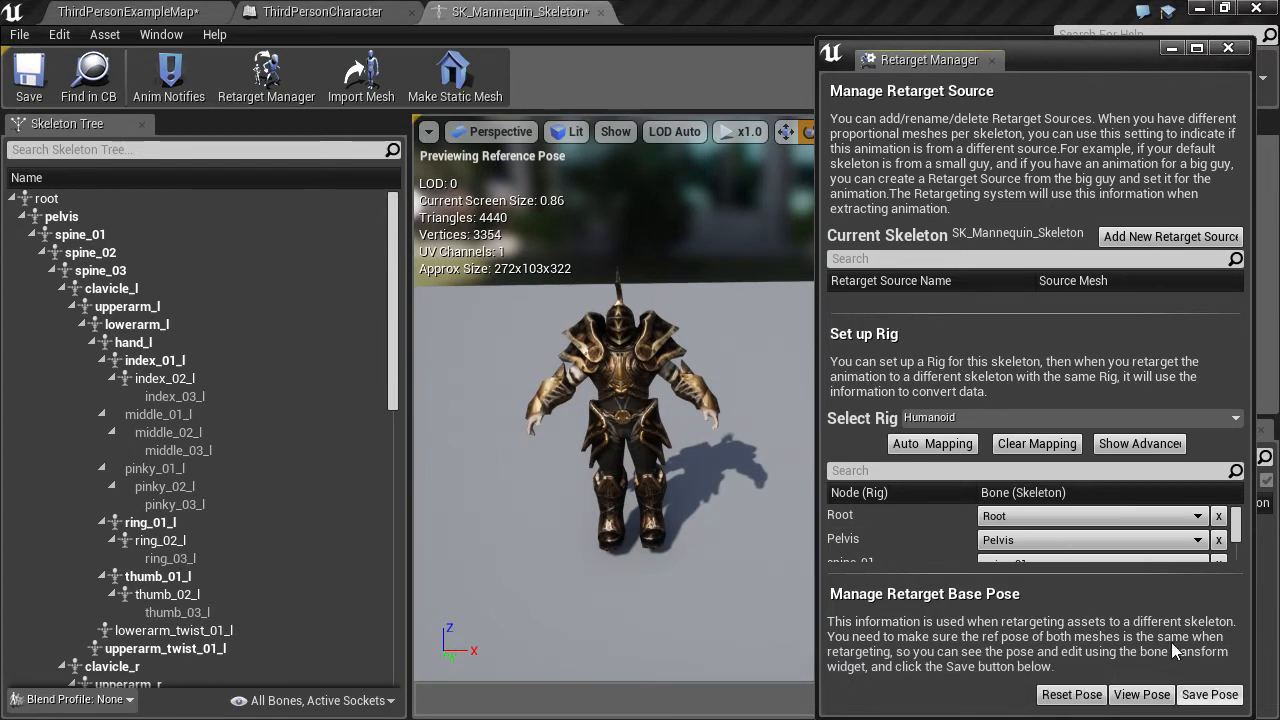
{"action": "left_click", "coordinate": [1228, 48]}
Save the SK_CharM_Golden mesh and SK_Mannequin_Skeleton, and close the mesh editor
{"action": "left_click", "coordinate": [1175, 88]}
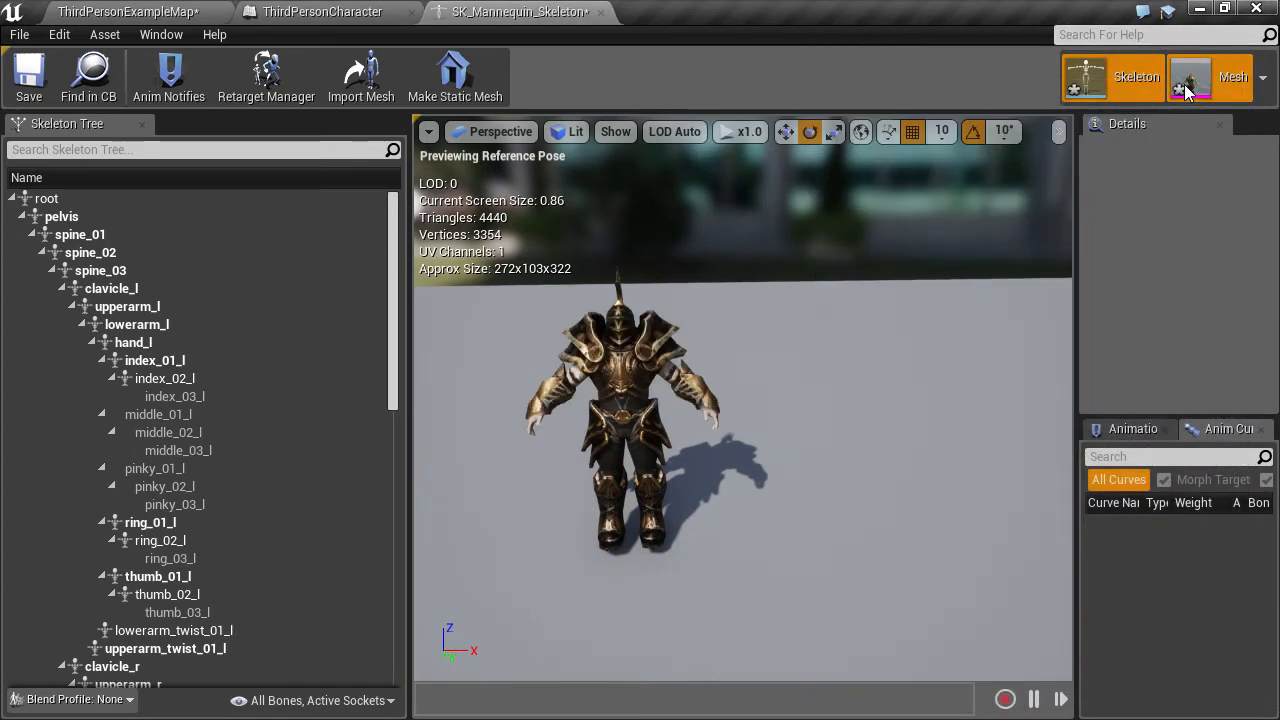
{"action": "left_click", "coordinate": [28, 80]}
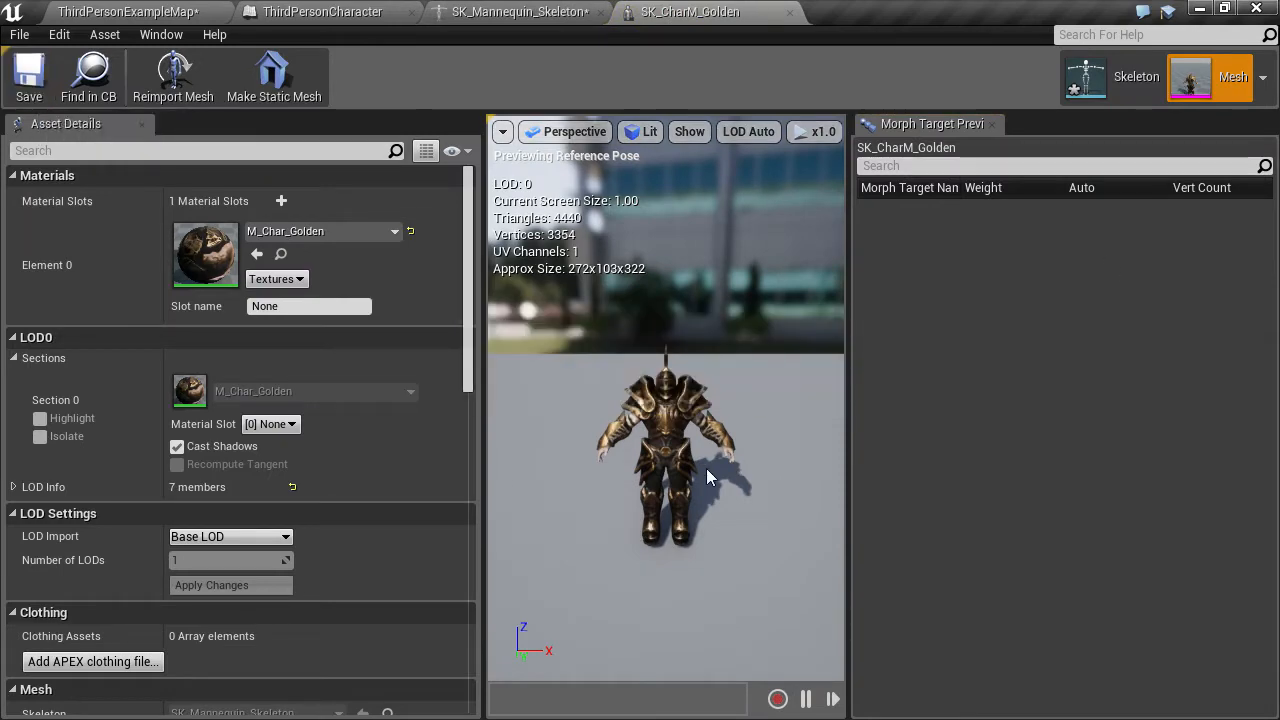
{"action": "left_click", "coordinate": [1100, 85]}
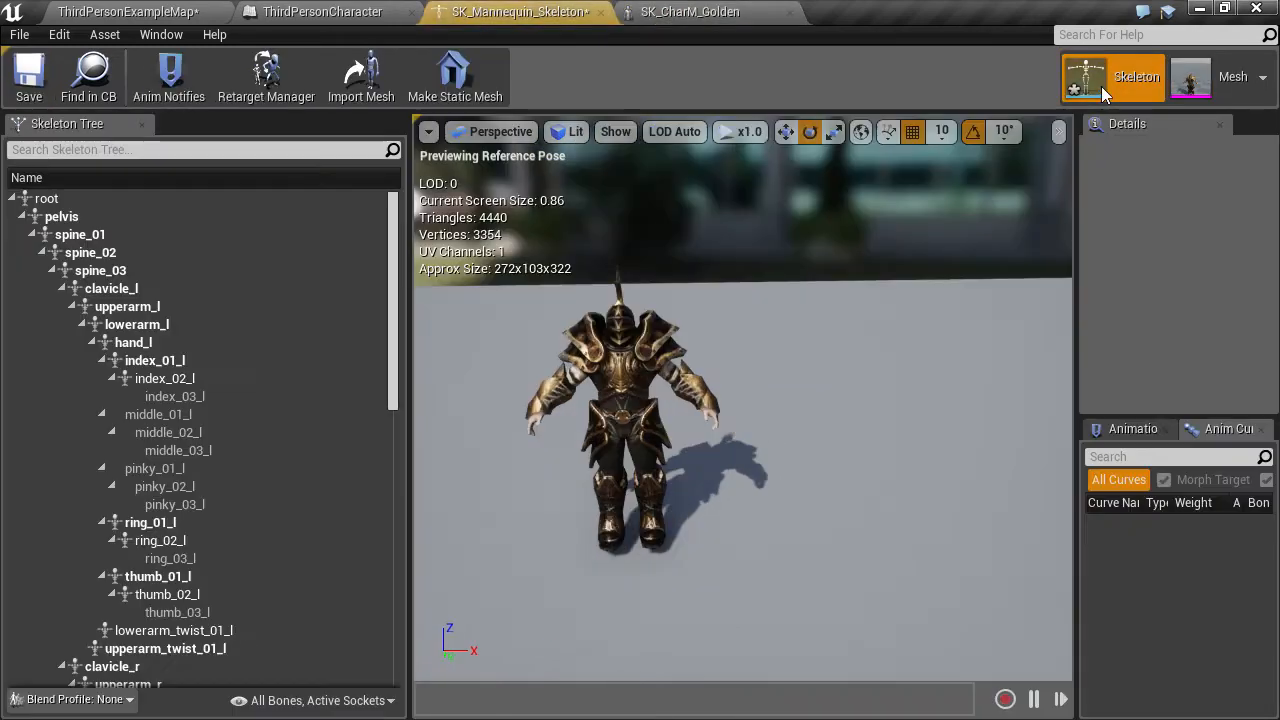
{"action": "left_click", "coordinate": [28, 80]}
{"action": "left_click", "coordinate": [695, 14]}
{"action": "left_click", "coordinate": [790, 11]}
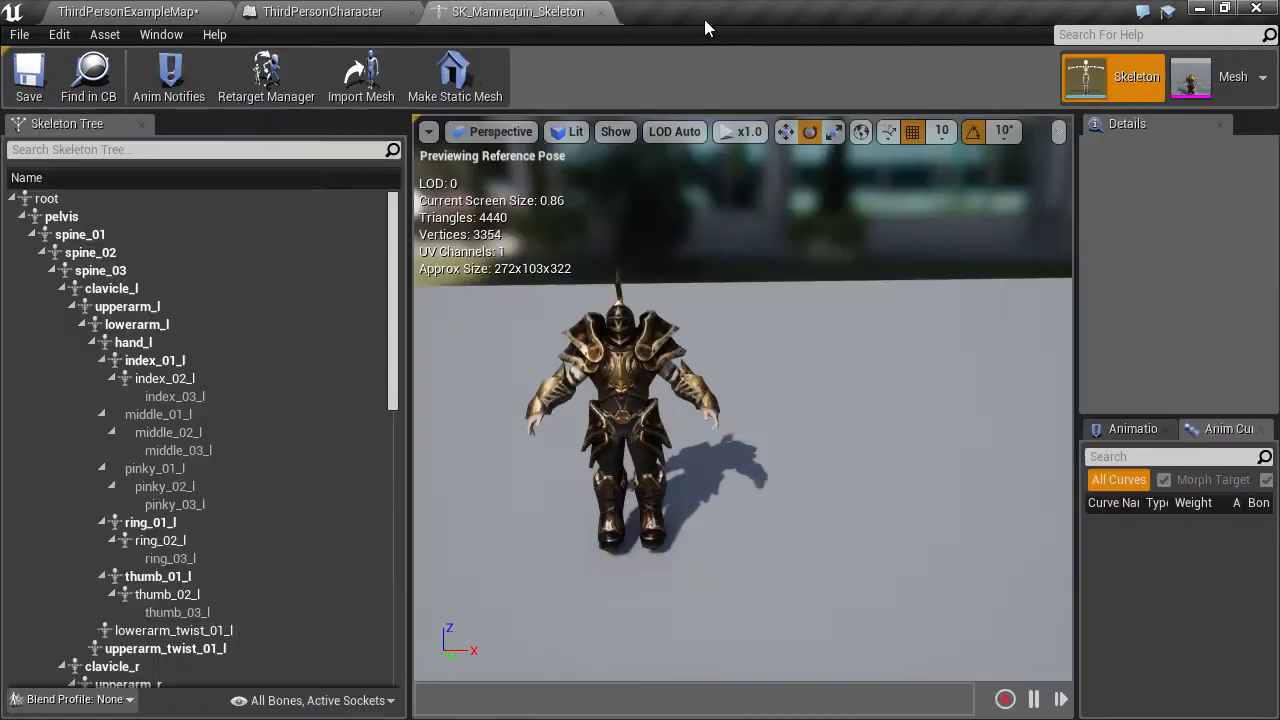
Locate the animation blueprint used by the ThirdPersonCharacter's mesh in the project content
{"action": "left_click", "coordinate": [173, 14]}
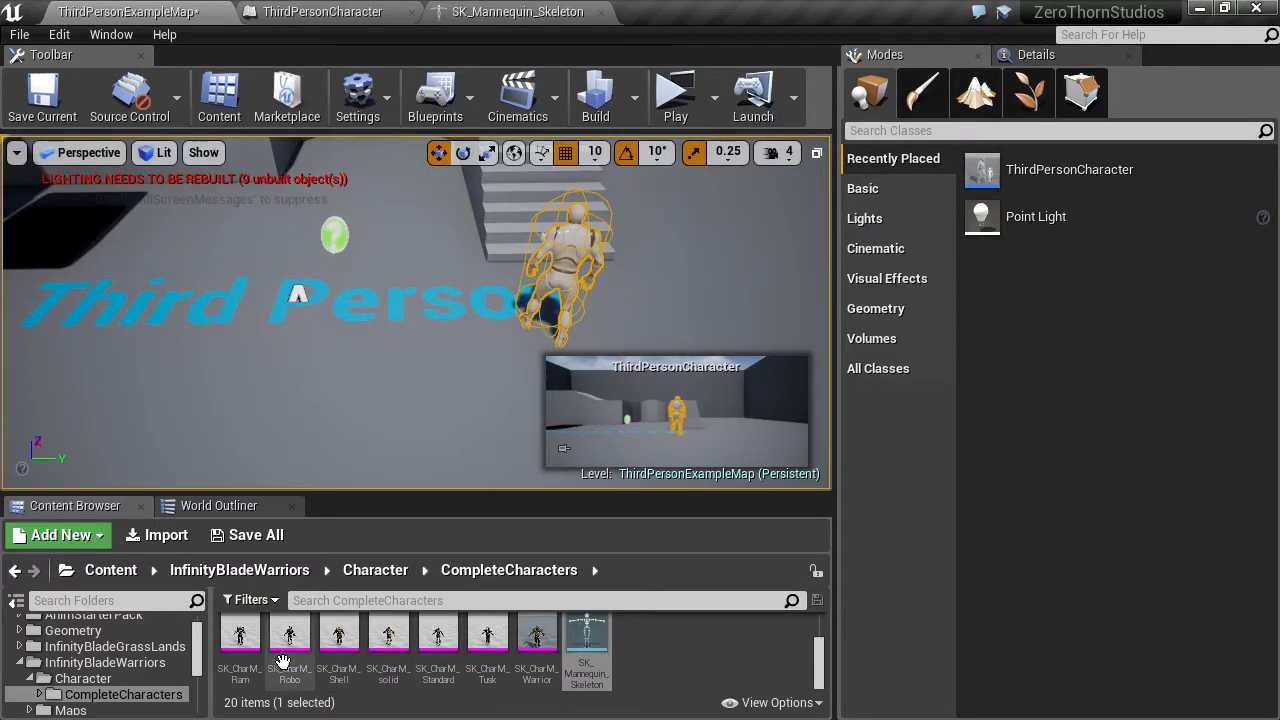
{"action": "right_click", "coordinate": [564, 245]}
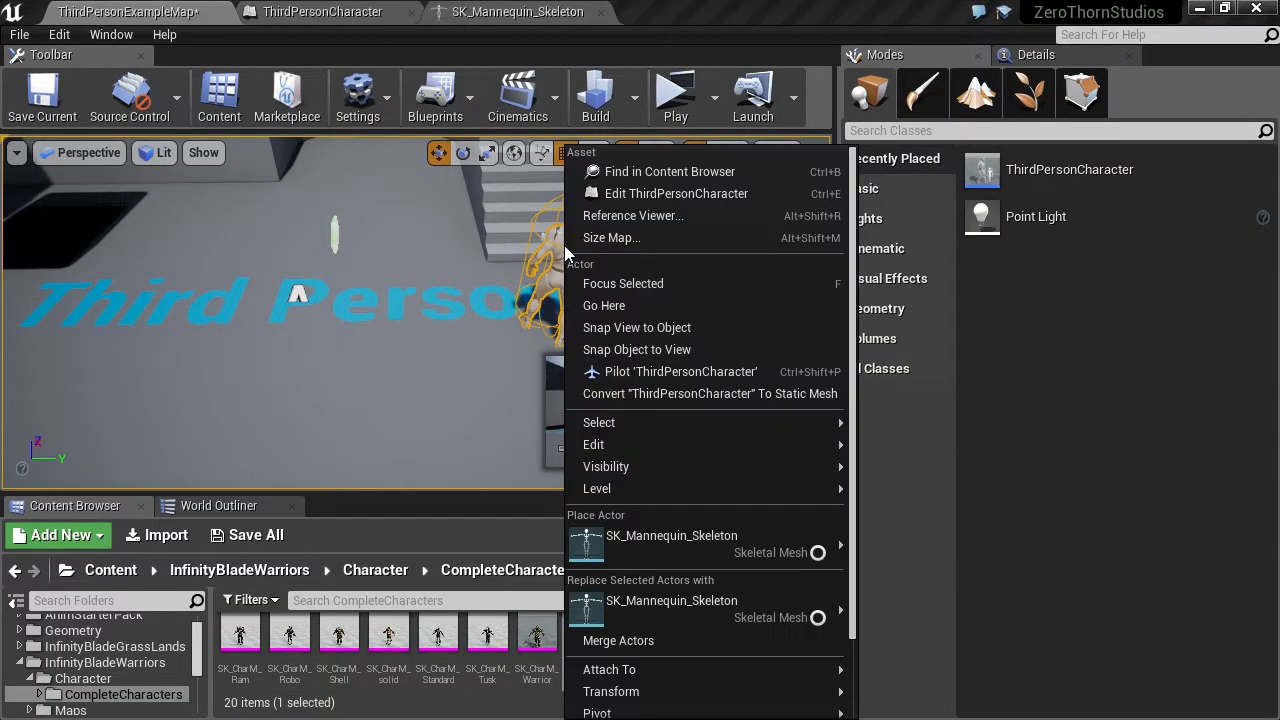
{"action": "left_click", "coordinate": [612, 172]}
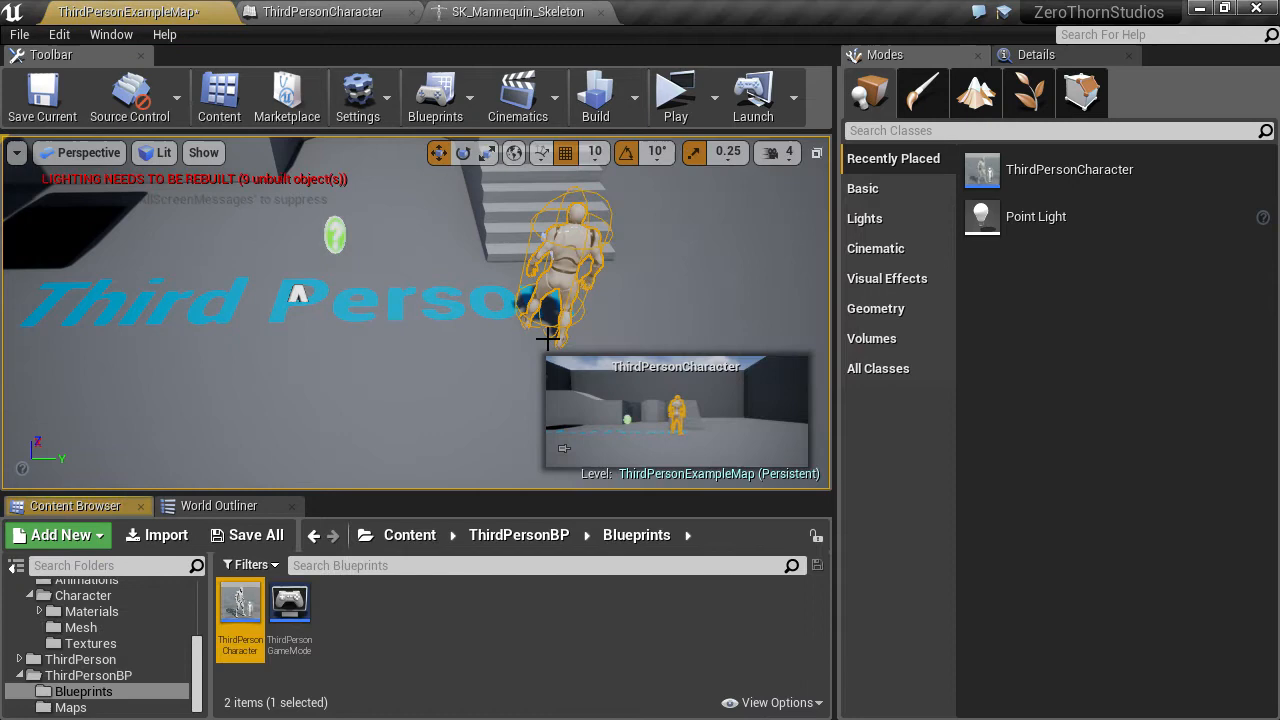
{"action": "double_click", "coordinate": [229, 621]}
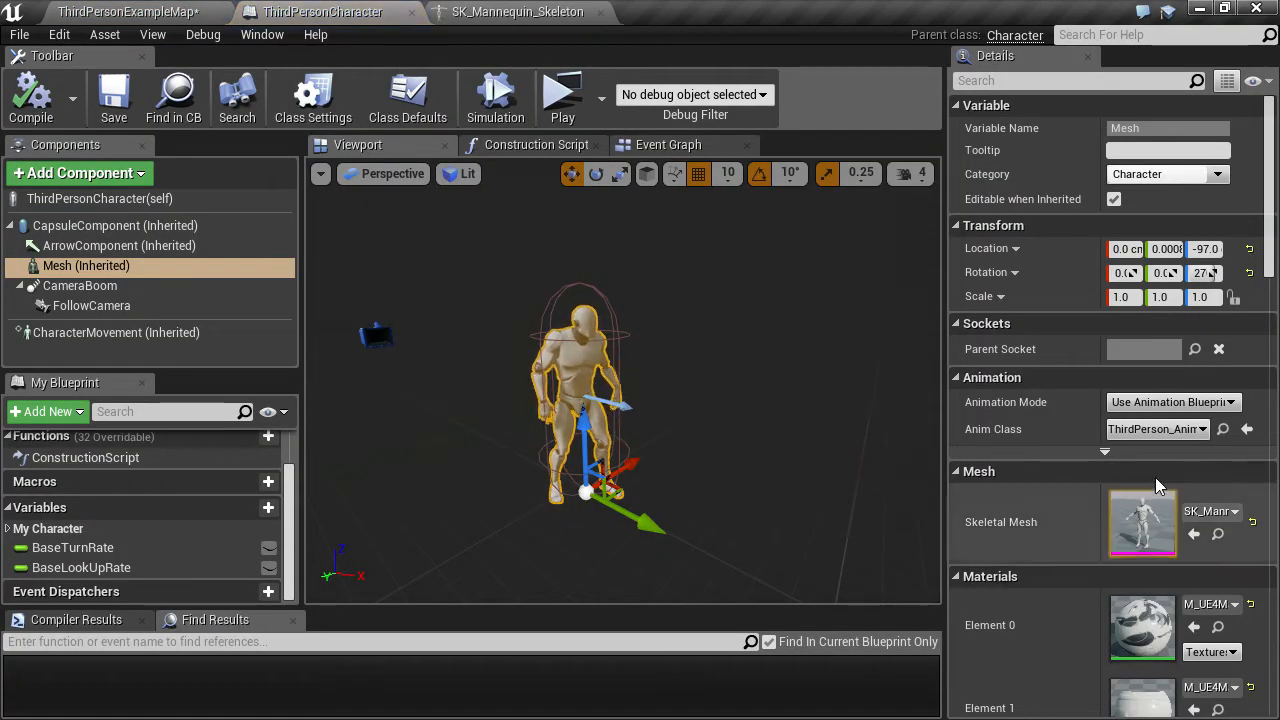
{"action": "left_click", "coordinate": [1222, 428]}
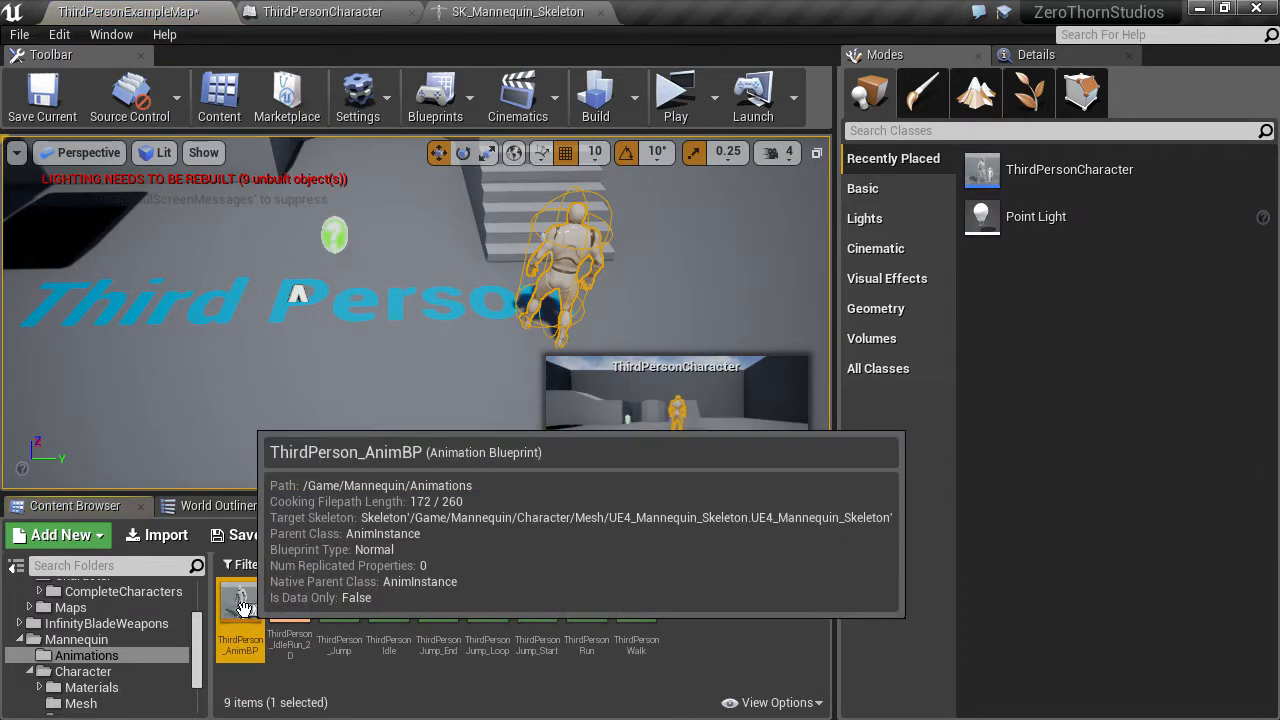
Duplicate ThirdPerson_AnimBP and retarget it to the Infinity Blade warriors' SK_Mannequin_Skeleton with the default retarget options
{"action": "right_click", "coordinate": [244, 608]}
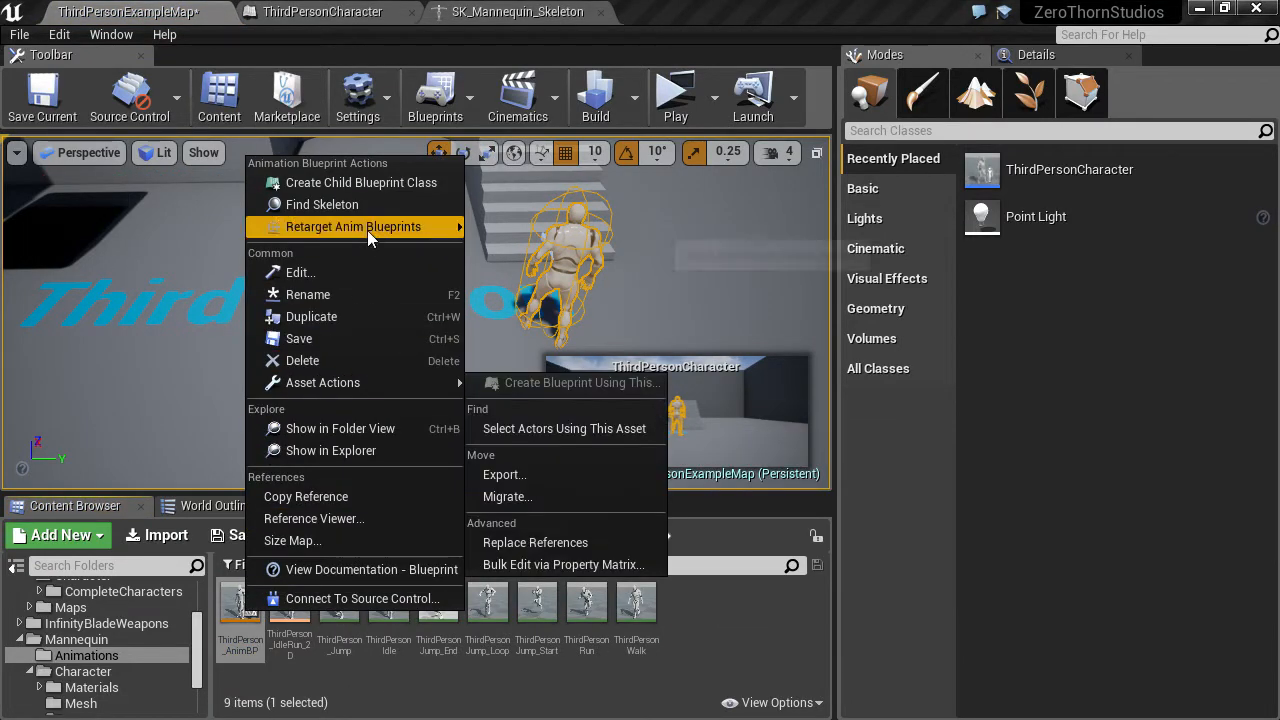
{"action": "mouse_move", "coordinate": [367, 230]}
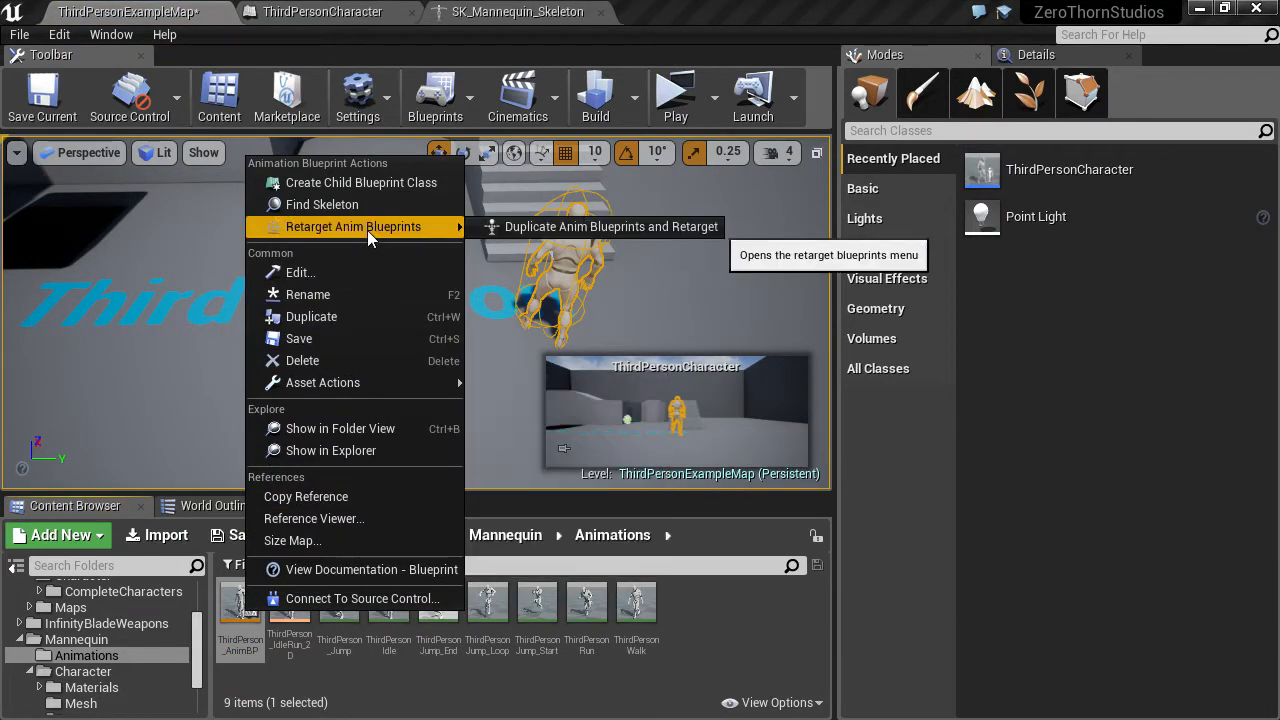
{"action": "left_click", "coordinate": [528, 228]}
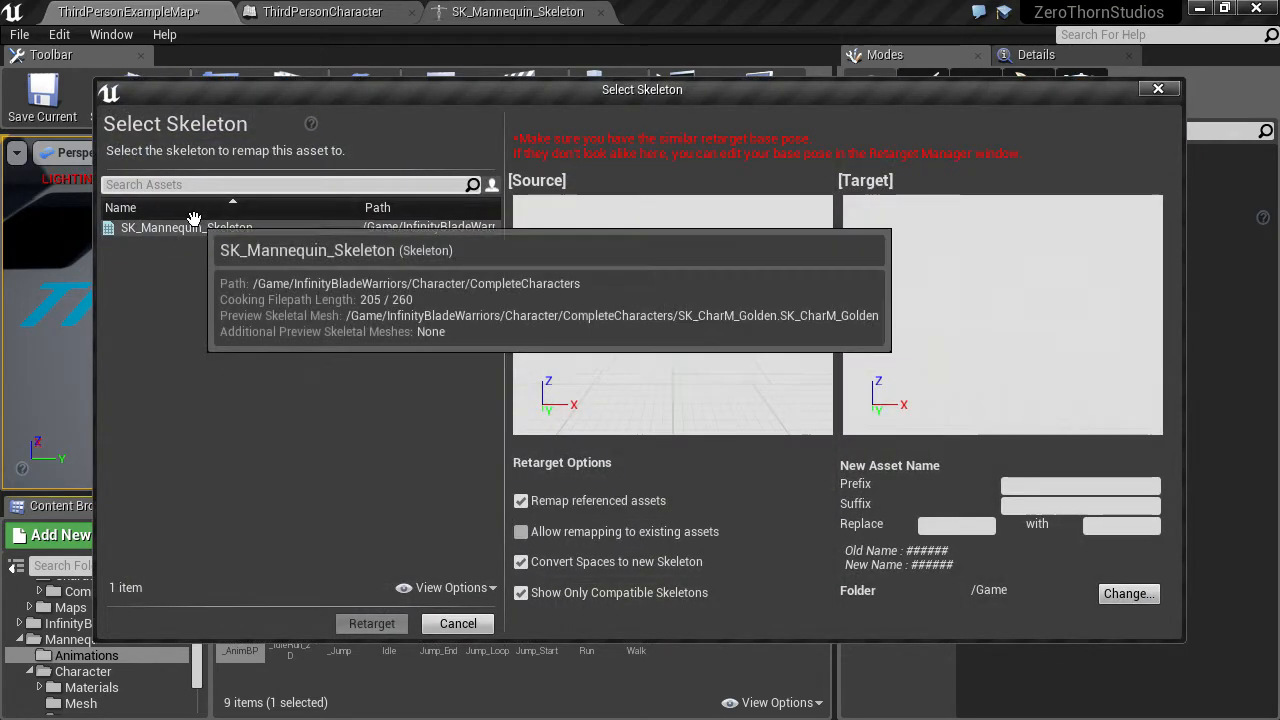
{"action": "left_click", "coordinate": [188, 226]}
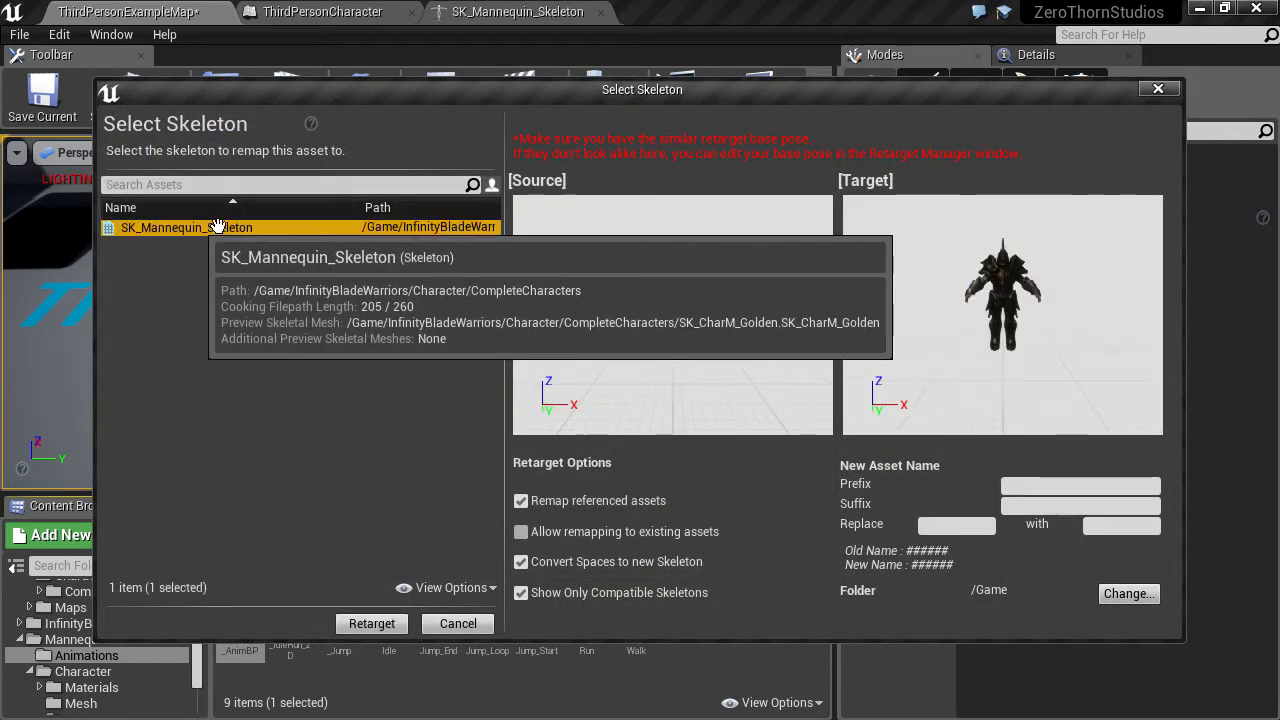
{"action": "left_click", "coordinate": [371, 623]}
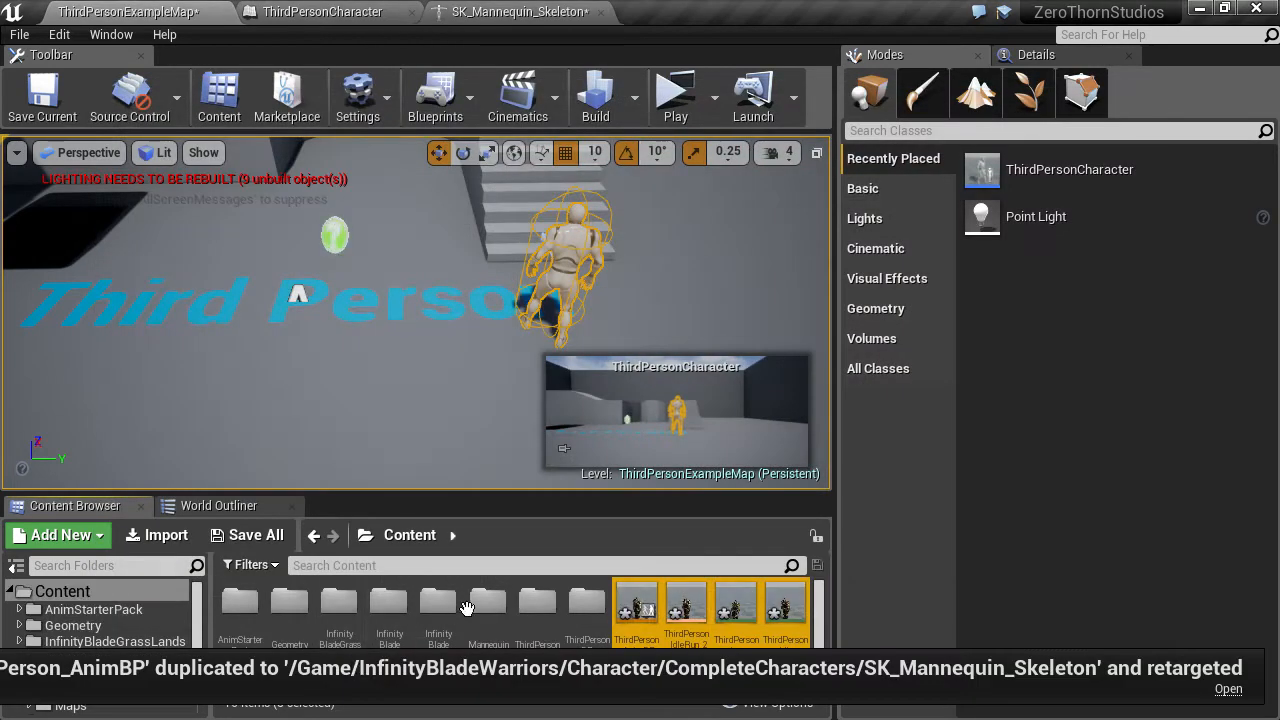
{"action": "right_click", "coordinate": [640, 622]}
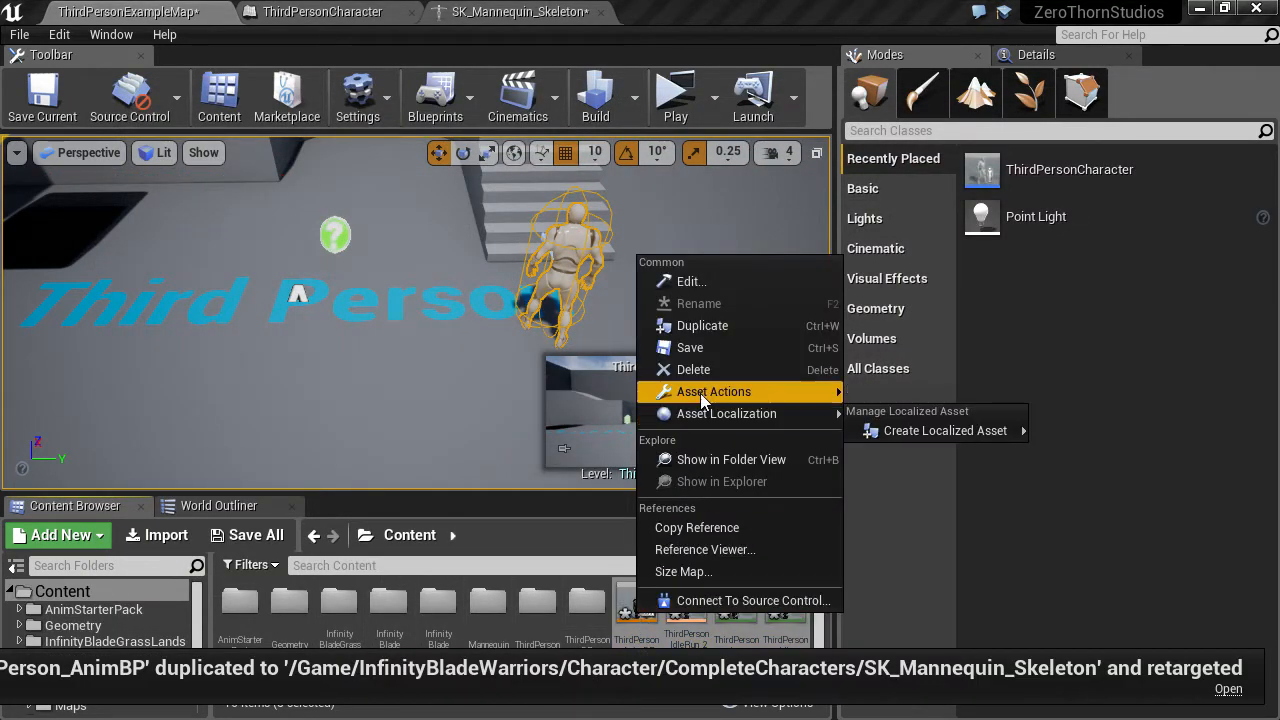
{"action": "mouse_move", "coordinate": [702, 391]}
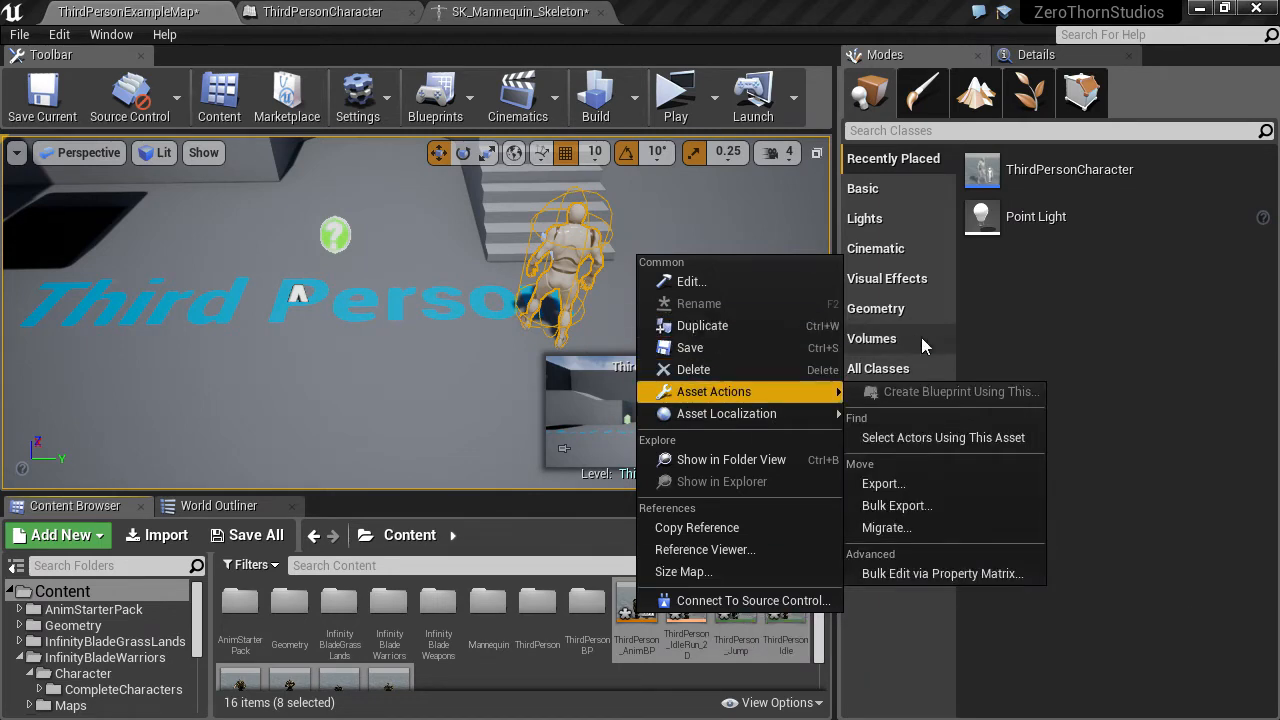
{"action": "left_click", "coordinate": [1060, 371]}
Rename the retargeted ThirdPerson_AnimBP copy in the Content folder as BladeAnimBP
{"action": "left_click", "coordinate": [636, 605]}
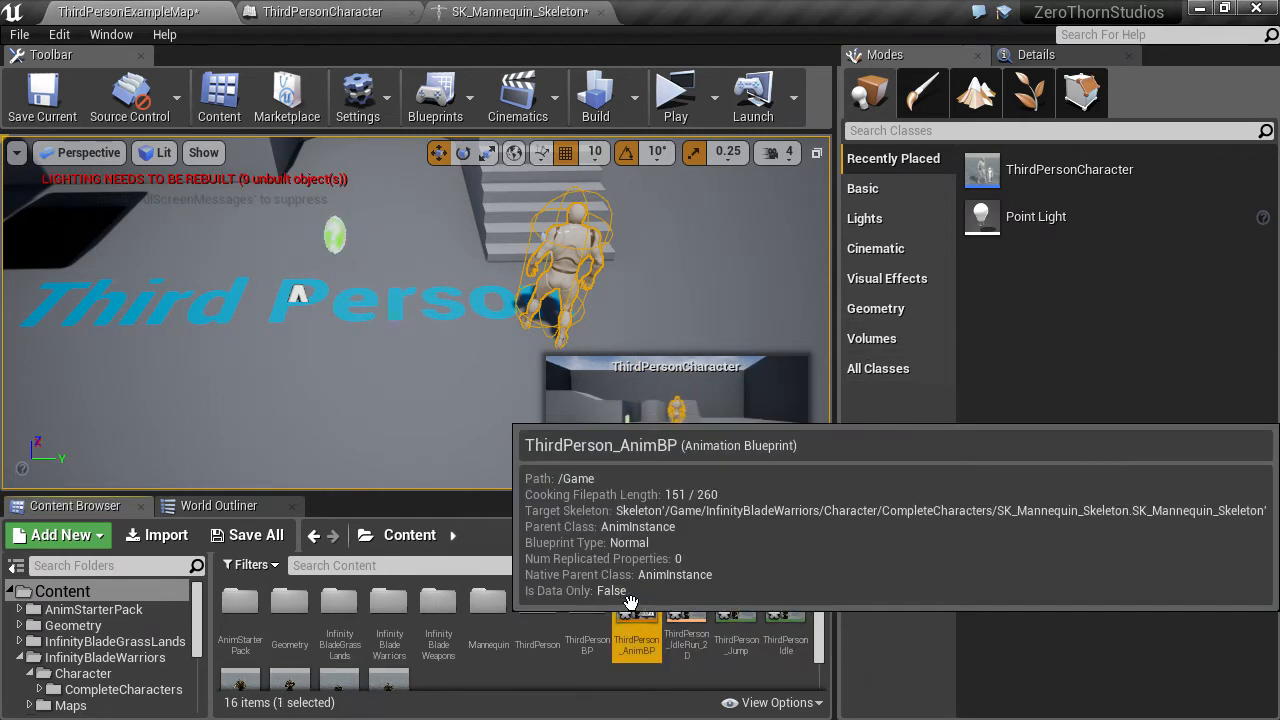
{"action": "right_click", "coordinate": [636, 605]}
{"action": "left_click", "coordinate": [690, 287]}
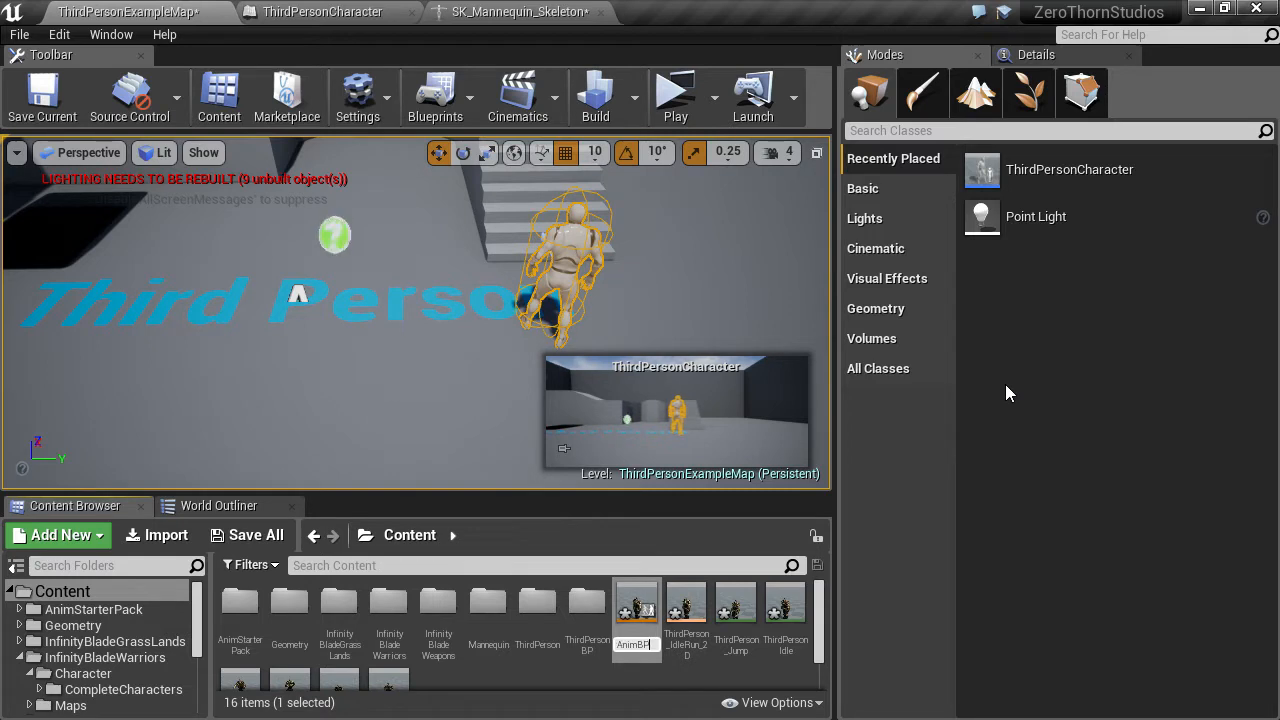
{"action": "type", "text": "BladeAnimBP"}
{"action": "key", "text": "Return"}
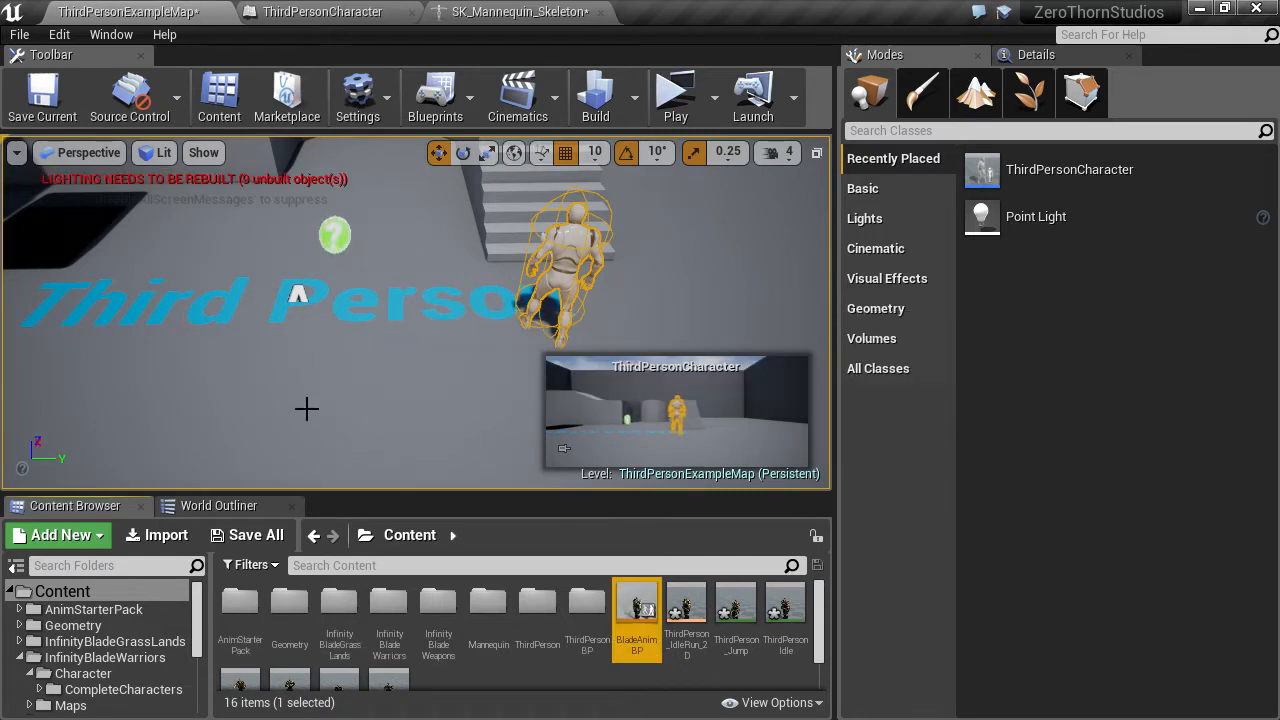
Open UE4_Mannequin_Skeleton from the AnimStarterPack/UE4_Mannequin/Mesh folder
{"action": "left_click", "coordinate": [111, 602]}
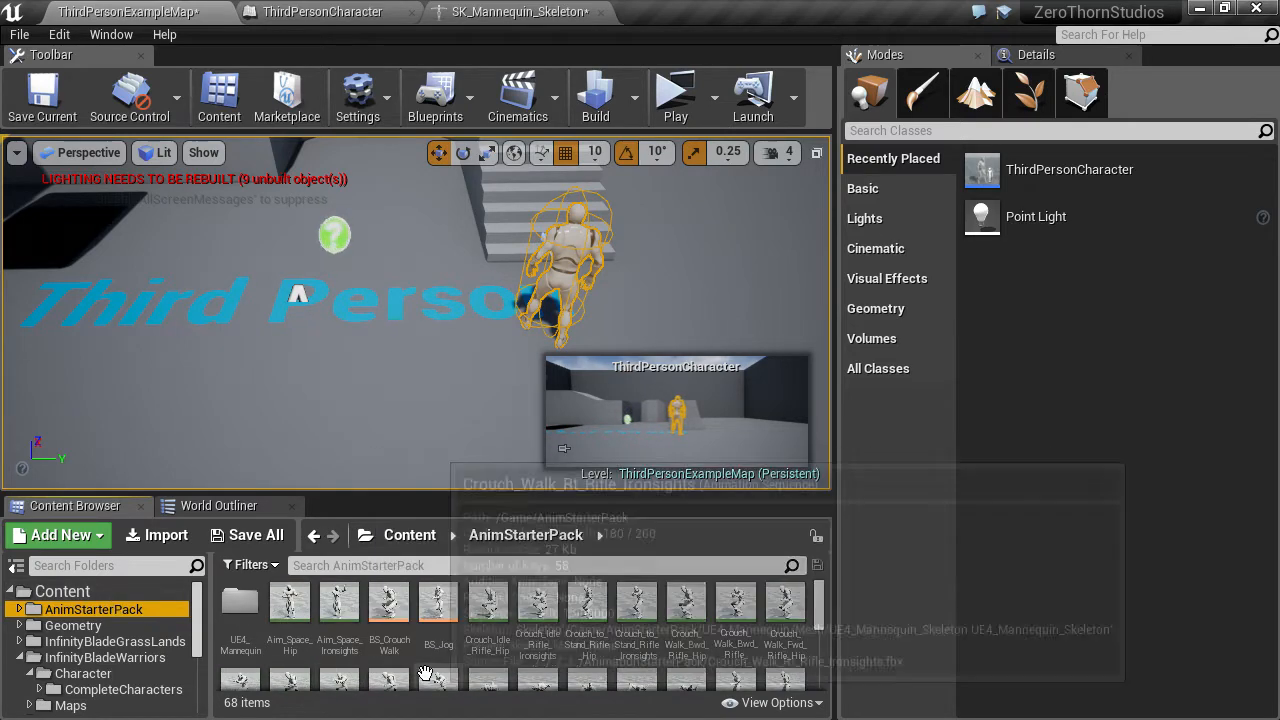
{"action": "scroll", "coordinate": [485, 663], "scroll_direction": "down", "scroll_amount": 1}
{"action": "scroll", "coordinate": [485, 663], "scroll_direction": "down", "scroll_amount": 10}
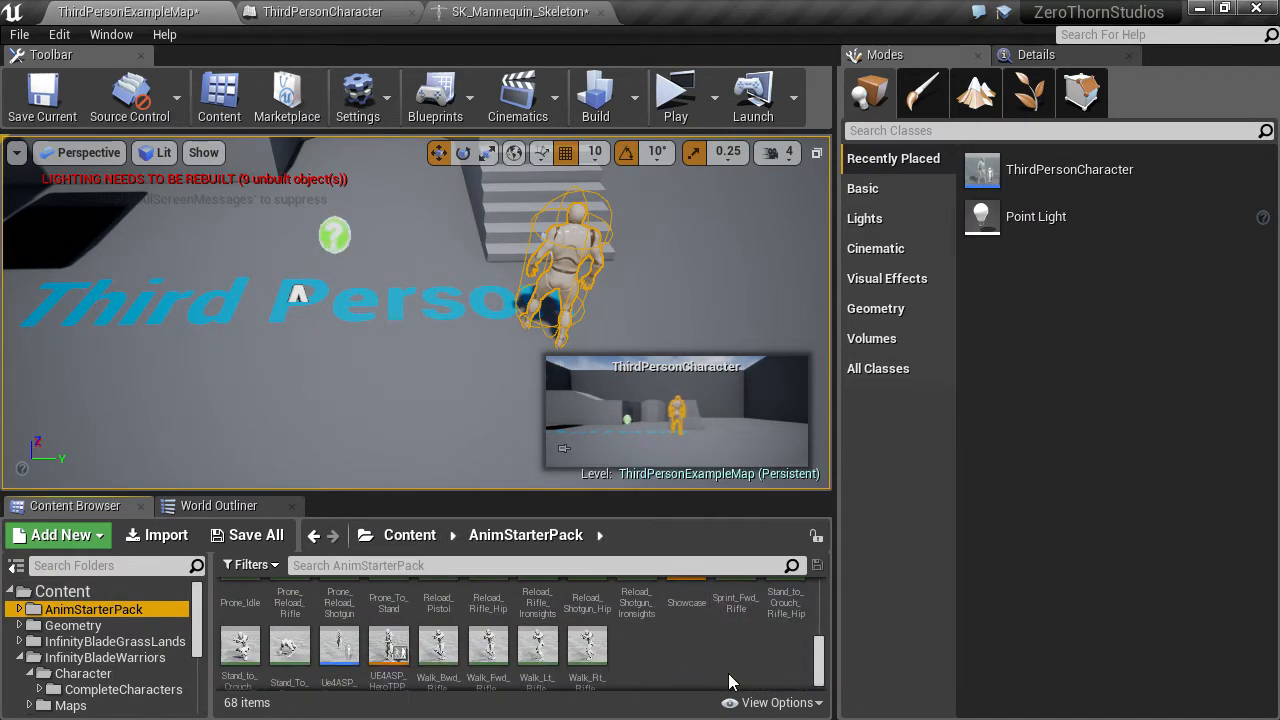
{"action": "scroll", "coordinate": [441, 651], "scroll_direction": "up", "scroll_amount": 10}
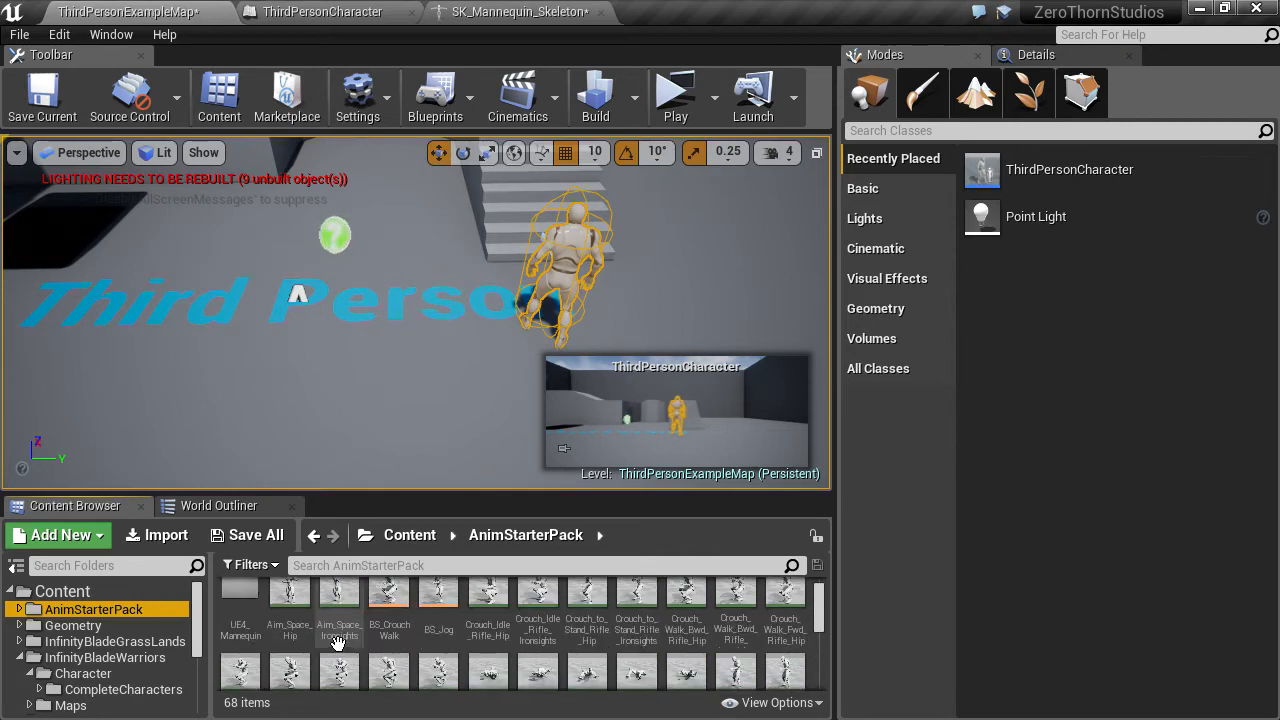
{"action": "double_click", "coordinate": [250, 620]}
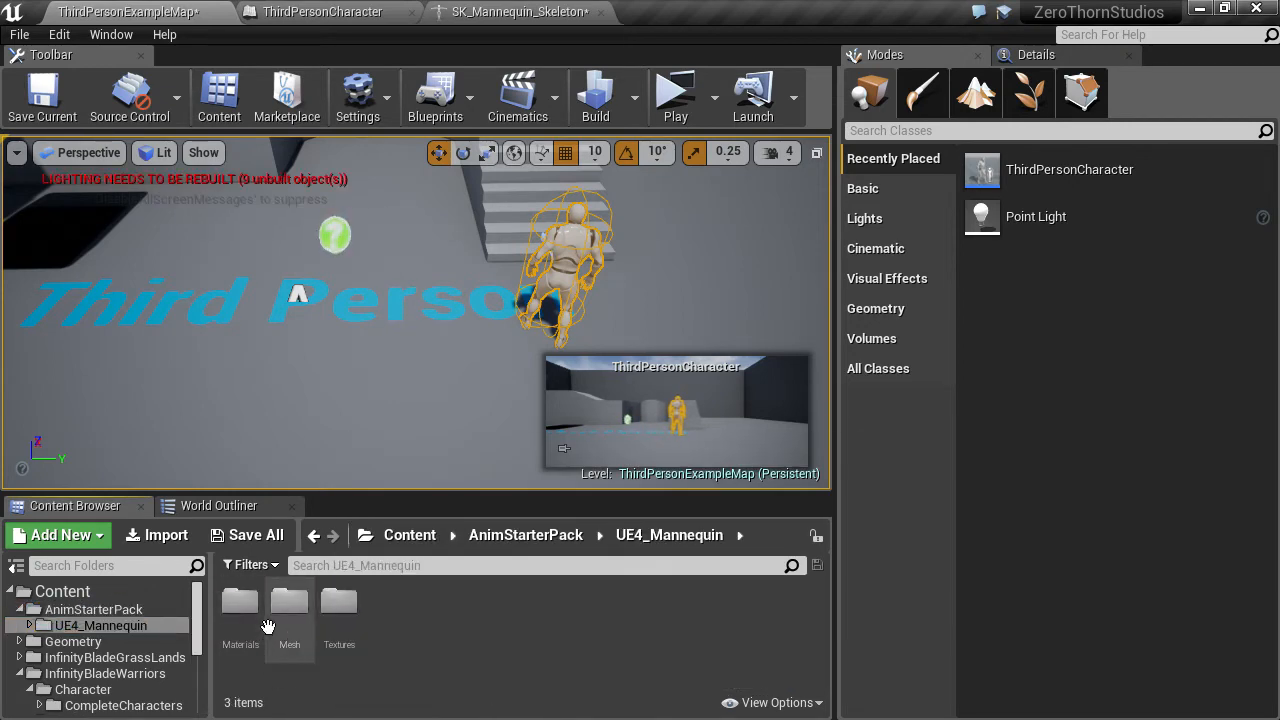
{"action": "double_click", "coordinate": [280, 610]}
{"action": "double_click", "coordinate": [334, 637]}
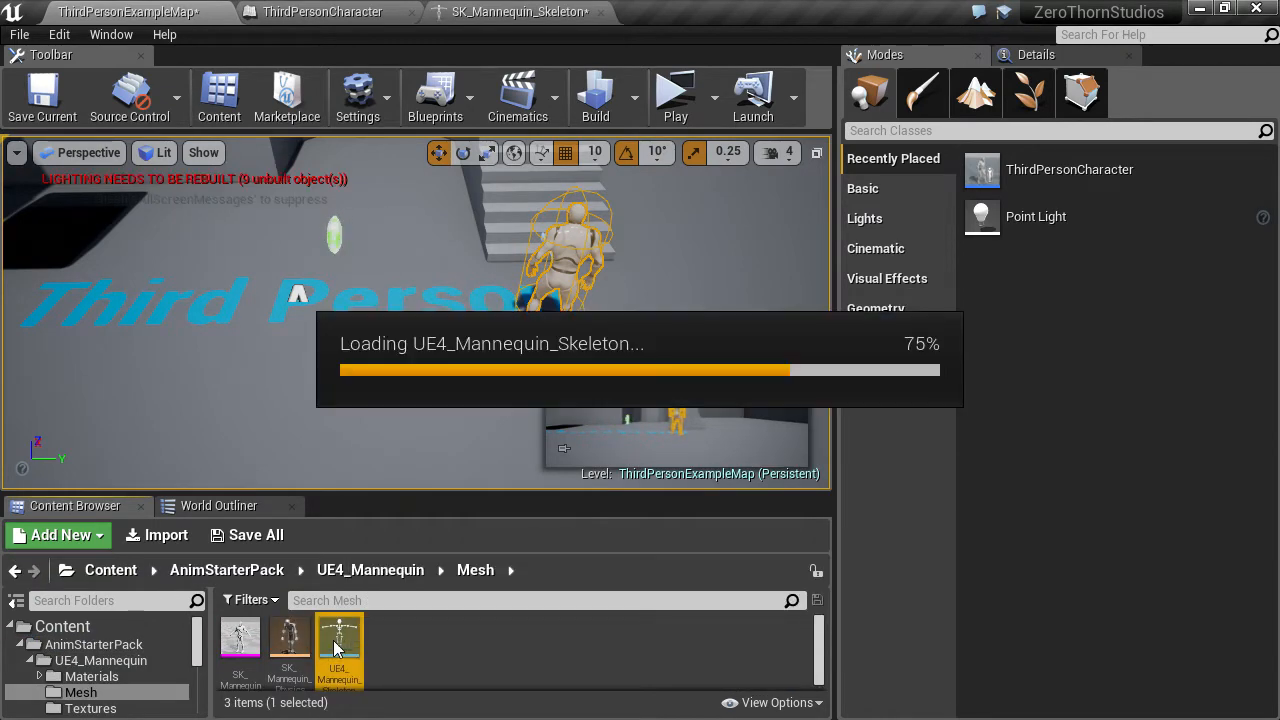
Assign the Humanoid rig to the AnimStarterPack UE4_Mannequin_Skeleton in the Retarget Manager
{"action": "left_click", "coordinate": [258, 95]}
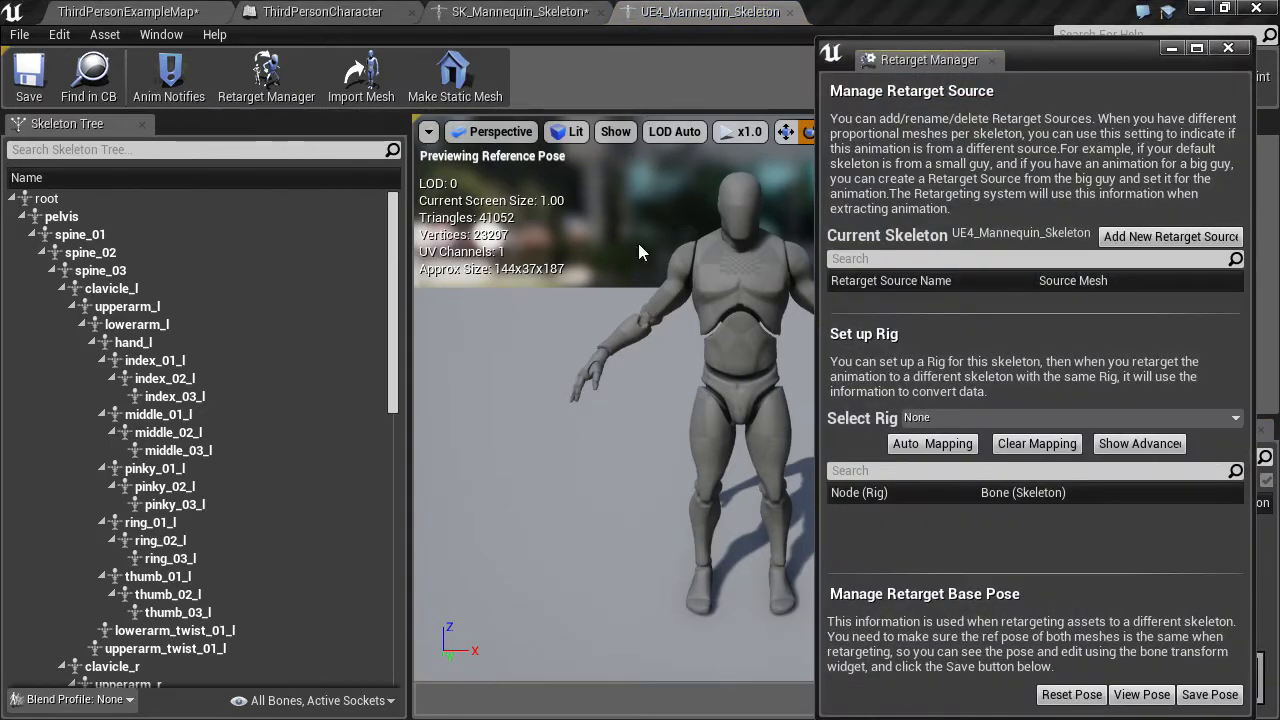
{"action": "left_click", "coordinate": [925, 418]}
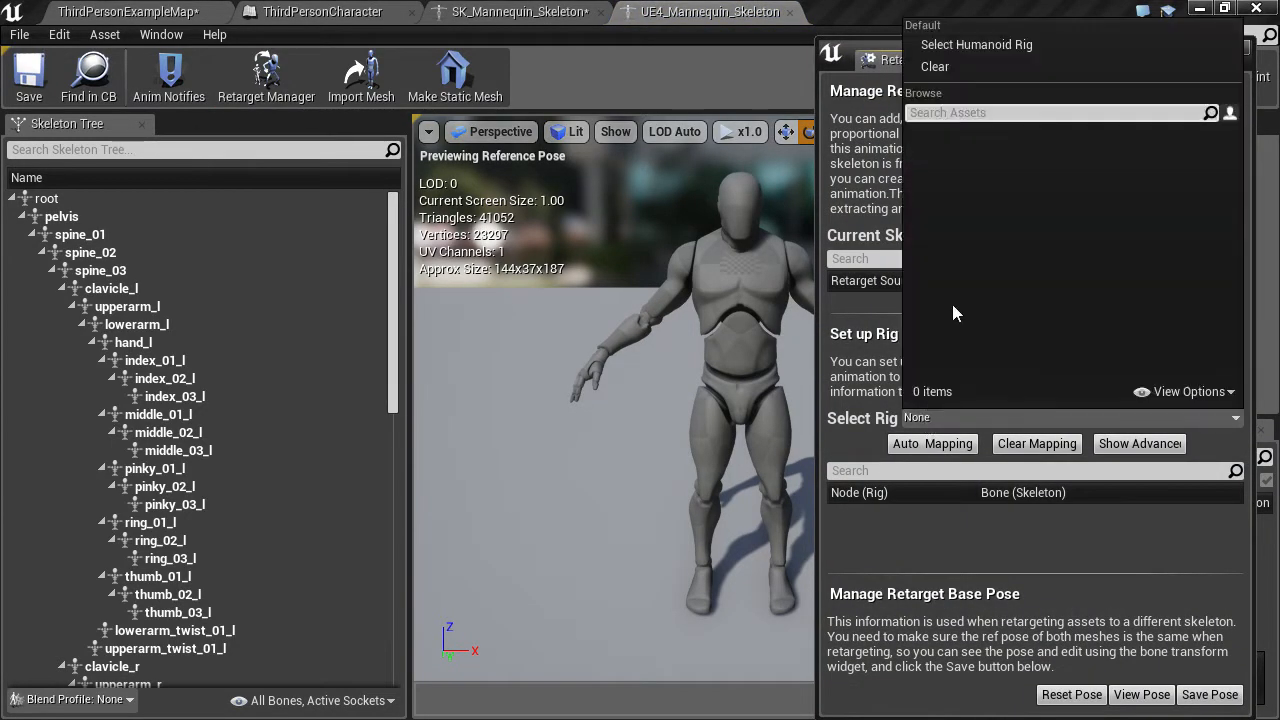
{"action": "left_click", "coordinate": [942, 45]}
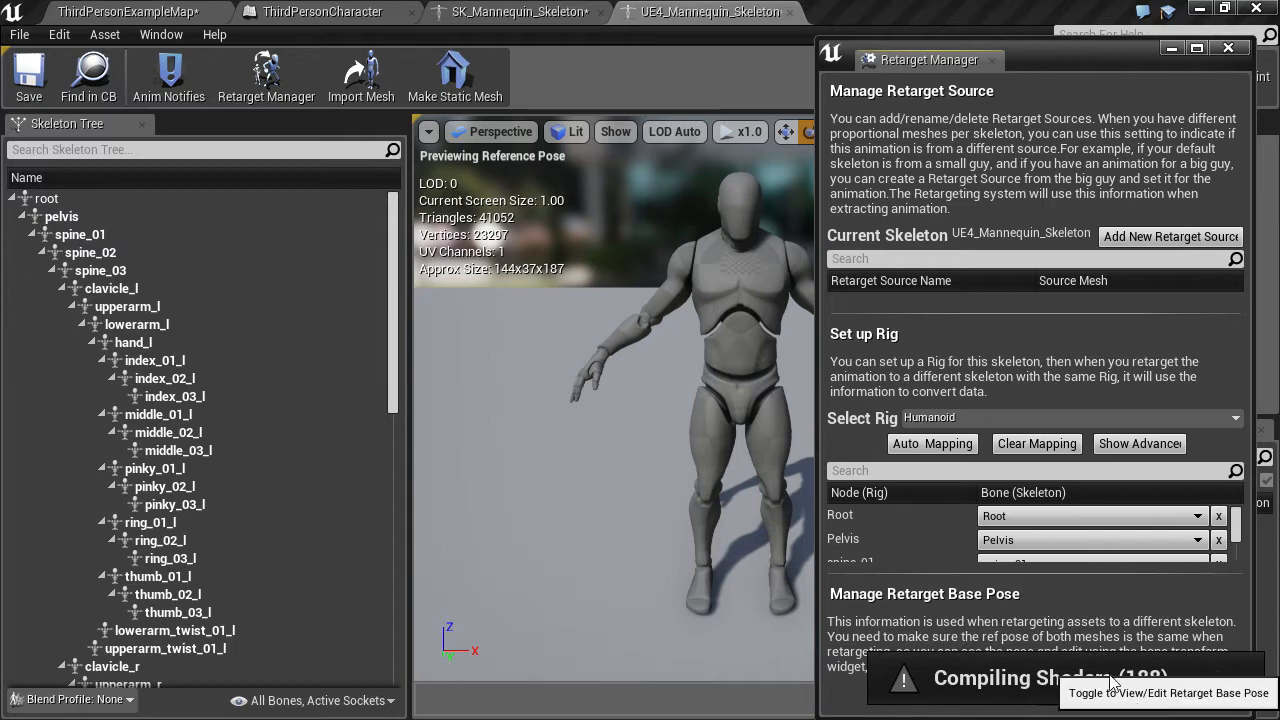
View the AnimStarterPack mannequin's base pose, save it as the retarget pose, and close the Retarget Manager
{"action": "left_click_drag", "start_coordinate": [1019, 53], "coordinate": [652, 35]}
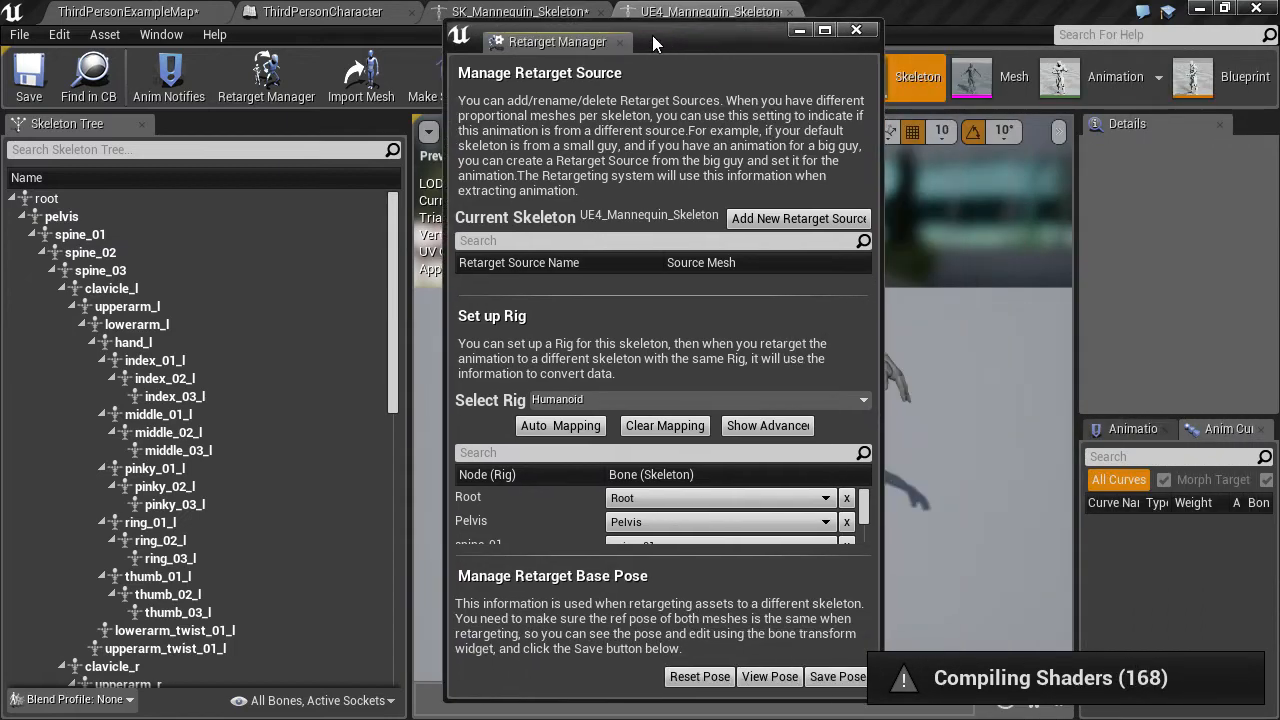
{"action": "left_click", "coordinate": [762, 678]}
{"action": "left_click", "coordinate": [830, 679]}
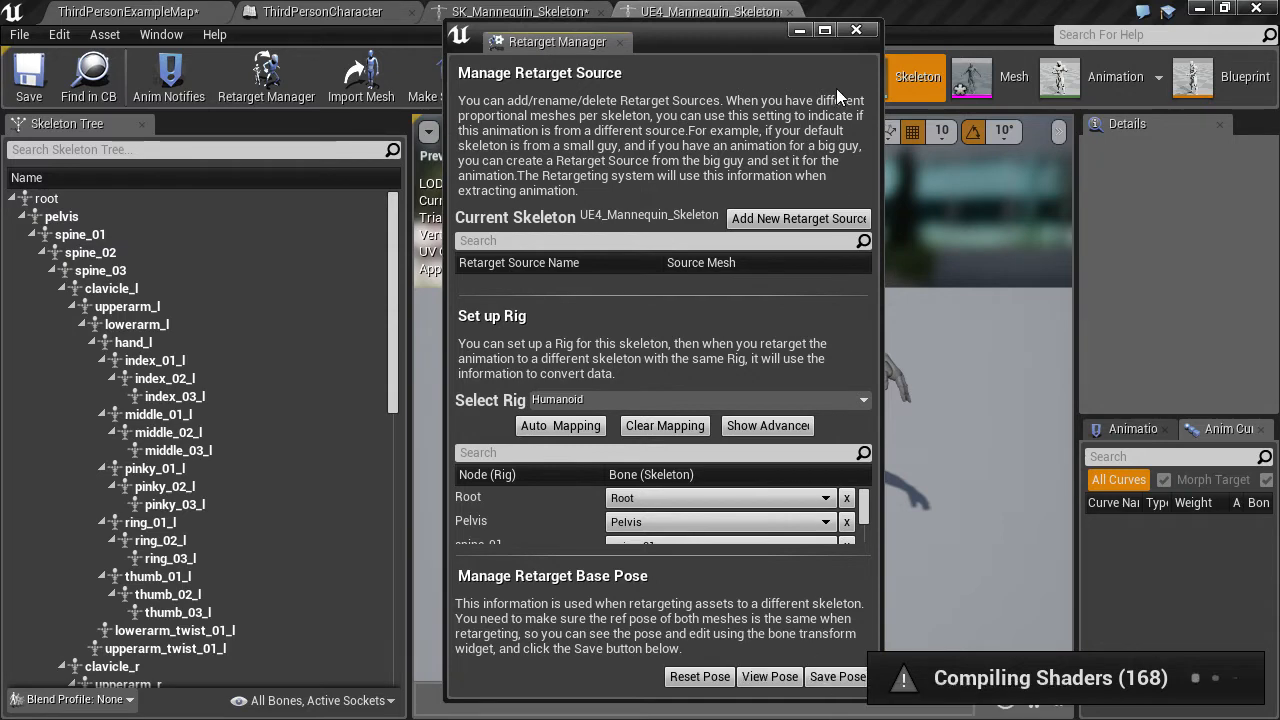
{"action": "left_click", "coordinate": [856, 30]}
Save the AnimStarterPack SK_Mannequin mesh and UE4_Mannequin_Skeleton, and close the open mesh and skeleton editors
{"action": "left_click", "coordinate": [1008, 85]}
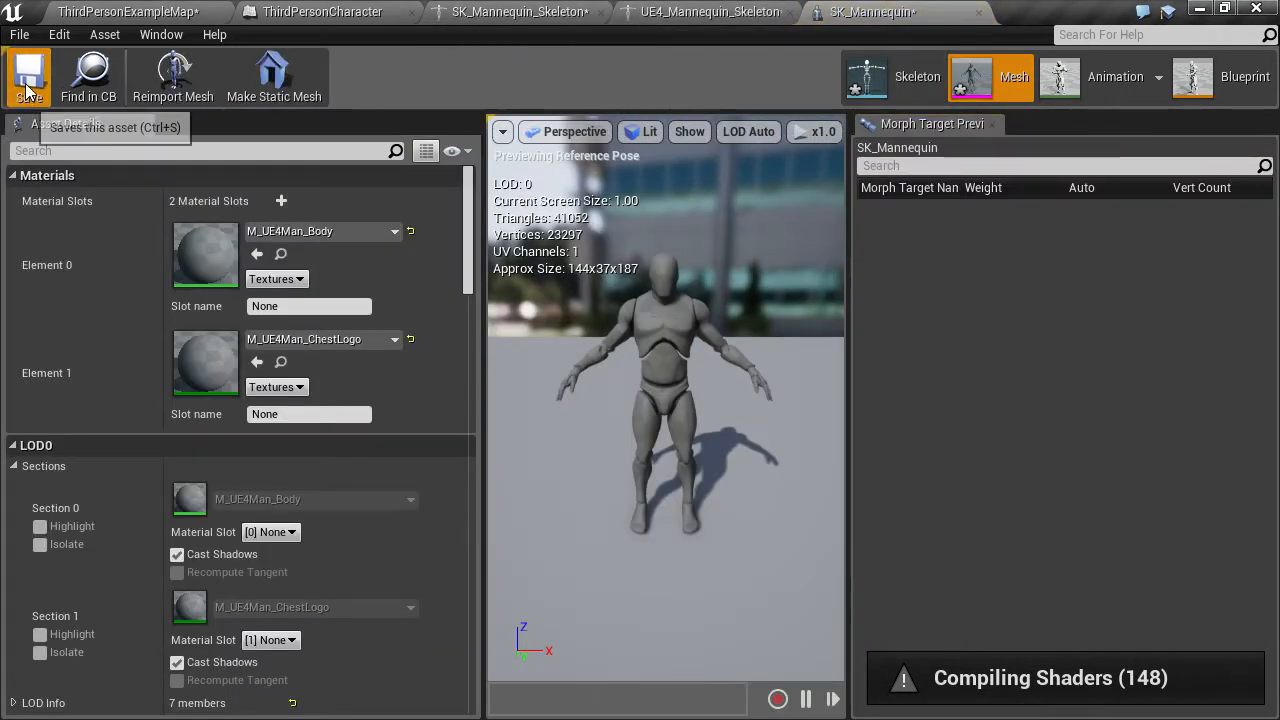
{"action": "left_click", "coordinate": [922, 90]}
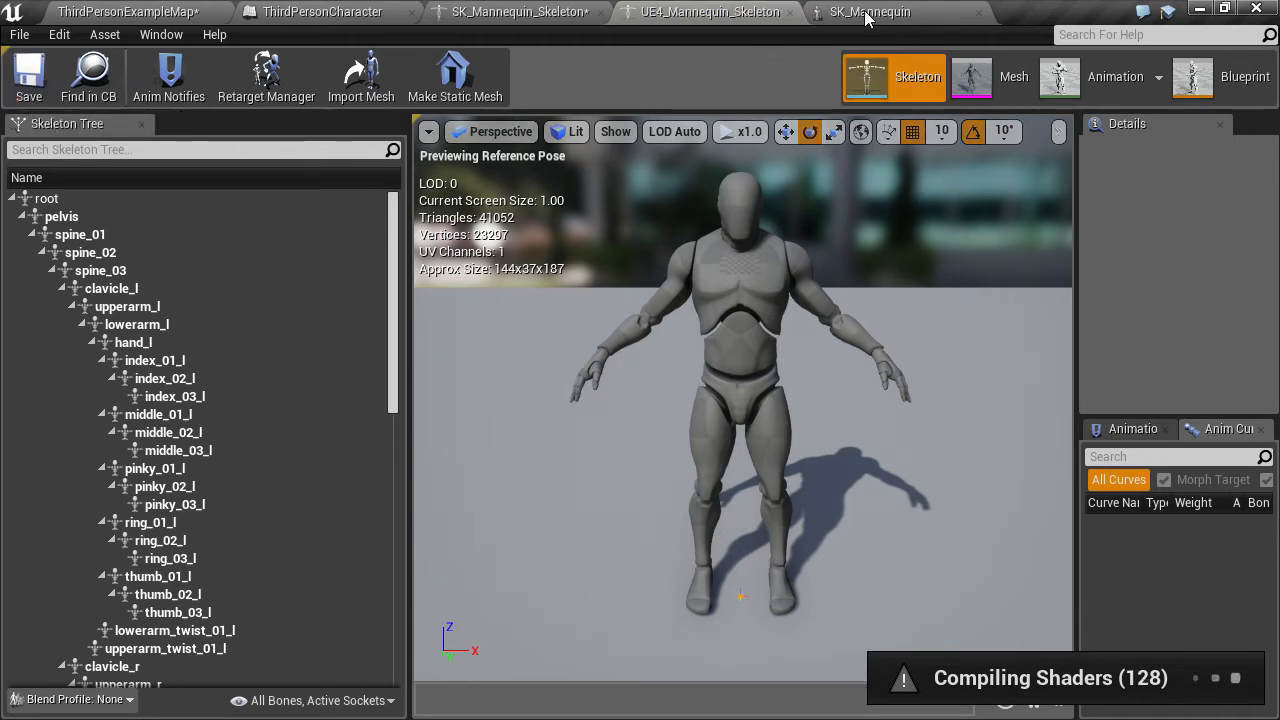
{"action": "left_click", "coordinate": [787, 12]}
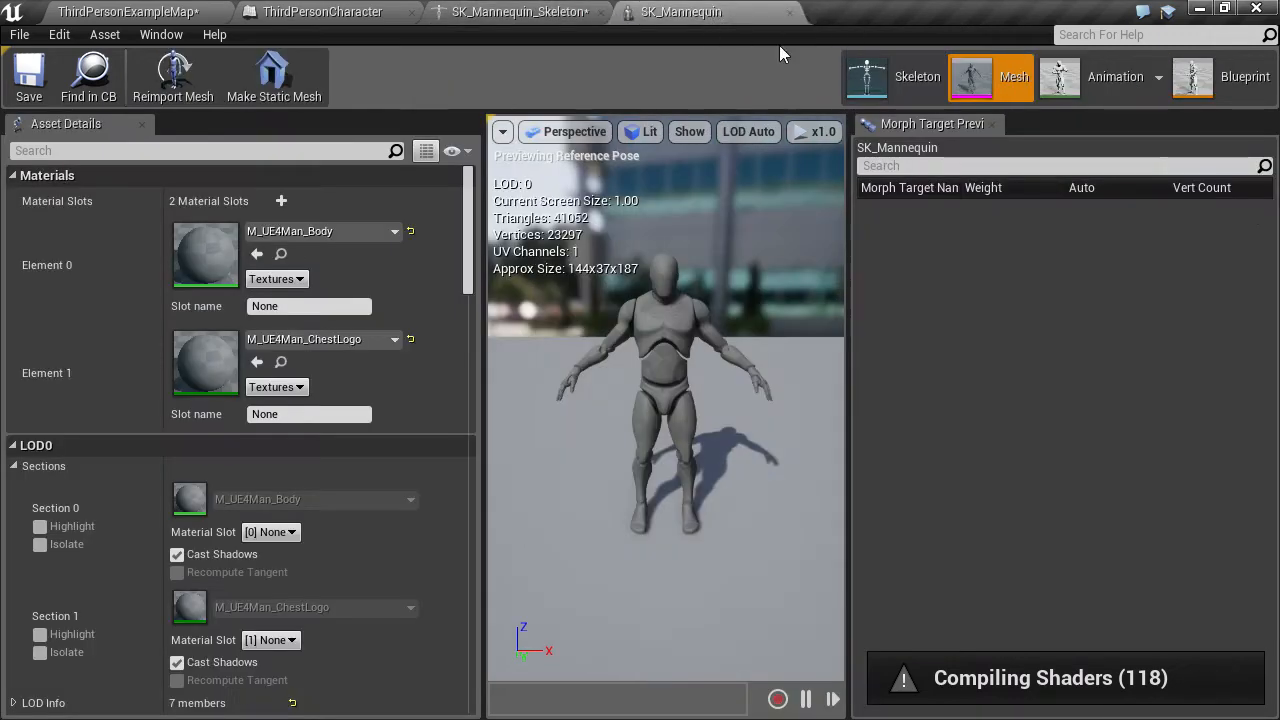
{"action": "left_click", "coordinate": [789, 13]}
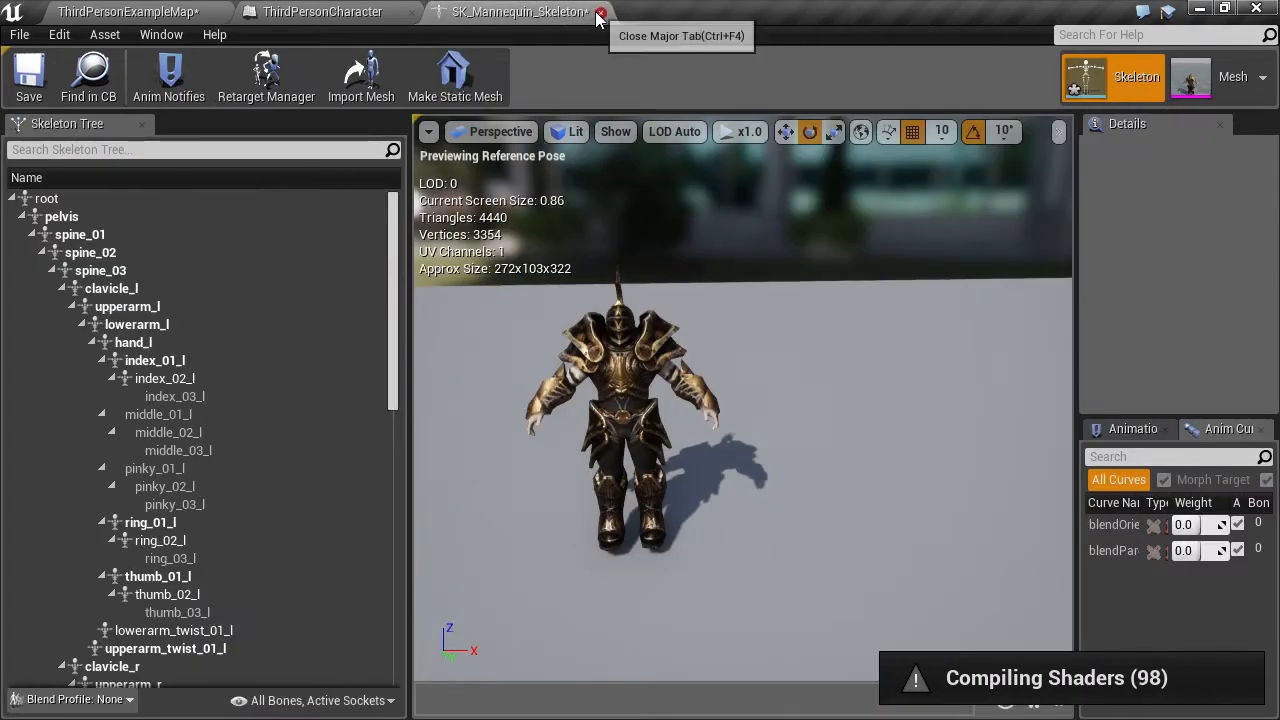
{"action": "left_click", "coordinate": [598, 12]}
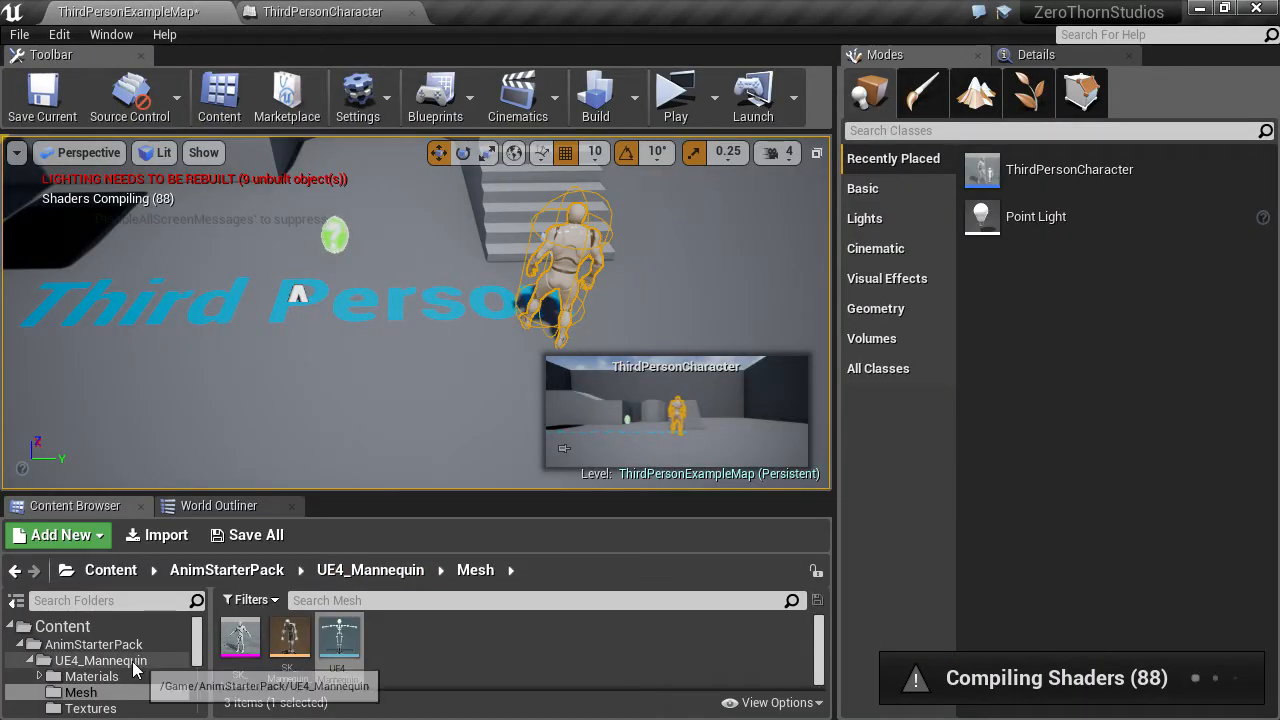
Duplicate and retarget the AnimStarterPack BS_Jog blend space to the Infinity Blade SK_Mannequin_Skeleton, and save all assets
{"action": "left_click", "coordinate": [92, 644]}
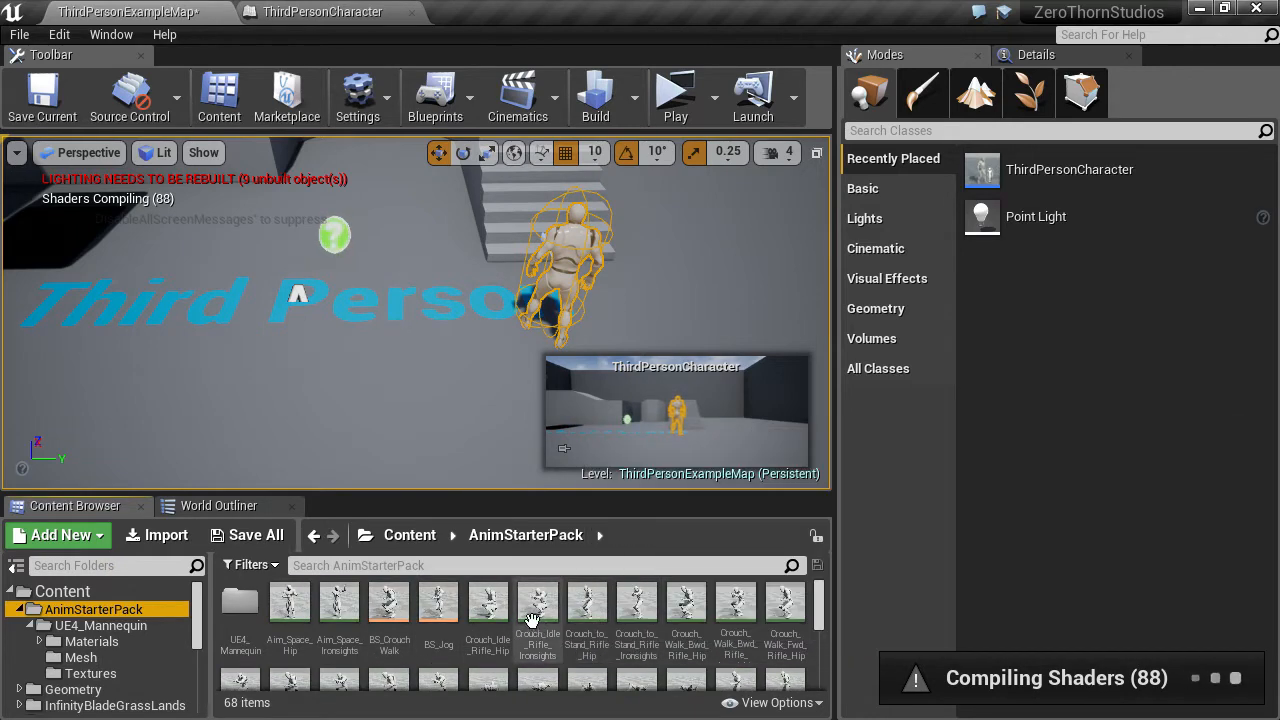
{"action": "left_click", "coordinate": [440, 612]}
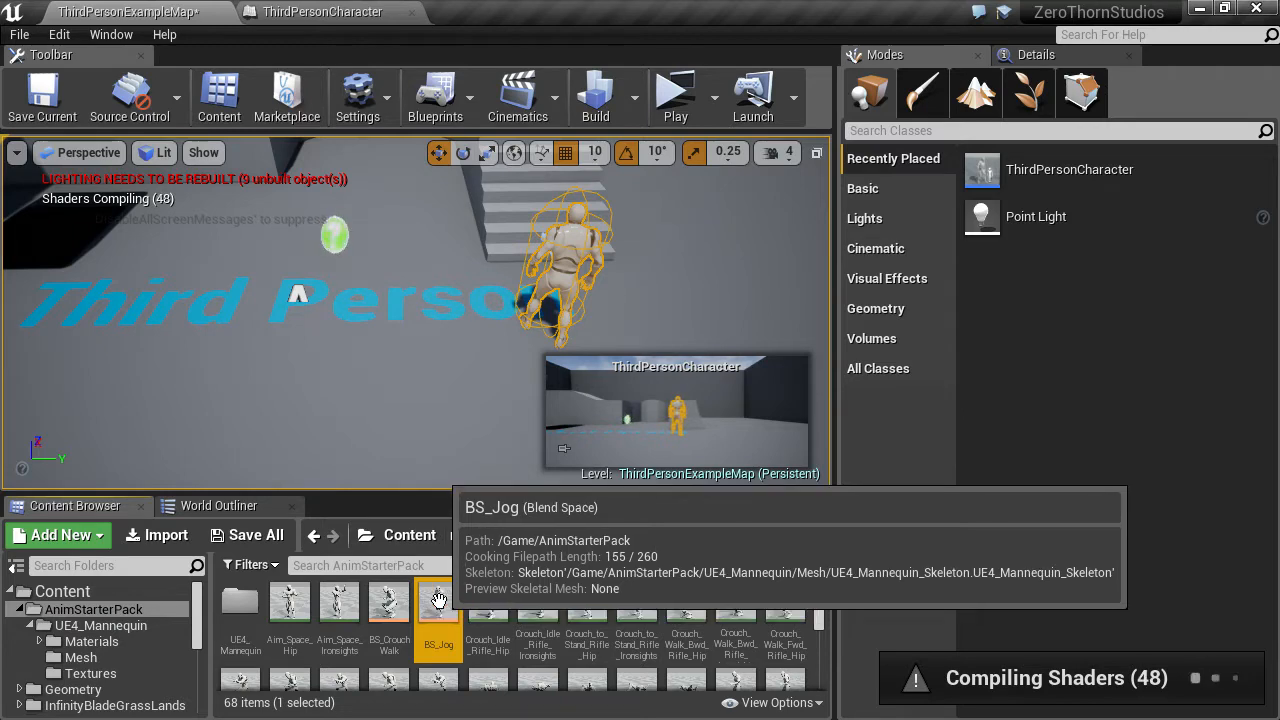
{"action": "right_click", "coordinate": [438, 600]}
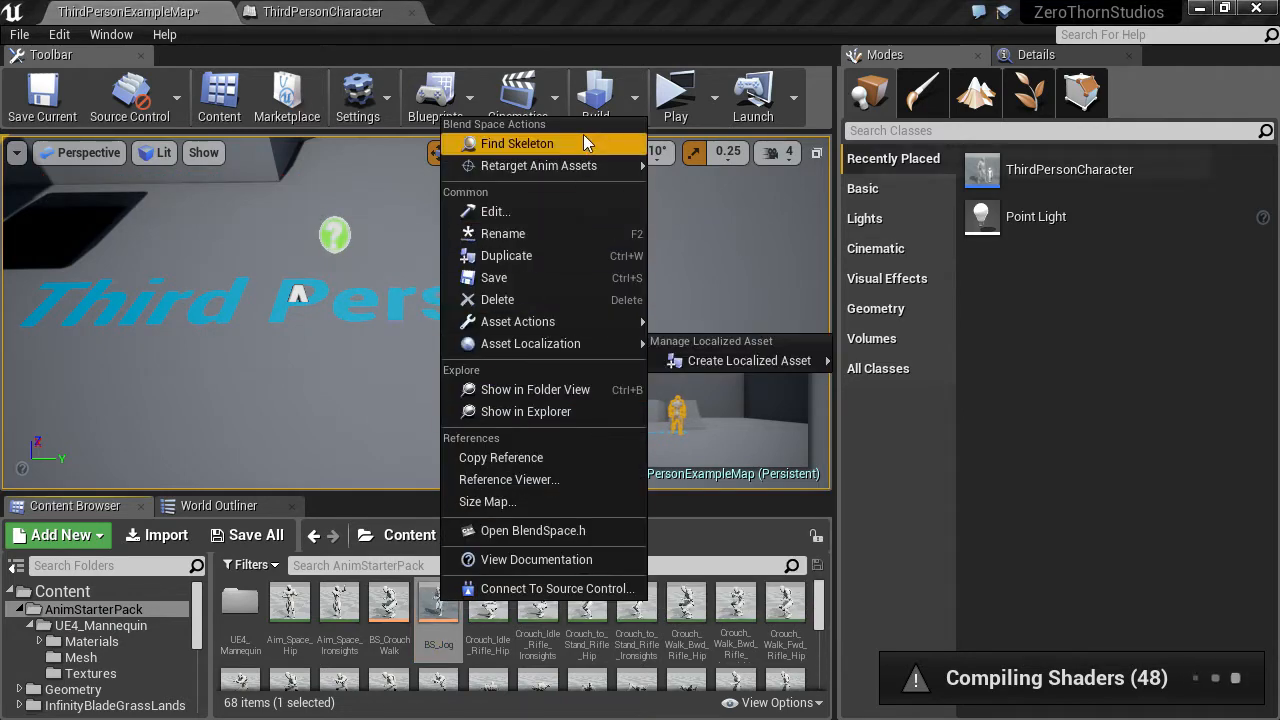
{"action": "mouse_move", "coordinate": [590, 166]}
{"action": "left_click", "coordinate": [715, 165]}
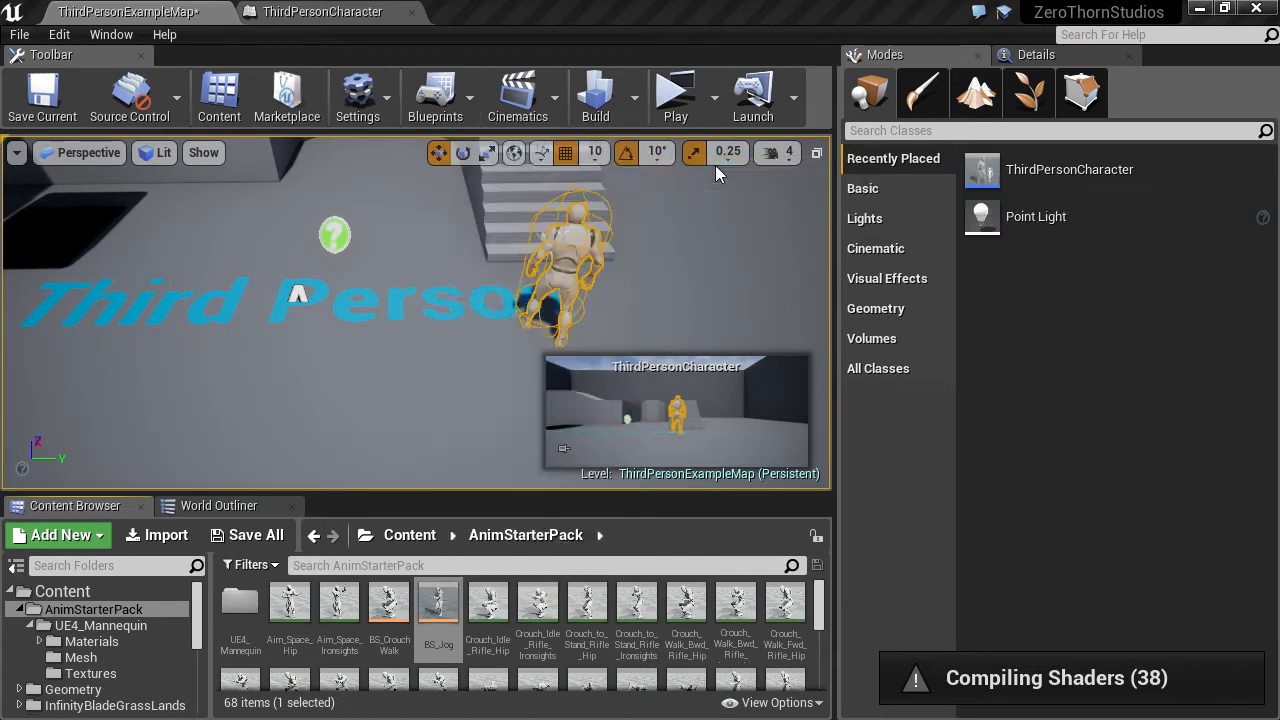
{"action": "left_click", "coordinate": [229, 245]}
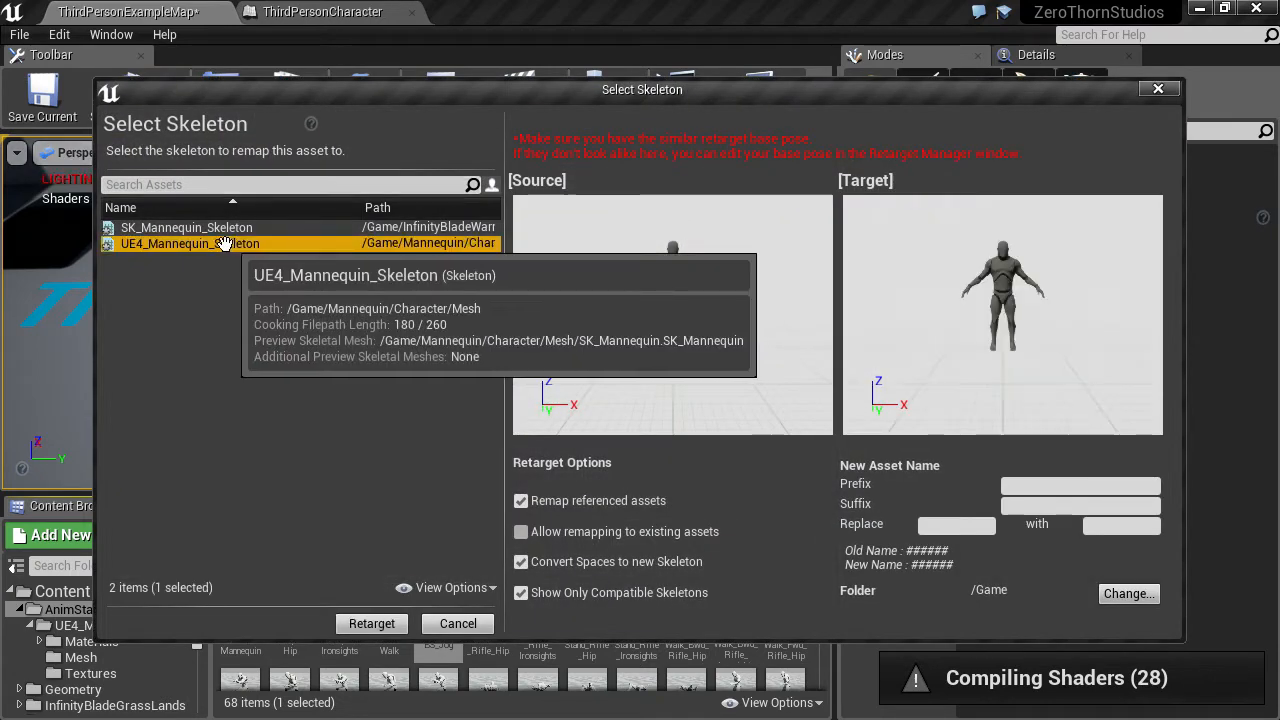
{"action": "left_click", "coordinate": [200, 228]}
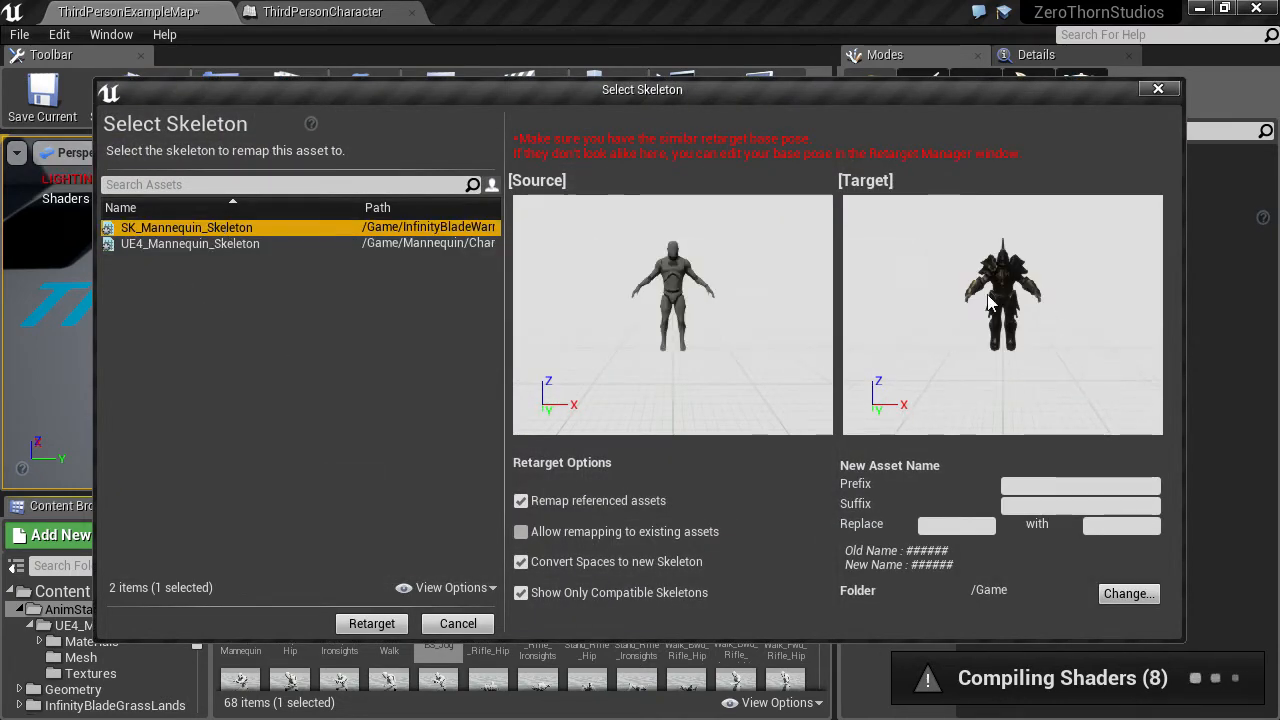
{"action": "left_click", "coordinate": [369, 624]}
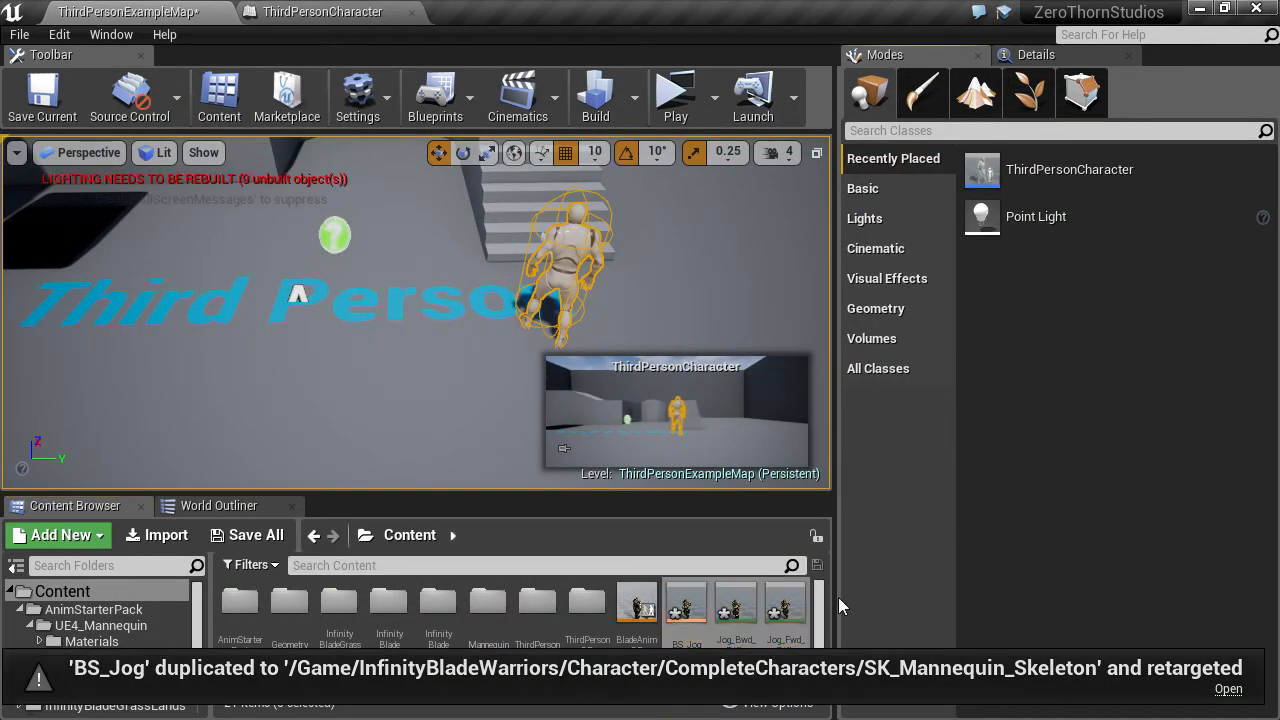
{"action": "left_click", "coordinate": [19, 34]}
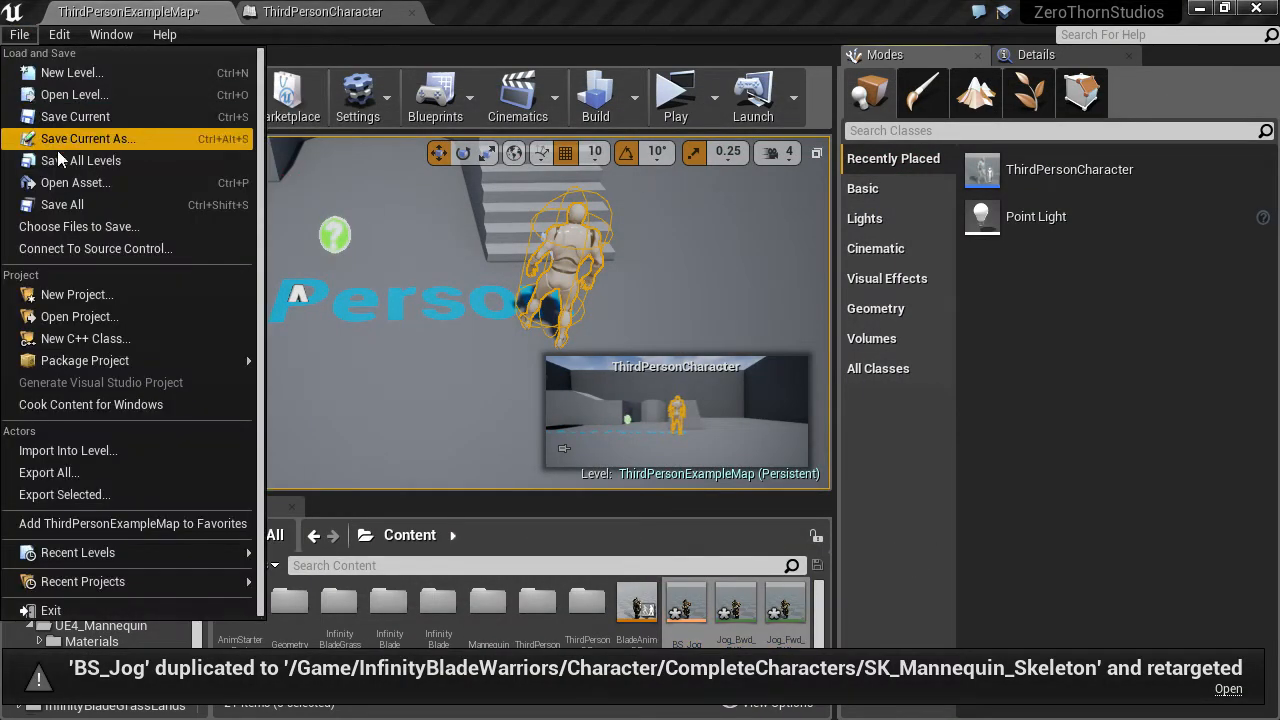
{"action": "left_click", "coordinate": [73, 208]}
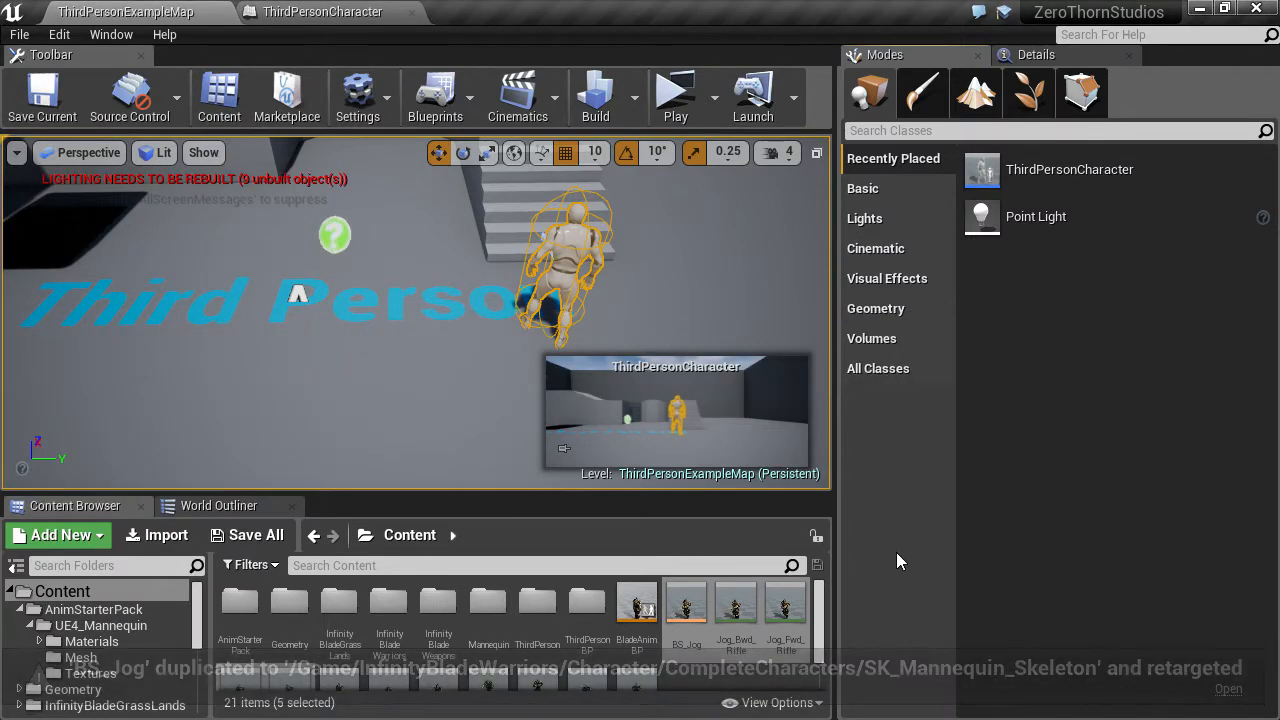
Rename the retargeted BS_Jog blend space in the Content folder as BS_Blade
{"action": "right_click", "coordinate": [689, 607]}
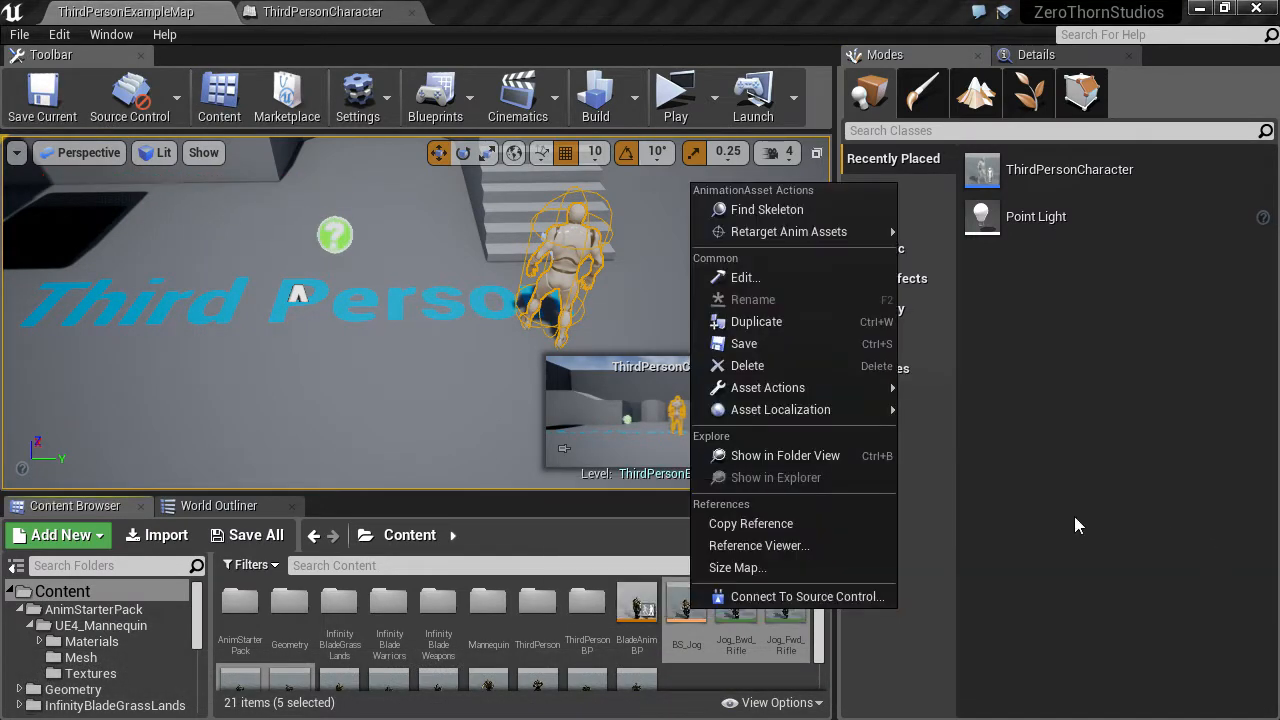
{"action": "left_click", "coordinate": [1075, 519]}
{"action": "right_click", "coordinate": [687, 608]}
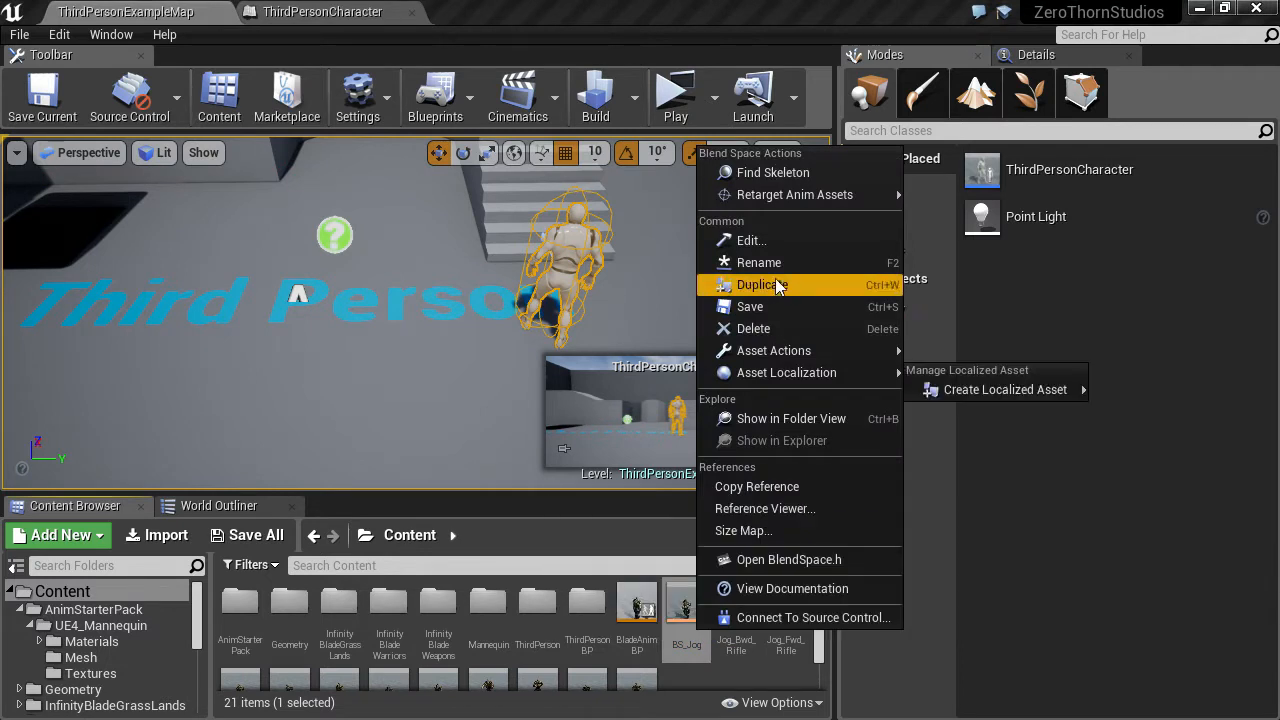
{"action": "left_click", "coordinate": [760, 264]}
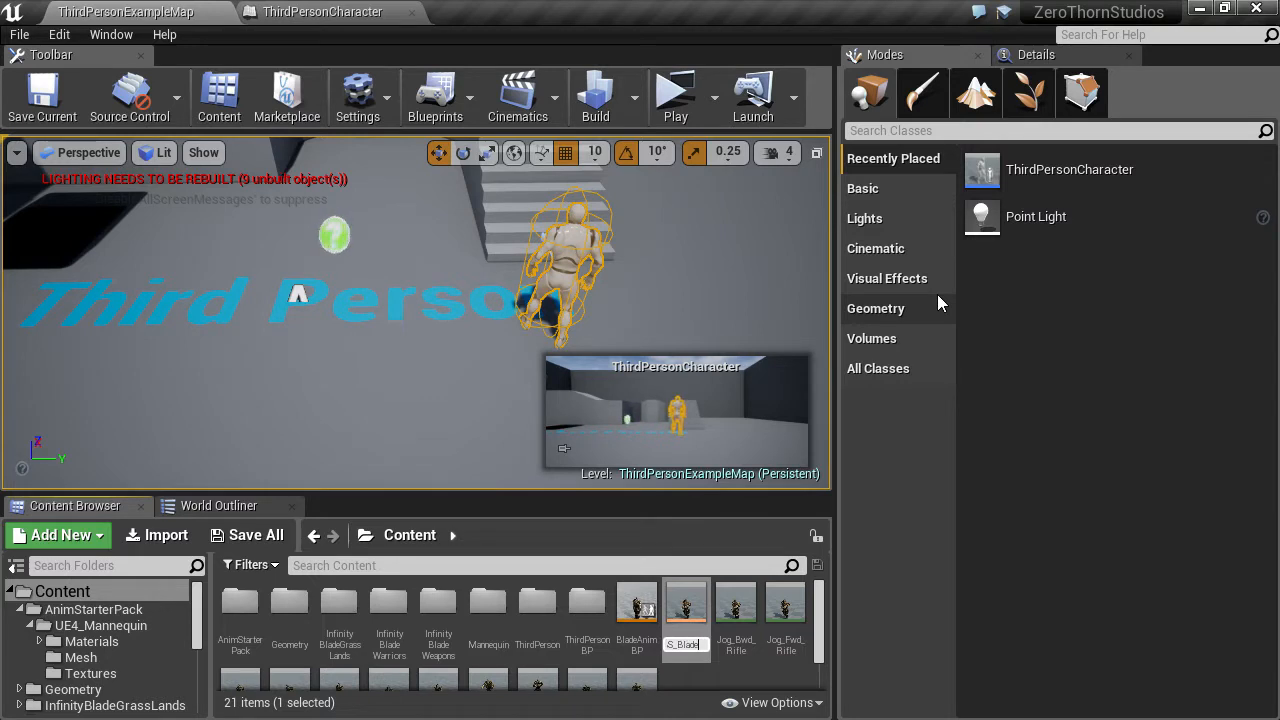
{"action": "key", "text": "Return"}
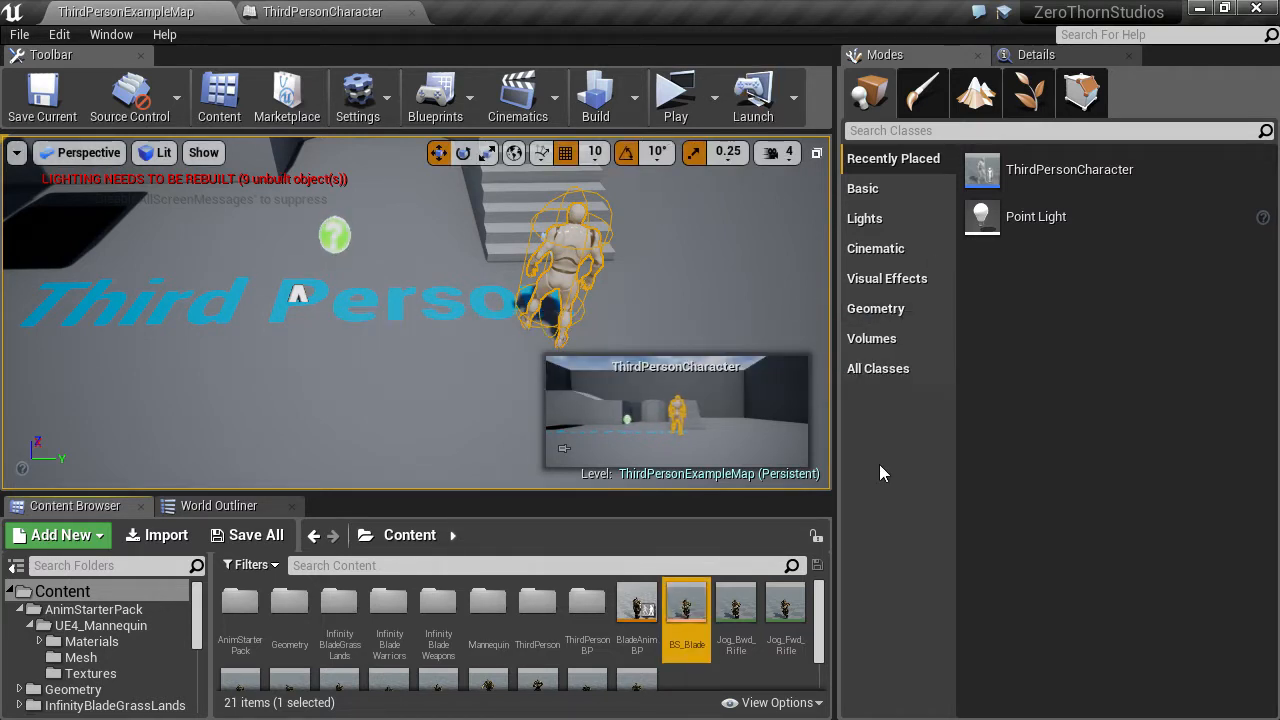
{"action": "right_click_drag", "start_coordinate": [449, 391], "coordinate": [600, 366]}
Set the skeletal mesh of ThirdPersonCharacter's Mesh component to SK_CharM_Forge
{"action": "left_click", "coordinate": [322, 11]}
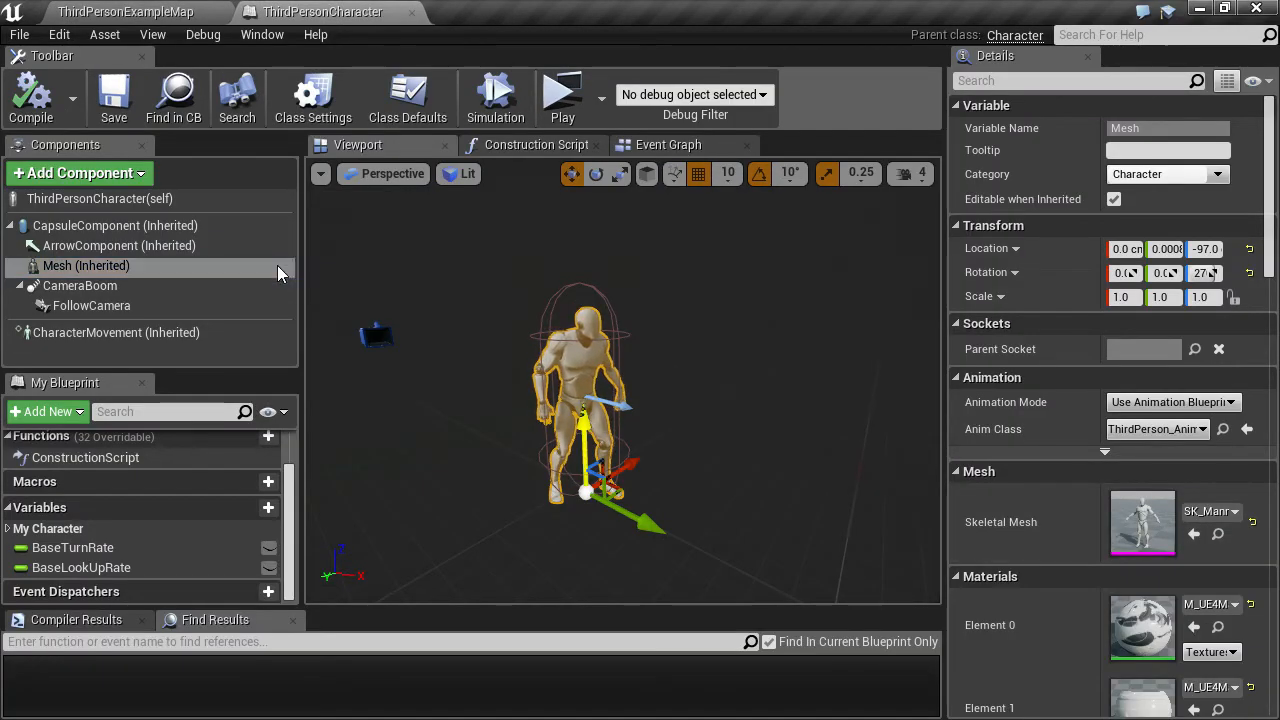
{"action": "left_click", "coordinate": [1213, 511]}
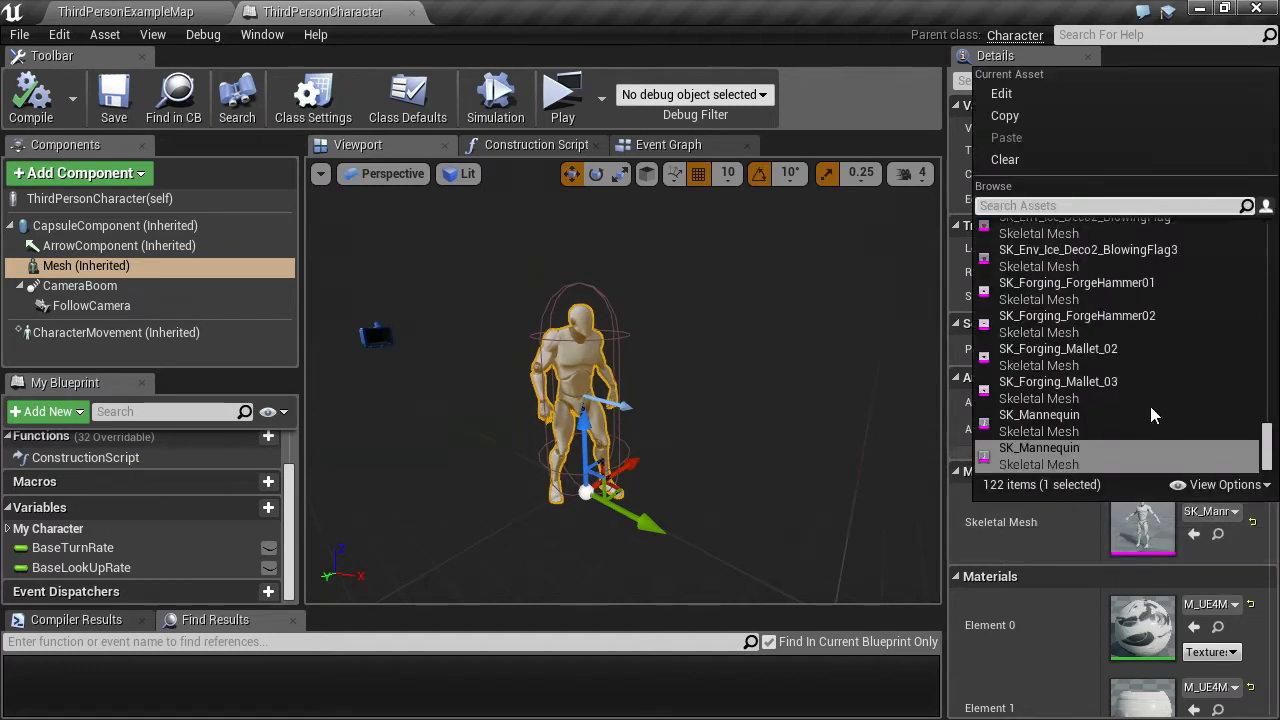
{"action": "left_click", "coordinate": [1074, 204]}
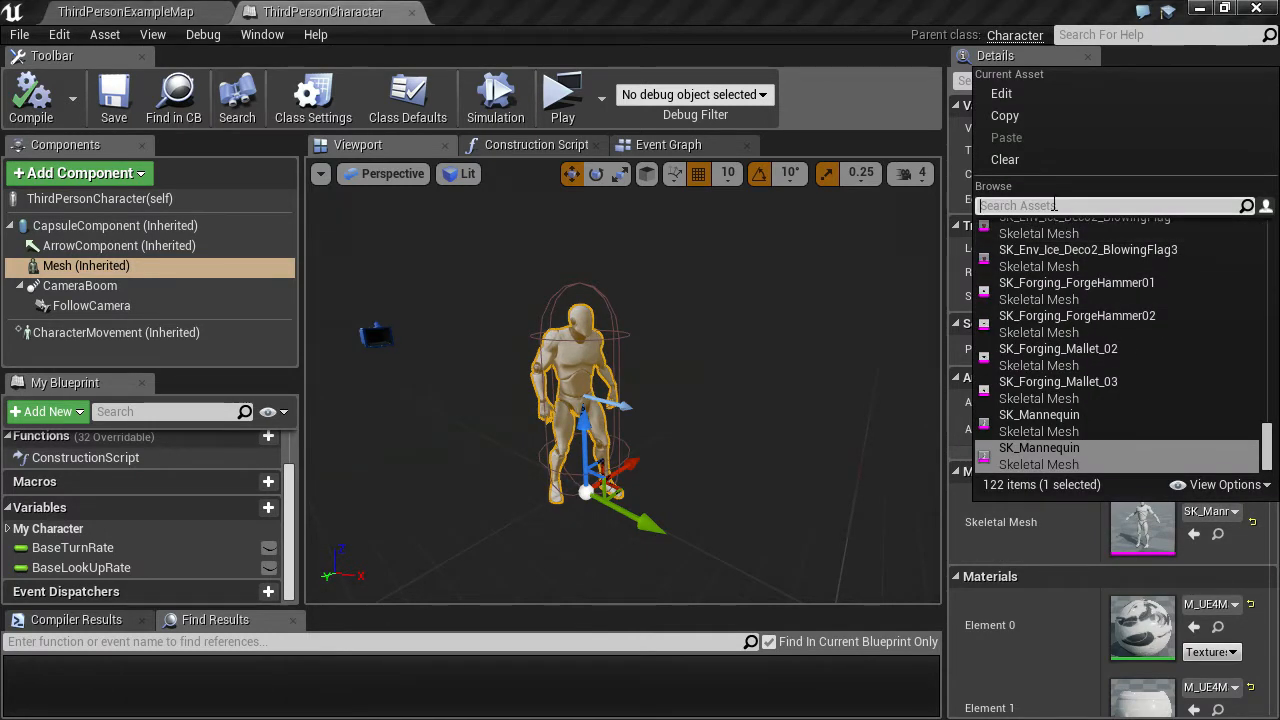
{"action": "type", "text": "forge"}
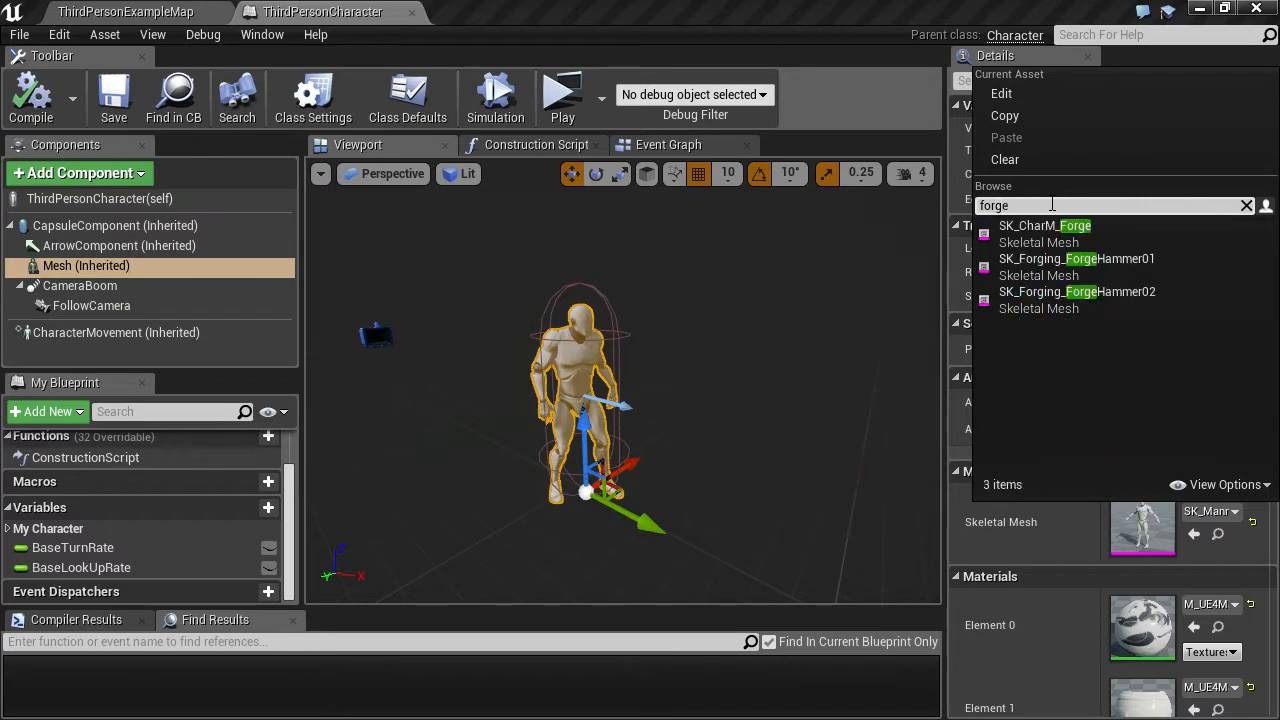
{"action": "left_click", "coordinate": [1045, 230]}
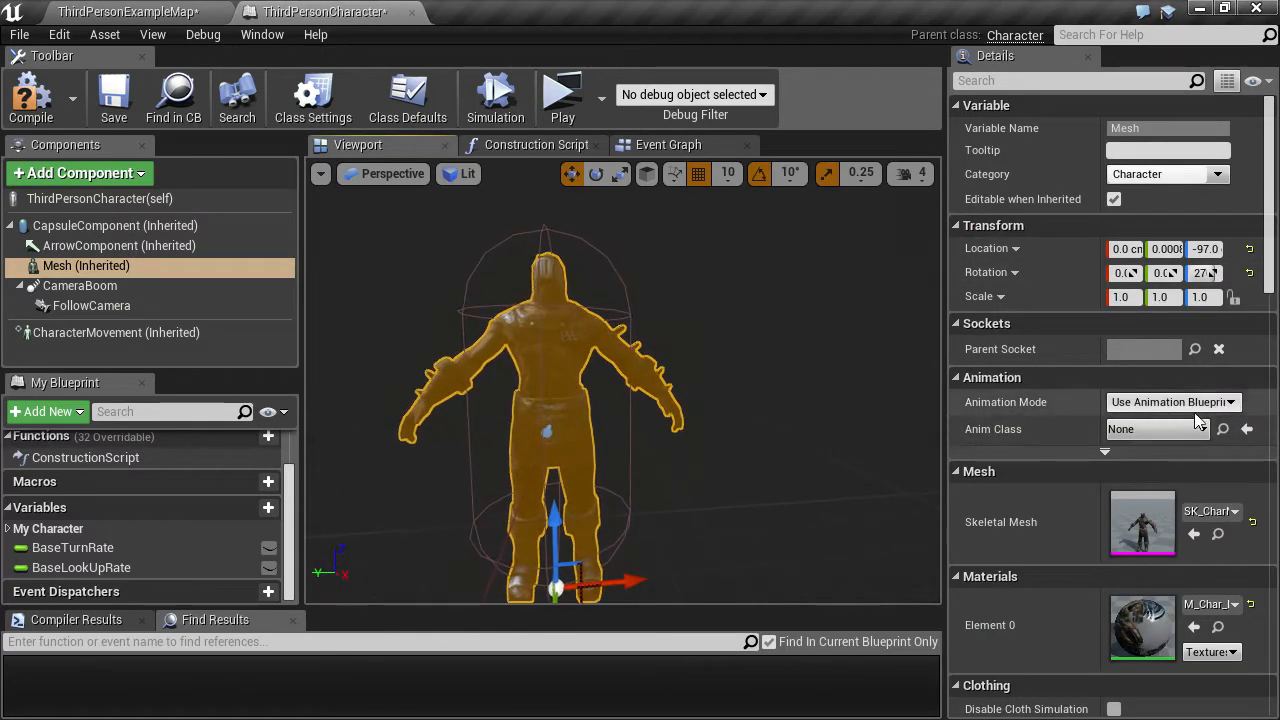
Assign BladeAnimBP as the Mesh component's anim class, and compile and save the ThirdPersonCharacter blueprint
{"action": "left_click", "coordinate": [1145, 426]}
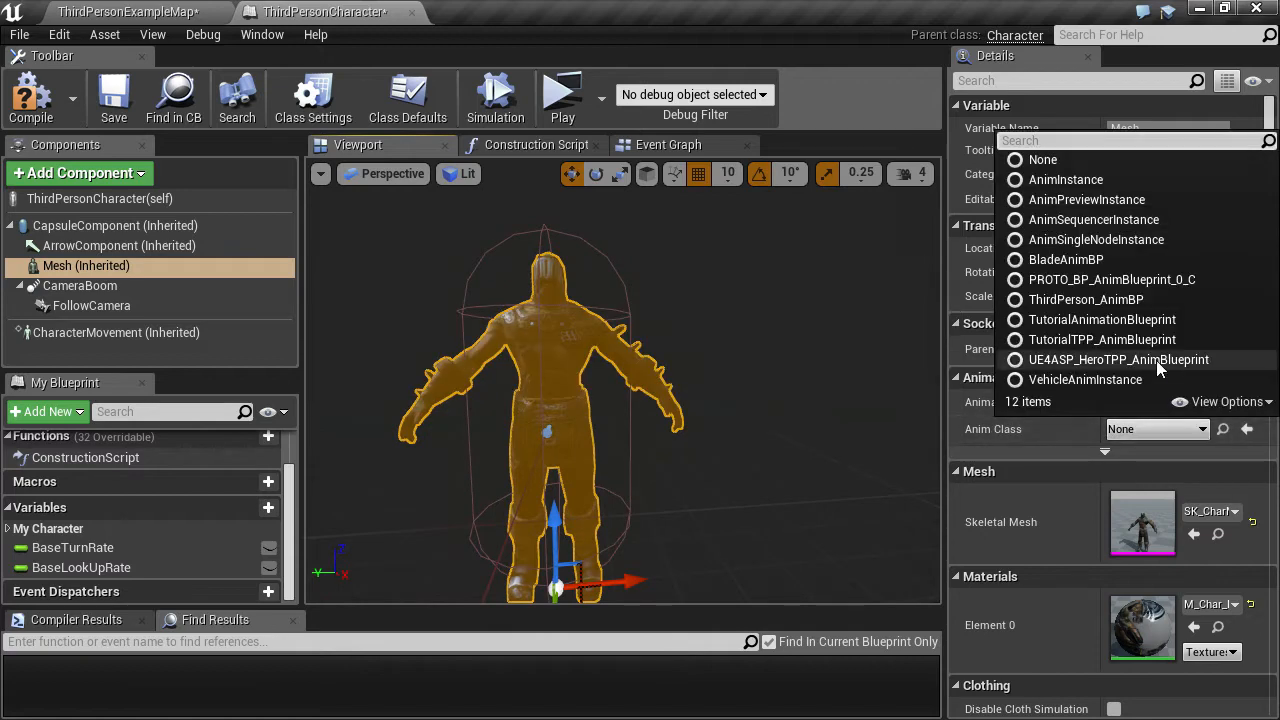
{"action": "left_click", "coordinate": [1080, 259]}
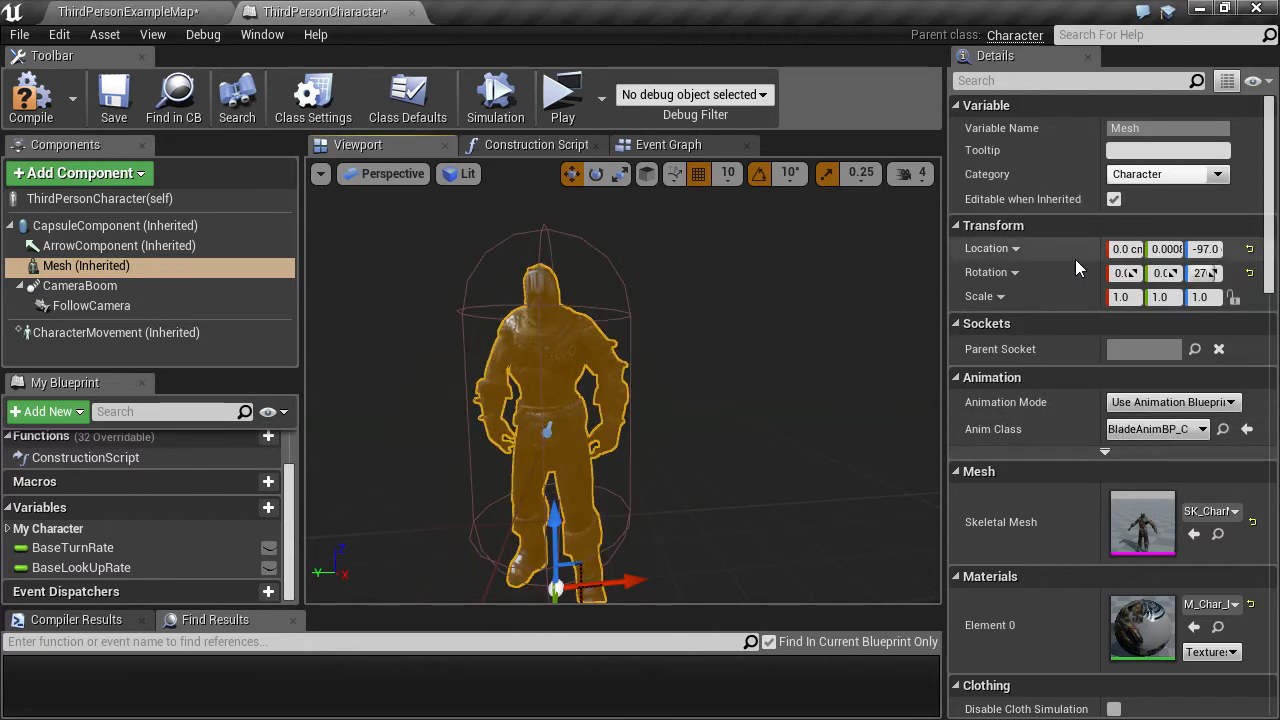
{"action": "left_click", "coordinate": [30, 95]}
{"action": "left_click", "coordinate": [114, 95]}
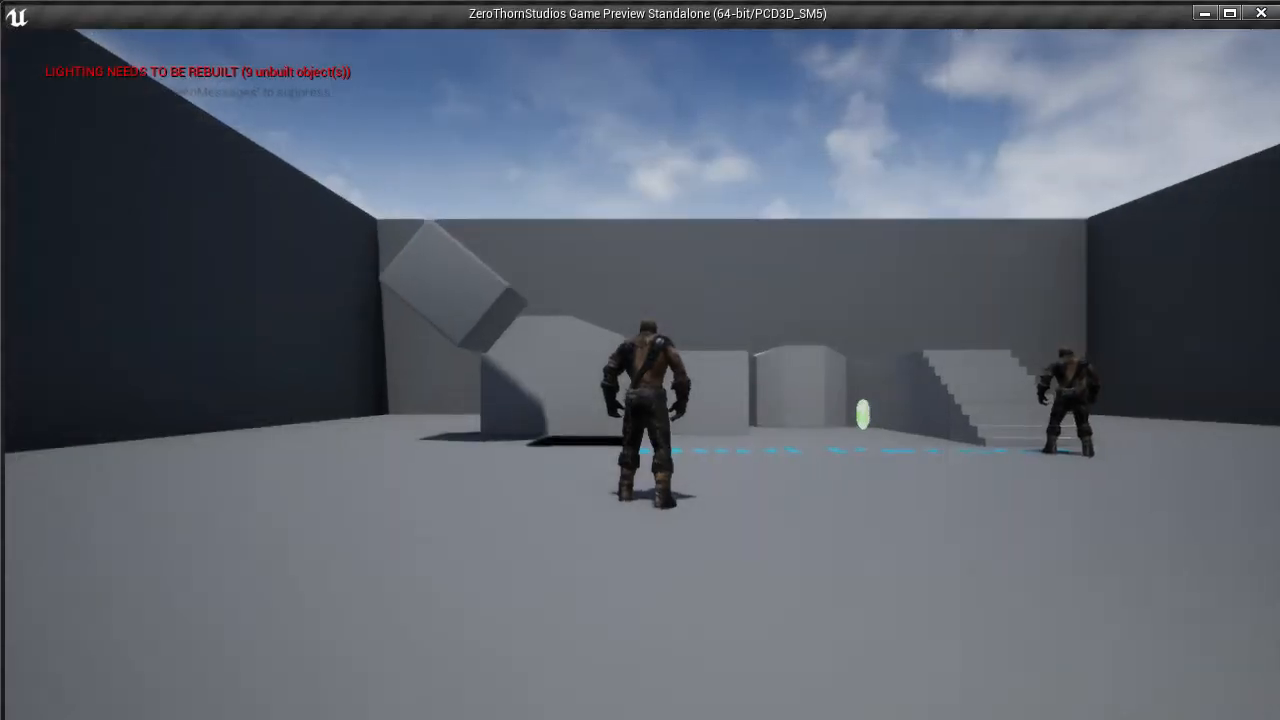
Run the Forge character around the level in the game preview to check its retargeted animations
{"action": "key", "text": "w"}
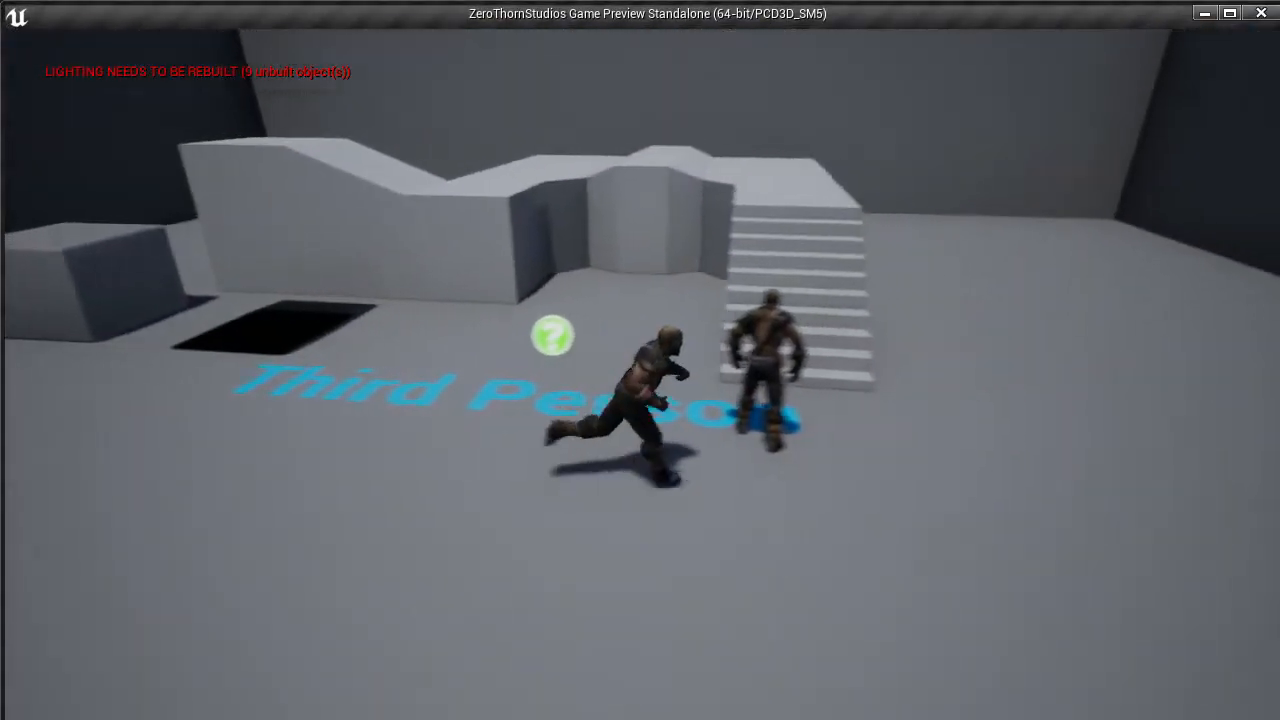
{"action": "key", "text": "w"}
{"action": "key", "text": "d"}
{"action": "key", "text": "a"}
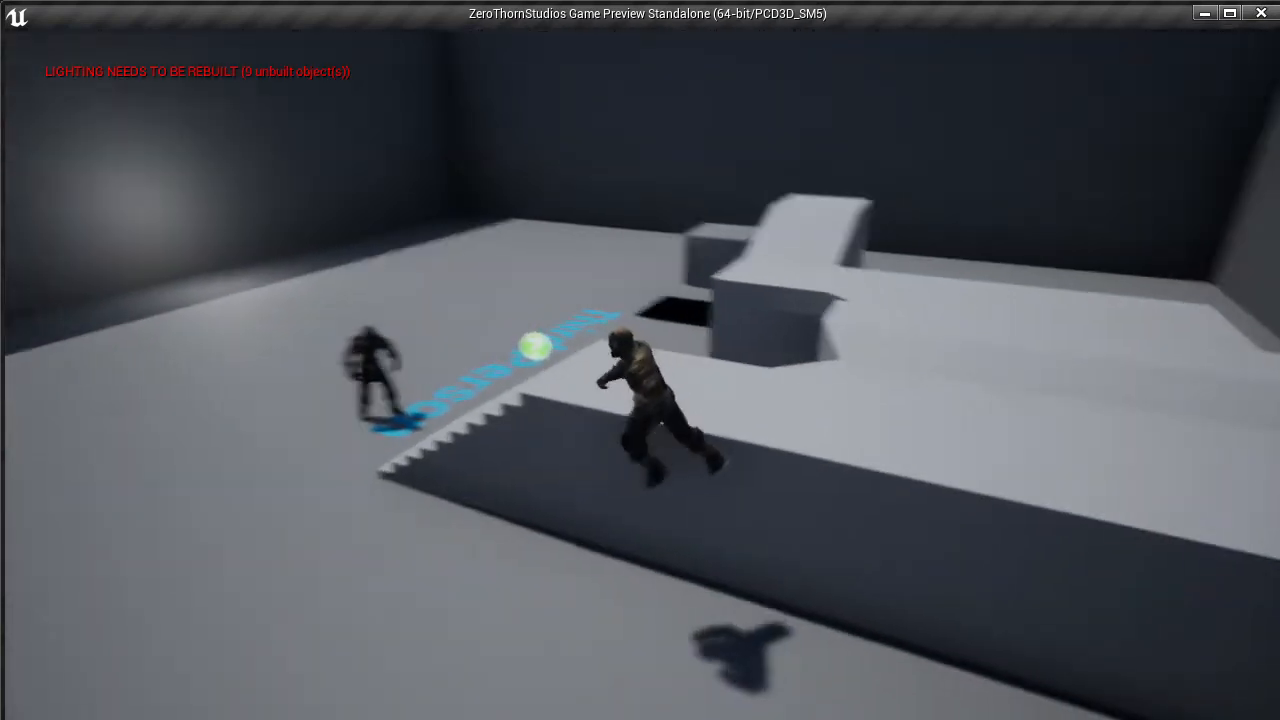
{"action": "key", "text": "w"}
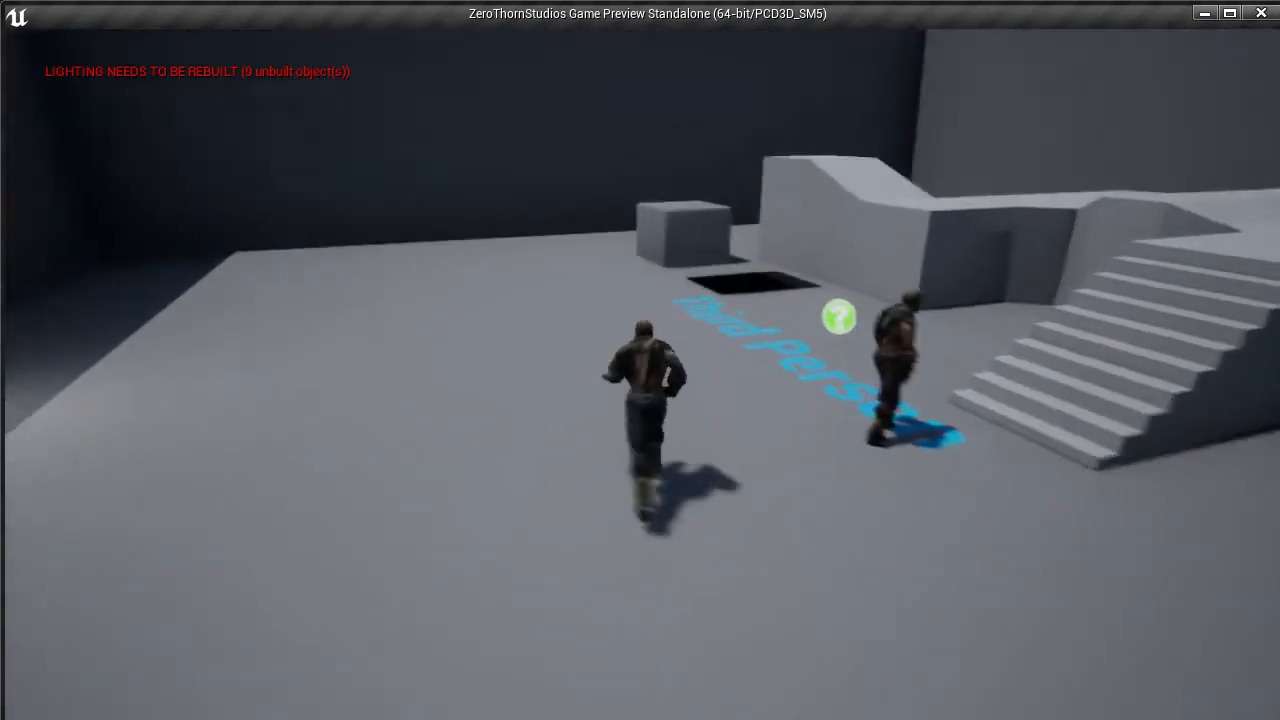
{"action": "key", "text": "w"}
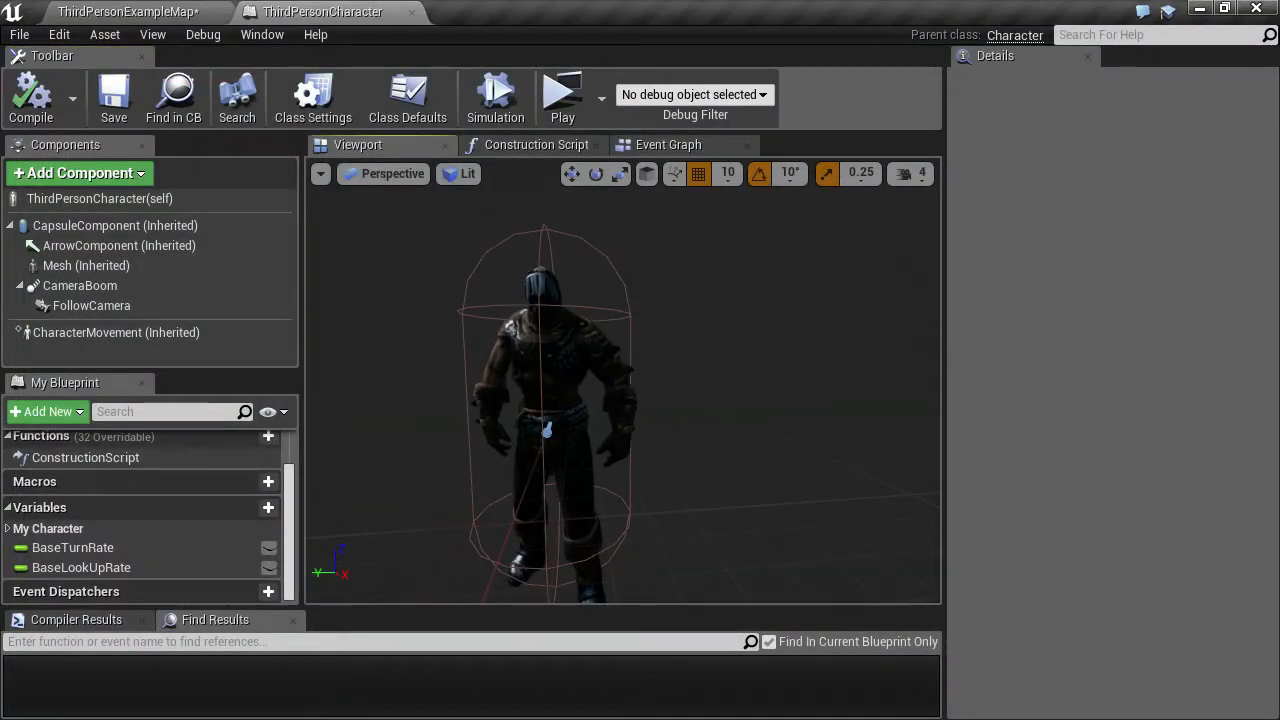
Try SK_CharM_Bladed and SK_Blunt_Unicorn as the Mesh component's skeletal mesh
{"action": "left_click", "coordinate": [575, 372]}
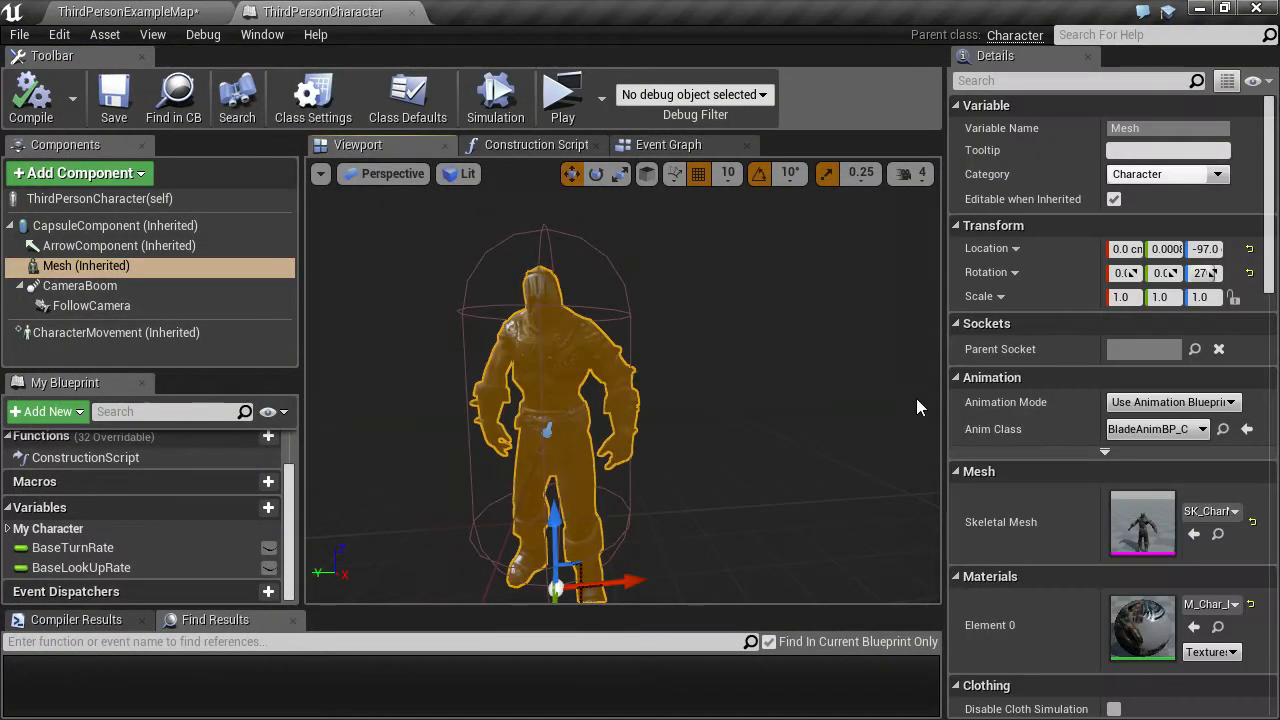
{"action": "left_click", "coordinate": [1212, 511]}
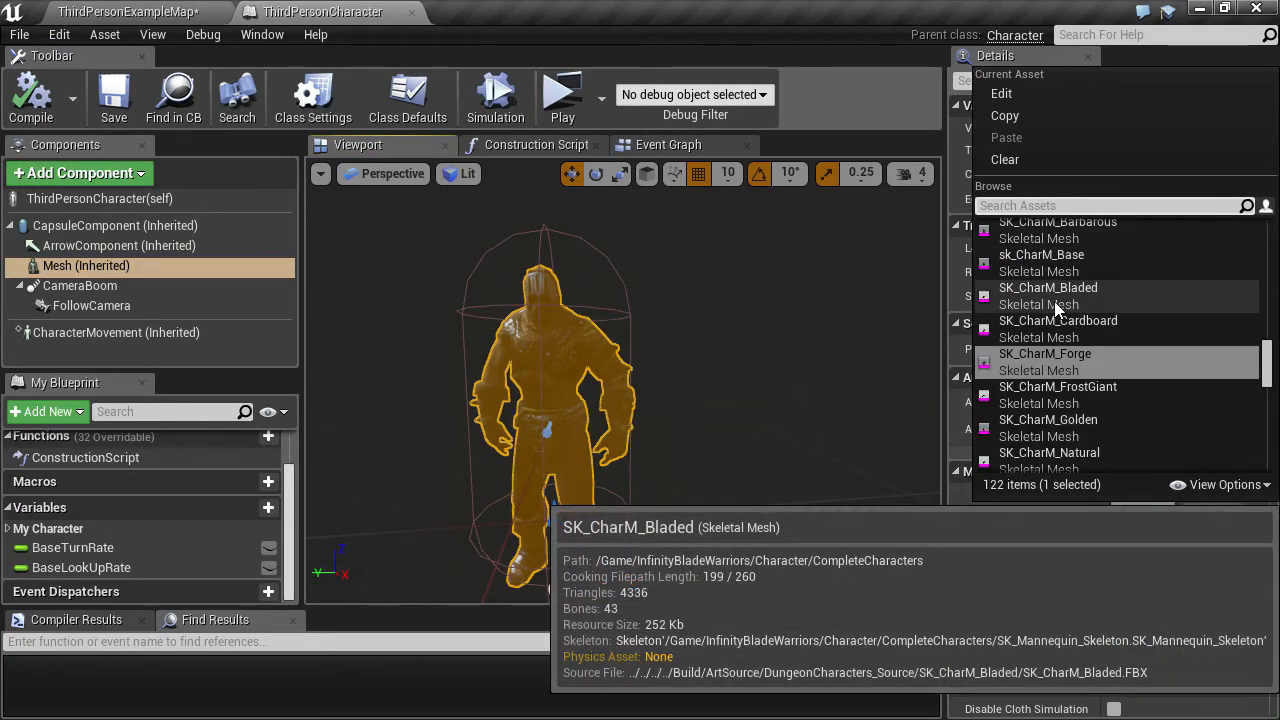
{"action": "left_click", "coordinate": [1054, 301]}
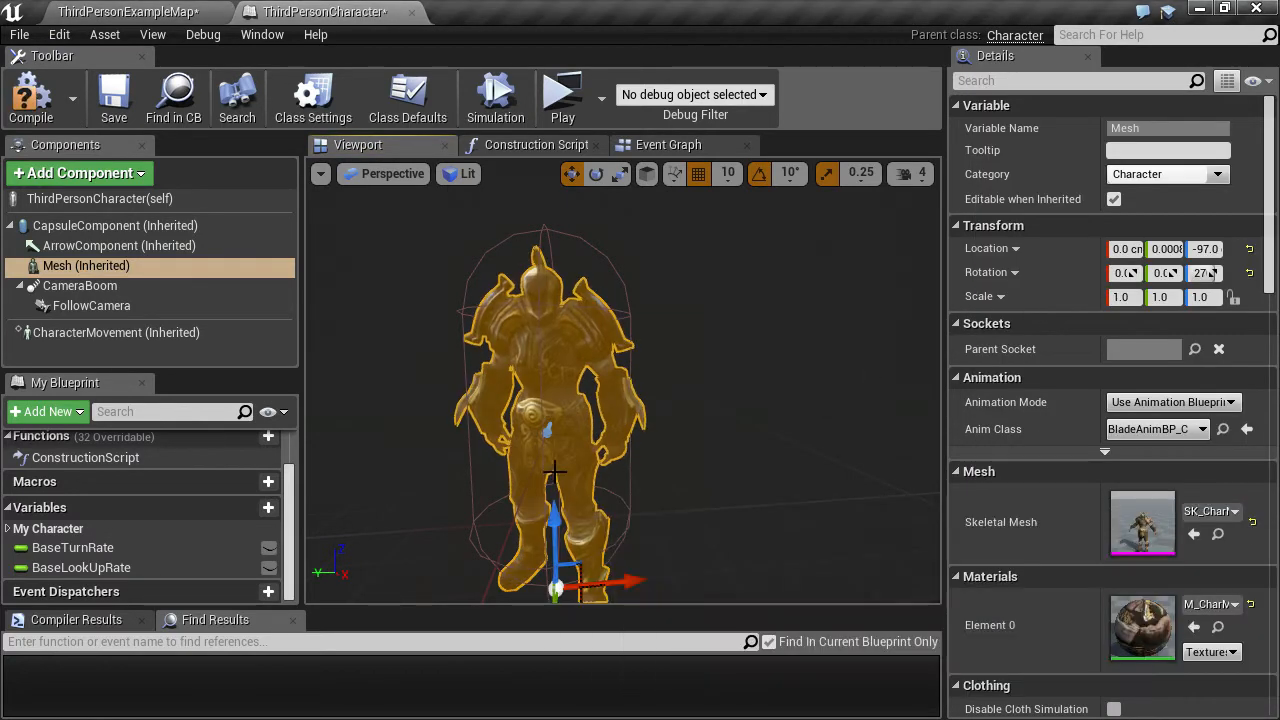
{"action": "left_click", "coordinate": [1212, 511]}
{"action": "left_click", "coordinate": [1083, 277]}
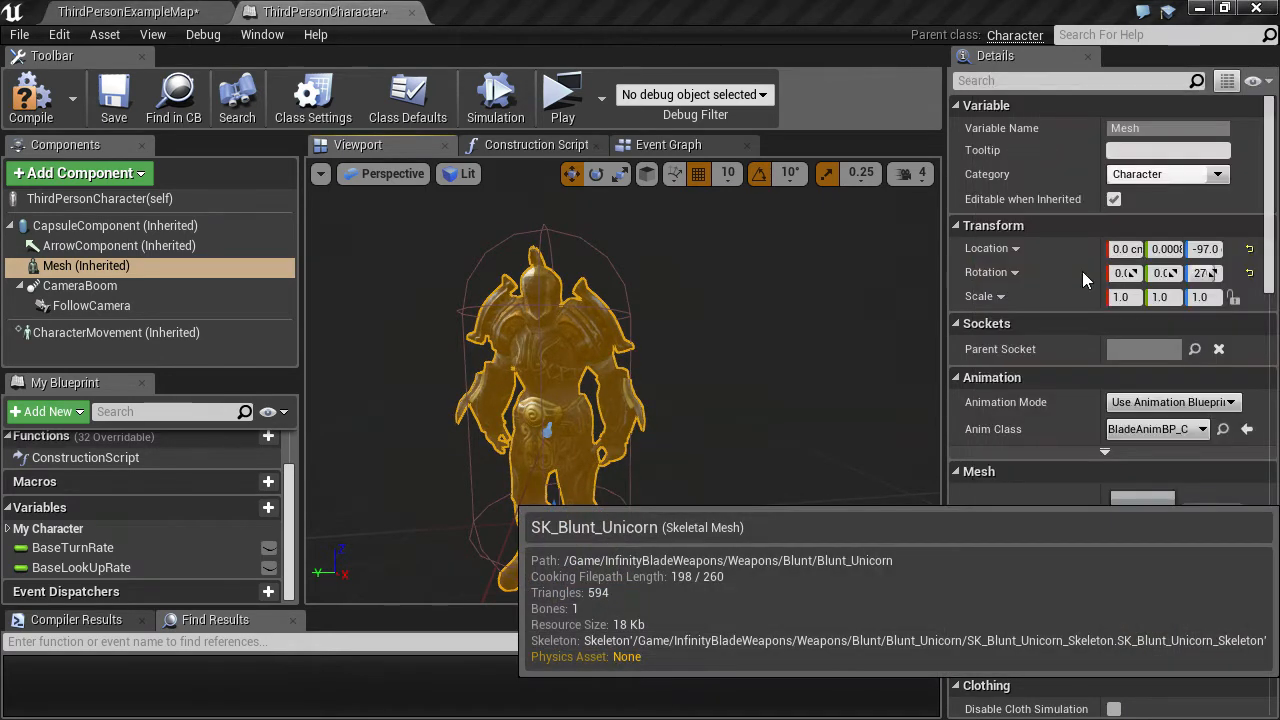
Set the Mesh component back to SK_CharM_Forge with BladeAnimBP as its anim class, and save the compiled blueprint
{"action": "left_click", "coordinate": [1212, 511]}
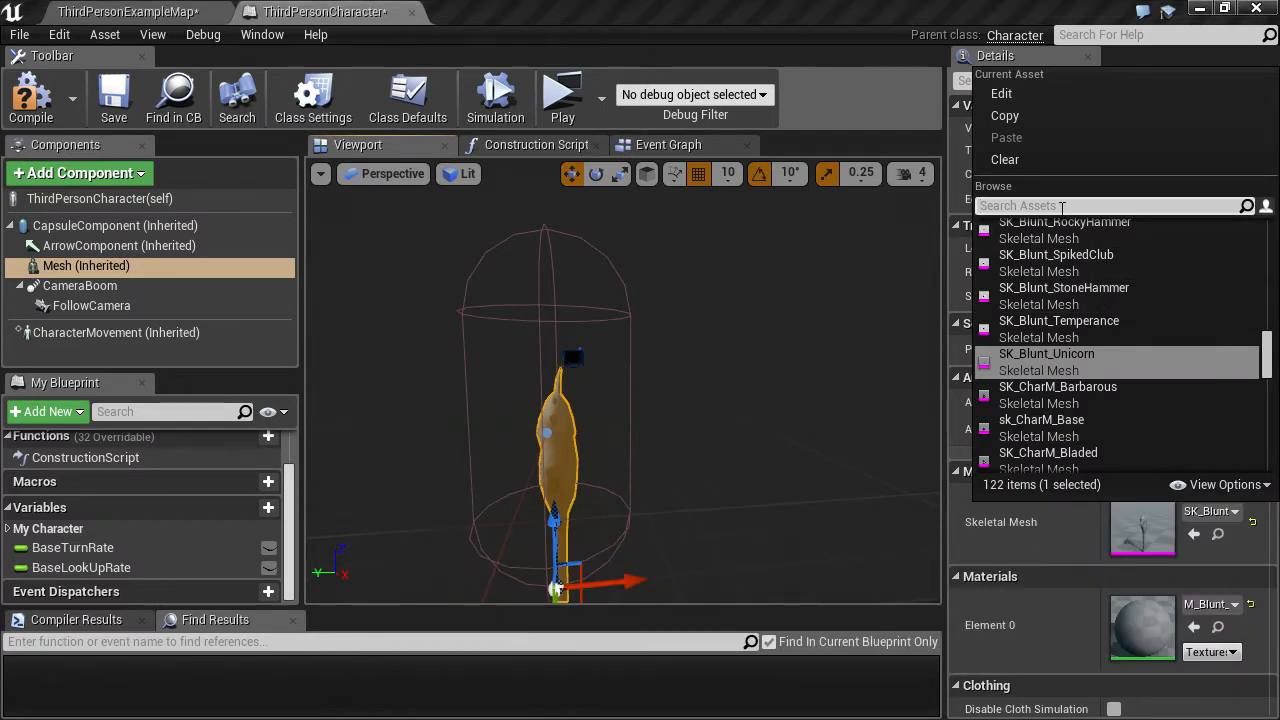
{"action": "type", "text": "forge"}
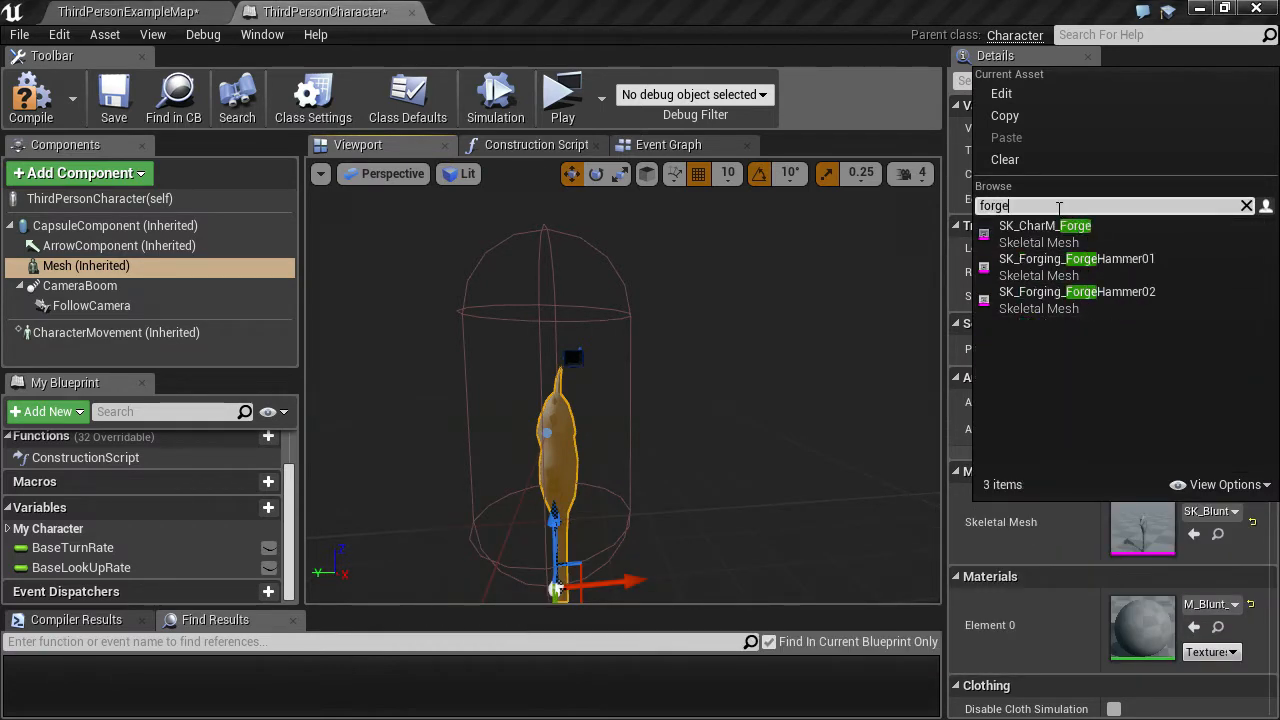
{"action": "left_click", "coordinate": [1045, 226]}
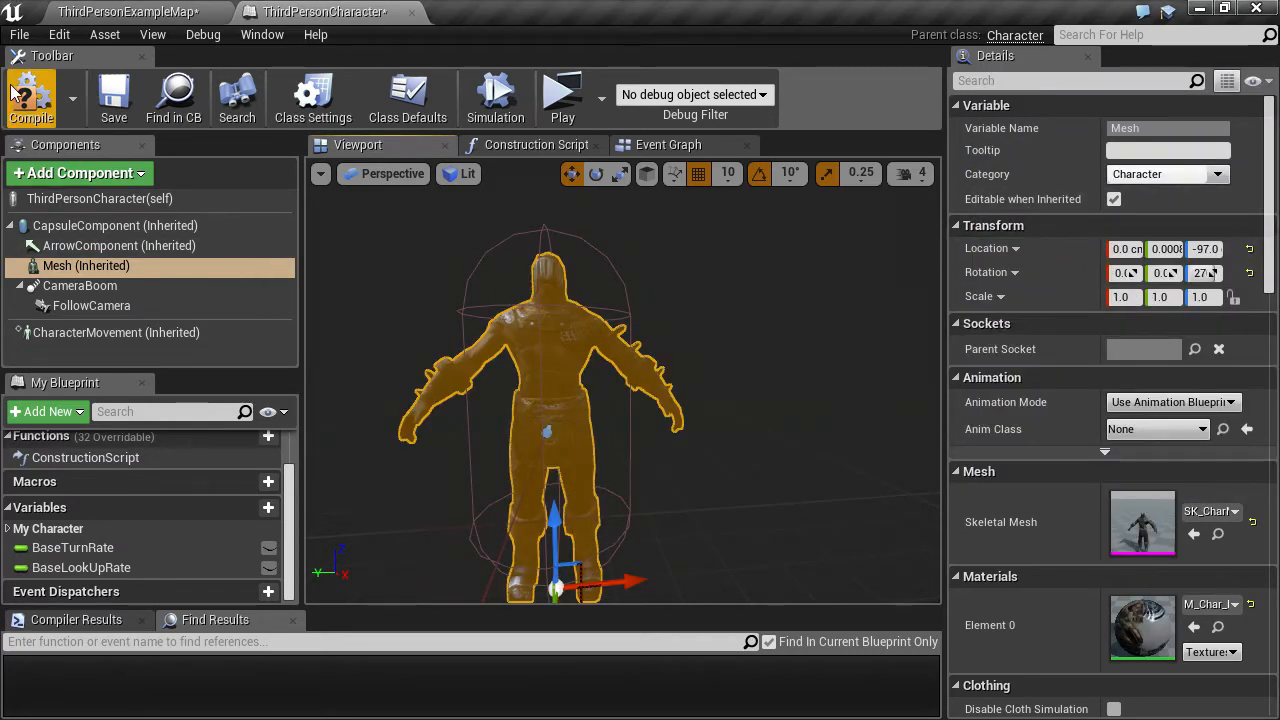
{"action": "left_click", "coordinate": [1157, 429]}
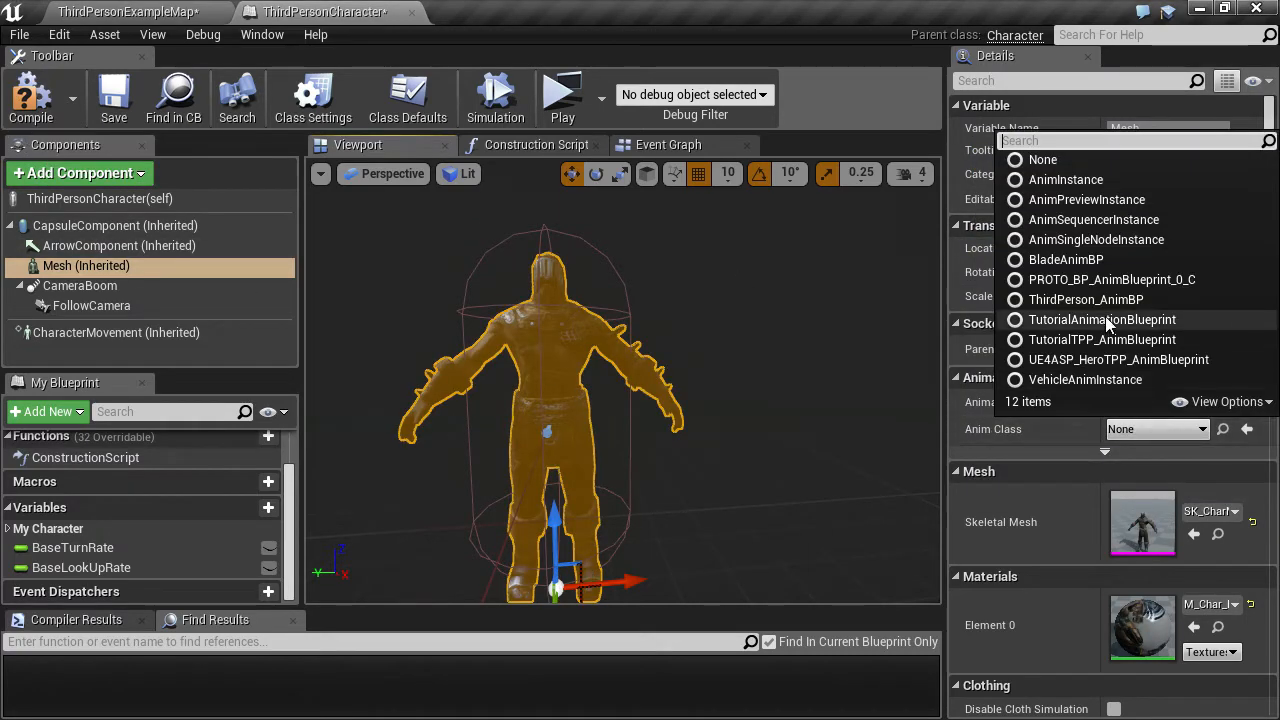
{"action": "left_click", "coordinate": [1088, 261]}
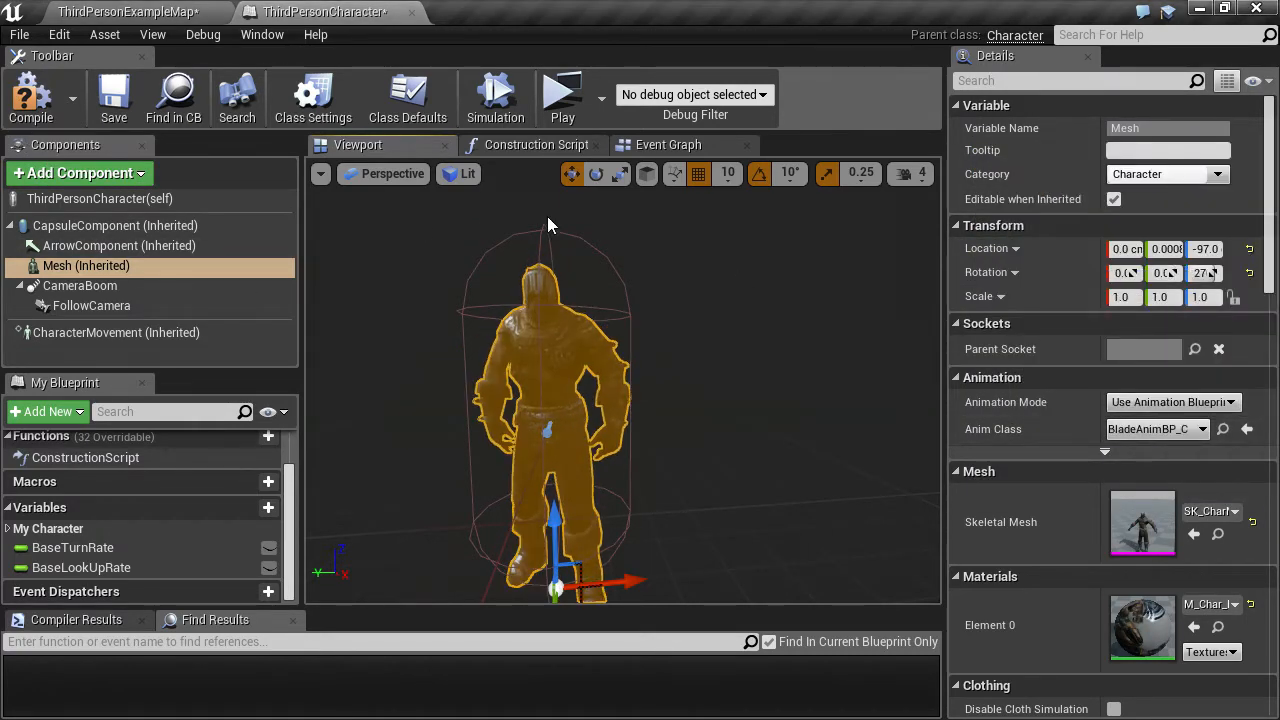
{"action": "left_click", "coordinate": [108, 114]}
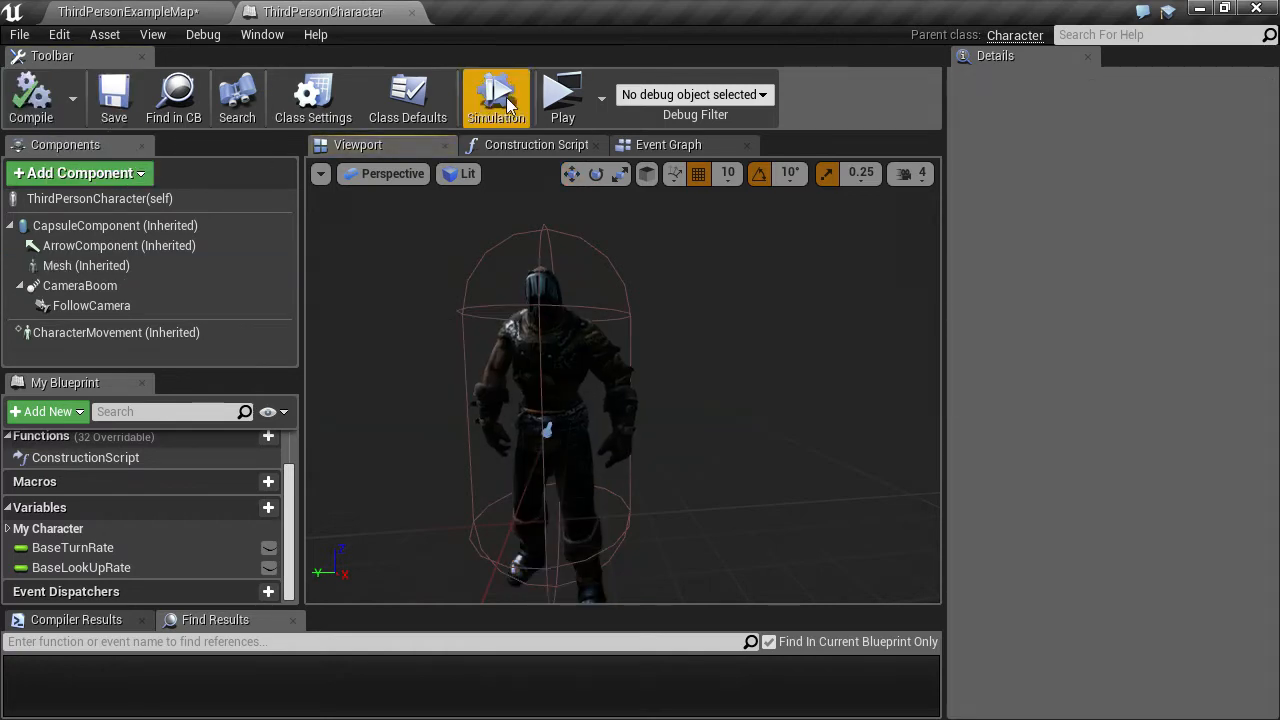
Play the level briefly to check the character, and save all project assets and the current level
{"action": "left_click", "coordinate": [563, 100]}
{"action": "key", "text": "Escape"}
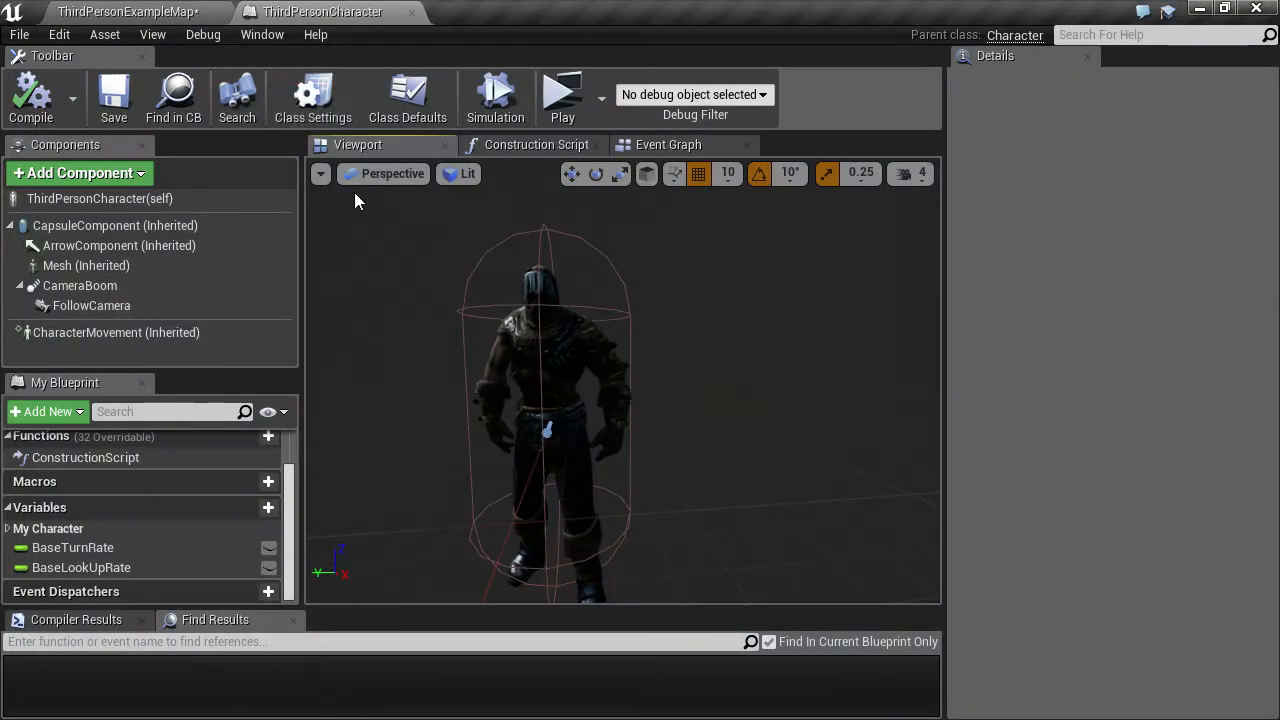
{"action": "left_click", "coordinate": [125, 11]}
{"action": "left_click", "coordinate": [20, 34]}
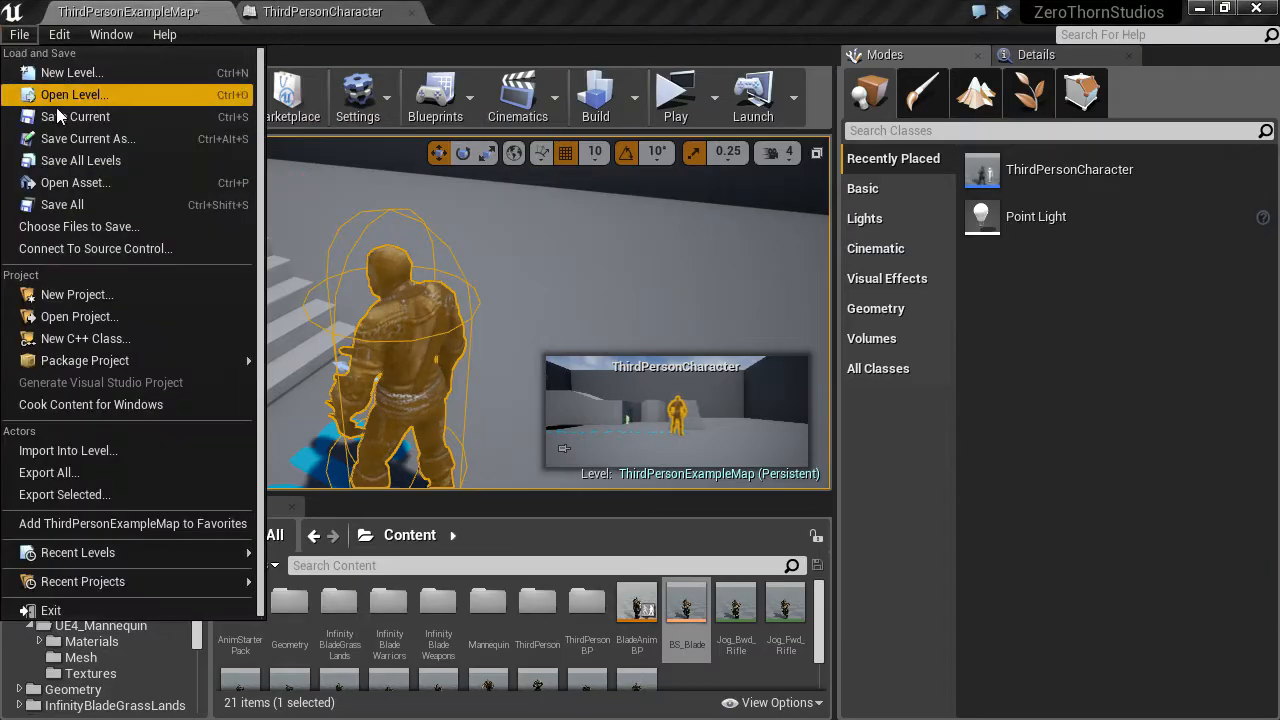
{"action": "left_click", "coordinate": [45, 203]}
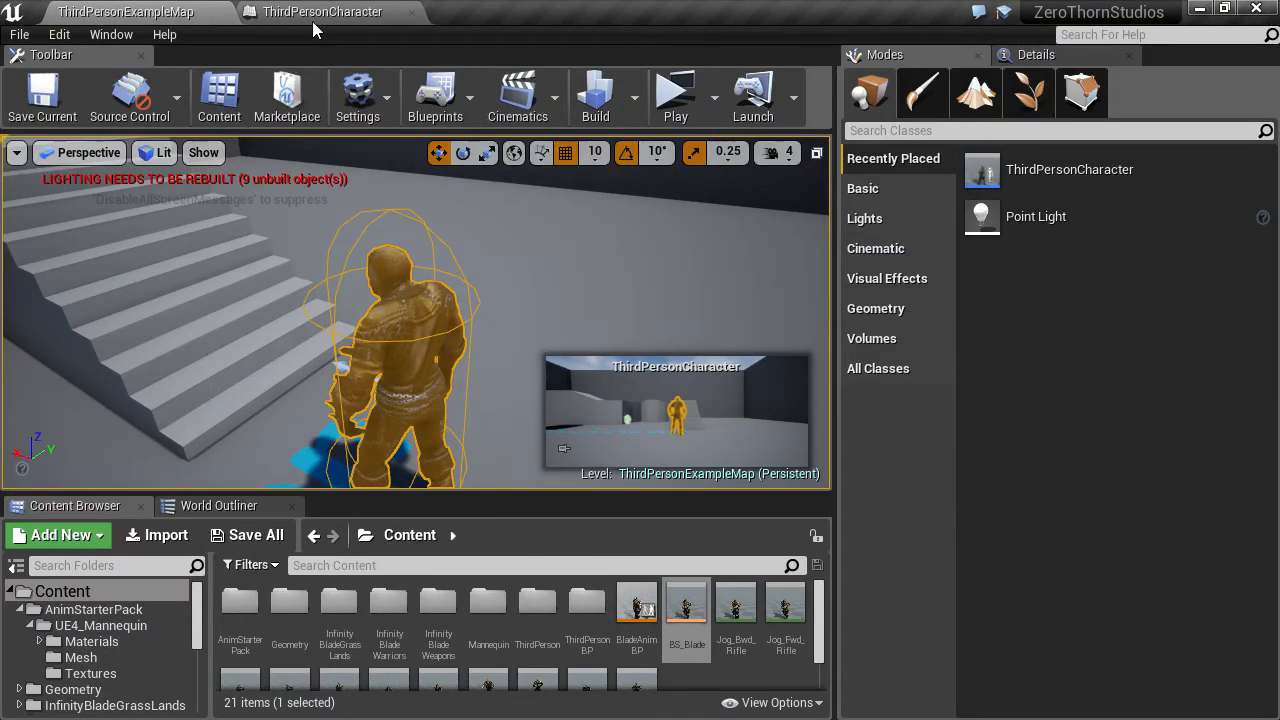
{"action": "right_click_drag", "start_coordinate": [483, 210], "coordinate": [483, 260]}
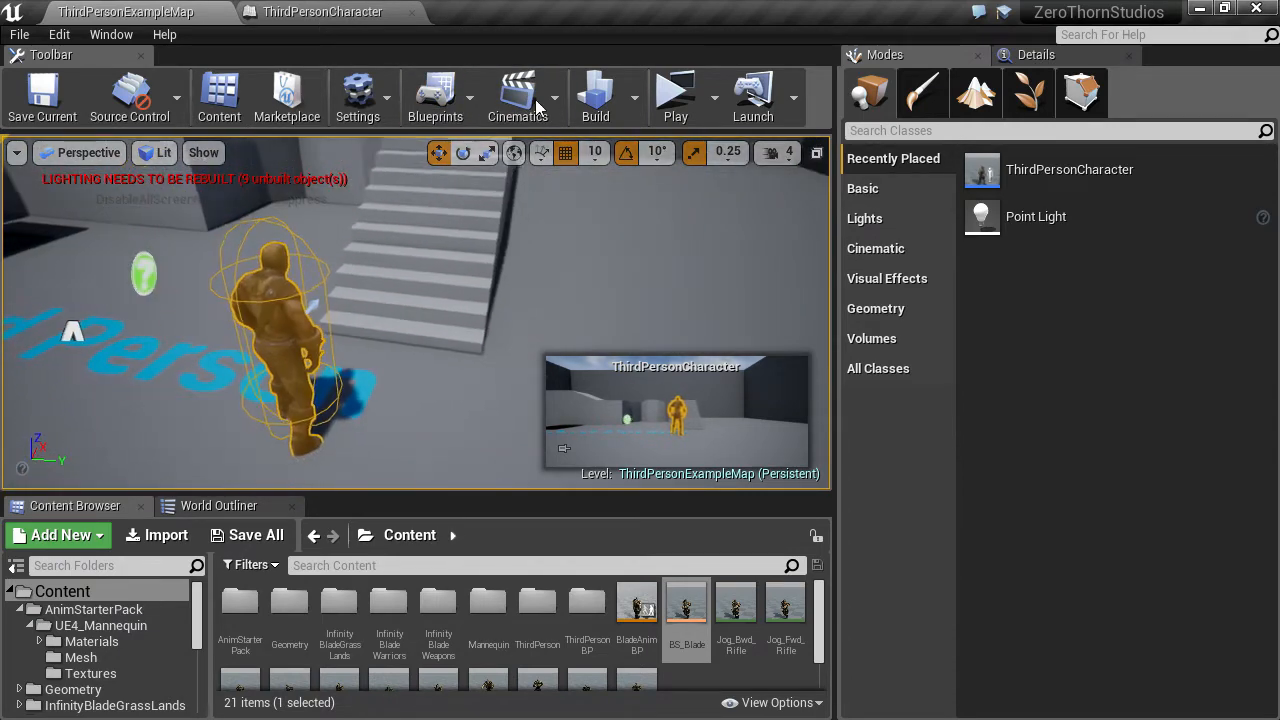
Add a Left Mouse Button event in an empty area of the ThirdPersonCharacter event graph
{"action": "left_click", "coordinate": [308, 18]}
{"action": "left_click", "coordinate": [662, 148]}
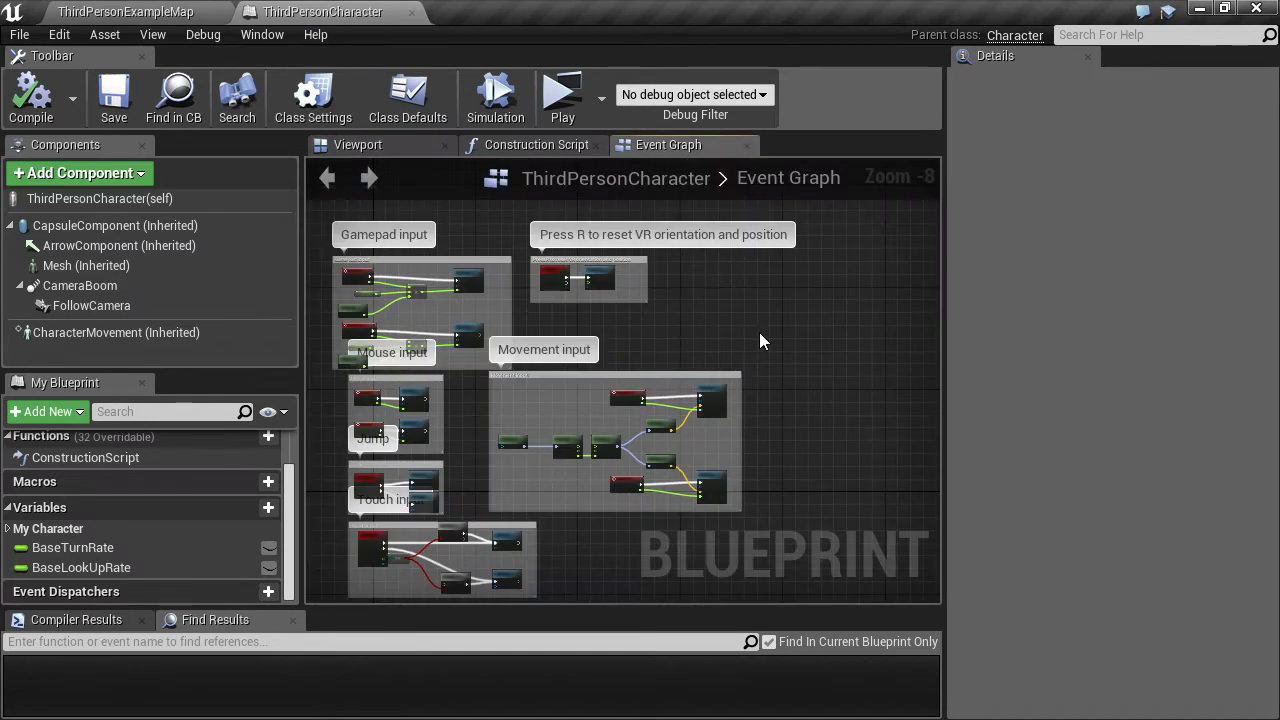
{"action": "scroll", "coordinate": [720, 349], "scroll_direction": "up", "scroll_amount": 6}
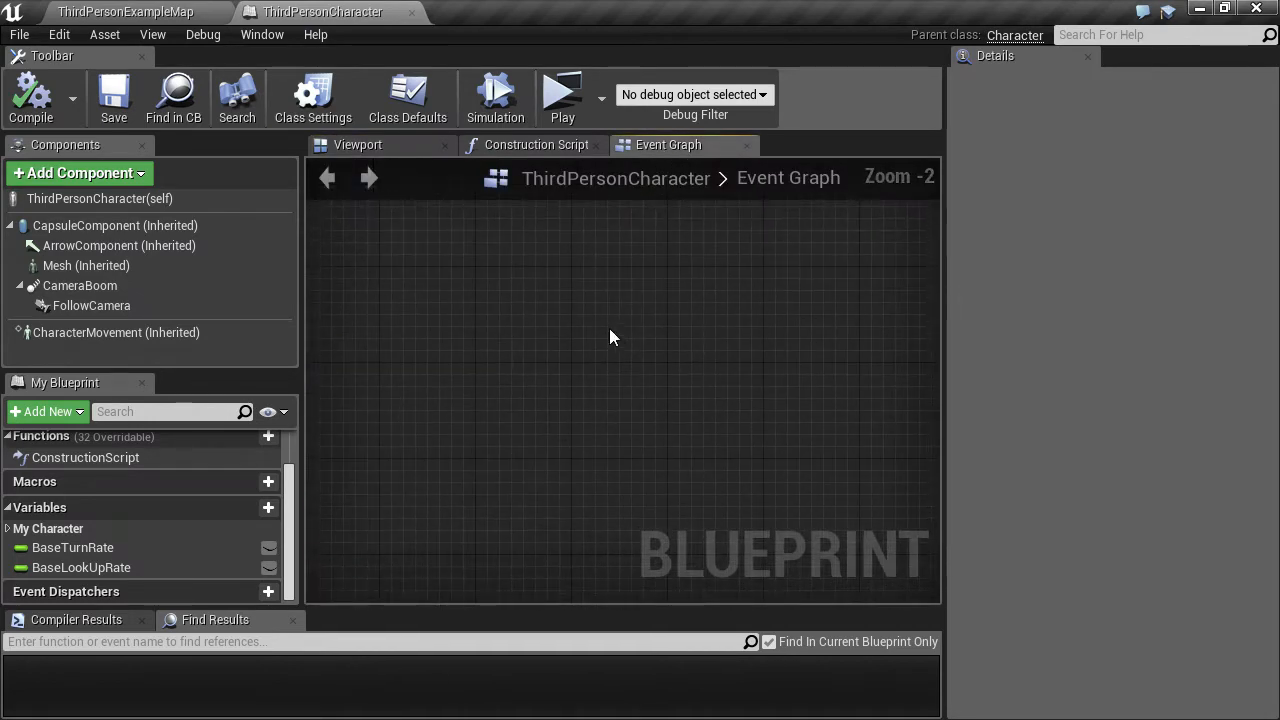
{"action": "right_click", "coordinate": [529, 299]}
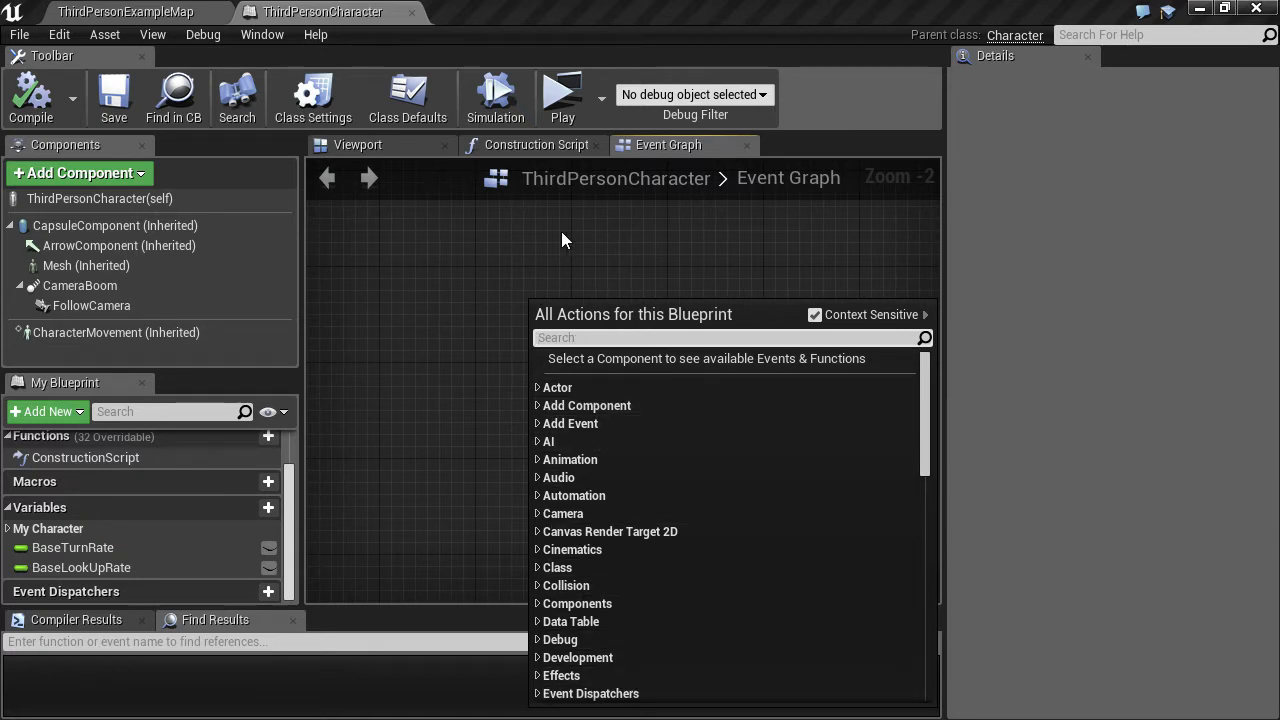
{"action": "type", "text": "left"}
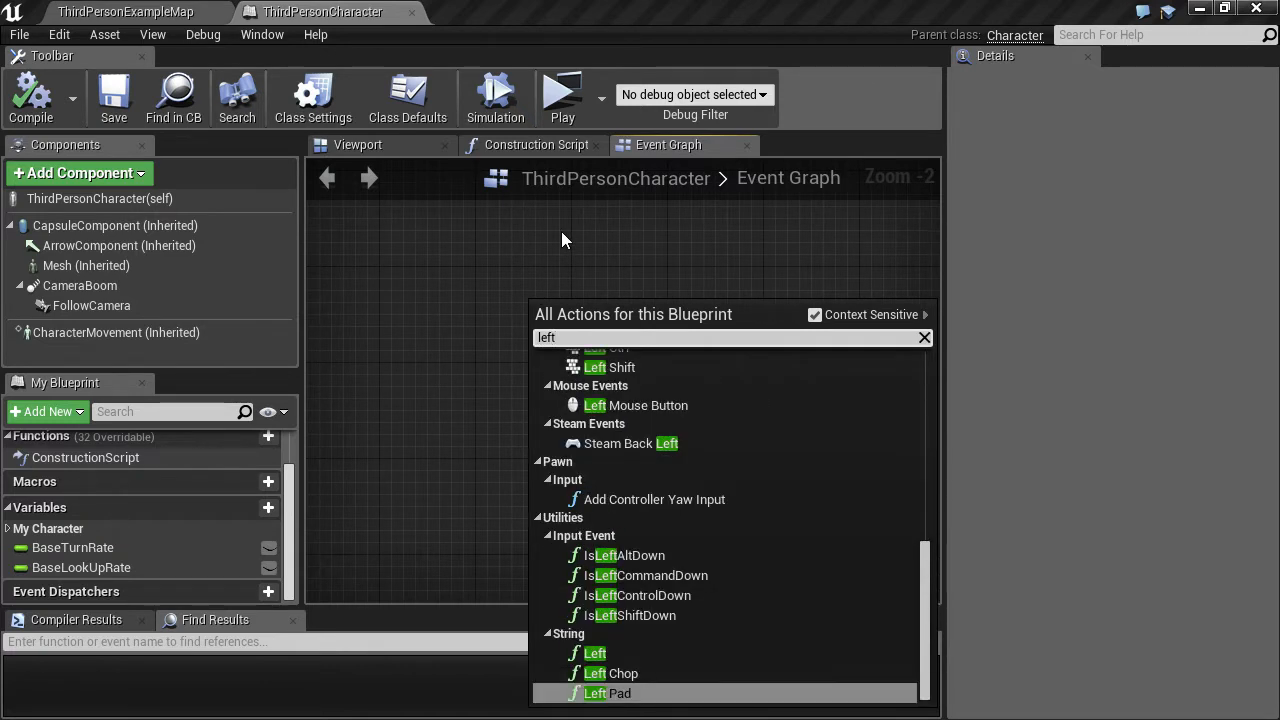
{"action": "type", "text": " mouse"}
{"action": "key", "text": "Return"}
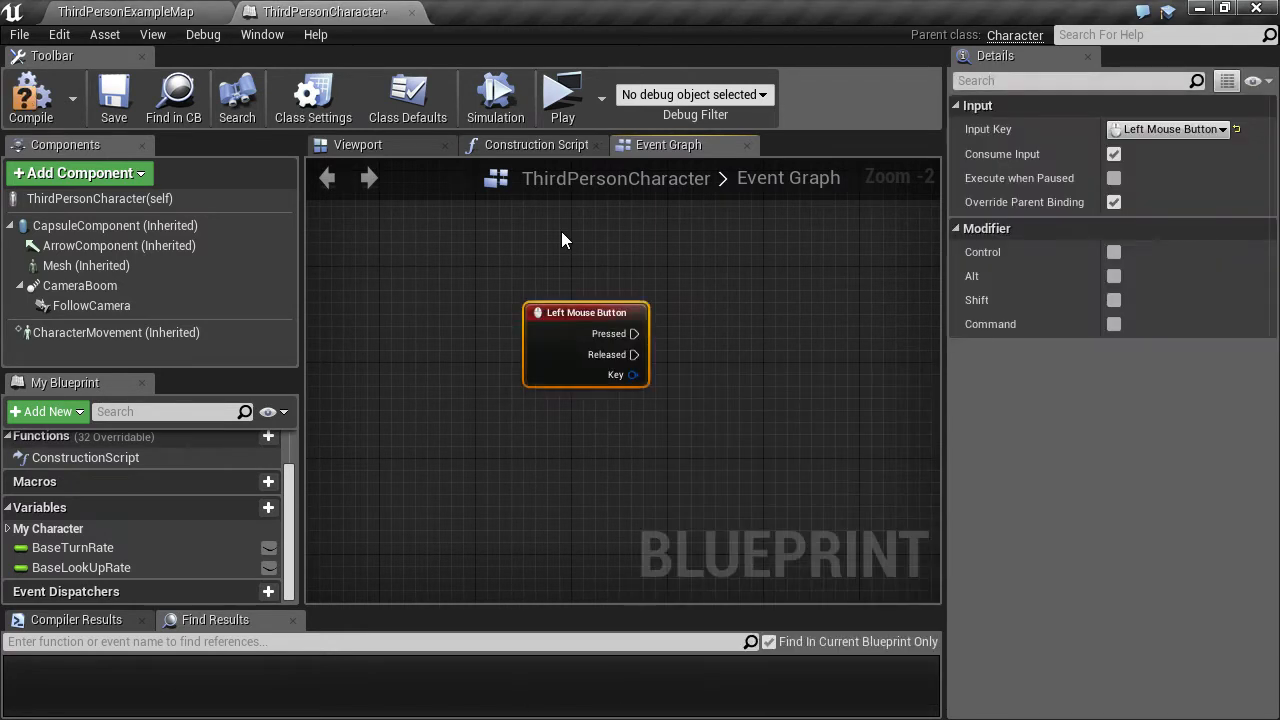
{"action": "right_click_drag", "start_coordinate": [552, 248], "coordinate": [410, 269]}
{"action": "scroll", "coordinate": [410, 268], "scroll_direction": "up", "scroll_amount": 1}
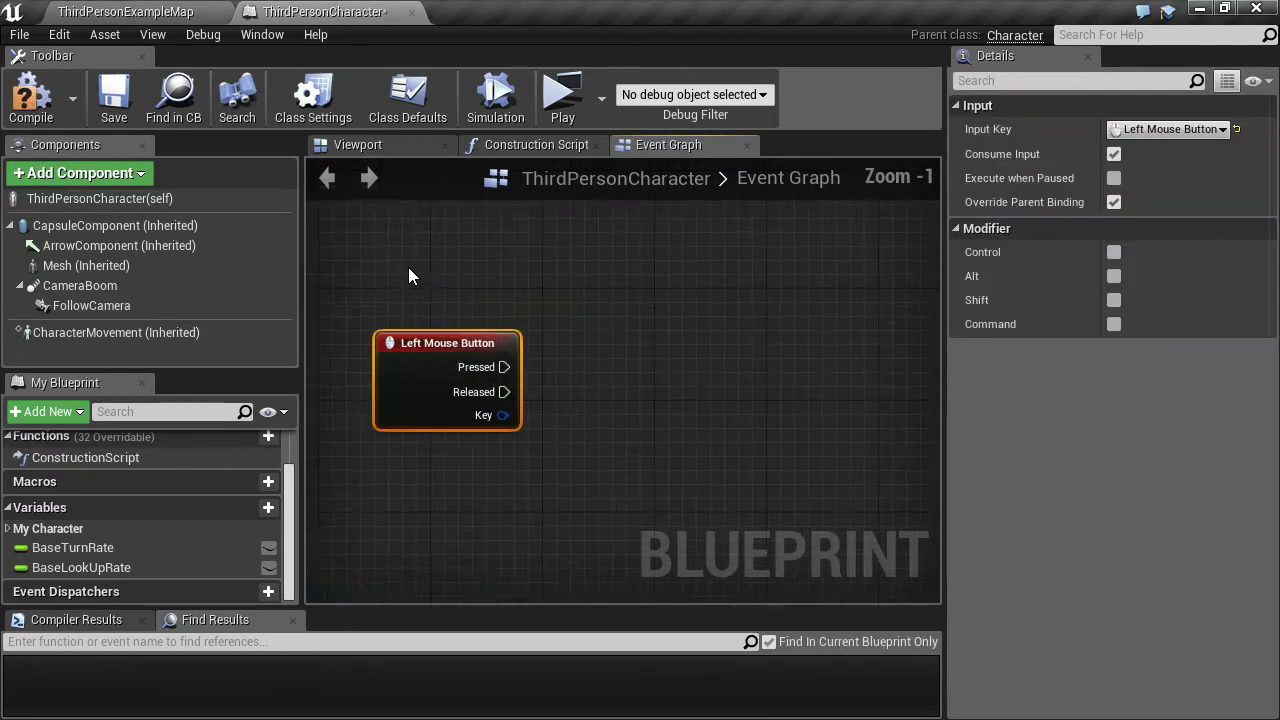
{"action": "left_click", "coordinate": [488, 285]}
{"action": "right_click_drag", "start_coordinate": [496, 287], "coordinate": [490, 176]}
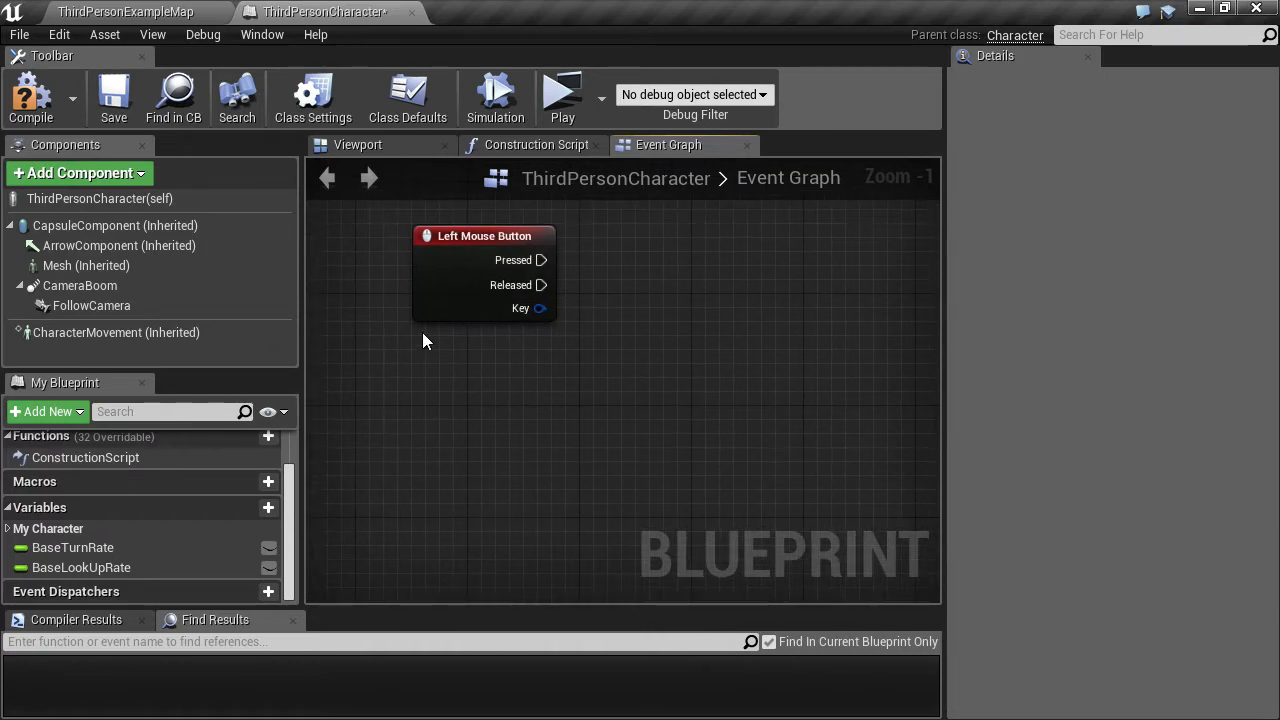
{"action": "right_click_drag", "start_coordinate": [445, 367], "coordinate": [462, 395]}
Open the engine's Input page in the project settings and expand the action mappings
{"action": "left_click", "coordinate": [112, 12]}
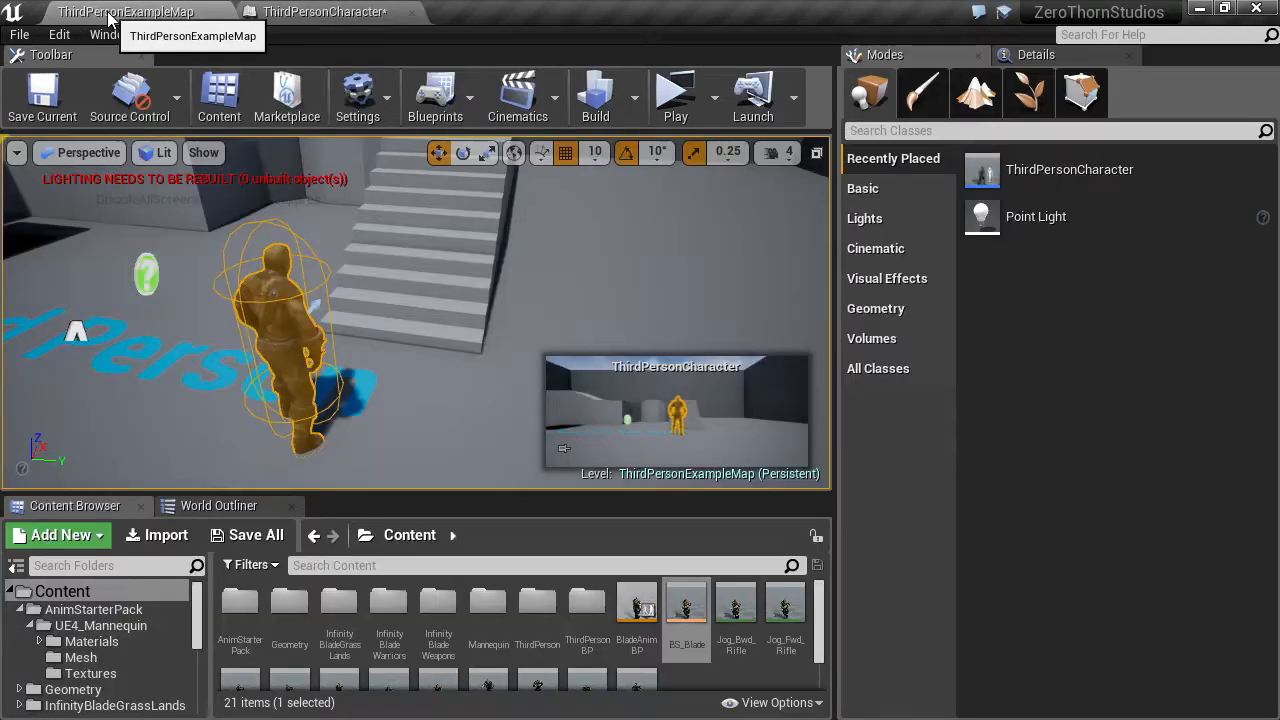
{"action": "left_click", "coordinate": [19, 34]}
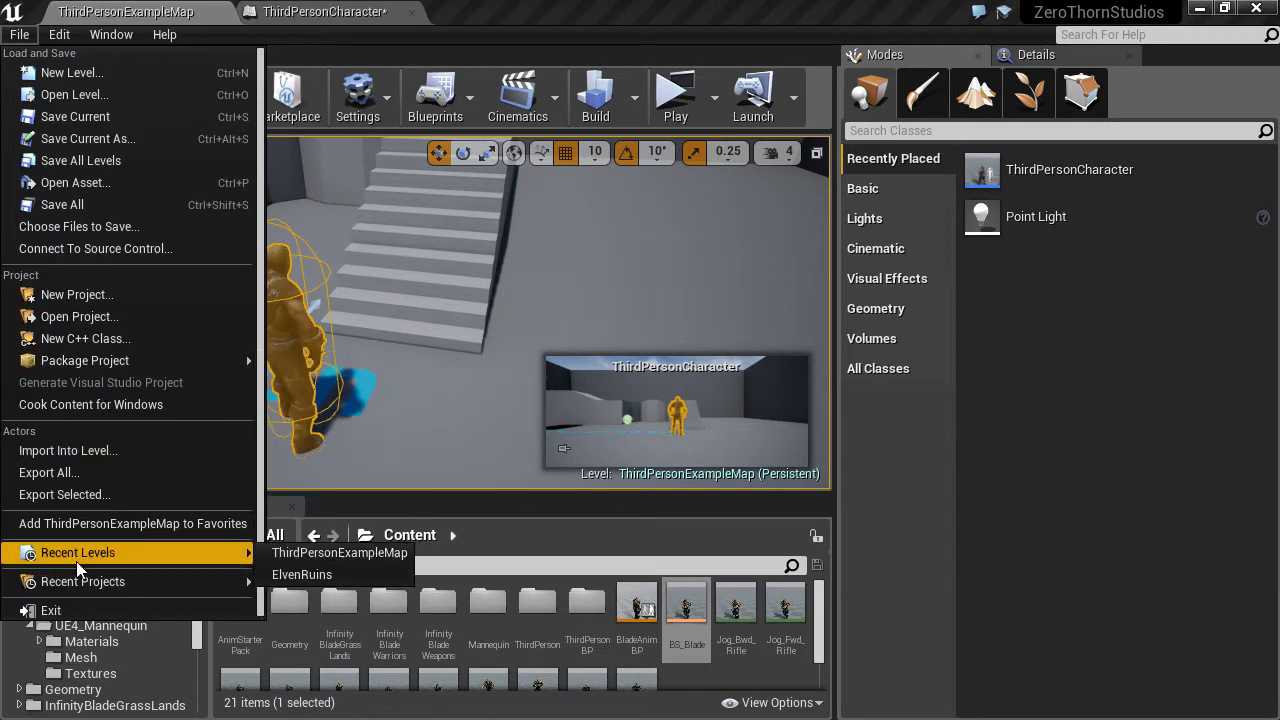
{"action": "left_click", "coordinate": [49, 39]}
{"action": "left_click", "coordinate": [55, 38]}
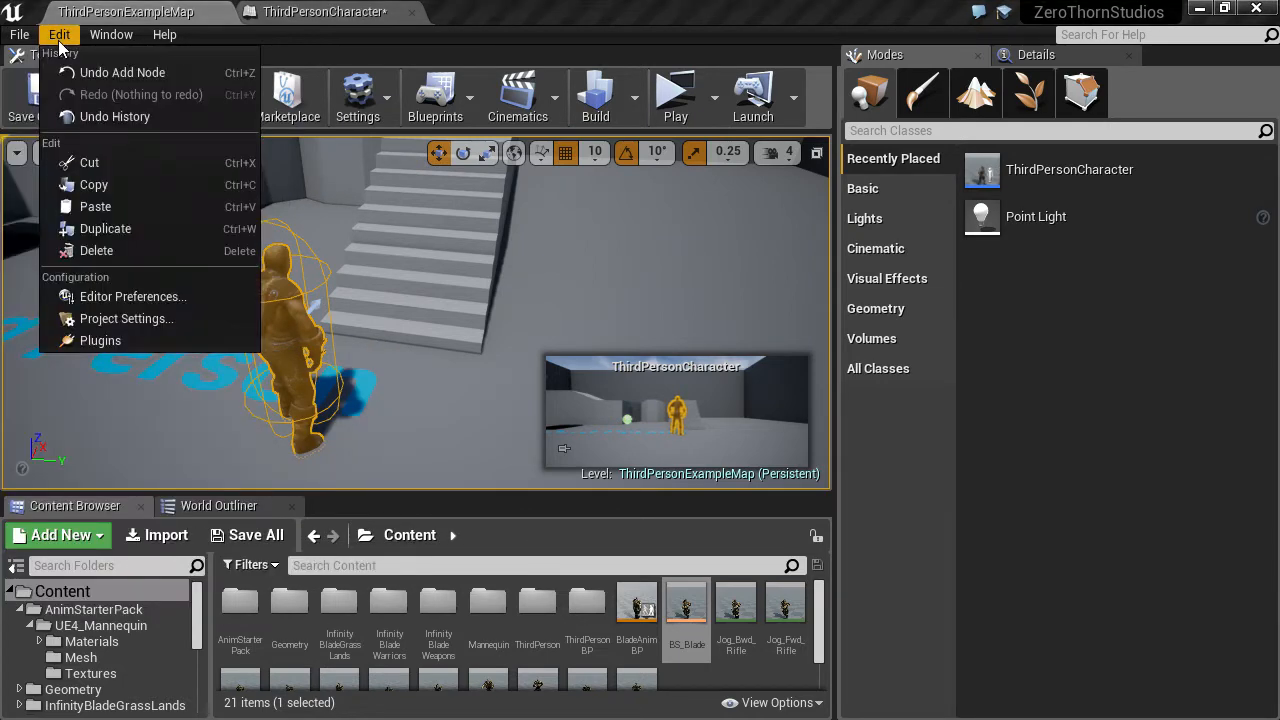
{"action": "left_click", "coordinate": [105, 318]}
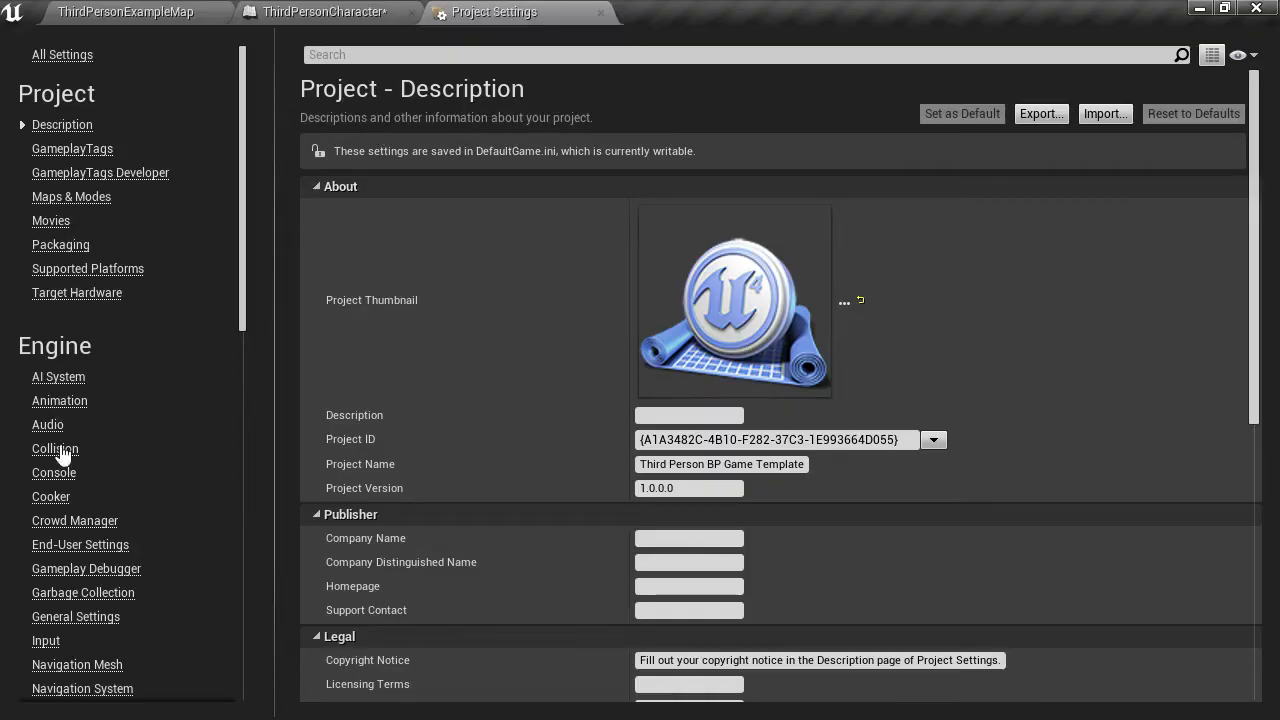
{"action": "left_click", "coordinate": [50, 650]}
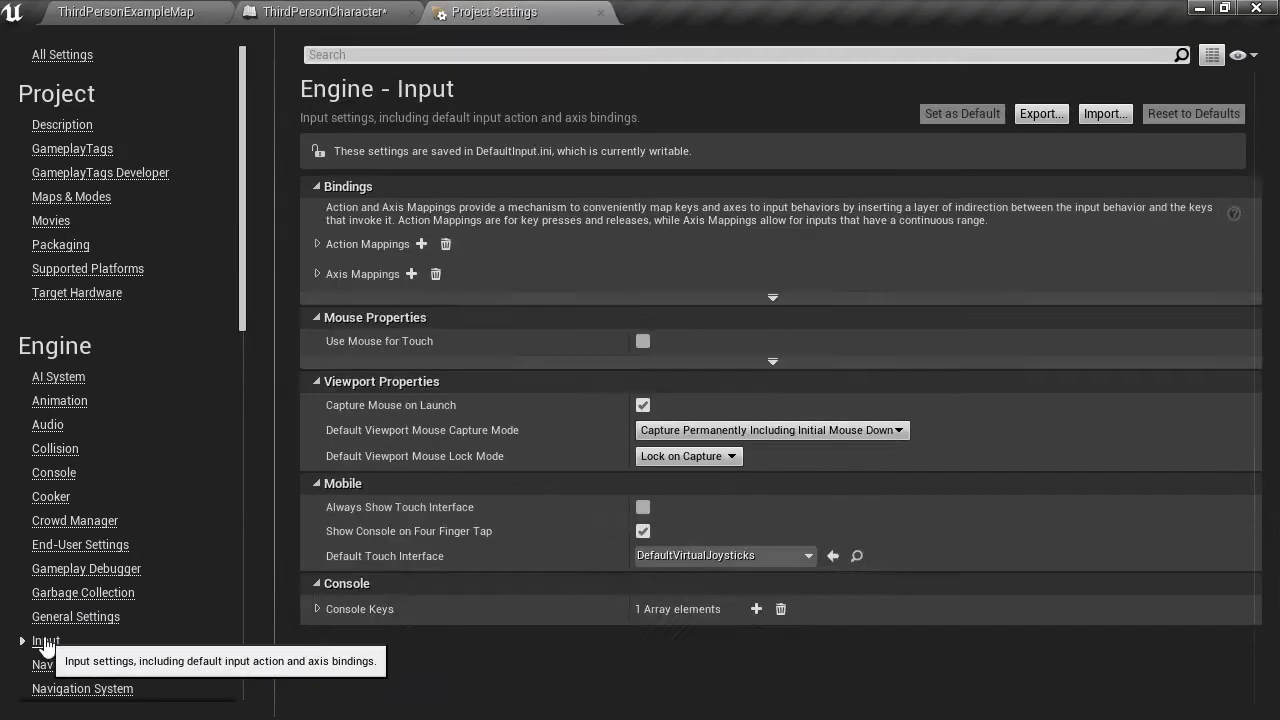
{"action": "left_click", "coordinate": [316, 248]}
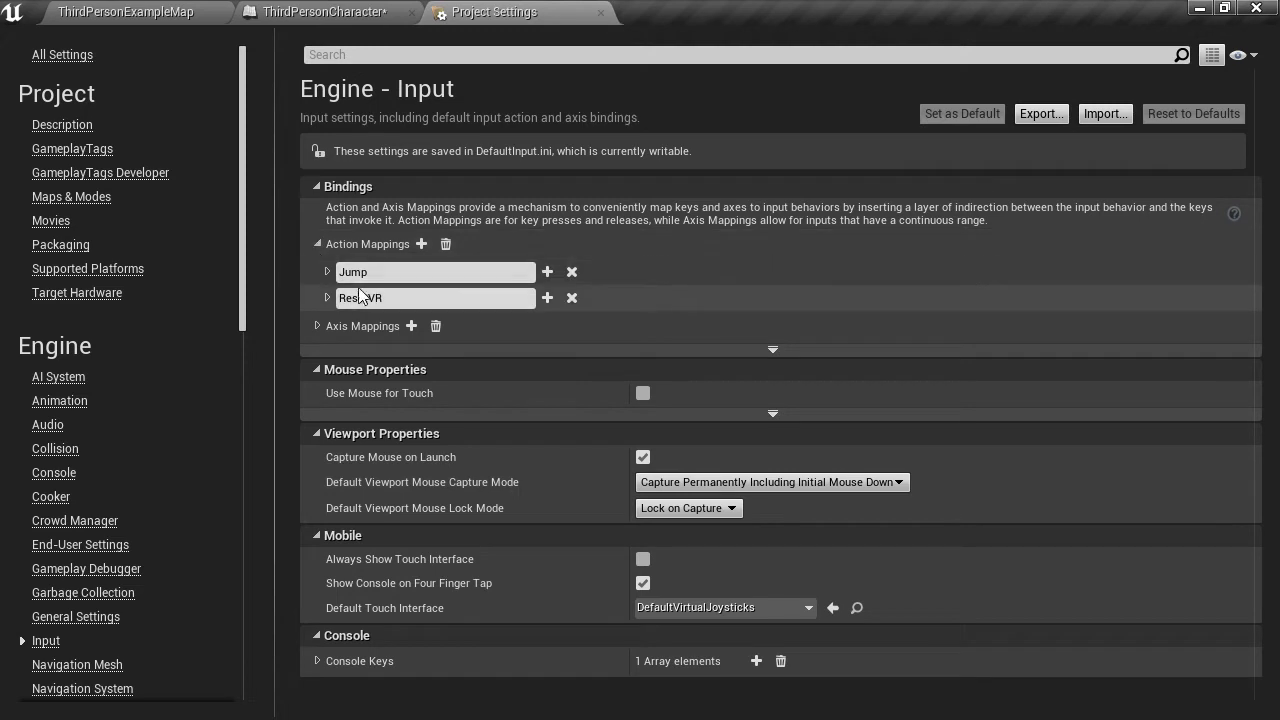
Add an action mapping named Attack bound to Left Mouse Button, and close the project settings
{"action": "left_click", "coordinate": [421, 245]}
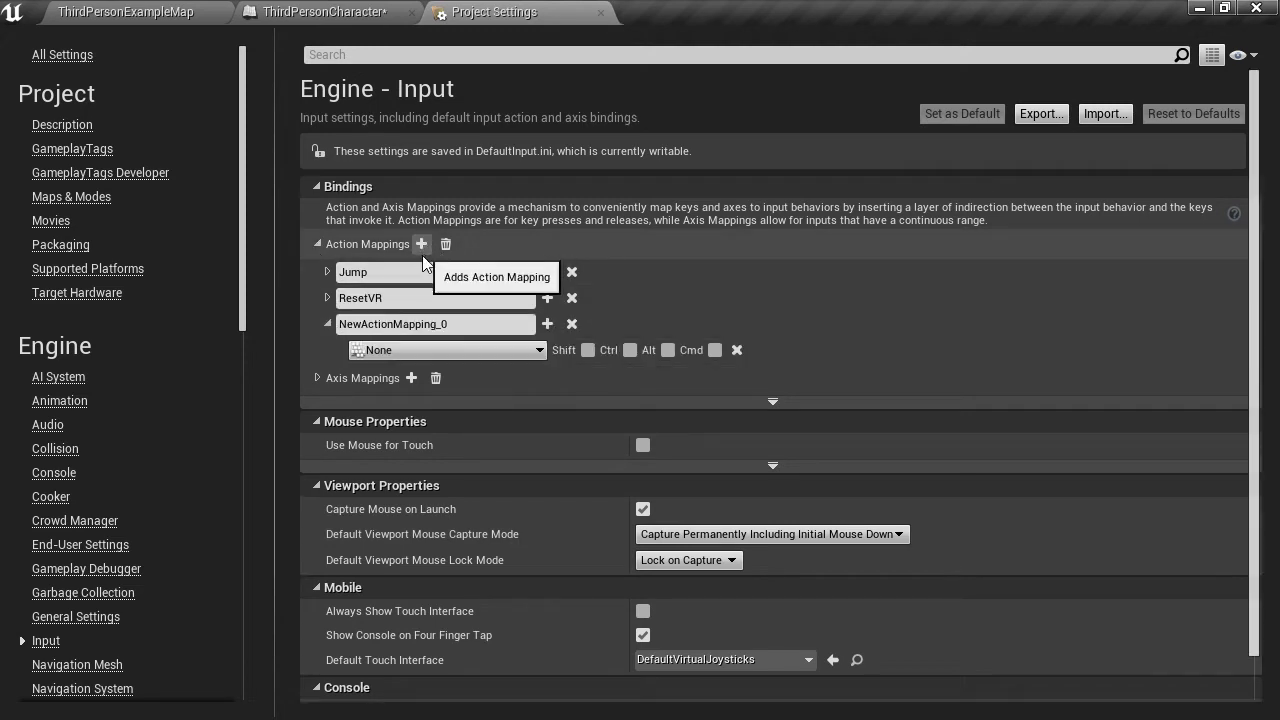
{"action": "left_click_drag", "start_coordinate": [373, 326], "coordinate": [308, 323]}
{"action": "type", "text": "A"}
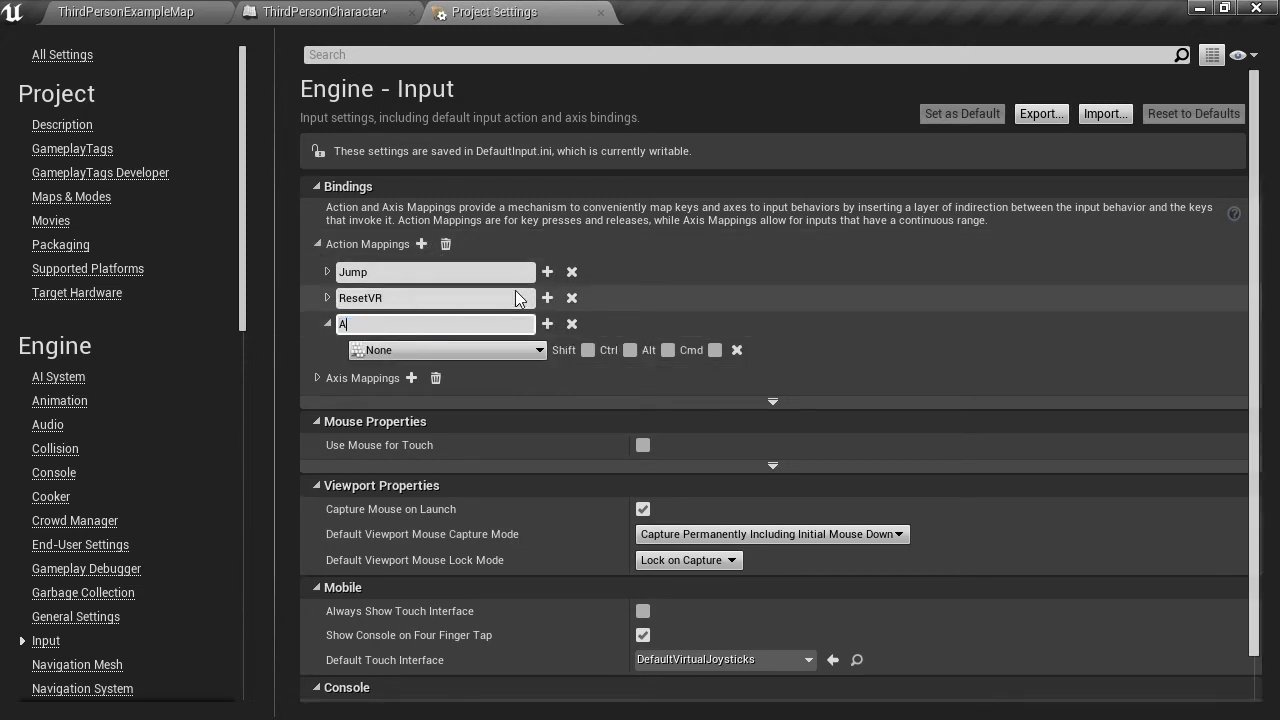
{"action": "type", "text": "ttack"}
{"action": "key", "text": "Return"}
{"action": "left_click", "coordinate": [413, 350]}
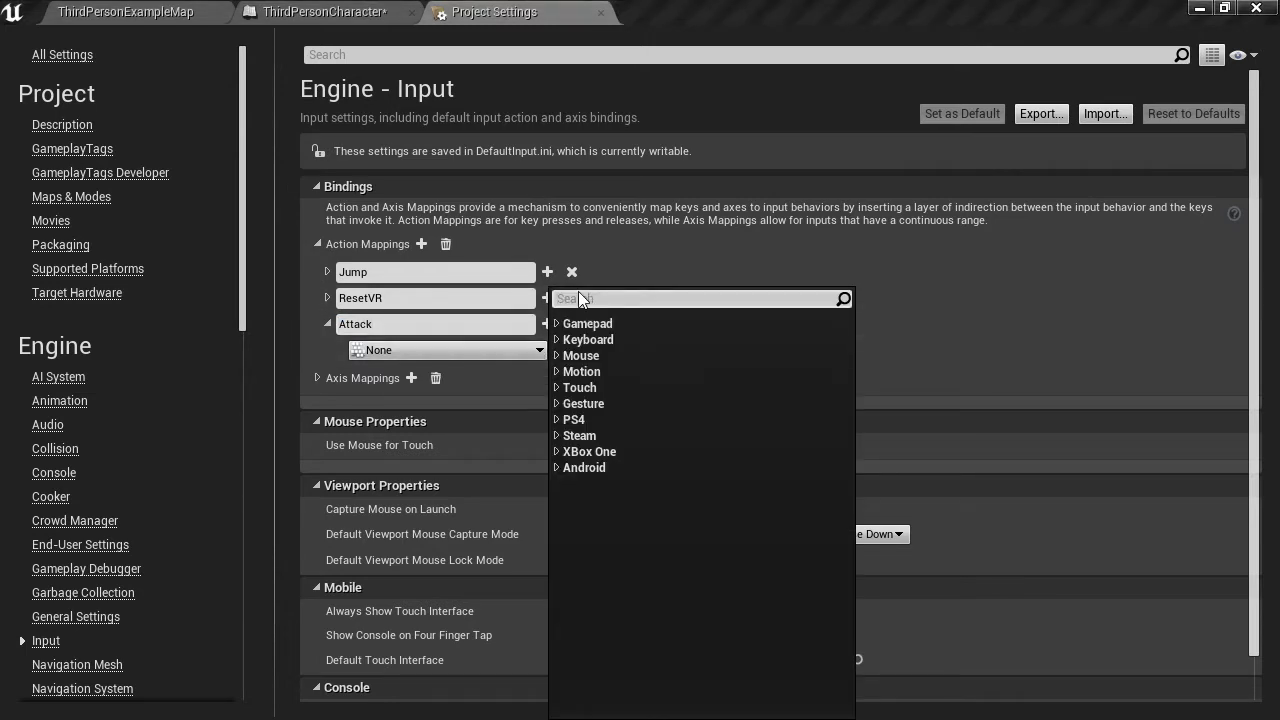
{"action": "type", "text": "left mou"}
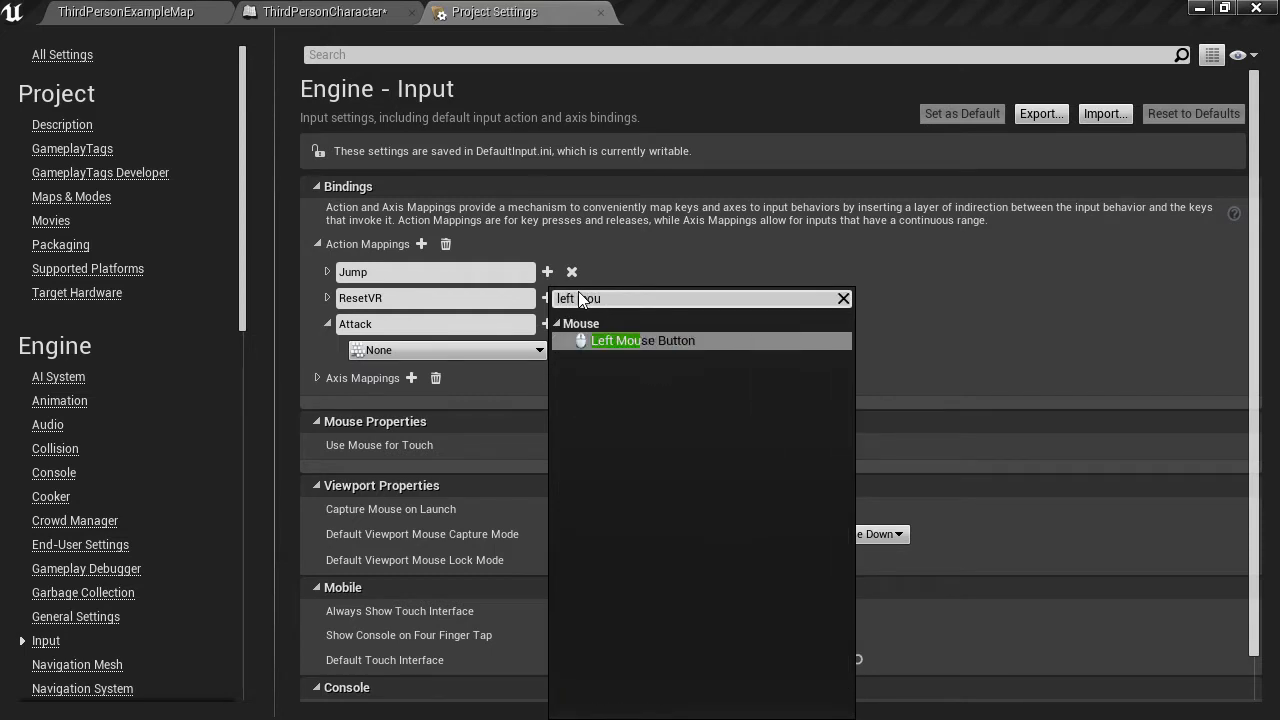
{"action": "left_click", "coordinate": [615, 340]}
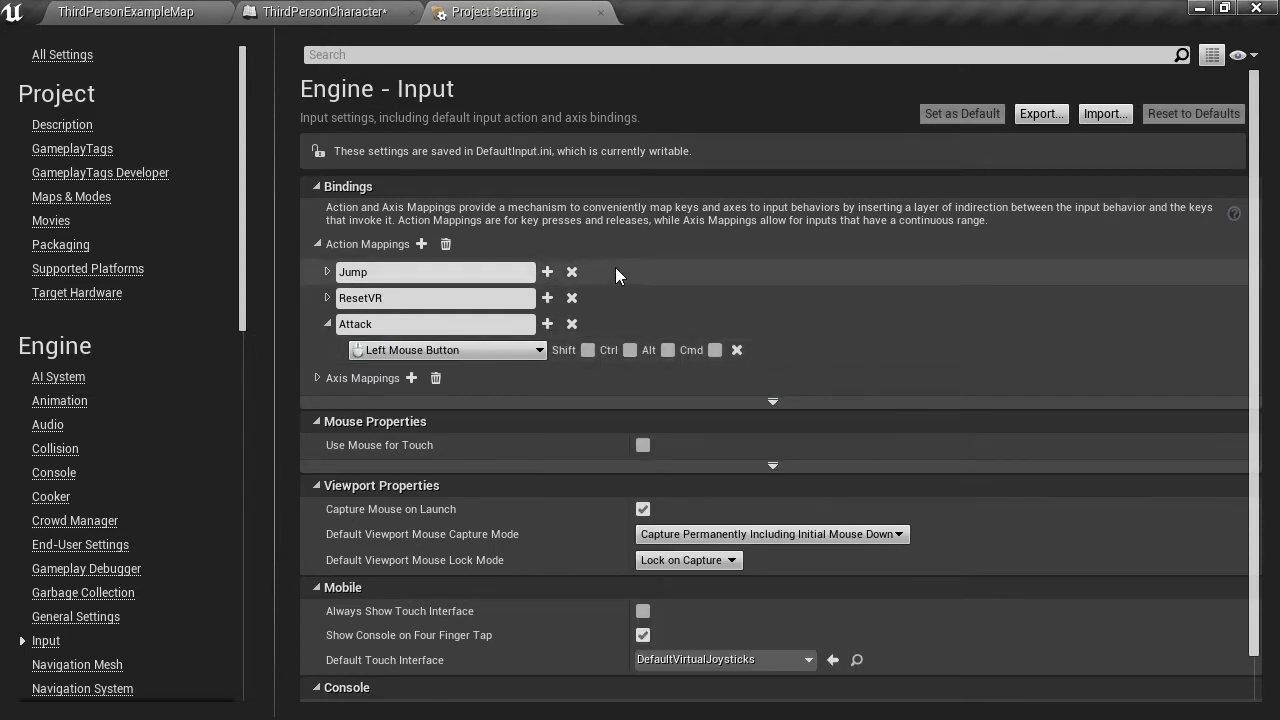
{"action": "left_click", "coordinate": [600, 12]}
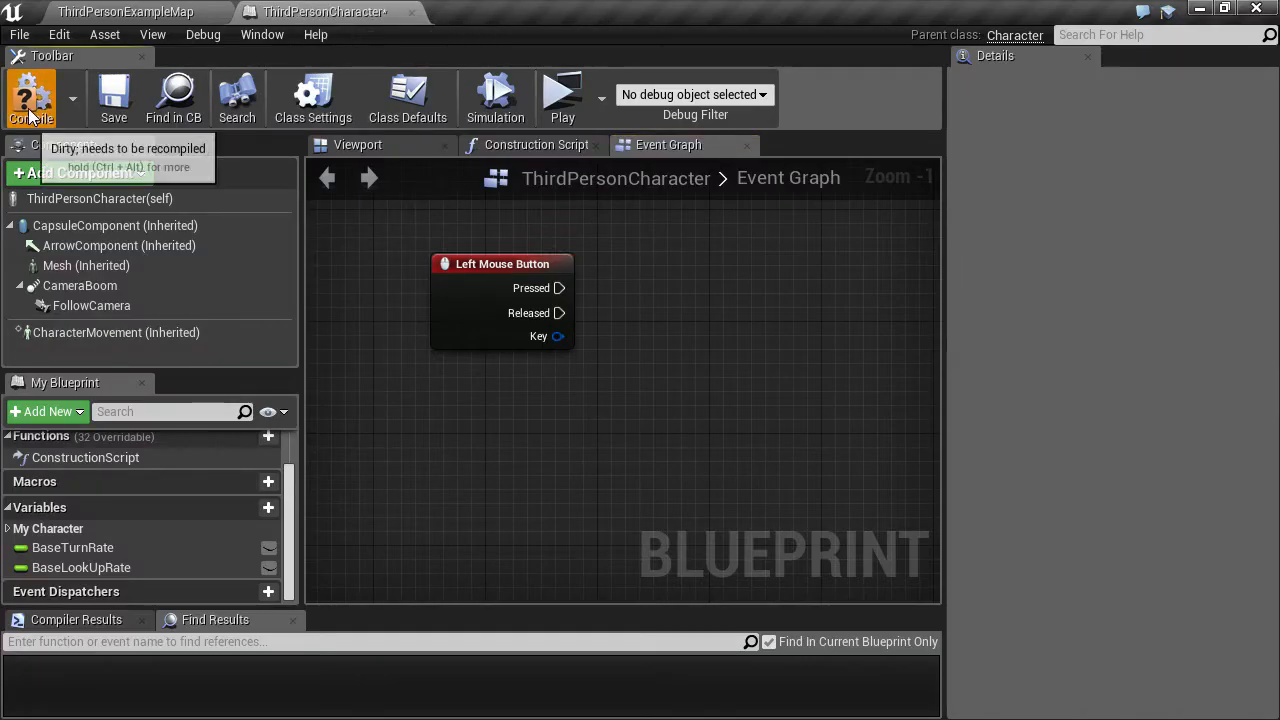
Add the InputAction Attack event to the ThirdPersonCharacter event graph and delete the Left Mouse Button event
{"action": "right_click", "coordinate": [446, 406]}
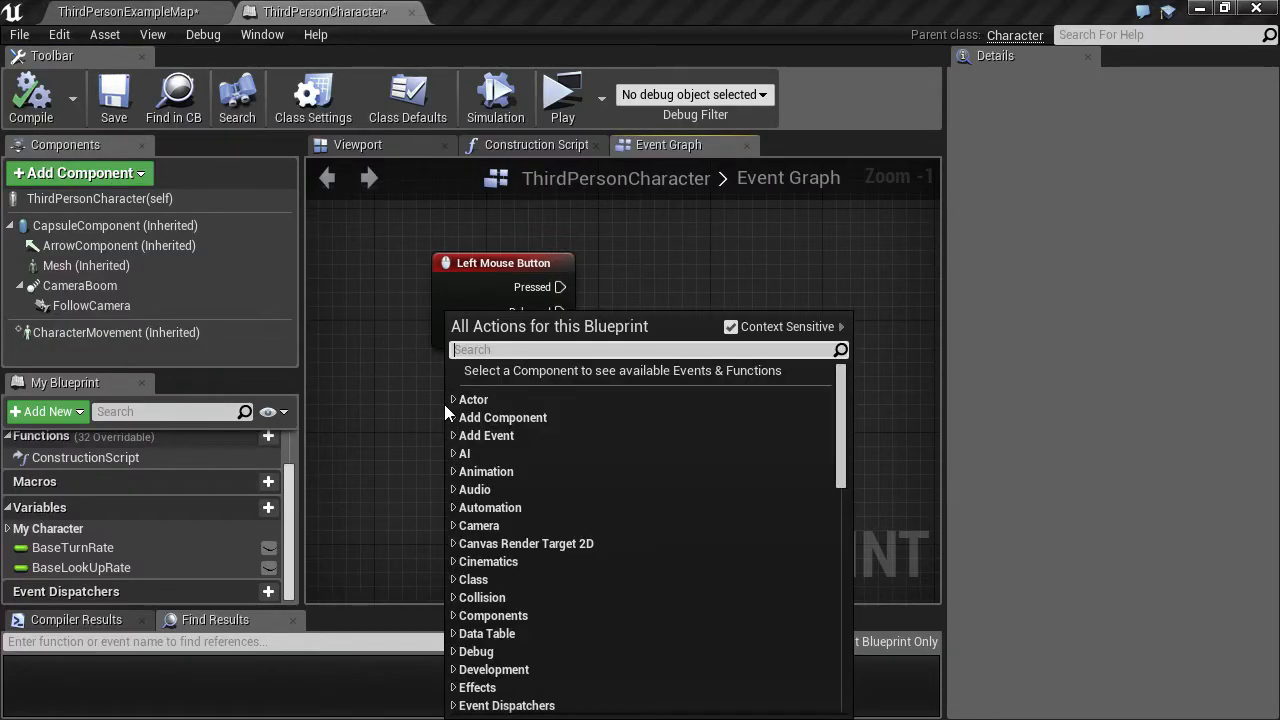
{"action": "type", "text": "attac"}
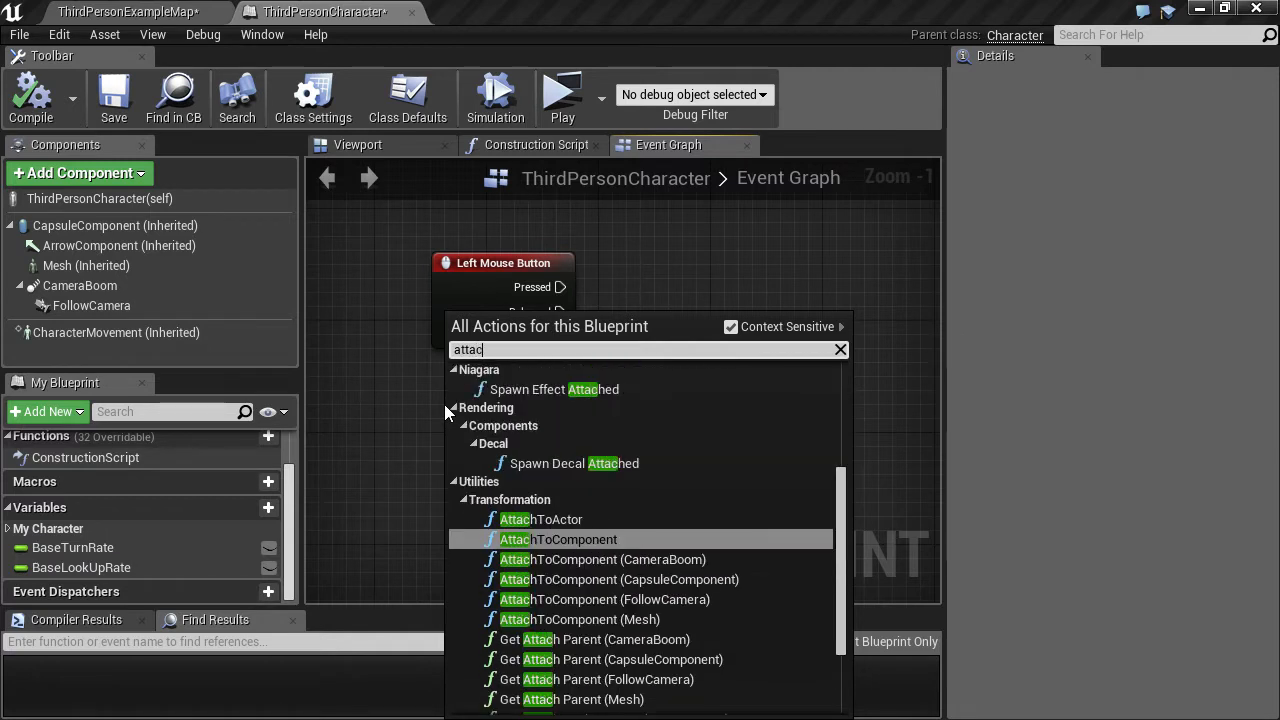
{"action": "type", "text": "k"}
{"action": "left_click", "coordinate": [497, 405]}
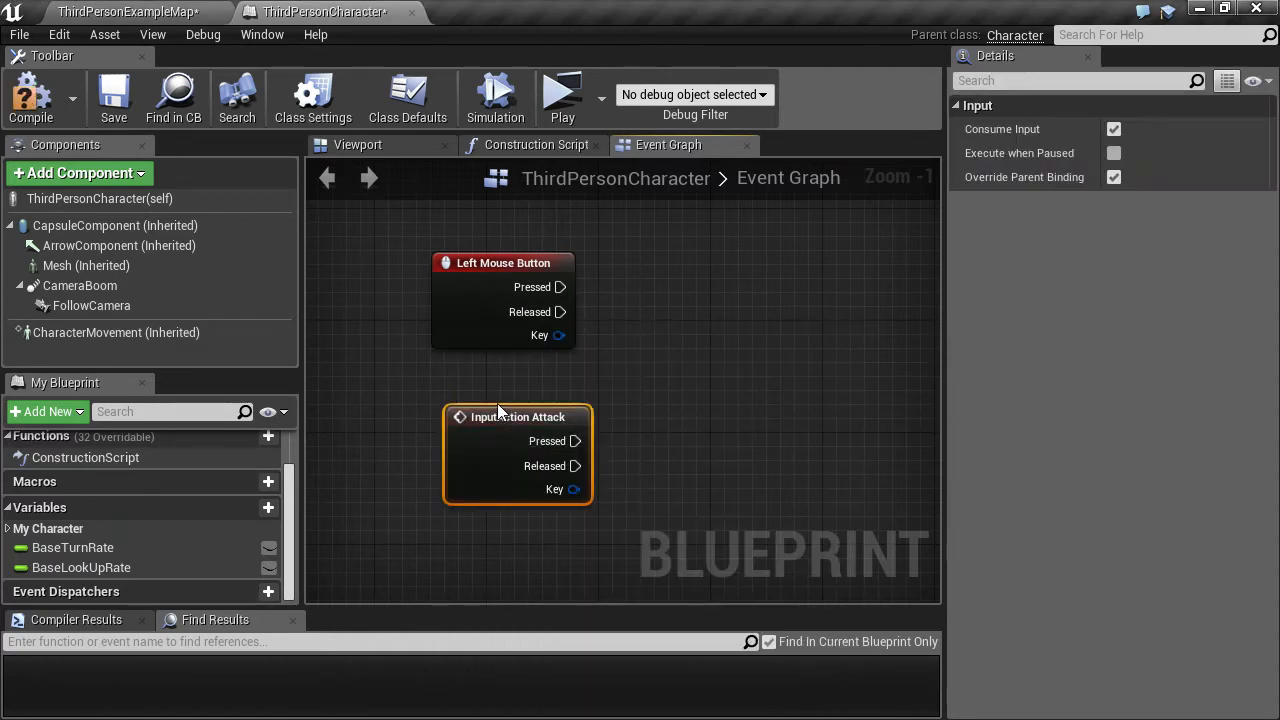
{"action": "left_click_drag", "start_coordinate": [491, 421], "coordinate": [477, 407]}
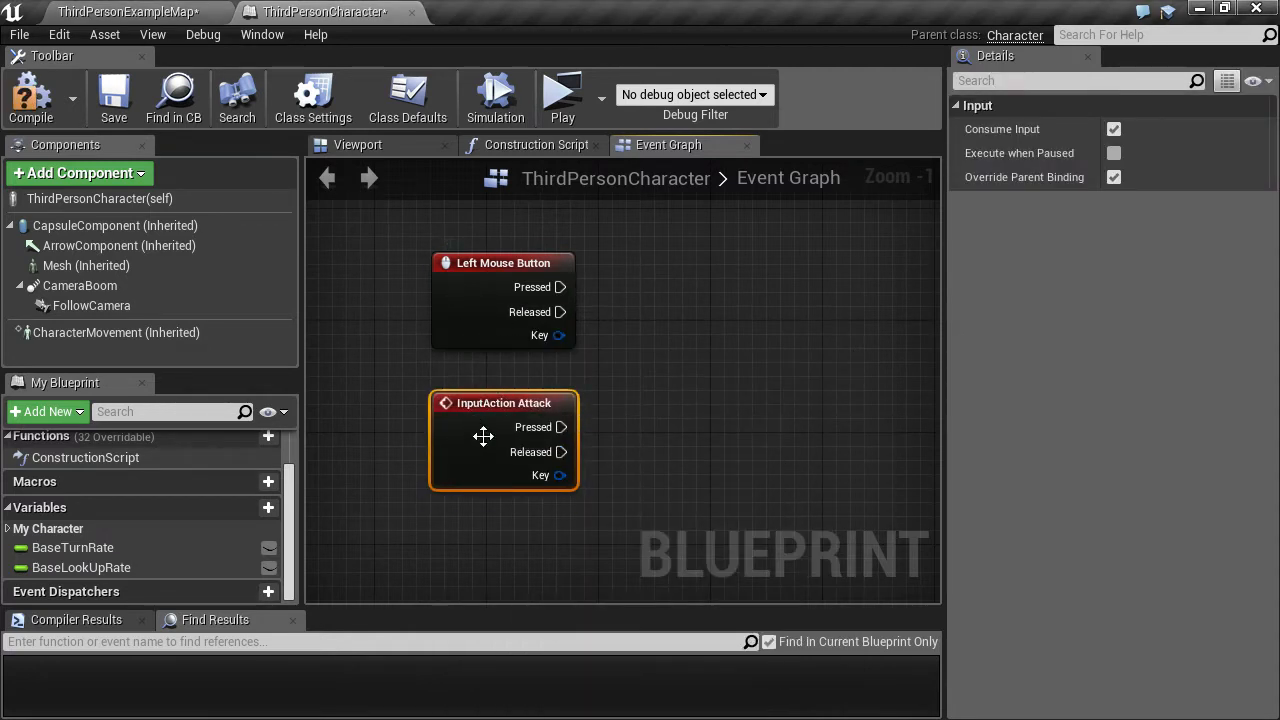
{"action": "left_click", "coordinate": [390, 366]}
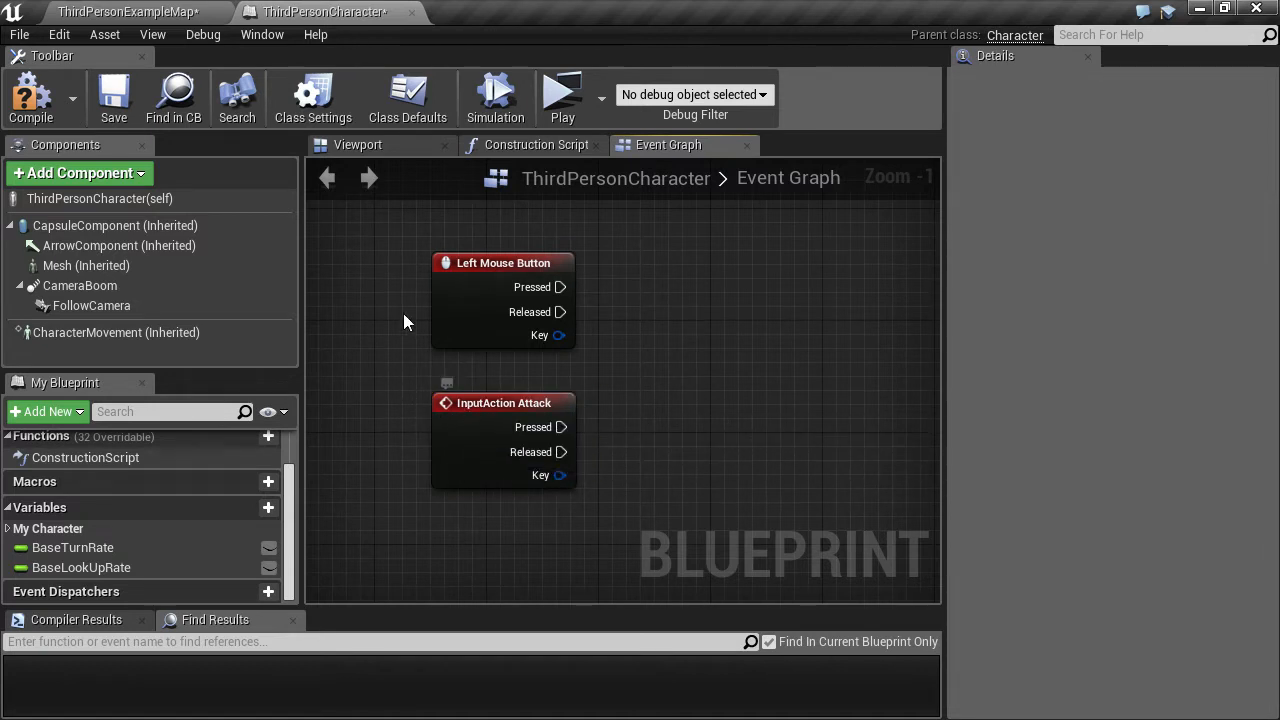
{"action": "left_click", "coordinate": [455, 323]}
{"action": "key", "text": "Delete"}
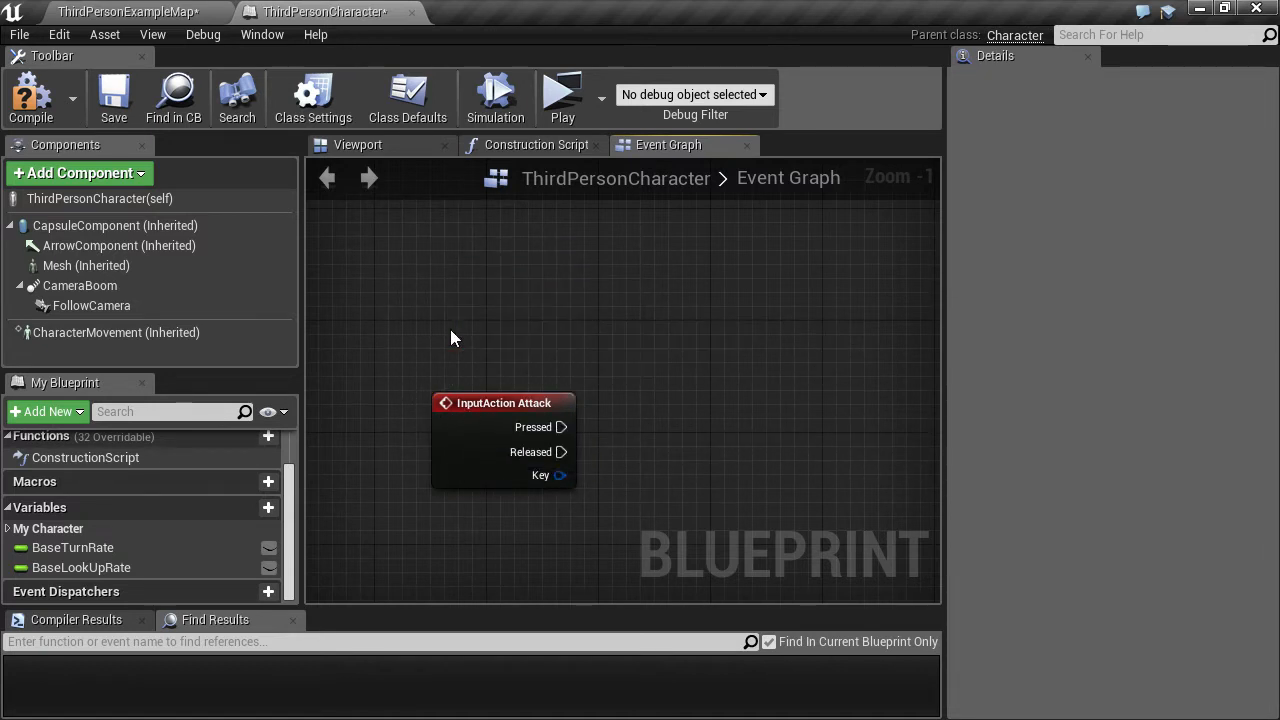
Duplicate the BaseTurnRate variable as Attack and change its type to Boolean
{"action": "scroll", "coordinate": [450, 338], "scroll_direction": "down", "scroll_amount": 1}
{"action": "left_click", "coordinate": [119, 549]}
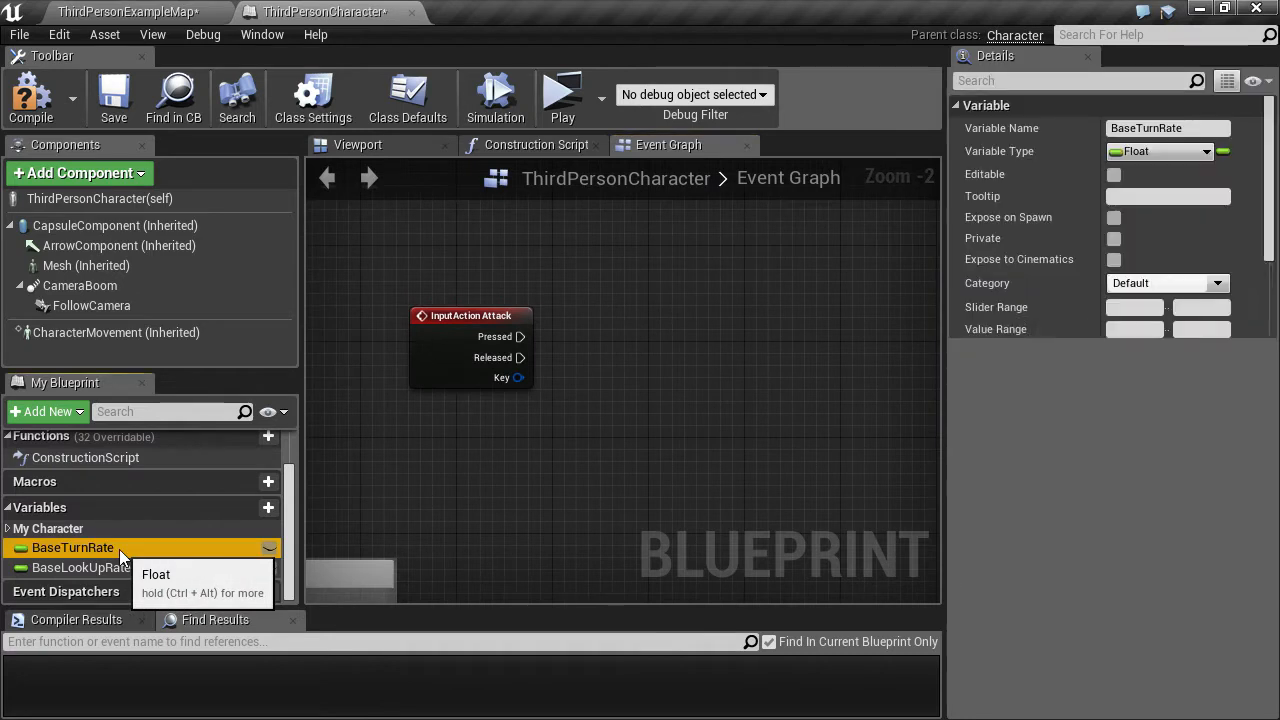
{"action": "right_click", "coordinate": [119, 549]}
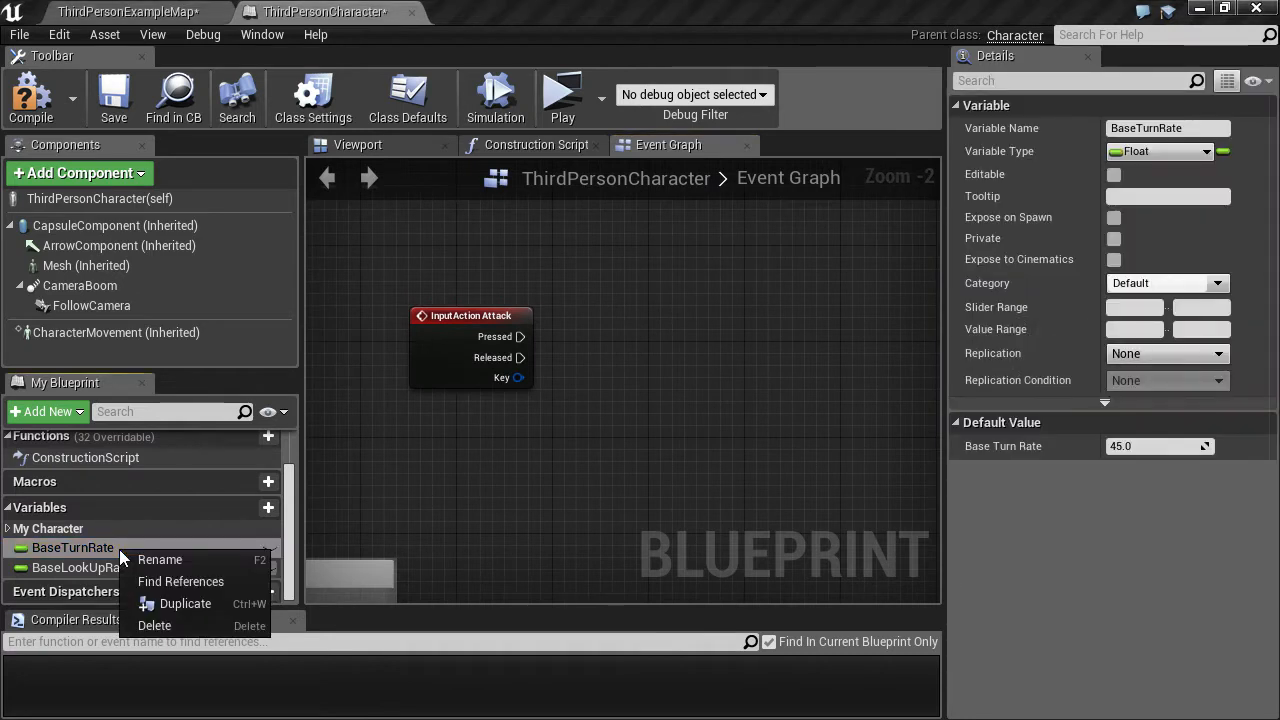
{"action": "left_click", "coordinate": [176, 607]}
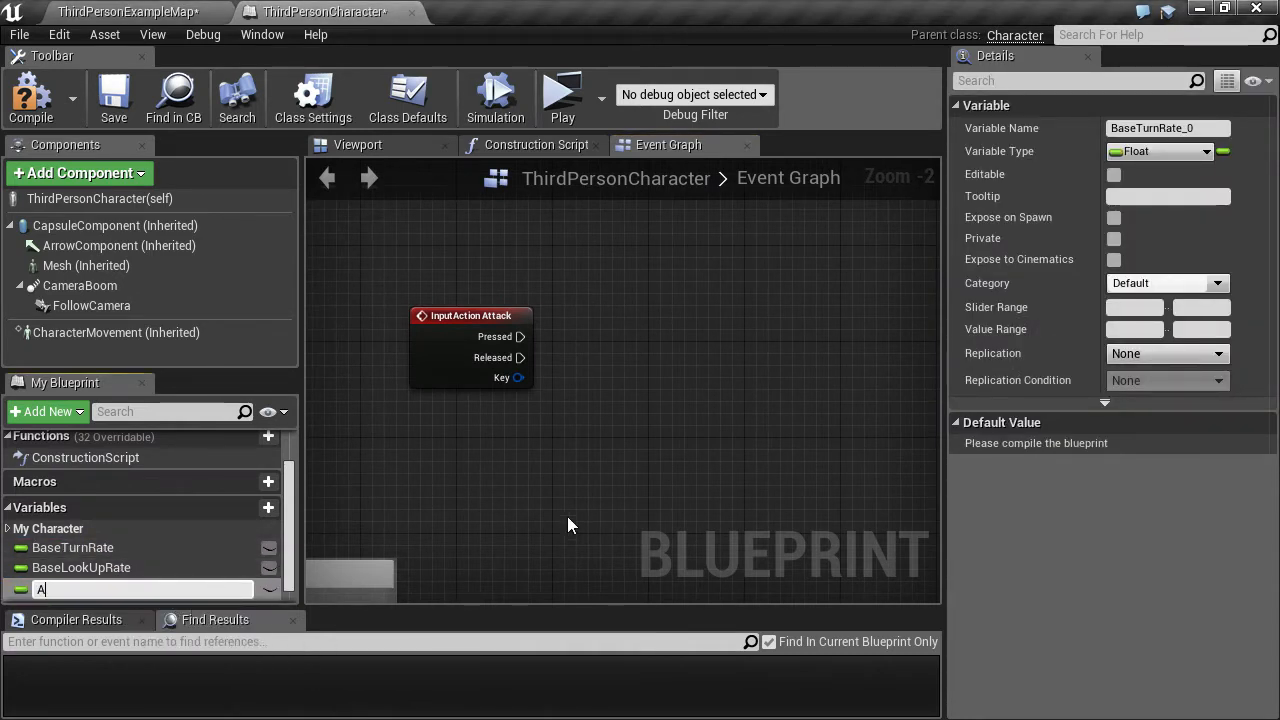
{"action": "key", "text": "Return"}
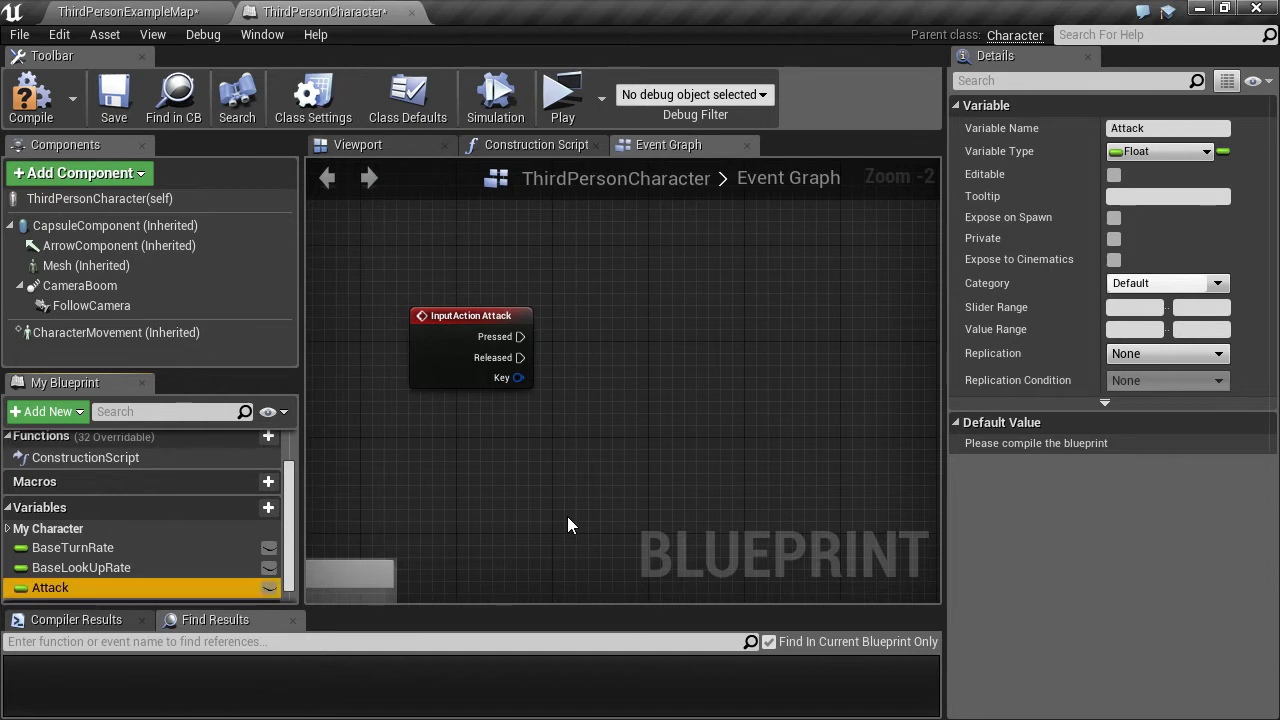
{"action": "left_click", "coordinate": [1158, 151]}
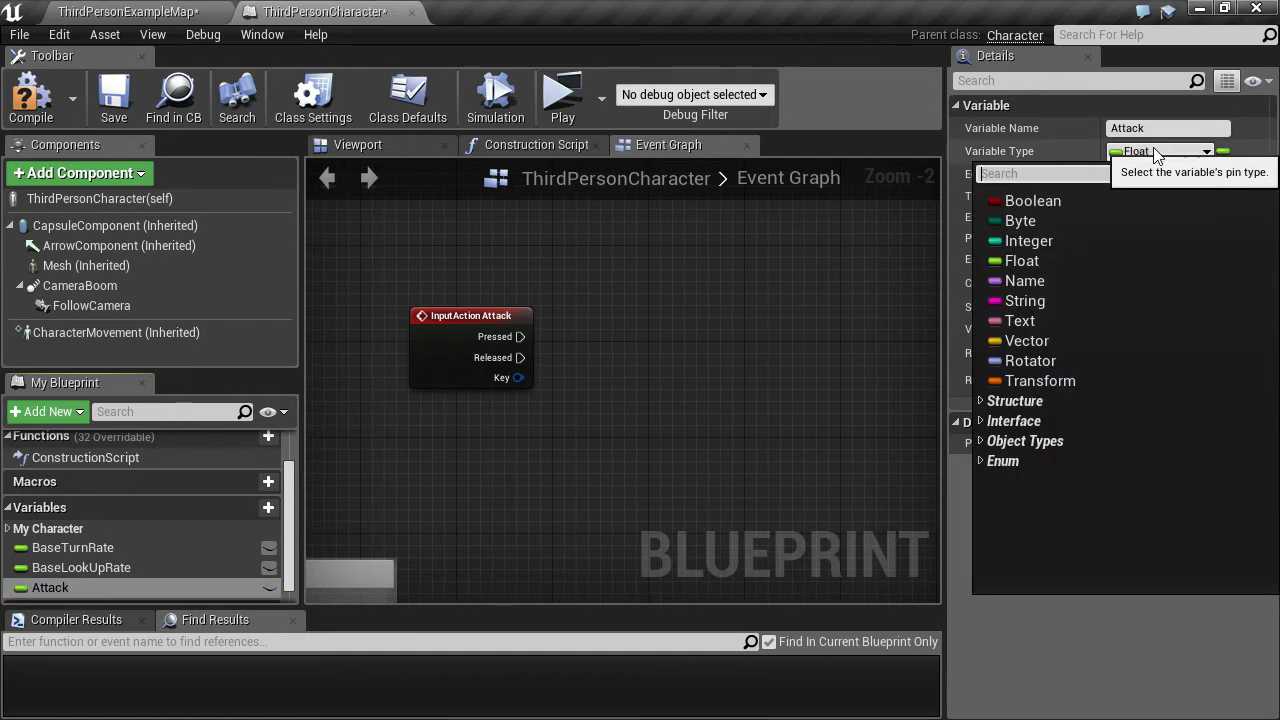
{"action": "left_click", "coordinate": [1035, 199]}
{"action": "scroll", "coordinate": [546, 466], "scroll_direction": "down", "scroll_amount": 1}
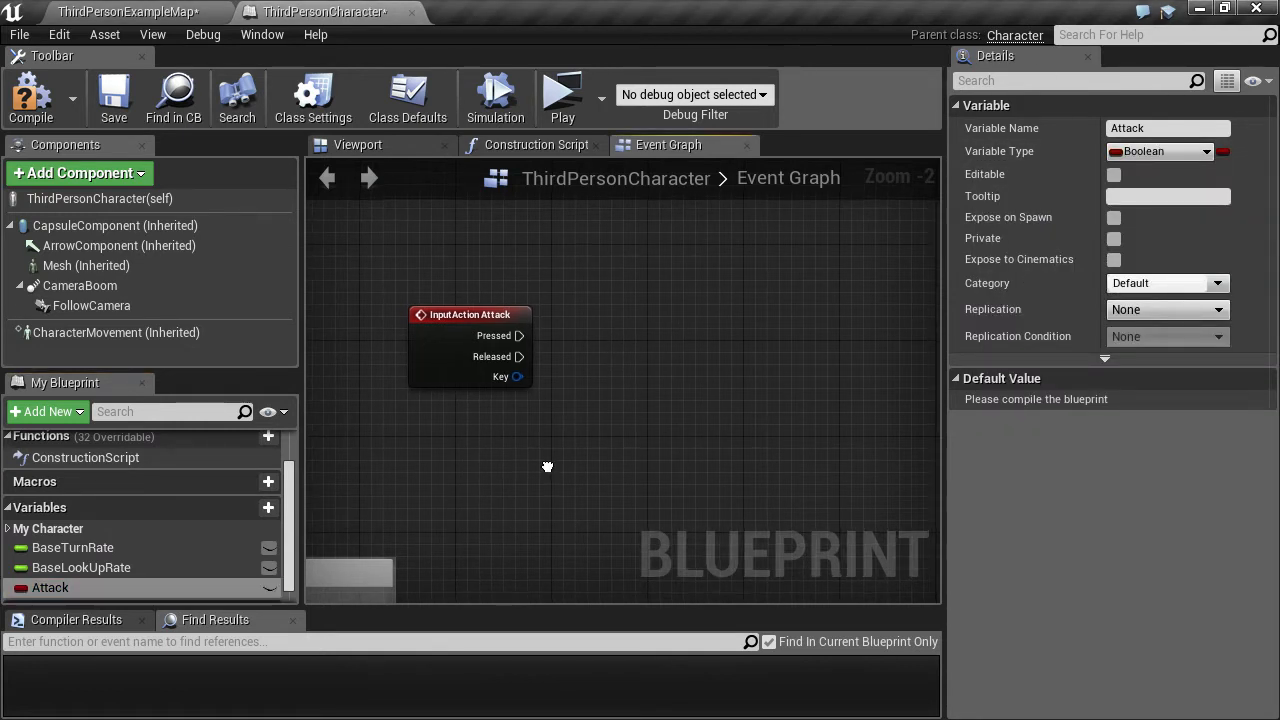
Add a Set Attack node with Attack enabled, run it from the Pressed output of InputAction Attack, and save the blueprint
{"action": "right_click", "coordinate": [548, 465]}
{"action": "left_click", "coordinate": [449, 469]}
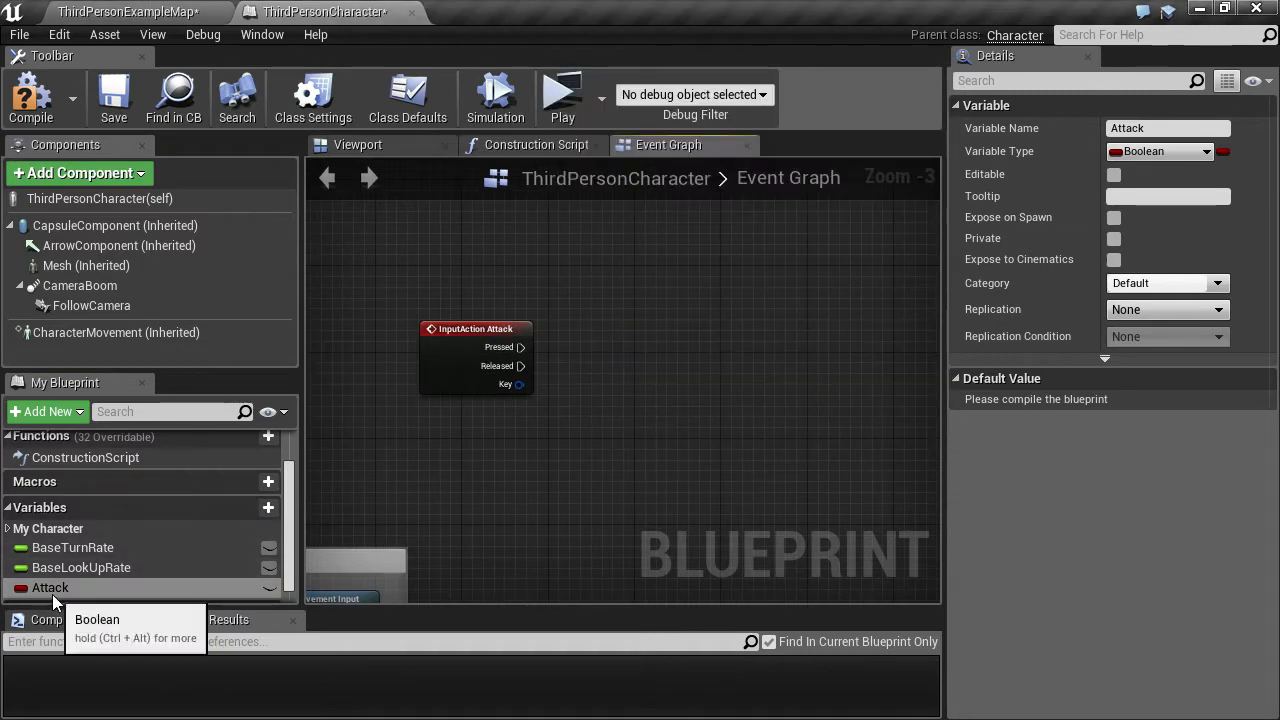
{"action": "left_click_drag", "start_coordinate": [52, 589], "coordinate": [583, 330]}
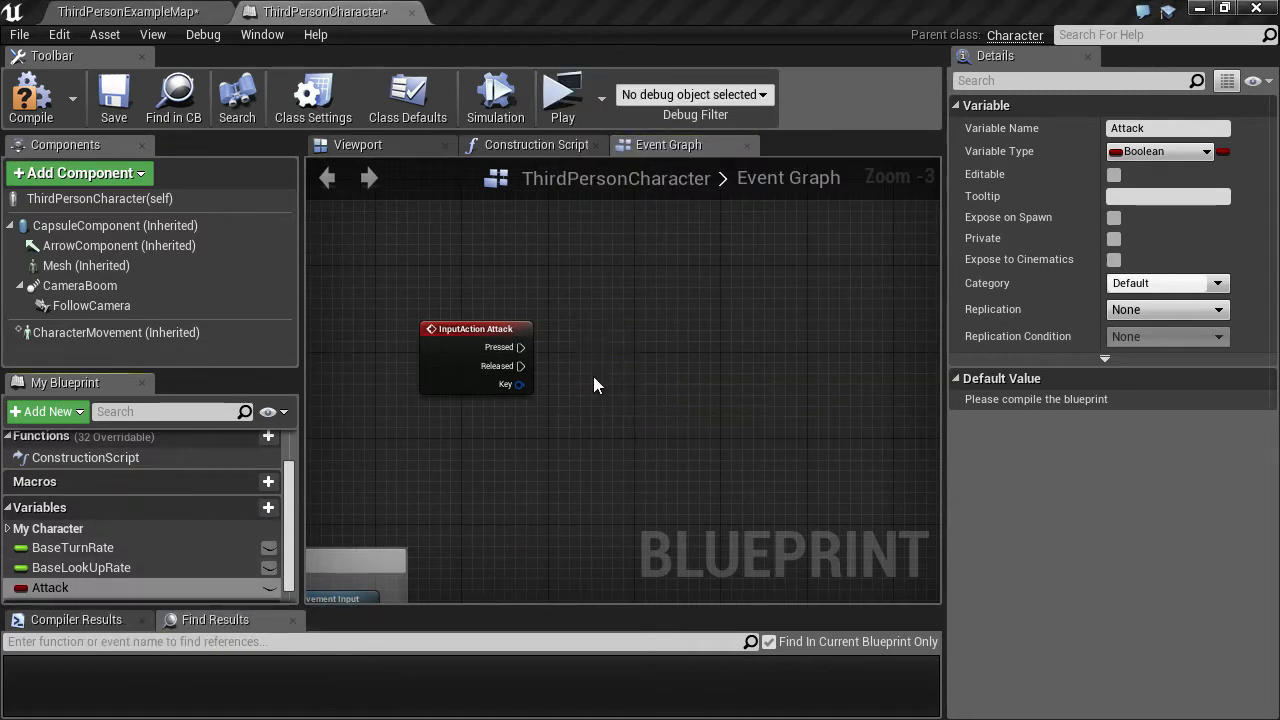
{"action": "left_click", "coordinate": [593, 376]}
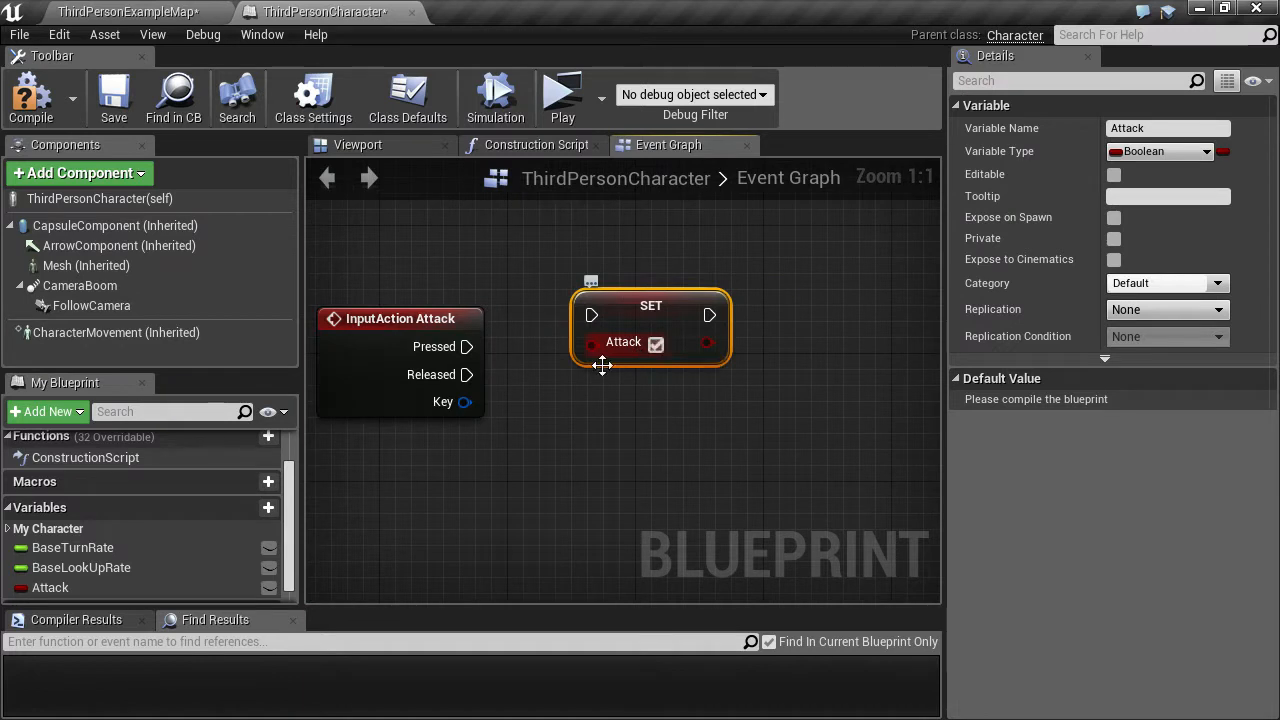
{"action": "left_click_drag", "start_coordinate": [477, 355], "coordinate": [524, 343]}
{"action": "left_click_drag", "start_coordinate": [590, 316], "coordinate": [592, 316]}
{"action": "left_click", "coordinate": [576, 408]}
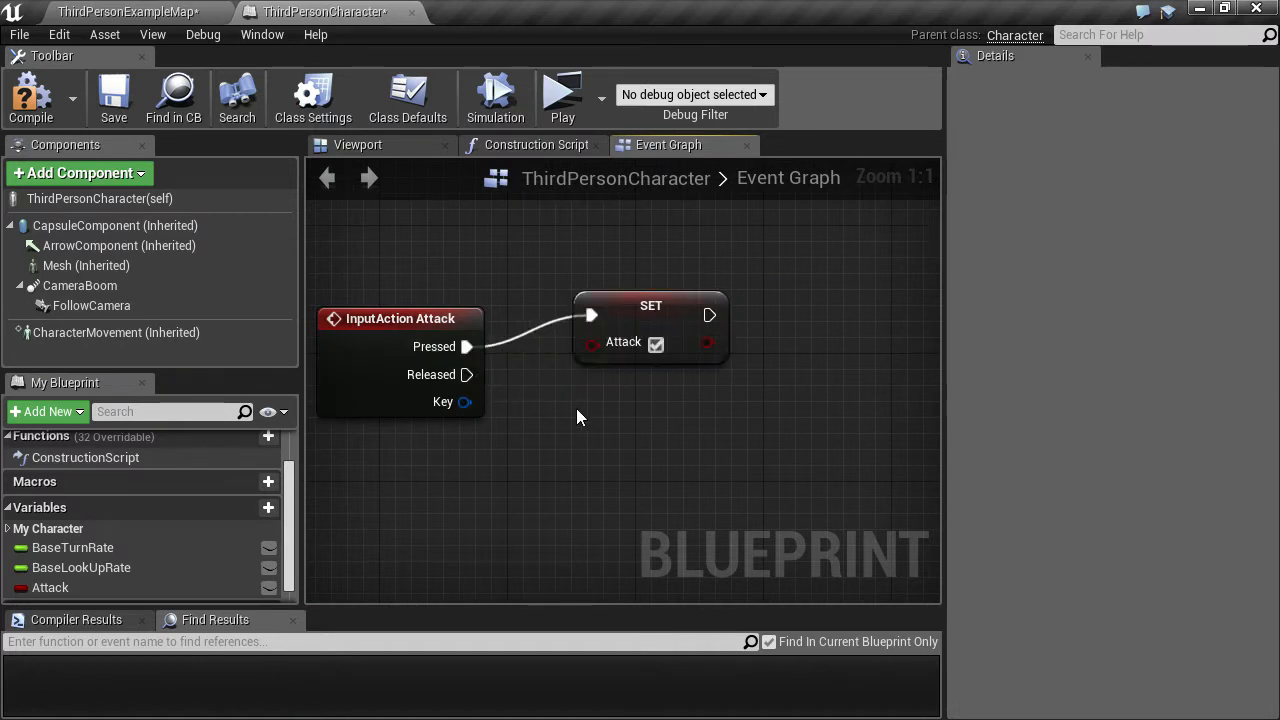
{"action": "scroll", "coordinate": [580, 370], "scroll_direction": "down", "scroll_amount": 2}
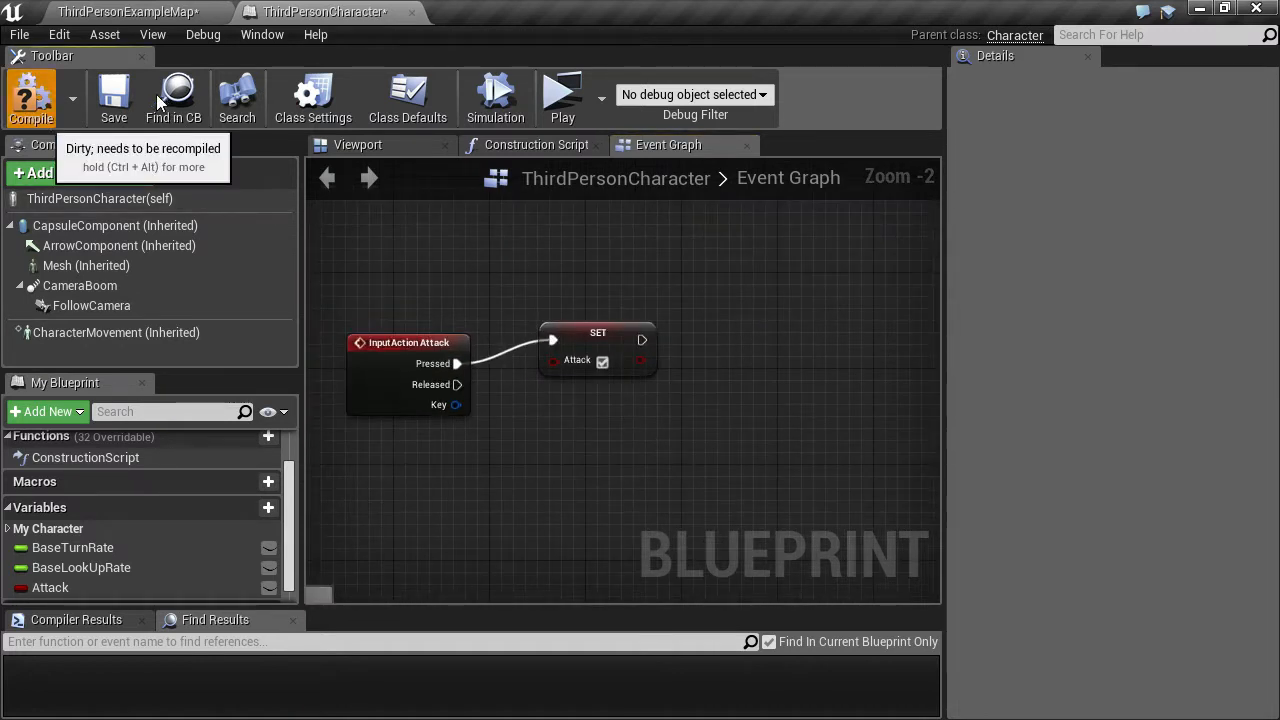
{"action": "left_click", "coordinate": [115, 98]}
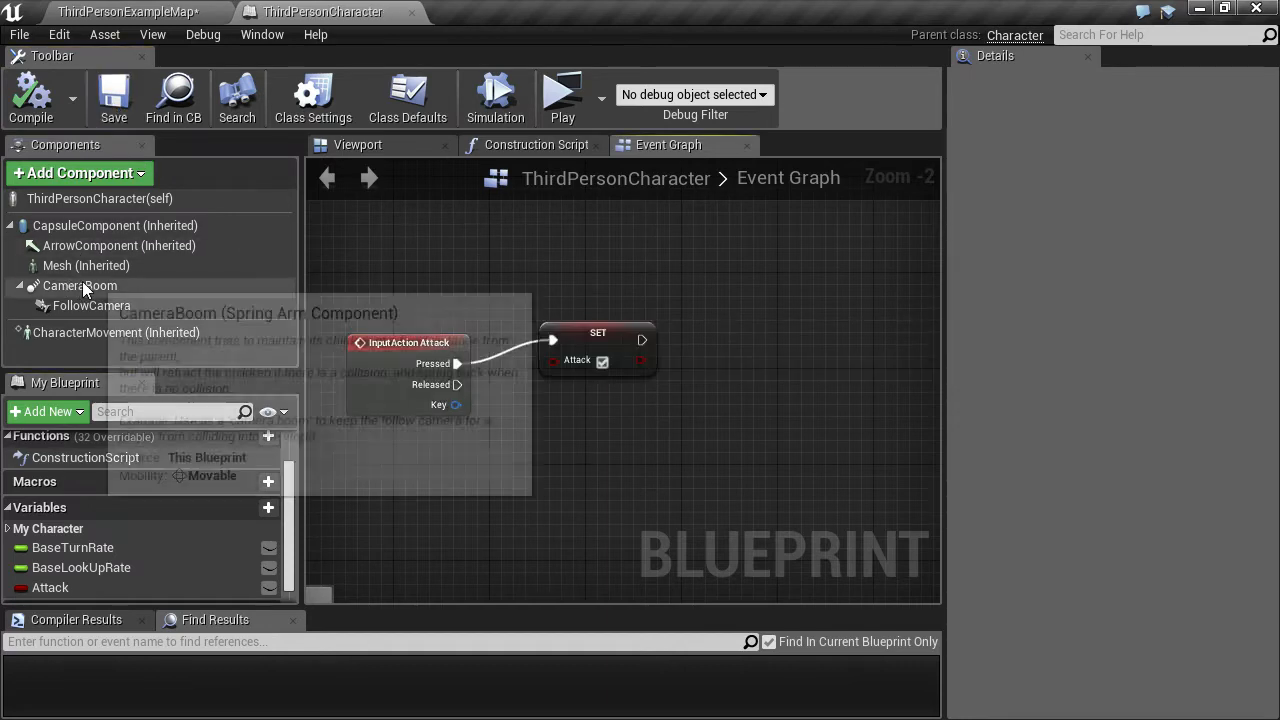
Locate the Mesh component's anim class, open BladeAnimBP and dock its editor alongside the other open editors
{"action": "left_click", "coordinate": [97, 266]}
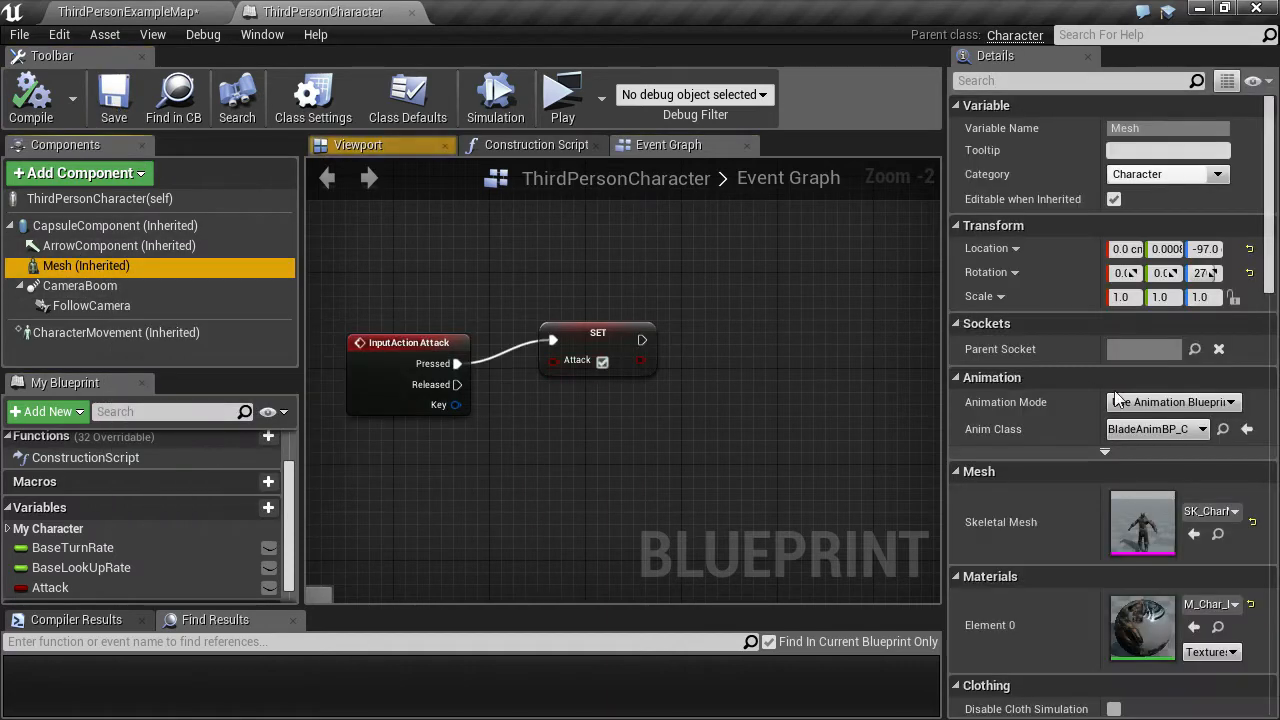
{"action": "left_click", "coordinate": [1224, 429]}
{"action": "double_click", "coordinate": [640, 612]}
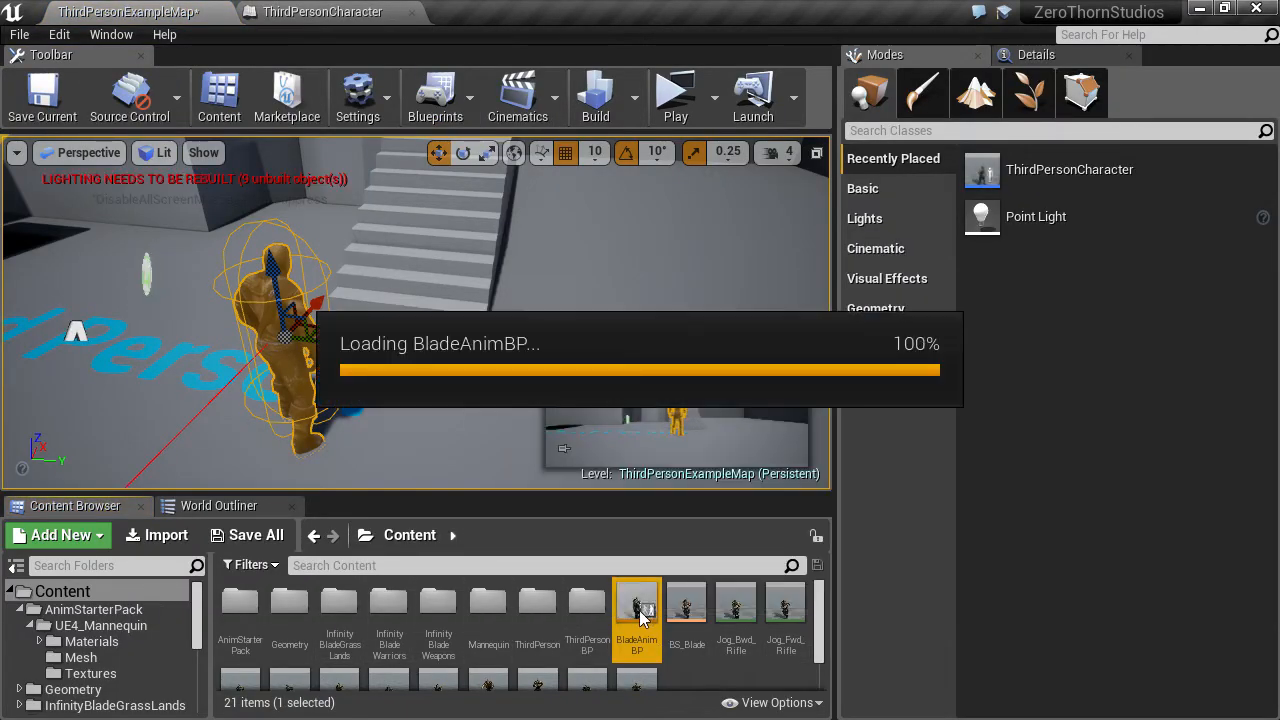
{"action": "left_click_drag", "start_coordinate": [865, 163], "coordinate": [505, 13]}
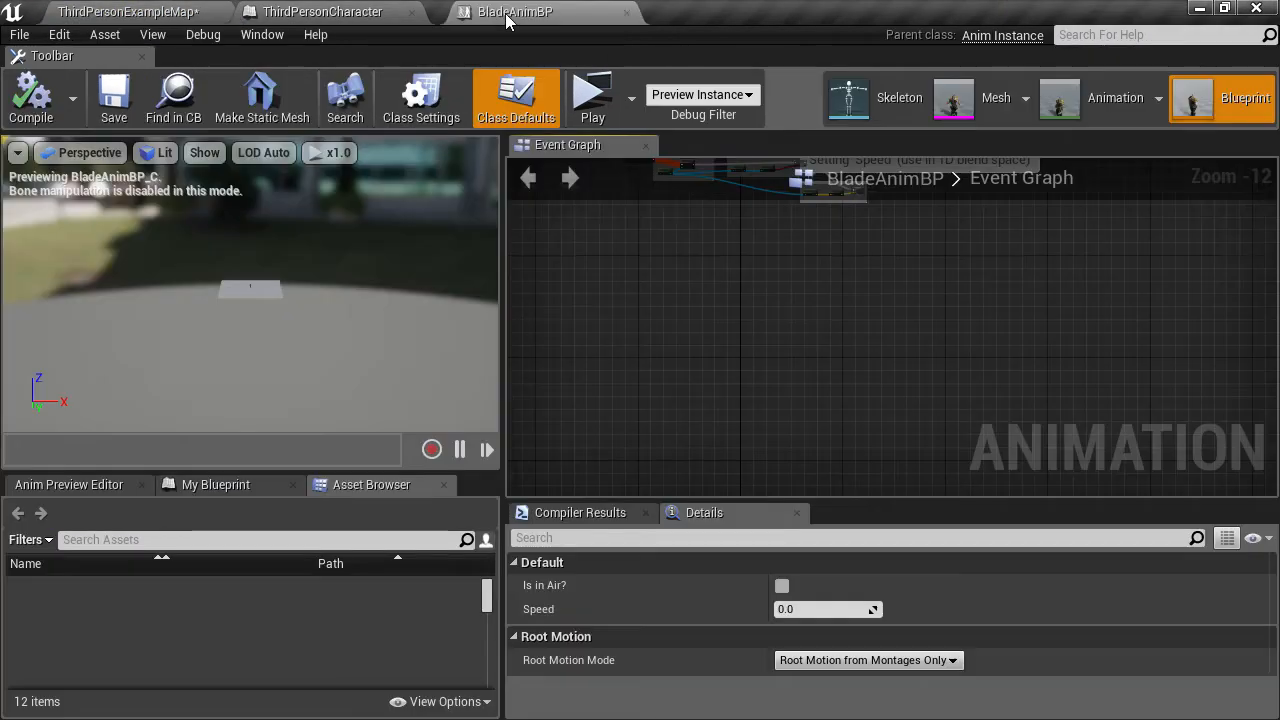
Examine BladeAnimBP's AnimGraph and the pawn owner, IsInAir and Speed sections of its event graph
{"action": "left_click", "coordinate": [78, 484]}
{"action": "left_click", "coordinate": [211, 485]}
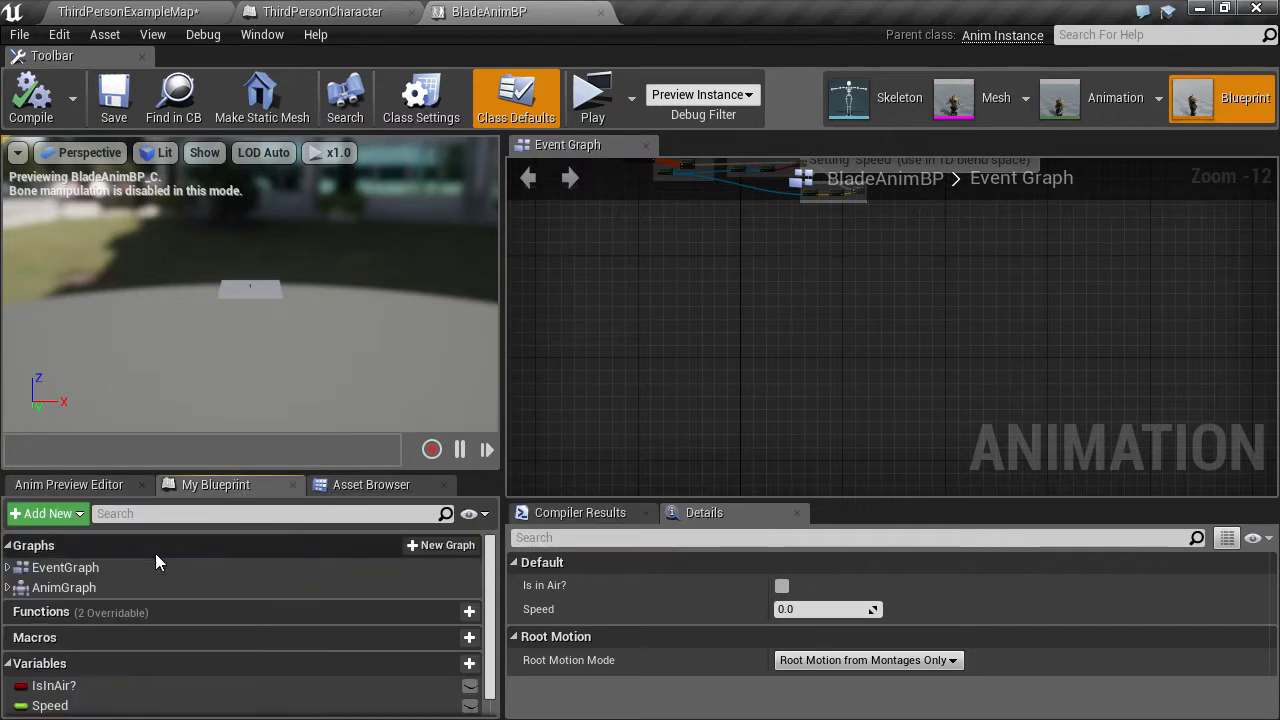
{"action": "double_click", "coordinate": [91, 589]}
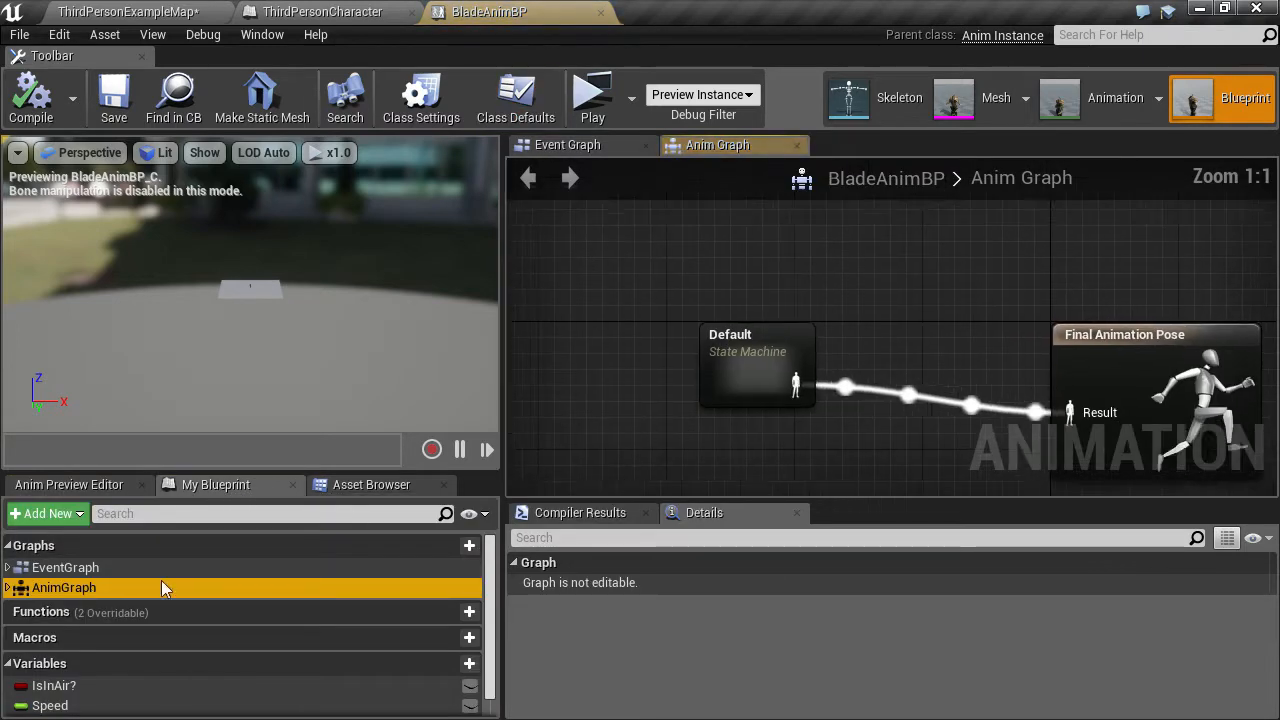
{"action": "left_click", "coordinate": [599, 152]}
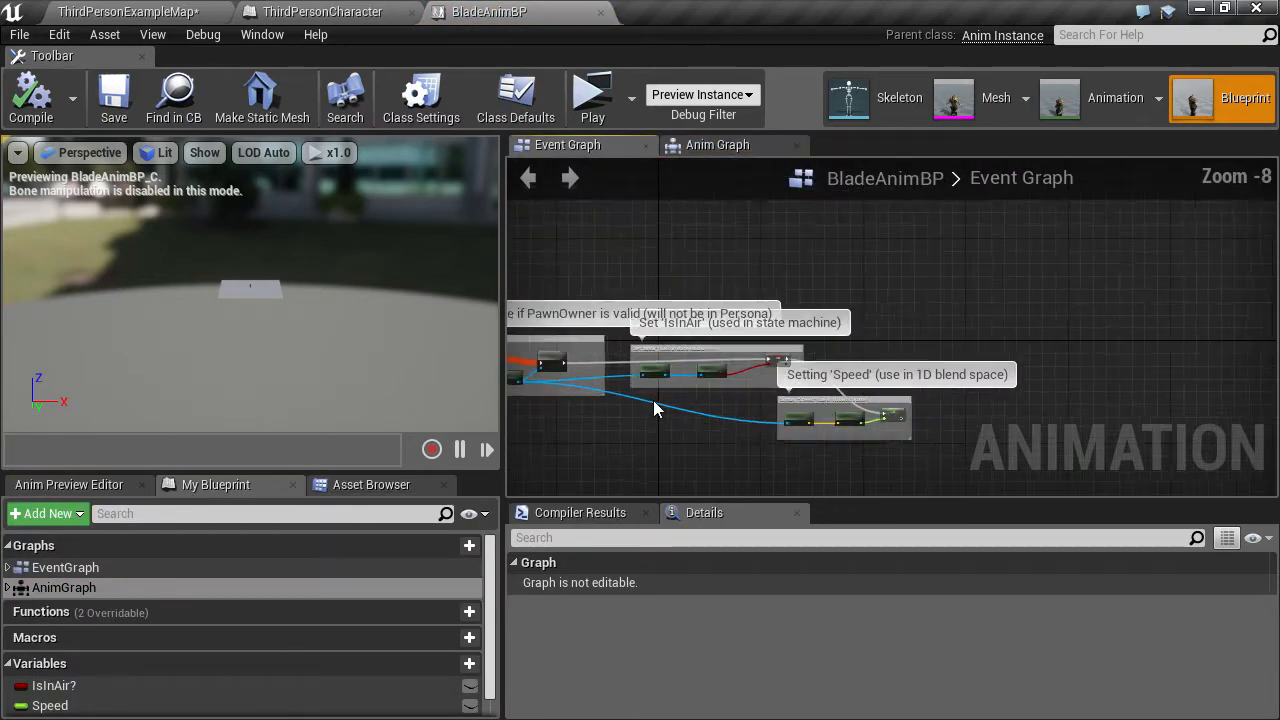
{"action": "scroll", "coordinate": [653, 402], "scroll_direction": "up", "scroll_amount": 6}
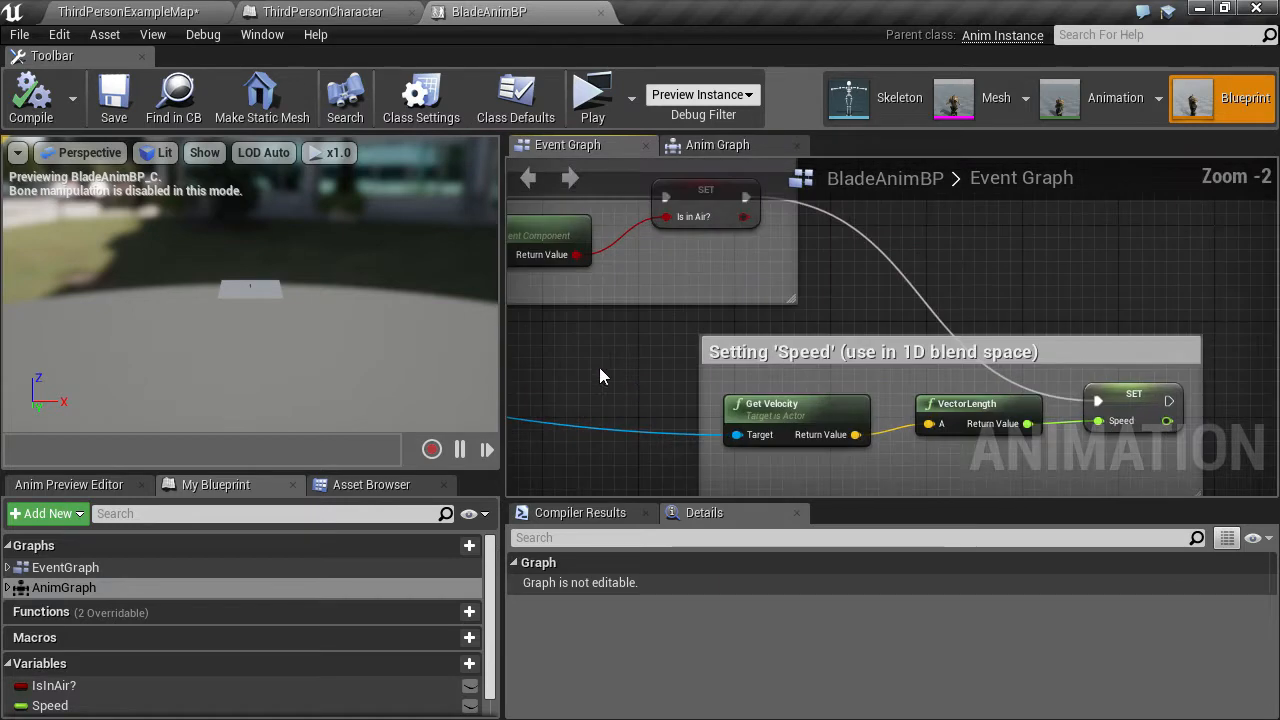
{"action": "right_click_drag", "start_coordinate": [599, 376], "coordinate": [820, 463]}
{"action": "right_click_drag", "start_coordinate": [878, 385], "coordinate": [917, 429]}
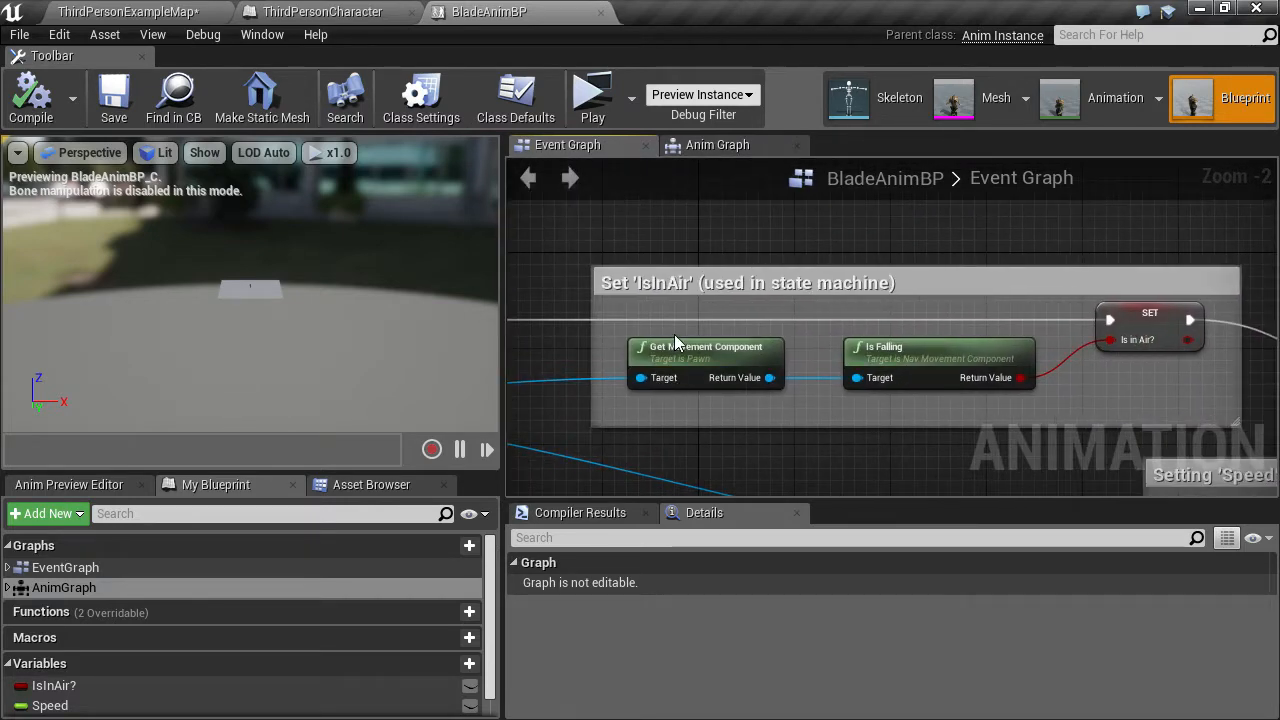
{"action": "right_click_drag", "start_coordinate": [939, 381], "coordinate": [805, 340]}
{"action": "right_click_drag", "start_coordinate": [738, 401], "coordinate": [638, 280]}
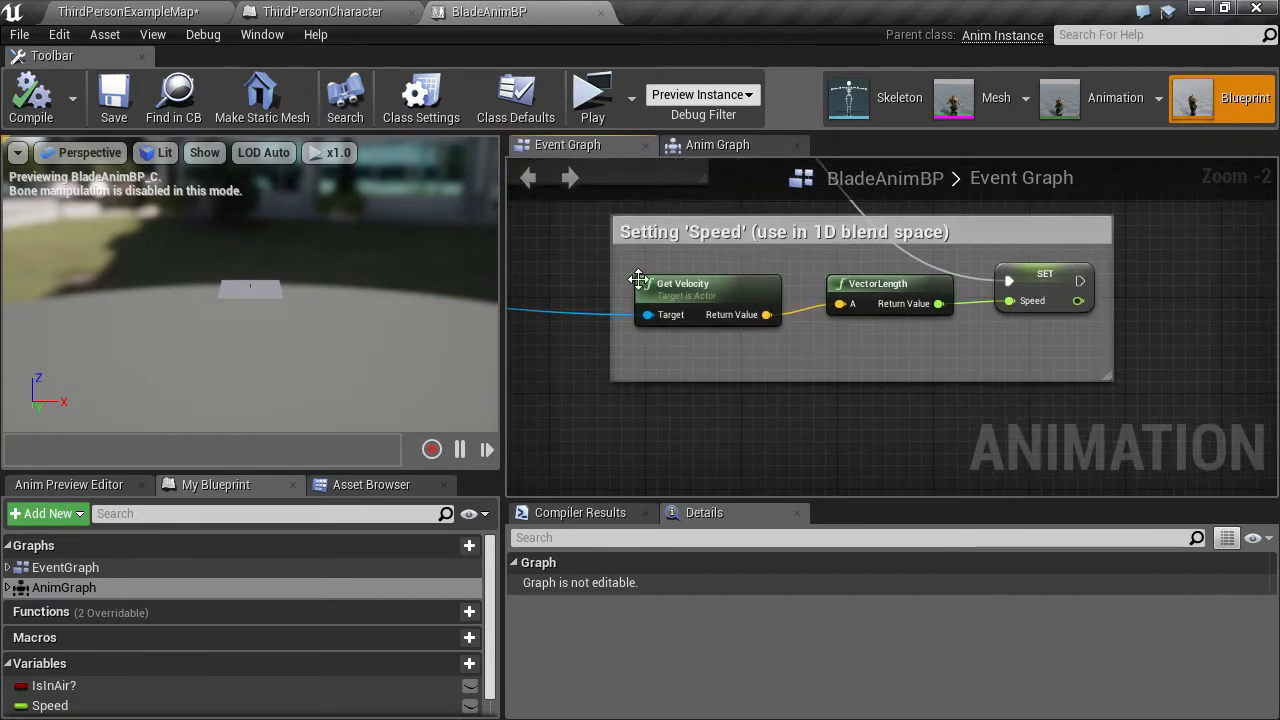
{"action": "left_click", "coordinate": [869, 292]}
{"action": "scroll", "coordinate": [817, 256], "scroll_direction": "down", "scroll_amount": 2}
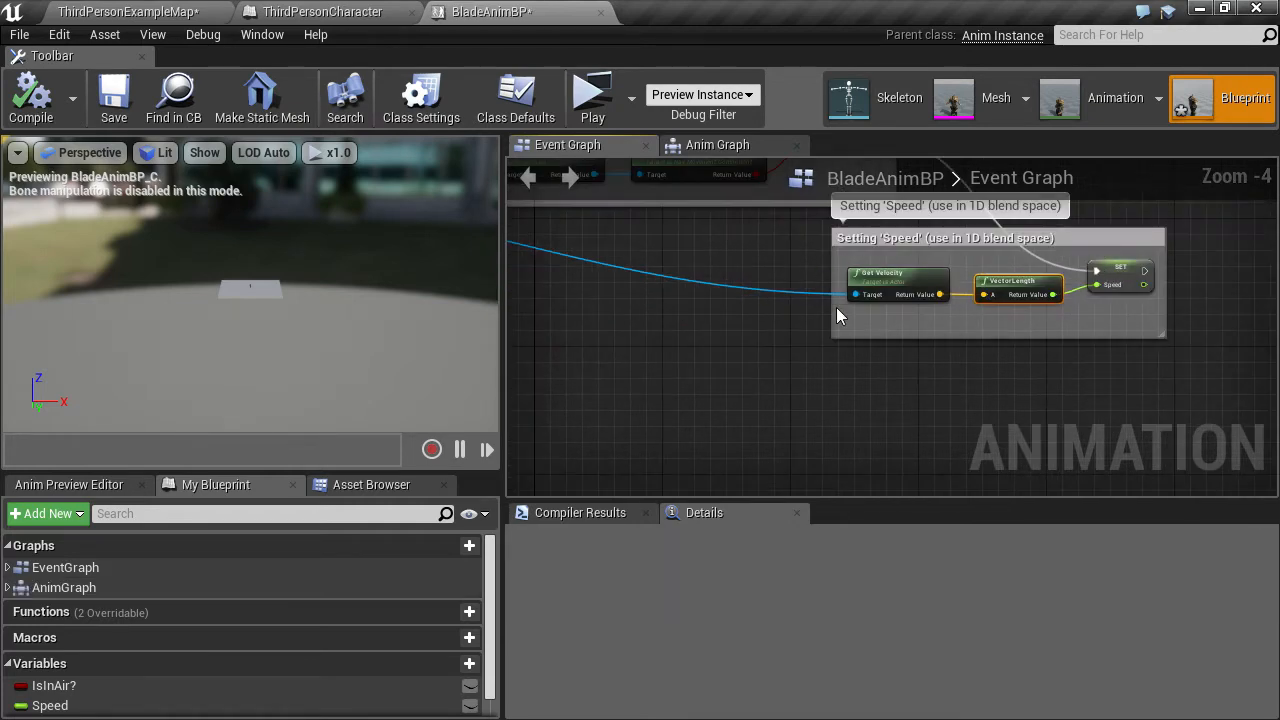
{"action": "scroll", "coordinate": [843, 330], "scroll_direction": "down", "scroll_amount": 2}
{"action": "right_click_drag", "start_coordinate": [850, 369], "coordinate": [890, 400]}
{"action": "scroll", "coordinate": [871, 429], "scroll_direction": "up", "scroll_amount": 3}
{"action": "right_click_drag", "start_coordinate": [796, 441], "coordinate": [682, 413]}
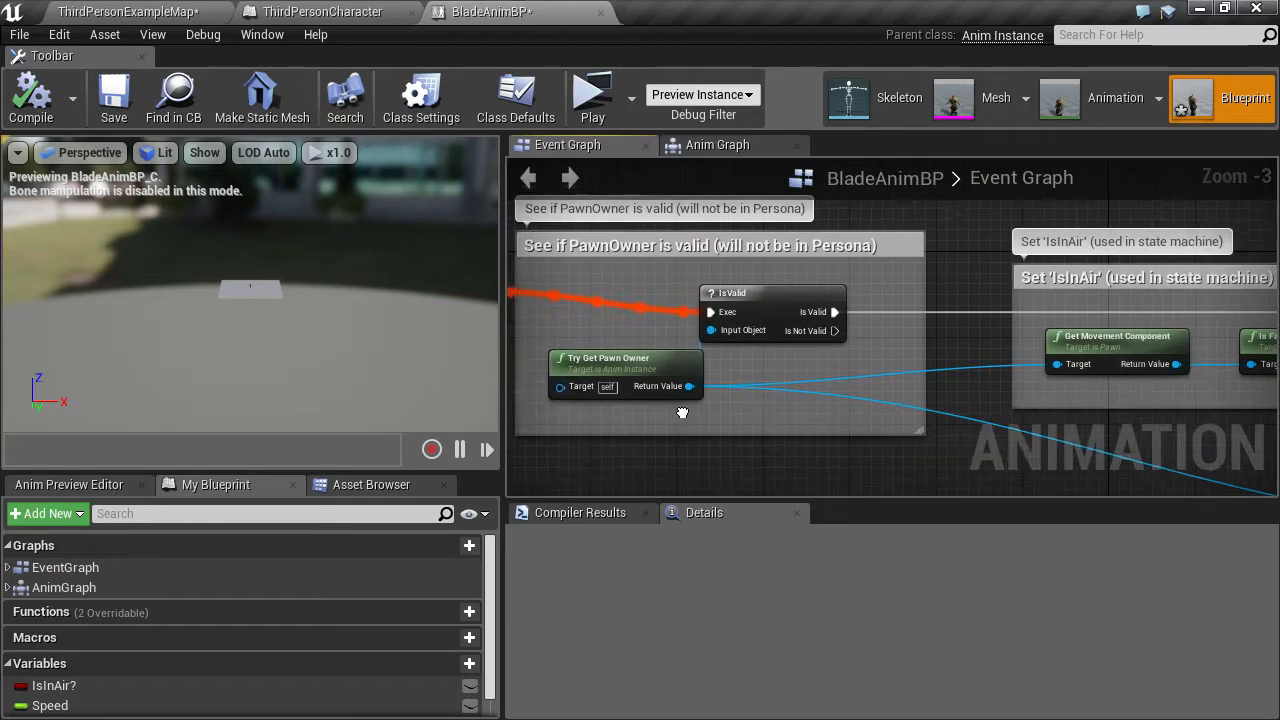
Move Try Get Pawn Owner out of its comment box and add a Cast To ThirdPersonCharacter node from its return value
{"action": "scroll", "coordinate": [682, 413], "scroll_direction": "down", "scroll_amount": 2}
{"action": "left_click_drag", "start_coordinate": [719, 308], "coordinate": [675, 332]}
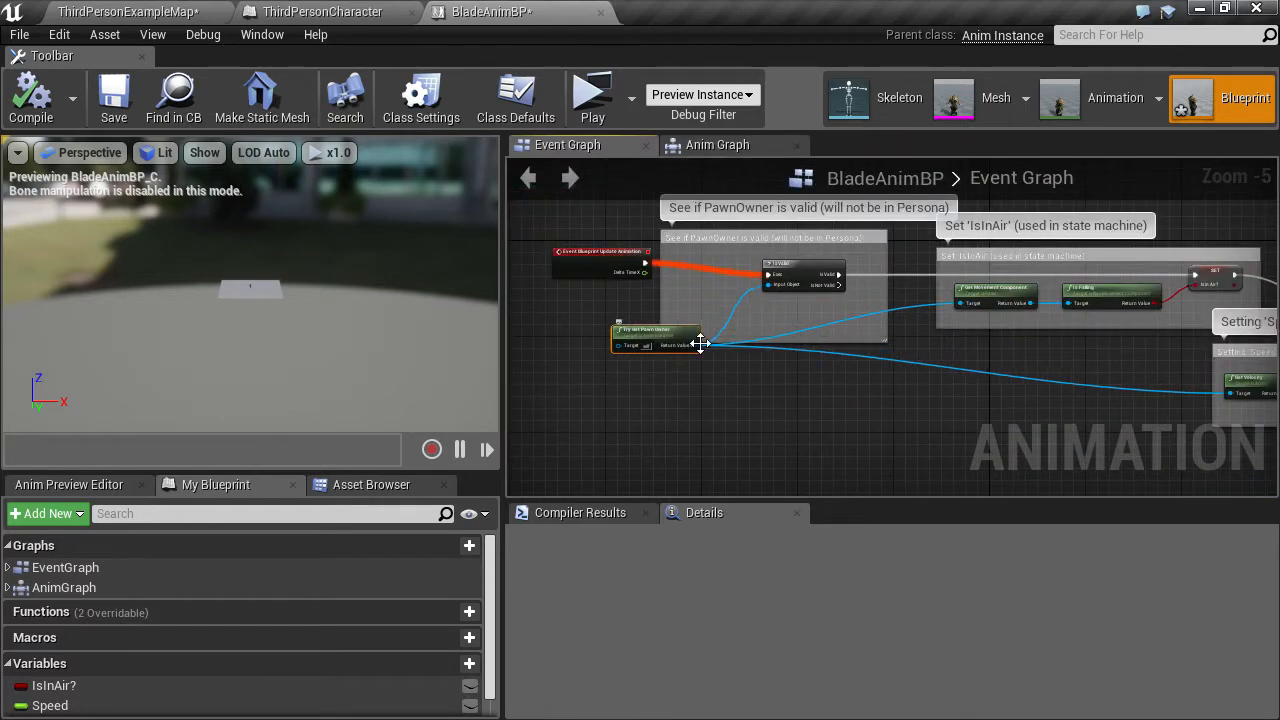
{"action": "scroll", "coordinate": [694, 344], "scroll_direction": "up", "scroll_amount": 3}
{"action": "left_click_drag", "start_coordinate": [681, 345], "coordinate": [822, 327]}
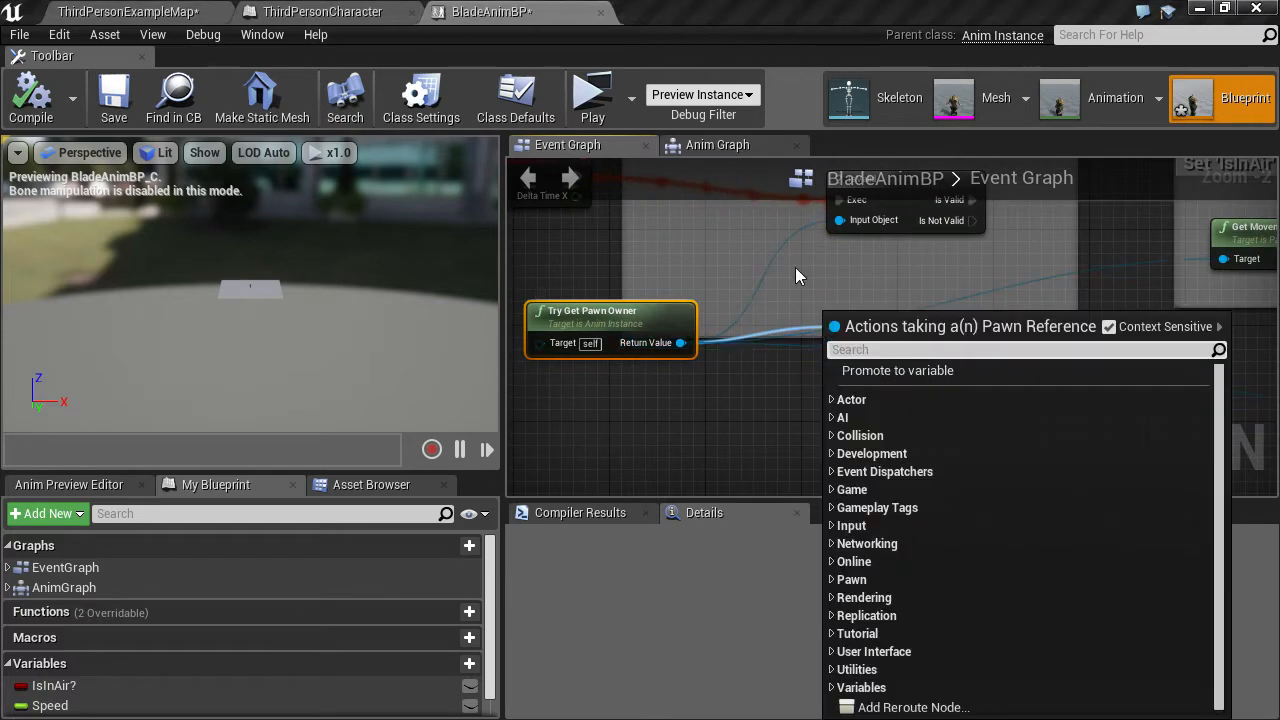
{"action": "type", "text": "cast to th"}
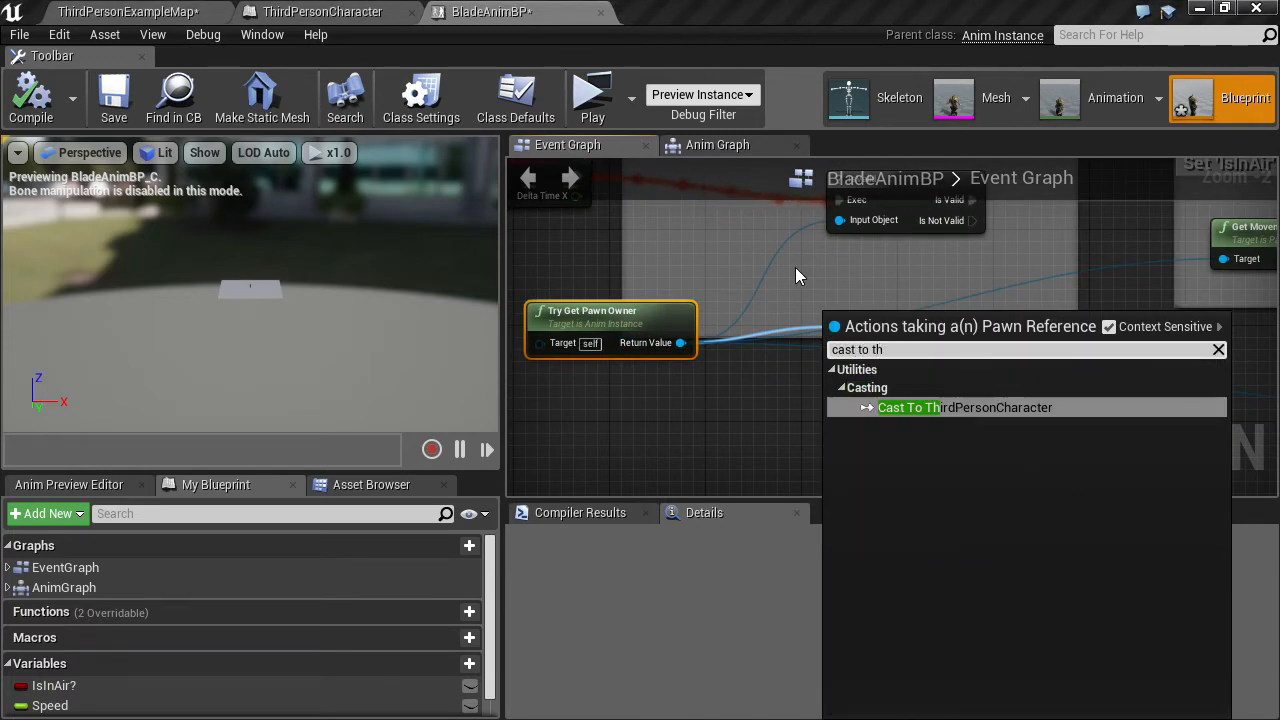
{"action": "key", "text": "Return"}
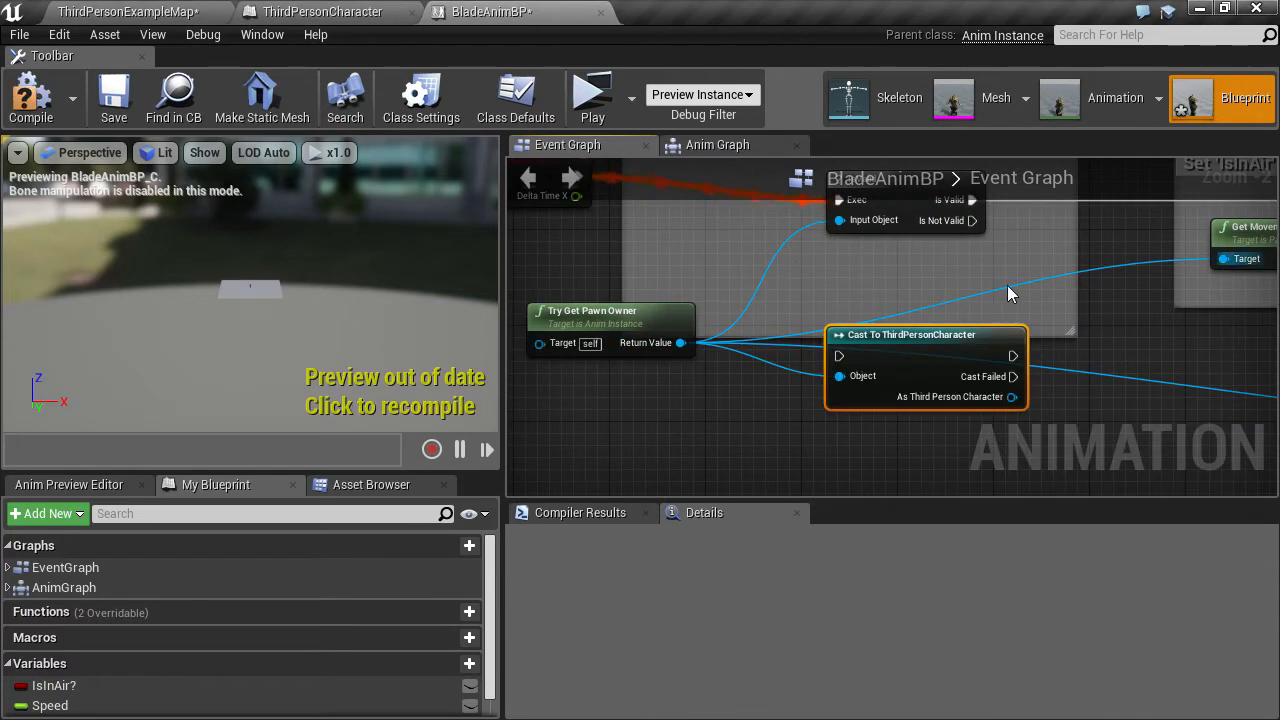
Place the cast node after IsValid and wire its execution between the Is Valid output and the Set Is in Air node
{"action": "scroll", "coordinate": [845, 280], "scroll_direction": "down", "scroll_amount": 3}
{"action": "scroll", "coordinate": [825, 330], "scroll_direction": "up", "scroll_amount": 2}
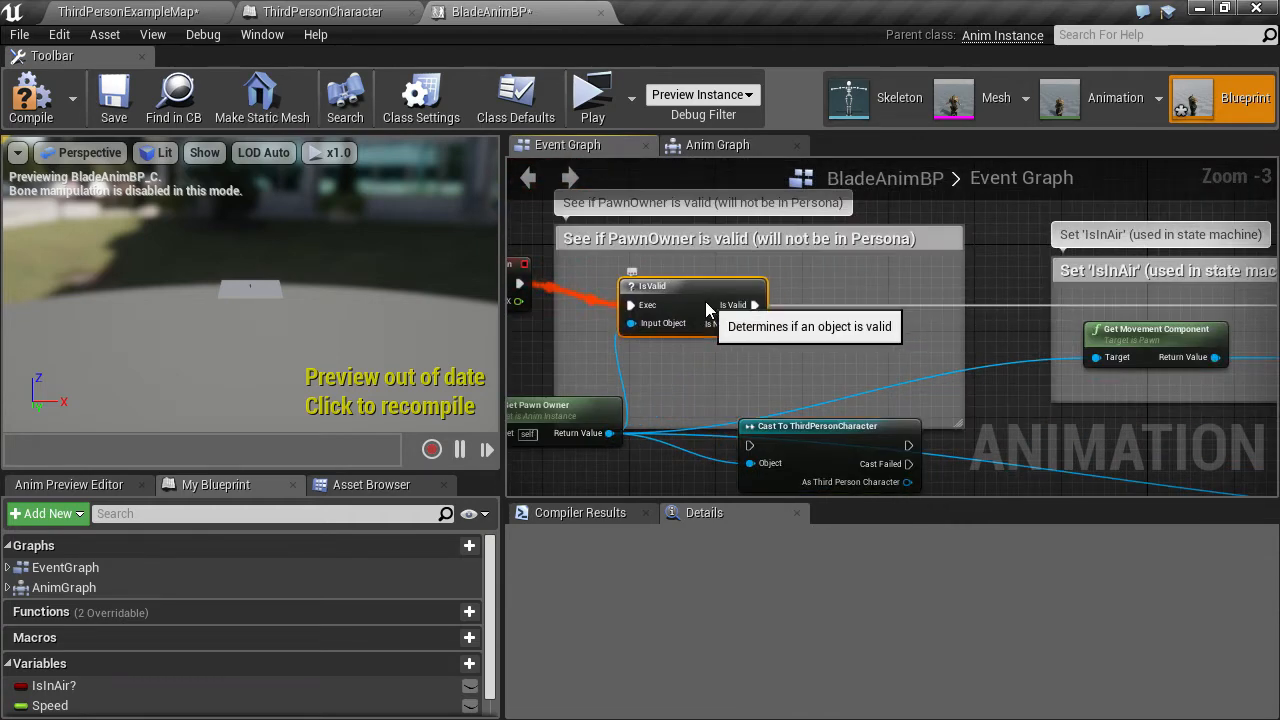
{"action": "left_click_drag", "start_coordinate": [811, 435], "coordinate": [868, 298]}
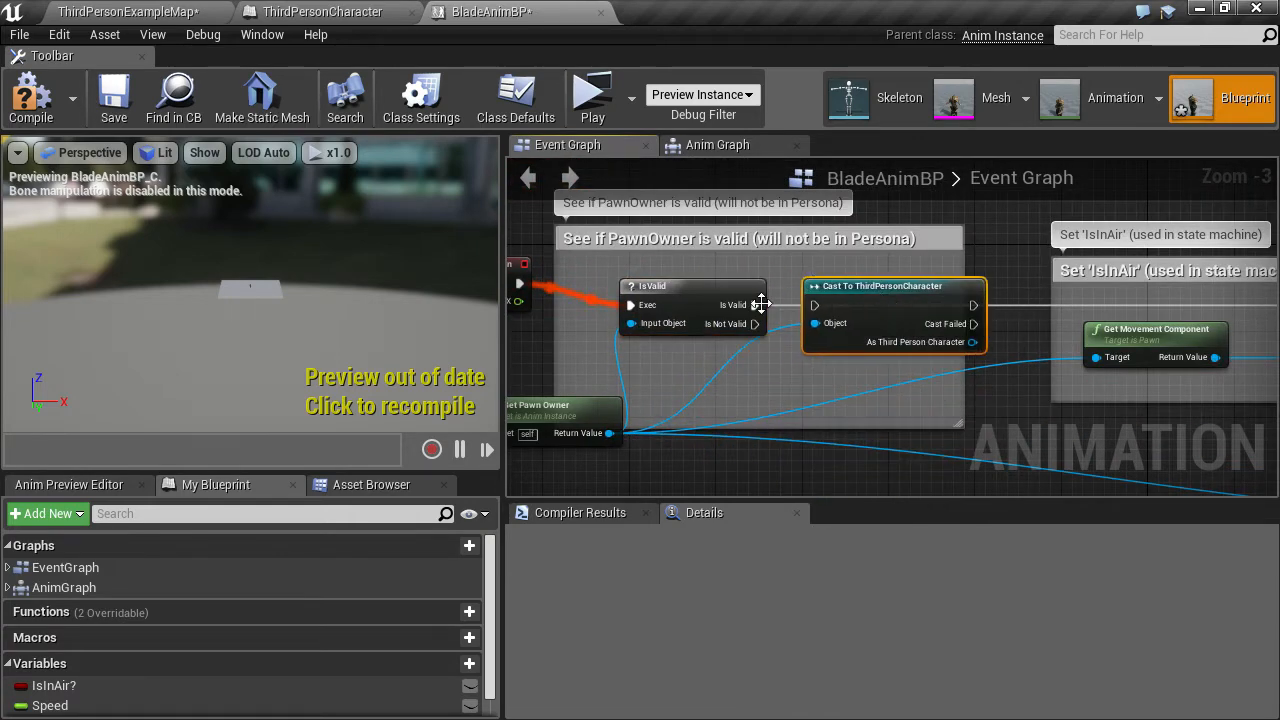
{"action": "left_click_drag", "start_coordinate": [761, 304], "coordinate": [815, 305]}
{"action": "right_click_drag", "start_coordinate": [880, 376], "coordinate": [610, 427]}
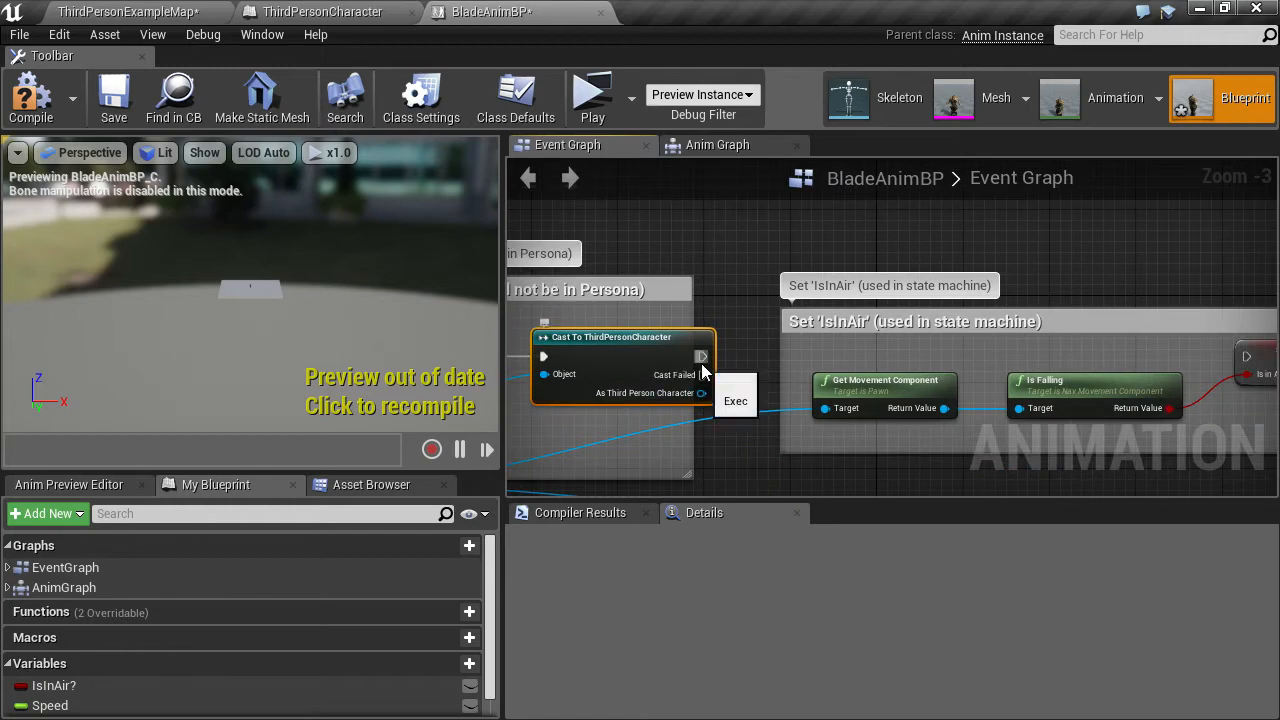
{"action": "left_click_drag", "start_coordinate": [701, 358], "coordinate": [848, 355]}
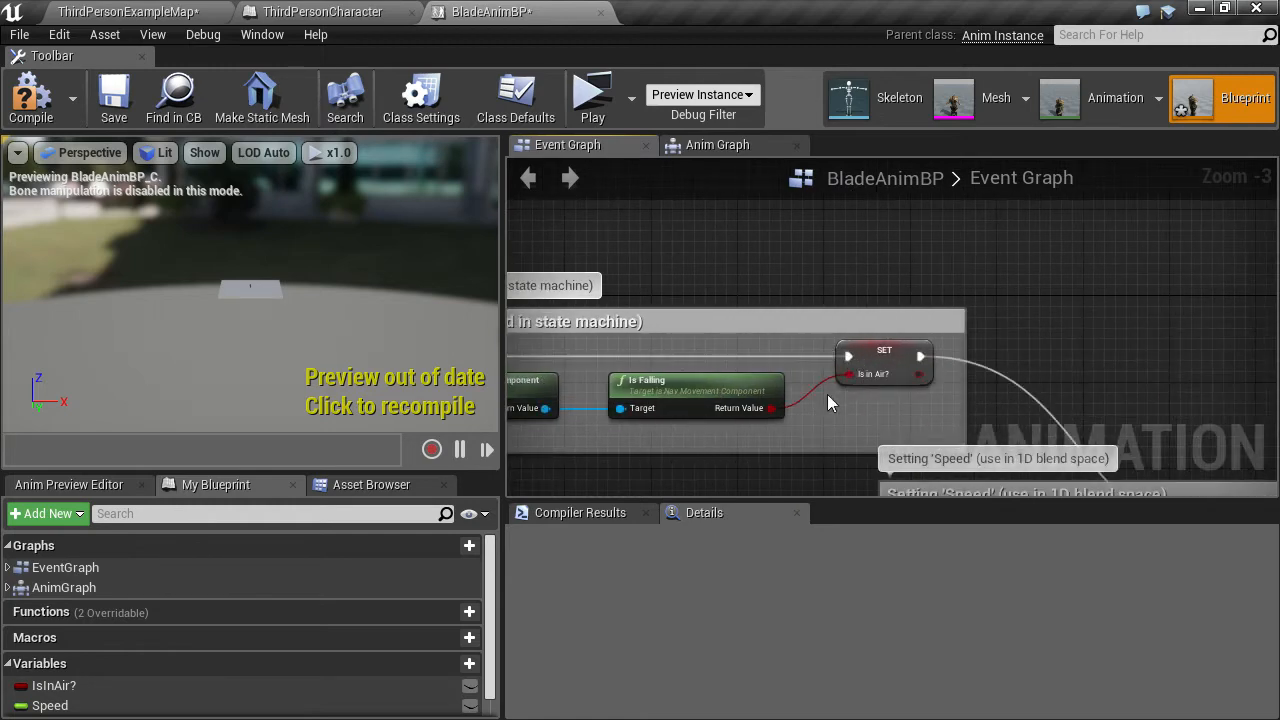
Connect As Third Person Character to the targets of Get Movement Component and Get Velocity
{"action": "right_click_drag", "start_coordinate": [827, 394], "coordinate": [1150, 335]}
{"action": "right_click_drag", "start_coordinate": [704, 374], "coordinate": [683, 333]}
{"action": "scroll", "coordinate": [683, 333], "scroll_direction": "down", "scroll_amount": 1}
{"action": "scroll", "coordinate": [683, 333], "scroll_direction": "up", "scroll_amount": 2}
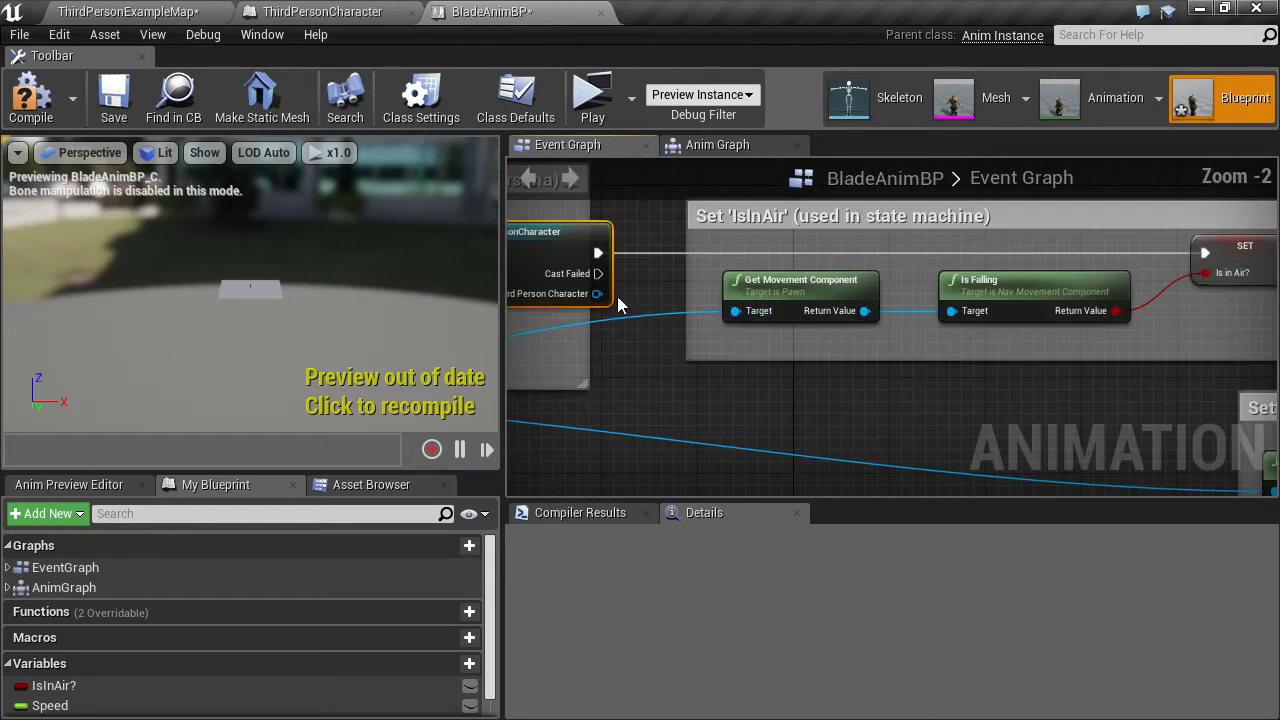
{"action": "left_click_drag", "start_coordinate": [598, 294], "coordinate": [736, 311]}
{"action": "right_click_drag", "start_coordinate": [815, 404], "coordinate": [774, 334]}
{"action": "scroll", "coordinate": [774, 334], "scroll_direction": "down", "scroll_amount": 1}
{"action": "left_click_drag", "start_coordinate": [600, 261], "coordinate": [1146, 410]}
{"action": "scroll", "coordinate": [746, 382], "scroll_direction": "down", "scroll_amount": 3}
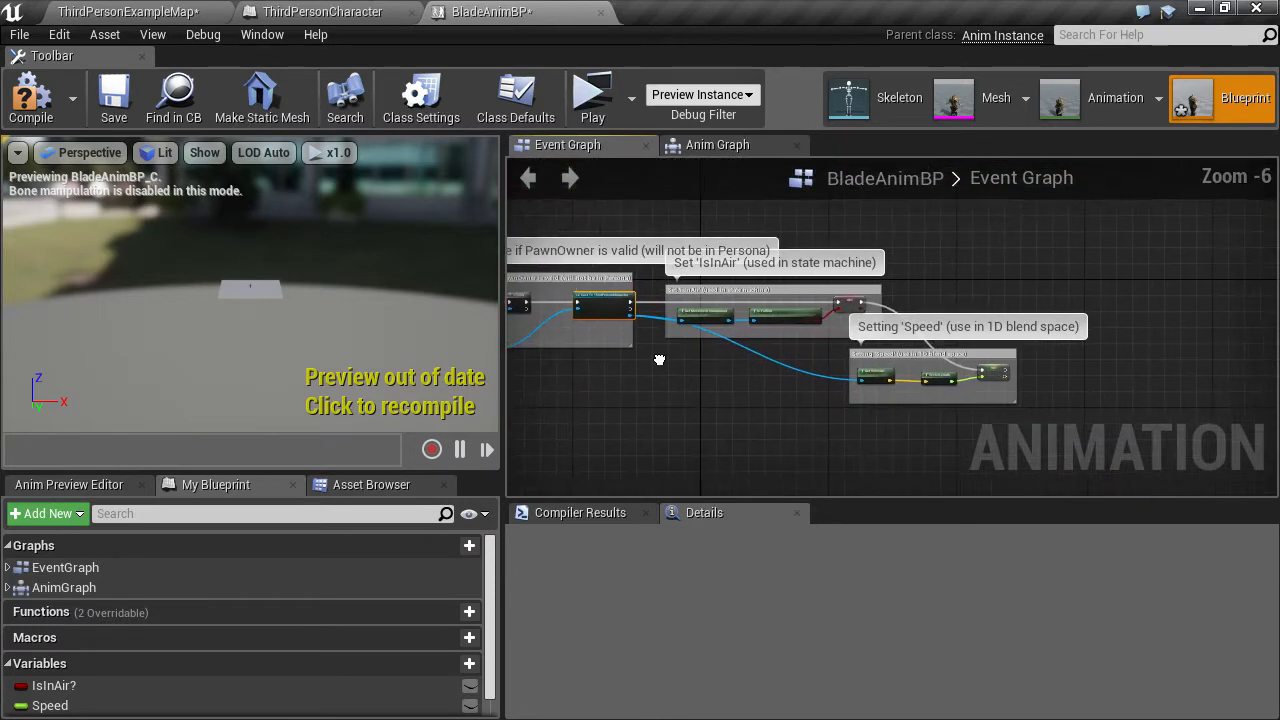
Add a Get Attack node from the cast's As Third Person Character output
{"action": "scroll", "coordinate": [633, 359], "scroll_direction": "up", "scroll_amount": 2}
{"action": "left_click_drag", "start_coordinate": [640, 272], "coordinate": [779, 419]}
{"action": "type", "text": "att"}
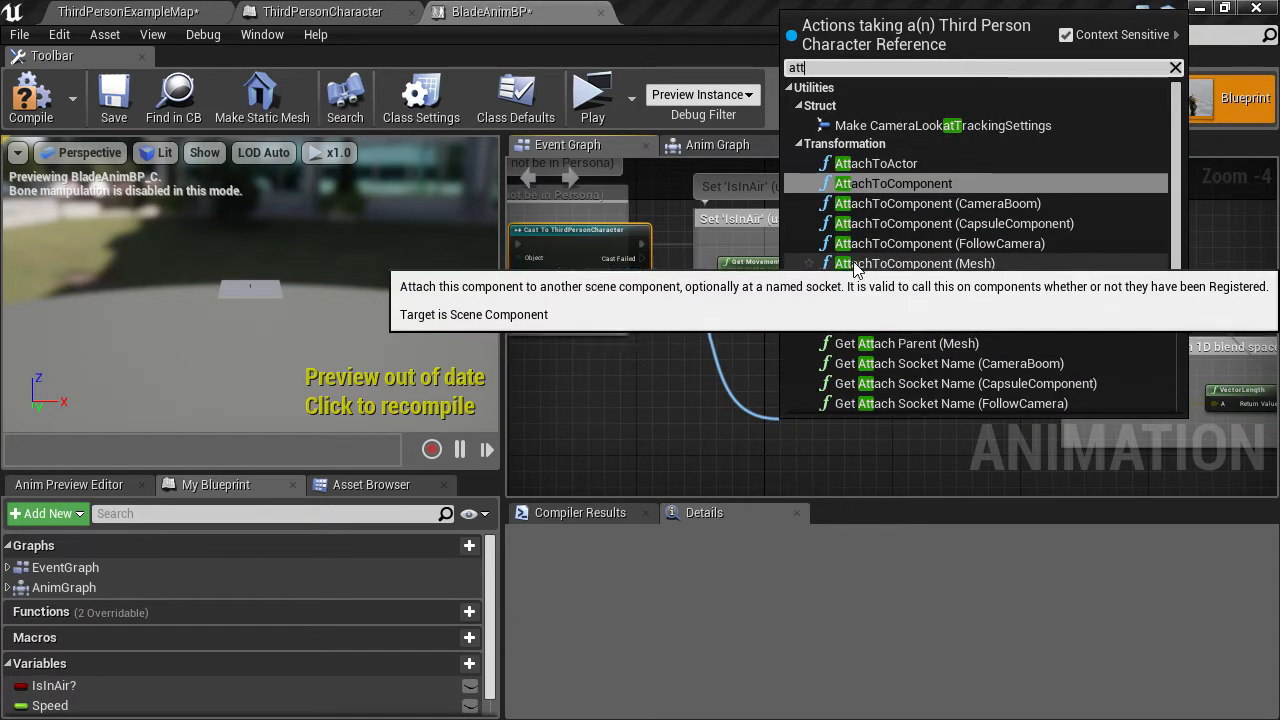
{"action": "type", "text": "ack"}
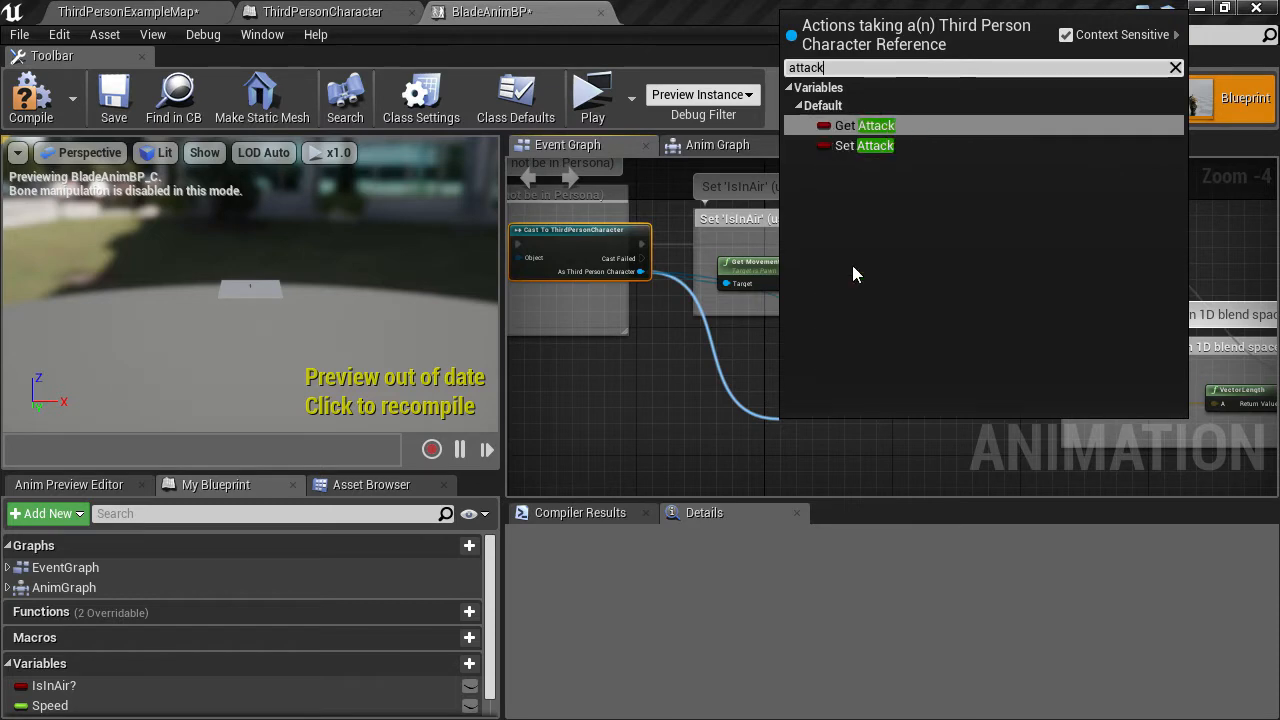
{"action": "key", "text": "Return"}
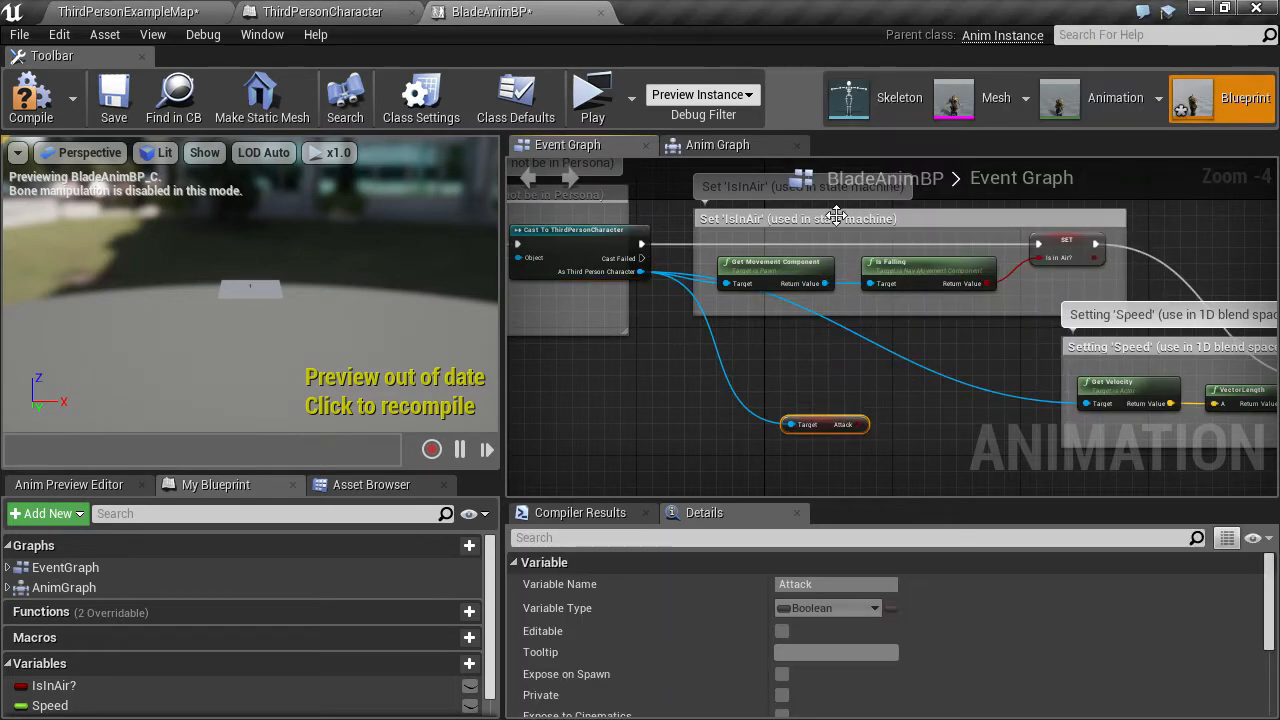
Duplicate the IsInAir? Boolean variable in BladeAnimBP and name the copy Attack
{"action": "right_click", "coordinate": [60, 686]}
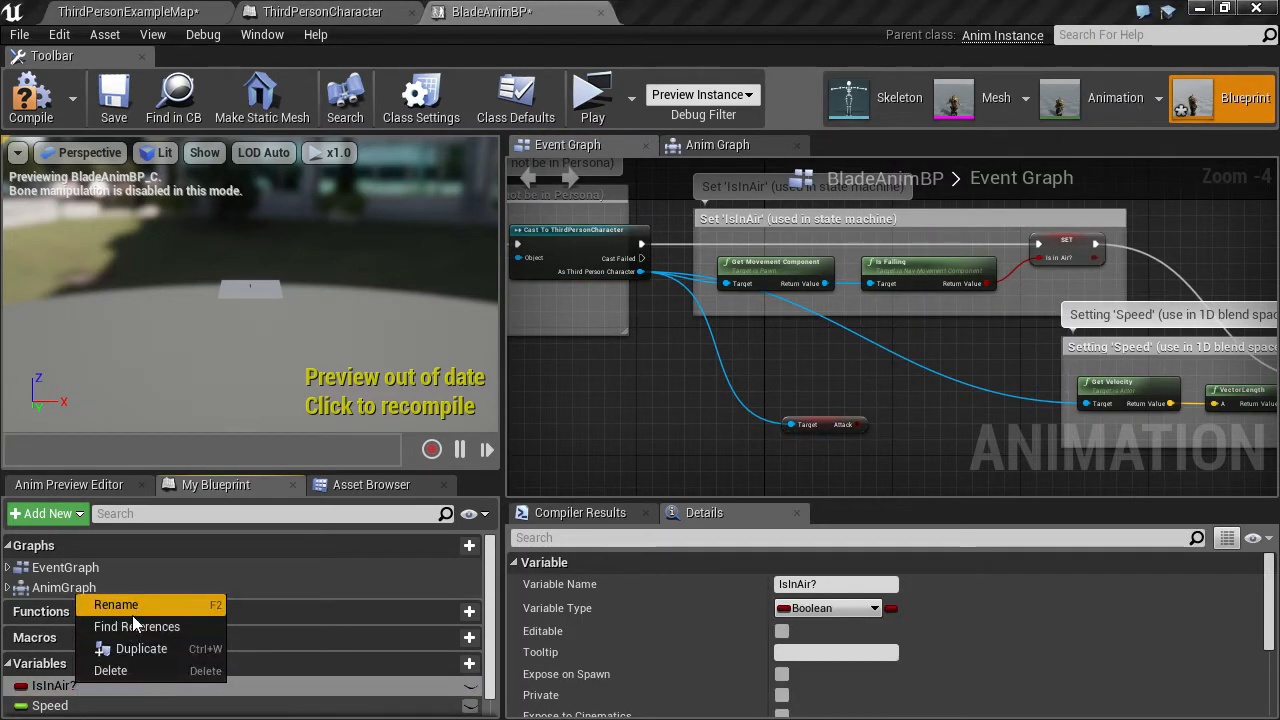
{"action": "left_click", "coordinate": [139, 654]}
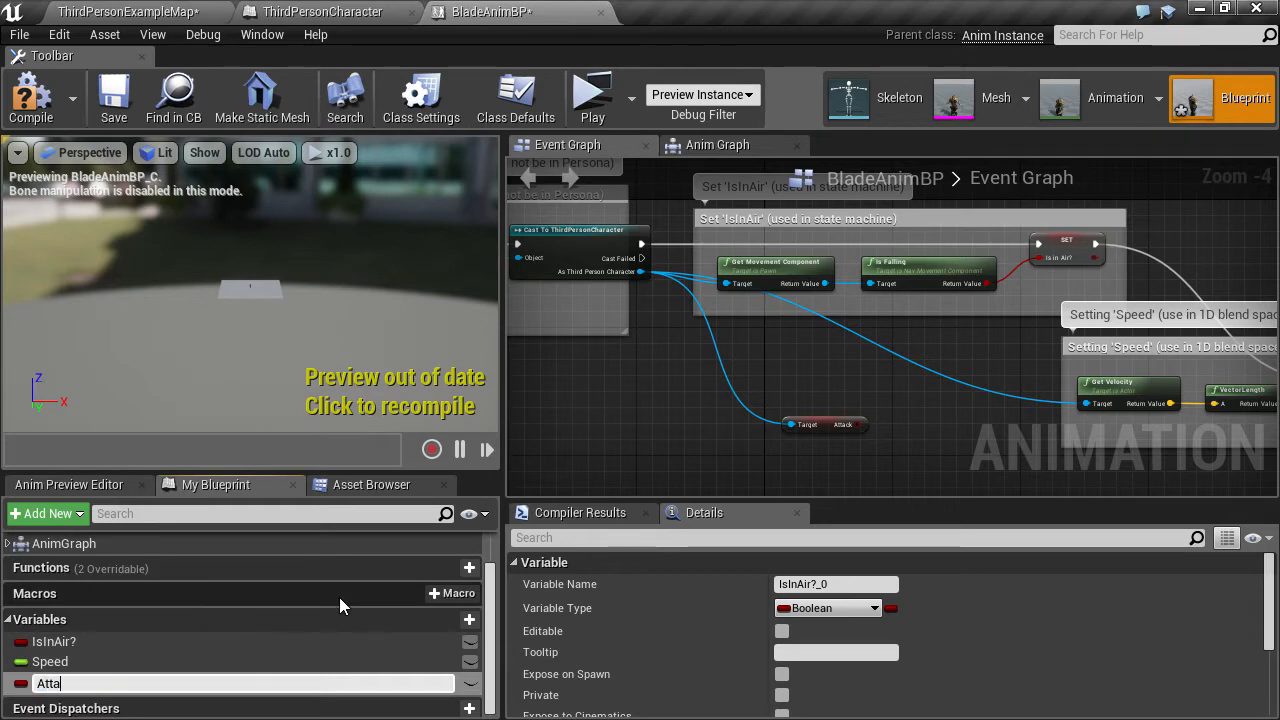
{"action": "key", "text": "Return"}
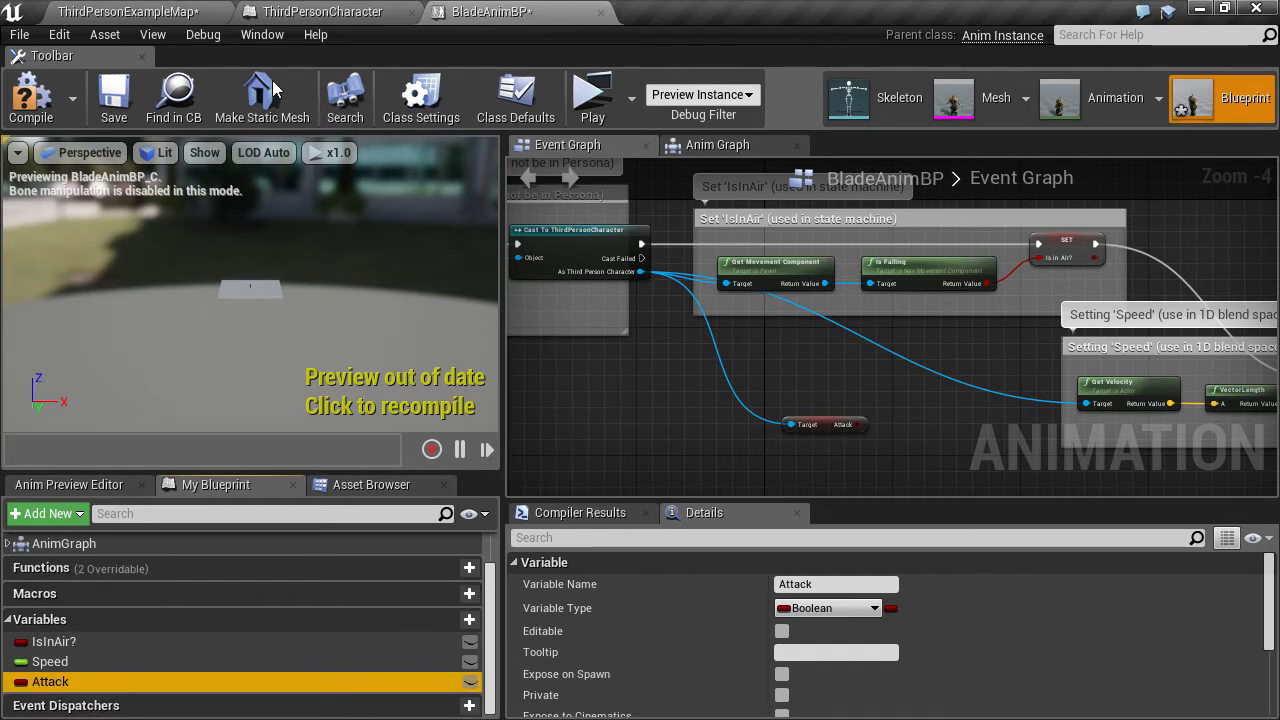
{"action": "right_click_drag", "start_coordinate": [852, 286], "coordinate": [767, 141]}
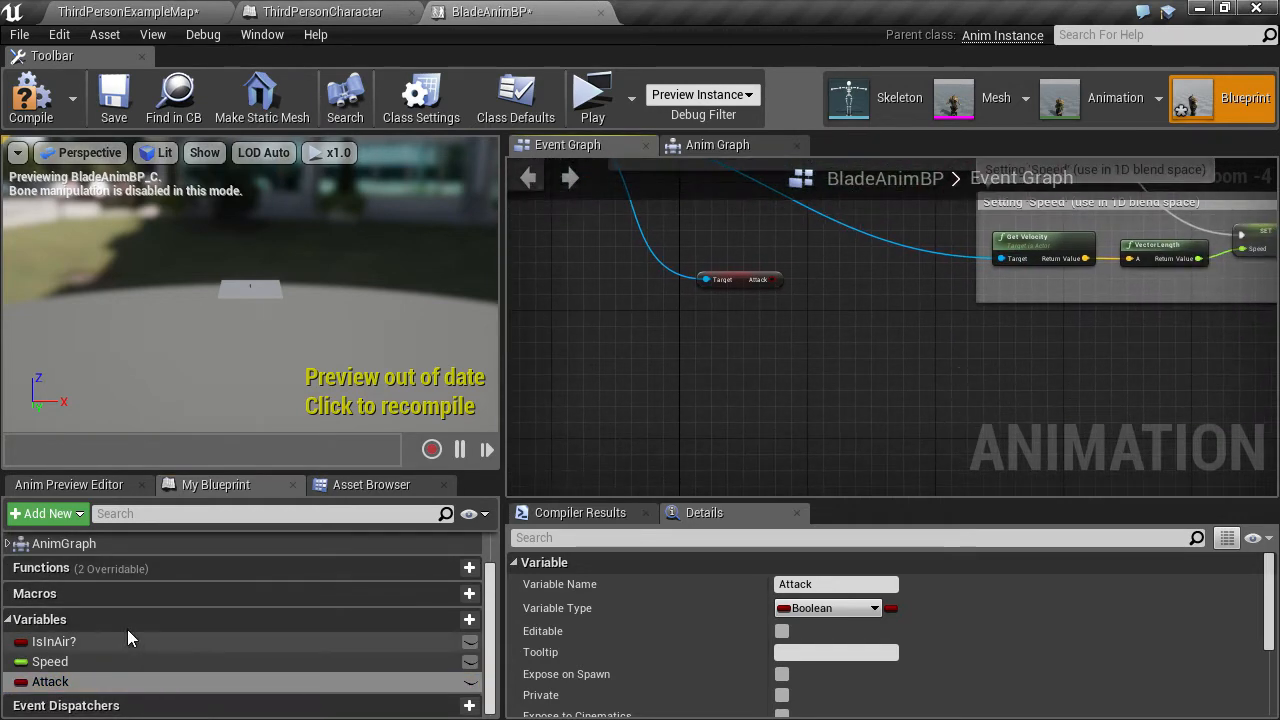
{"action": "scroll", "coordinate": [772, 355], "scroll_direction": "down", "scroll_amount": 2}
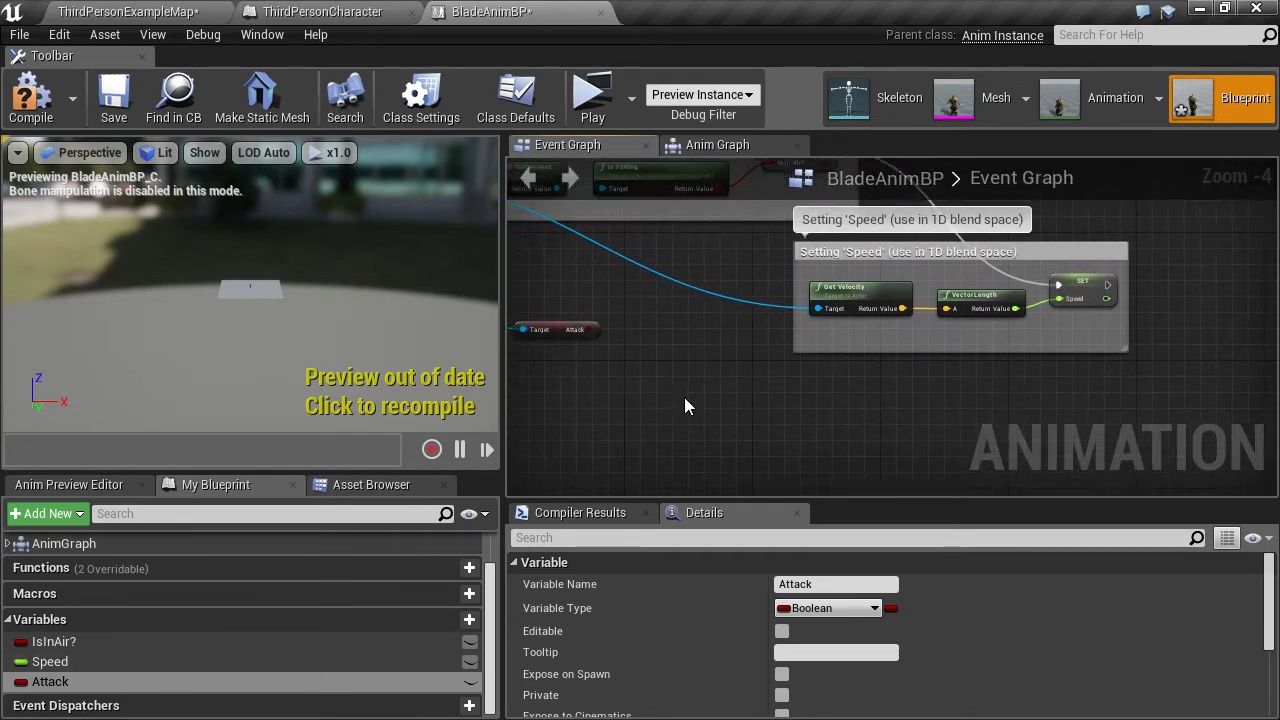
Move the Get Attack node below the 'Setting Speed' comment and add a Set Attack node beside the Set Speed node
{"action": "scroll", "coordinate": [628, 394], "scroll_direction": "up", "scroll_amount": 3}
{"action": "left_click_drag", "start_coordinate": [618, 322], "coordinate": [1026, 430]}
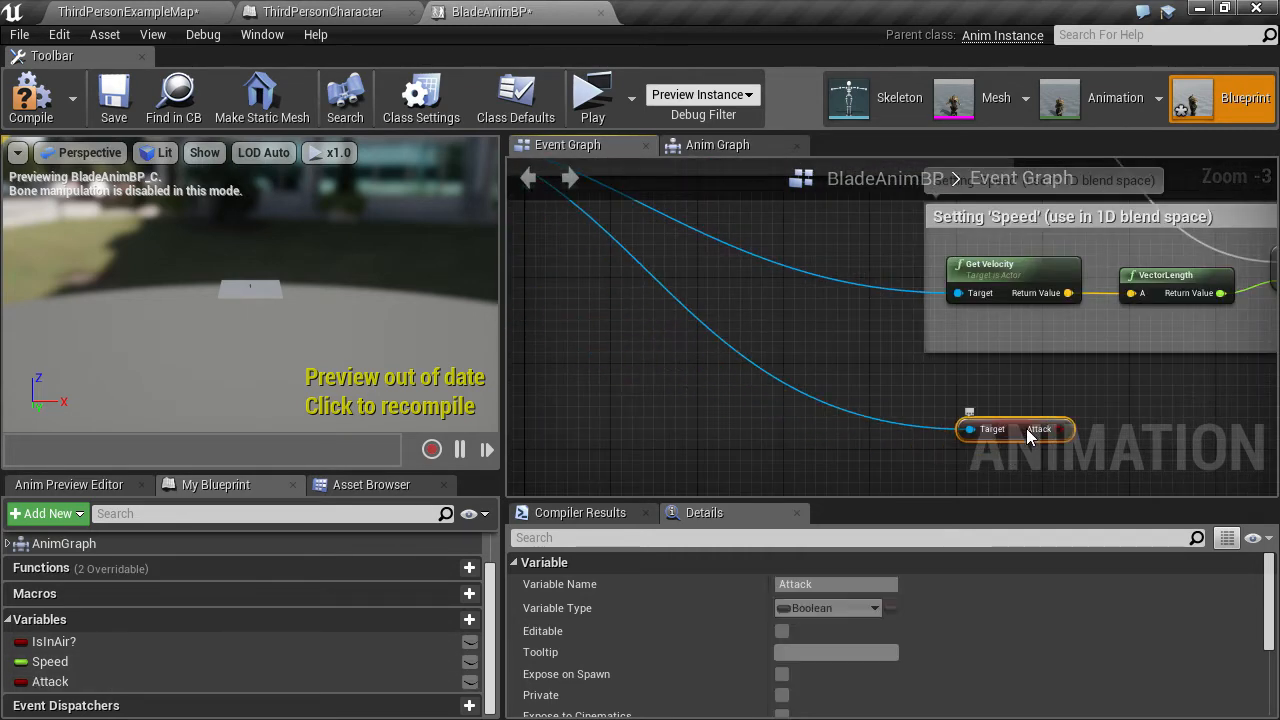
{"action": "right_click_drag", "start_coordinate": [1141, 402], "coordinate": [809, 330]}
{"action": "left_click_drag", "start_coordinate": [50, 681], "coordinate": [1027, 285]}
{"action": "left_click", "coordinate": [1054, 334]}
{"action": "right_click_drag", "start_coordinate": [1054, 334], "coordinate": [880, 374]}
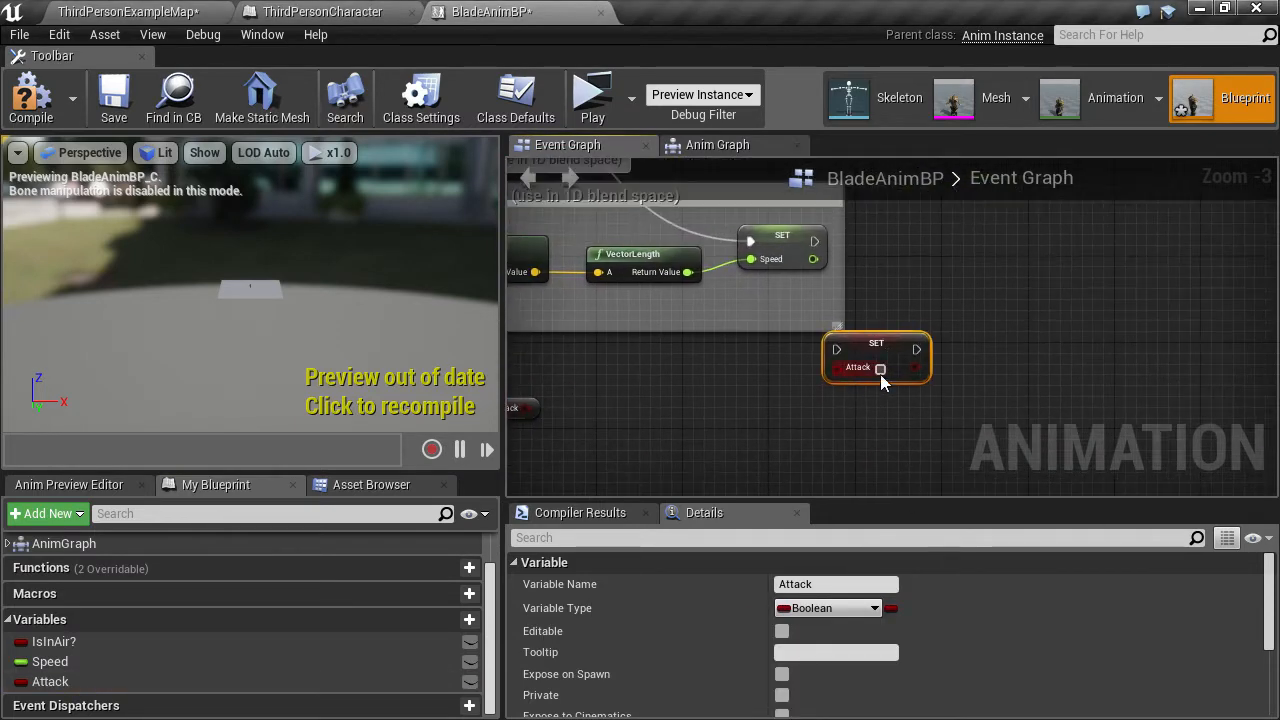
{"action": "left_click_drag", "start_coordinate": [880, 346], "coordinate": [901, 313]}
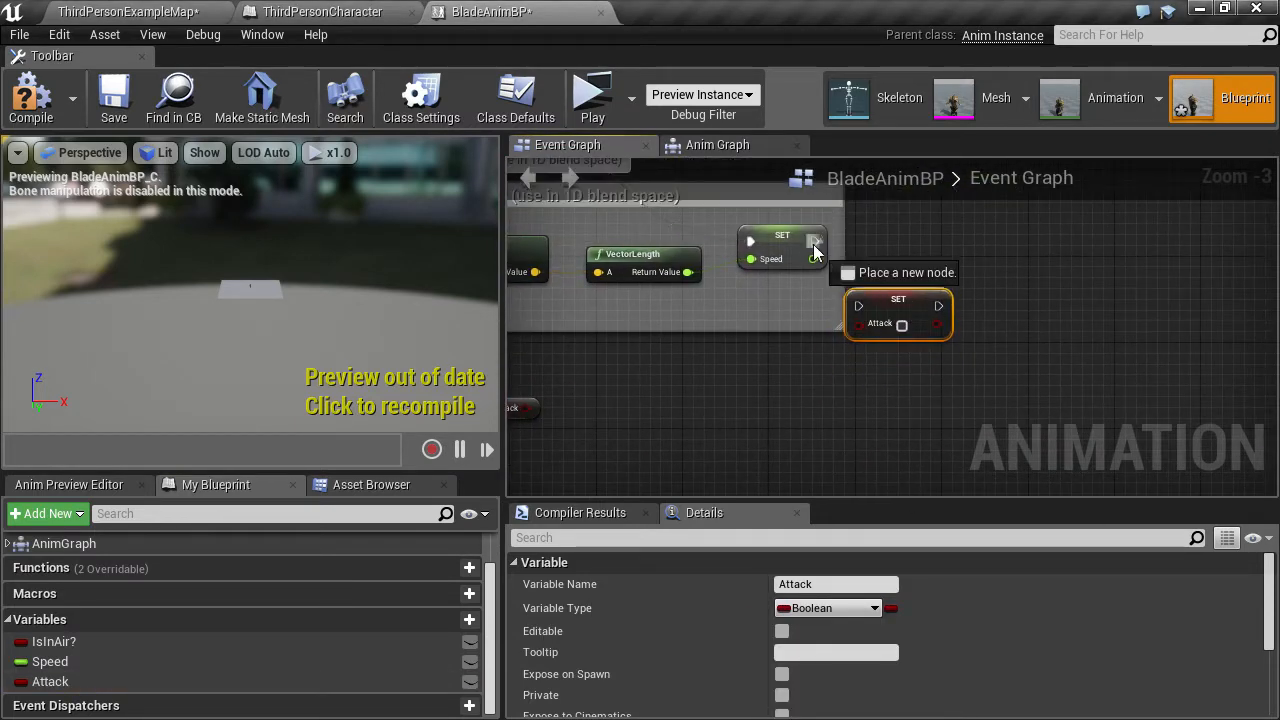
Wire the Set Speed execution output into Set Attack and connect the character's Attack value to its Attack input
{"action": "left_click_drag", "start_coordinate": [815, 250], "coordinate": [857, 306]}
{"action": "right_click_drag", "start_coordinate": [744, 402], "coordinate": [909, 357]}
{"action": "left_click_drag", "start_coordinate": [697, 363], "coordinate": [1021, 290]}
{"action": "left_click", "coordinate": [974, 356]}
{"action": "left_click_drag", "start_coordinate": [639, 368], "coordinate": [759, 319]}
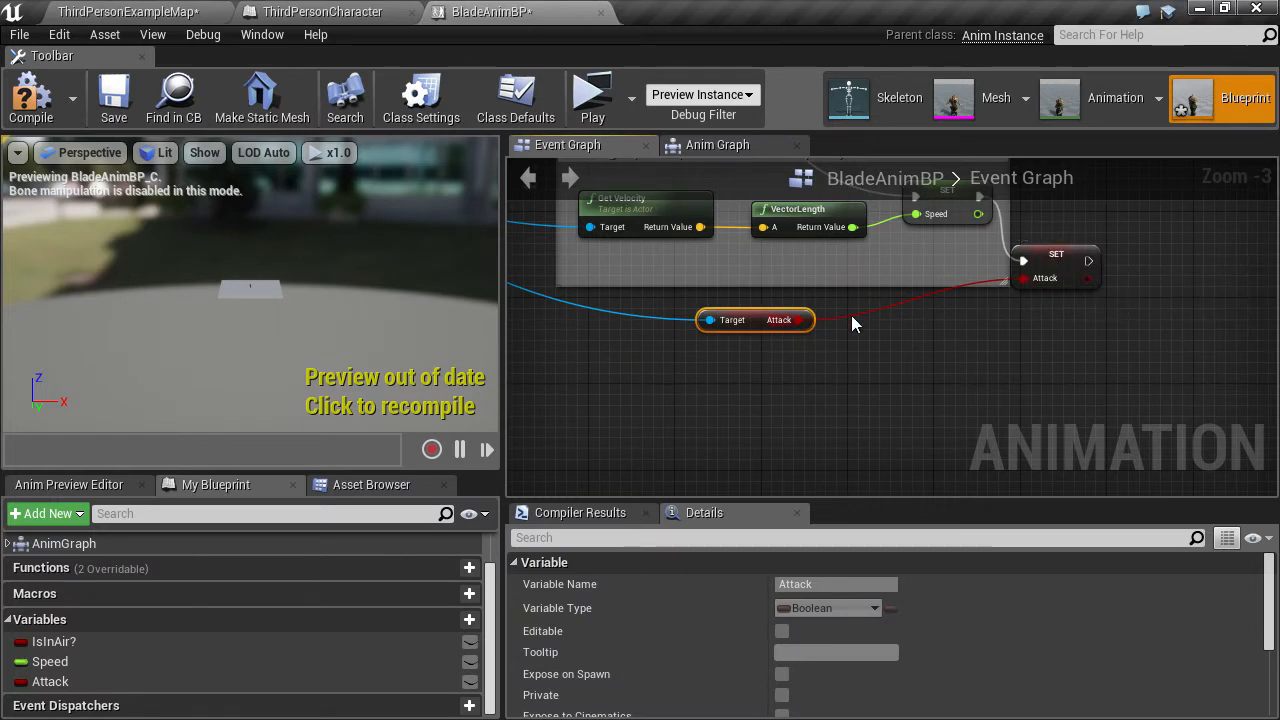
Open the Default state machine in the Anim Graph
{"action": "left_click", "coordinate": [728, 146]}
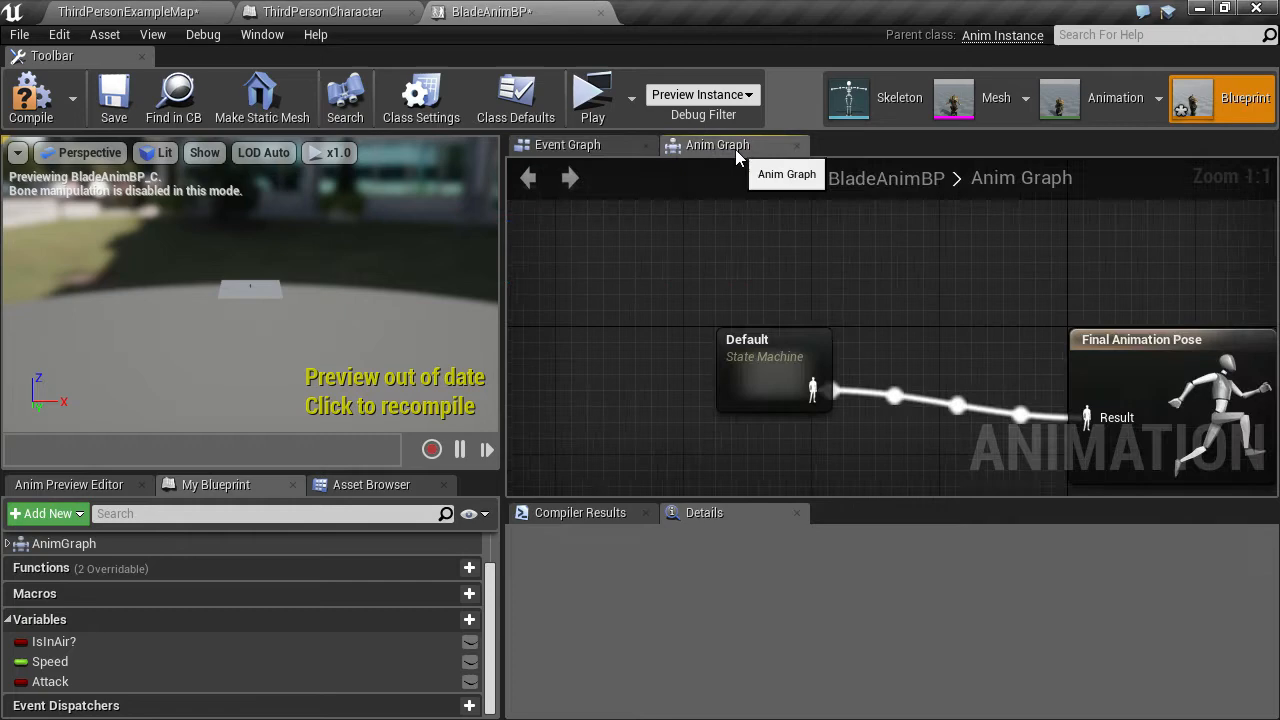
{"action": "double_click", "coordinate": [760, 342]}
{"action": "right_click_drag", "start_coordinate": [740, 403], "coordinate": [680, 415]}
{"action": "scroll", "coordinate": [881, 369], "scroll_direction": "down", "scroll_amount": 2}
{"action": "right_click_drag", "start_coordinate": [881, 369], "coordinate": [691, 353]}
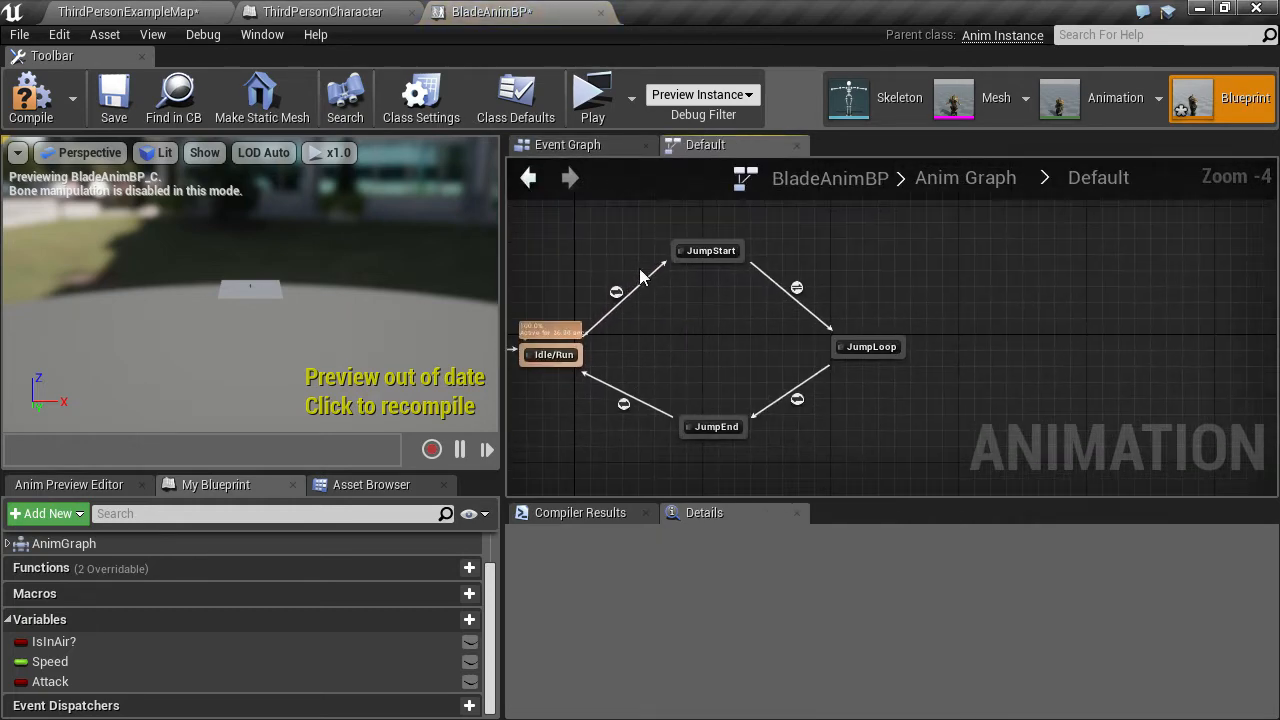
Rearrange the JumpStart, JumpLoop and JumpEnd states above Idle/Run, leaving free space below it
{"action": "left_click_drag", "start_coordinate": [762, 392], "coordinate": [918, 455]}
{"action": "left_click_drag", "start_coordinate": [868, 348], "coordinate": [843, 211]}
{"action": "right_click_drag", "start_coordinate": [794, 328], "coordinate": [857, 391]}
{"action": "scroll", "coordinate": [757, 355], "scroll_direction": "up", "scroll_amount": 1}
{"action": "right_click_drag", "start_coordinate": [787, 281], "coordinate": [803, 383]}
{"action": "left_click_drag", "start_coordinate": [794, 242], "coordinate": [721, 338]}
{"action": "left_click", "coordinate": [746, 399]}
{"action": "right_click_drag", "start_coordinate": [772, 411], "coordinate": [747, 232]}
{"action": "left_click_drag", "start_coordinate": [903, 292], "coordinate": [828, 184]}
{"action": "left_click_drag", "start_coordinate": [691, 418], "coordinate": [722, 321]}
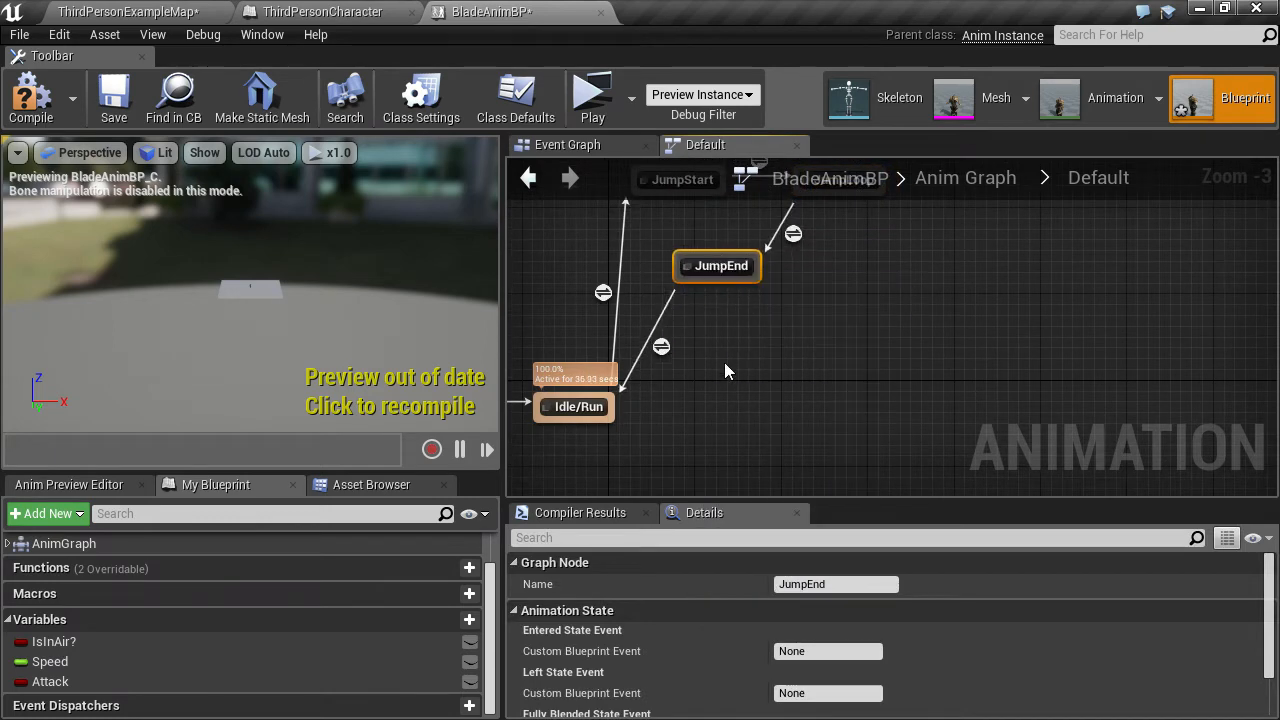
Add a state named Attack below Idle/Run with a transition leading from Idle/Run into it
{"action": "left_click", "coordinate": [724, 362]}
{"action": "right_click_drag", "start_coordinate": [724, 362], "coordinate": [749, 215]}
{"action": "scroll", "coordinate": [668, 363], "scroll_direction": "down", "scroll_amount": 2}
{"action": "scroll", "coordinate": [652, 315], "scroll_direction": "up", "scroll_amount": 3}
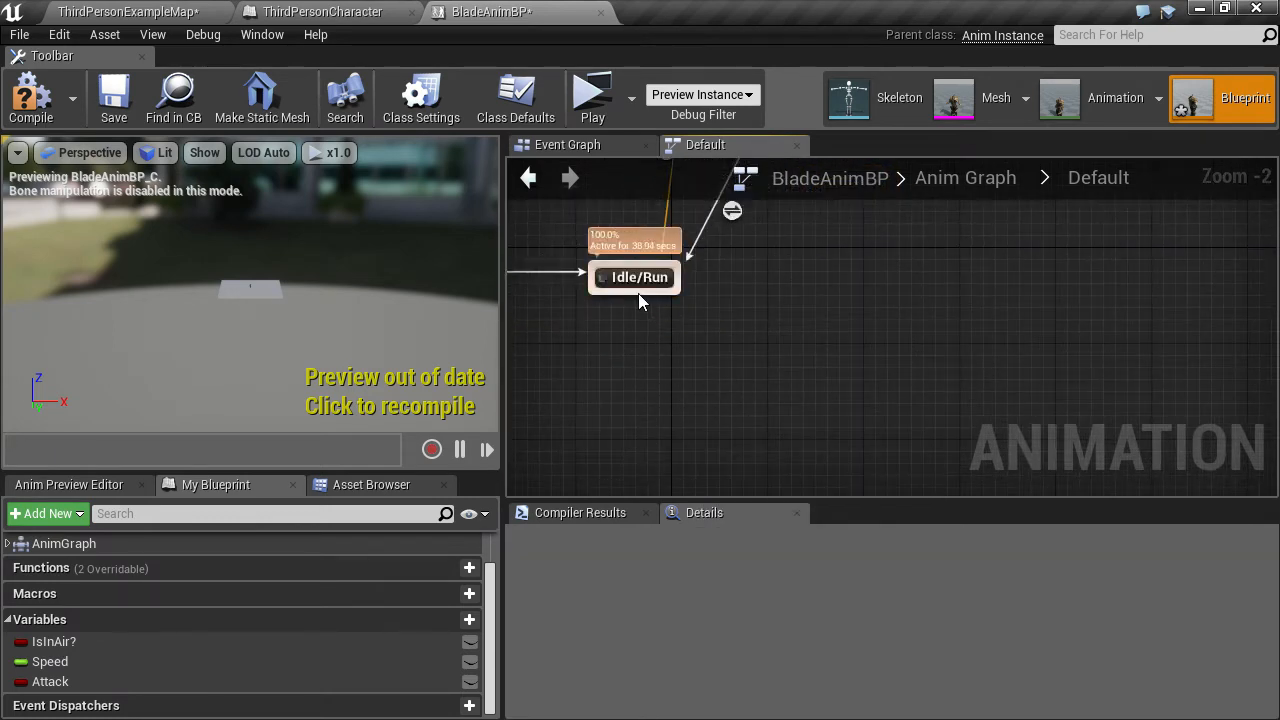
{"action": "left_click_drag", "start_coordinate": [638, 293], "coordinate": [645, 373]}
{"action": "left_click", "coordinate": [682, 364]}
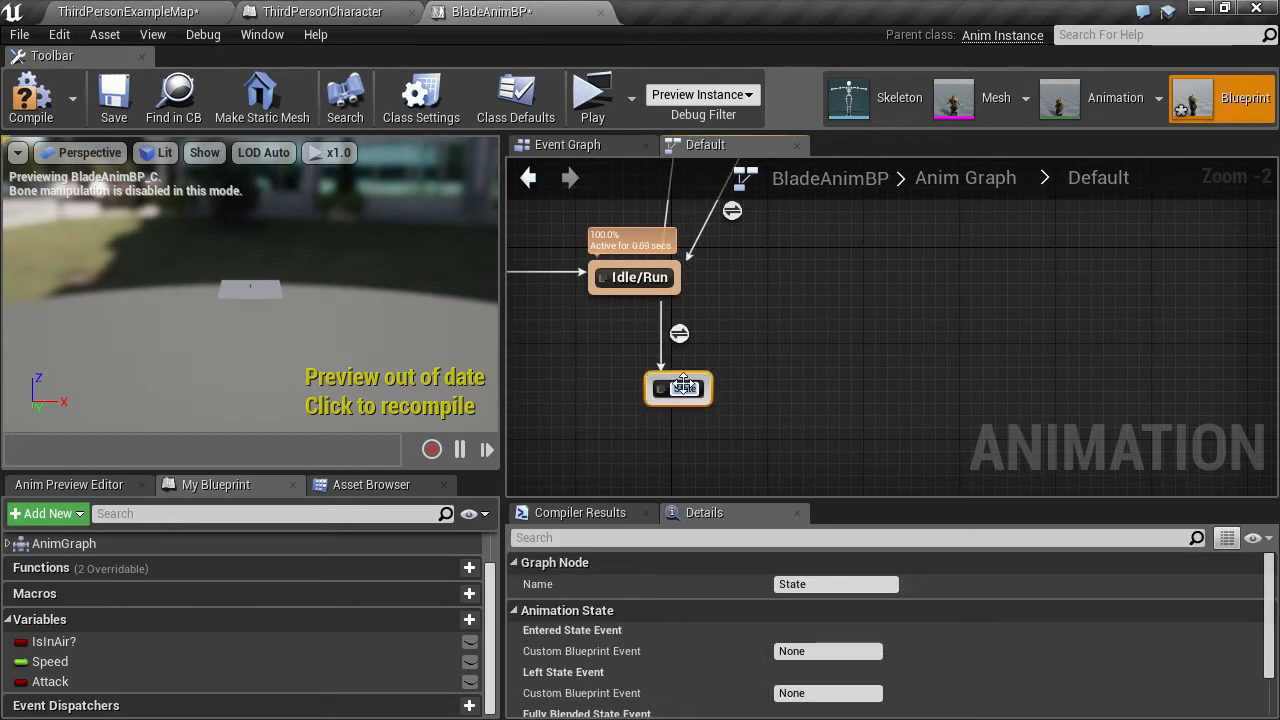
{"action": "type", "text": "Attack"}
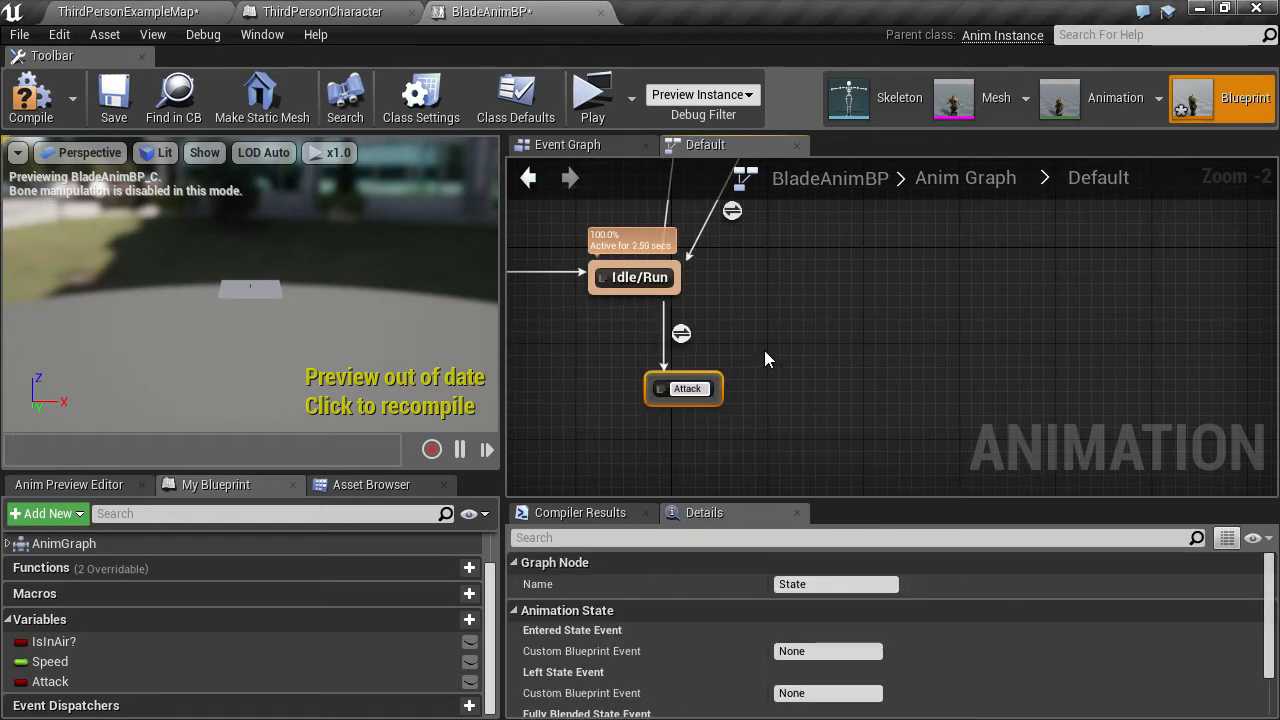
{"action": "key", "text": "Return"}
{"action": "right_click_drag", "start_coordinate": [711, 379], "coordinate": [762, 385]}
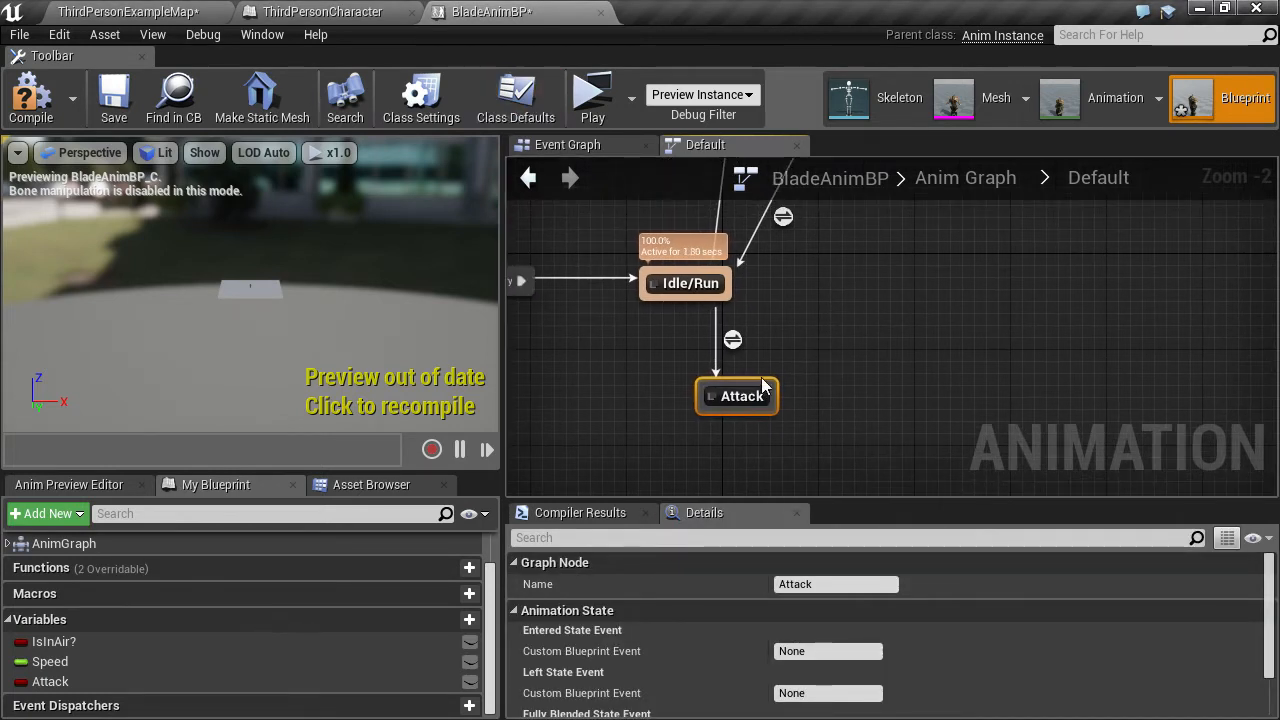
{"action": "scroll", "coordinate": [762, 380], "scroll_direction": "up", "scroll_amount": 2}
{"action": "left_click_drag", "start_coordinate": [730, 415], "coordinate": [710, 425]}
{"action": "left_click_drag", "start_coordinate": [645, 272], "coordinate": [657, 302]}
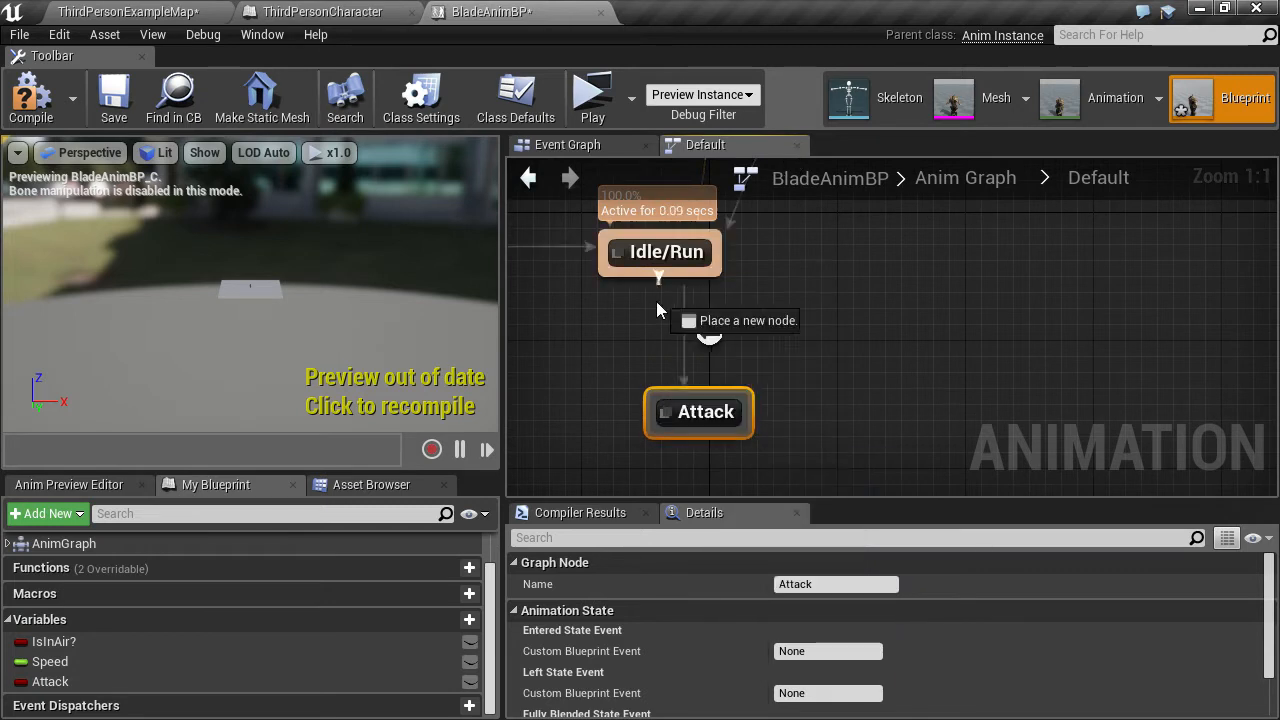
{"action": "left_click_drag", "start_coordinate": [682, 393], "coordinate": [684, 398]}
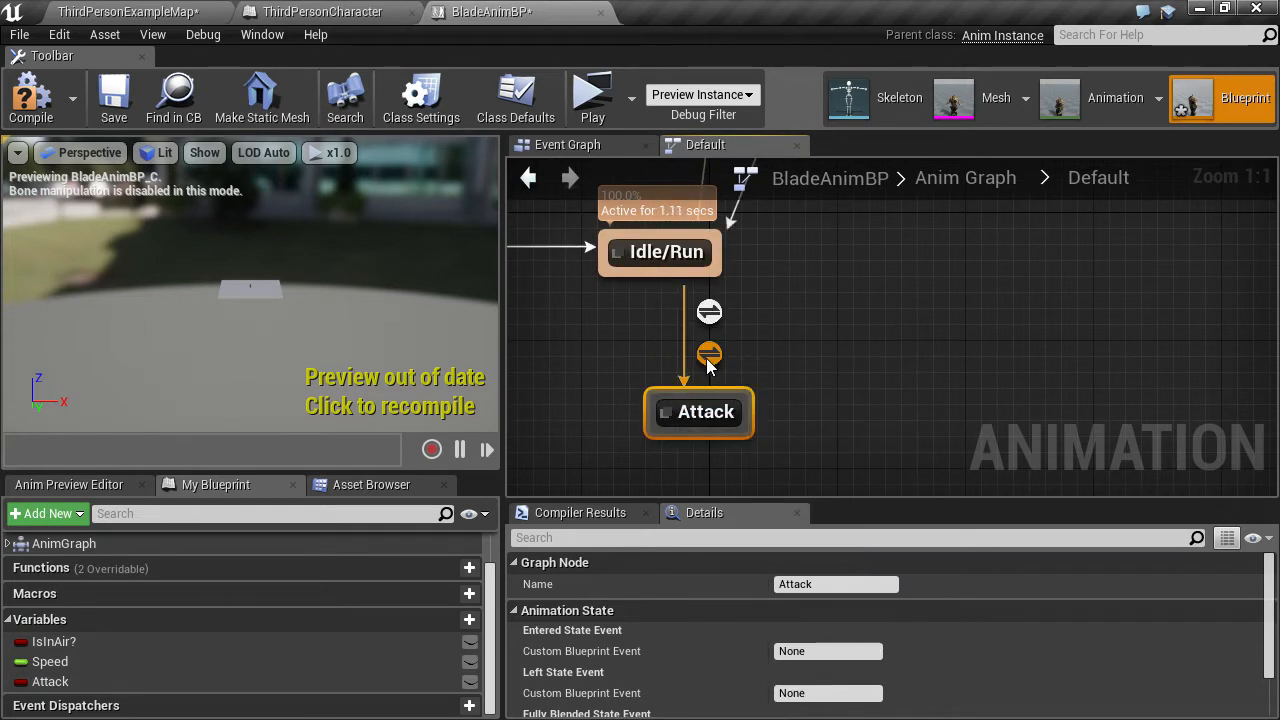
{"action": "left_click", "coordinate": [707, 356]}
{"action": "key", "text": "Delete"}
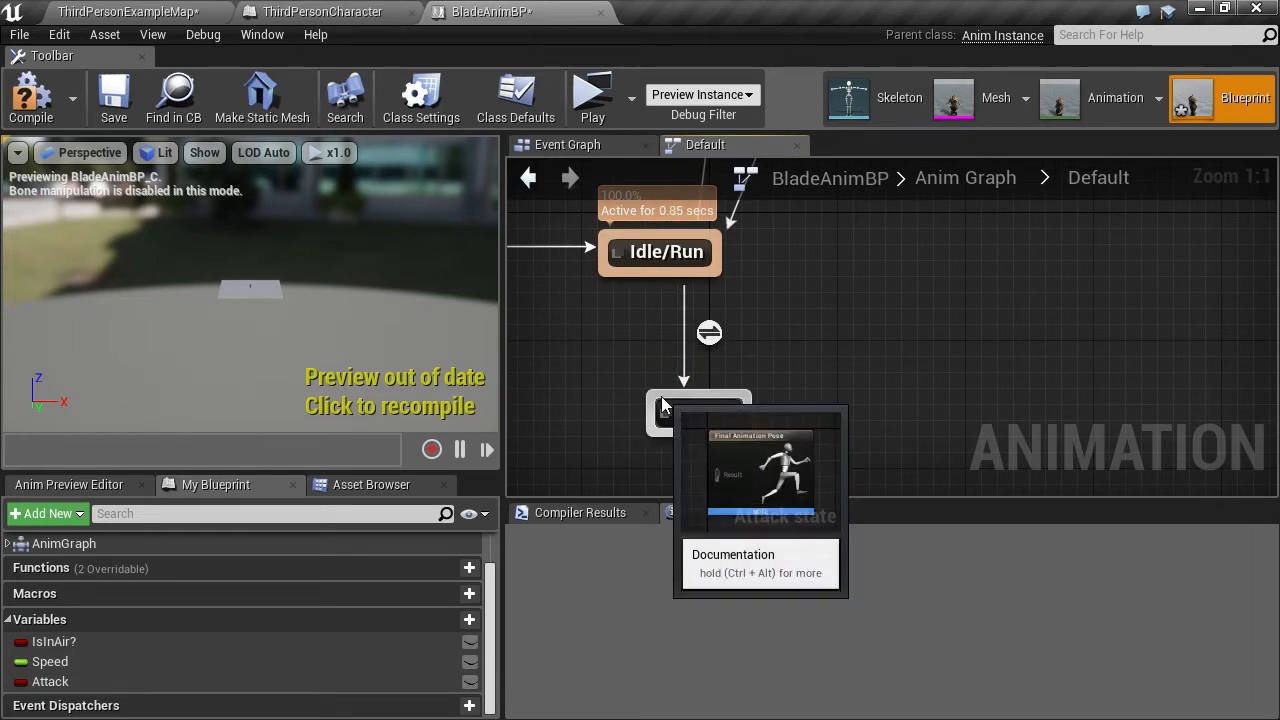
Add a return transition from Attack to Idle/Run, and feed the Attack variable into the Idle/Run to Attack rule's Can Enter Transition
{"action": "left_click_drag", "start_coordinate": [661, 396], "coordinate": [676, 272]}
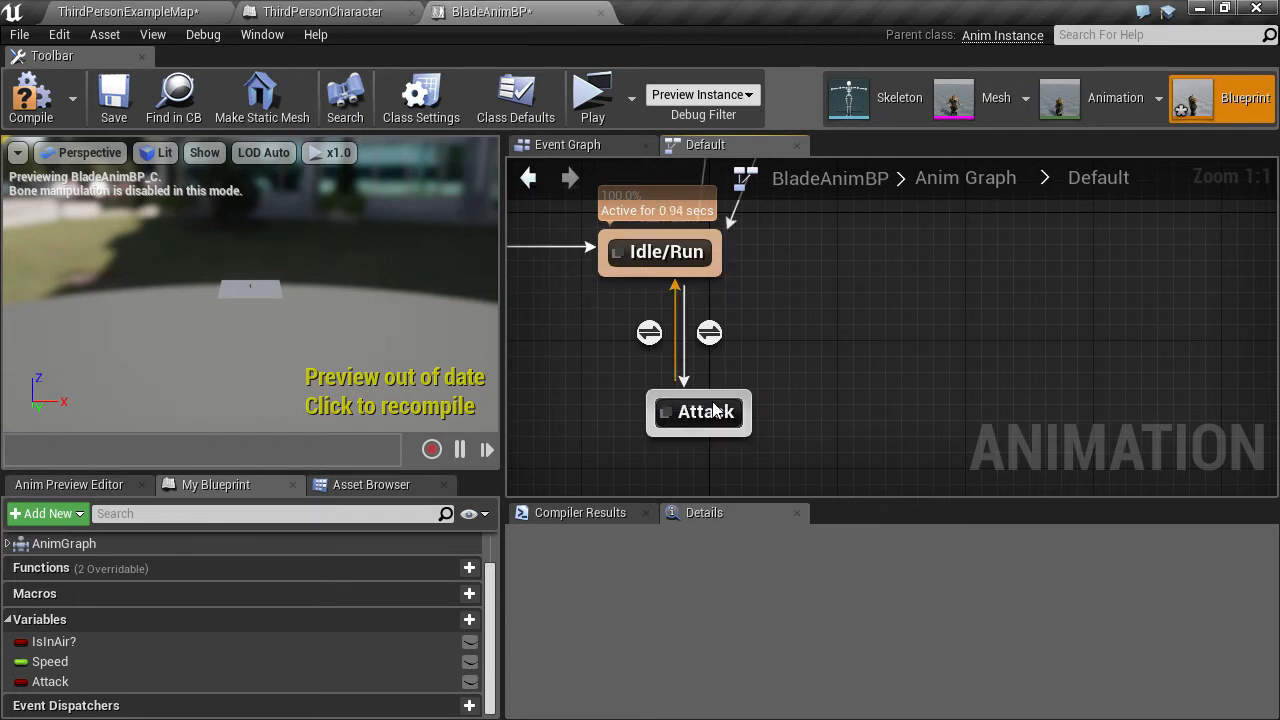
{"action": "double_click", "coordinate": [709, 333]}
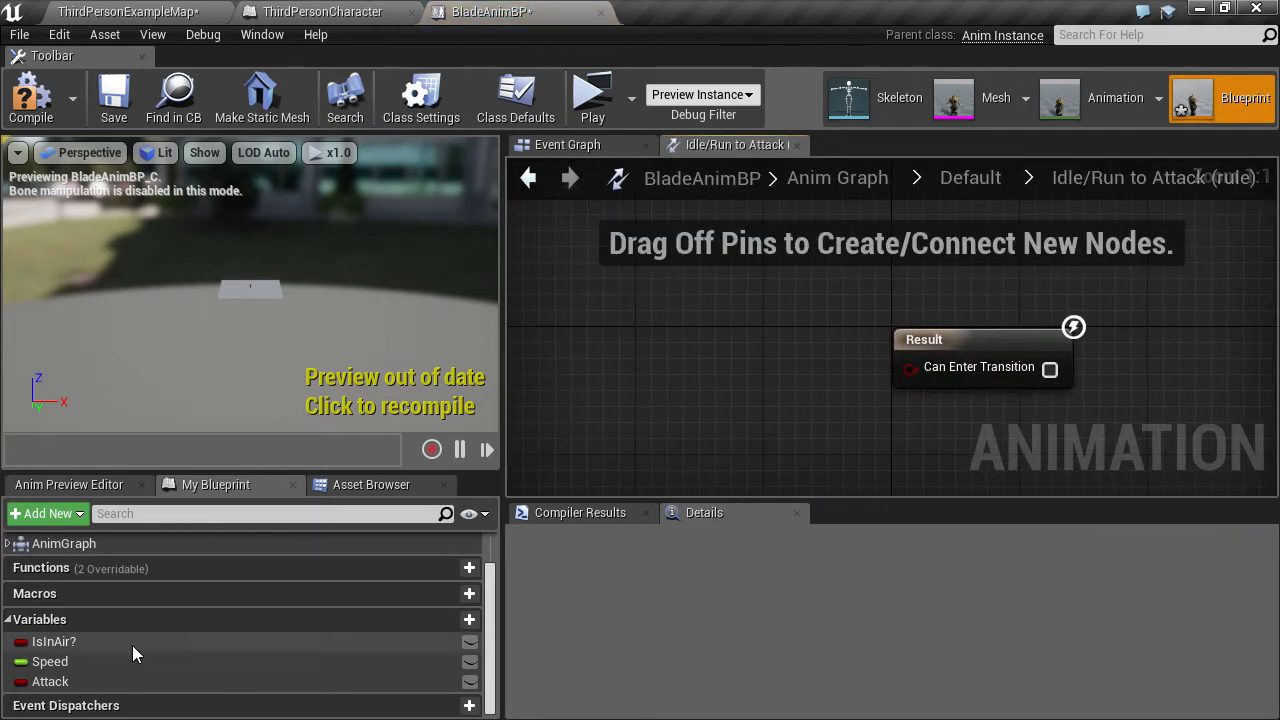
{"action": "left_click_drag", "start_coordinate": [50, 681], "coordinate": [849, 404], "text": "ctrl"}
{"action": "left_click_drag", "start_coordinate": [907, 374], "coordinate": [908, 371], "text": "ctrl"}
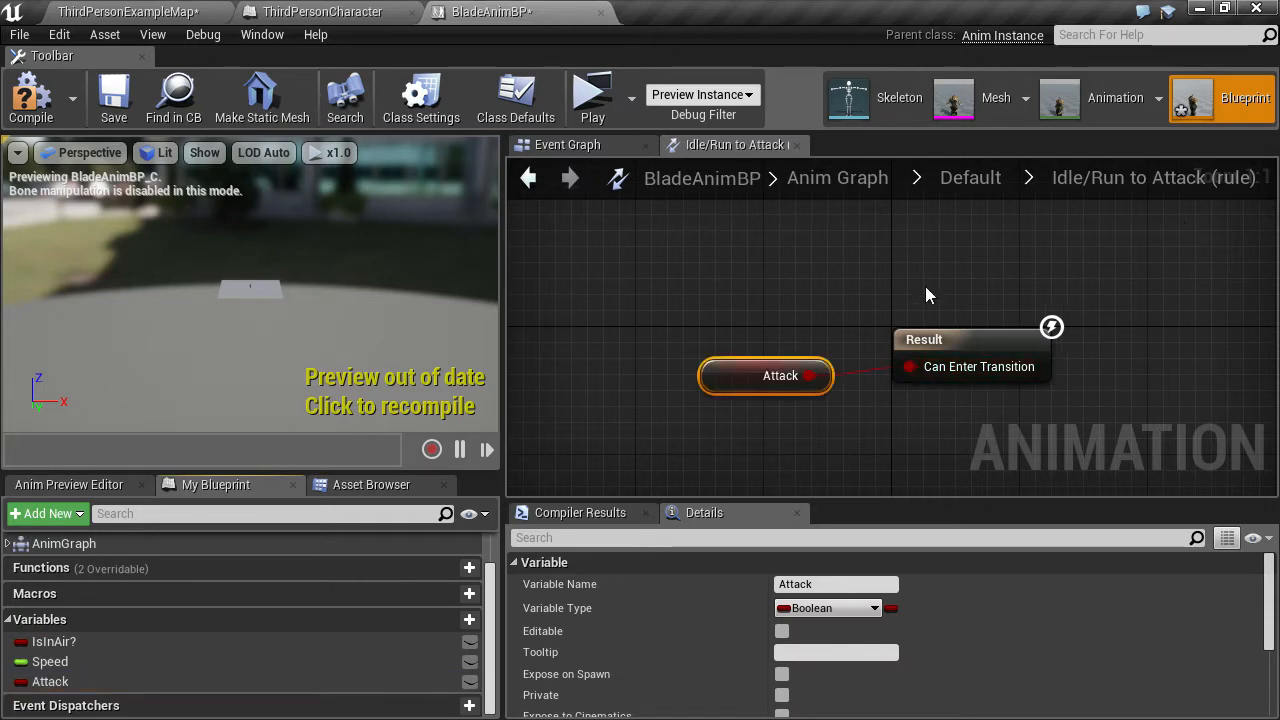
In the Attack to Idle/Run transition rule, get the Attack variable and feed it into a NOT Boolean node
{"action": "left_click", "coordinate": [965, 178]}
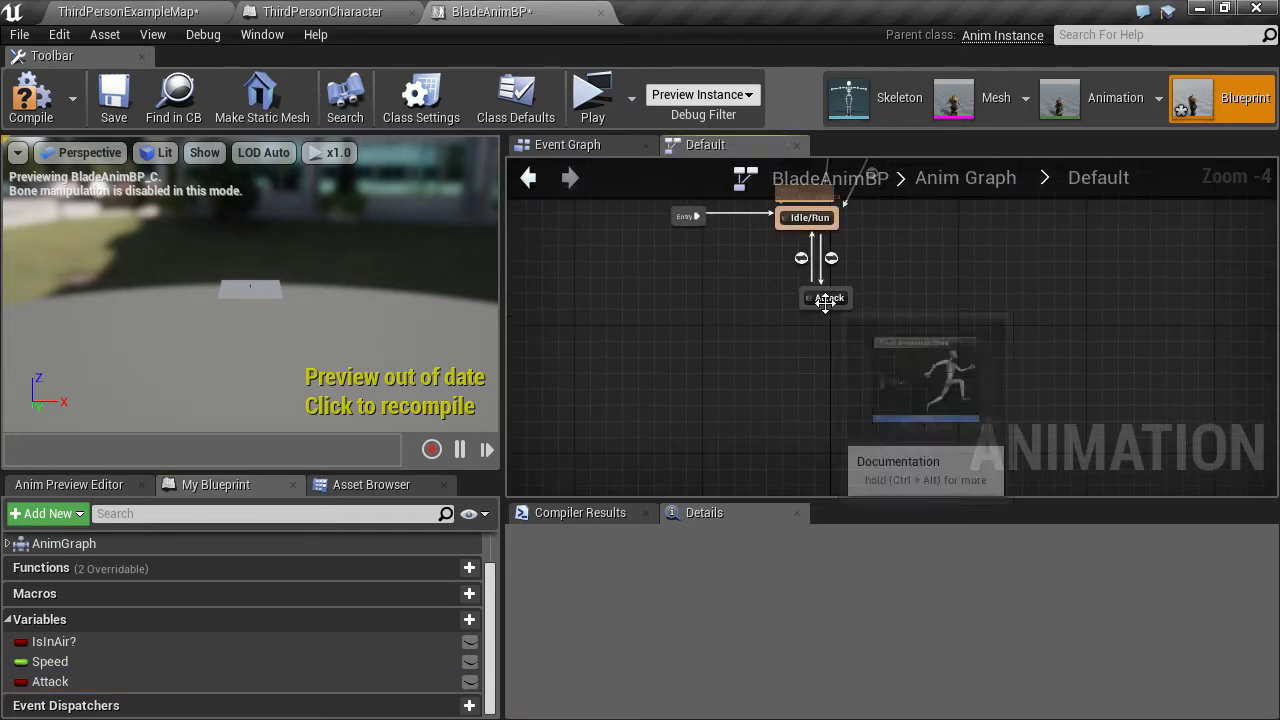
{"action": "scroll", "coordinate": [764, 386], "scroll_direction": "up", "scroll_amount": 3}
{"action": "double_click", "coordinate": [740, 352]}
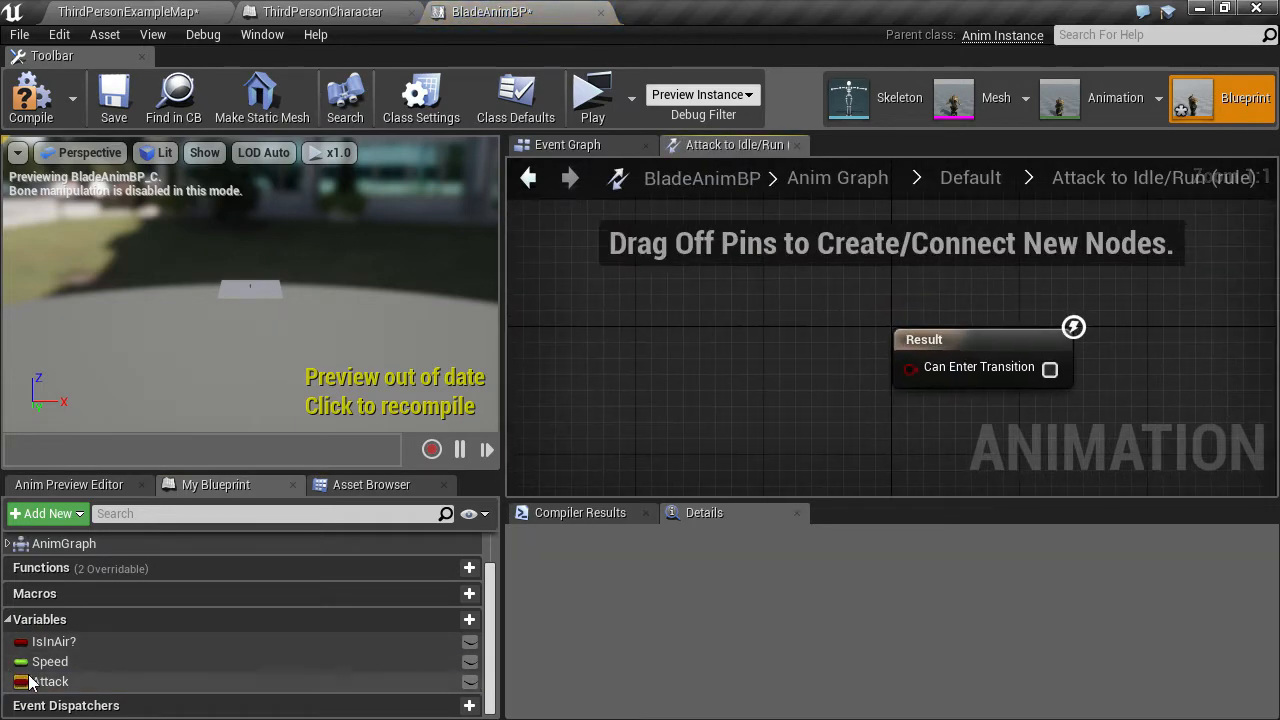
{"action": "left_click_drag", "start_coordinate": [50, 681], "coordinate": [606, 340]}
{"action": "left_click", "coordinate": [689, 368]}
{"action": "type", "text": "not"}
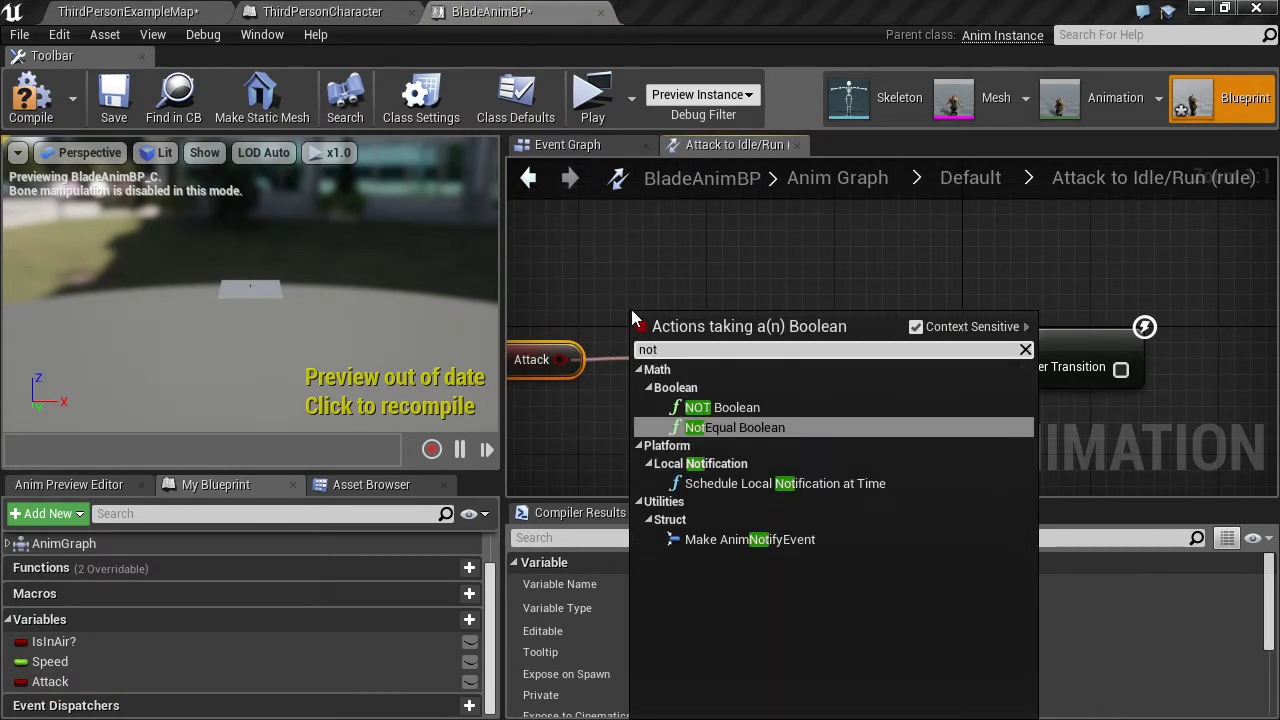
{"action": "left_click", "coordinate": [752, 407]}
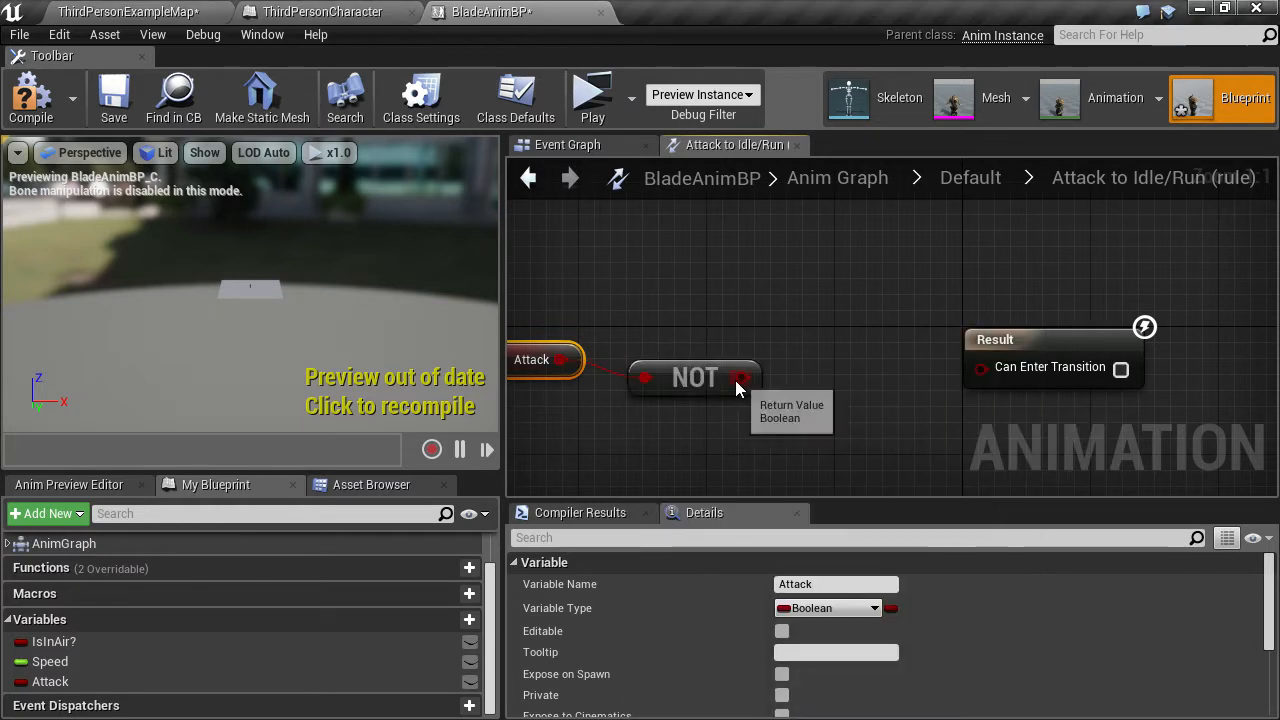
Connect the NOT output to Can Enter Transition and line up the Attack and NOT nodes with the Result node
{"action": "left_click_drag", "start_coordinate": [739, 378], "coordinate": [981, 382]}
{"action": "left_click_drag", "start_coordinate": [713, 380], "coordinate": [856, 365]}
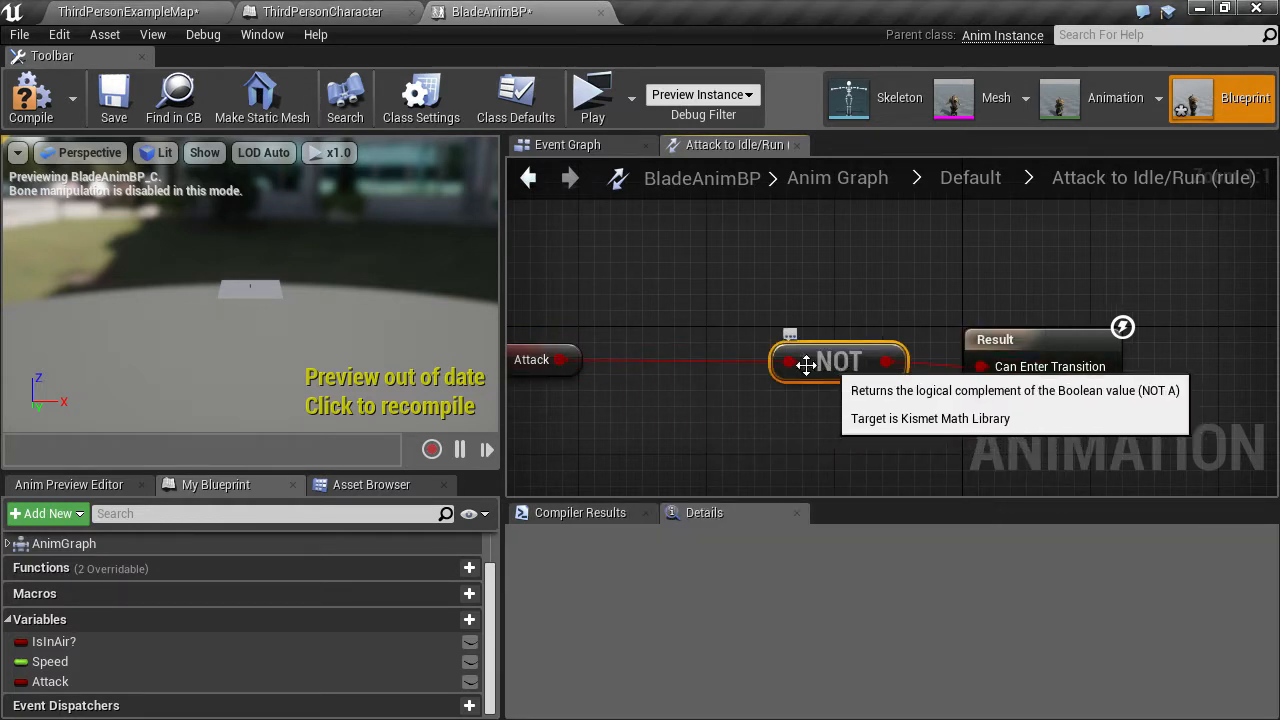
{"action": "right_click_drag", "start_coordinate": [665, 393], "coordinate": [791, 407]}
{"action": "left_click_drag", "start_coordinate": [604, 385], "coordinate": [731, 383]}
{"action": "left_click", "coordinate": [929, 264]}
{"action": "right_click_drag", "start_coordinate": [1033, 251], "coordinate": [927, 218]}
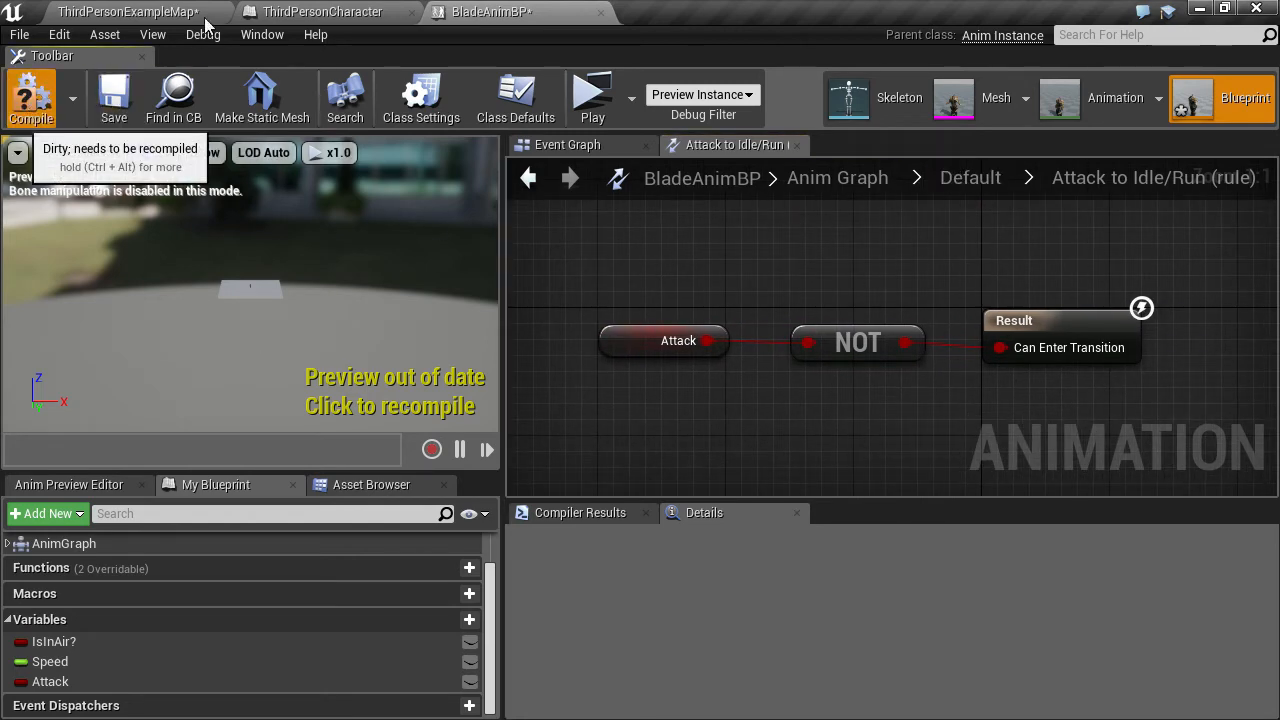
In the level editor's Content folder, duplicate the ThirdPersonJump_Start animation and name the copy Attack
{"action": "left_click", "coordinate": [173, 11]}
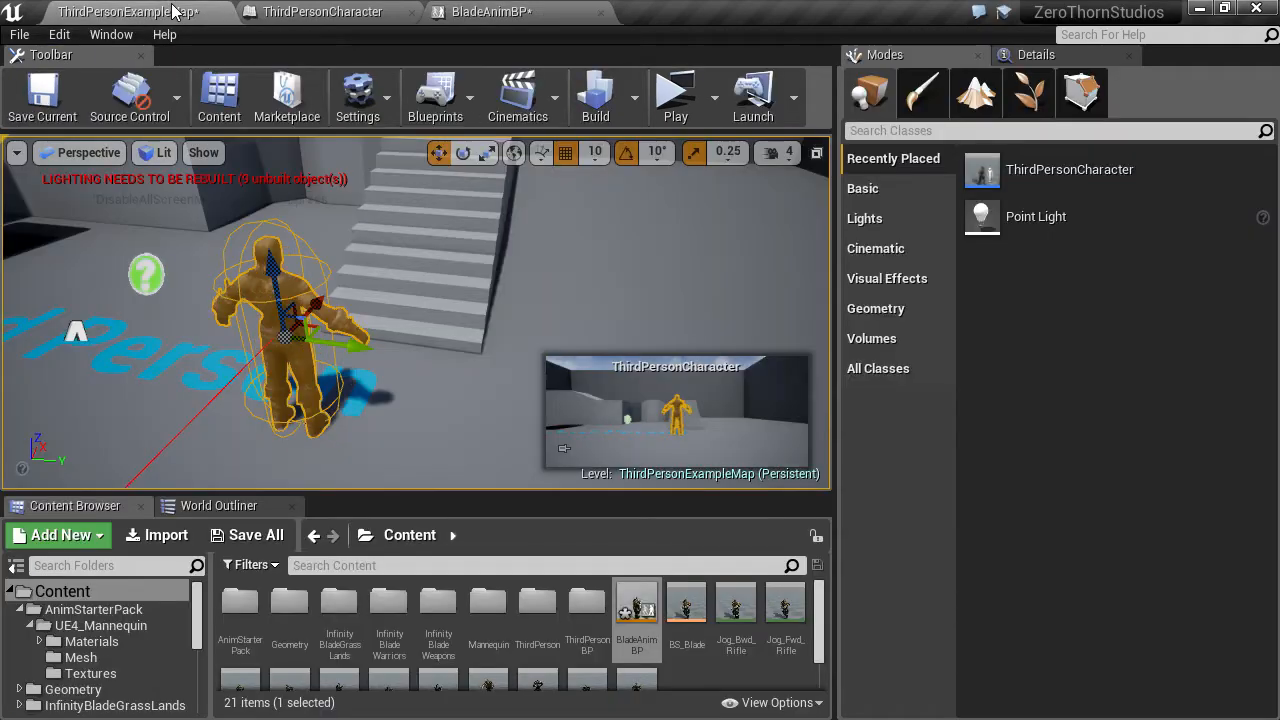
{"action": "scroll", "coordinate": [729, 676], "scroll_direction": "down", "scroll_amount": 2}
{"action": "left_click", "coordinate": [718, 656]}
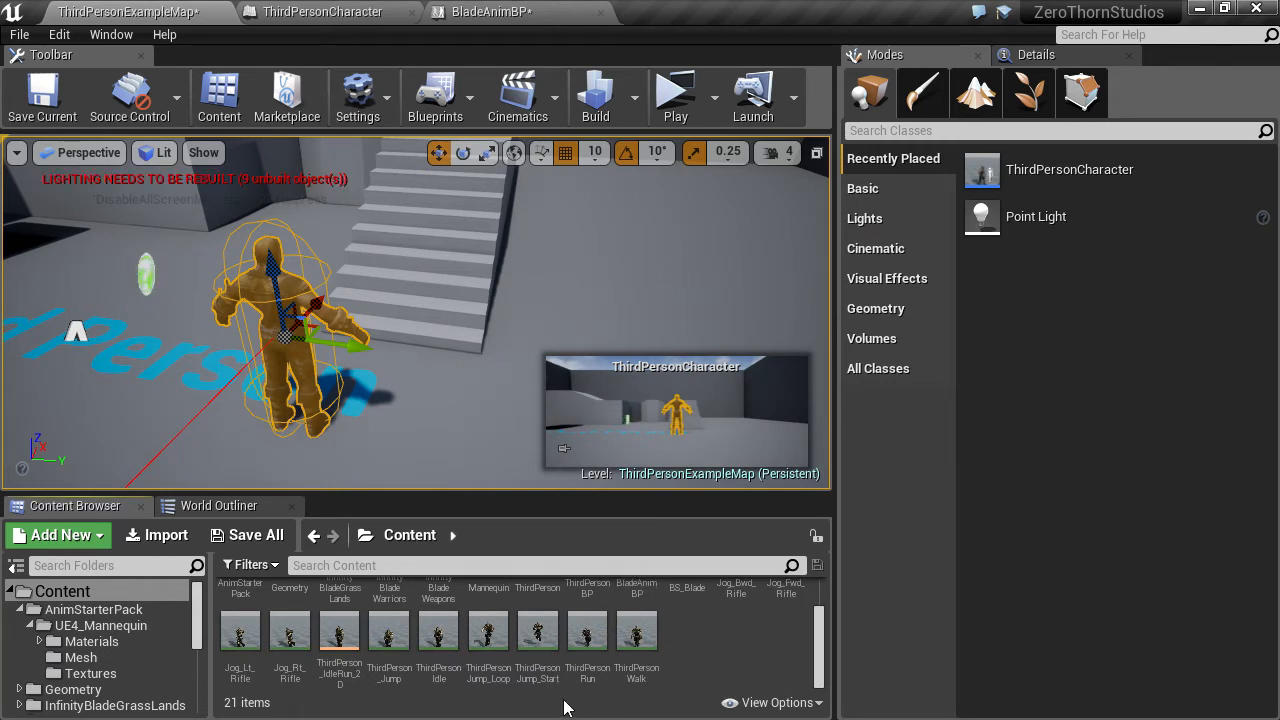
{"action": "left_click", "coordinate": [538, 635]}
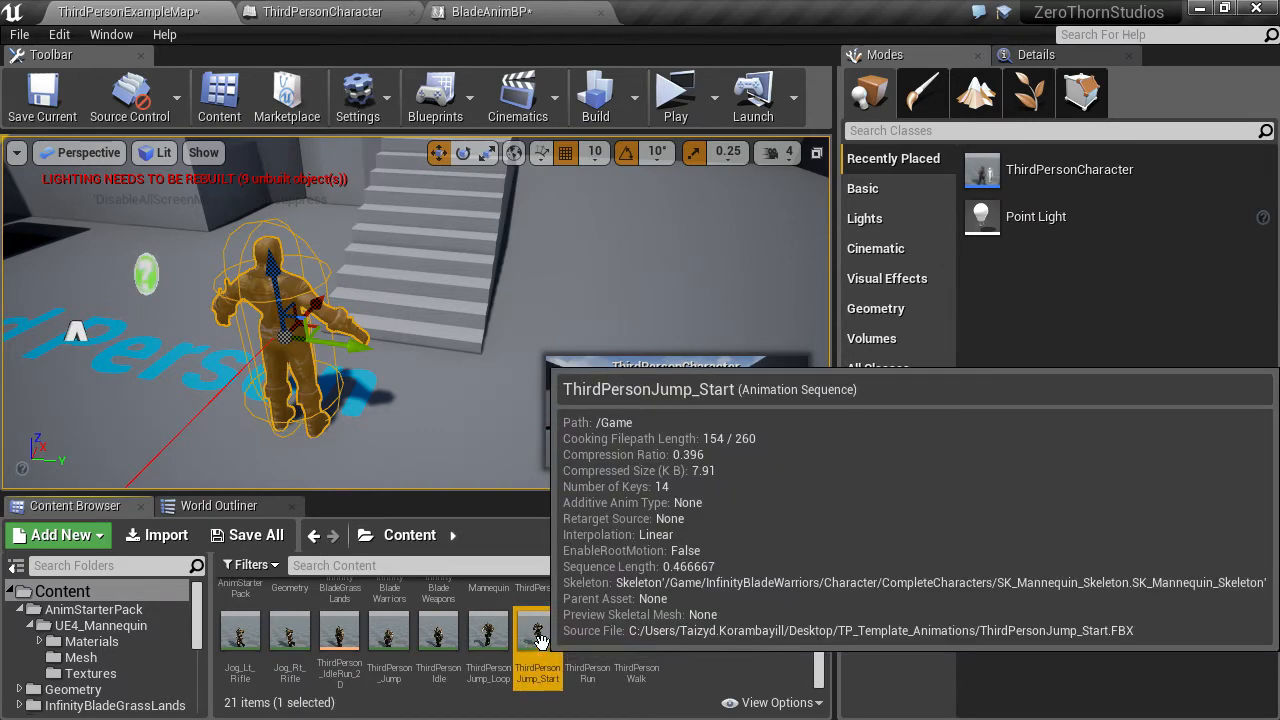
{"action": "right_click", "coordinate": [540, 637]}
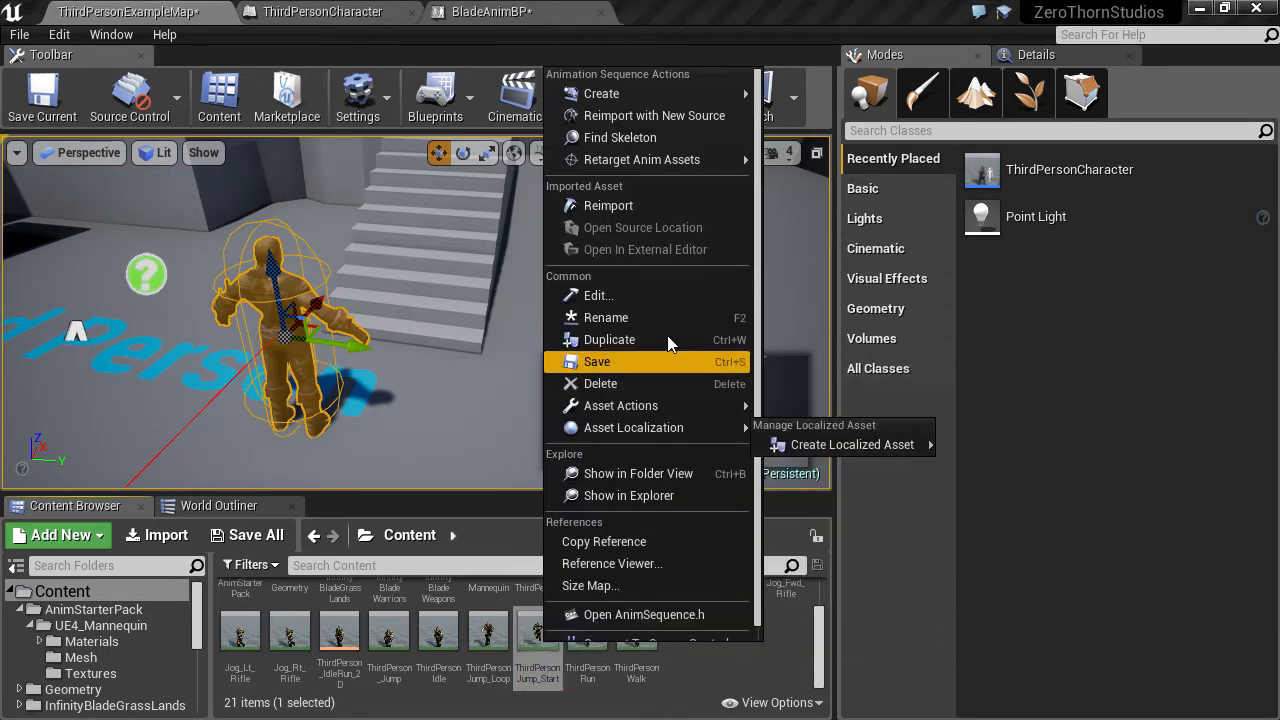
{"action": "left_click", "coordinate": [616, 340]}
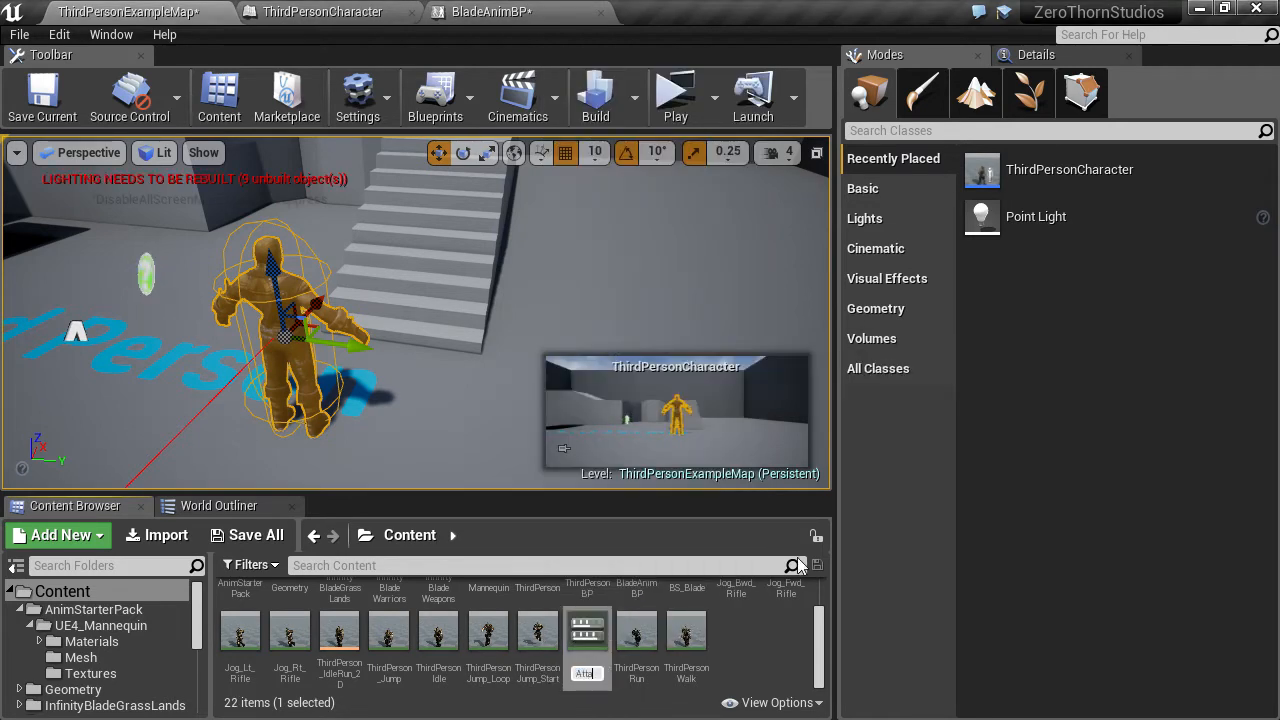
{"action": "type", "text": "Attack"}
{"action": "key", "text": "Return"}
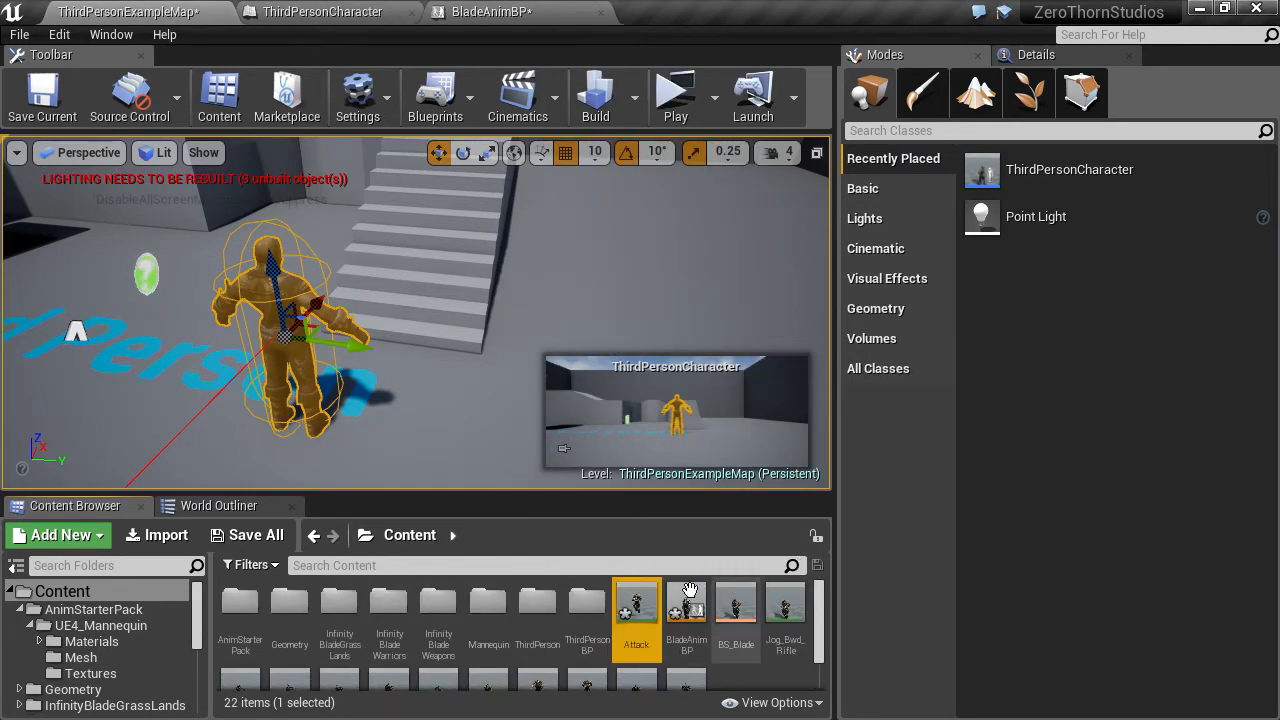
Open the Attack animation, pause its preview playback and set its Rate Scale to 2
{"action": "double_click", "coordinate": [636, 605]}
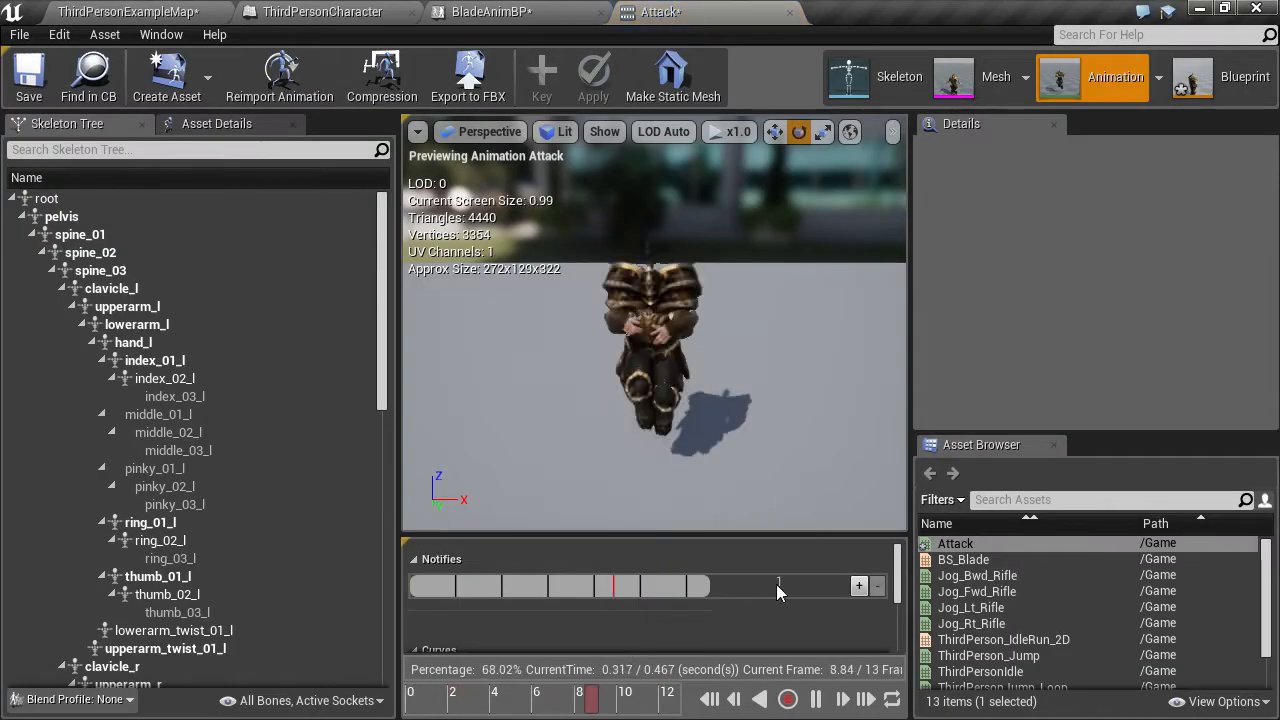
{"action": "left_click", "coordinate": [816, 699]}
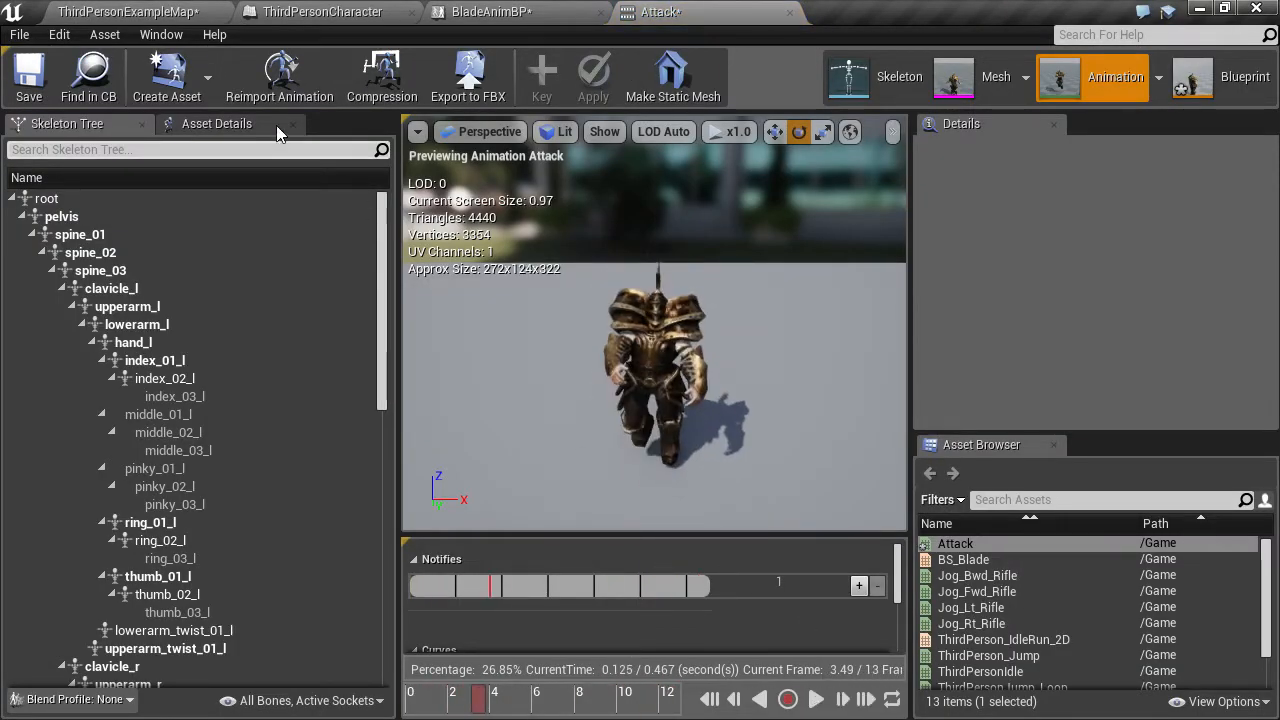
{"action": "left_click", "coordinate": [277, 127]}
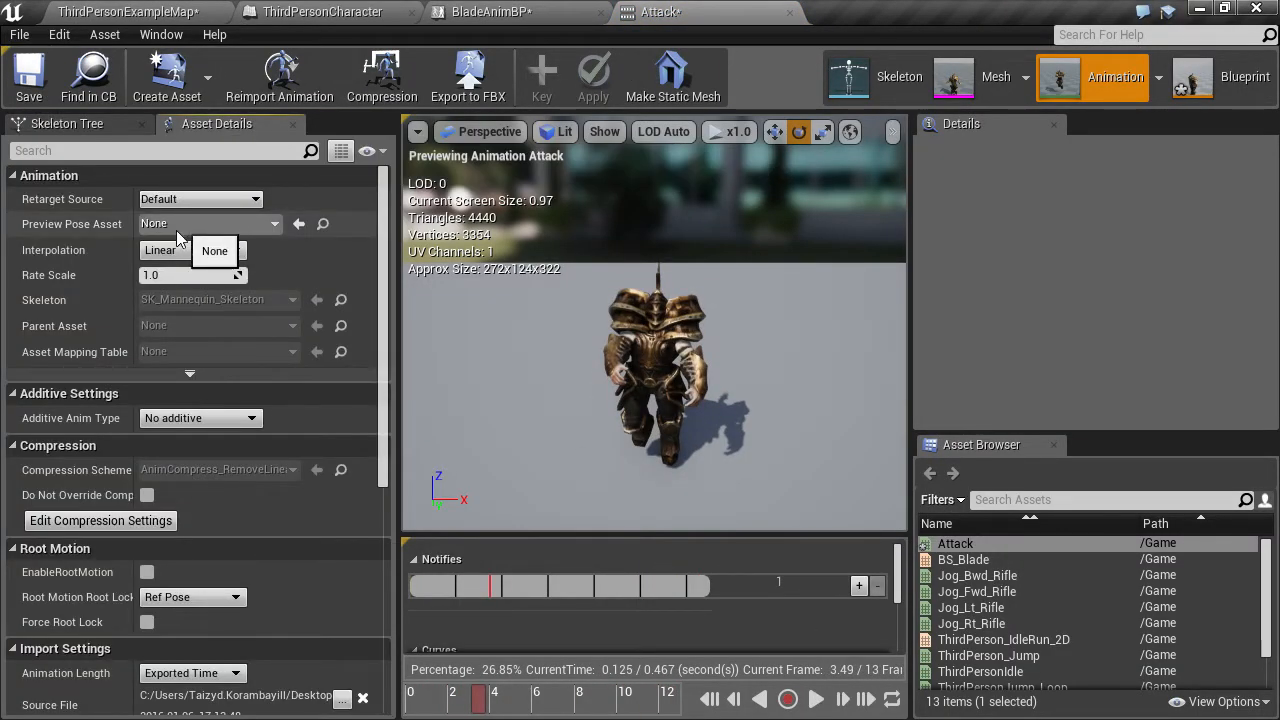
{"action": "left_click", "coordinate": [170, 275]}
{"action": "type", "text": "2"}
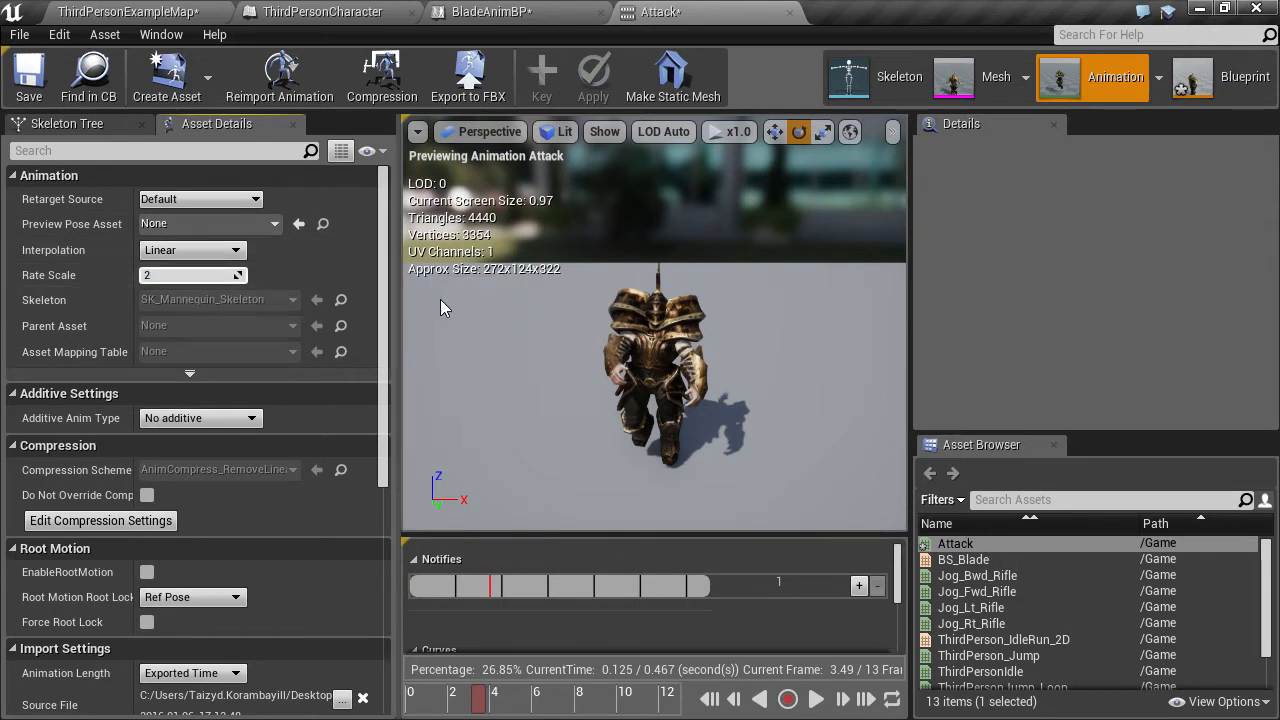
{"action": "key", "text": "Return"}
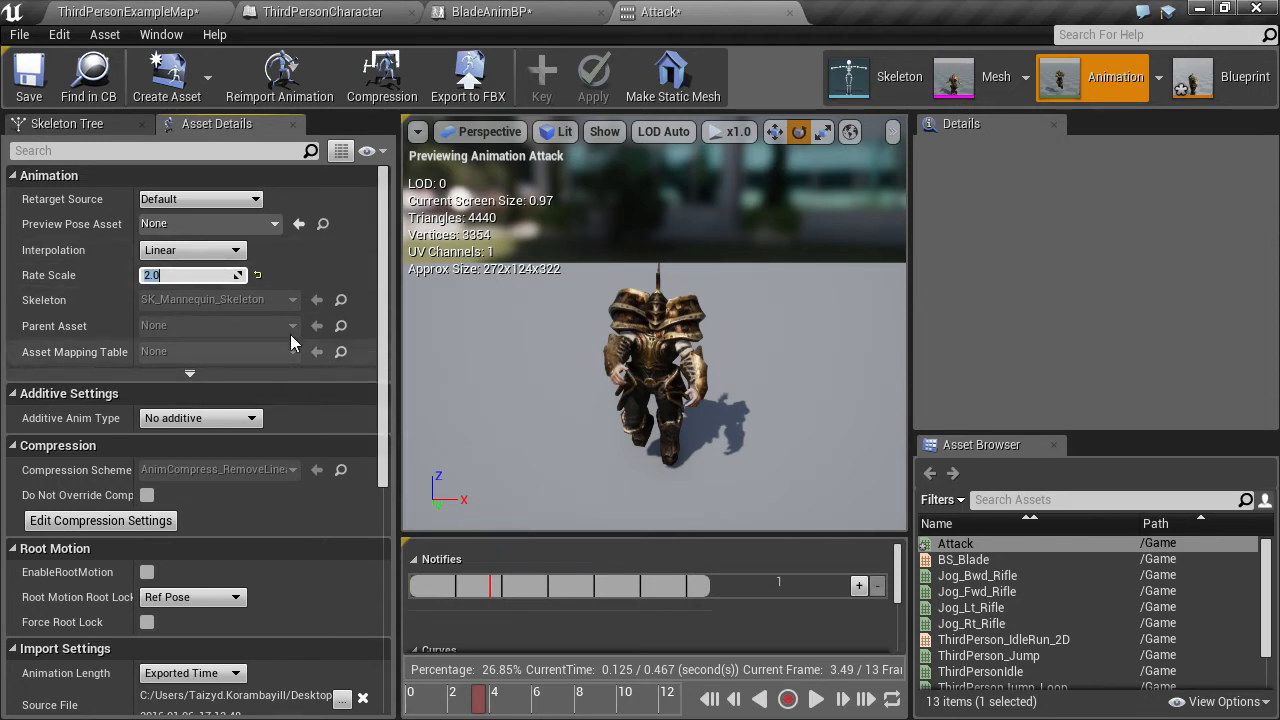
Set the Attack animation's Rate Scale to 0.5 and play the preview
{"action": "key", "text": "BackSpace"}
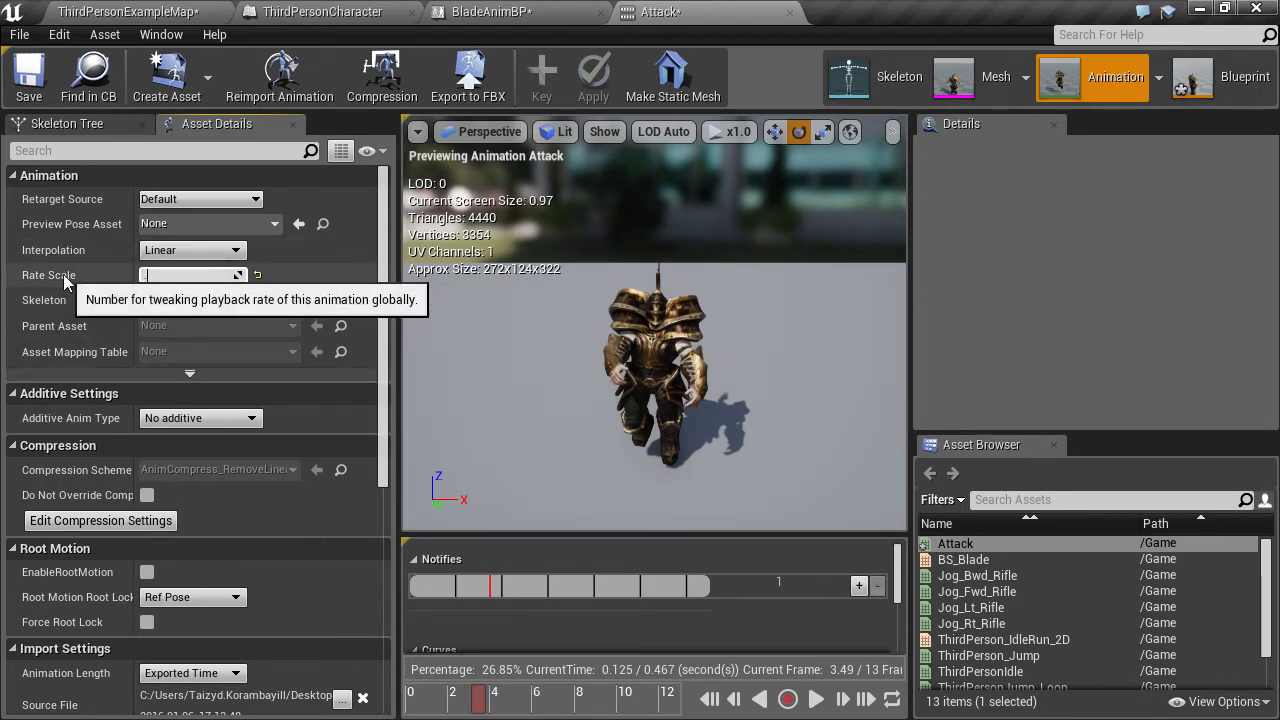
{"action": "type", "text": "0.5"}
{"action": "left_click", "coordinate": [814, 700]}
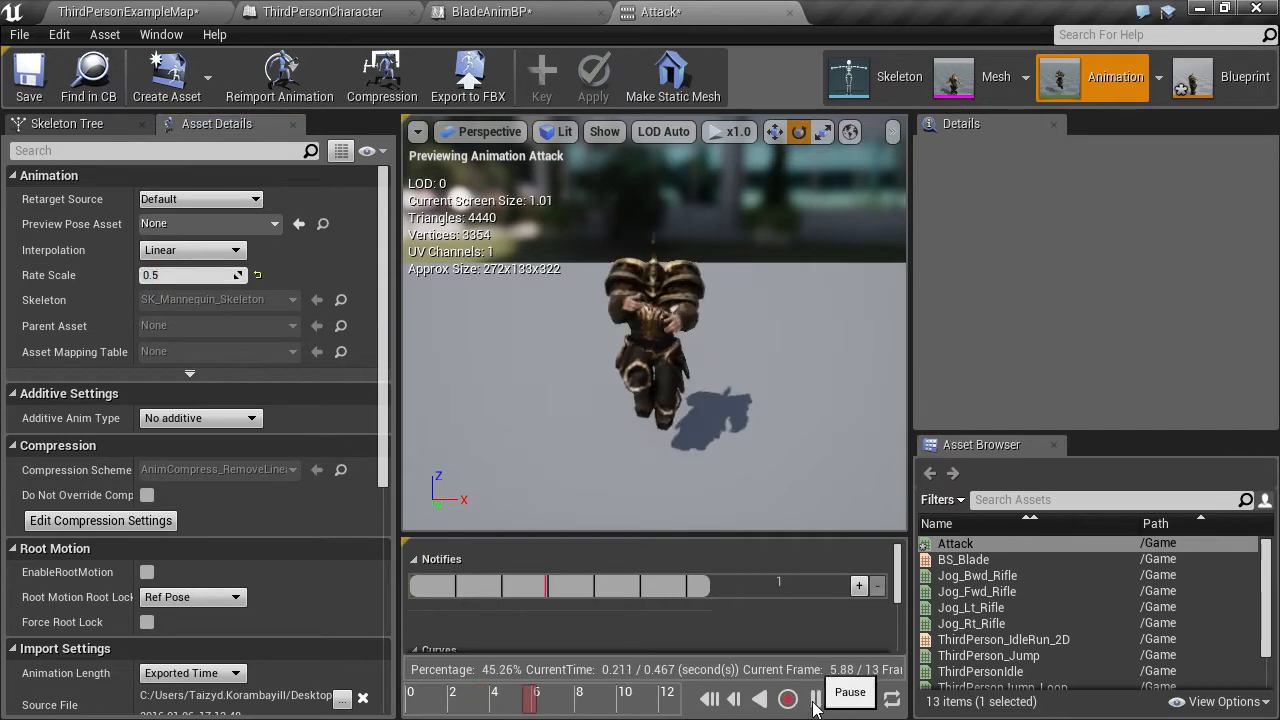
At frame 0, rotate the upperarm_r bone to about X -121, Y -23, Z 89, then key and apply the pose
{"action": "left_click", "coordinate": [717, 701]}
{"action": "right_click_drag", "start_coordinate": [720, 450], "coordinate": [600, 425]}
{"action": "left_click", "coordinate": [67, 123]}
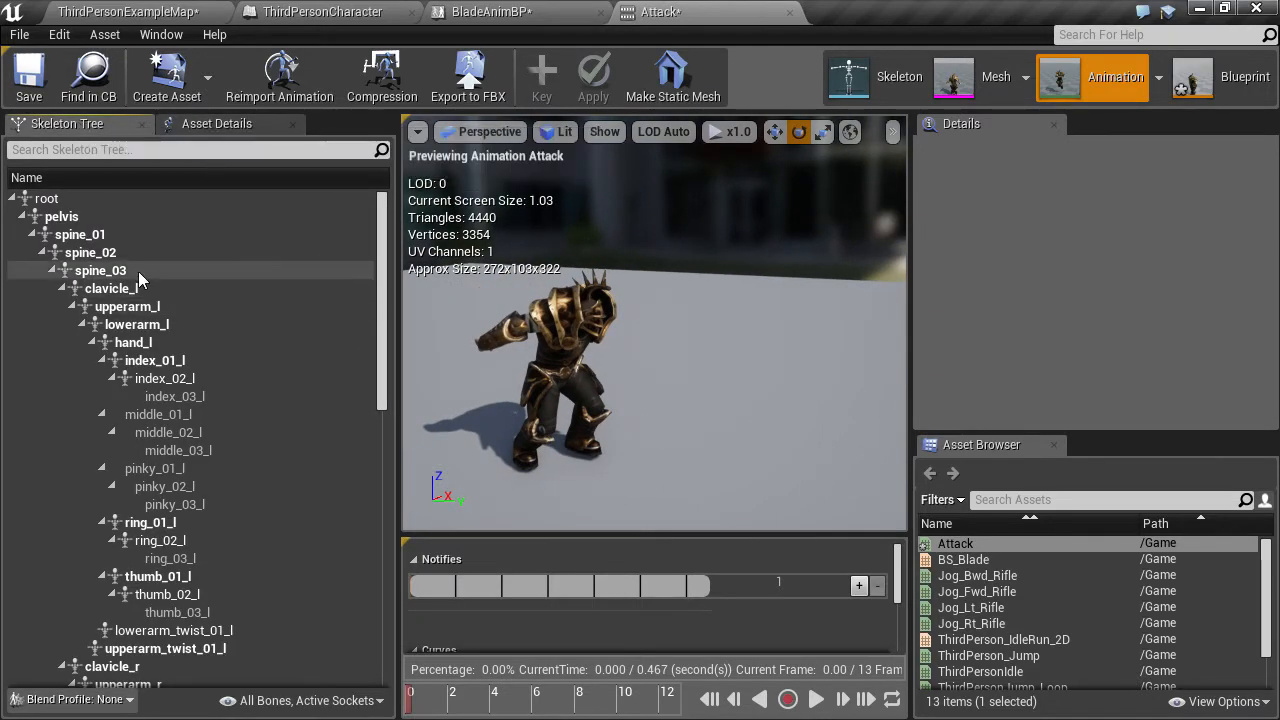
{"action": "scroll", "coordinate": [210, 470], "scroll_direction": "down", "scroll_amount": 3}
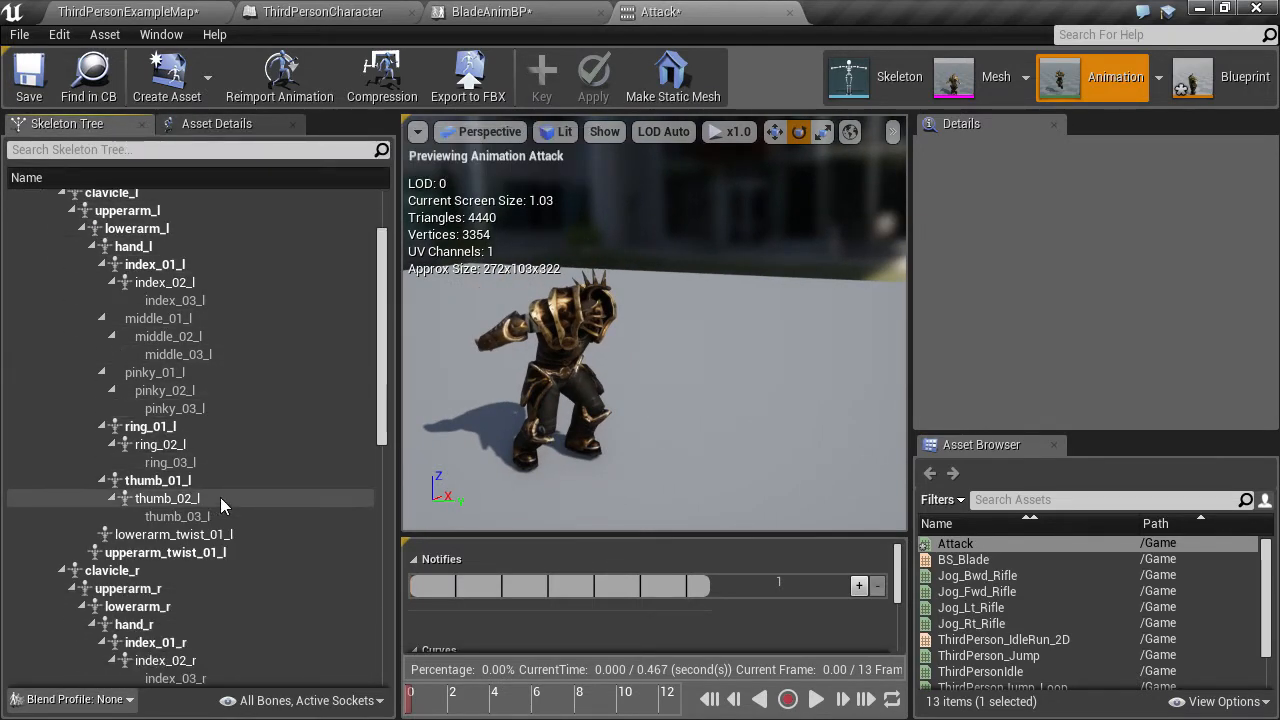
{"action": "left_click", "coordinate": [143, 590]}
{"action": "left_click_drag", "start_coordinate": [586, 212], "coordinate": [502, 398]}
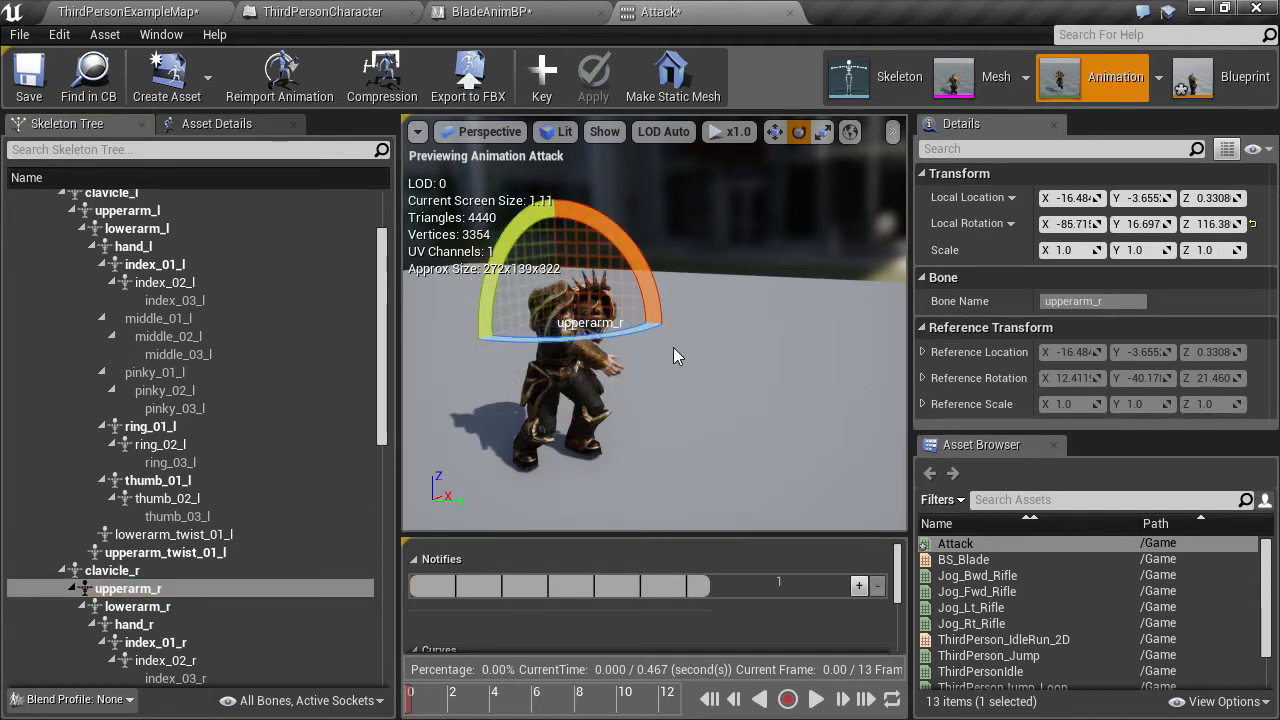
{"action": "left_click_drag", "start_coordinate": [597, 337], "coordinate": [690, 318]}
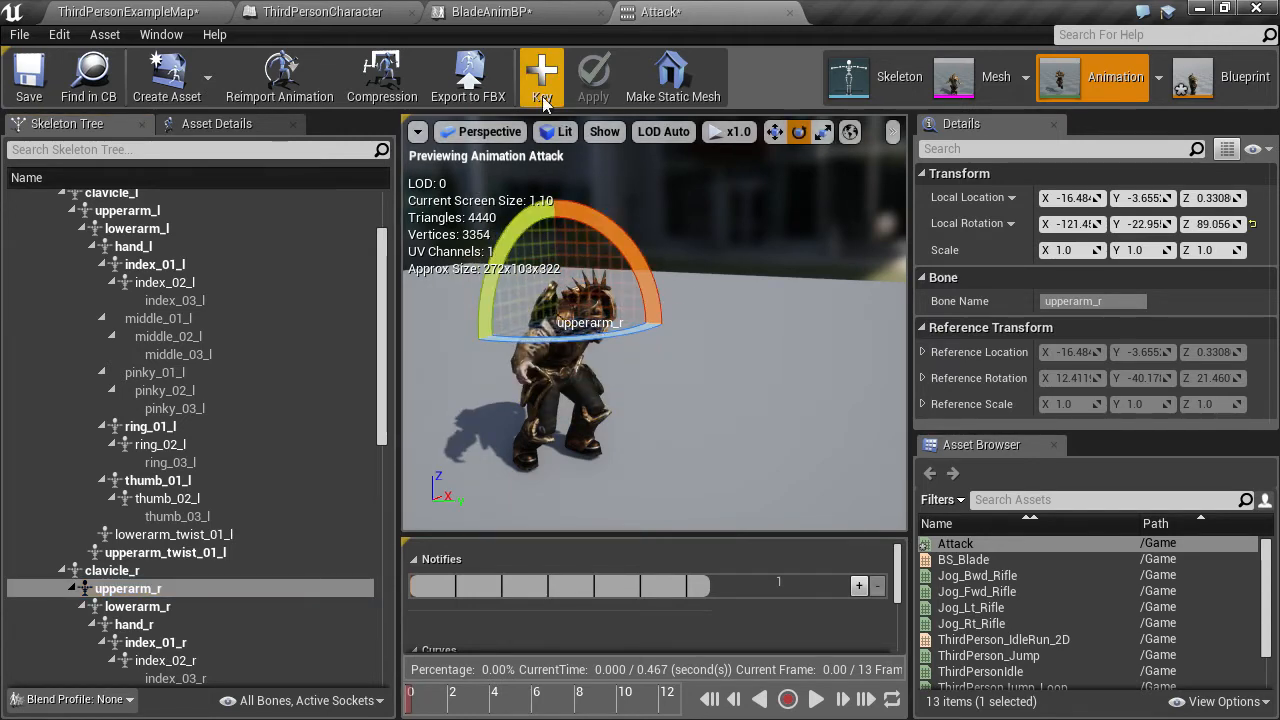
{"action": "left_click", "coordinate": [541, 75]}
{"action": "left_click", "coordinate": [593, 75]}
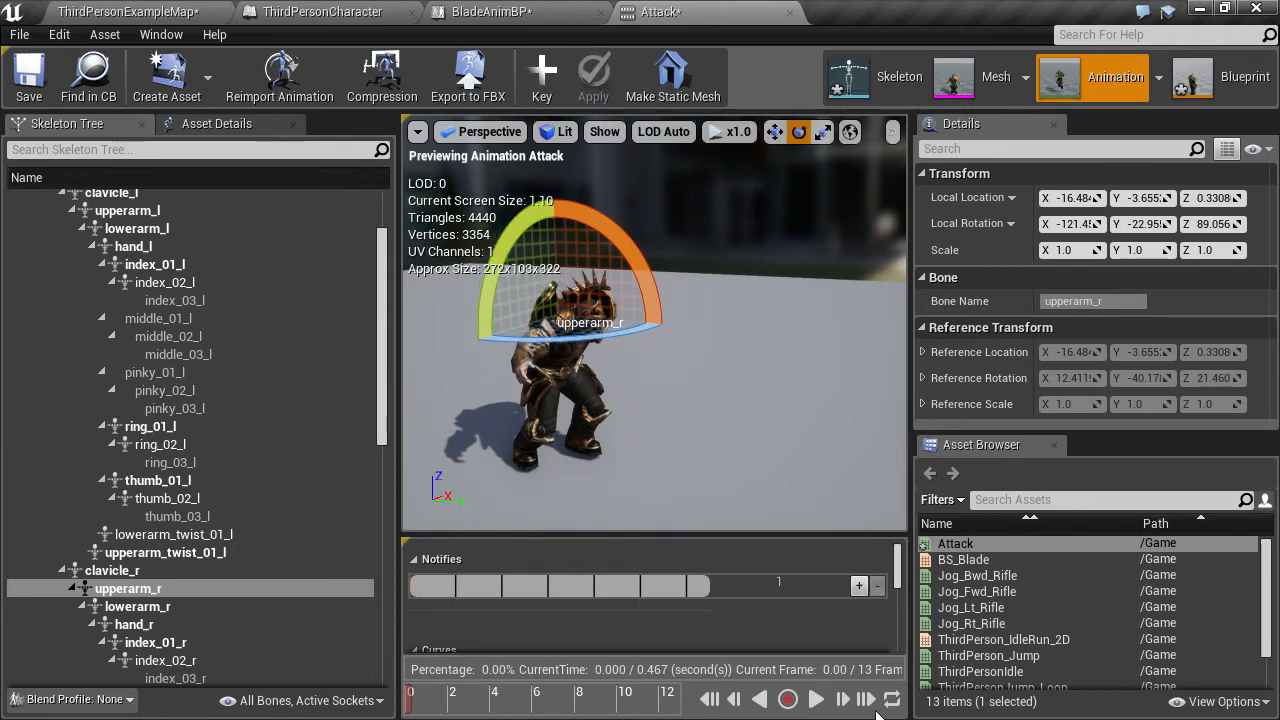
At the last frame, rotate the upperarm_r bone to about X -94, Y -27, Z 161, then key and apply the pose
{"action": "left_click", "coordinate": [866, 699]}
{"action": "left_click_drag", "start_coordinate": [560, 312], "coordinate": [560, 312]}
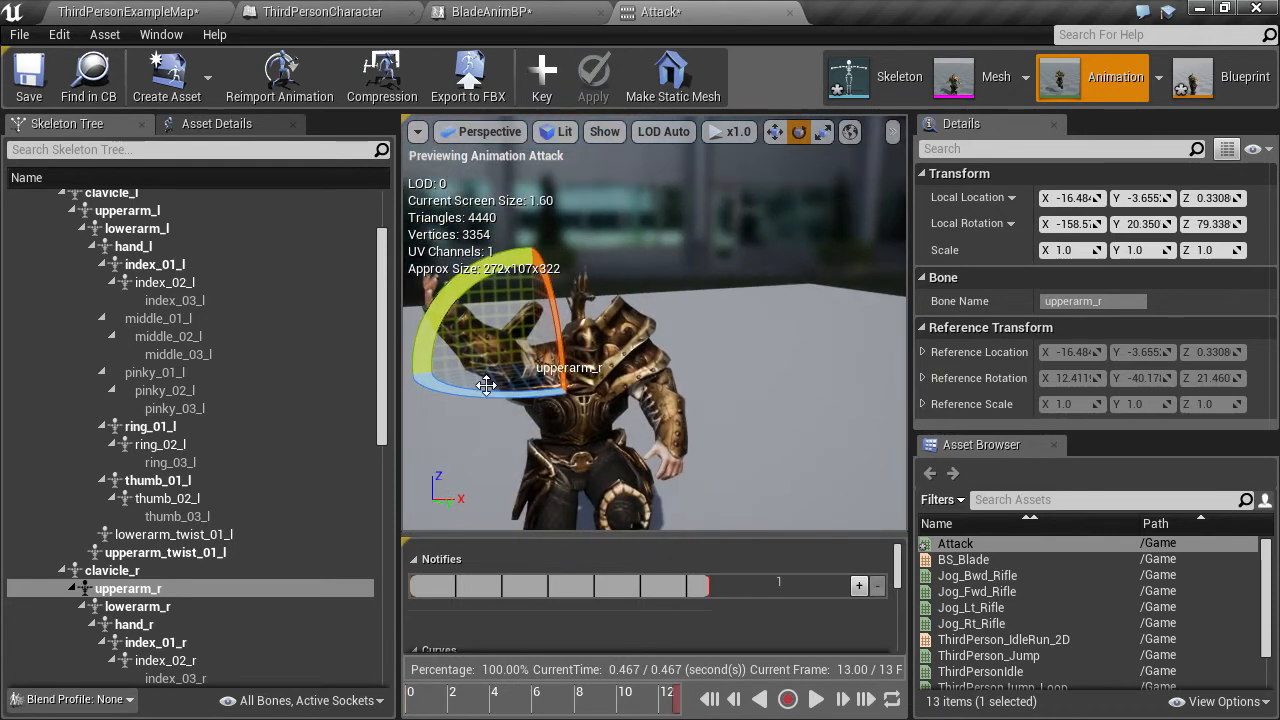
{"action": "left_click_drag", "start_coordinate": [486, 385], "coordinate": [470, 360]}
{"action": "left_click_drag", "start_coordinate": [557, 317], "coordinate": [557, 317]}
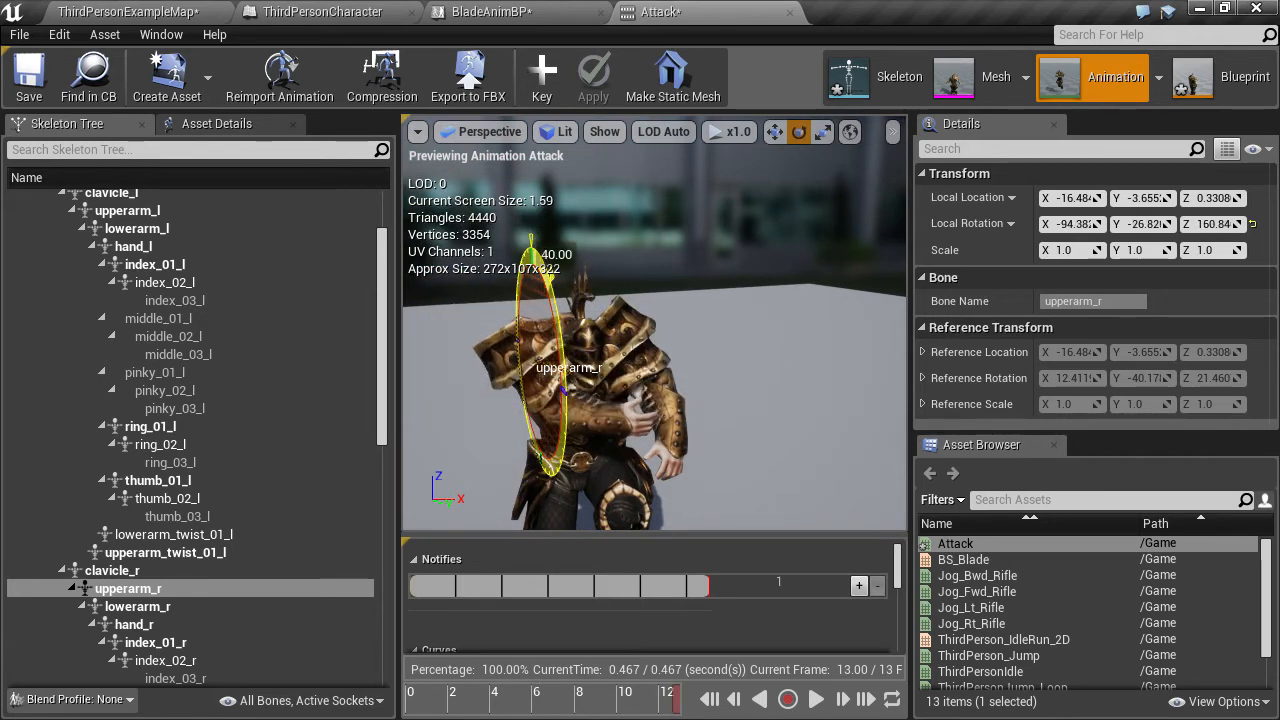
{"action": "left_click_drag", "start_coordinate": [700, 450], "coordinate": [700, 450]}
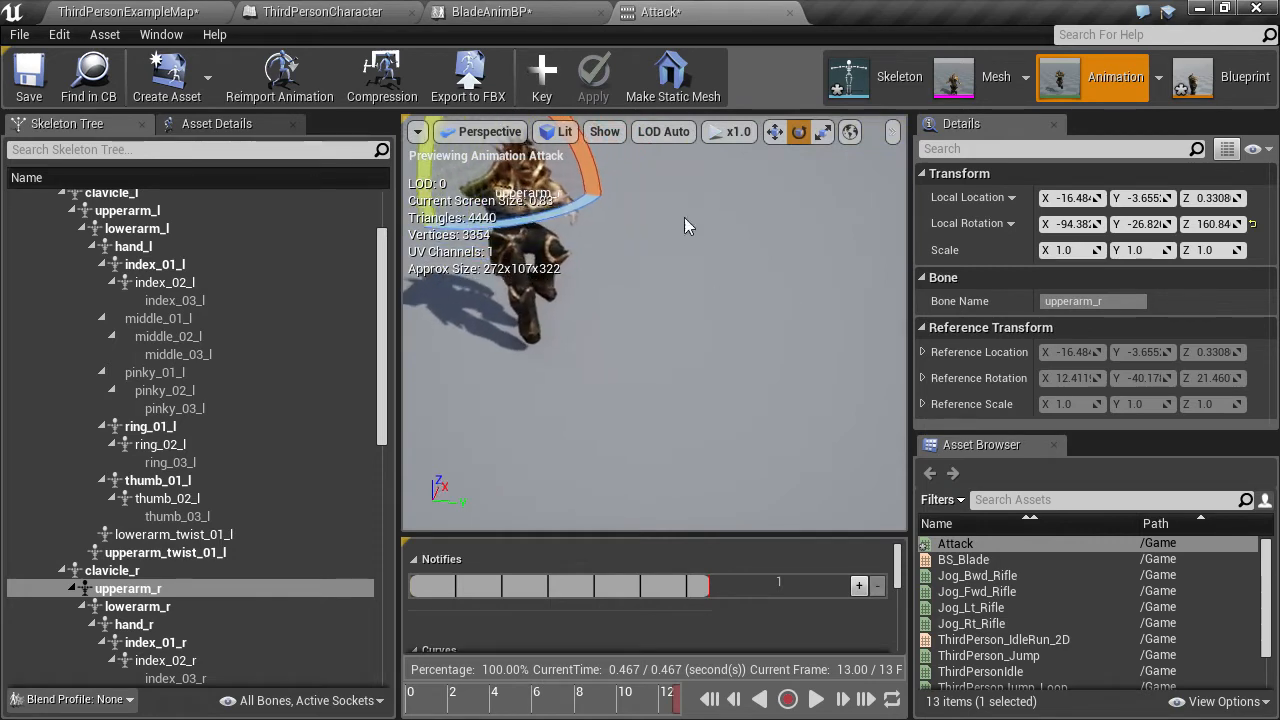
{"action": "left_click", "coordinate": [593, 75]}
Play back the Attack animation and examine the right arm's swing from different angles
{"action": "left_click_drag", "start_coordinate": [655, 330], "coordinate": [655, 330]}
{"action": "left_click_drag", "start_coordinate": [740, 471], "coordinate": [740, 471]}
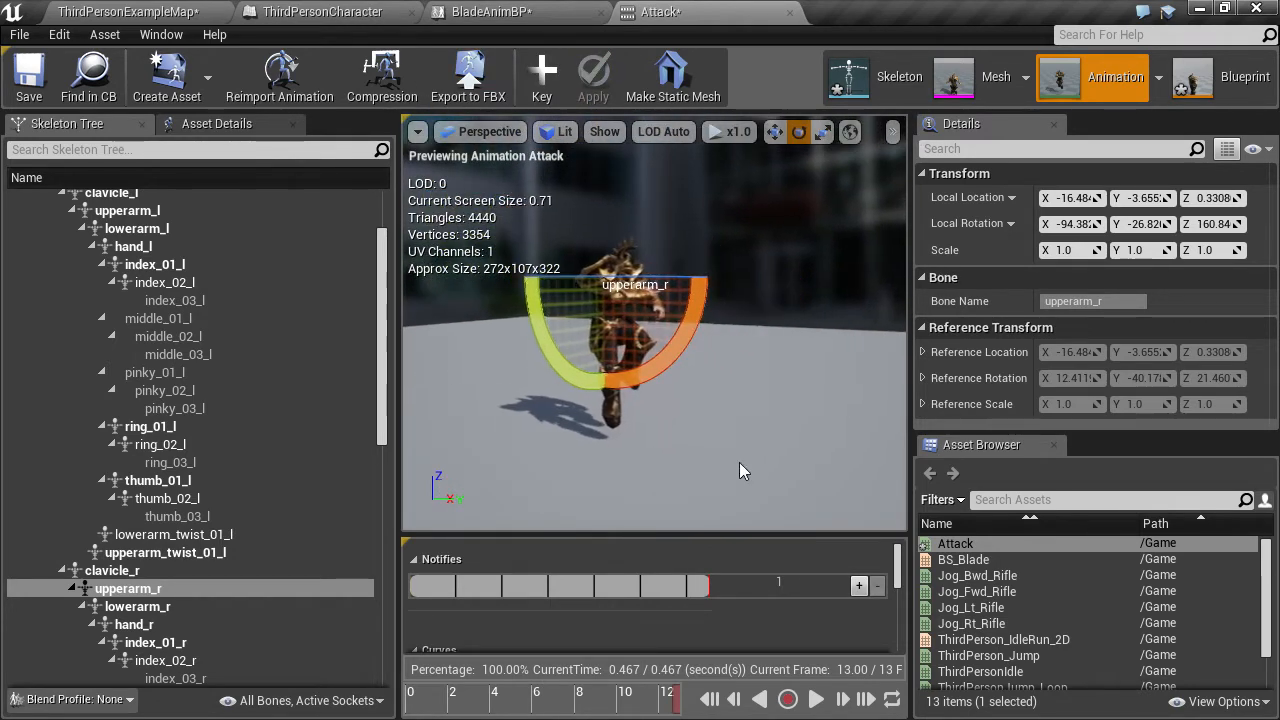
{"action": "left_click", "coordinate": [815, 702]}
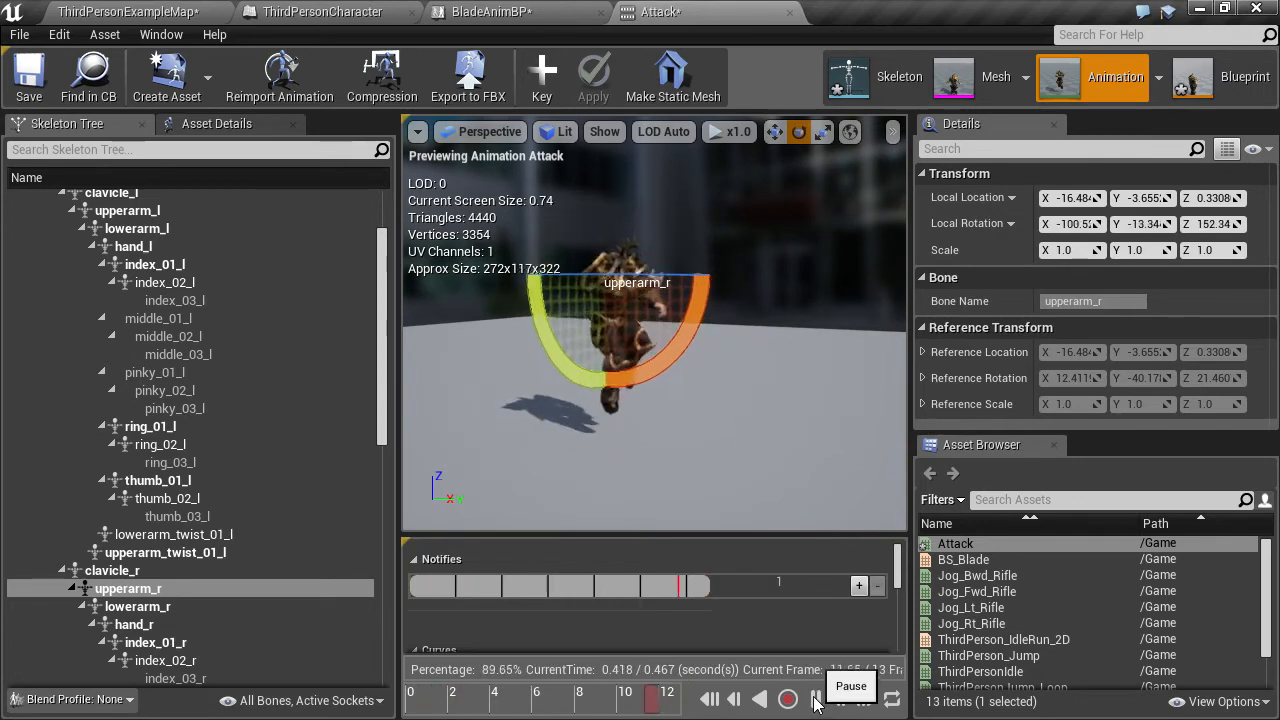
{"action": "left_click_drag", "start_coordinate": [762, 490], "coordinate": [762, 490]}
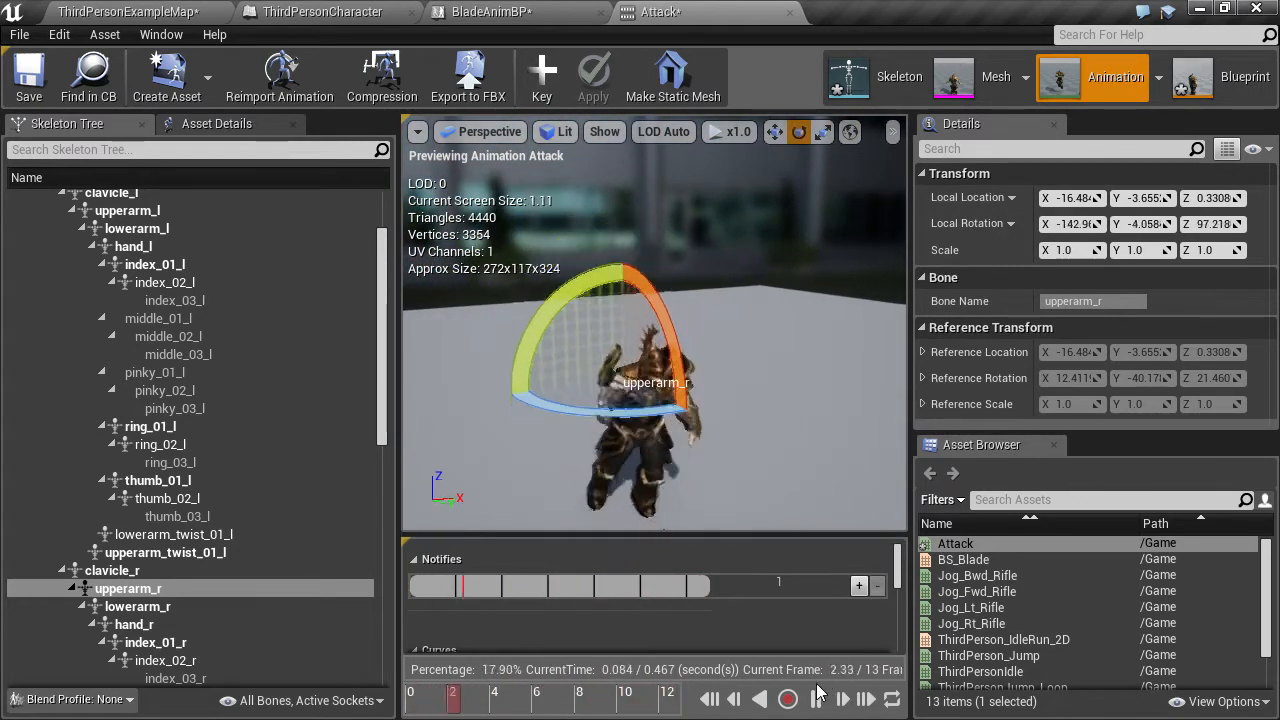
At frame 2, rotate the upperarm_r bone to about X -121, Y 11, Z 81, then key and apply the pose
{"action": "left_click", "coordinate": [709, 699]}
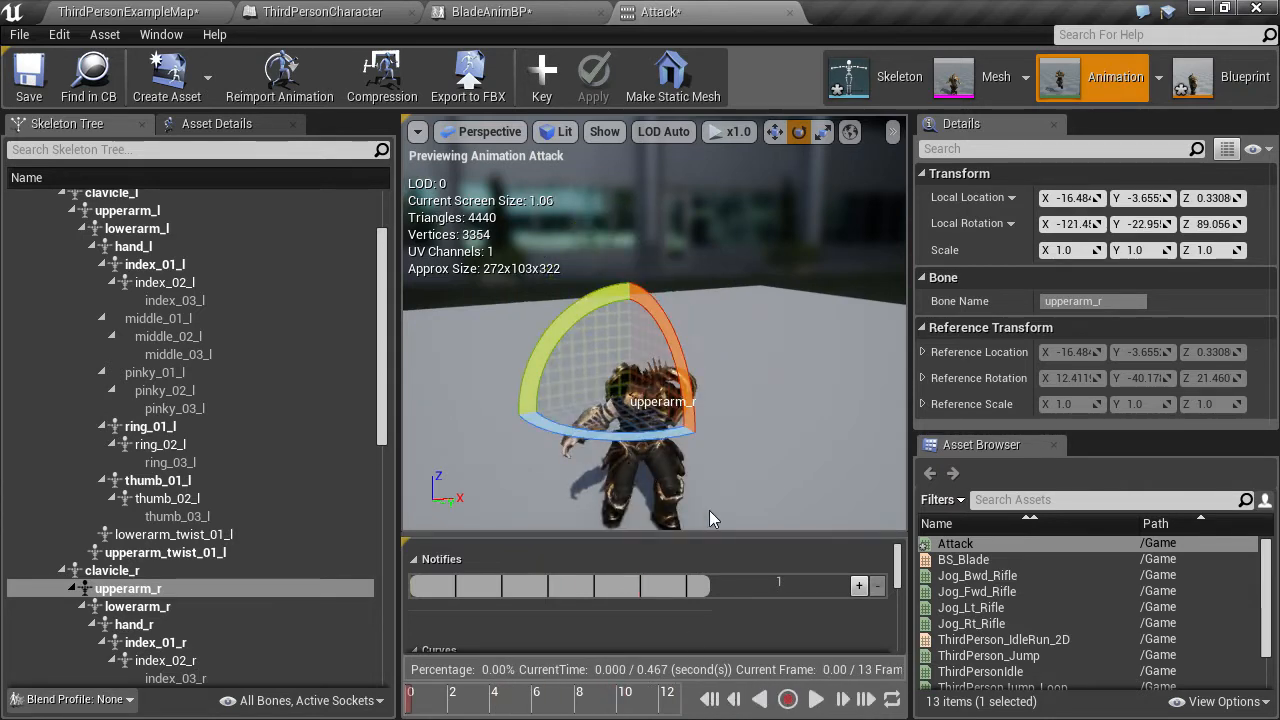
{"action": "left_click", "coordinate": [845, 700]}
{"action": "left_click", "coordinate": [845, 700]}
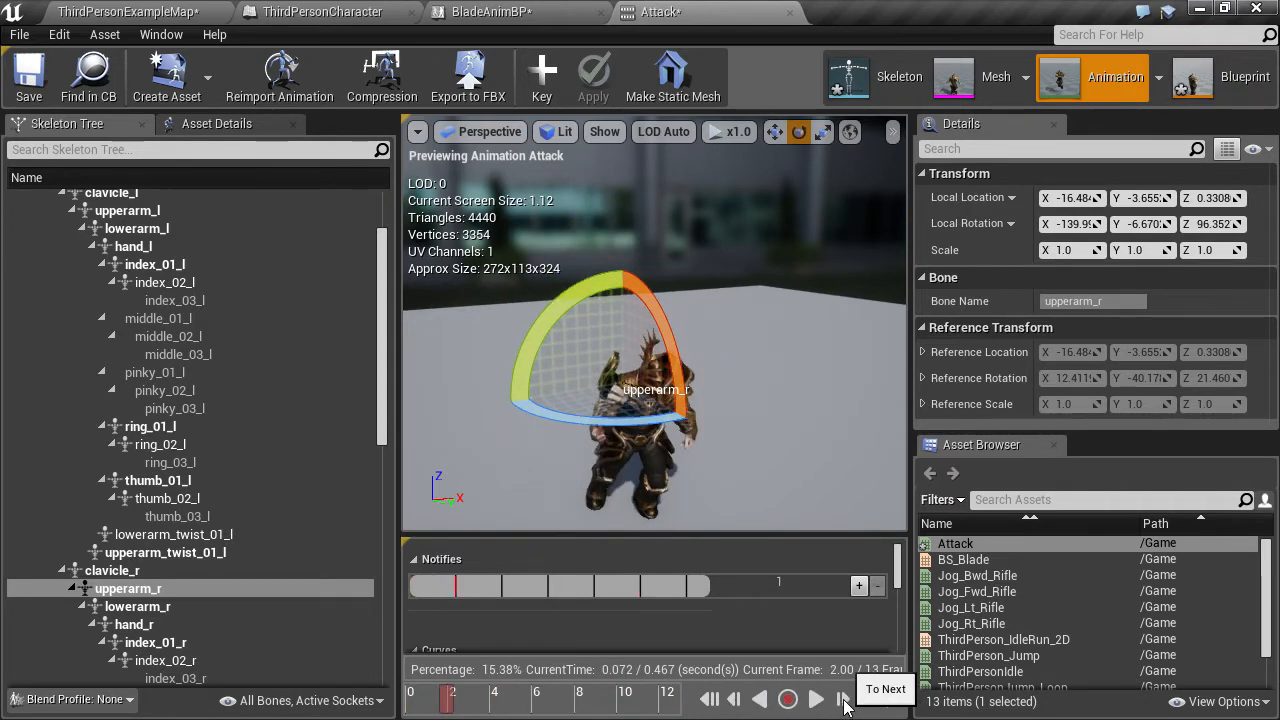
{"action": "left_click_drag", "start_coordinate": [580, 300], "coordinate": [715, 370]}
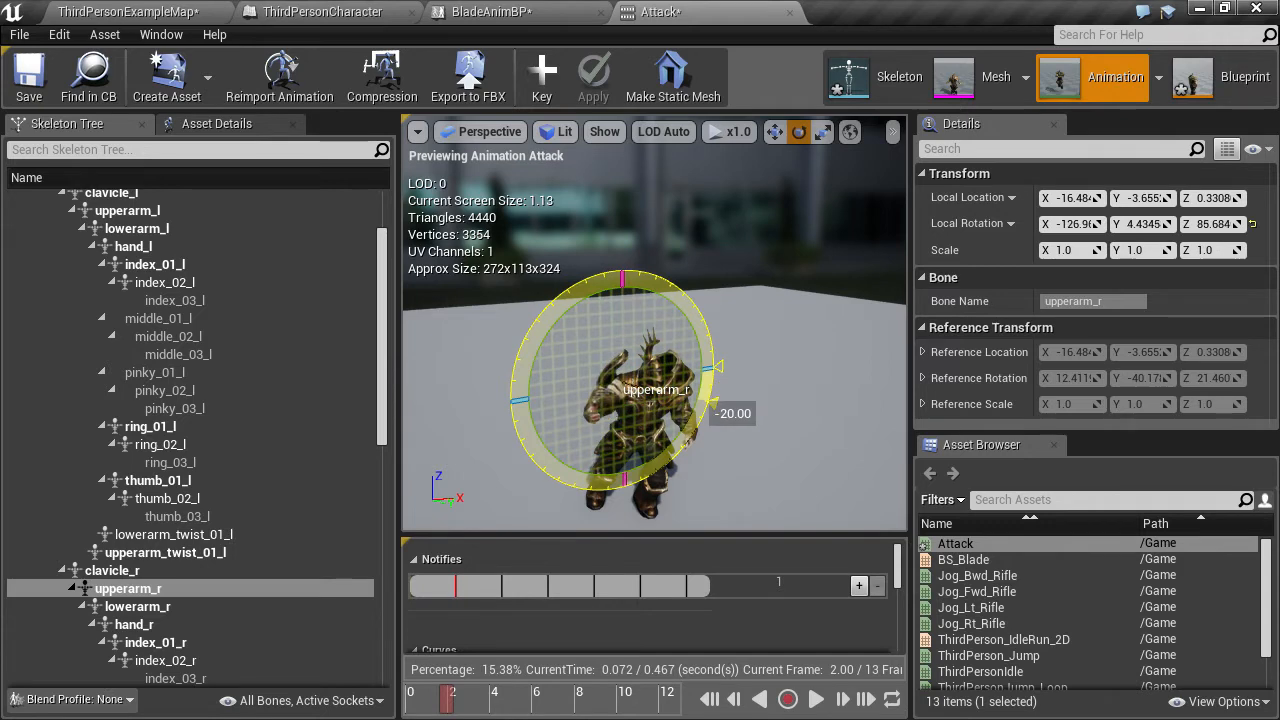
{"action": "left_click_drag", "start_coordinate": [712, 428], "coordinate": [712, 430]}
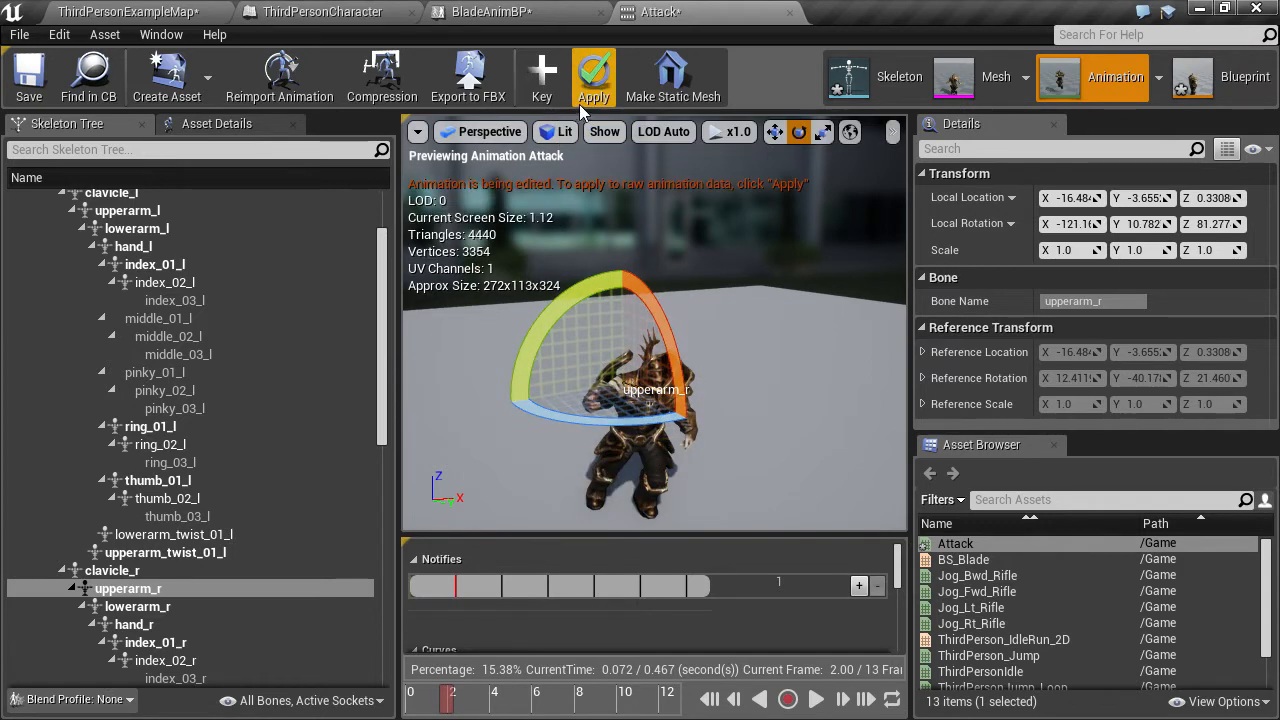
At frame 3, rotate the upperarm_r bone to about X -112, Y -7, Z 106, then key and apply the pose
{"action": "left_click", "coordinate": [843, 700]}
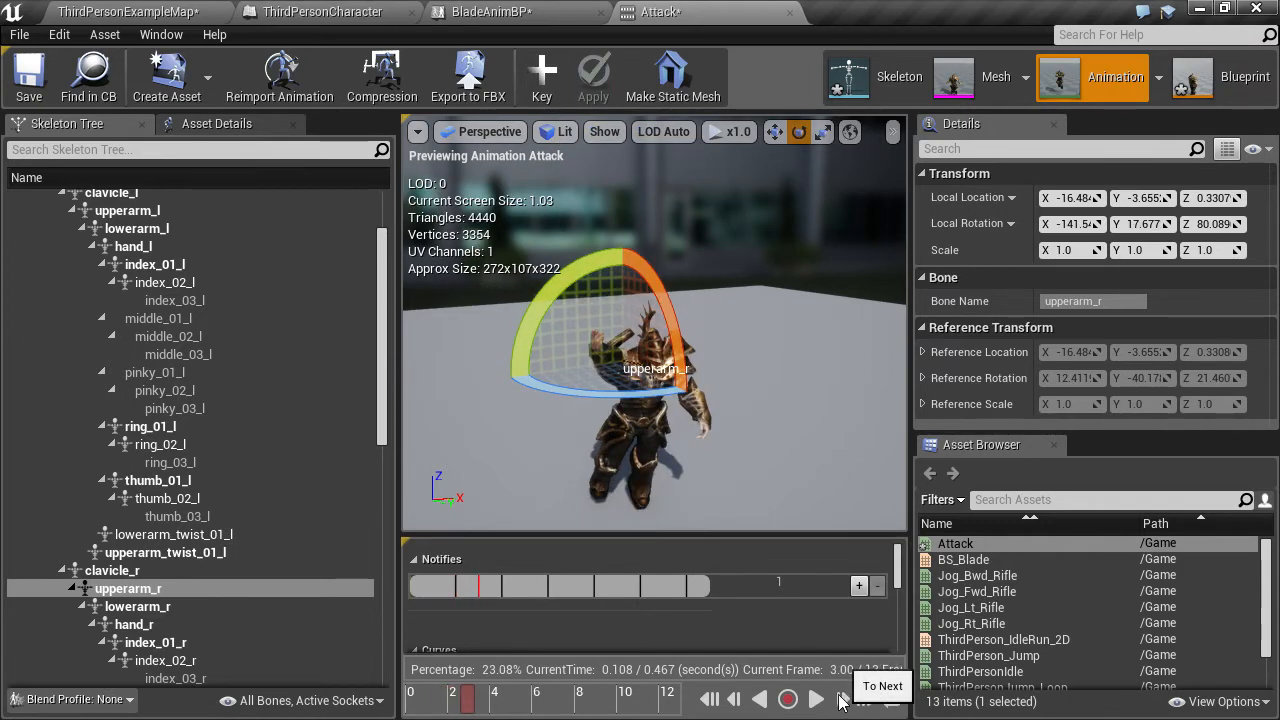
{"action": "left_click_drag", "start_coordinate": [664, 279], "coordinate": [700, 285]}
{"action": "left_click_drag", "start_coordinate": [622, 245], "coordinate": [590, 183]}
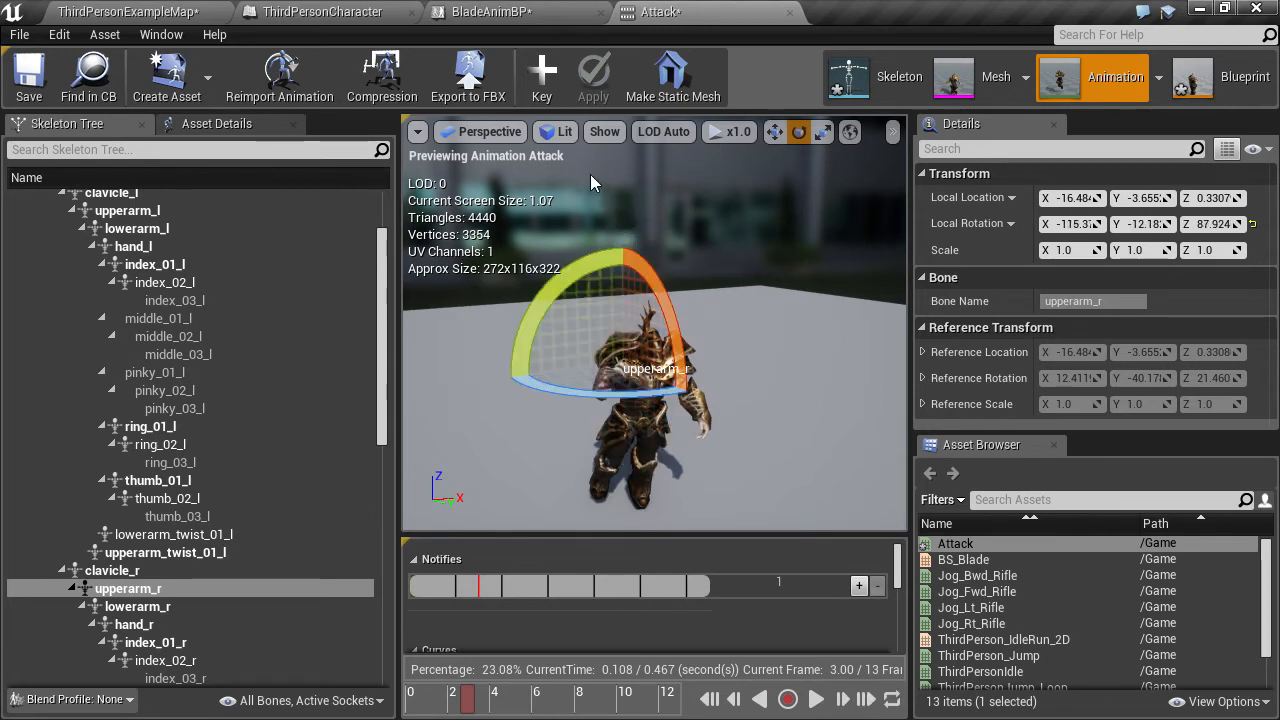
{"action": "left_click_drag", "start_coordinate": [571, 388], "coordinate": [605, 378]}
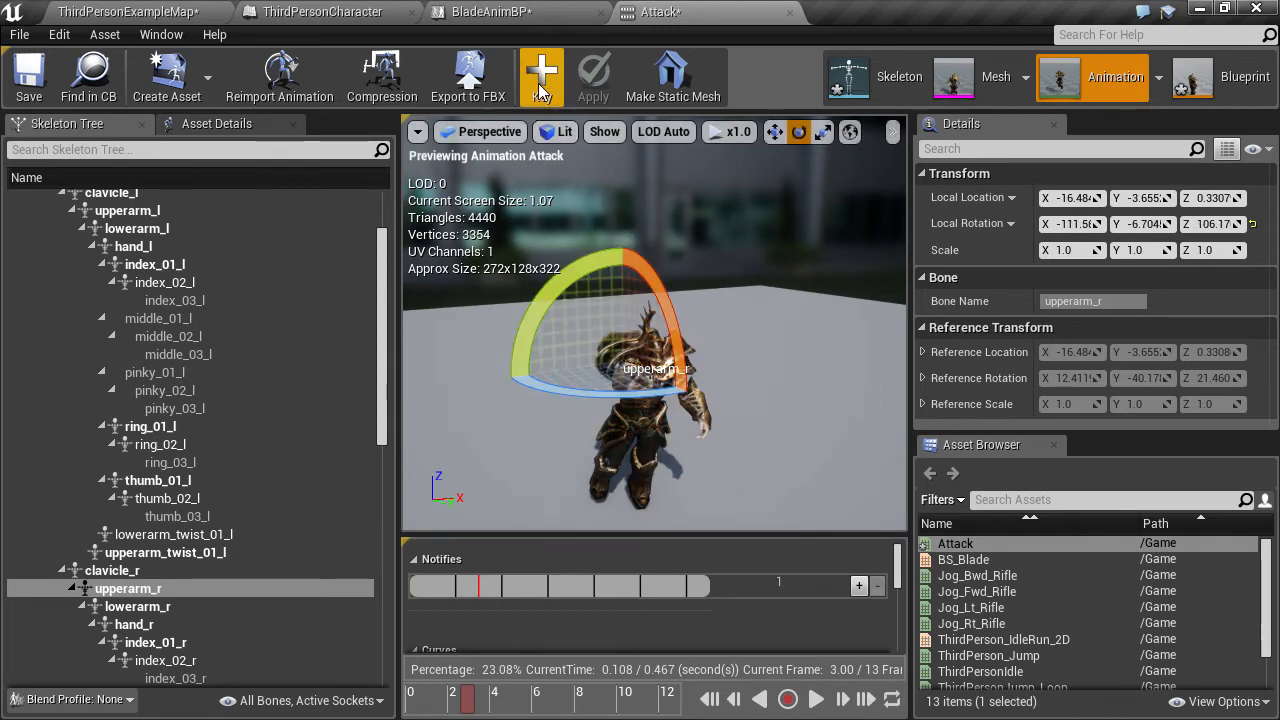
{"action": "left_click", "coordinate": [591, 90]}
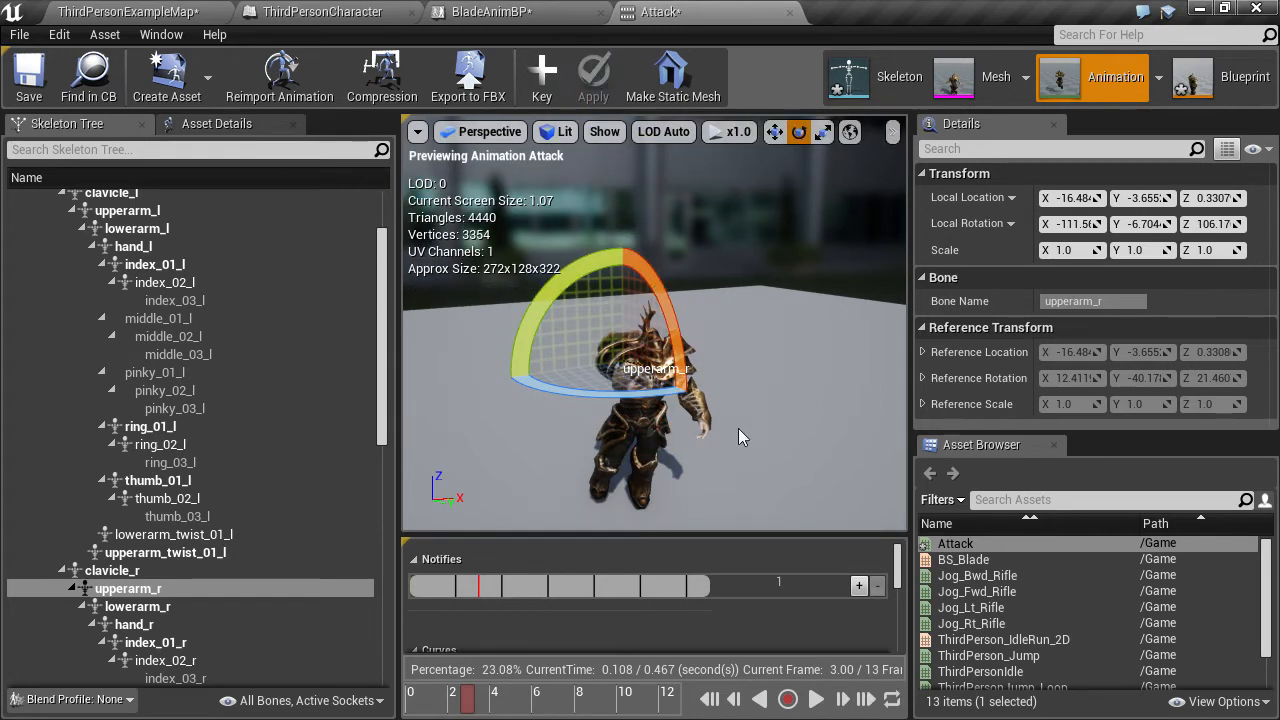
At frame 6, rotate the upperarm_r bone to about X -85, Y -33, Z 135, then key and apply the pose
{"action": "left_click", "coordinate": [846, 700]}
{"action": "left_click", "coordinate": [846, 700]}
{"action": "left_click", "coordinate": [846, 700]}
{"action": "left_click_drag", "start_coordinate": [611, 344], "coordinate": [565, 344]}
{"action": "mouse_move", "coordinate": [682, 335]}
{"action": "left_mouse_down"}
{"action": "mouse_move", "coordinate": [680, 300]}
{"action": "mouse_move", "coordinate": [680, 340]}
{"action": "left_mouse_up"}
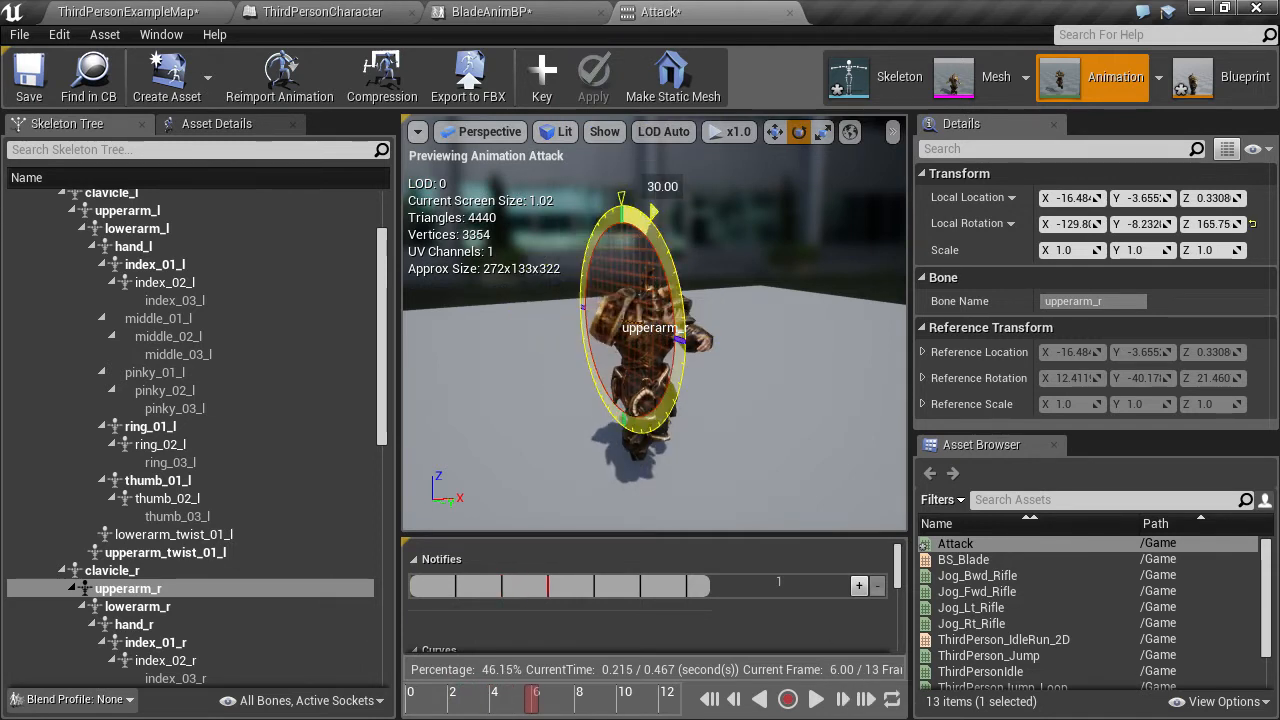
{"action": "left_click_drag", "start_coordinate": [650, 212], "coordinate": [640, 215]}
{"action": "left_click_drag", "start_coordinate": [710, 318], "coordinate": [712, 346]}
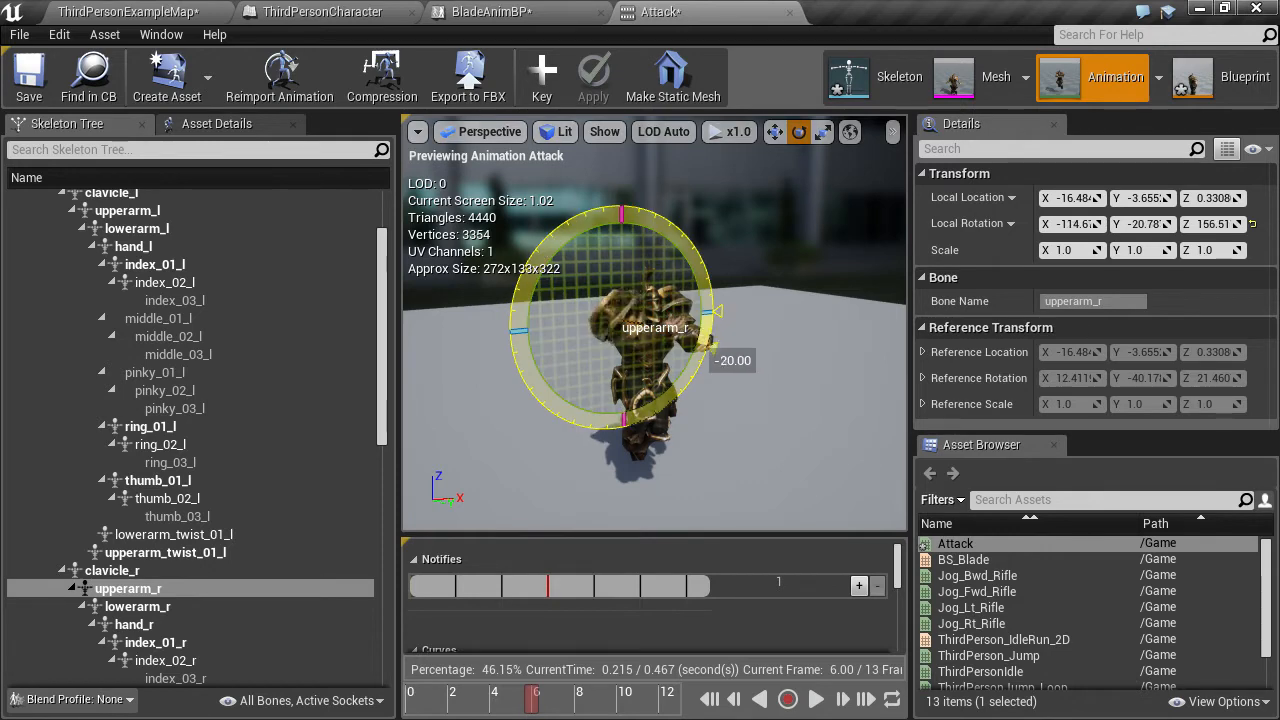
{"action": "left_click_drag", "start_coordinate": [686, 398], "coordinate": [686, 398]}
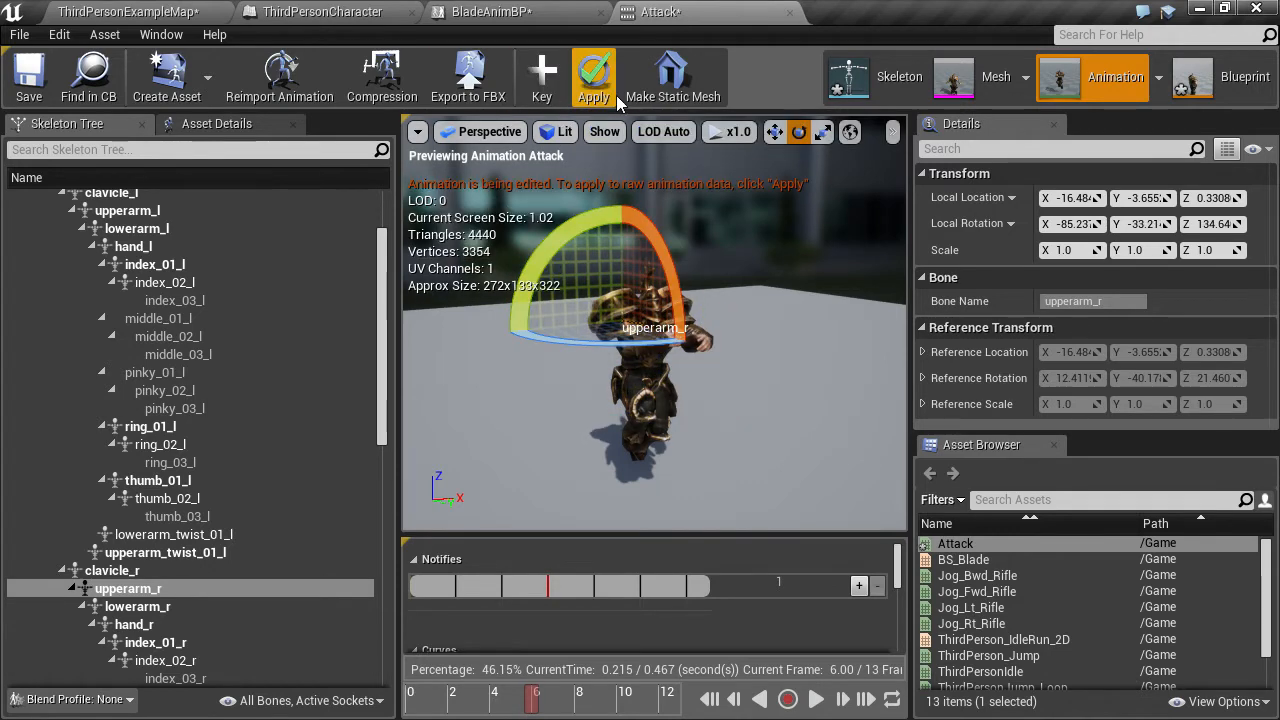
Step through the remaining frames to frame 13 and play back the Attack animation to check the arm motion
{"action": "left_click", "coordinate": [849, 705]}
{"action": "left_click", "coordinate": [849, 705]}
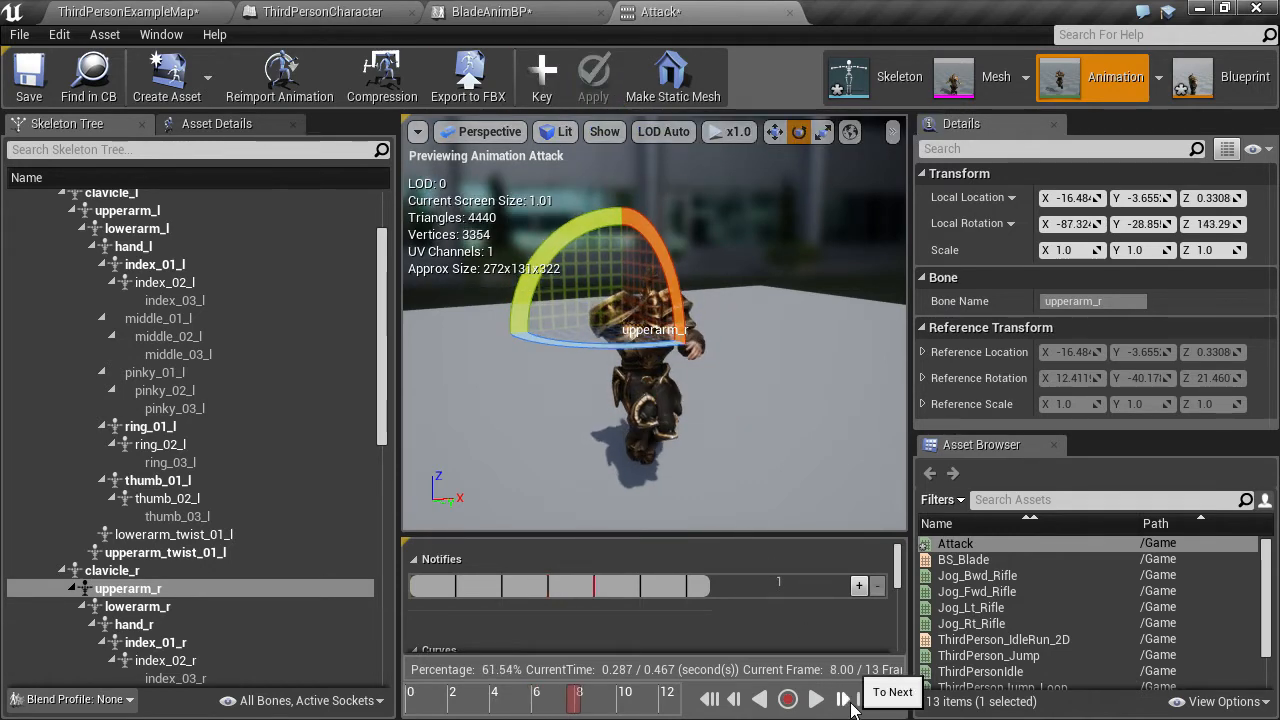
{"action": "left_click", "coordinate": [849, 705]}
{"action": "left_click", "coordinate": [849, 705]}
{"action": "left_click", "coordinate": [849, 705]}
{"action": "left_click", "coordinate": [849, 705]}
{"action": "left_click", "coordinate": [849, 705]}
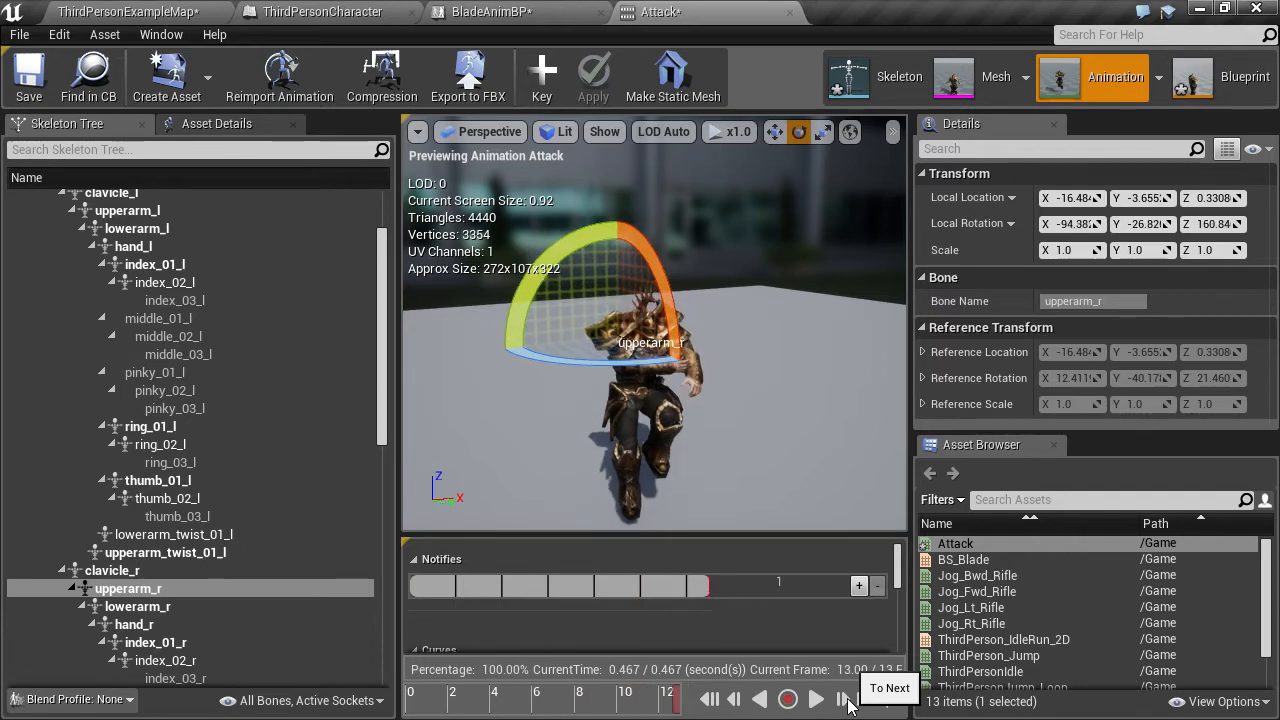
{"action": "left_click", "coordinate": [814, 704]}
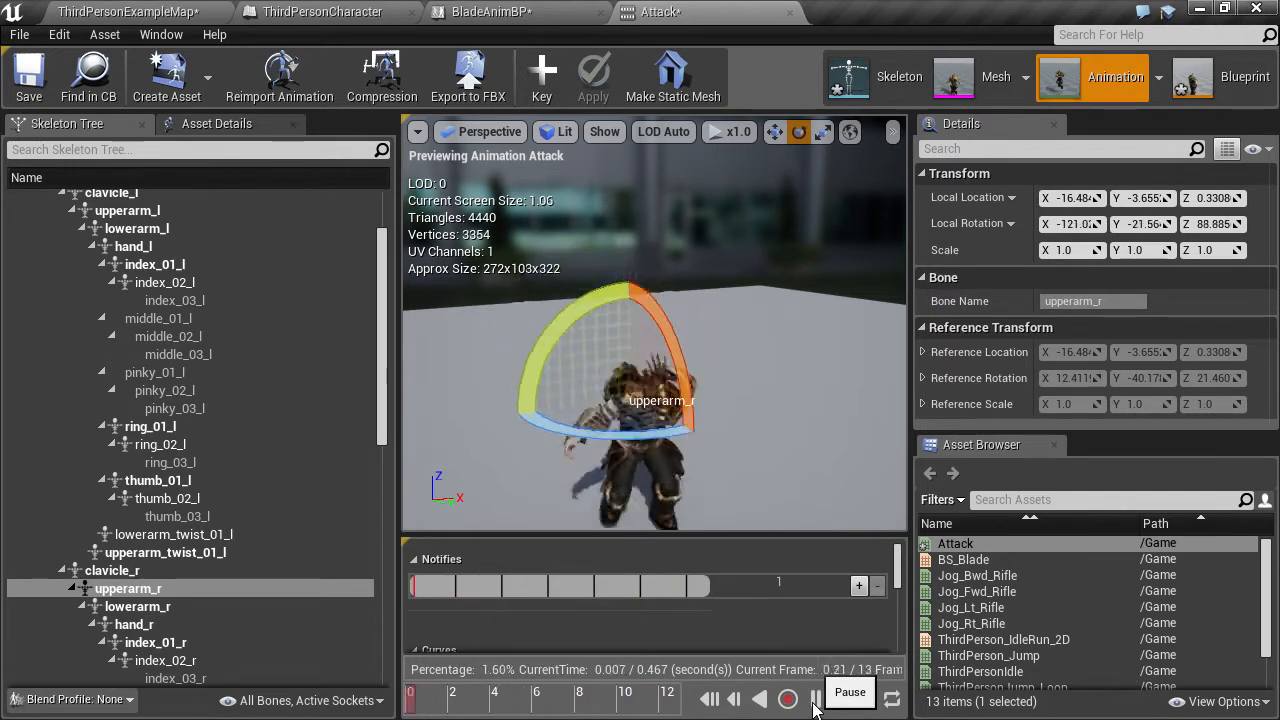
{"action": "left_click", "coordinate": [814, 704]}
In the ThirdPersonCharacter blueprint's Construction Script, add a Skeletal Mesh component under Mesh and name it Weapon
{"action": "left_click", "coordinate": [316, 12]}
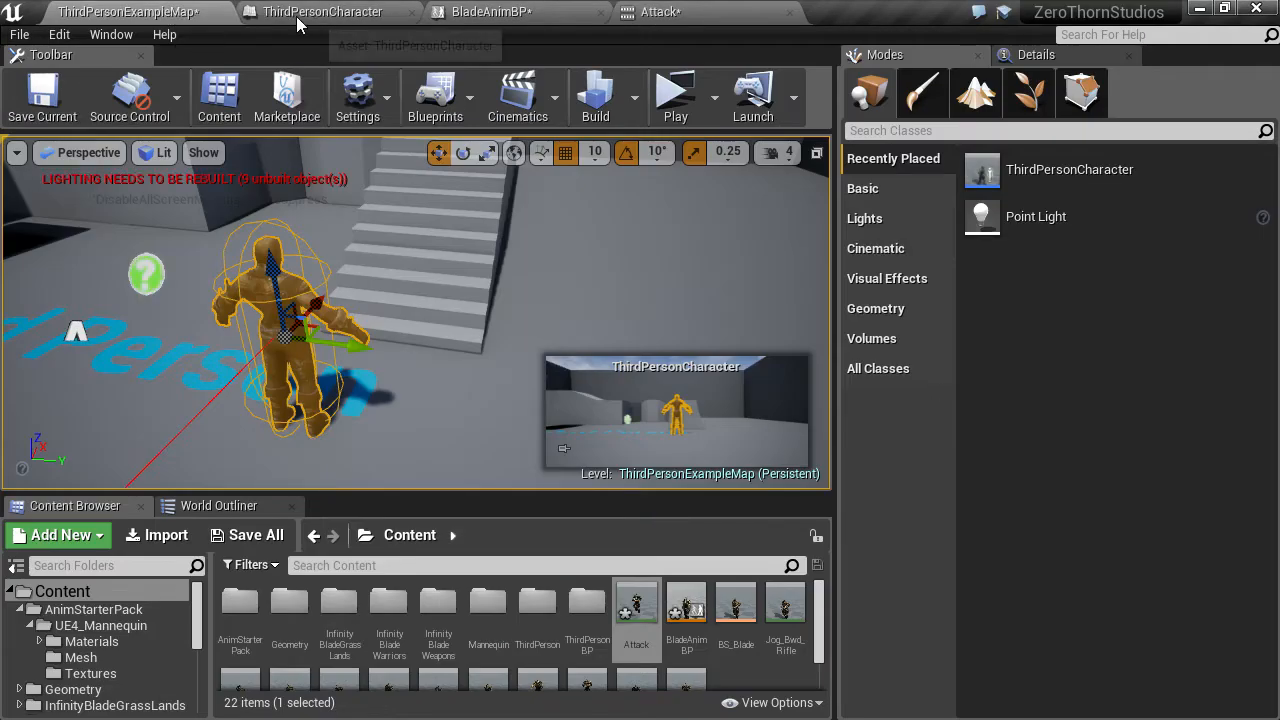
{"action": "left_click", "coordinate": [500, 145]}
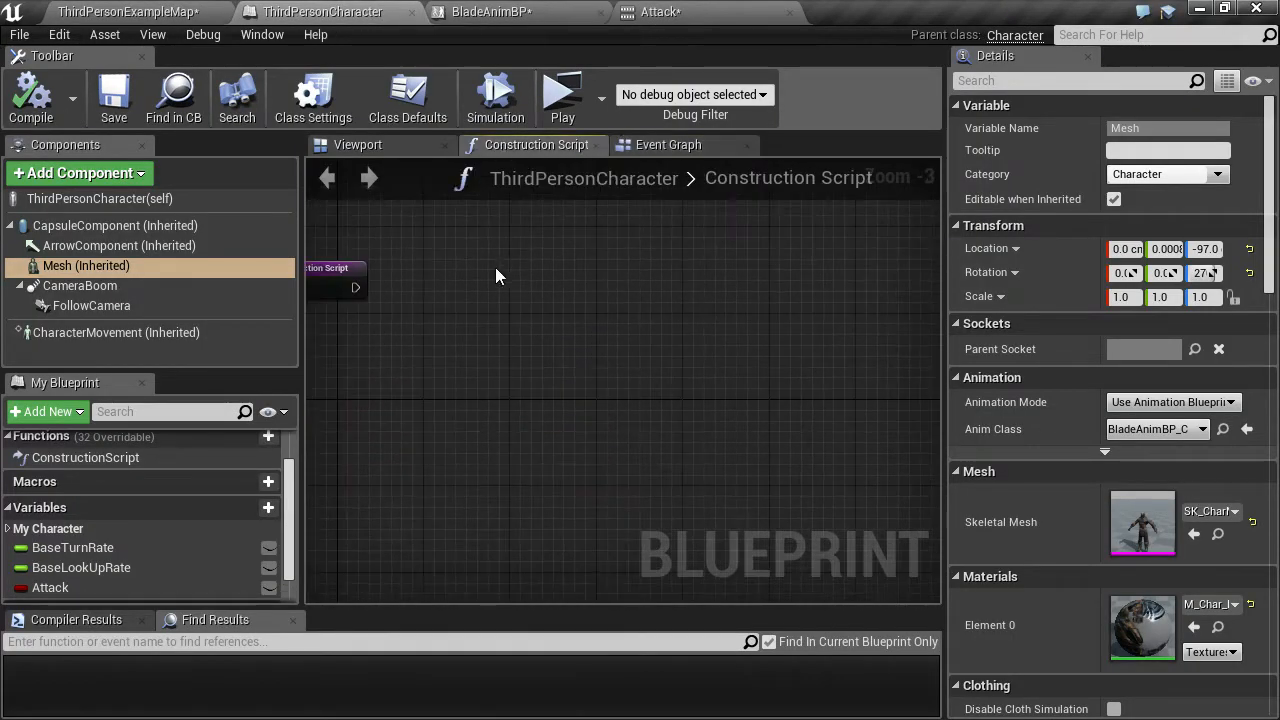
{"action": "left_click", "coordinate": [60, 175]}
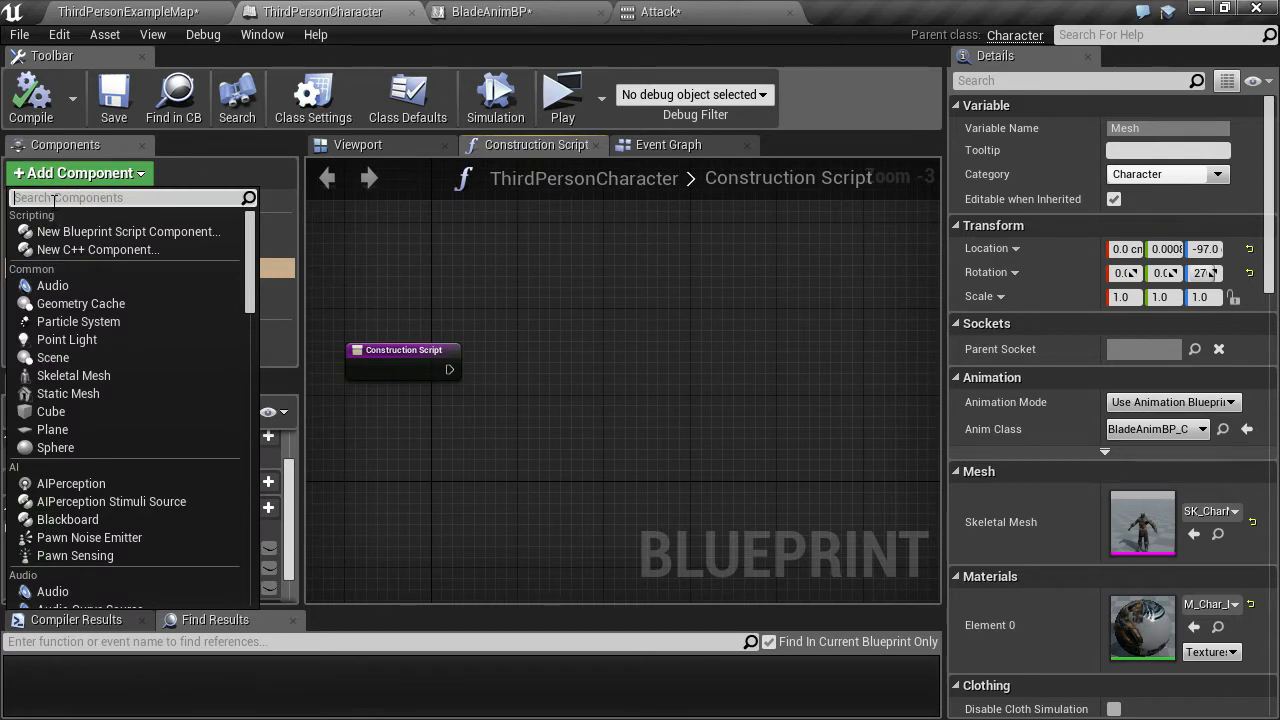
{"action": "type", "text": "skel"}
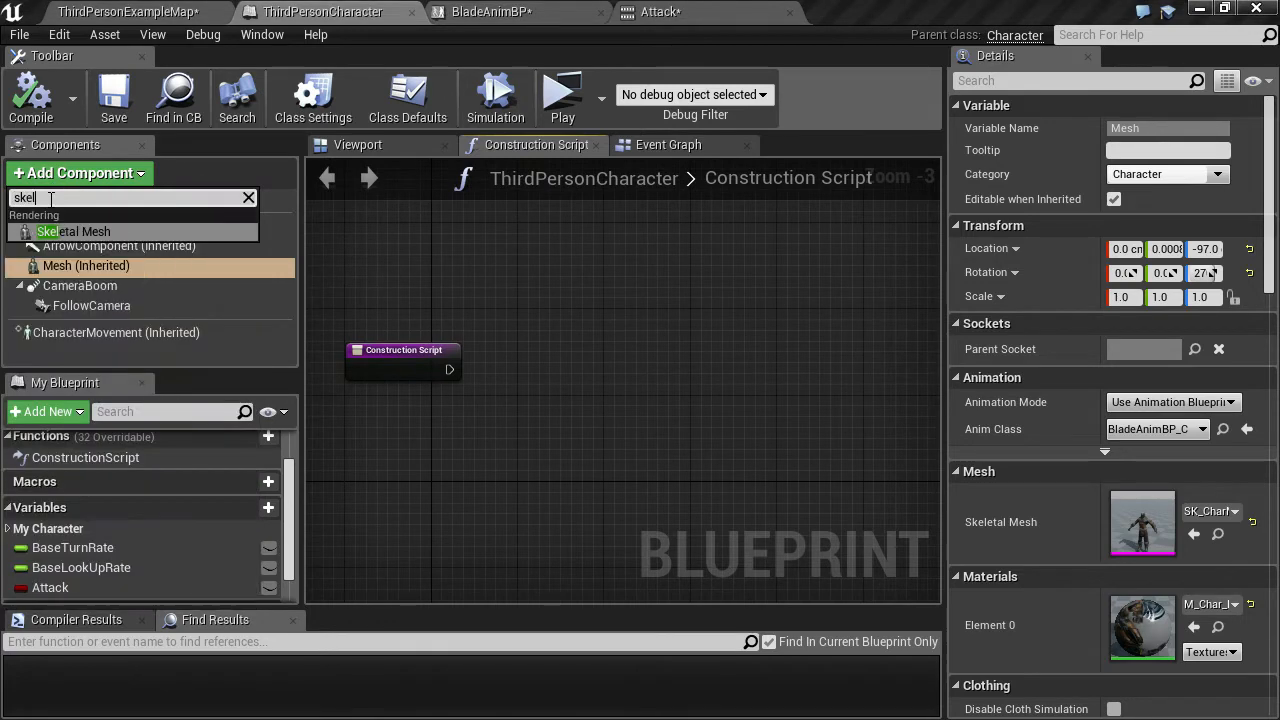
{"action": "left_click", "coordinate": [60, 231]}
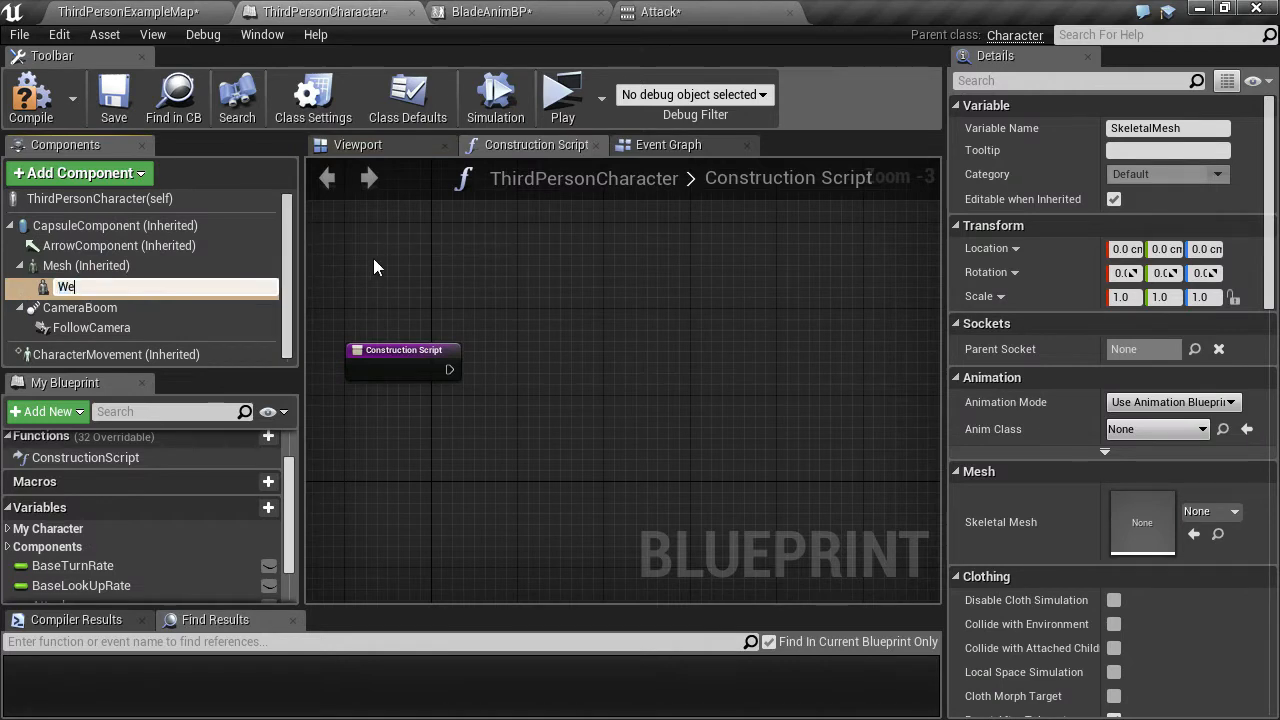
{"action": "type", "text": "Weapon"}
{"action": "key", "text": "Return"}
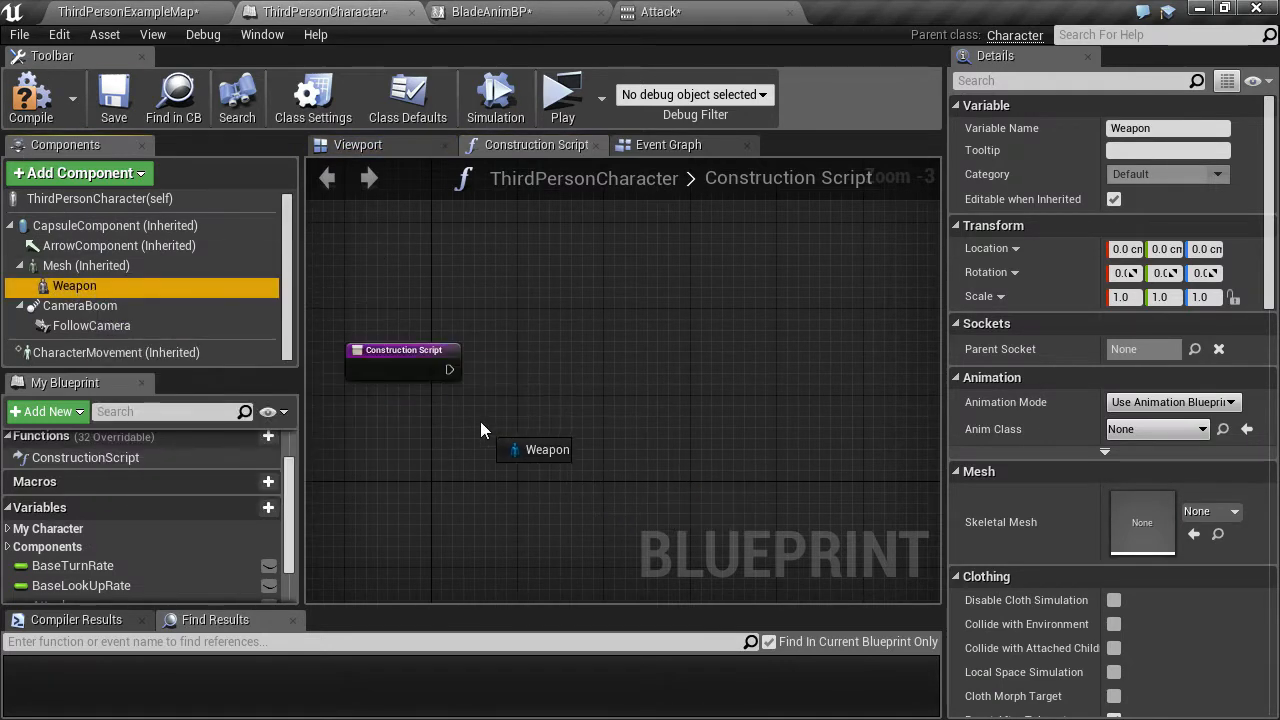
Place a Weapon reference in the Construction Script graph and add an AttachToComponent node with Weapon as its target
{"action": "left_click_drag", "start_coordinate": [481, 430], "coordinate": [481, 430]}
{"action": "right_click_drag", "start_coordinate": [540, 448], "coordinate": [476, 385]}
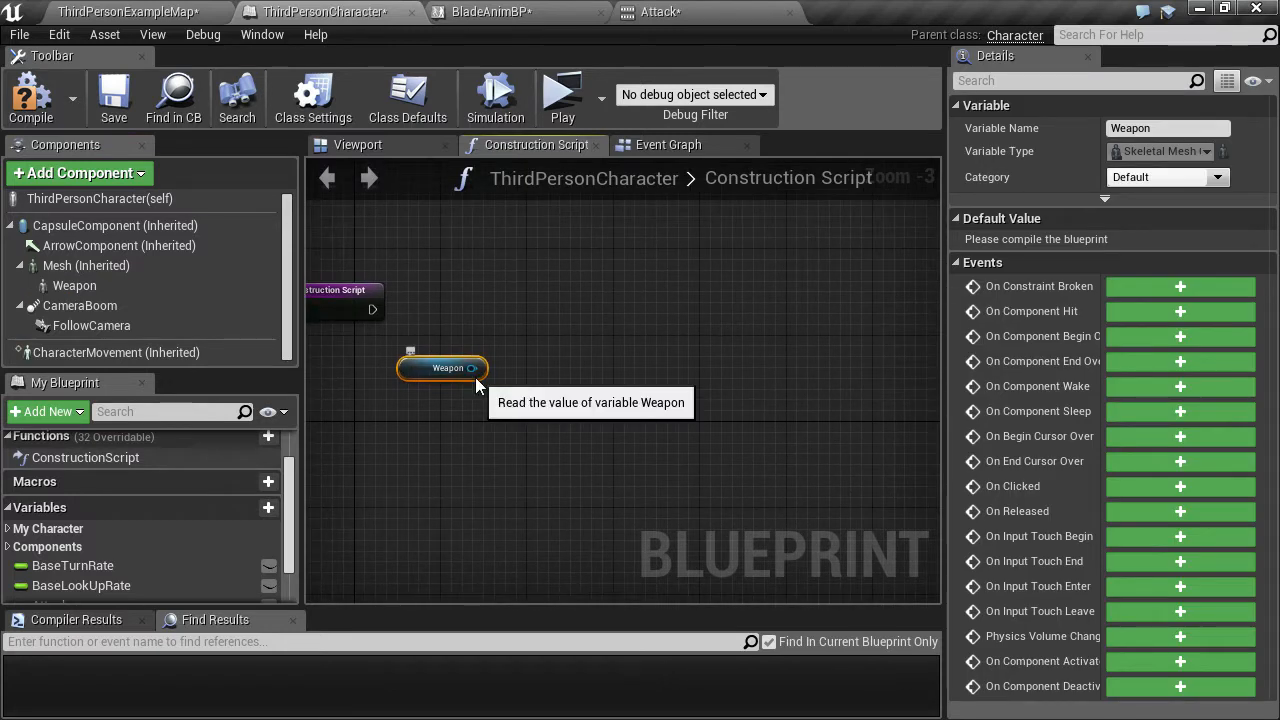
{"action": "left_click_drag", "start_coordinate": [476, 382], "coordinate": [476, 348]}
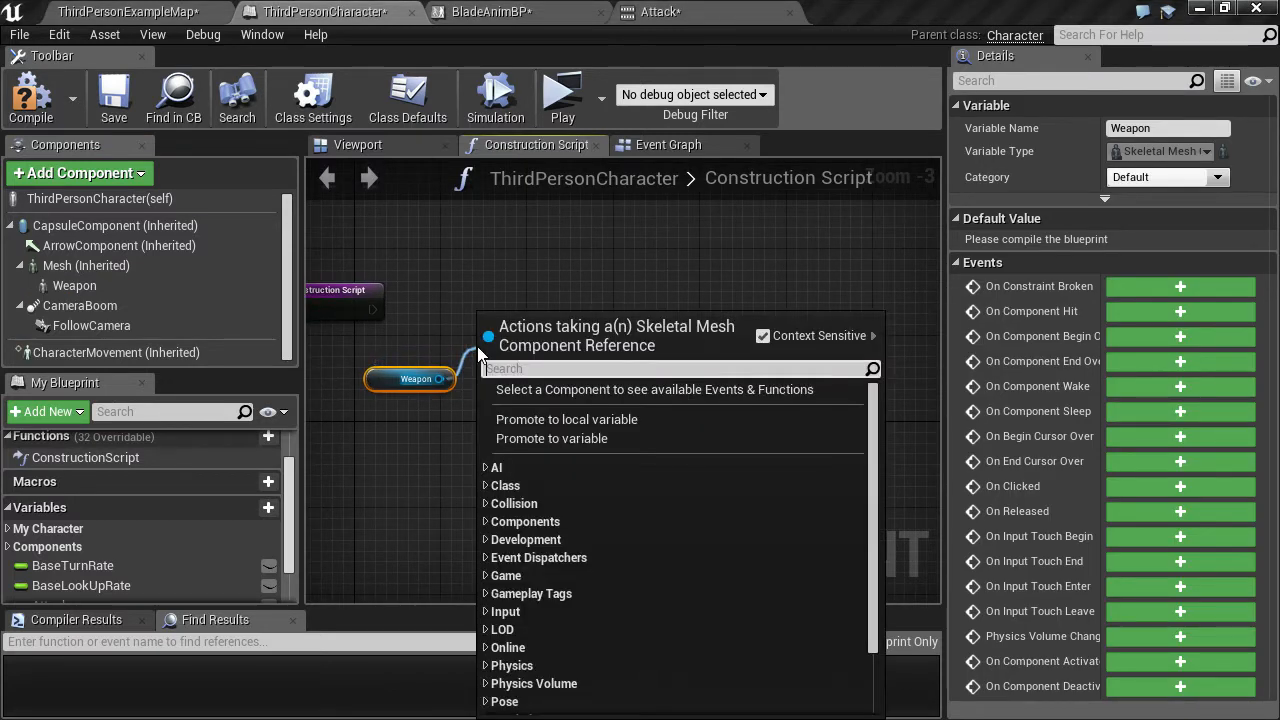
{"action": "type", "text": "ata"}
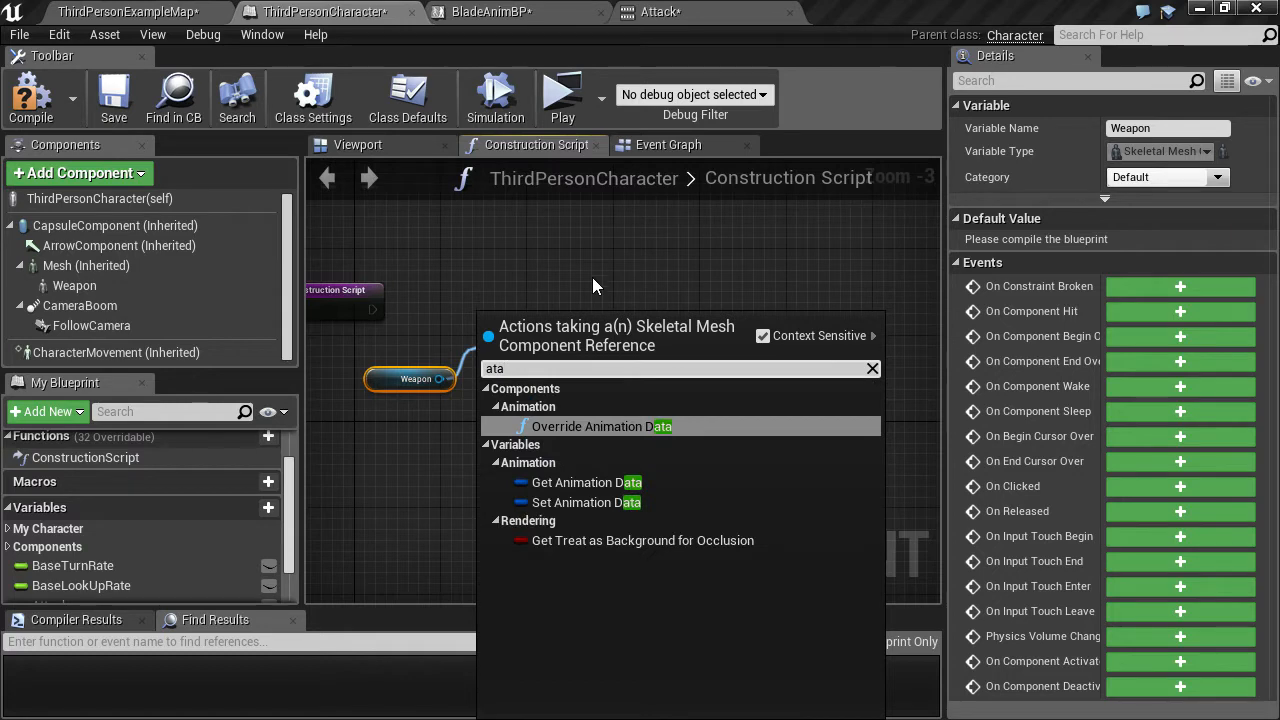
{"action": "key", "text": "BackSpace"}
{"action": "type", "text": "tac"}
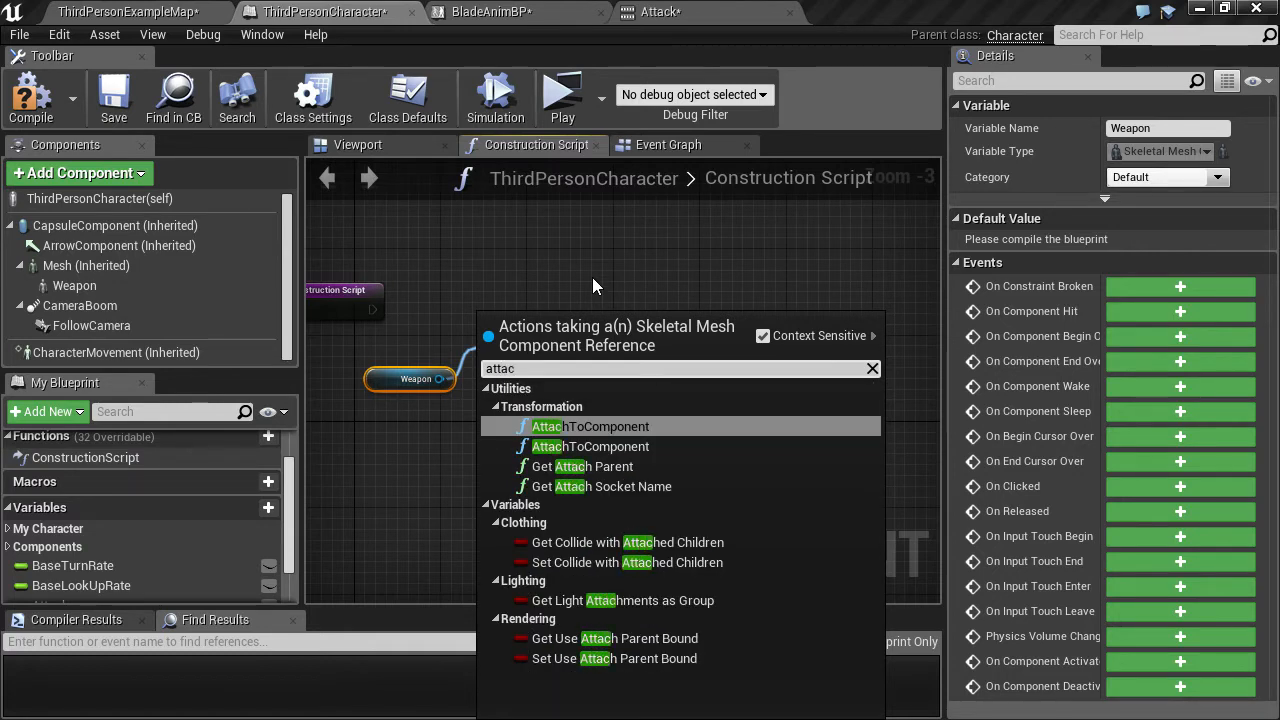
{"action": "key", "text": "Return"}
{"action": "scroll", "coordinate": [536, 295], "scroll_direction": "up", "scroll_amount": 1}
{"action": "right_click_drag", "start_coordinate": [536, 295], "coordinate": [641, 284]}
{"action": "left_click_drag", "start_coordinate": [512, 379], "coordinate": [410, 374]}
Add a Mesh reference, connect it to AttachToComponent's Parent input, and wire the Construction Script execution output to the node
{"action": "left_click_drag", "start_coordinate": [146, 266], "coordinate": [400, 414]}
{"action": "left_click_drag", "start_coordinate": [490, 428], "coordinate": [552, 418]}
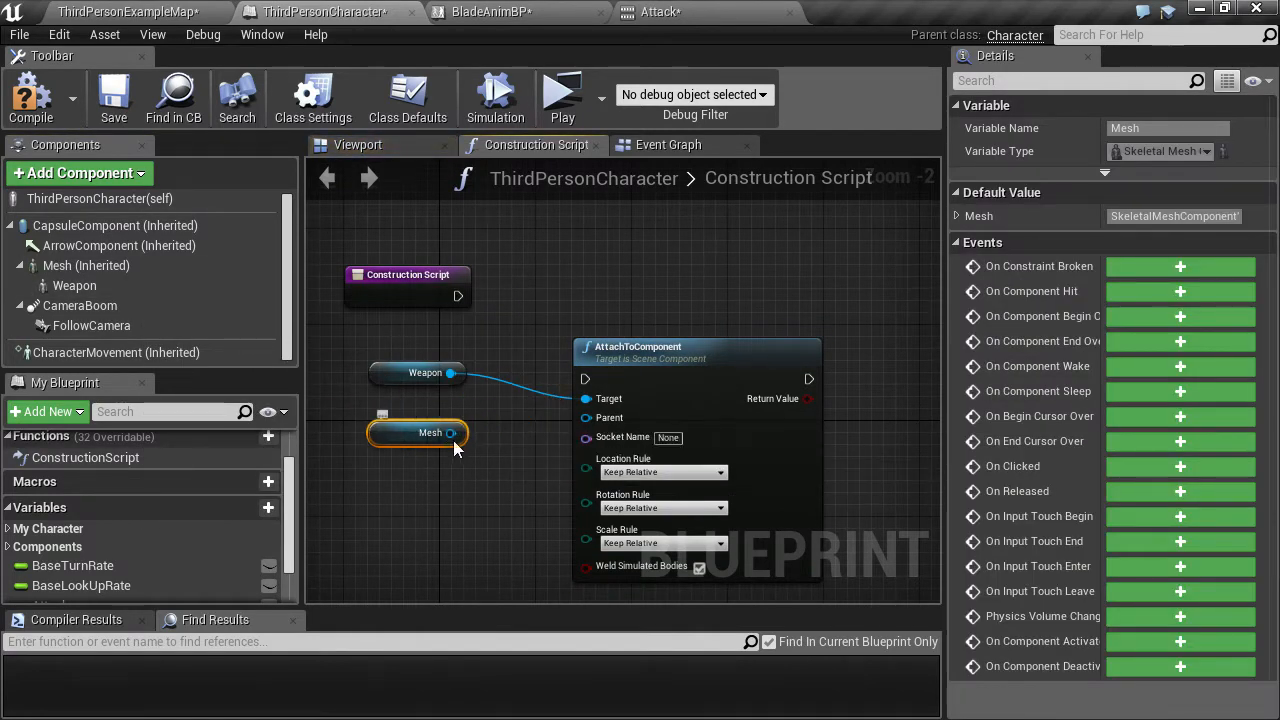
{"action": "left_click_drag", "start_coordinate": [451, 433], "coordinate": [586, 417]}
{"action": "right_click_drag", "start_coordinate": [600, 360], "coordinate": [551, 322]}
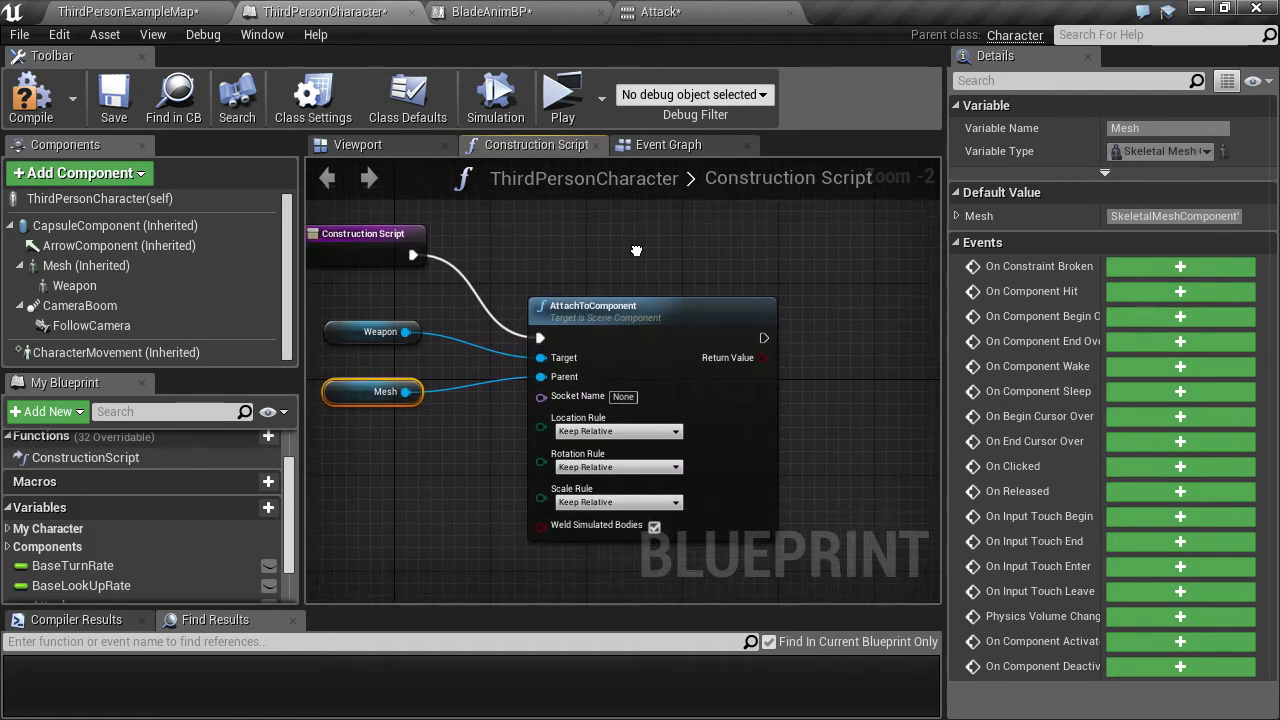
Set the AttachToComponent node's Socket Name to weapon
{"action": "left_click", "coordinate": [619, 399]}
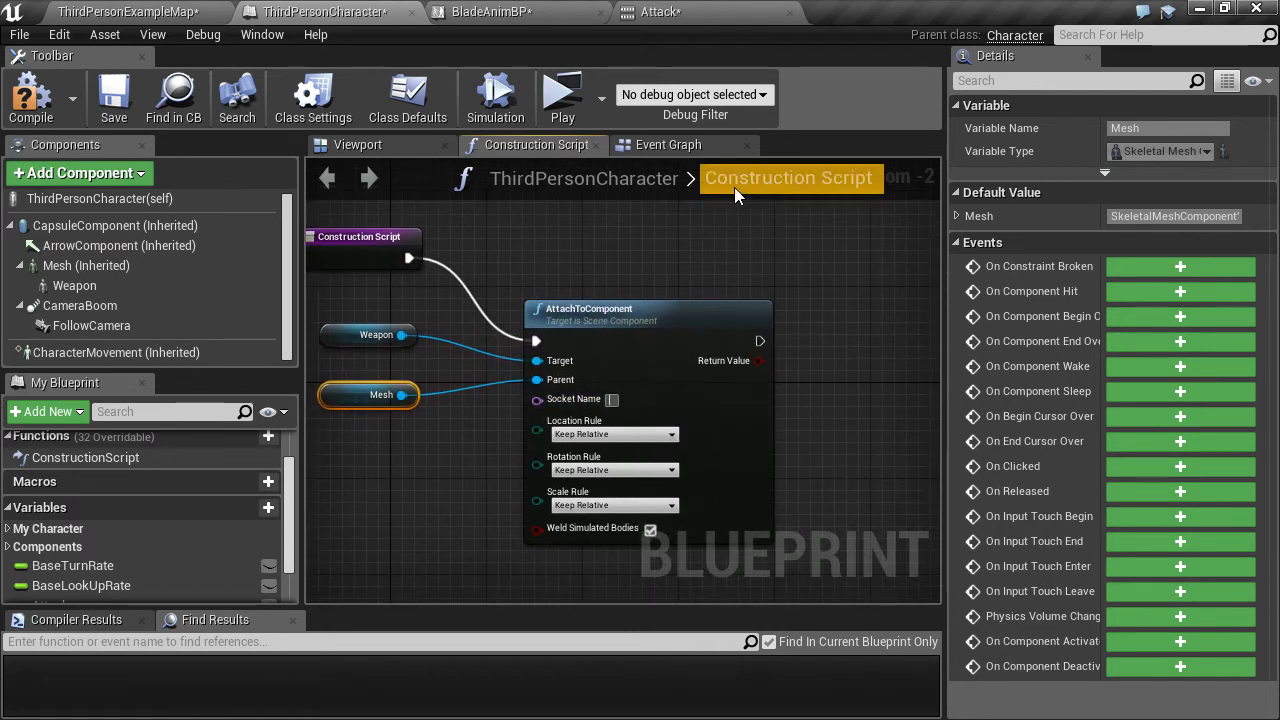
{"action": "type", "text": "weapon"}
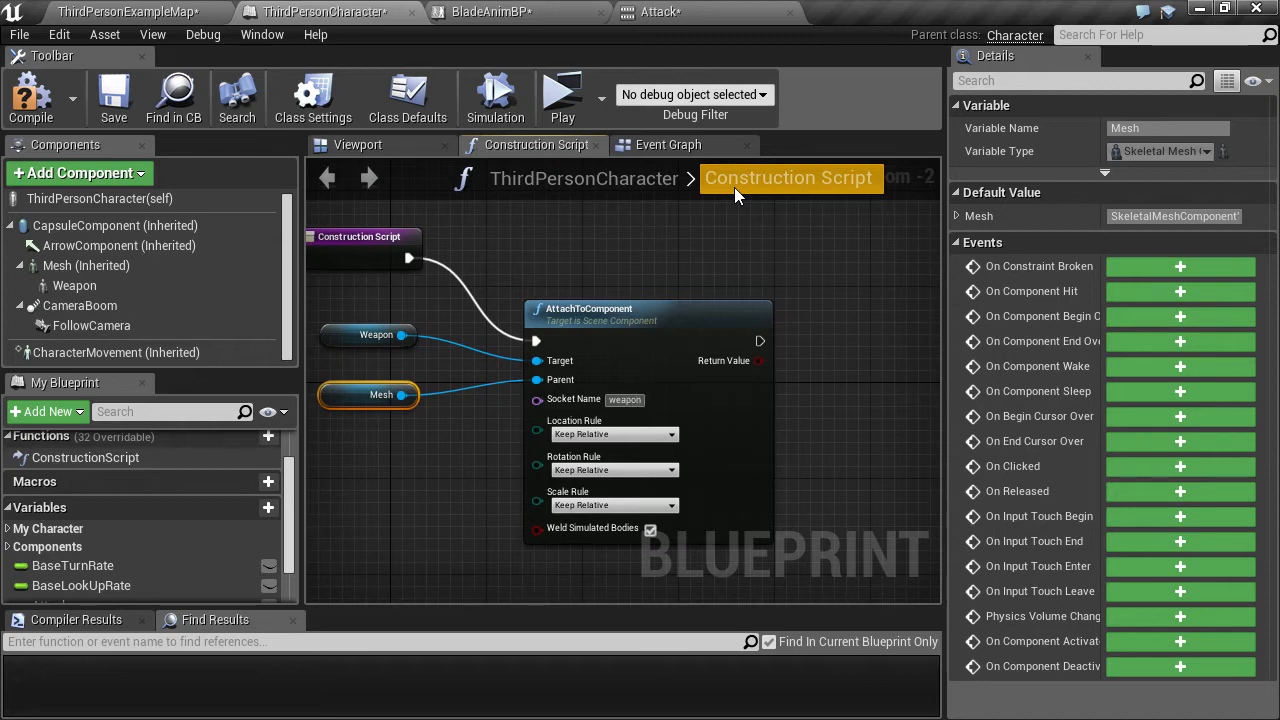
{"action": "left_click", "coordinate": [507, 458]}
Set AttachToComponent's Location Rule and Rotation Rule to Snap to Target and its Scale Rule to Keep World
{"action": "scroll", "coordinate": [495, 445], "scroll_direction": "up", "scroll_amount": 2}
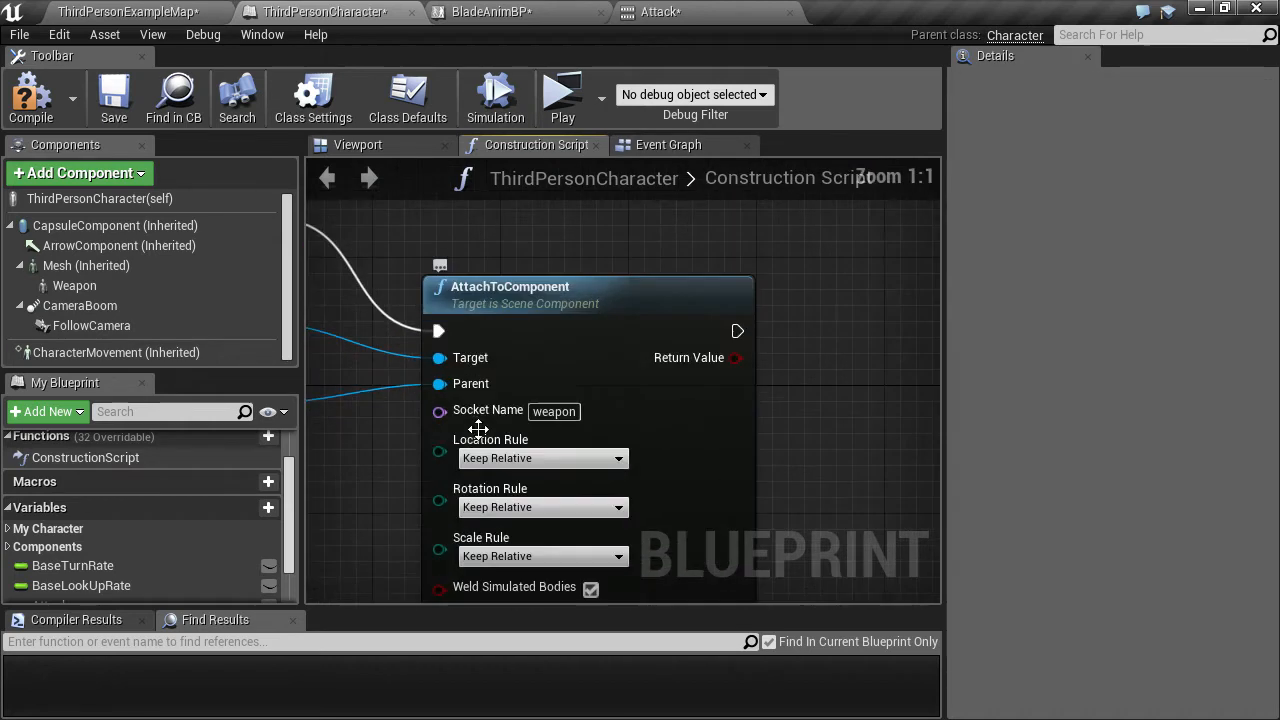
{"action": "left_click", "coordinate": [537, 458]}
{"action": "left_click", "coordinate": [515, 487]}
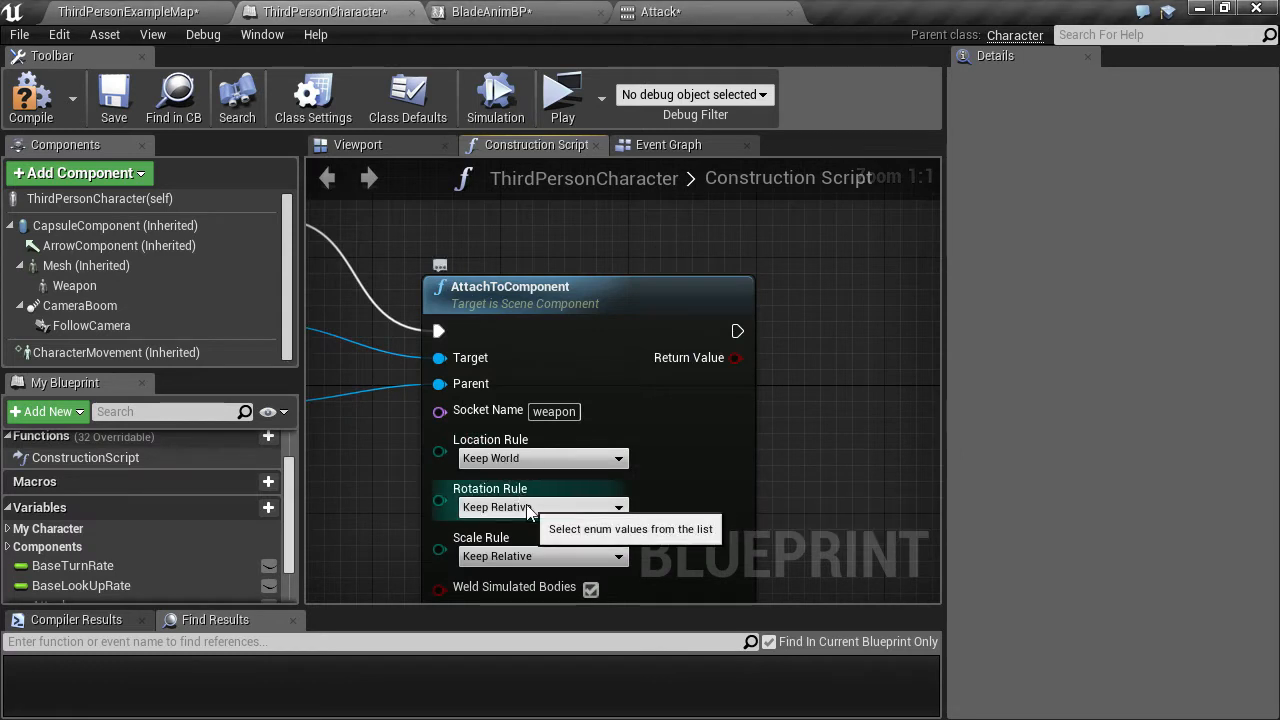
{"action": "left_click", "coordinate": [530, 507]}
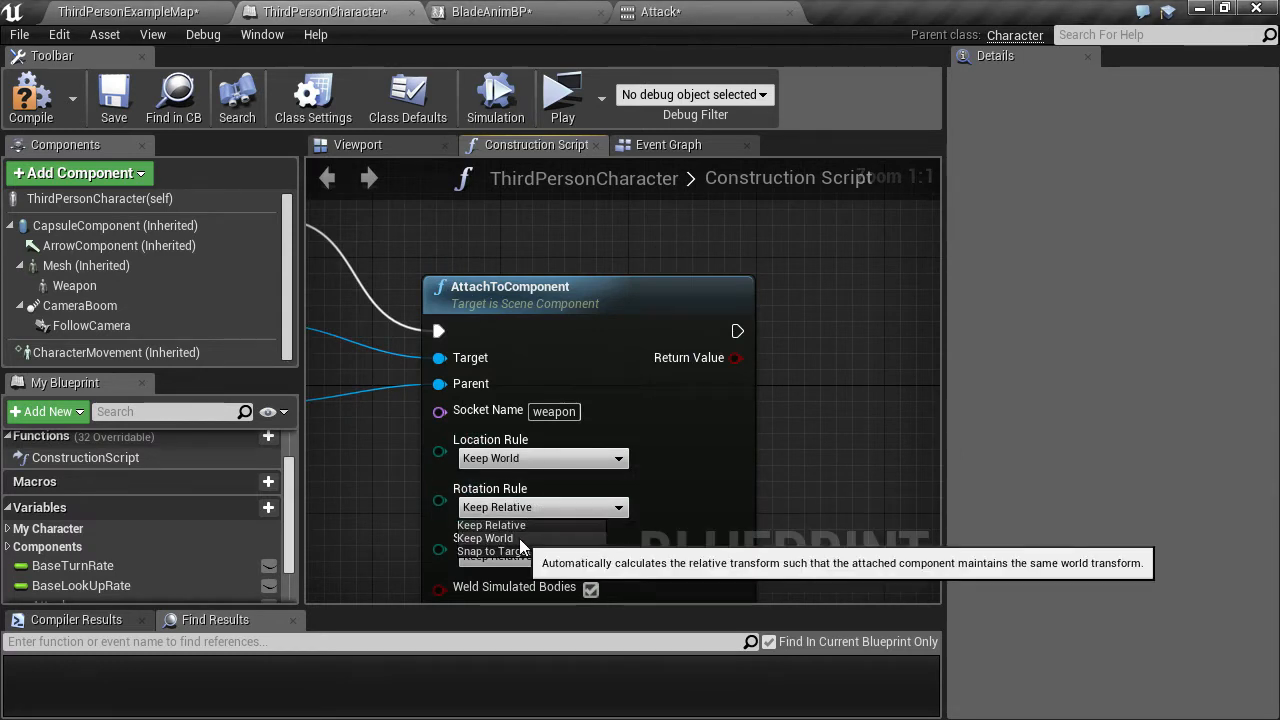
{"action": "left_click", "coordinate": [515, 551]}
{"action": "left_click", "coordinate": [532, 502]}
{"action": "left_click", "coordinate": [532, 502]}
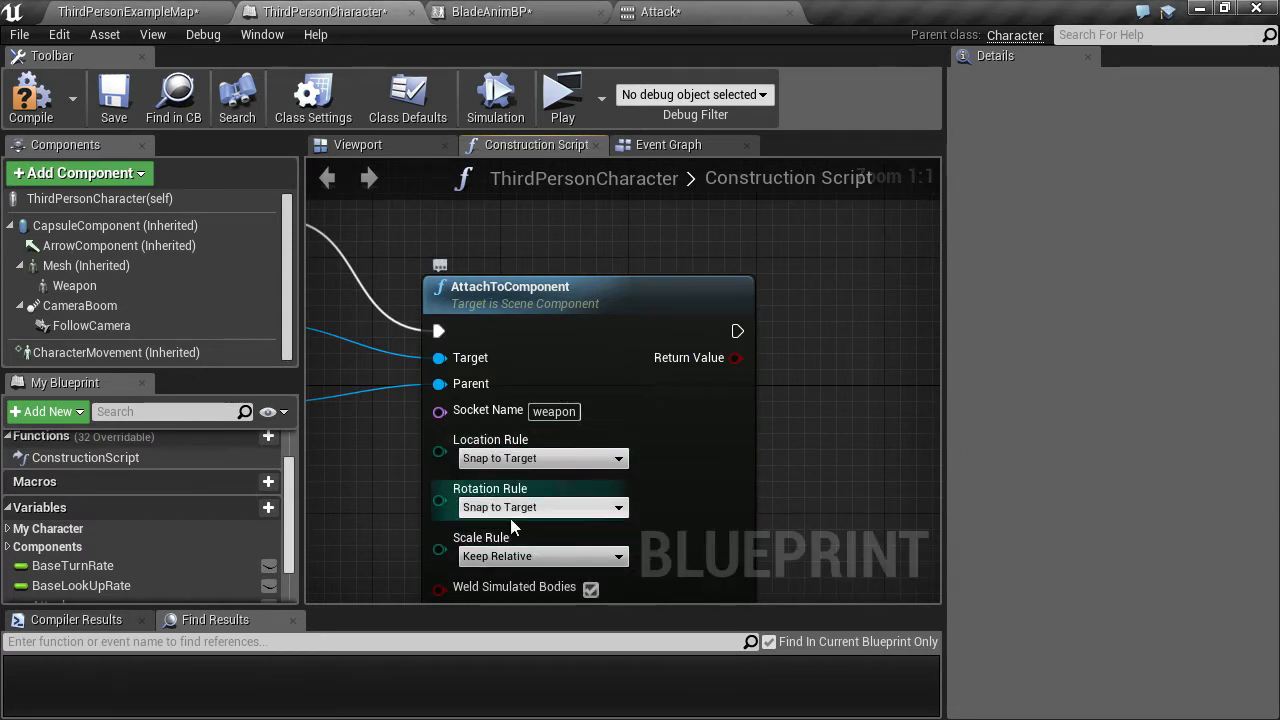
{"action": "left_click", "coordinate": [545, 557]}
{"action": "left_click", "coordinate": [515, 587]}
Rearrange the Mesh and Weapon reference nodes closer to the AttachToComponent node's inputs
{"action": "right_click_drag", "start_coordinate": [389, 500], "coordinate": [484, 446]}
{"action": "scroll", "coordinate": [473, 397], "scroll_direction": "down", "scroll_amount": 2}
{"action": "right_click_drag", "start_coordinate": [358, 428], "coordinate": [417, 434]}
{"action": "left_click_drag", "start_coordinate": [420, 384], "coordinate": [469, 384]}
{"action": "left_click_drag", "start_coordinate": [389, 331], "coordinate": [425, 343]}
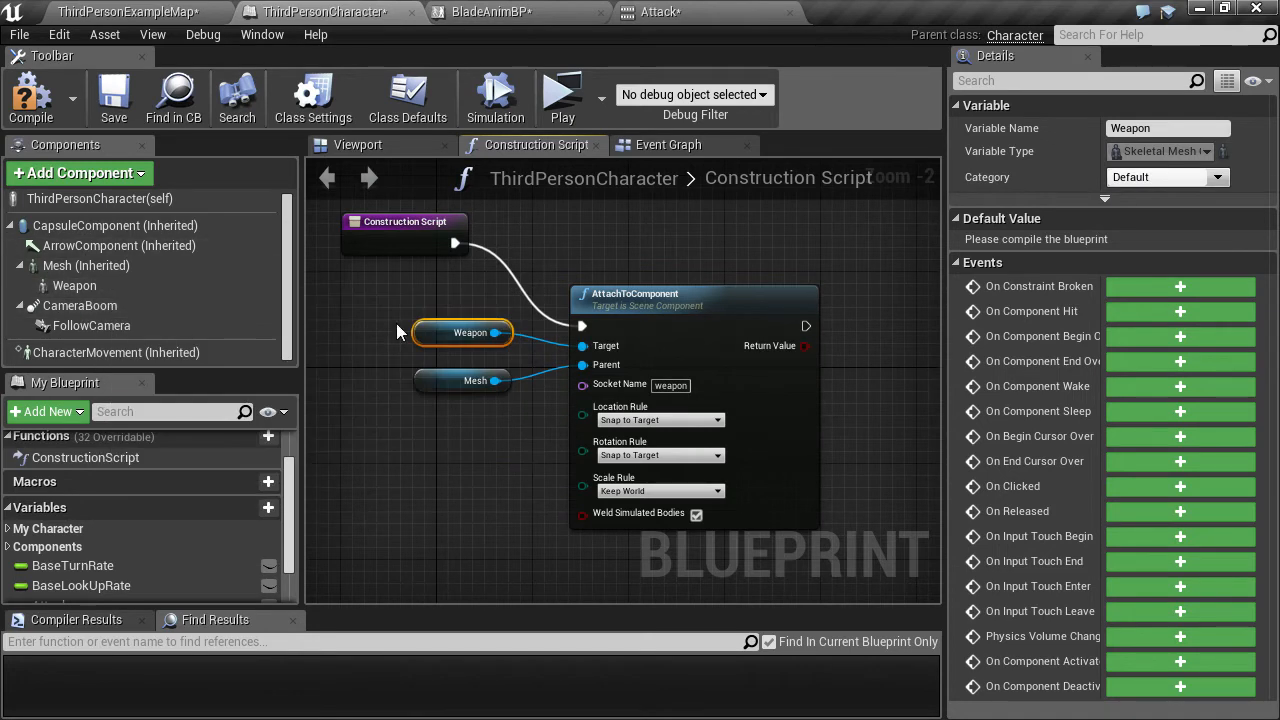
{"action": "right_click_drag", "start_coordinate": [666, 275], "coordinate": [648, 323]}
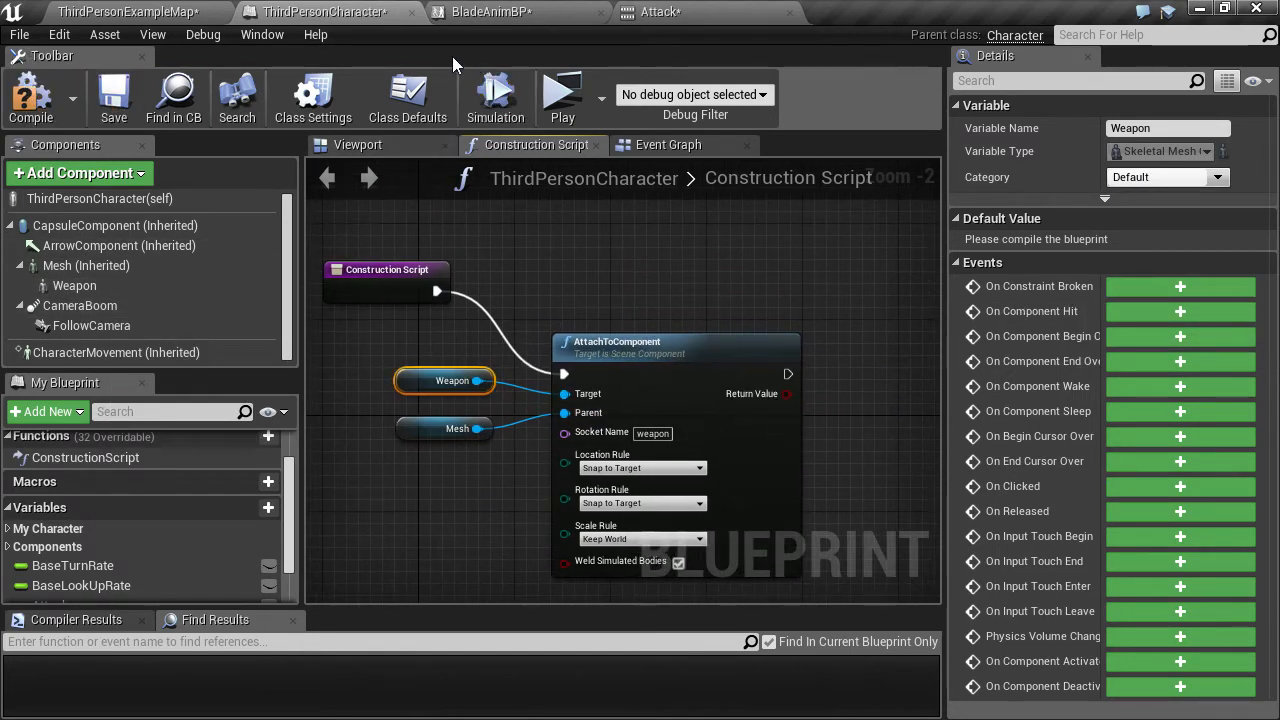
Open the mannequin skeleton from BladeAnimBP and add a socket named weapon to the hand_r bone
{"action": "left_click", "coordinate": [492, 12]}
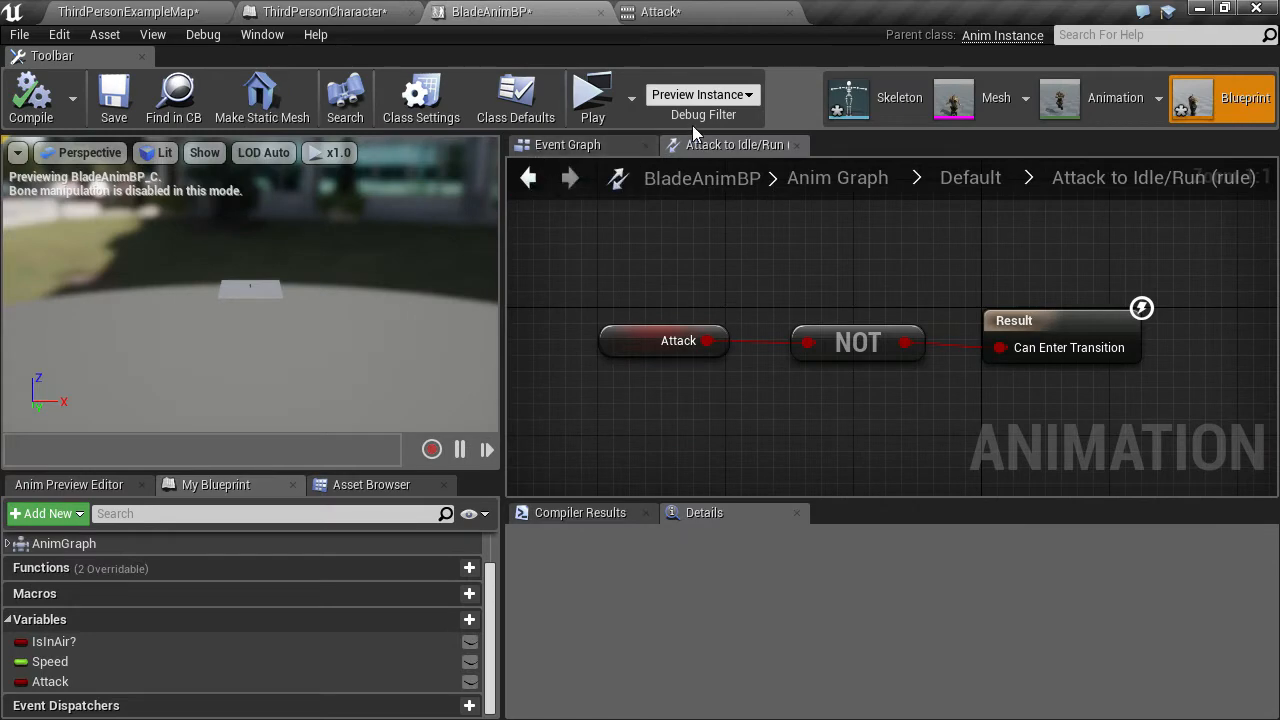
{"action": "left_click", "coordinate": [899, 116]}
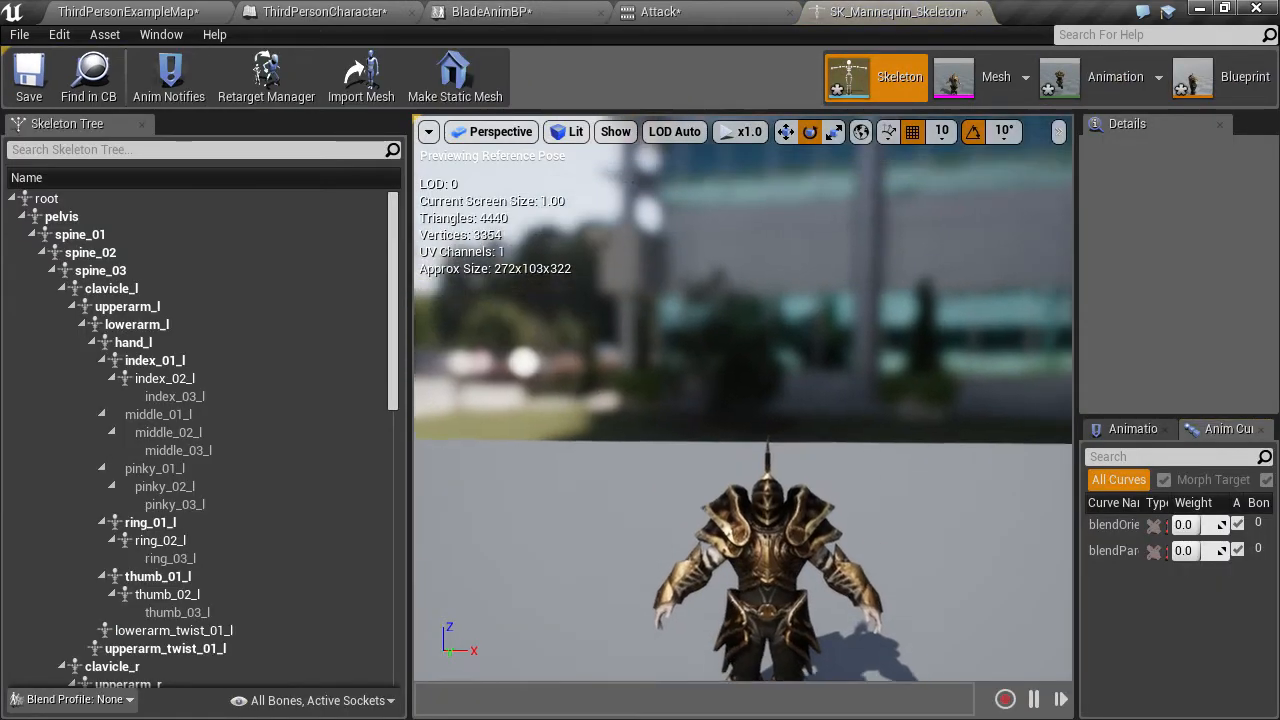
{"action": "scroll", "coordinate": [192, 467], "scroll_direction": "down", "scroll_amount": 8}
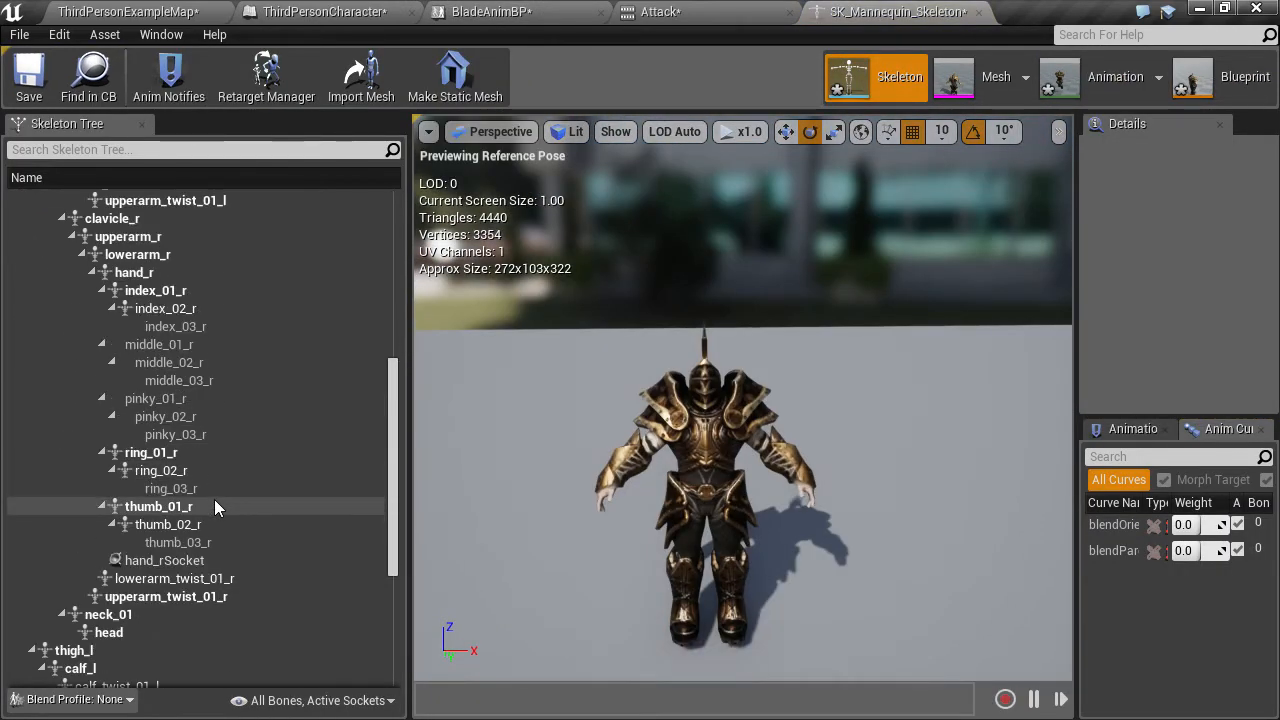
{"action": "scroll", "coordinate": [145, 571], "scroll_direction": "down", "scroll_amount": 6}
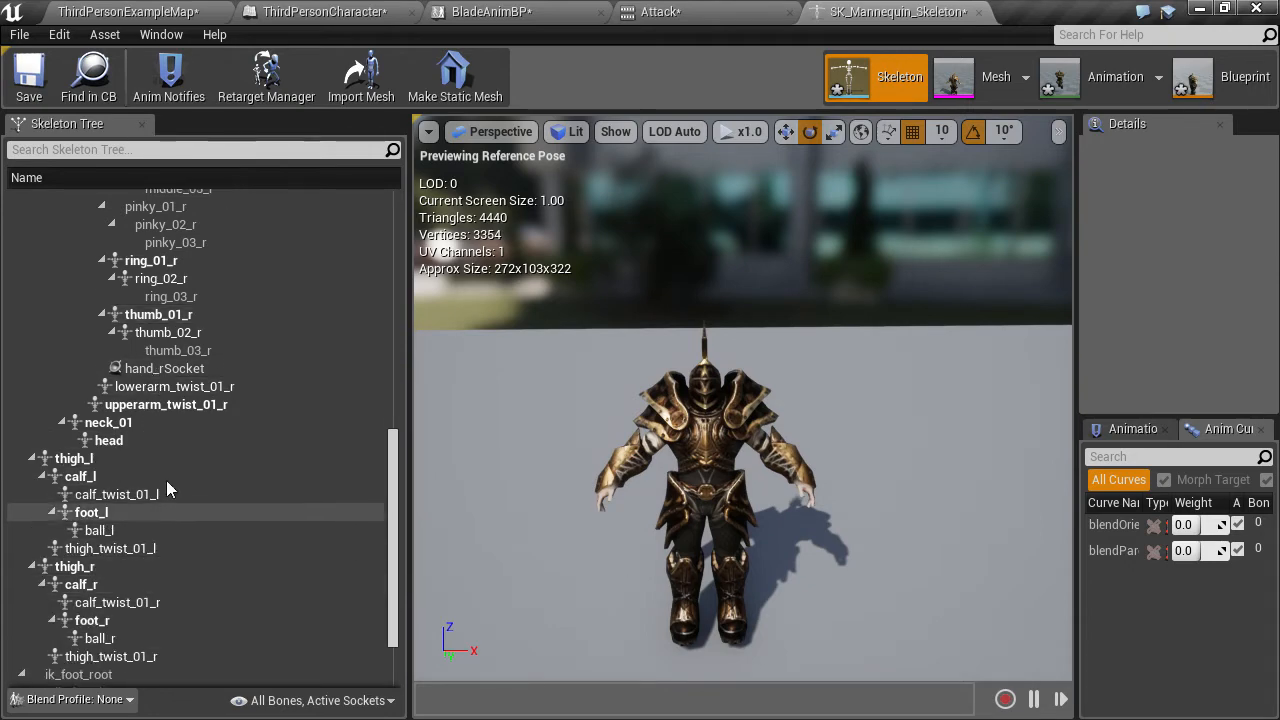
{"action": "scroll", "coordinate": [170, 462], "scroll_direction": "up", "scroll_amount": 3}
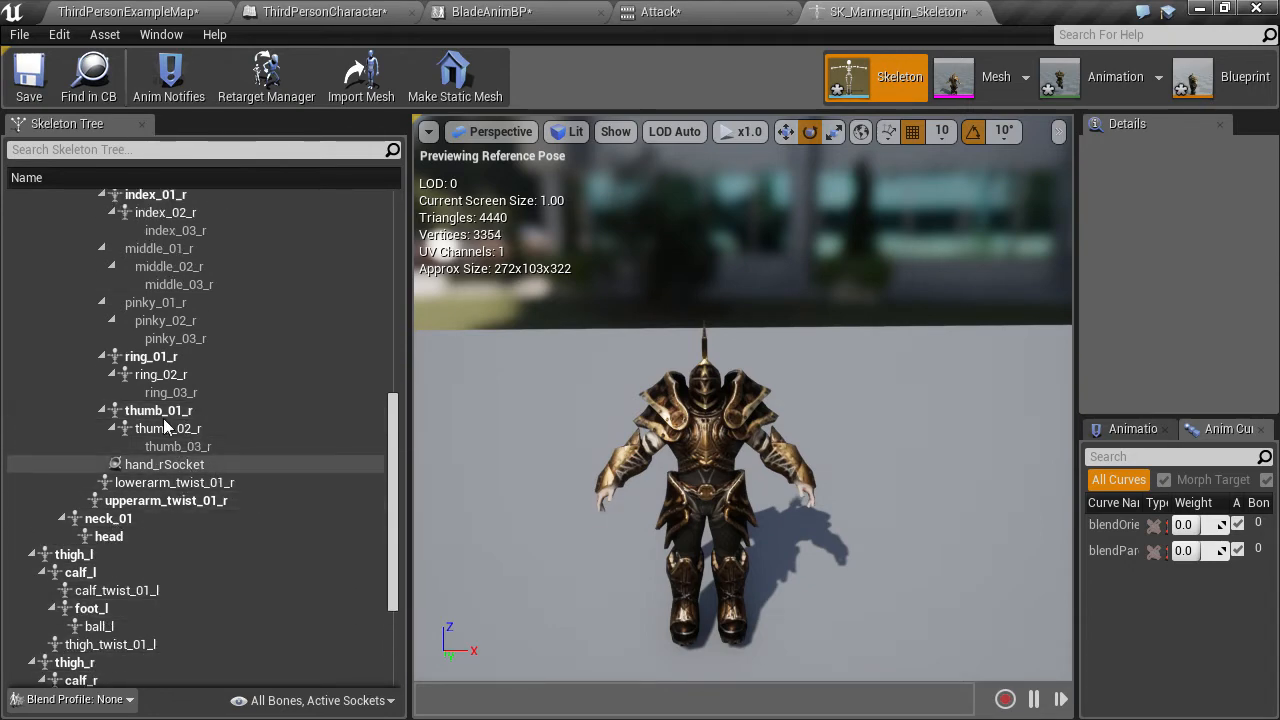
{"action": "scroll", "coordinate": [172, 370], "scroll_direction": "up", "scroll_amount": 3}
{"action": "left_click", "coordinate": [160, 341]}
{"action": "right_click", "coordinate": [160, 339]}
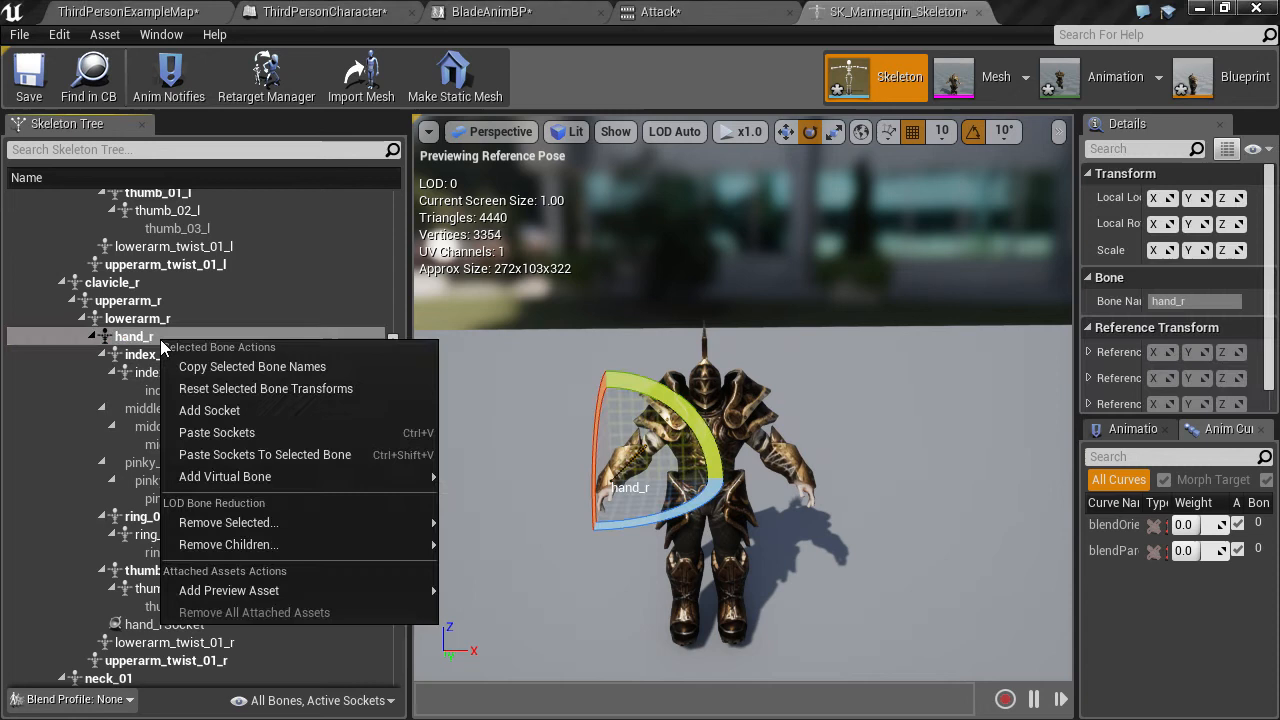
{"action": "left_click", "coordinate": [217, 409]}
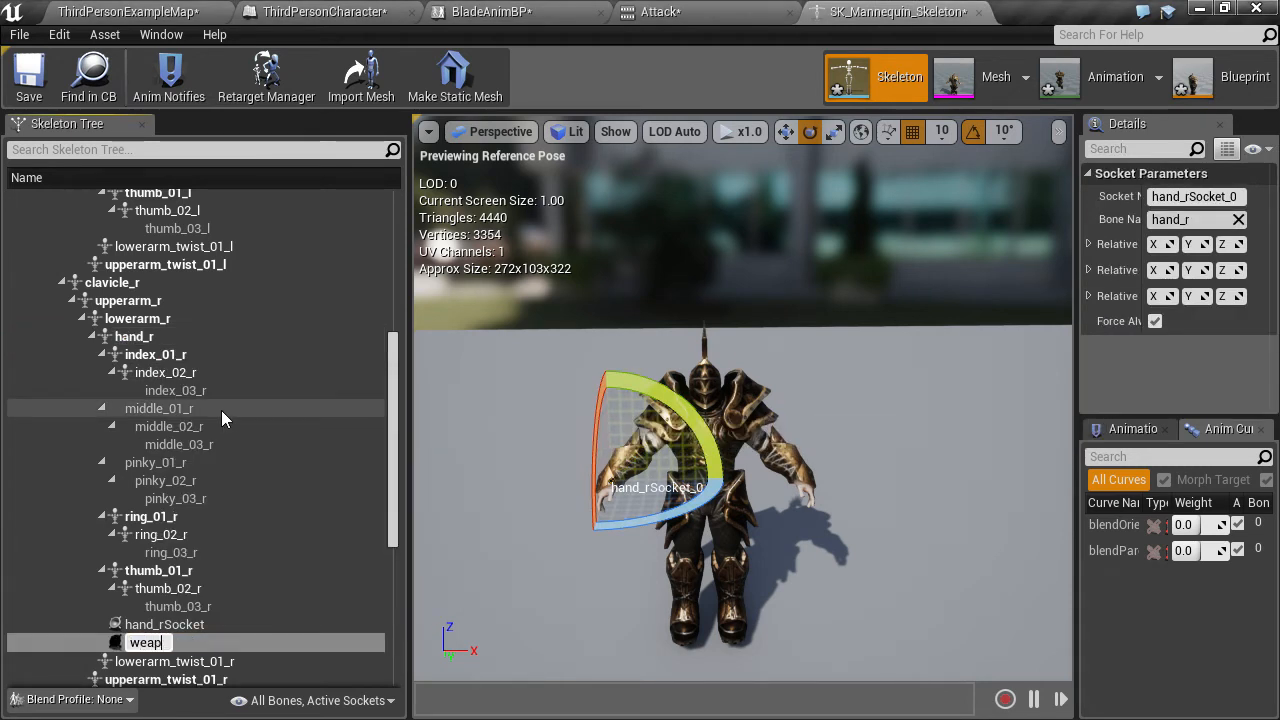
{"action": "key", "text": "Return"}
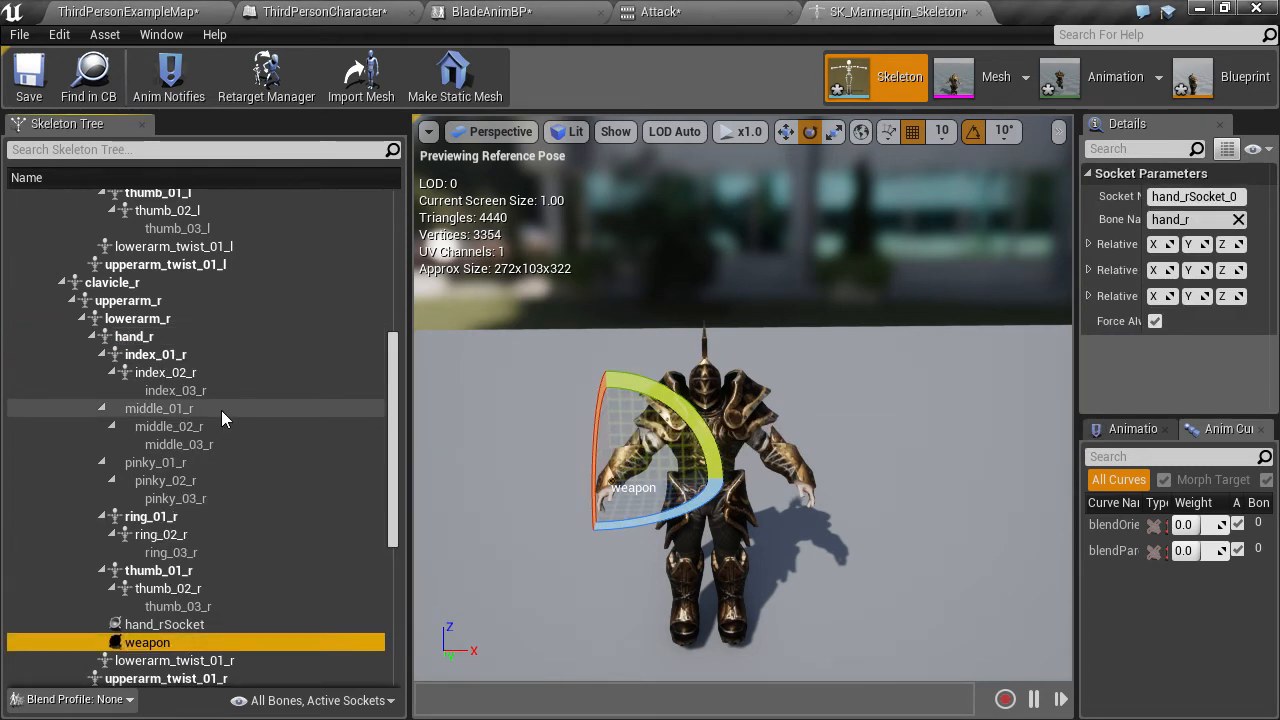
Open the available actions for the weapon socket under the hand_r bone
{"action": "right_click", "coordinate": [202, 640]}
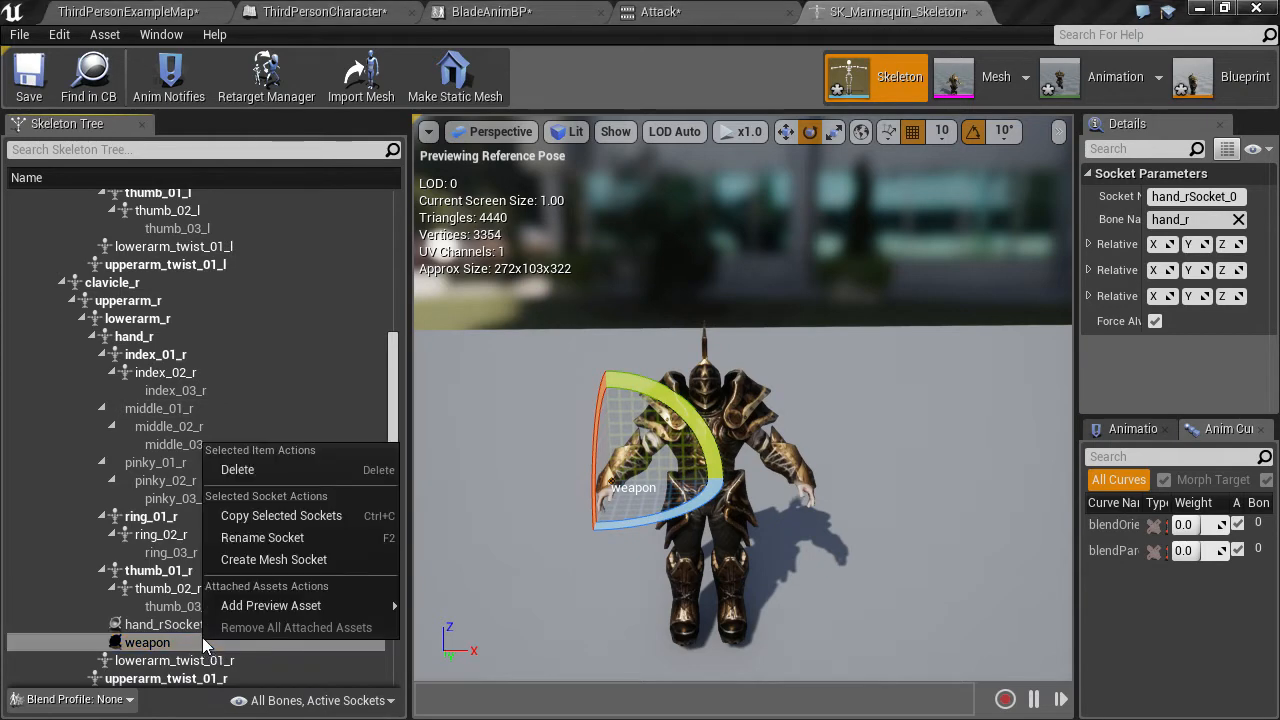
Attach the SK_Blade_DragonSword preview asset to the weapon socket of the right hand
{"action": "mouse_move", "coordinate": [261, 605]}
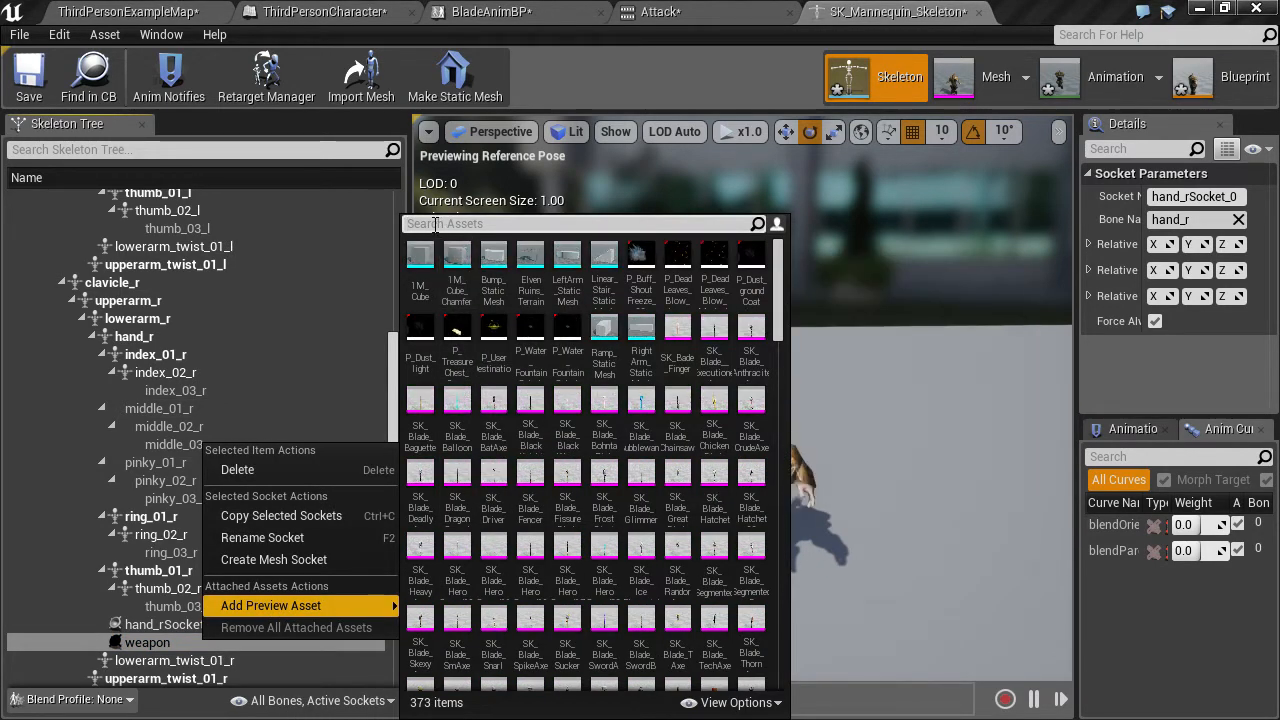
{"action": "type", "text": "sword"}
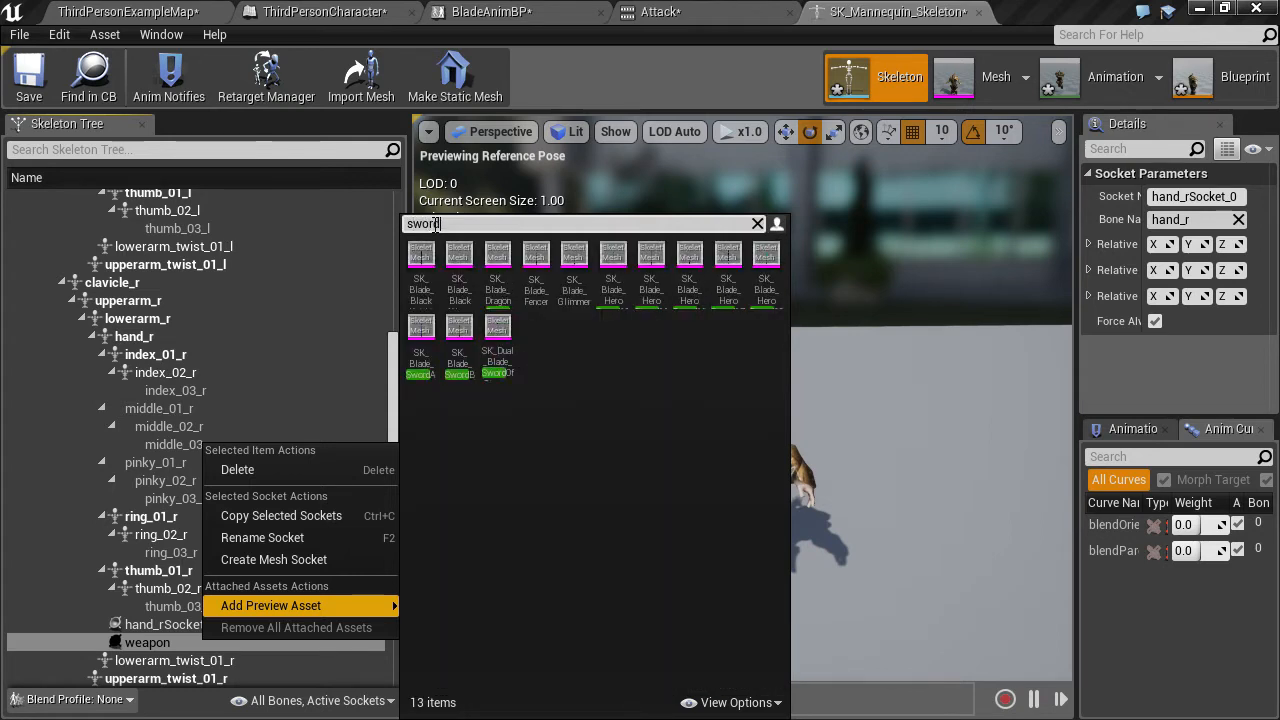
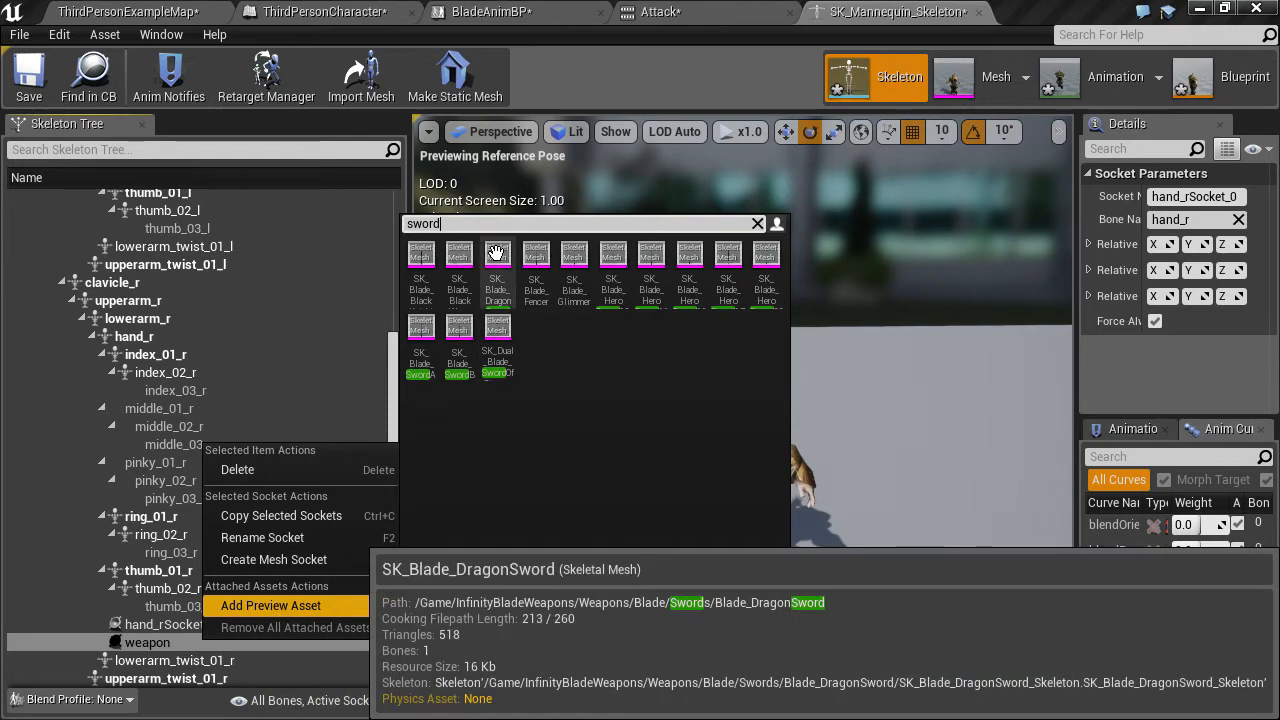
{"action": "type", "text": "dragon"}
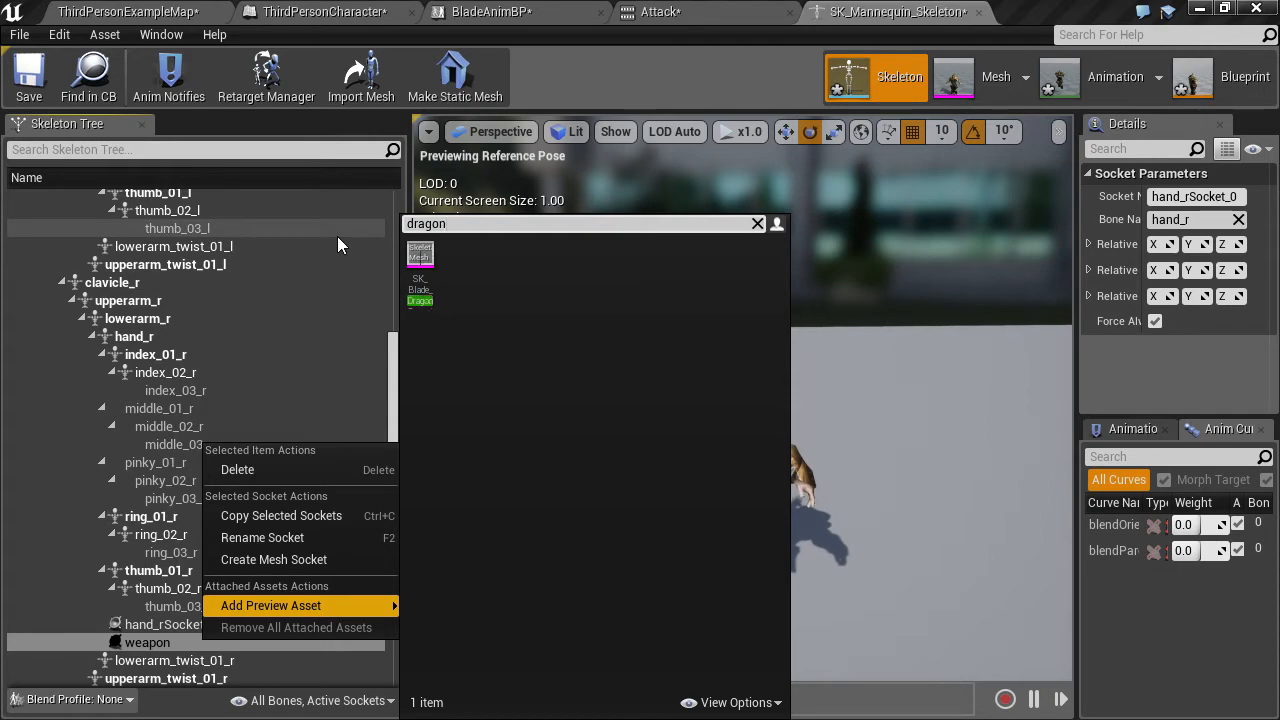
{"action": "left_click", "coordinate": [420, 262]}
Rotate the weapon socket until the sword points horizontally forward from the character's right hand
{"action": "mouse_move", "coordinate": [452, 536]}
{"action": "right_mouse_down"}
{"action": "mouse_move", "coordinate": [510, 555]}
{"action": "mouse_move", "coordinate": [470, 530]}
{"action": "right_mouse_up"}
{"action": "key", "text": "w"}
{"action": "right_click_drag", "start_coordinate": [522, 449], "coordinate": [530, 433]}
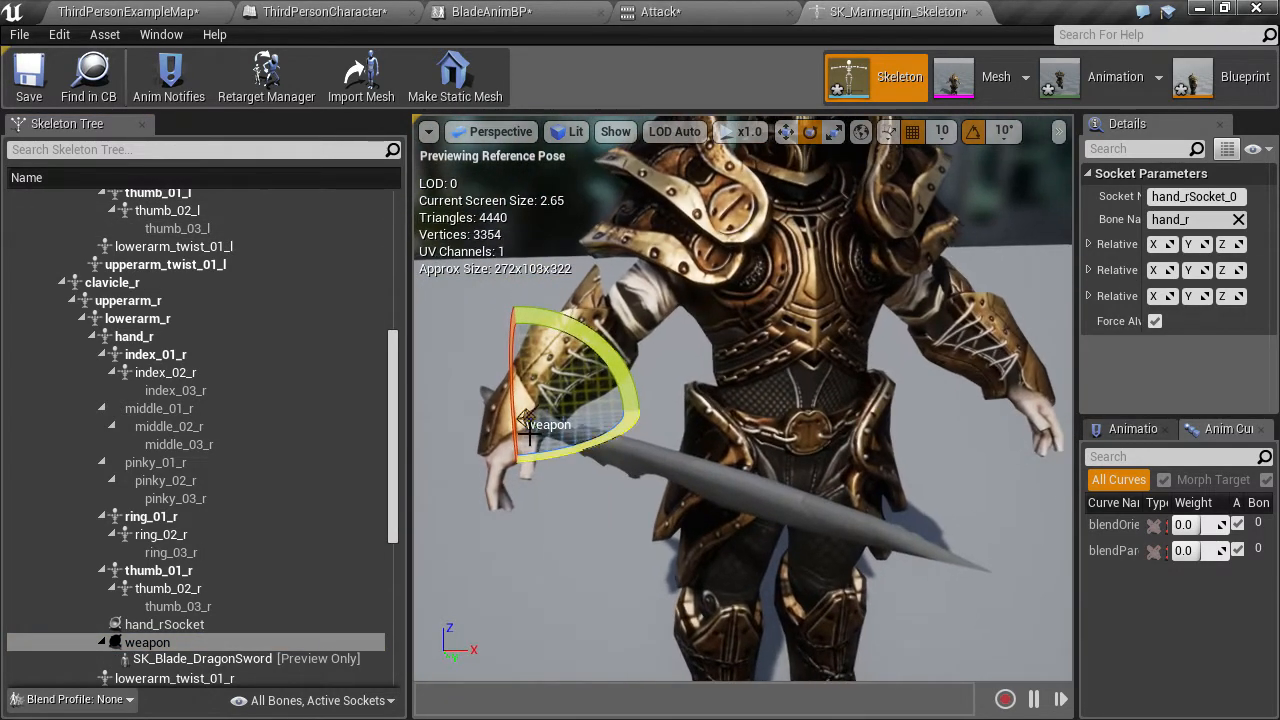
{"action": "left_click_drag", "start_coordinate": [565, 474], "coordinate": [625, 432]}
{"action": "left_click_drag", "start_coordinate": [603, 345], "coordinate": [490, 270]}
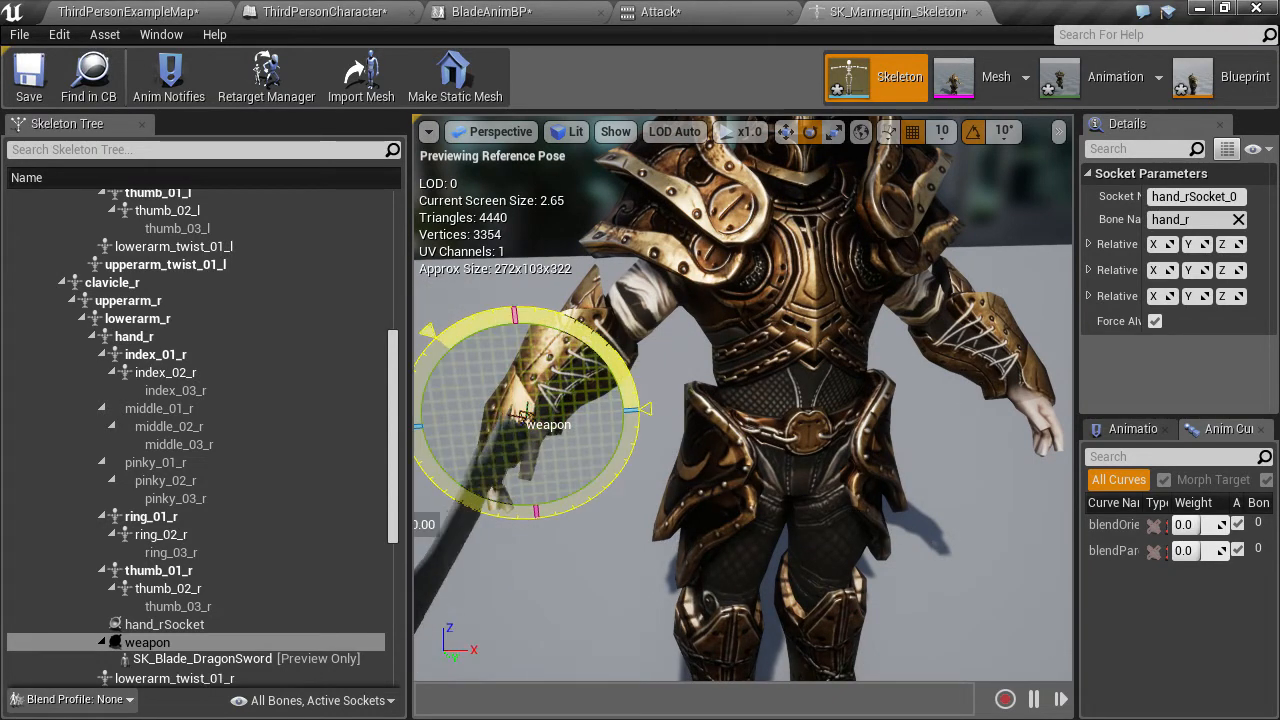
{"action": "left_click_drag", "start_coordinate": [762, 518], "coordinate": [770, 526]}
{"action": "left_click_drag", "start_coordinate": [566, 447], "coordinate": [790, 455]}
Move the weapon socket down along its vertical axis so the sword sits closer to the right palm
{"action": "right_click_drag", "start_coordinate": [507, 518], "coordinate": [560, 495]}
{"action": "key", "text": "w"}
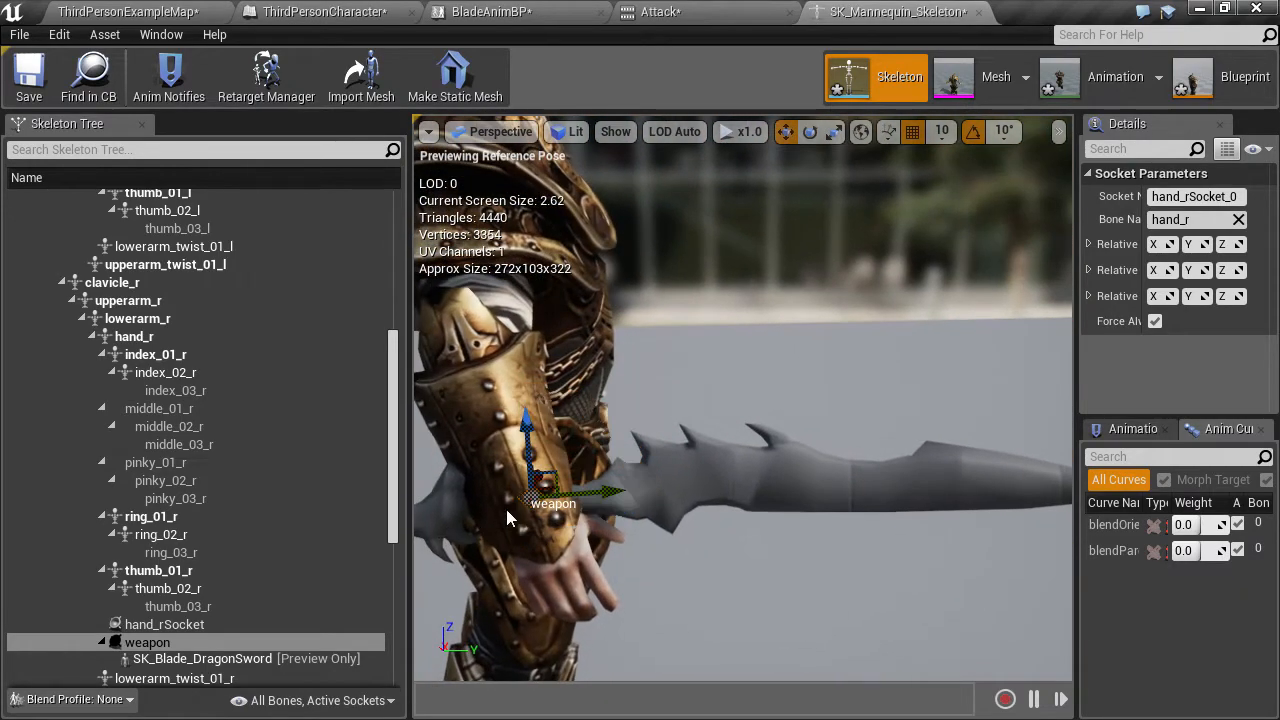
{"action": "left_click_drag", "start_coordinate": [531, 432], "coordinate": [531, 473]}
{"action": "mouse_move", "coordinate": [709, 622]}
{"action": "right_mouse_down"}
{"action": "mouse_move", "coordinate": [530, 605]}
{"action": "mouse_move", "coordinate": [680, 650]}
{"action": "mouse_move", "coordinate": [745, 625]}
{"action": "mouse_move", "coordinate": [722, 607]}
{"action": "right_mouse_up"}
{"action": "right_click_drag", "start_coordinate": [878, 189], "coordinate": [847, 191]}
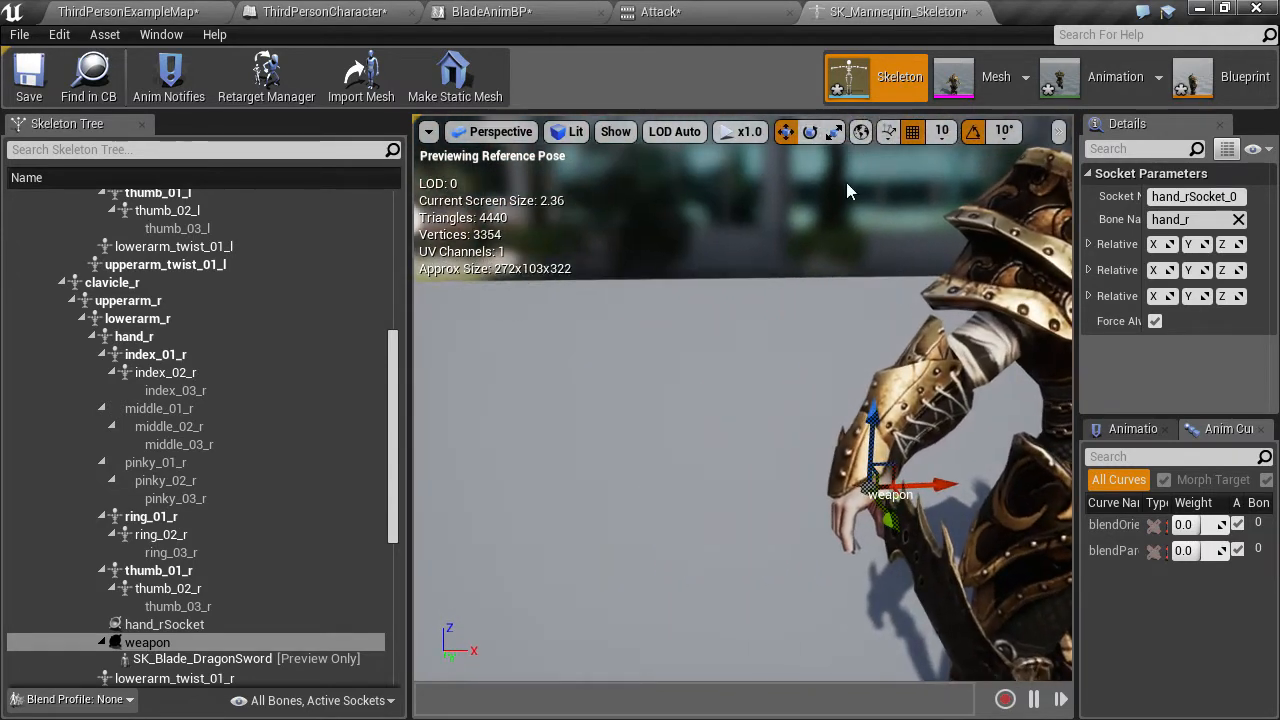
Try rotating the weapon socket with rotation snapping off, undo the rotation and turn snapping back on
{"action": "left_click", "coordinate": [976, 133]}
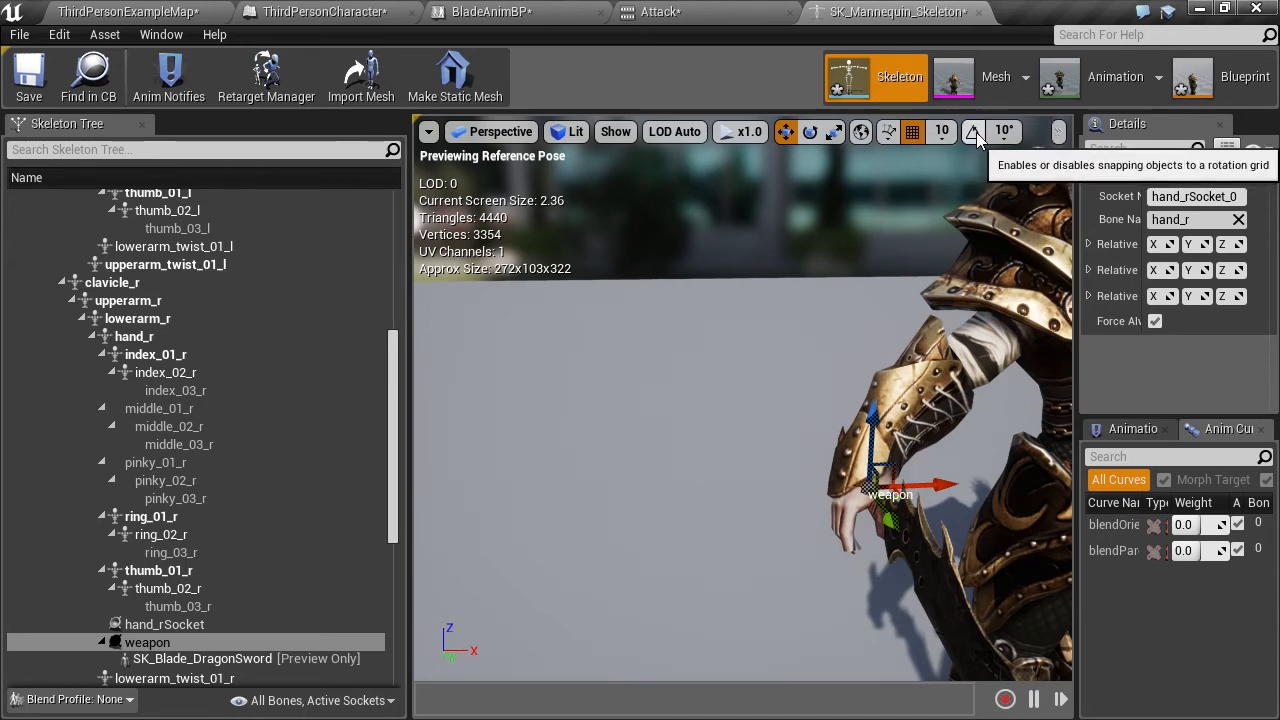
{"action": "right_click_drag", "start_coordinate": [936, 200], "coordinate": [1004, 262]}
{"action": "key", "text": "e"}
{"action": "left_click_drag", "start_coordinate": [742, 430], "coordinate": [844, 430]}
{"action": "key", "text": "ctrl+z"}
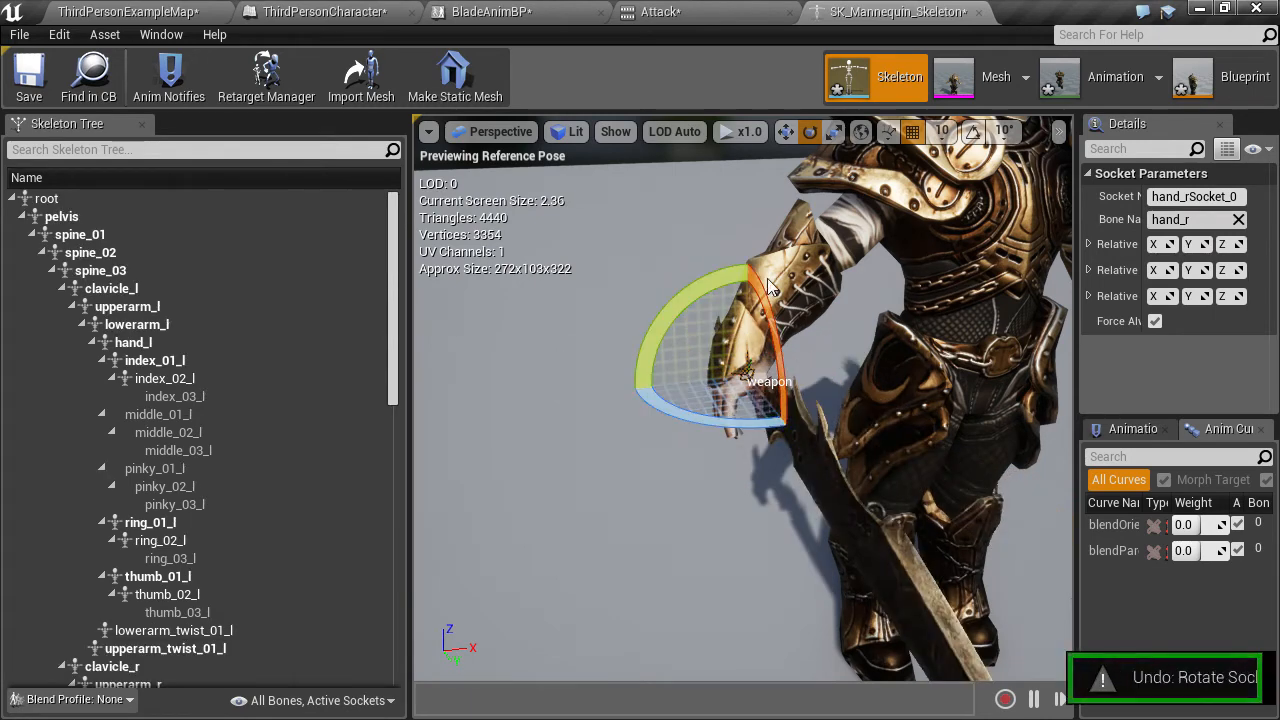
{"action": "left_click", "coordinate": [973, 131]}
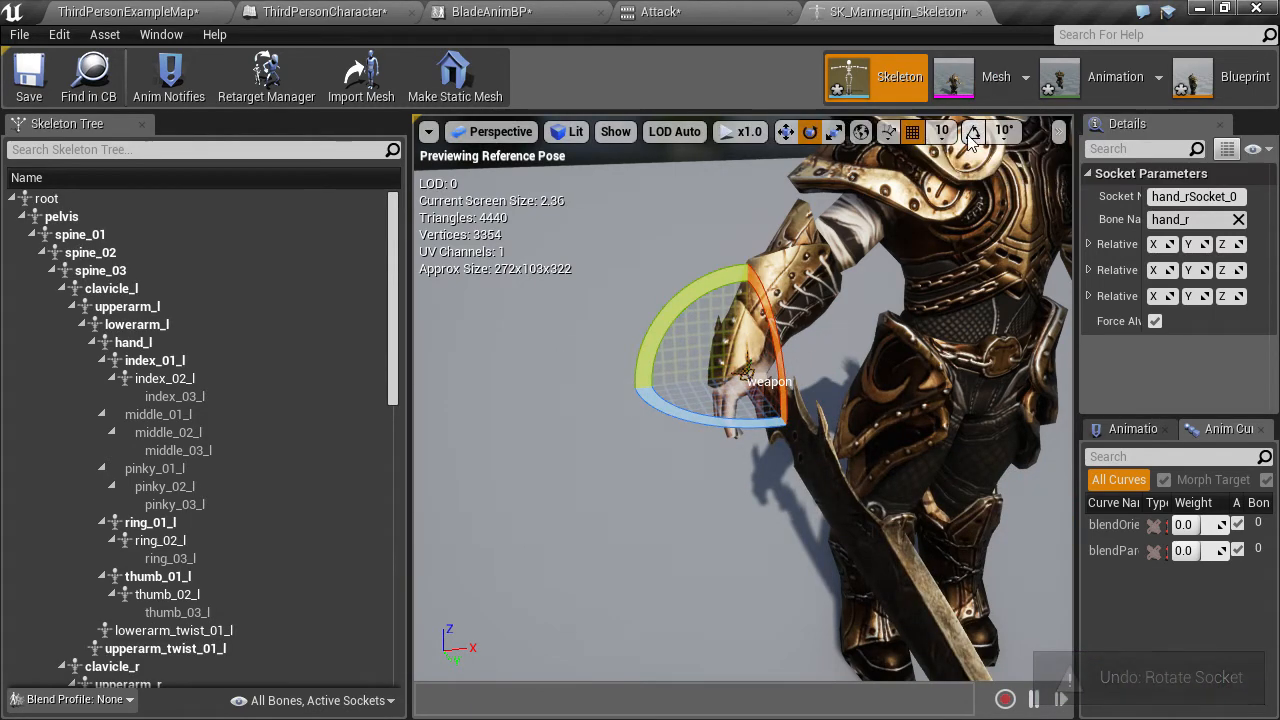
Lower the weapon socket slightly and shift it sideways to seat the sword's grip in the right hand
{"action": "key", "text": "w"}
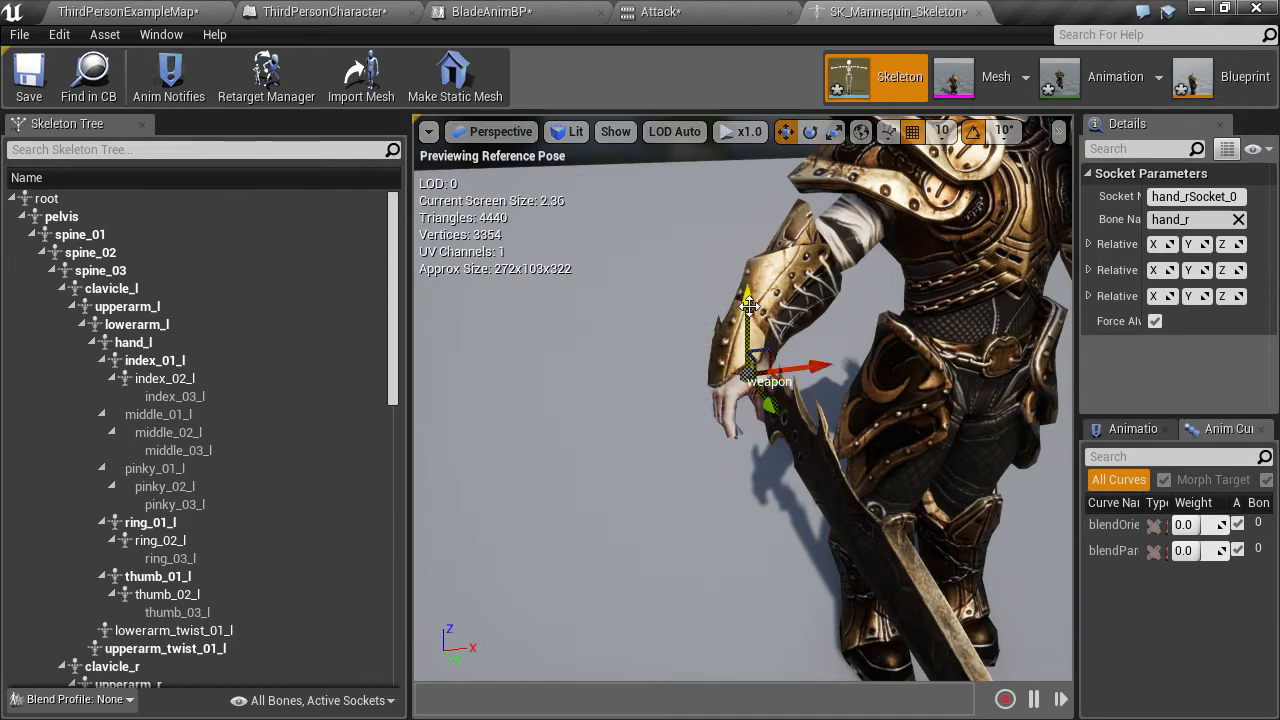
{"action": "left_click_drag", "start_coordinate": [749, 308], "coordinate": [749, 321]}
{"action": "left_click_drag", "start_coordinate": [822, 378], "coordinate": [806, 380]}
{"action": "right_click_drag", "start_coordinate": [806, 380], "coordinate": [669, 380]}
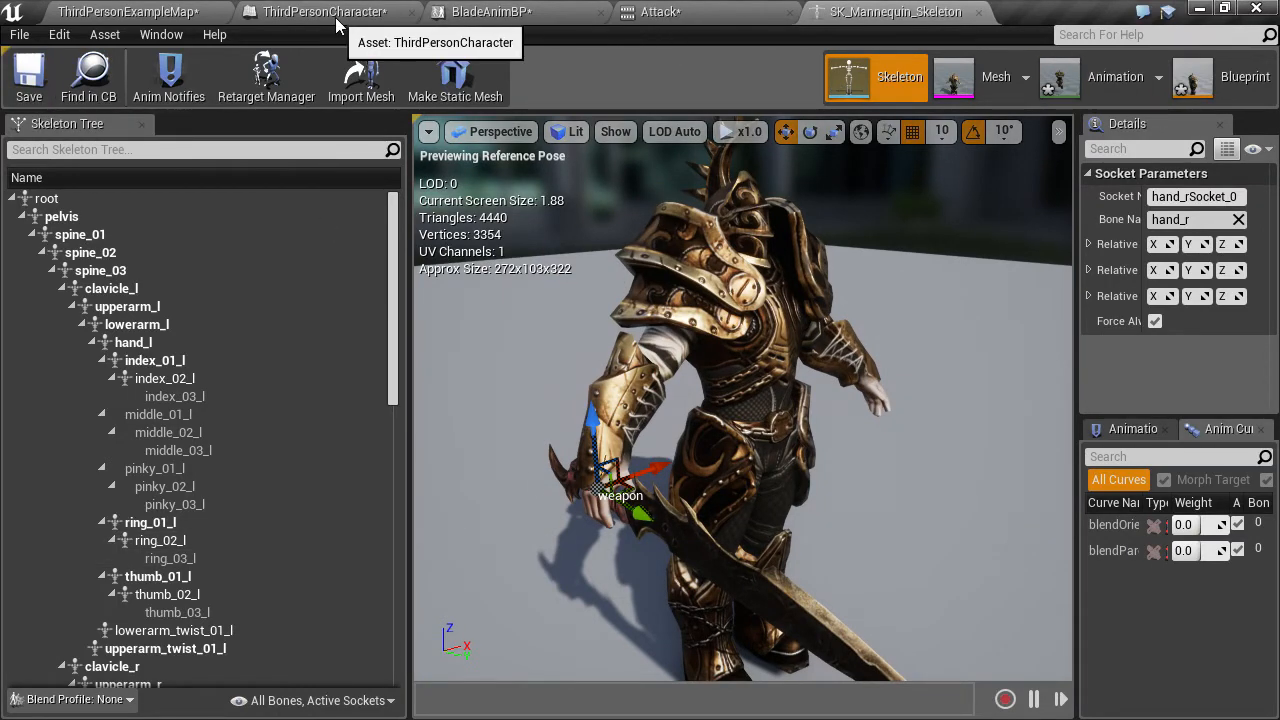
In the ThirdPersonCharacter blueprint, assign SK_Blade_DragonSword as the Weapon component's skeletal mesh
{"action": "left_click", "coordinate": [366, 20]}
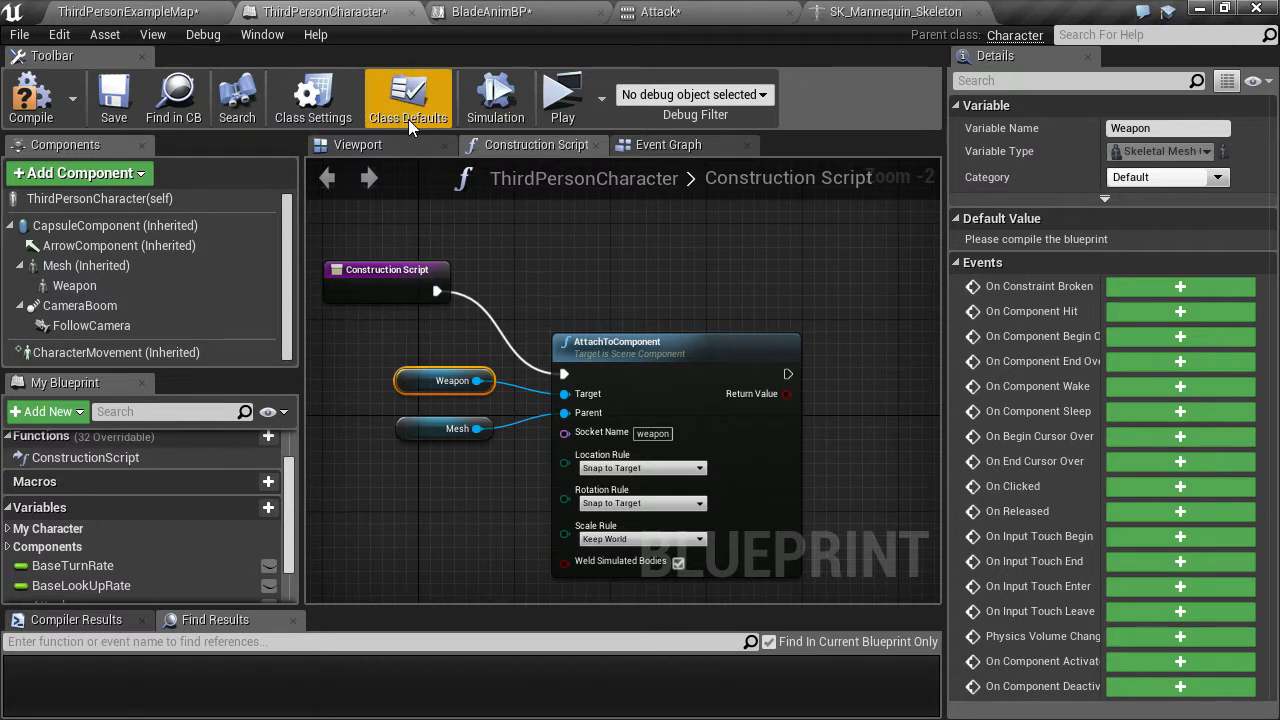
{"action": "left_click", "coordinate": [395, 144]}
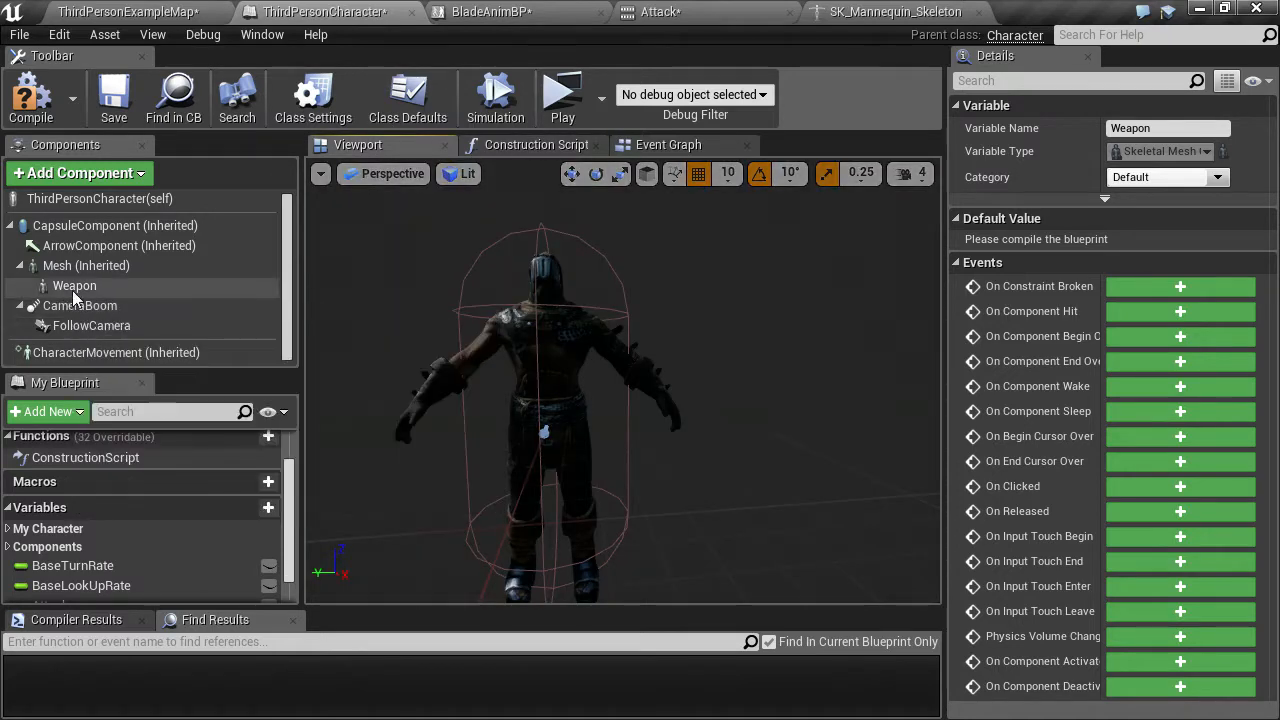
{"action": "left_click", "coordinate": [75, 286]}
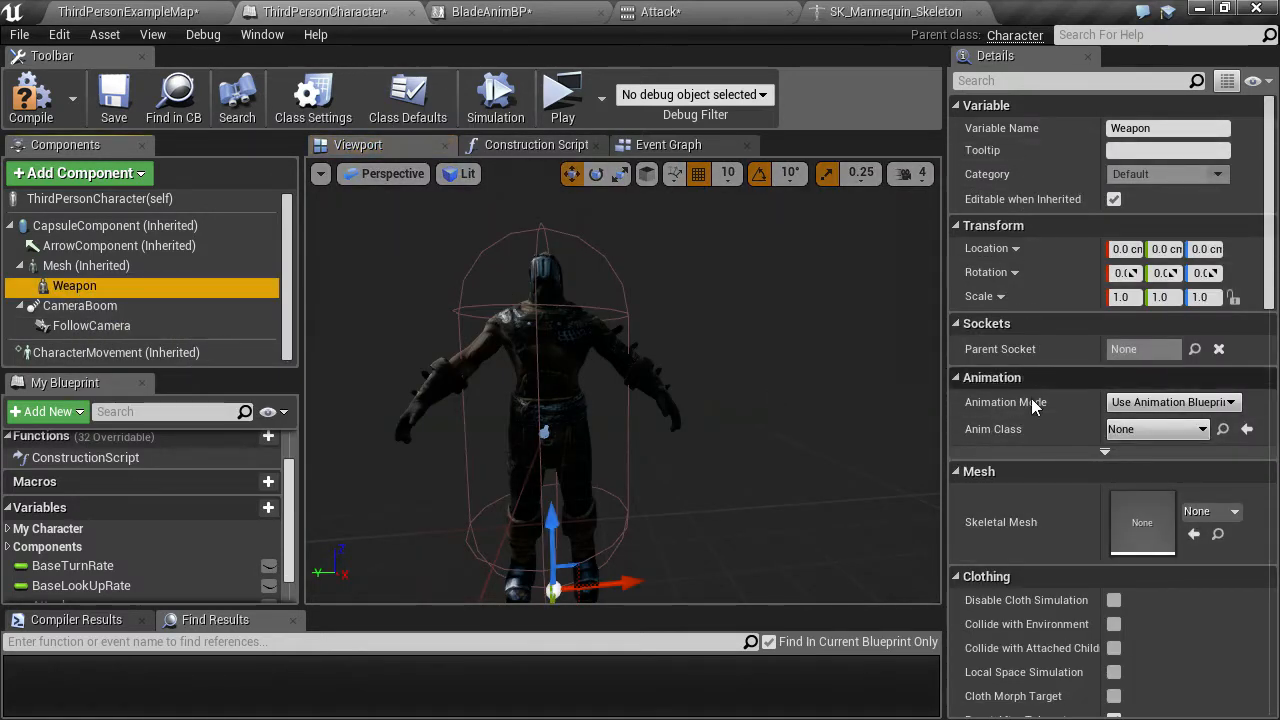
{"action": "left_click", "coordinate": [1205, 513]}
{"action": "type", "text": "dra"}
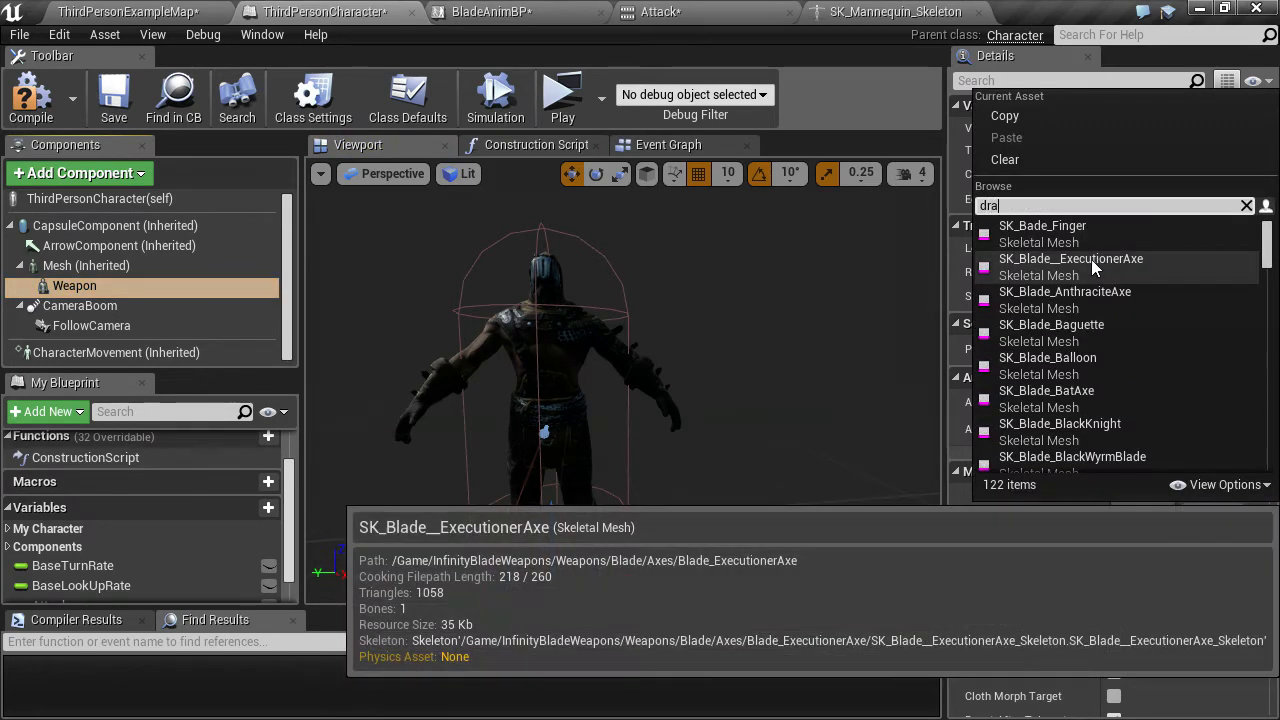
{"action": "type", "text": "g"}
{"action": "left_click", "coordinate": [1054, 231]}
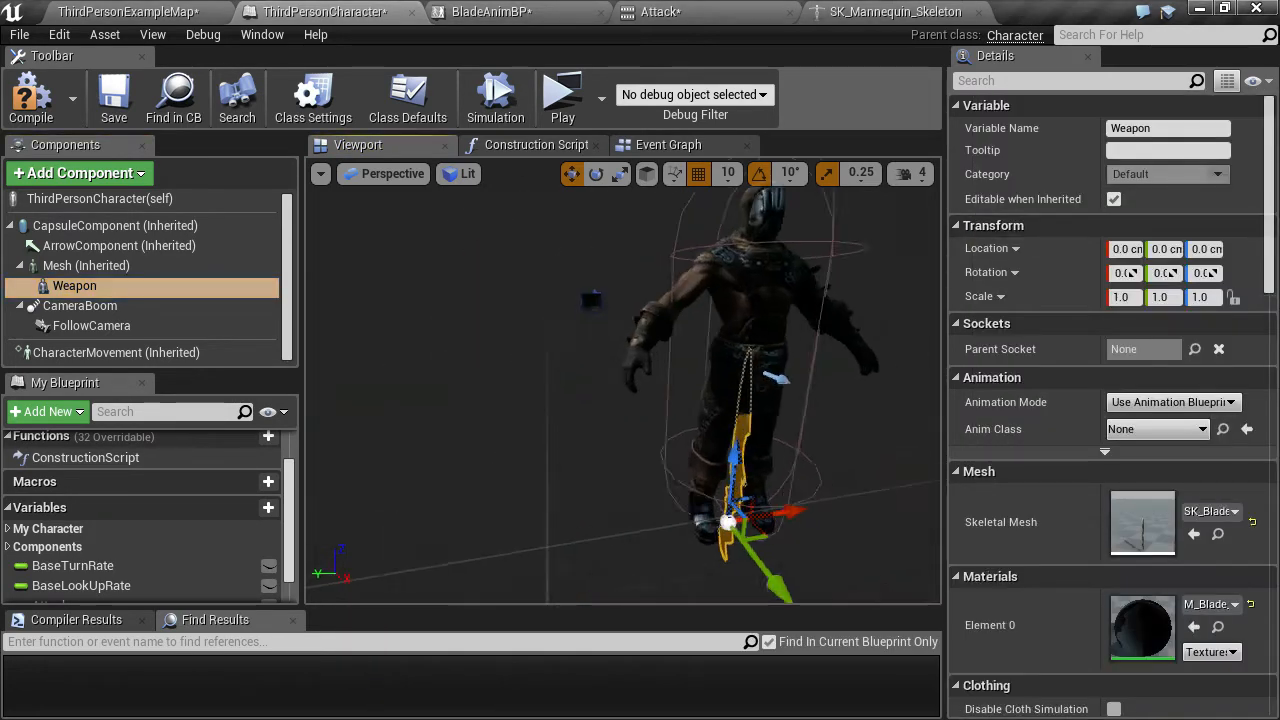
{"action": "key", "text": "f"}
{"action": "right_click_drag", "start_coordinate": [543, 494], "coordinate": [675, 406]}
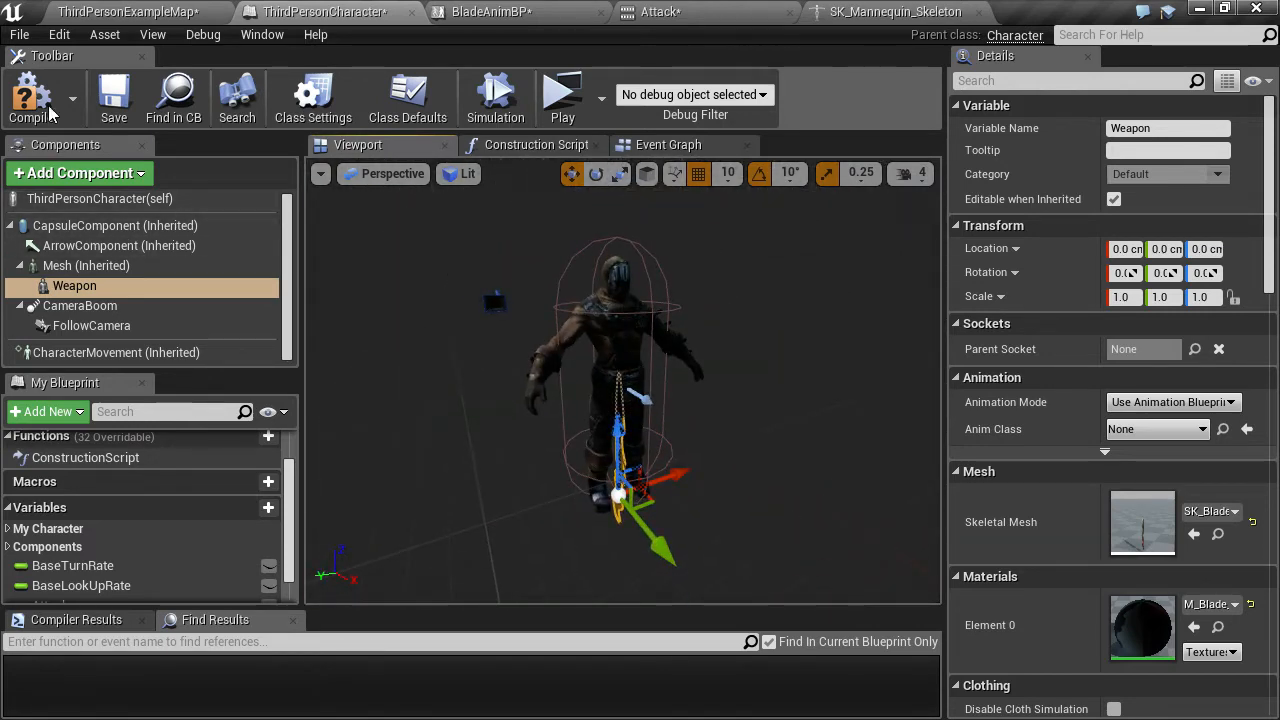
Compile the ThirdPersonCharacter blueprint and inspect how the sword is attached to the character's hand in the viewport
{"action": "left_click", "coordinate": [525, 144]}
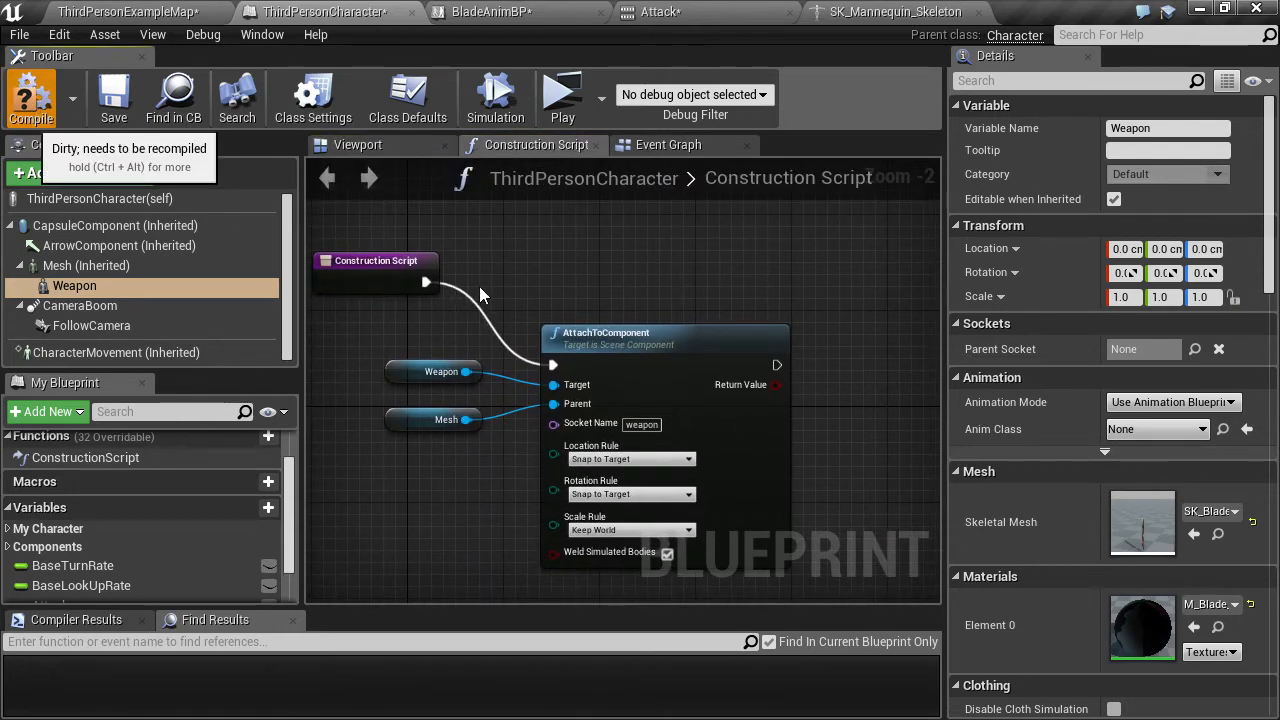
{"action": "left_click", "coordinate": [366, 150]}
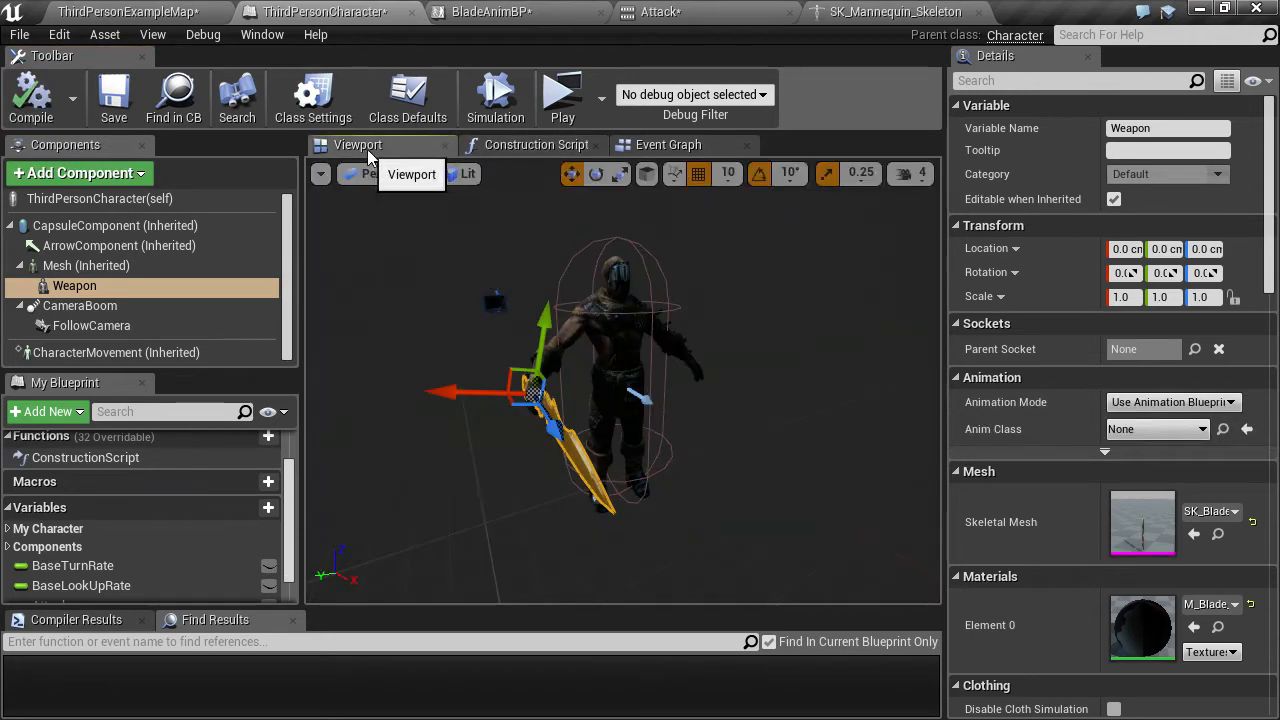
{"action": "right_click_drag", "start_coordinate": [620, 400], "coordinate": [570, 360]}
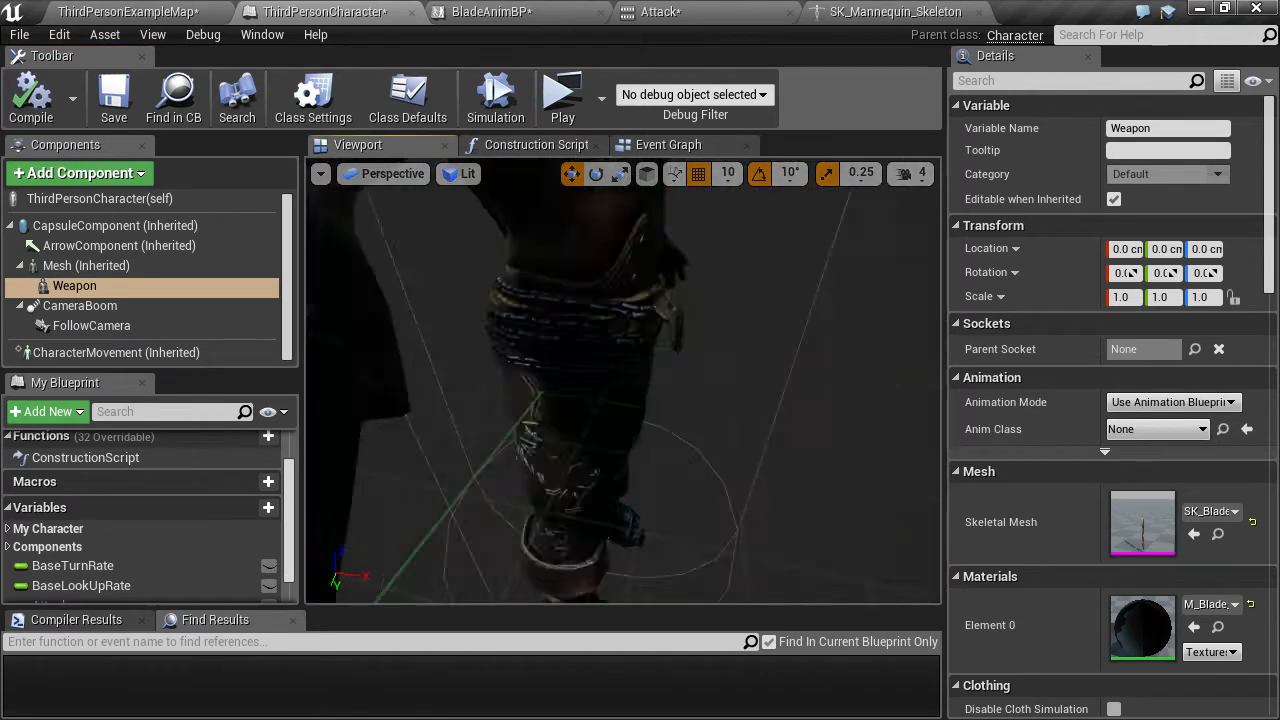
{"action": "key", "text": "f"}
{"action": "left_click", "coordinate": [630, 269]}
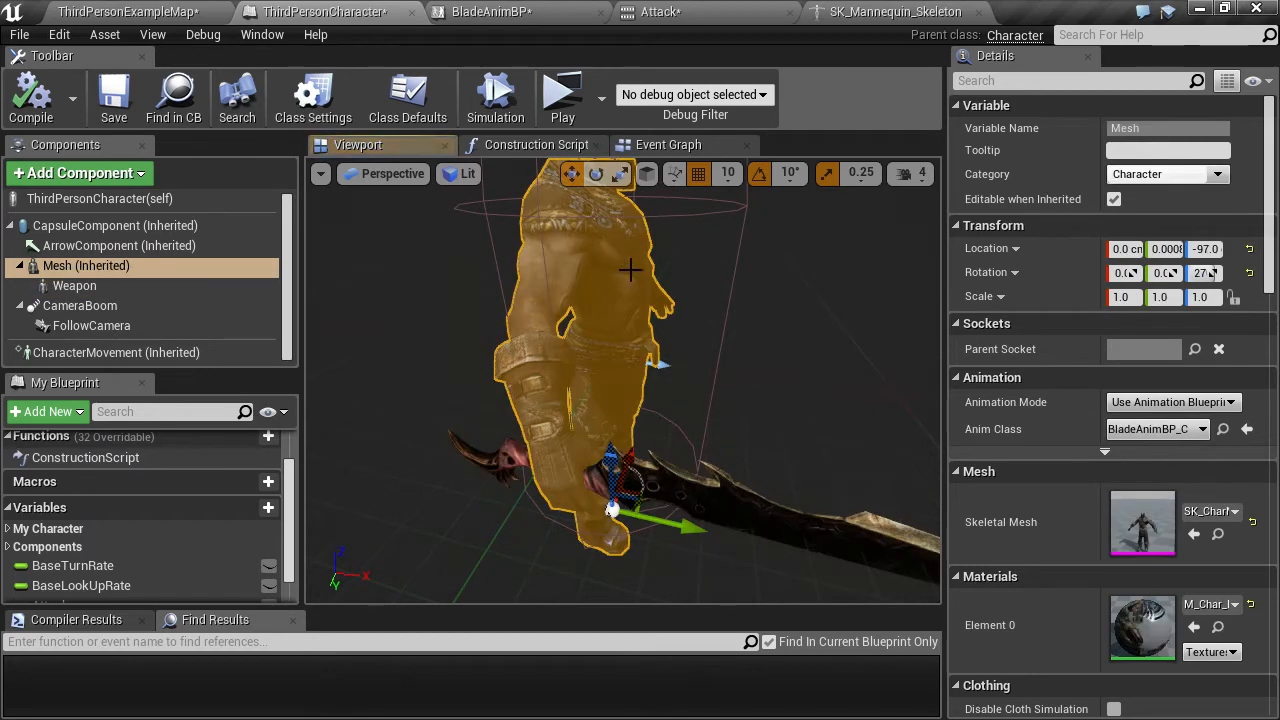
{"action": "key", "text": "f"}
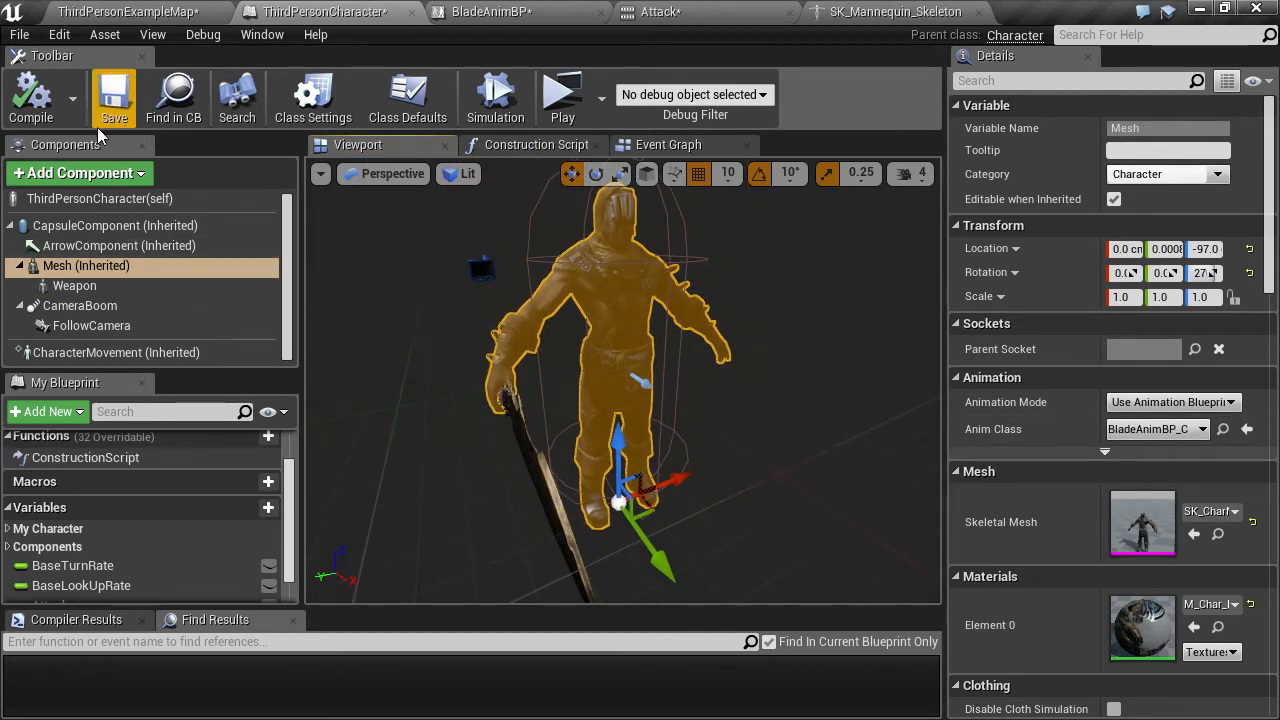
{"action": "left_click_drag", "start_coordinate": [620, 380], "coordinate": [720, 390], "text": "alt"}
{"action": "right_click_drag", "start_coordinate": [720, 390], "coordinate": [680, 470], "text": "alt"}
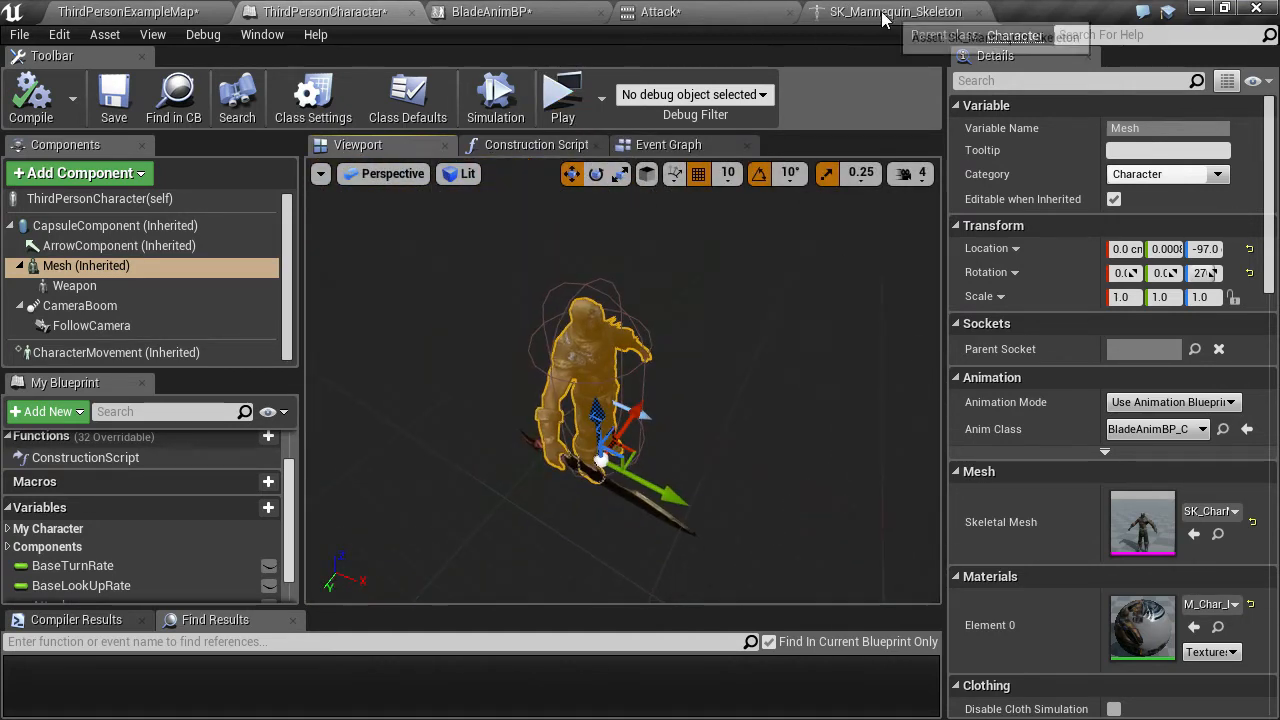
Save the Attack animation and open the Attack state of the Default state machine in BladeAnimBP
{"action": "left_click", "coordinate": [669, 20]}
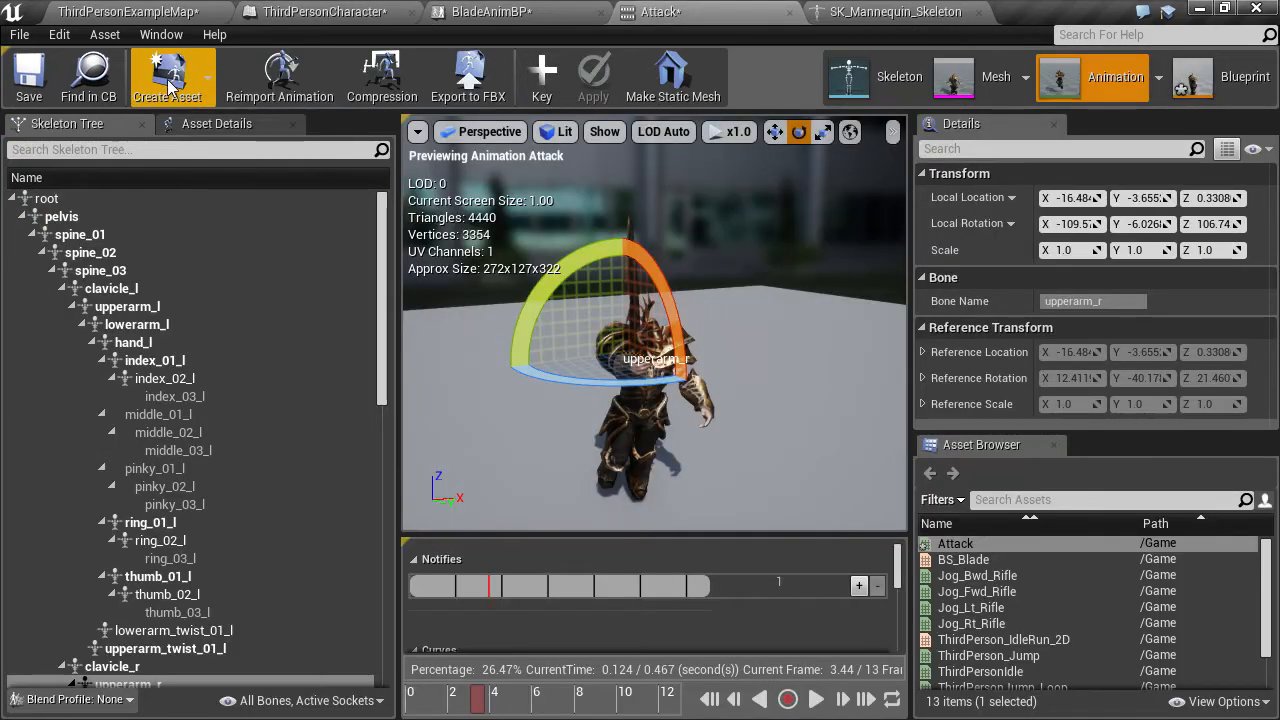
{"action": "left_click", "coordinate": [931, 10]}
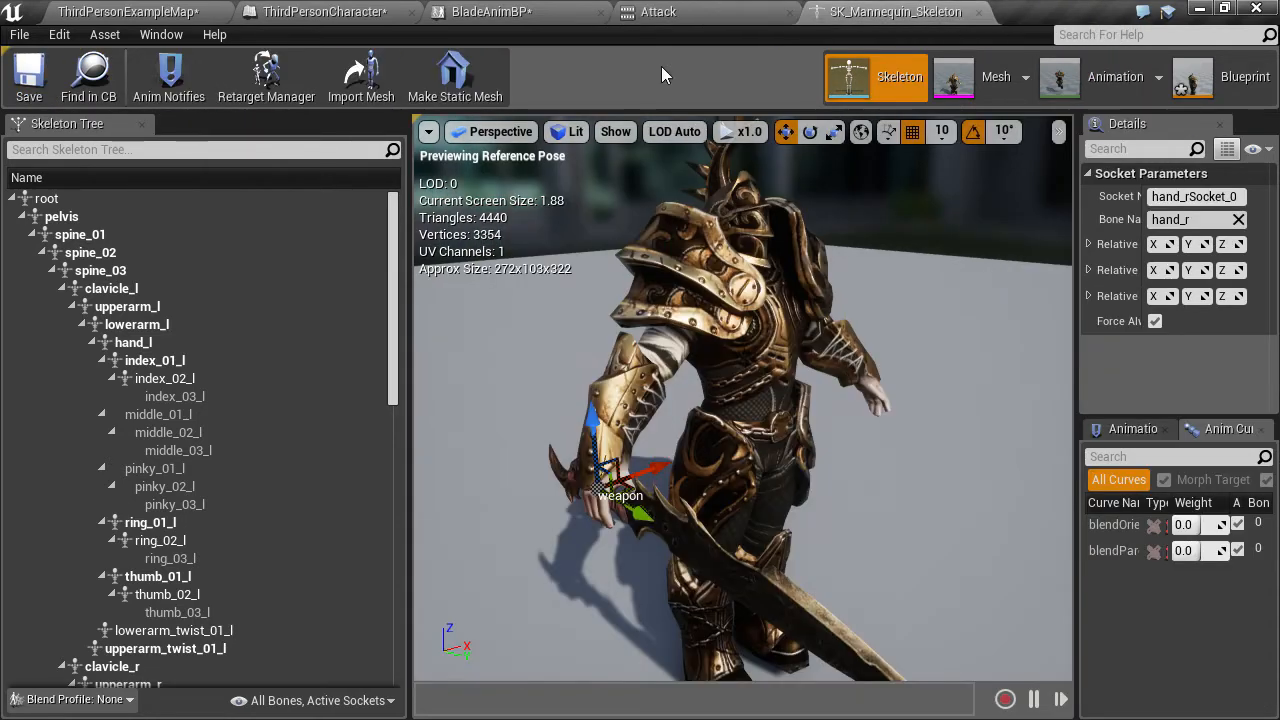
{"action": "left_click", "coordinate": [521, 14]}
{"action": "right_click_drag", "start_coordinate": [705, 234], "coordinate": [655, 246]}
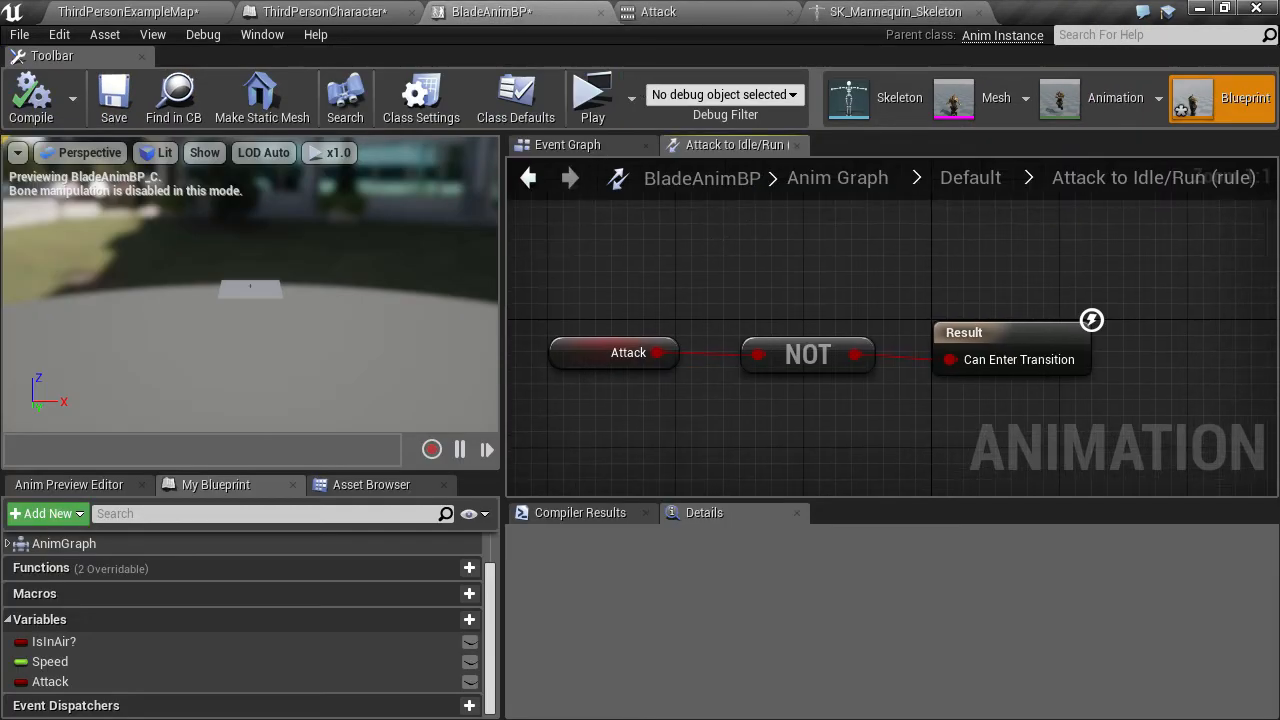
{"action": "left_click", "coordinate": [966, 178]}
{"action": "scroll", "coordinate": [905, 385], "scroll_direction": "up", "scroll_amount": 3}
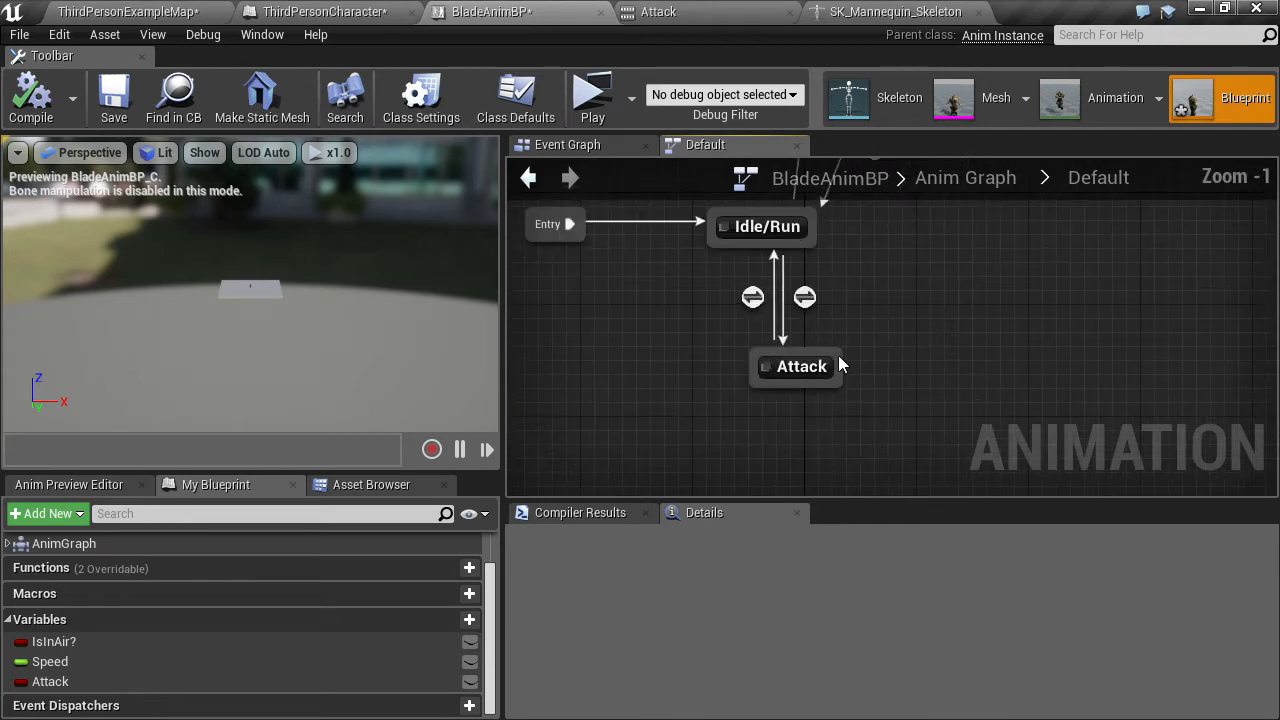
{"action": "double_click", "coordinate": [805, 361]}
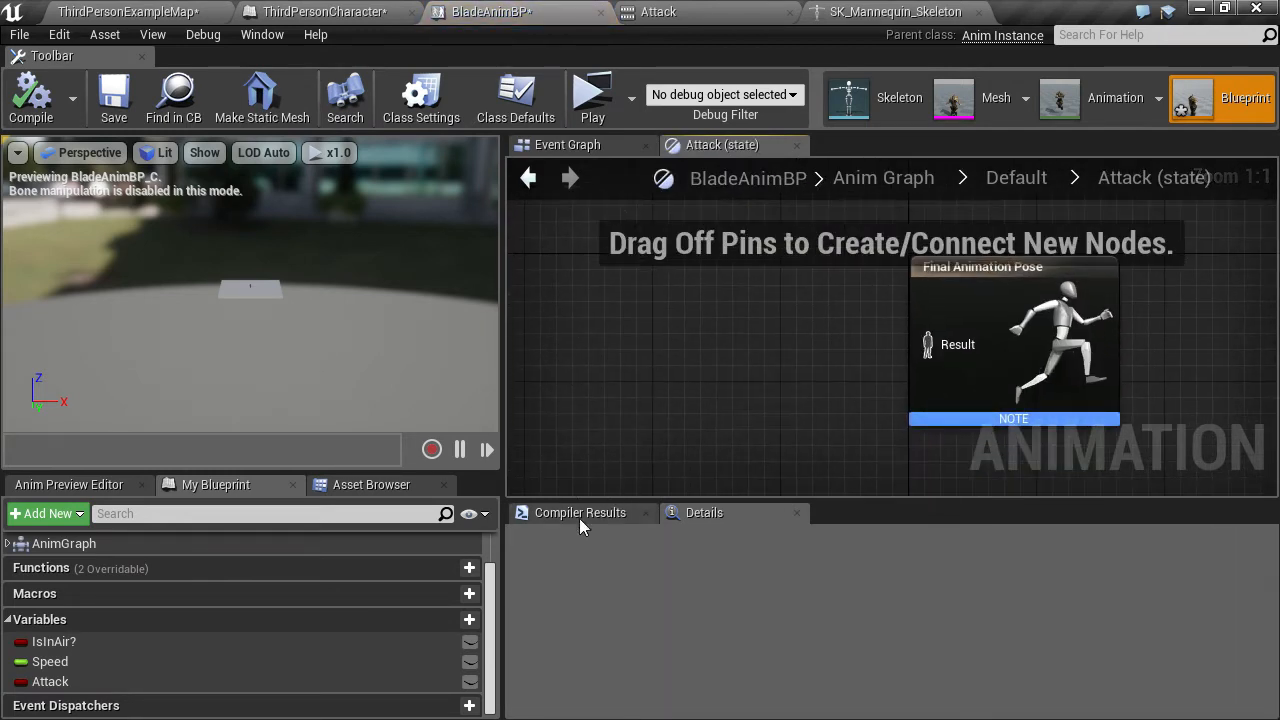
Add the Attack animation to the Attack state and connect its pose to the Final Animation Pose result
{"action": "left_click", "coordinate": [579, 514]}
{"action": "left_click", "coordinate": [710, 514]}
{"action": "left_click", "coordinate": [371, 484]}
{"action": "left_click", "coordinate": [120, 583]}
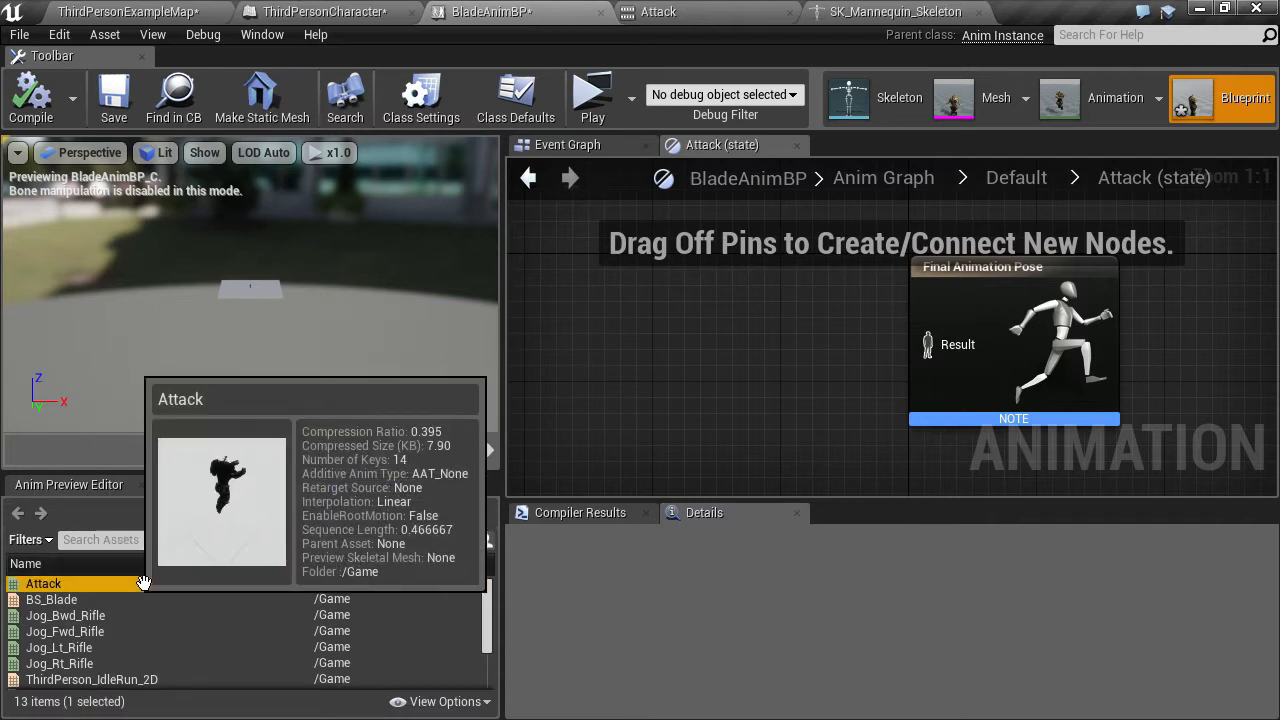
{"action": "left_click_drag", "start_coordinate": [120, 583], "coordinate": [726, 340]}
{"action": "left_click_drag", "start_coordinate": [792, 381], "coordinate": [904, 376]}
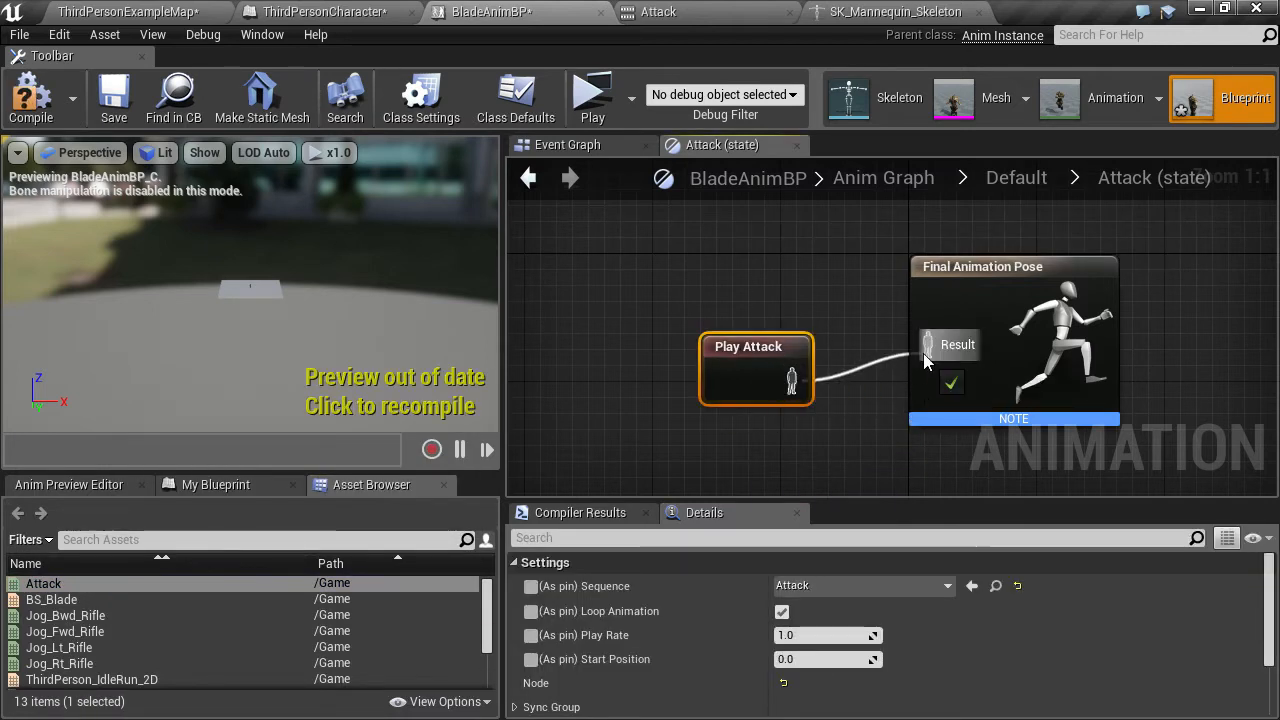
Compile BladeAnimBP and check the sword's placement in the ThirdPersonCharacter viewport and in SK_Mannequin_Skeleton
{"action": "left_click_drag", "start_coordinate": [242, 276], "coordinate": [236, 264]}
{"action": "key", "text": "w"}
{"action": "mouse_move", "coordinate": [236, 264]}
{"action": "right_mouse_down"}
{"action": "mouse_move", "coordinate": [240, 276]}
{"action": "mouse_move", "coordinate": [236, 264]}
{"action": "right_mouse_up"}
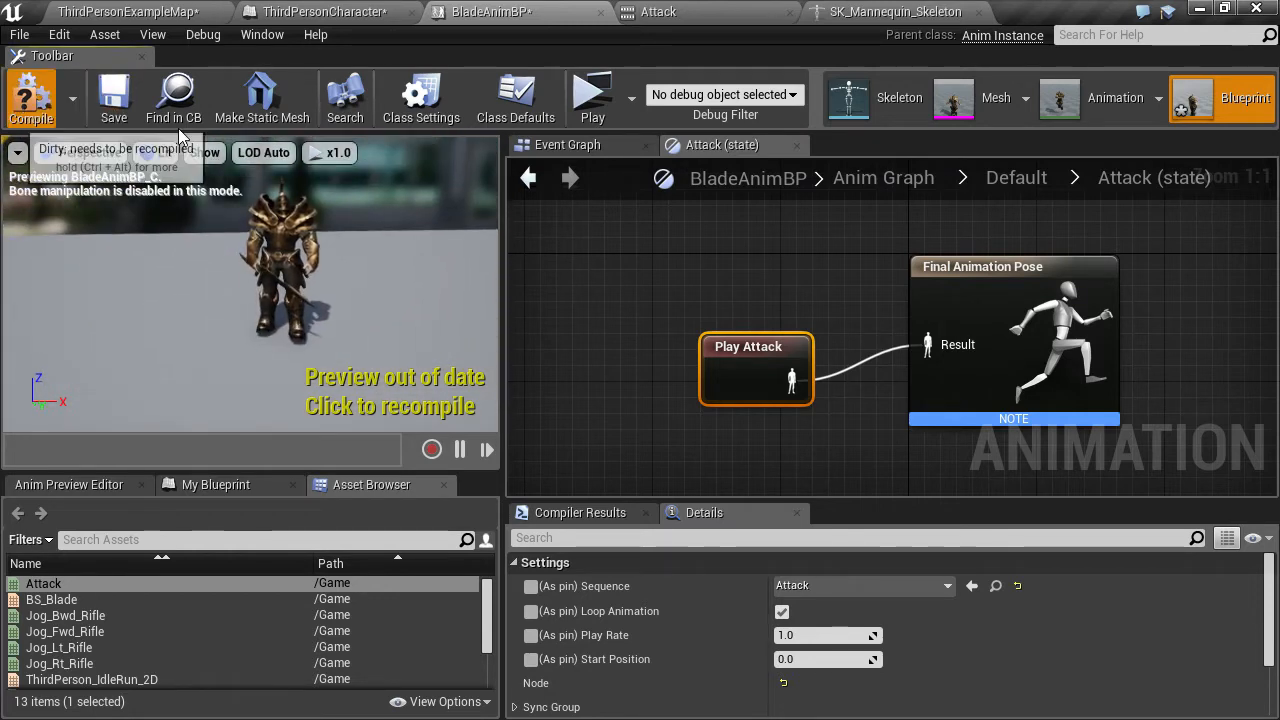
{"action": "left_click", "coordinate": [30, 98]}
{"action": "left_click", "coordinate": [343, 14]}
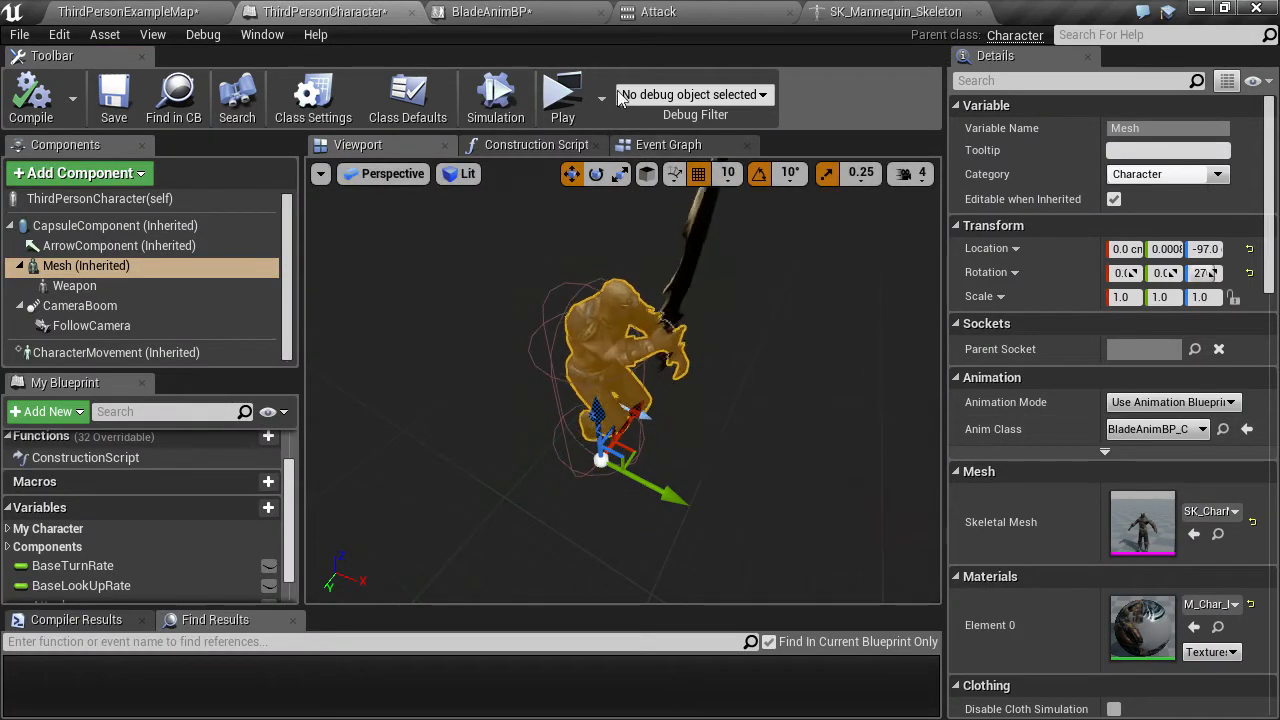
{"action": "left_click", "coordinate": [849, 12]}
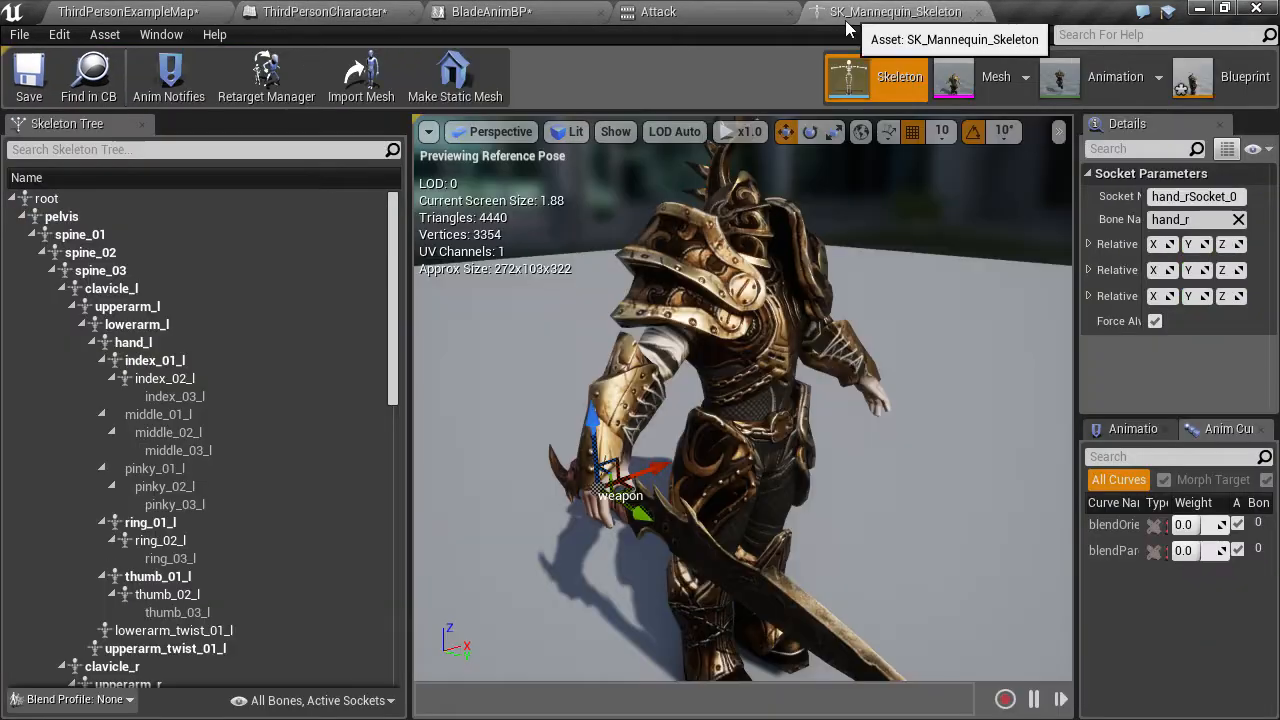
Turn off the default value of the Attack variable in the ThirdPersonCharacter blueprint
{"action": "left_click", "coordinate": [663, 11]}
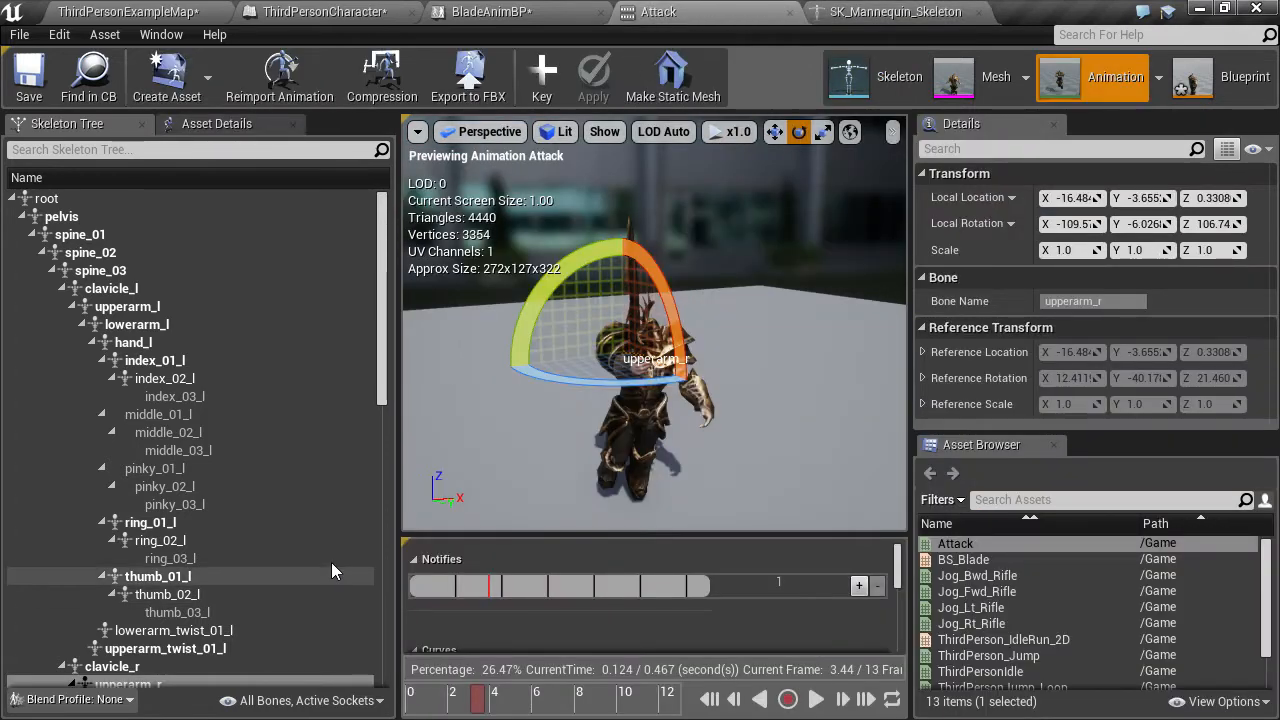
{"action": "left_click", "coordinate": [160, 10]}
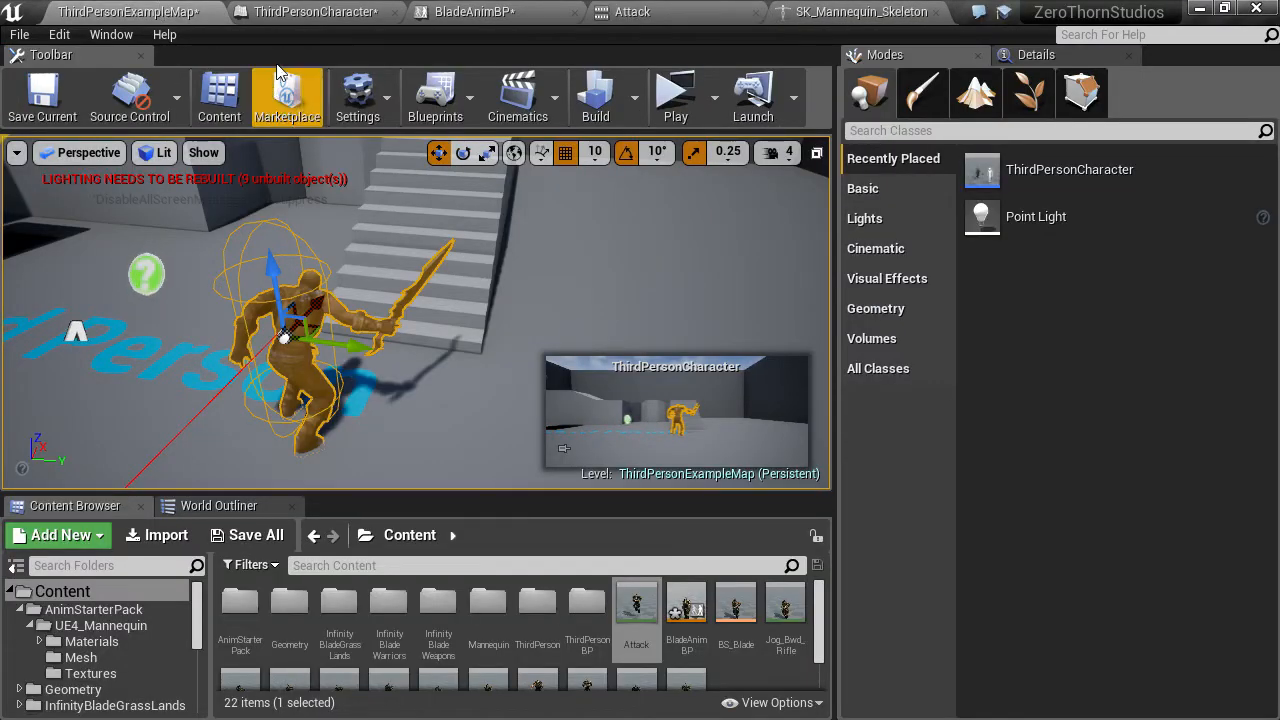
{"action": "left_click", "coordinate": [305, 11]}
{"action": "left_click", "coordinate": [120, 567]}
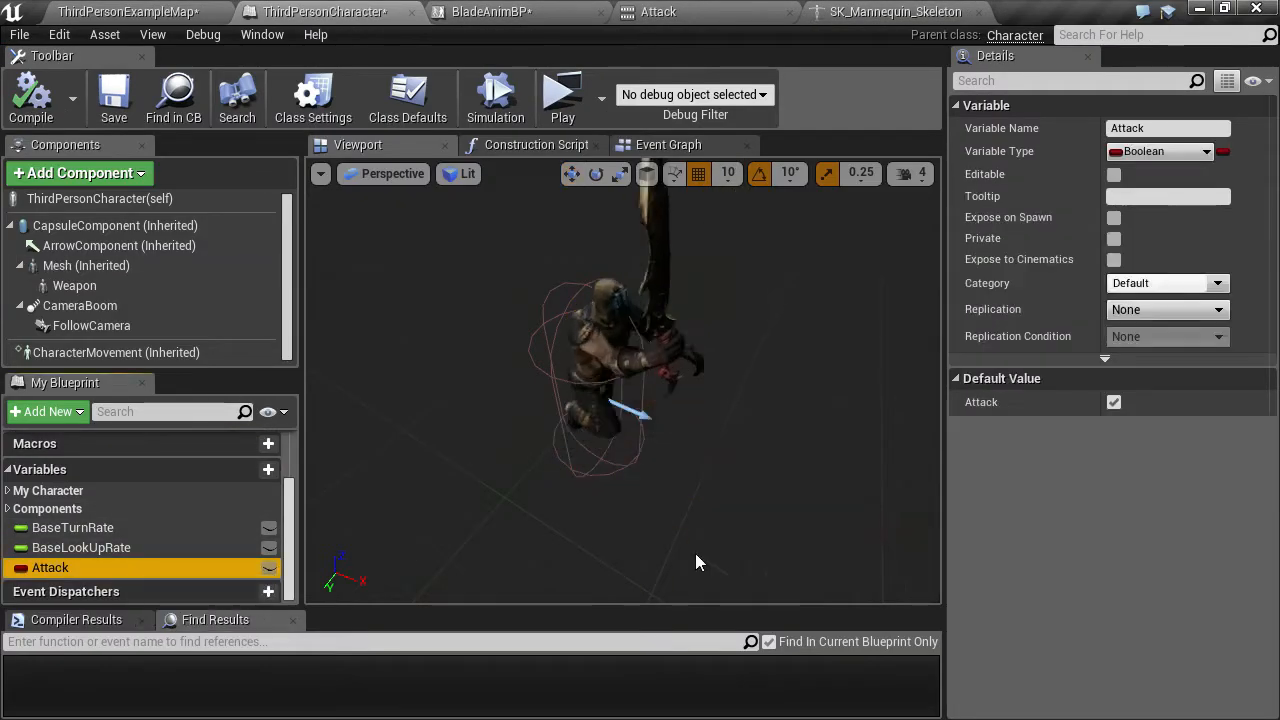
{"action": "left_click", "coordinate": [1114, 402]}
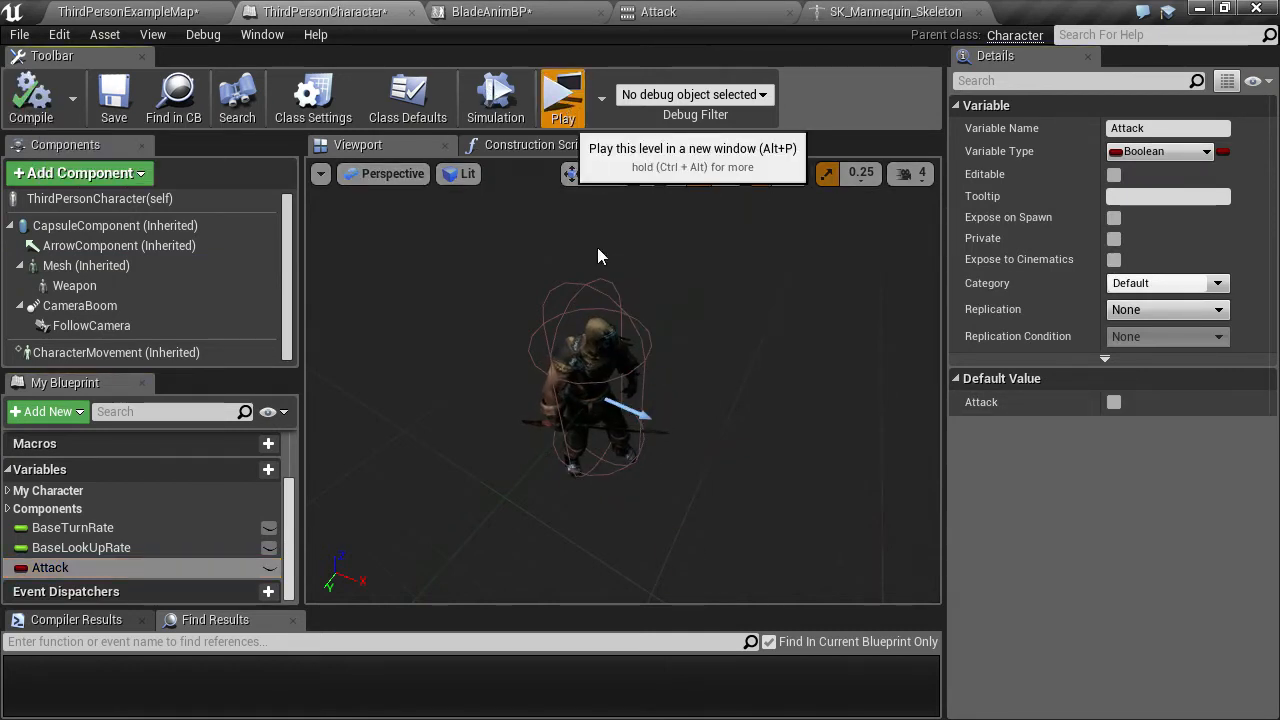
Play the level and run the character around to check how the sword follows the hand
{"action": "left_click", "coordinate": [562, 95]}
{"action": "key", "text": "d"}
{"action": "key", "text": "a"}
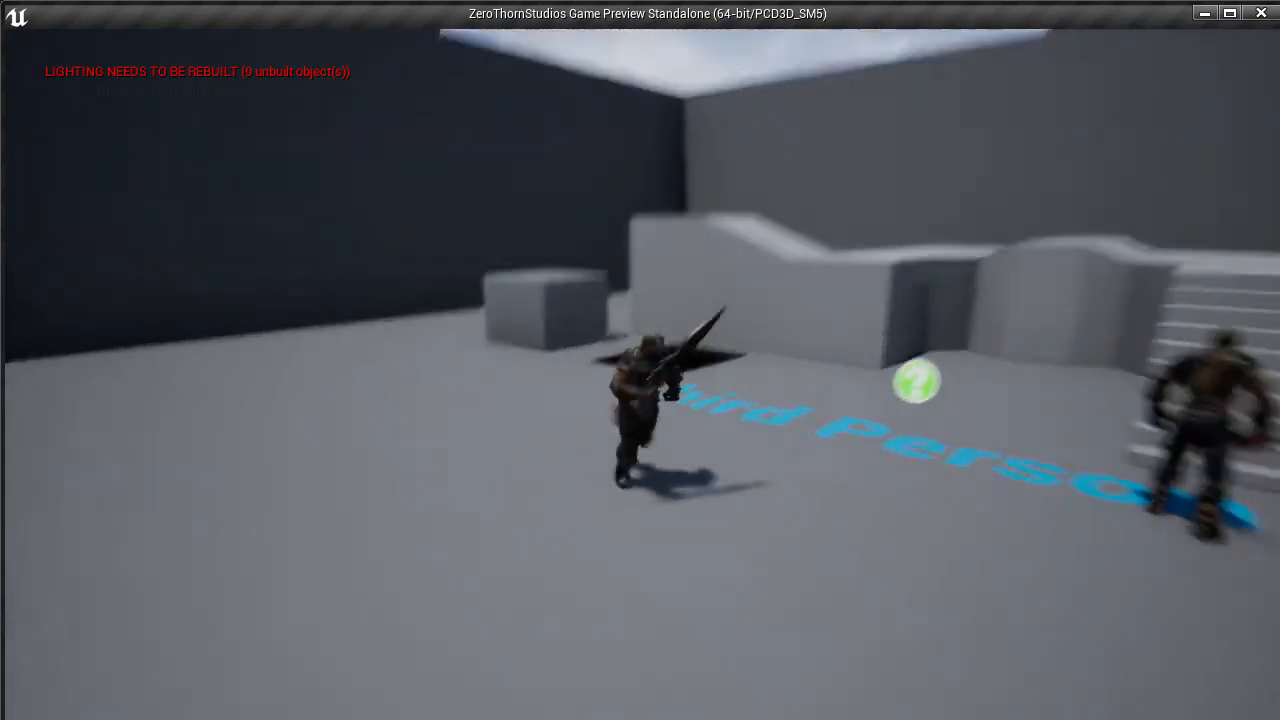
{"action": "key", "text": "a"}
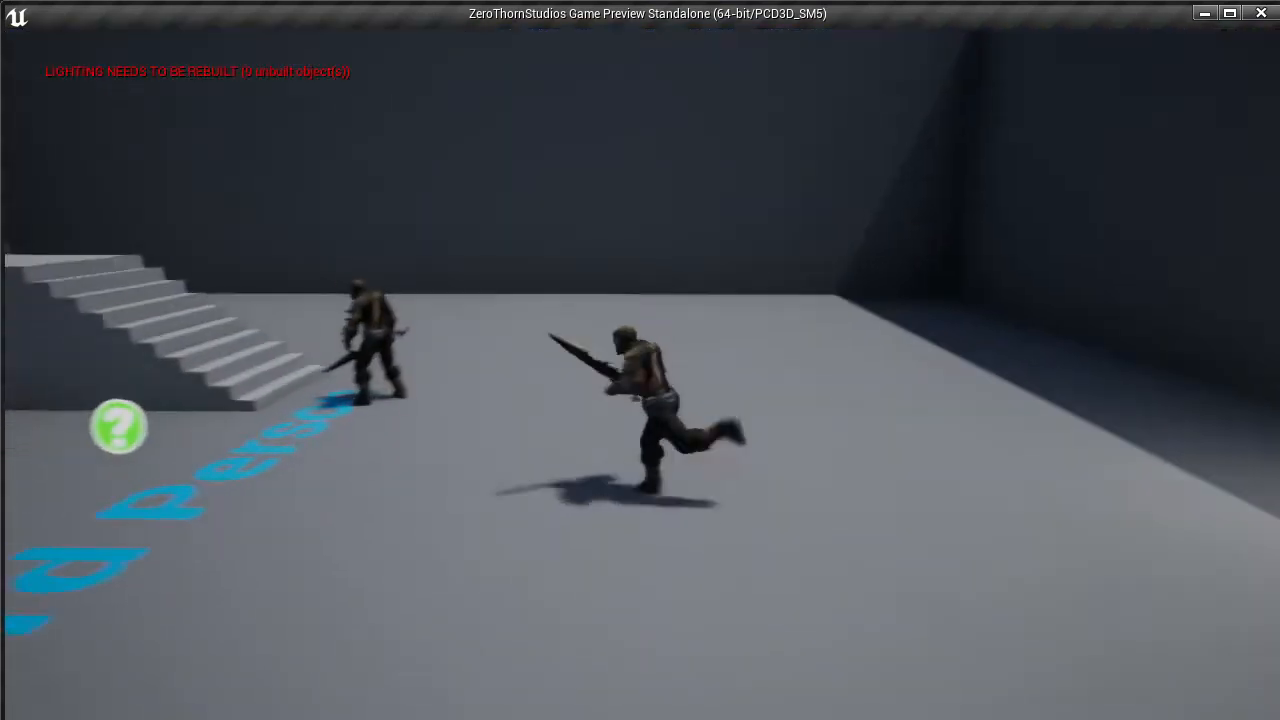
{"action": "left_click", "coordinate": [640, 360]}
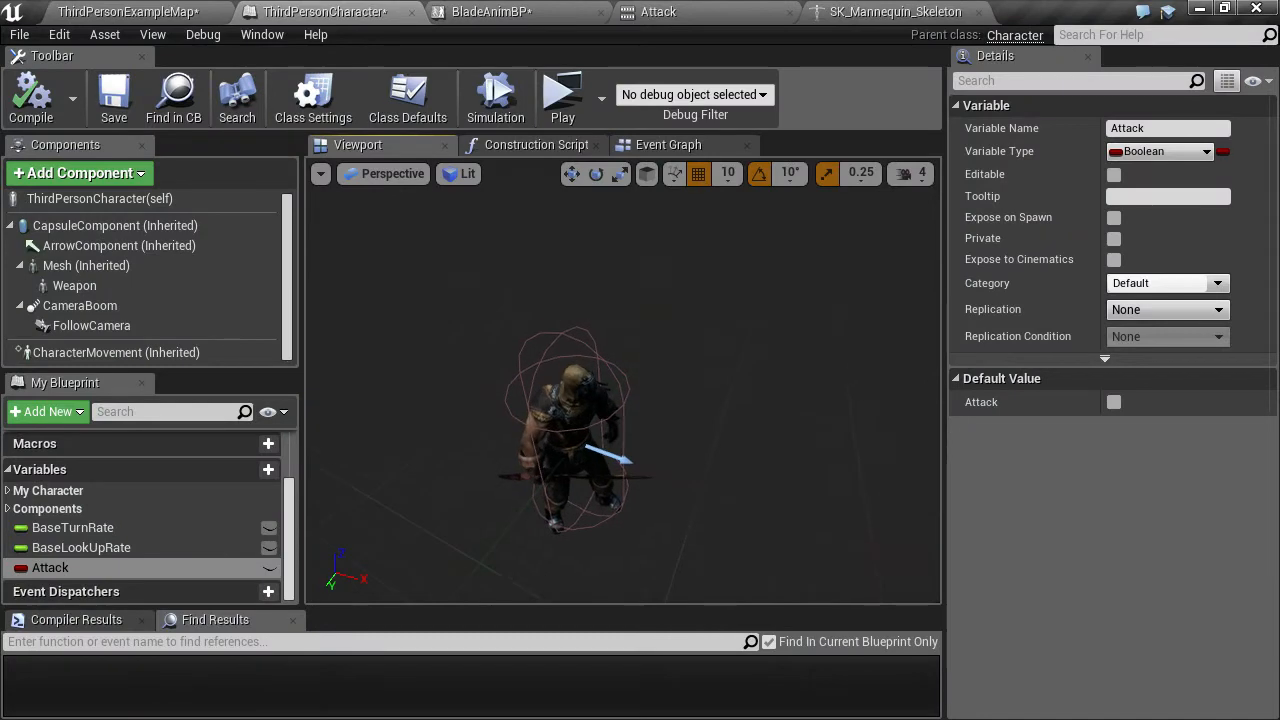
{"action": "middle_click_drag", "start_coordinate": [622, 335], "coordinate": [735, 326]}
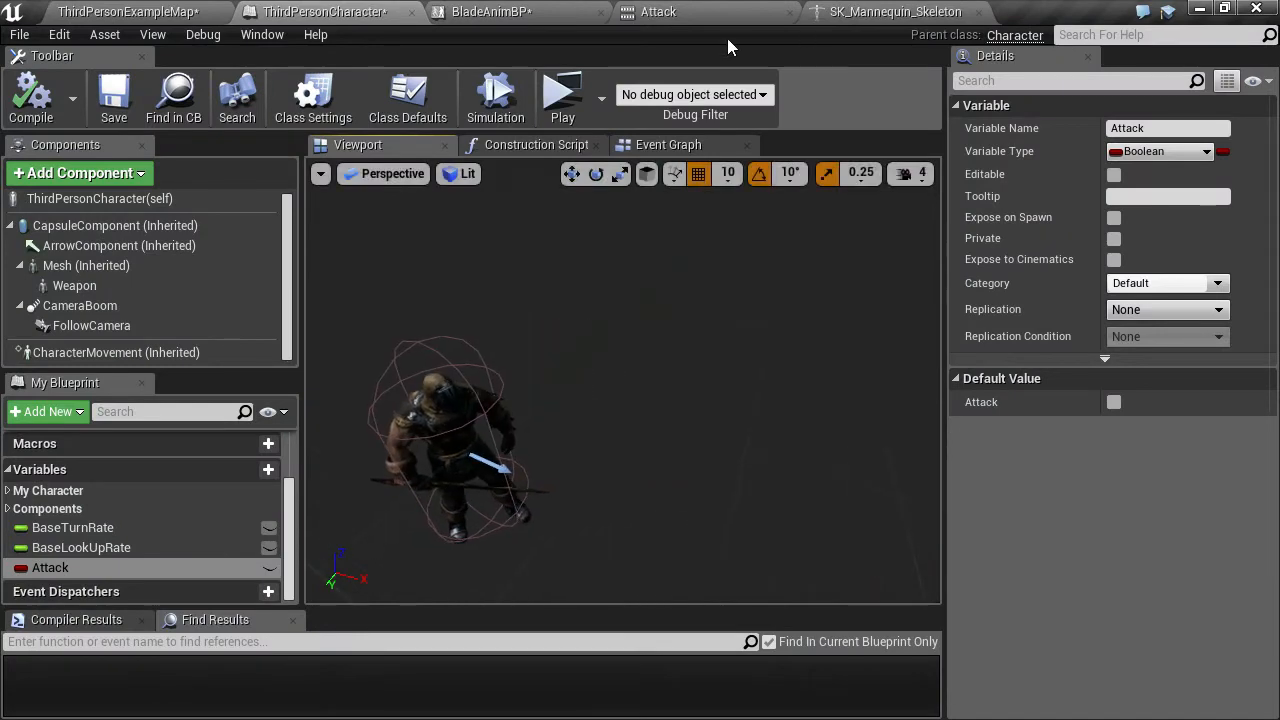
Move the Play Attack node farther from the Final Animation Pose in BladeAnimBP's Attack state
{"action": "left_click", "coordinate": [706, 11]}
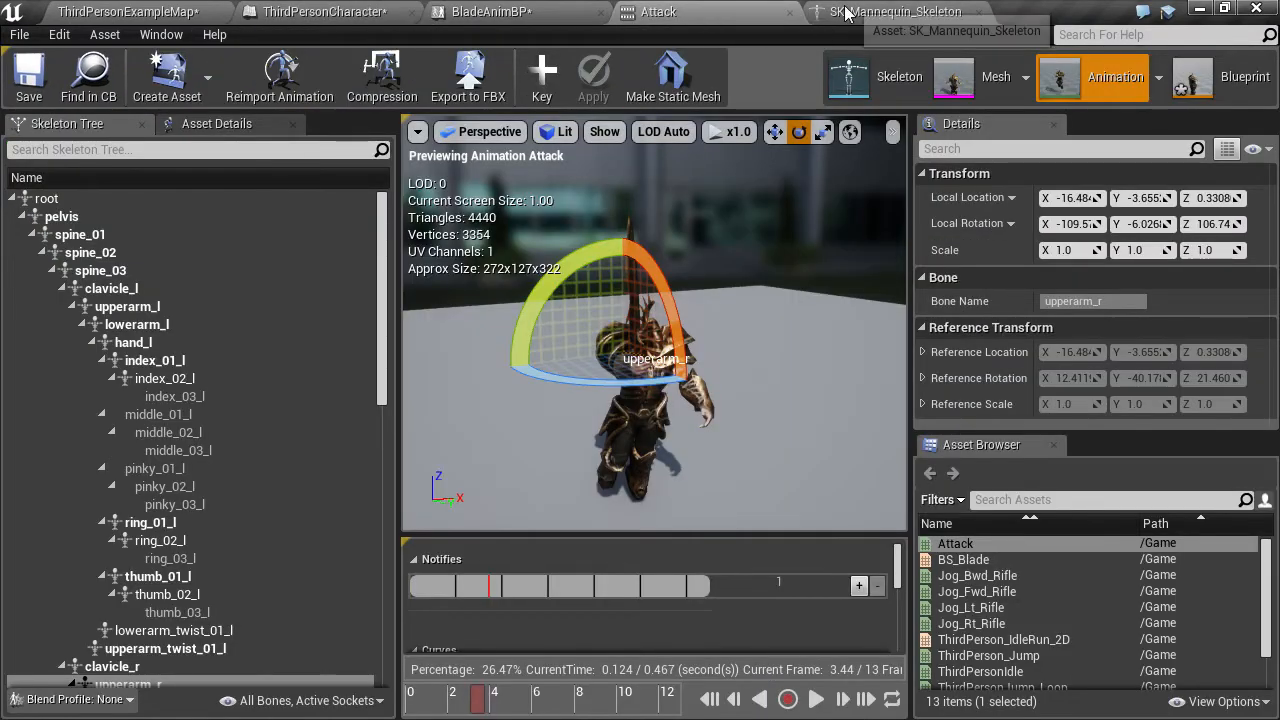
{"action": "left_click", "coordinate": [490, 11]}
{"action": "right_click_drag", "start_coordinate": [838, 268], "coordinate": [824, 252]}
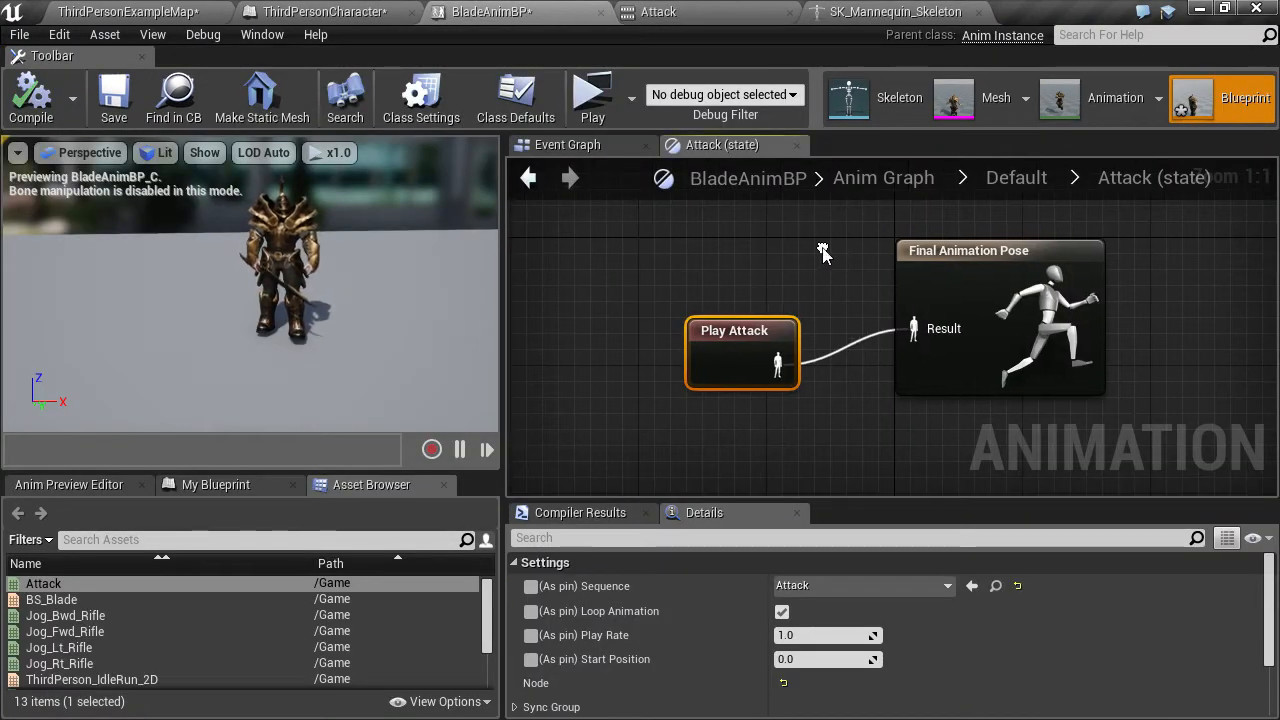
{"action": "scroll", "coordinate": [770, 290], "scroll_direction": "down", "scroll_amount": 2}
{"action": "right_click_drag", "start_coordinate": [767, 290], "coordinate": [738, 350]}
{"action": "left_click_drag", "start_coordinate": [712, 391], "coordinate": [556, 345]}
{"action": "right_click_drag", "start_coordinate": [668, 305], "coordinate": [751, 286]}
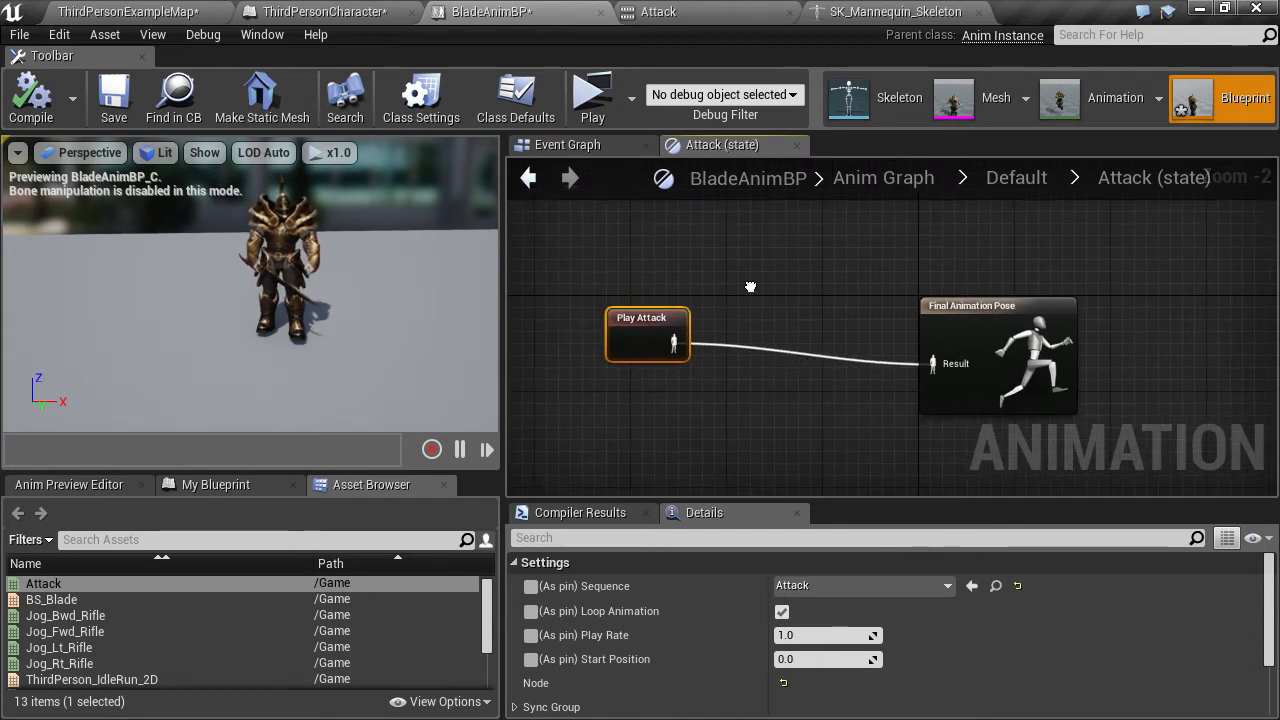
{"action": "right_click_drag", "start_coordinate": [823, 312], "coordinate": [794, 283]}
{"action": "left_click_drag", "start_coordinate": [596, 285], "coordinate": [563, 289]}
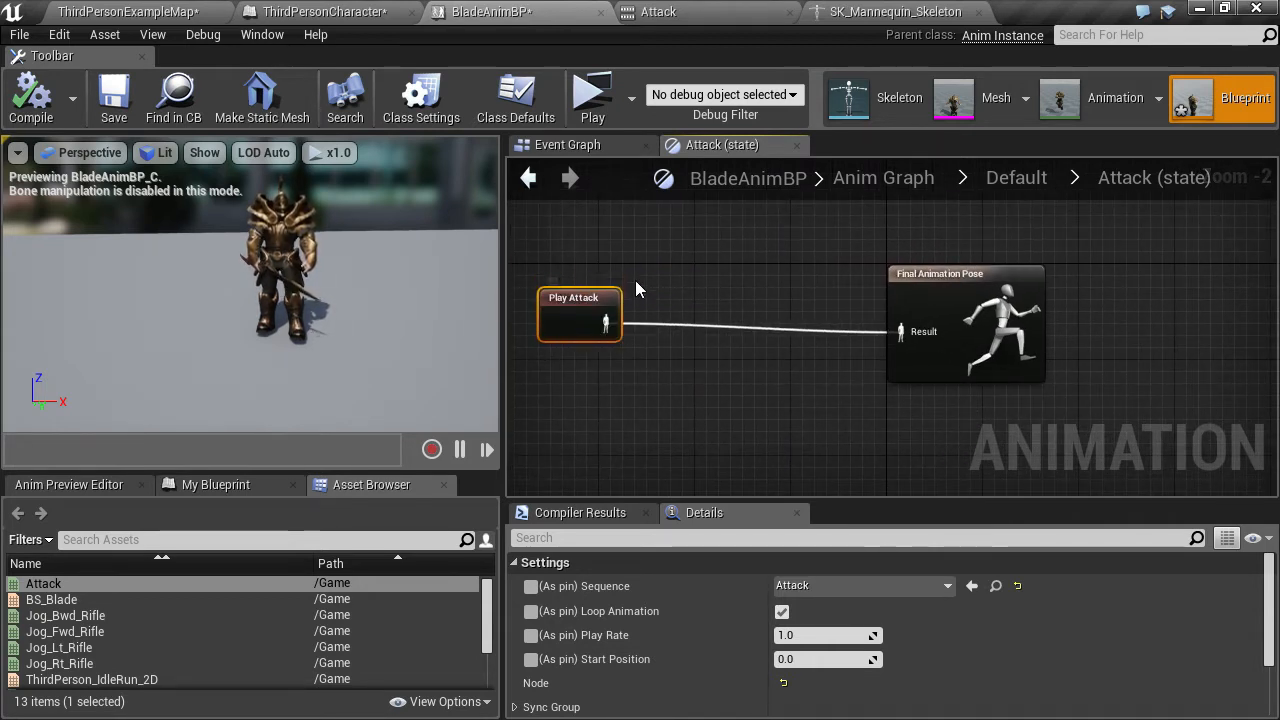
{"action": "right_click_drag", "start_coordinate": [635, 290], "coordinate": [740, 308]}
{"action": "left_click_drag", "start_coordinate": [700, 313], "coordinate": [641, 276]}
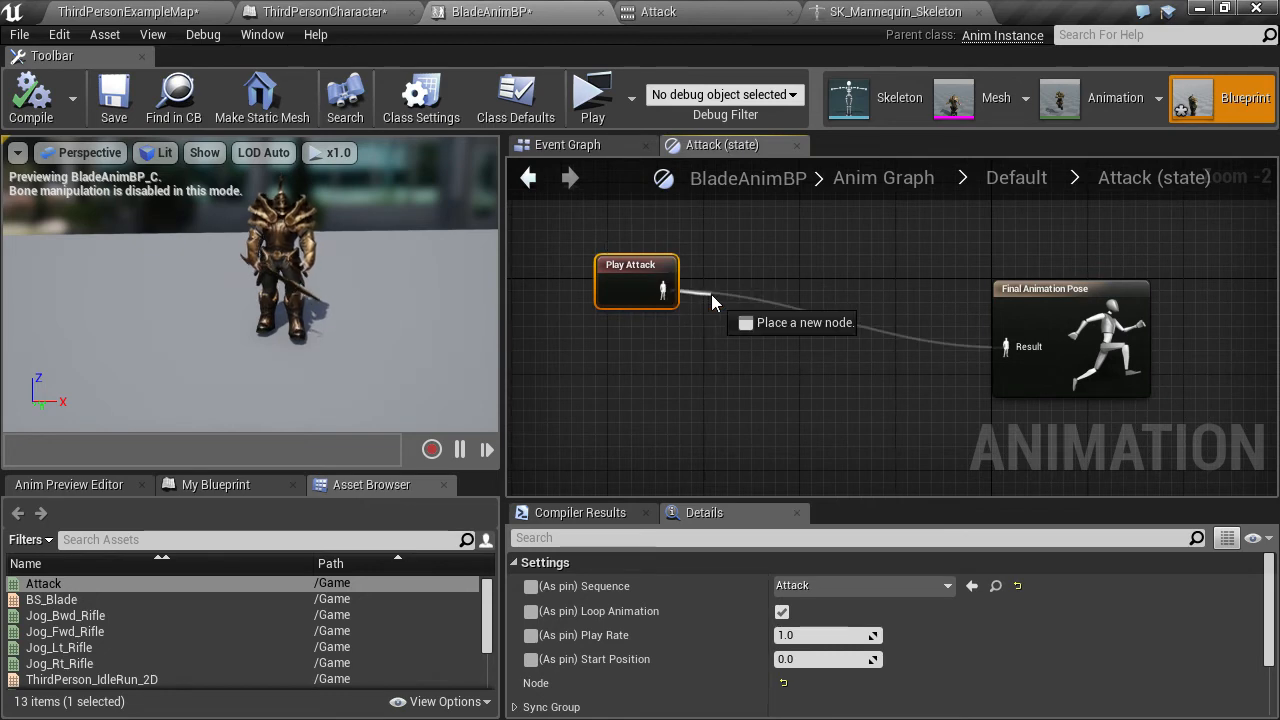
Add a Layered blend per bone node from the Play Attack pose output
{"action": "left_click_drag", "start_coordinate": [711, 295], "coordinate": [712, 296]}
{"action": "type", "text": "lay"}
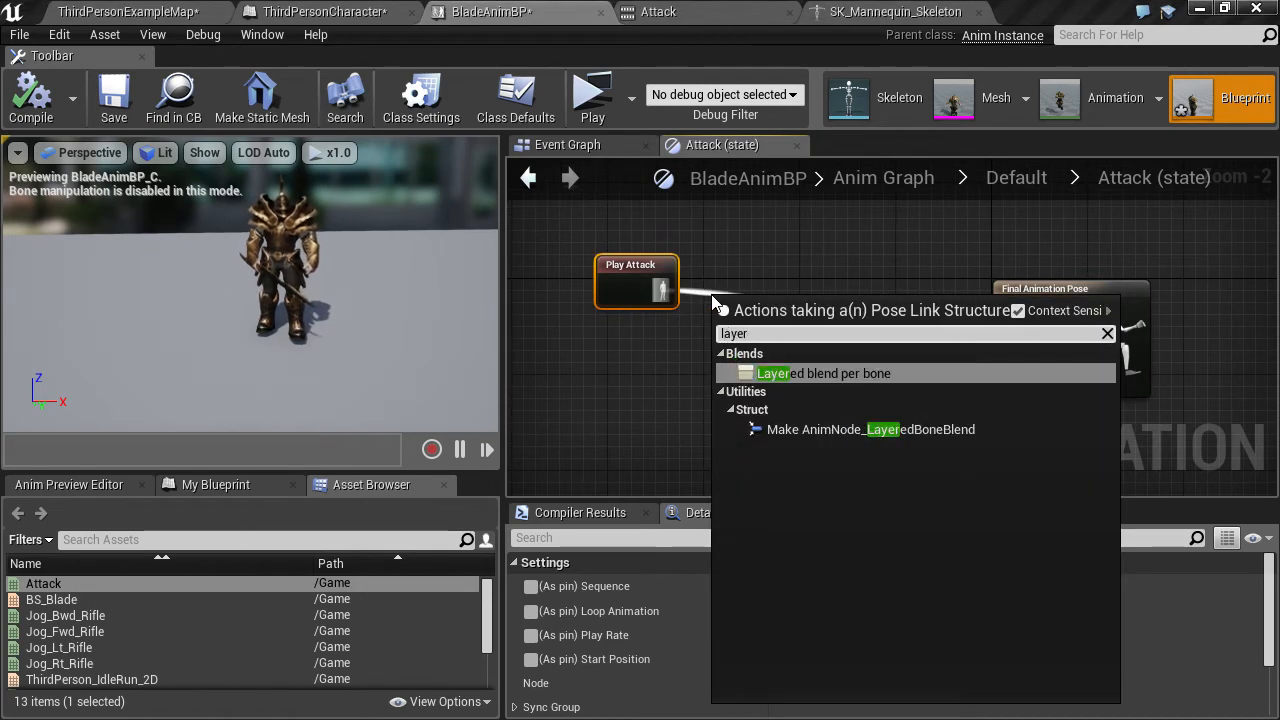
{"action": "type", "text": "er"}
{"action": "key", "text": "Return"}
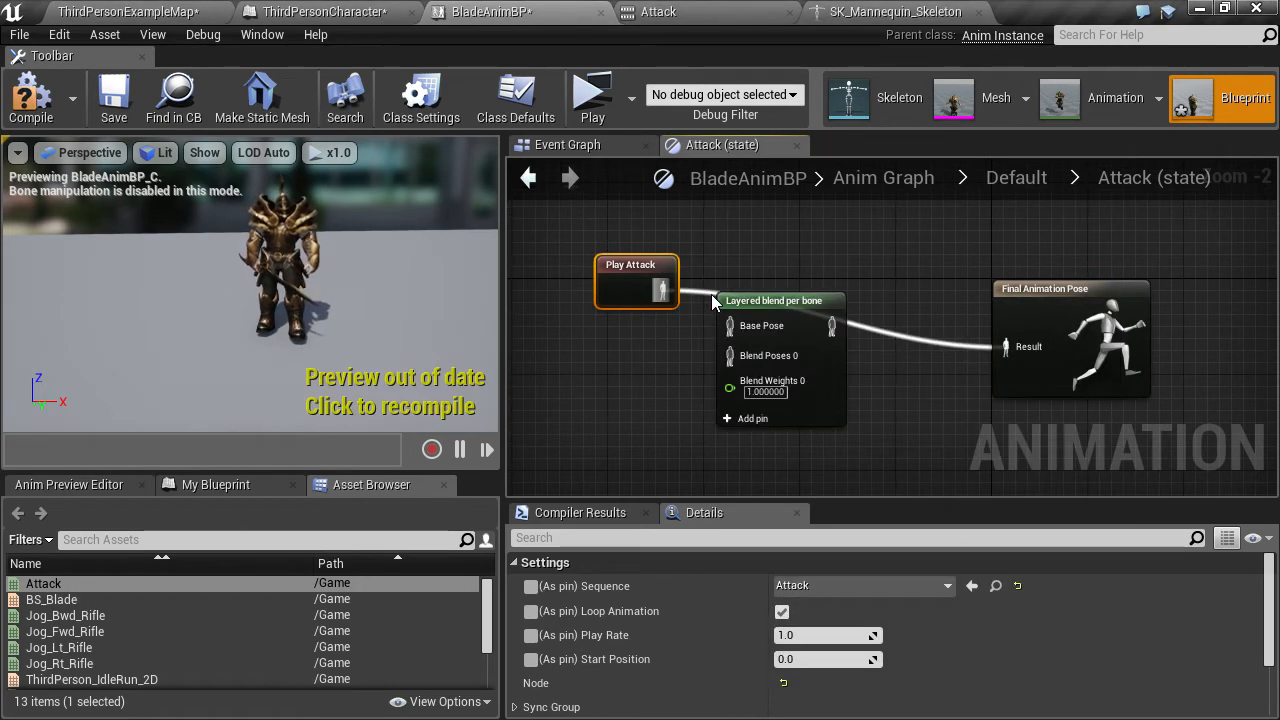
Connect Play Attack to Blend Poses 0 of the layered blend and its output to the Final Animation Pose result
{"action": "left_click_drag", "start_coordinate": [636, 268], "coordinate": [613, 340]}
{"action": "right_click_drag", "start_coordinate": [648, 280], "coordinate": [585, 303]}
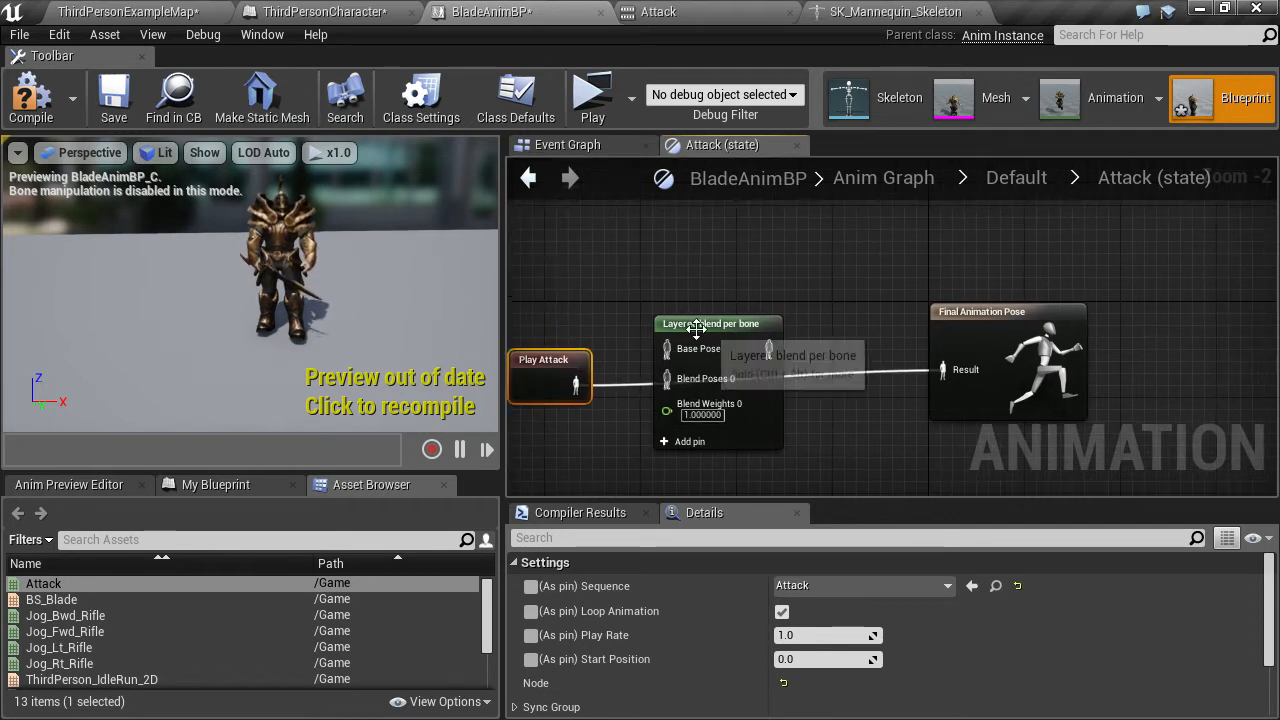
{"action": "left_click_drag", "start_coordinate": [718, 329], "coordinate": [730, 317]}
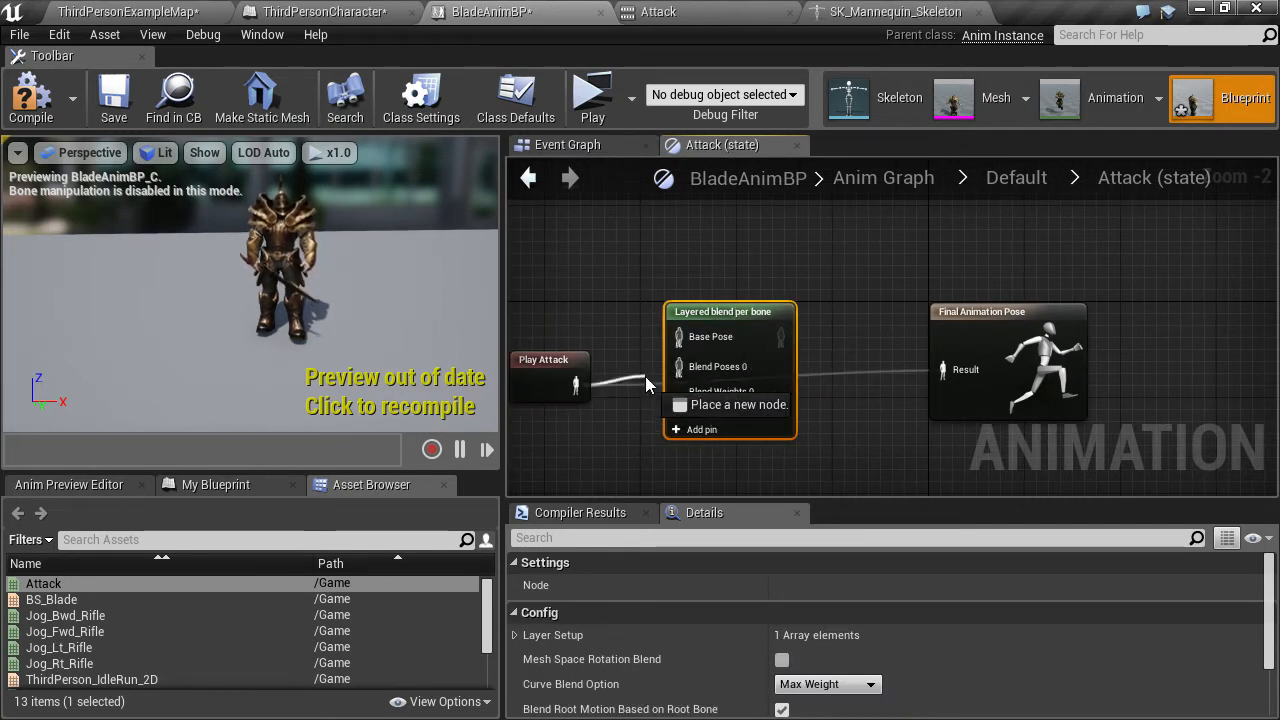
{"action": "left_click_drag", "start_coordinate": [645, 376], "coordinate": [676, 366]}
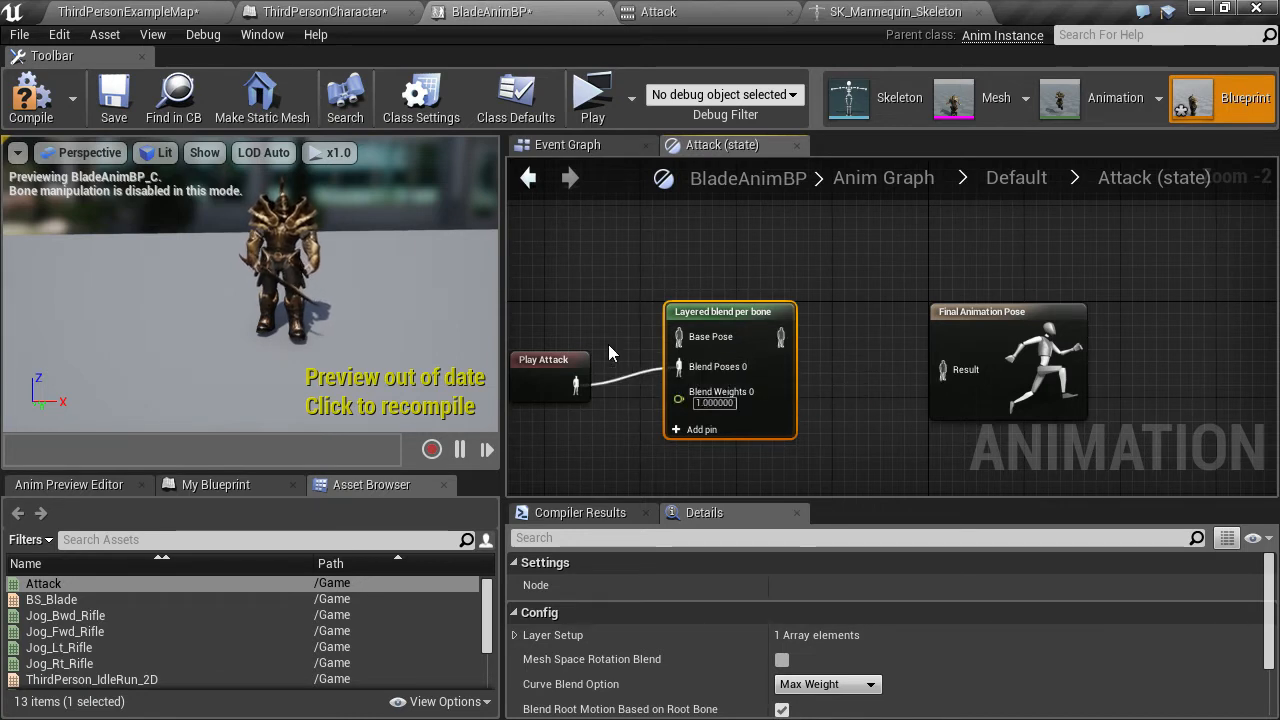
{"action": "right_click_drag", "start_coordinate": [608, 353], "coordinate": [650, 338]}
{"action": "left_click", "coordinate": [592, 368]}
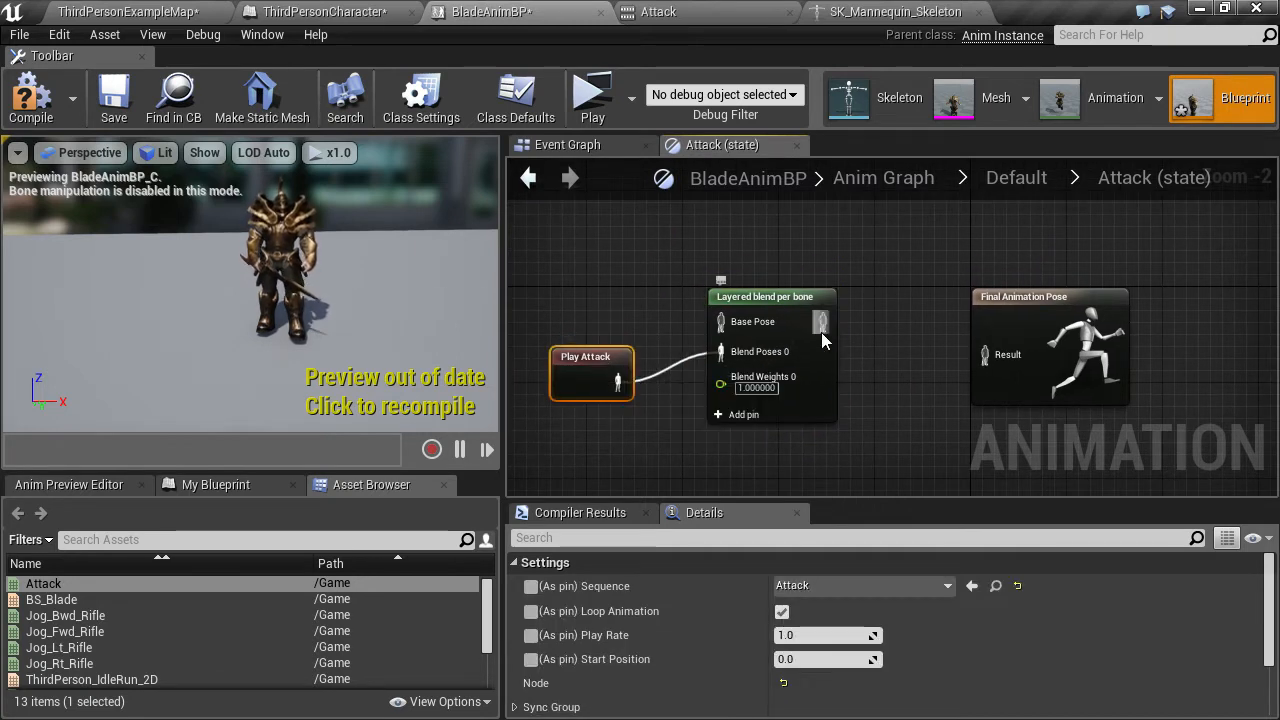
{"action": "left_click_drag", "start_coordinate": [821, 330], "coordinate": [984, 353]}
{"action": "left_click_drag", "start_coordinate": [778, 322], "coordinate": [800, 322]}
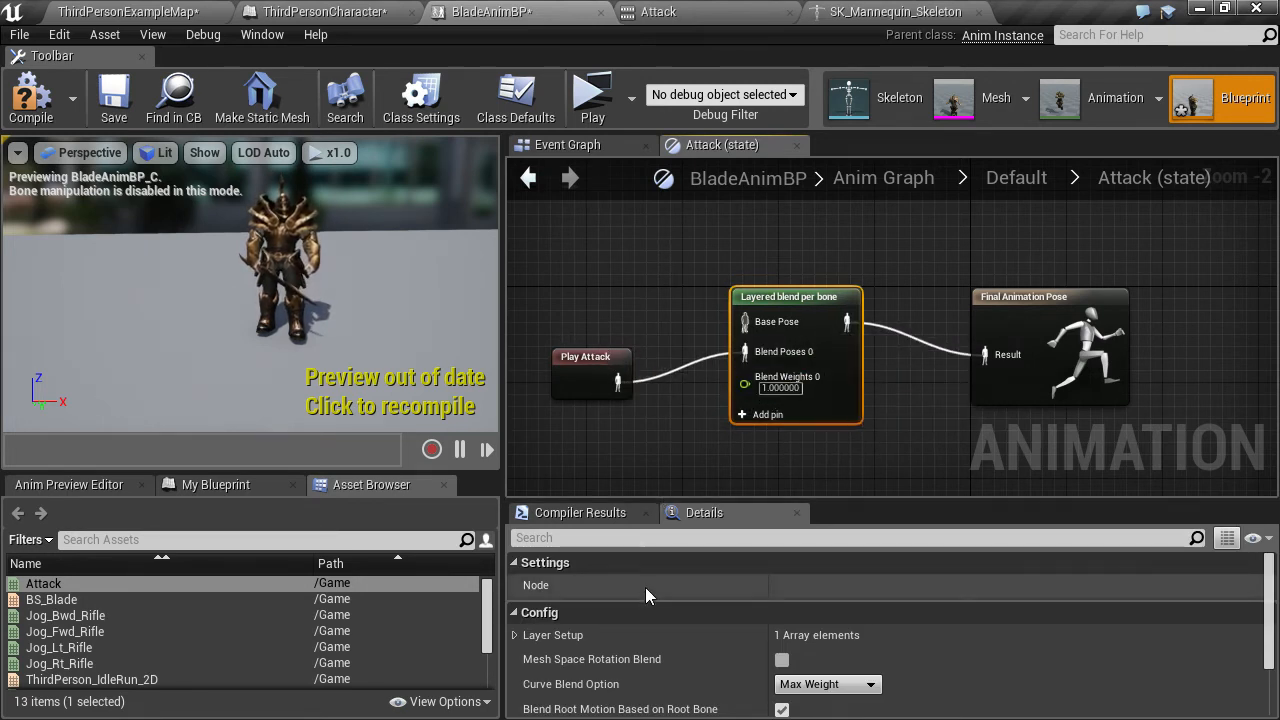
Add a branch filter to layer 0 of the layered blend with the bone name spine_01
{"action": "scroll", "coordinate": [660, 610], "scroll_direction": "down", "scroll_amount": 2}
{"action": "left_click", "coordinate": [516, 580]}
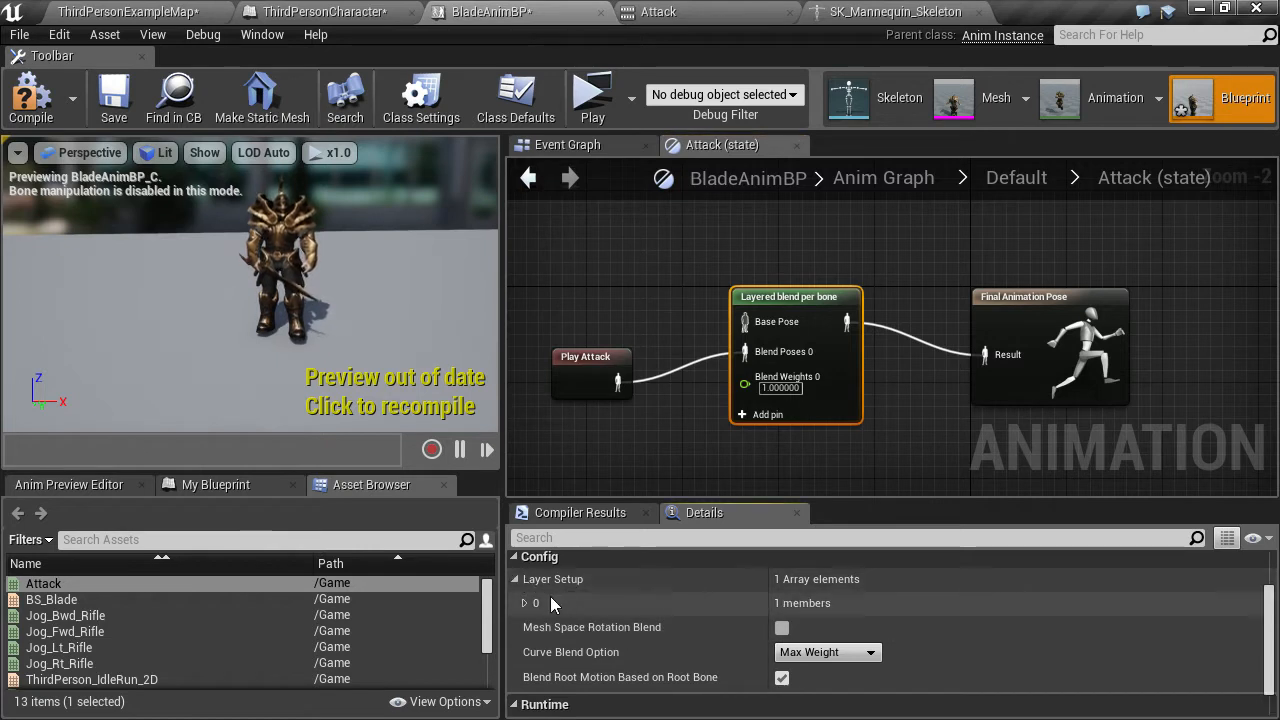
{"action": "left_click", "coordinate": [523, 603]}
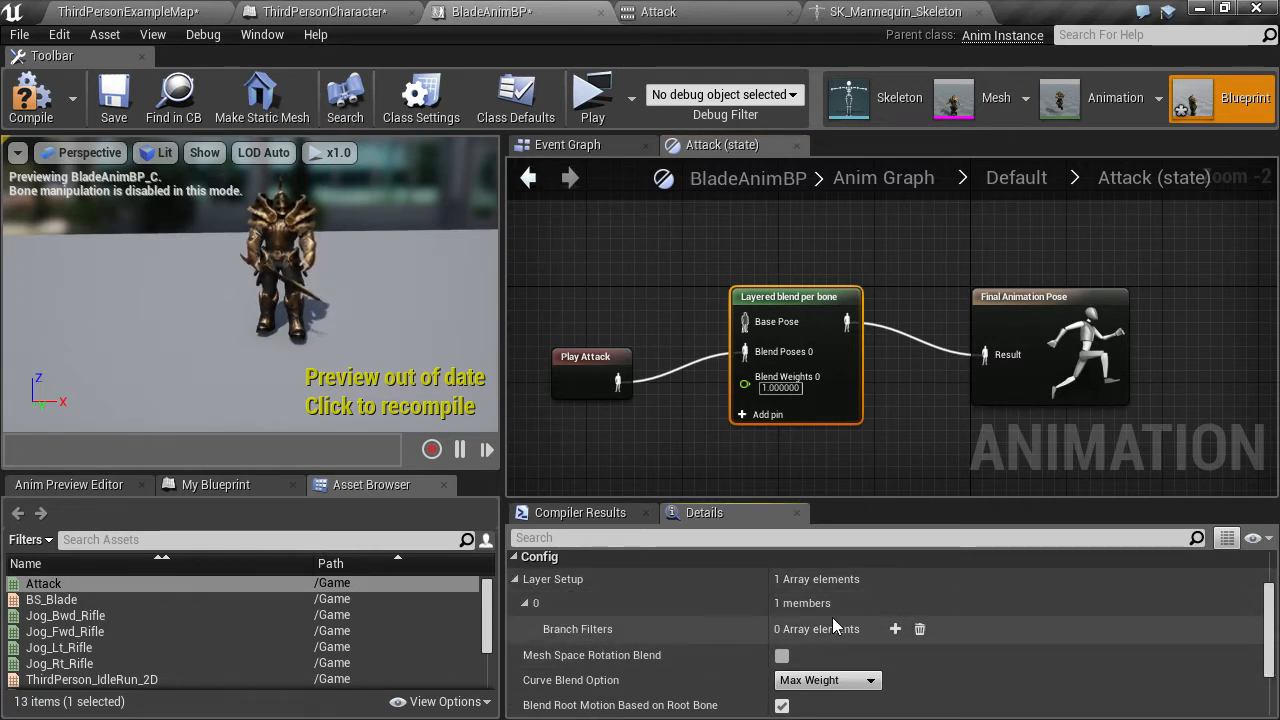
{"action": "left_click", "coordinate": [895, 629]}
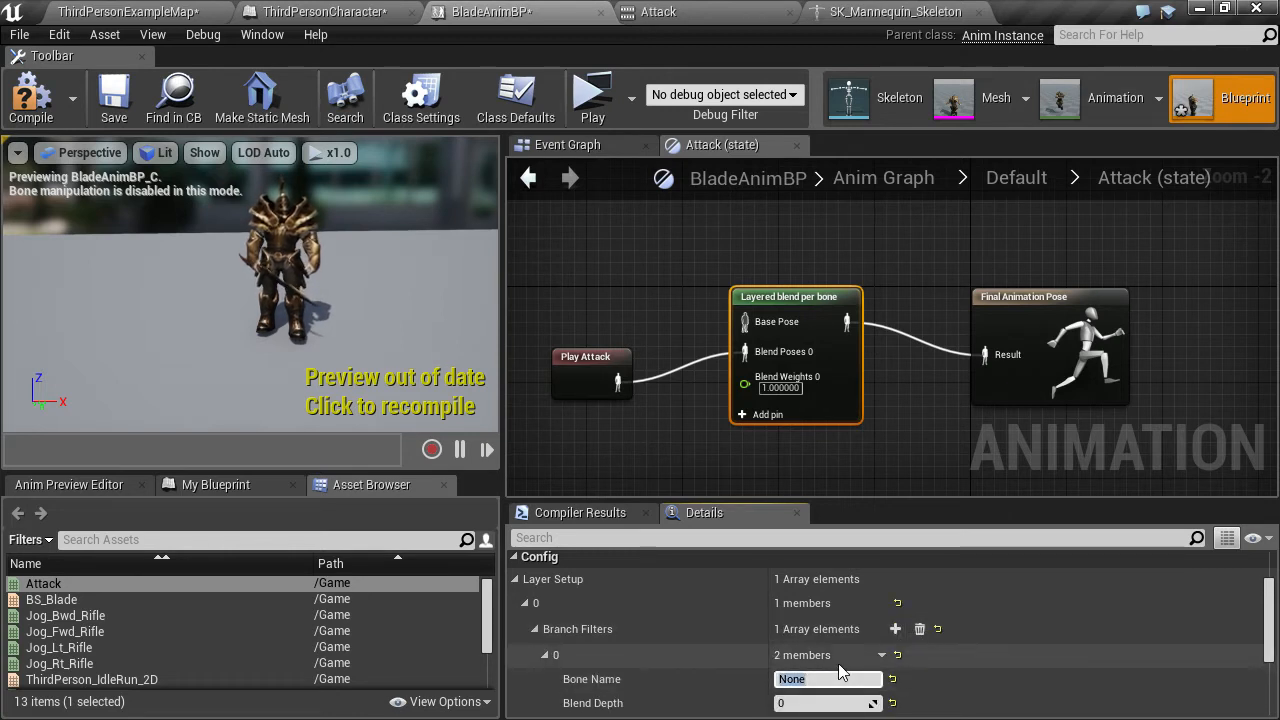
{"action": "type", "text": "spine_01"}
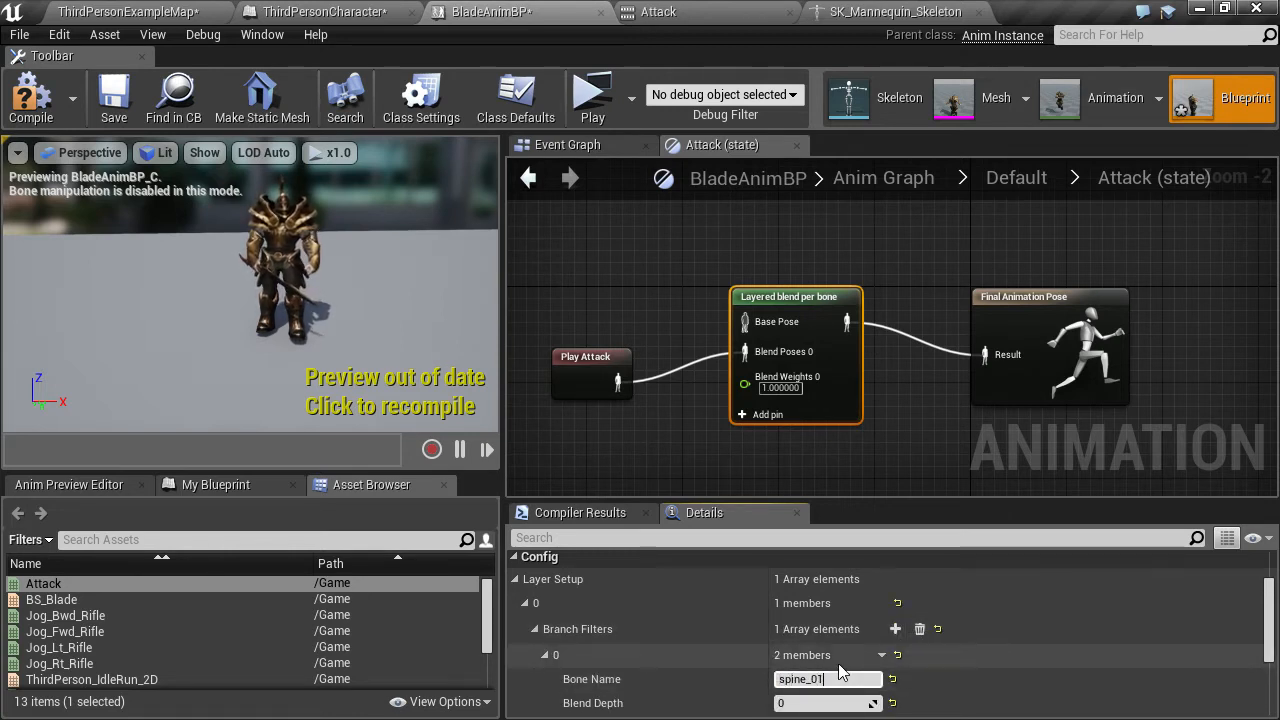
{"action": "key", "text": "Return"}
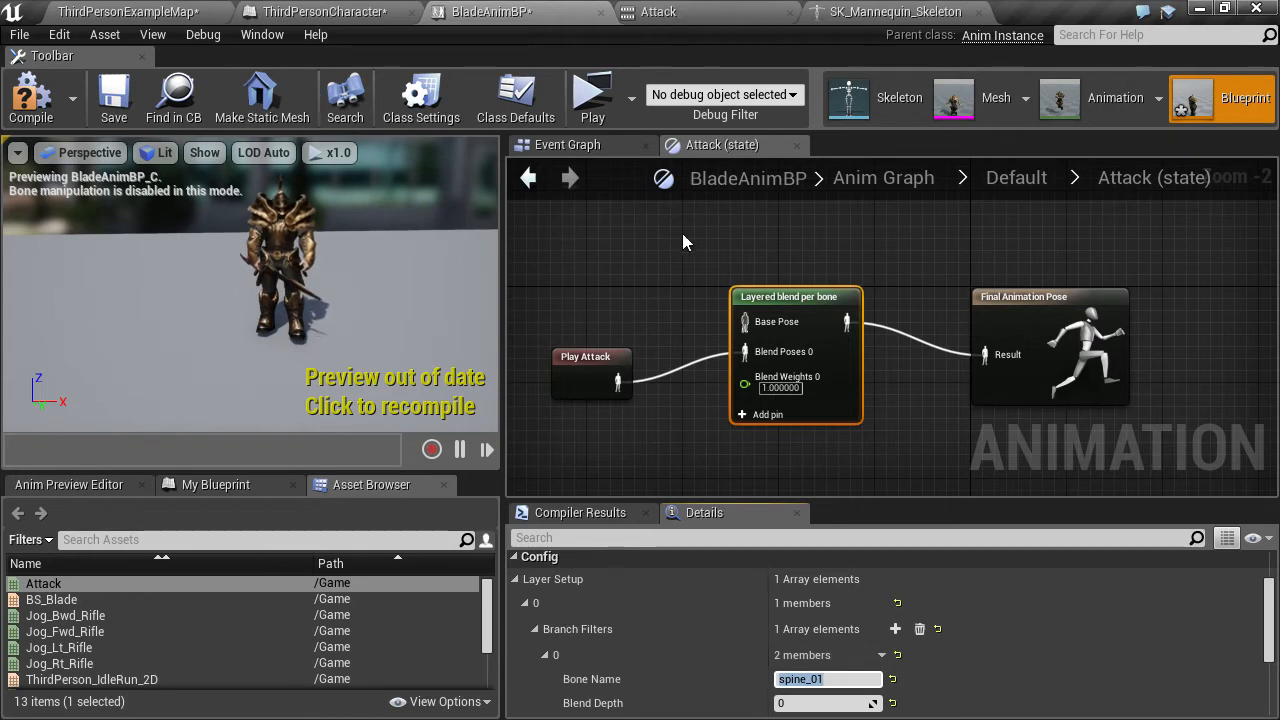
Add the BS_Blade blend space to the Attack state and connect its pose to the layered blend's Base Pose
{"action": "right_click_drag", "start_coordinate": [673, 285], "coordinate": [719, 322]}
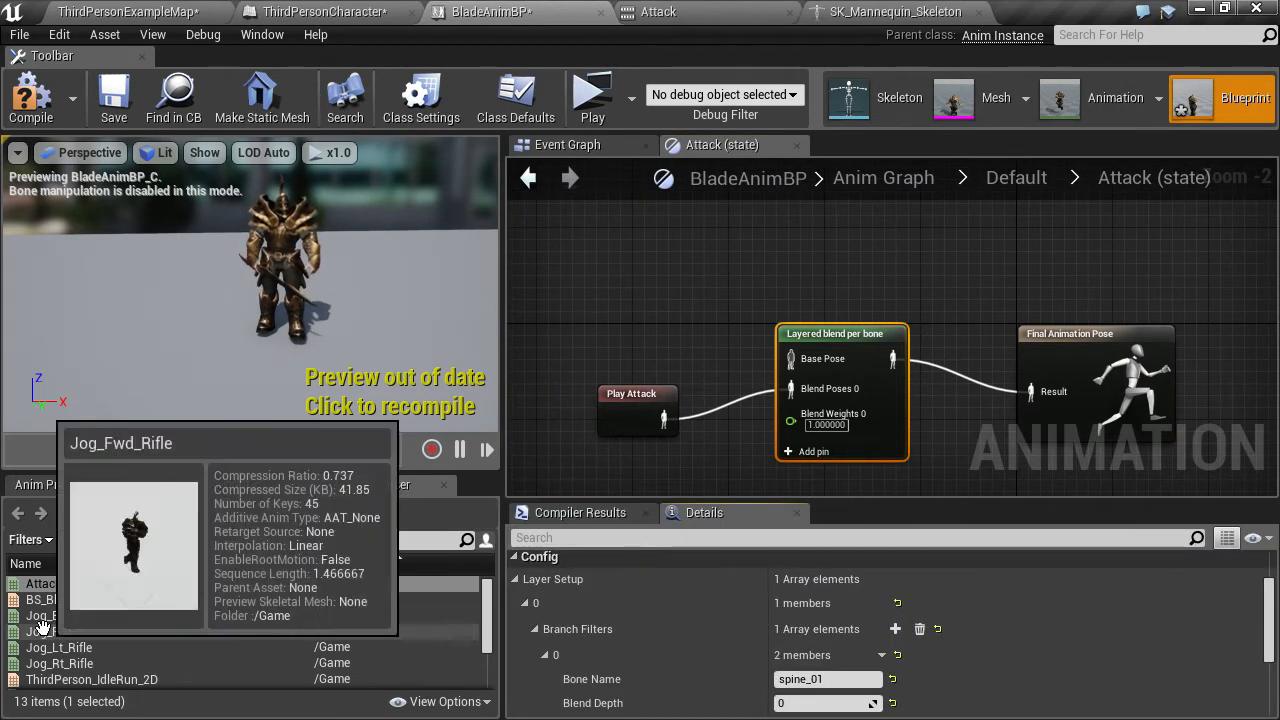
{"action": "left_click_drag", "start_coordinate": [55, 598], "coordinate": [738, 345]}
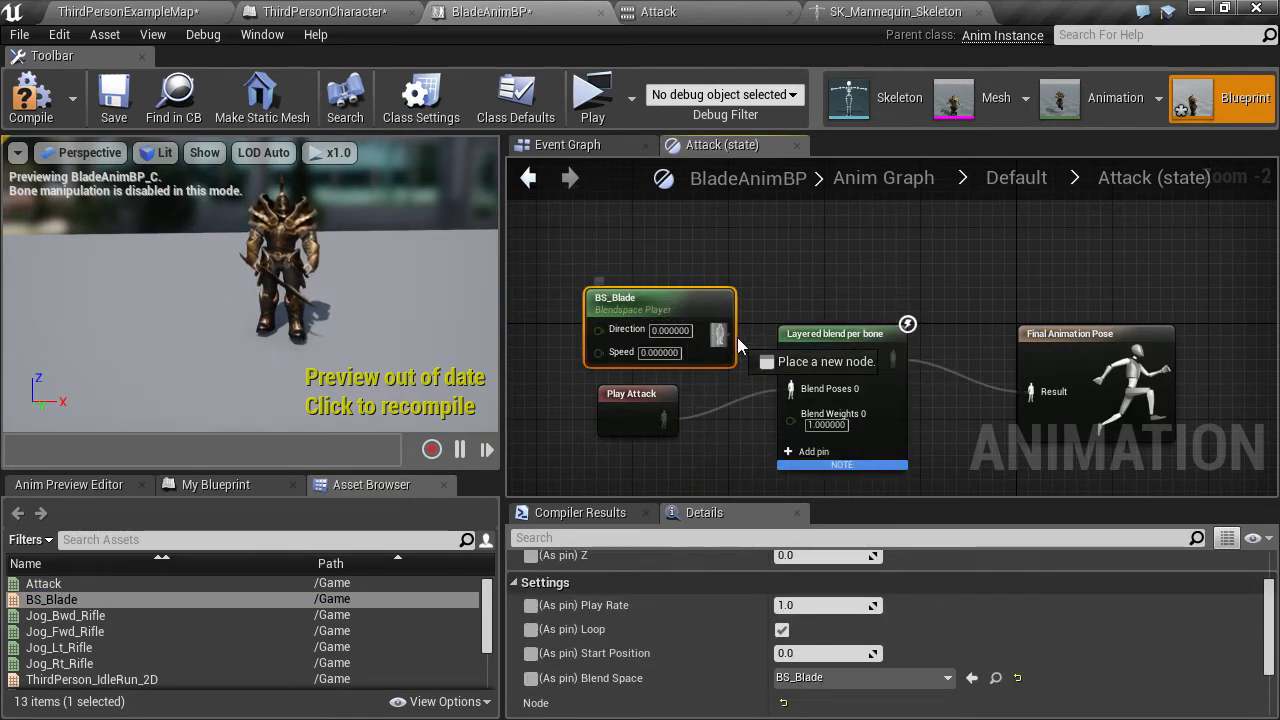
{"action": "right_click_drag", "start_coordinate": [819, 270], "coordinate": [906, 302]}
{"action": "right_click_drag", "start_coordinate": [691, 300], "coordinate": [645, 226]}
{"action": "right_click_drag", "start_coordinate": [608, 292], "coordinate": [572, 338]}
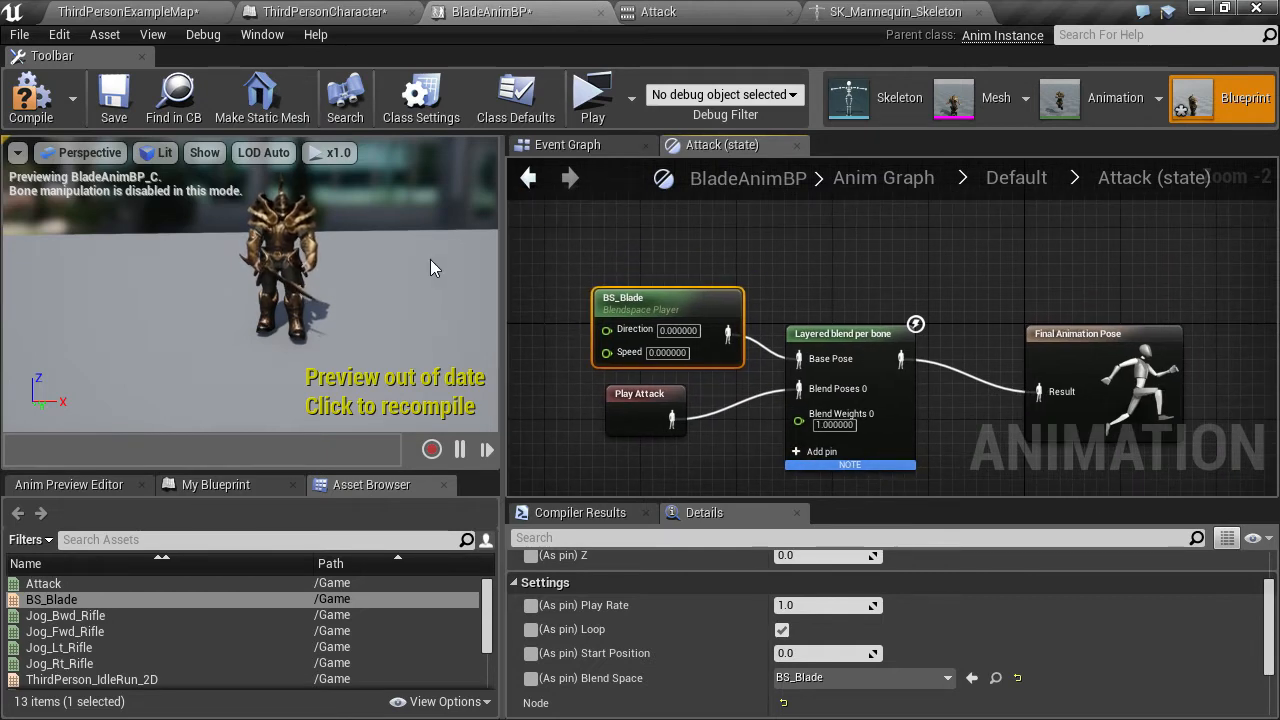
Feed the Speed variable into the Speed input of the BS_Blade node
{"action": "left_click", "coordinate": [240, 489]}
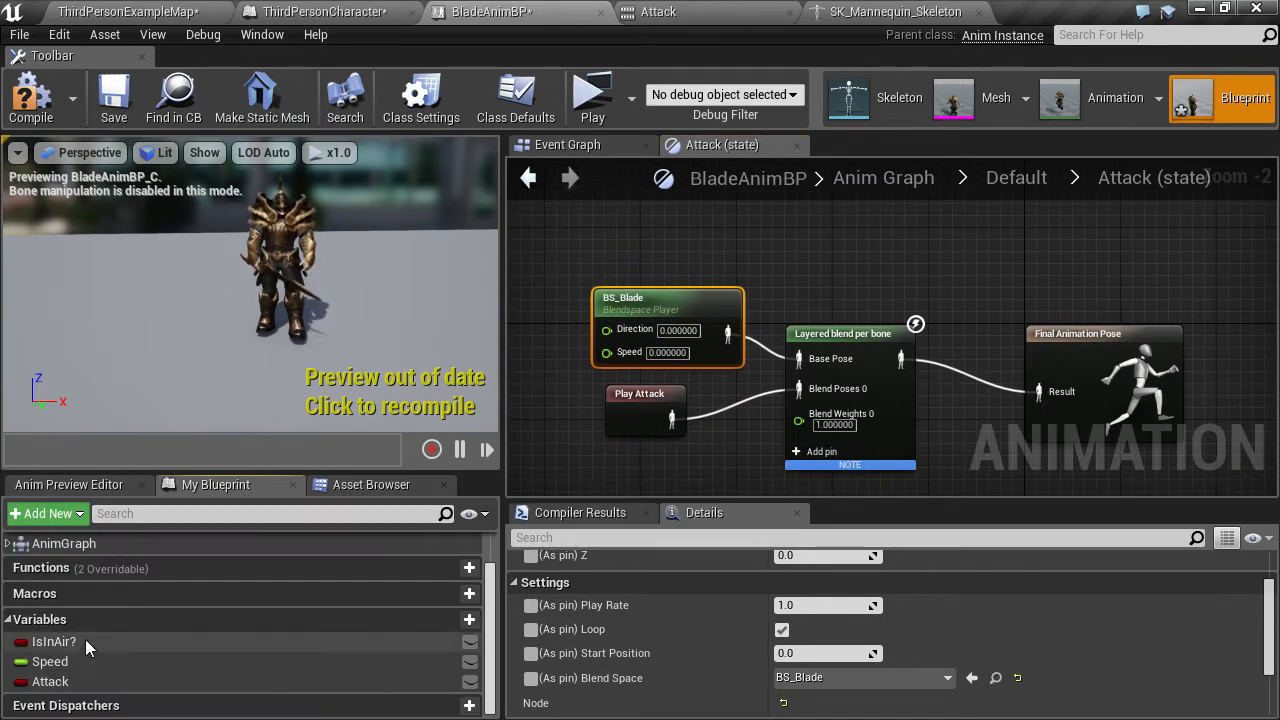
{"action": "left_click_drag", "start_coordinate": [50, 661], "coordinate": [603, 364]}
{"action": "right_click_drag", "start_coordinate": [603, 364], "coordinate": [632, 362]}
{"action": "left_click", "coordinate": [648, 314]}
{"action": "right_click_drag", "start_coordinate": [650, 312], "coordinate": [708, 380]}
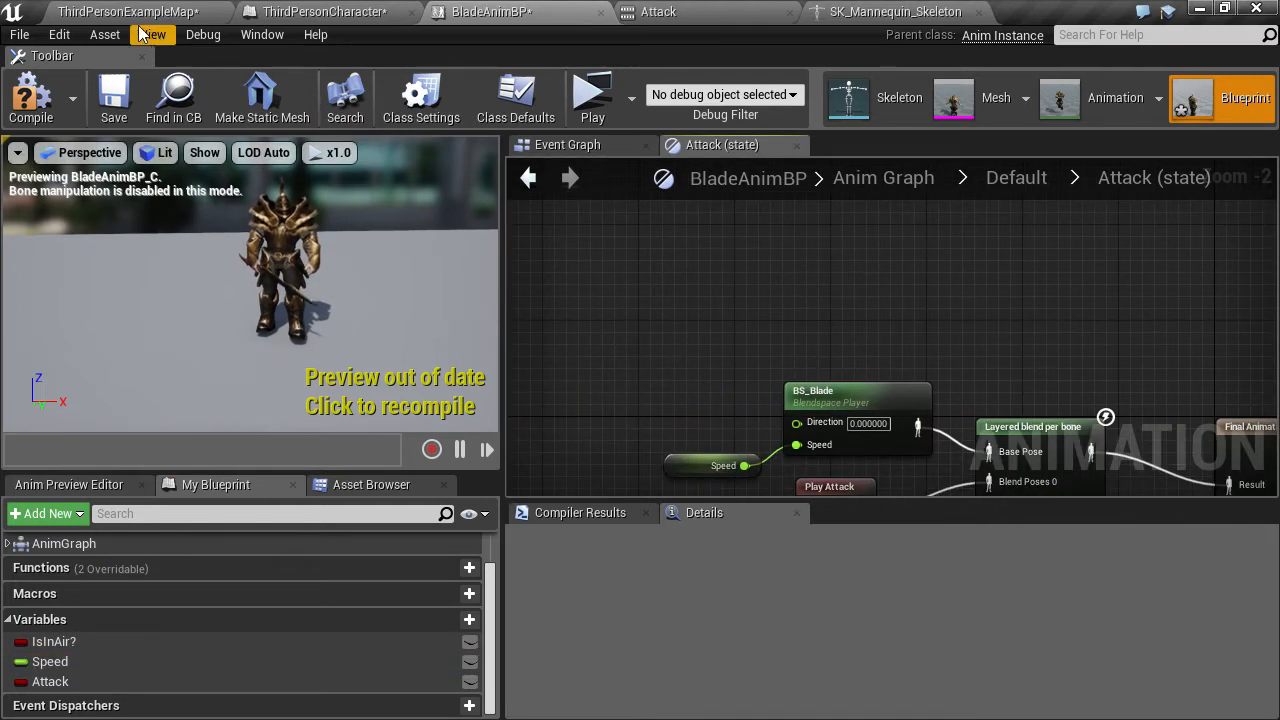
{"action": "right_click_drag", "start_coordinate": [691, 289], "coordinate": [586, 274]}
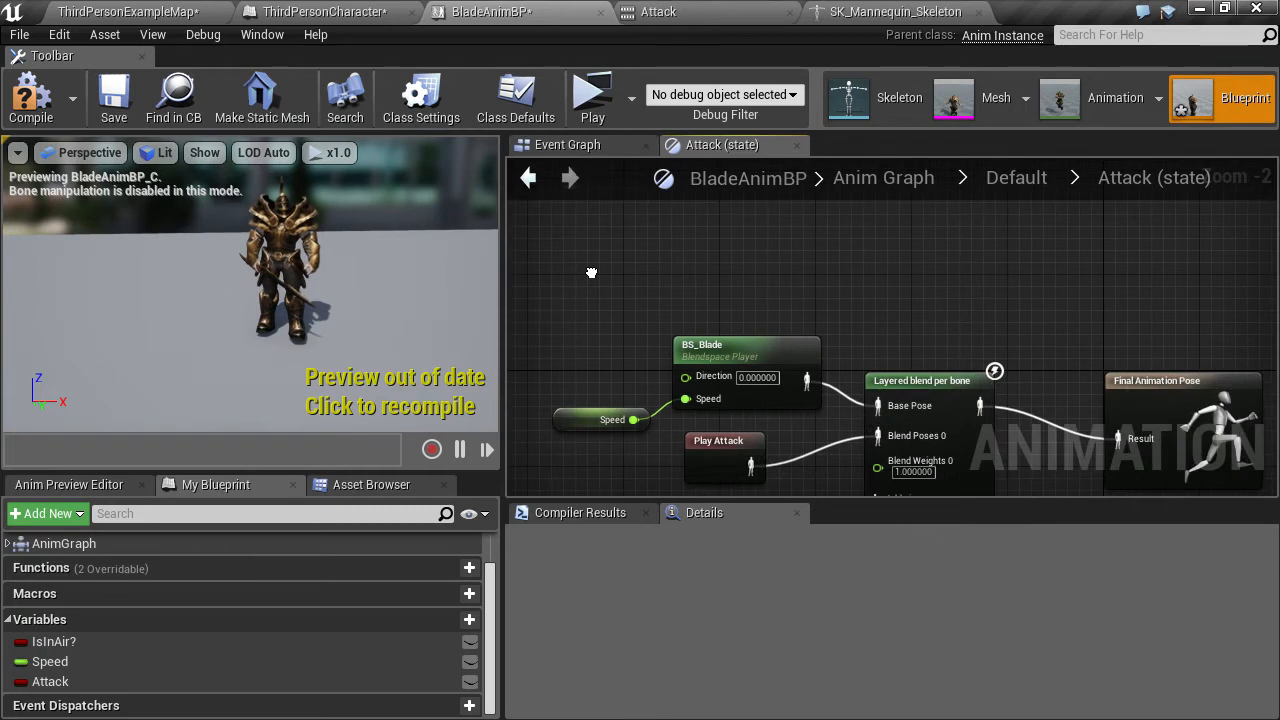
Duplicate the Speed float variable and name the copy Direction
{"action": "right_click", "coordinate": [68, 660]}
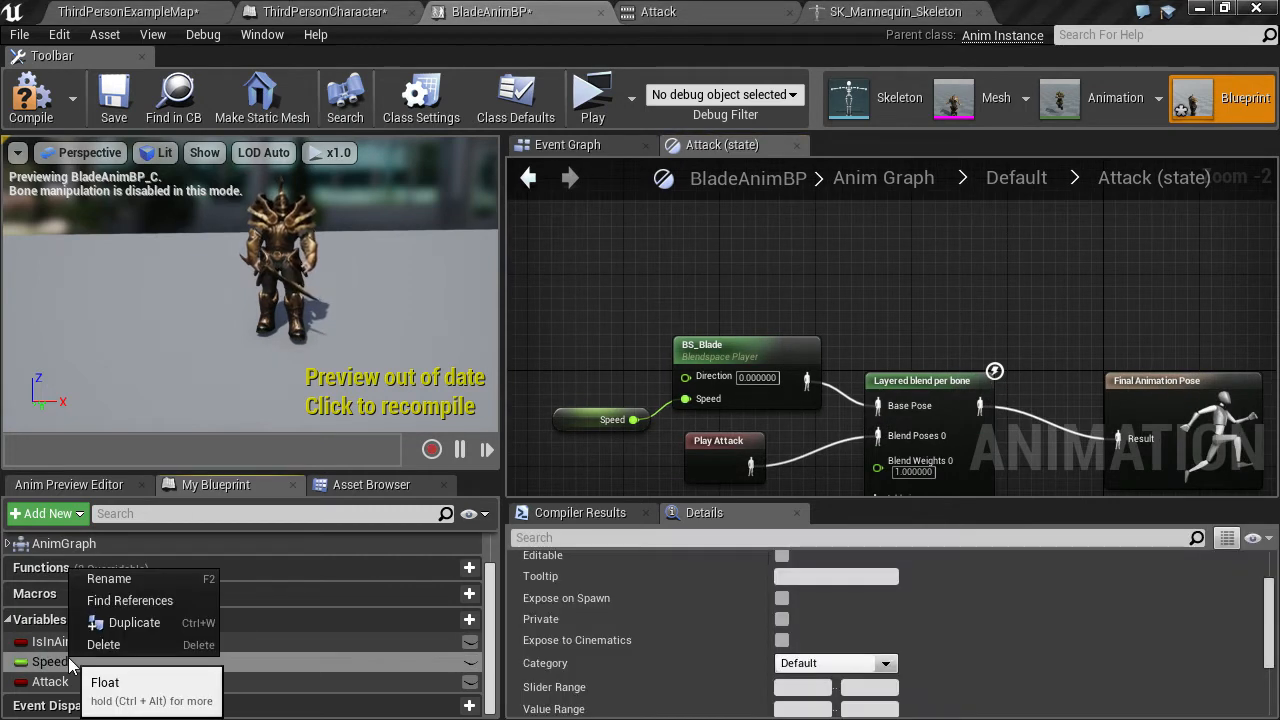
{"action": "left_click", "coordinate": [145, 625]}
{"action": "type", "text": "Di"}
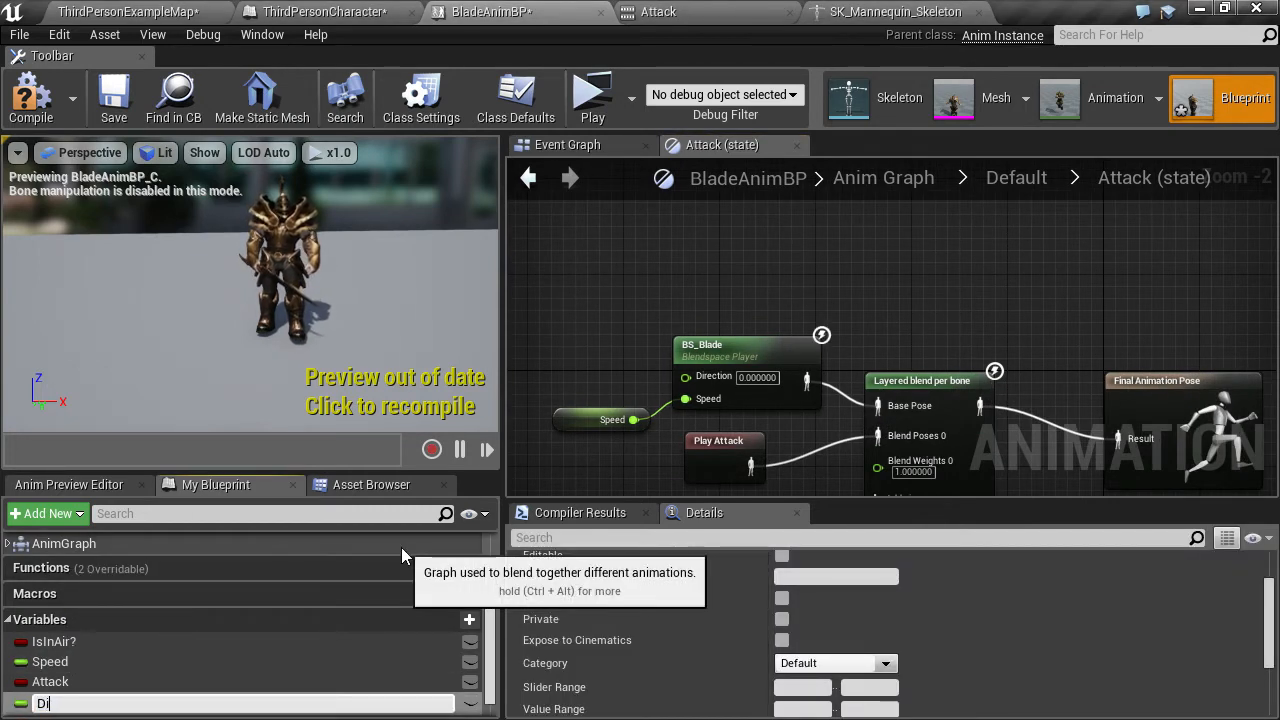
{"action": "type", "text": "rection"}
{"action": "key", "text": "Return"}
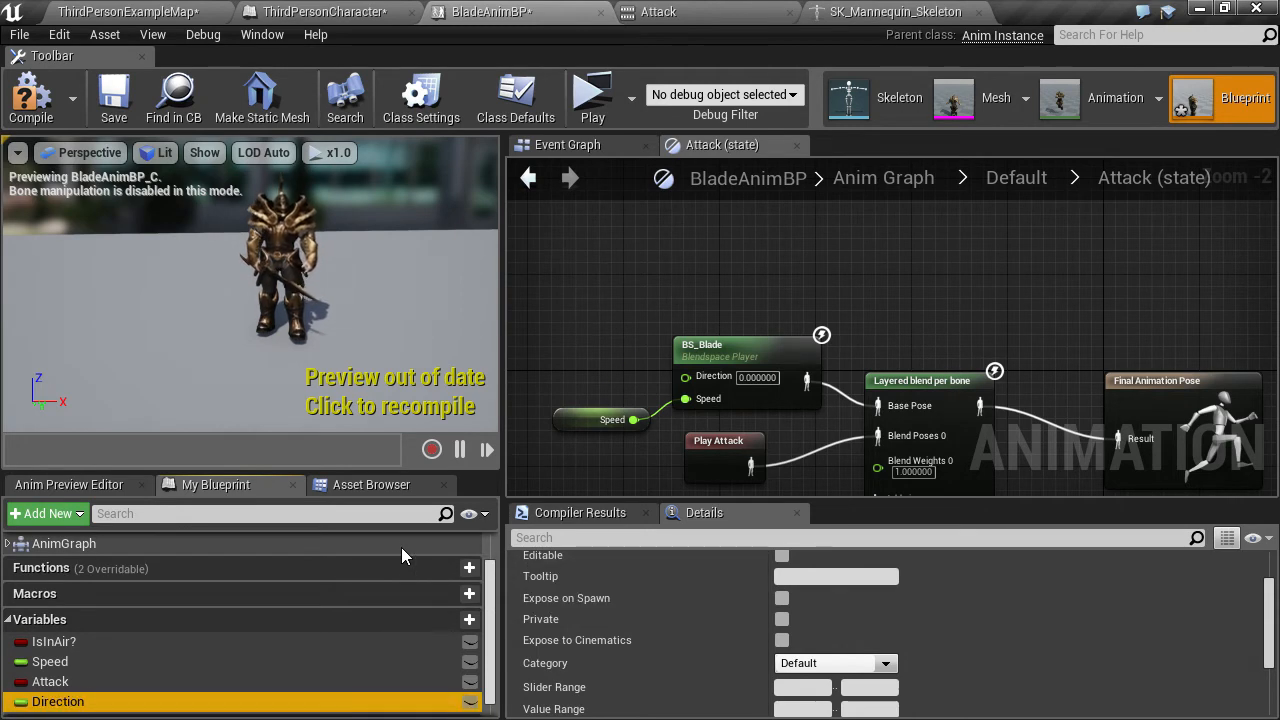
Place a Direction getter in the Attack state and feed it into the Direction input of BS_Blade
{"action": "left_click_drag", "start_coordinate": [101, 708], "coordinate": [573, 366]}
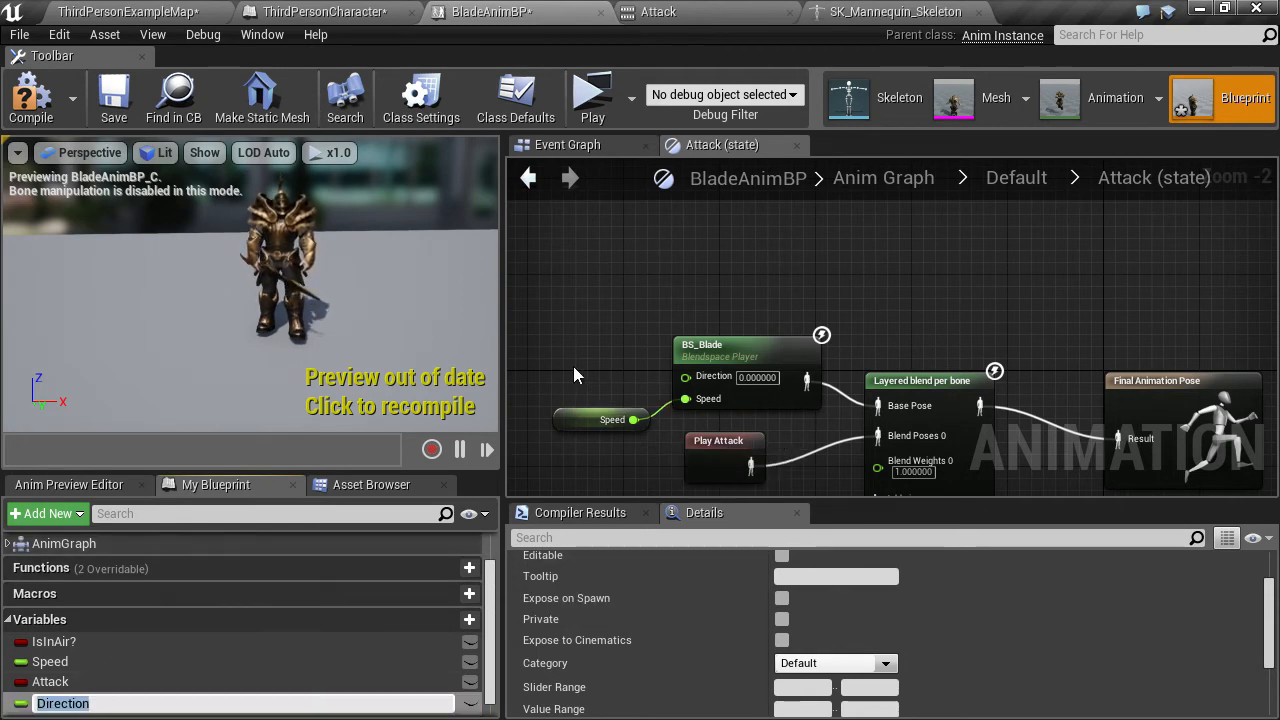
{"action": "left_click", "coordinate": [602, 395]}
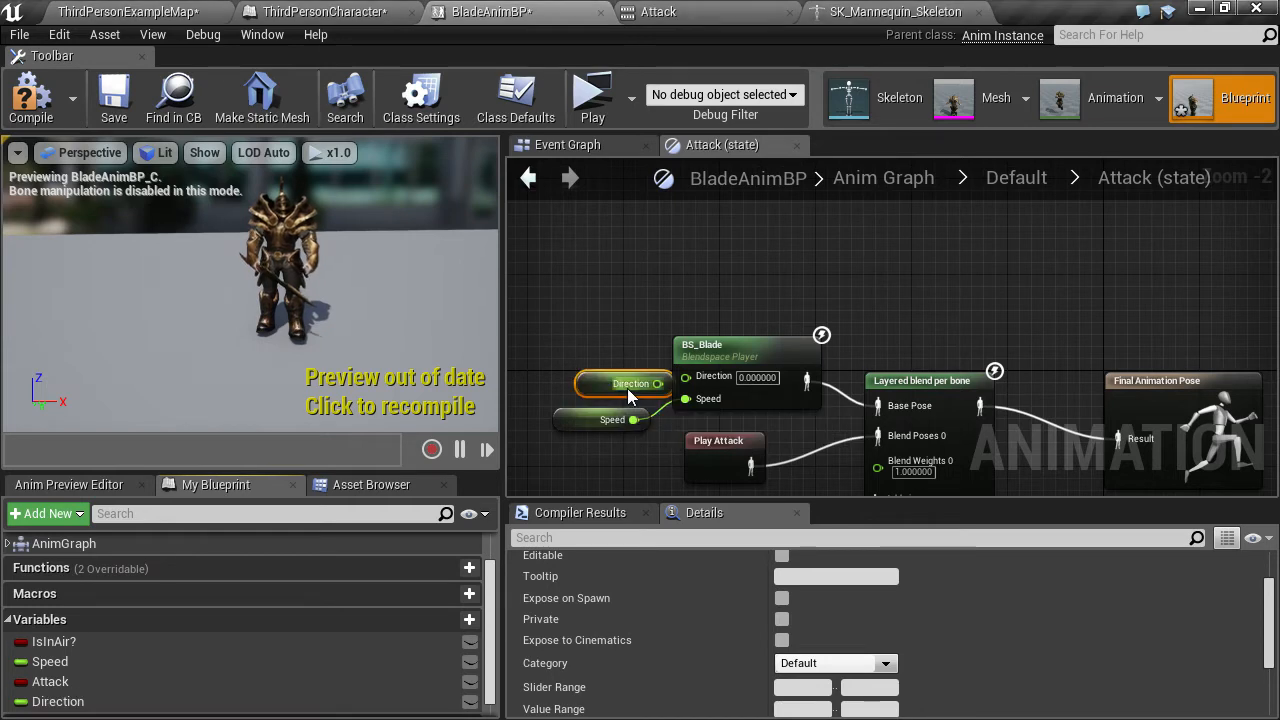
{"action": "left_click_drag", "start_coordinate": [657, 383], "coordinate": [562, 388]}
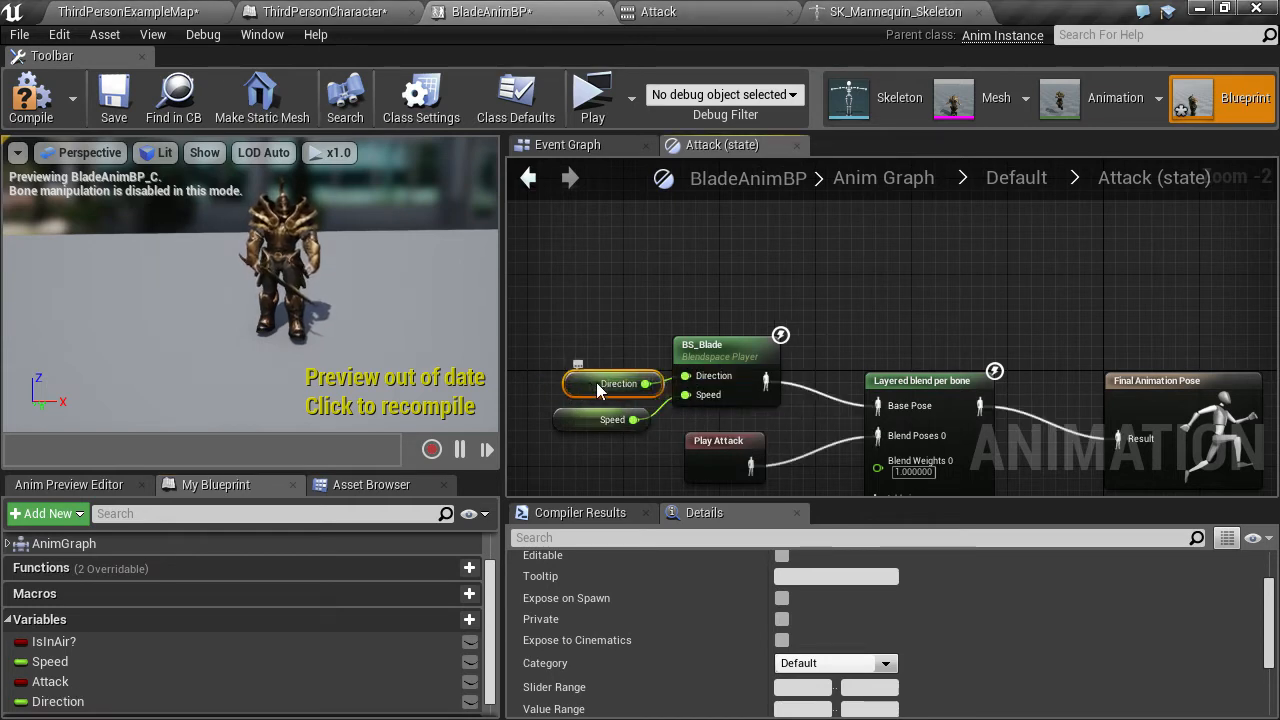
{"action": "left_click", "coordinate": [616, 296]}
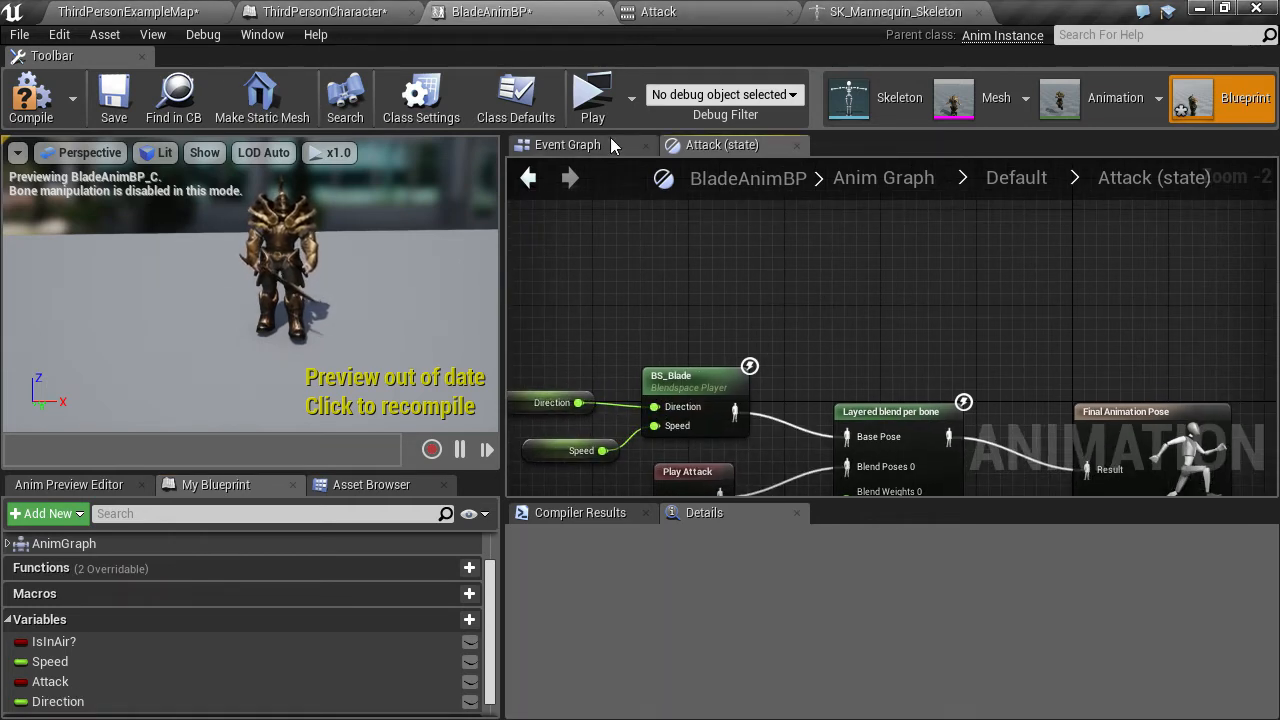
In the Event Graph, add a Calculate Direction node fed by Get Velocity's return value and place it above the 'Speed' comment box
{"action": "left_click", "coordinate": [600, 144]}
{"action": "scroll", "coordinate": [746, 401], "scroll_direction": "down", "scroll_amount": 2}
{"action": "scroll", "coordinate": [750, 396], "scroll_direction": "up", "scroll_amount": 2}
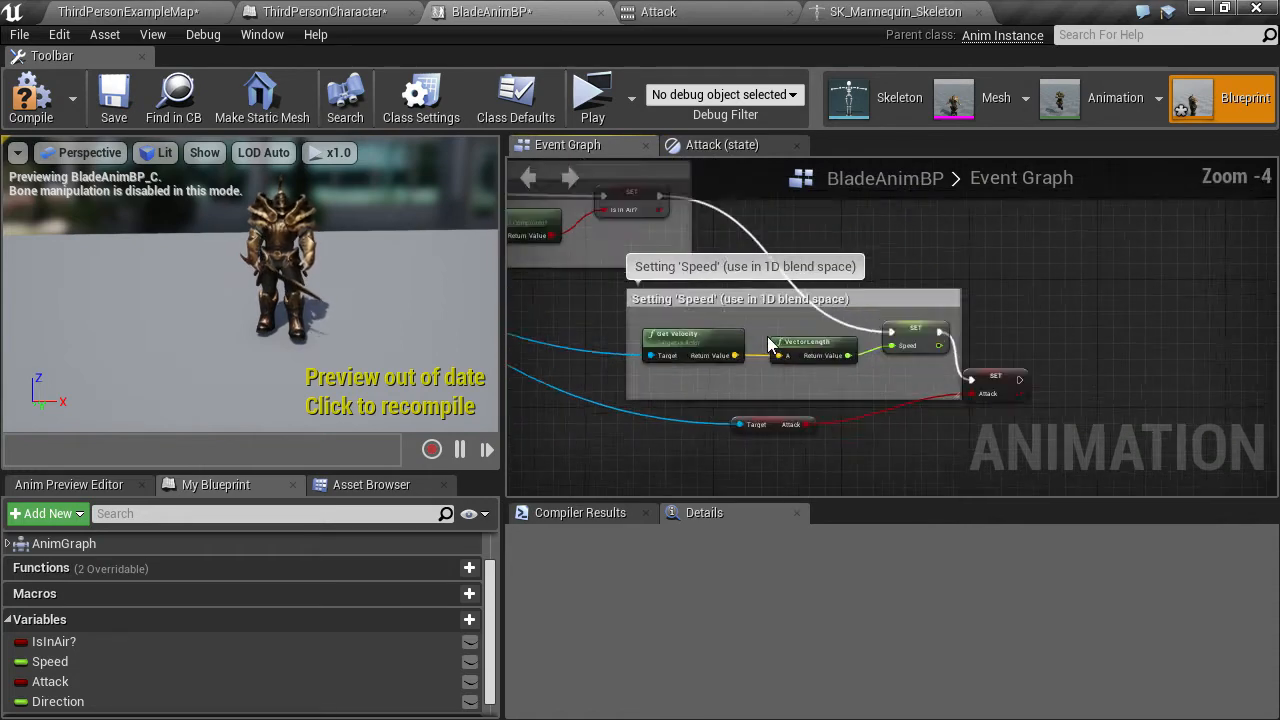
{"action": "right_click_drag", "start_coordinate": [696, 405], "coordinate": [731, 374]}
{"action": "left_click_drag", "start_coordinate": [754, 335], "coordinate": [744, 365]}
{"action": "type", "text": "calcu"}
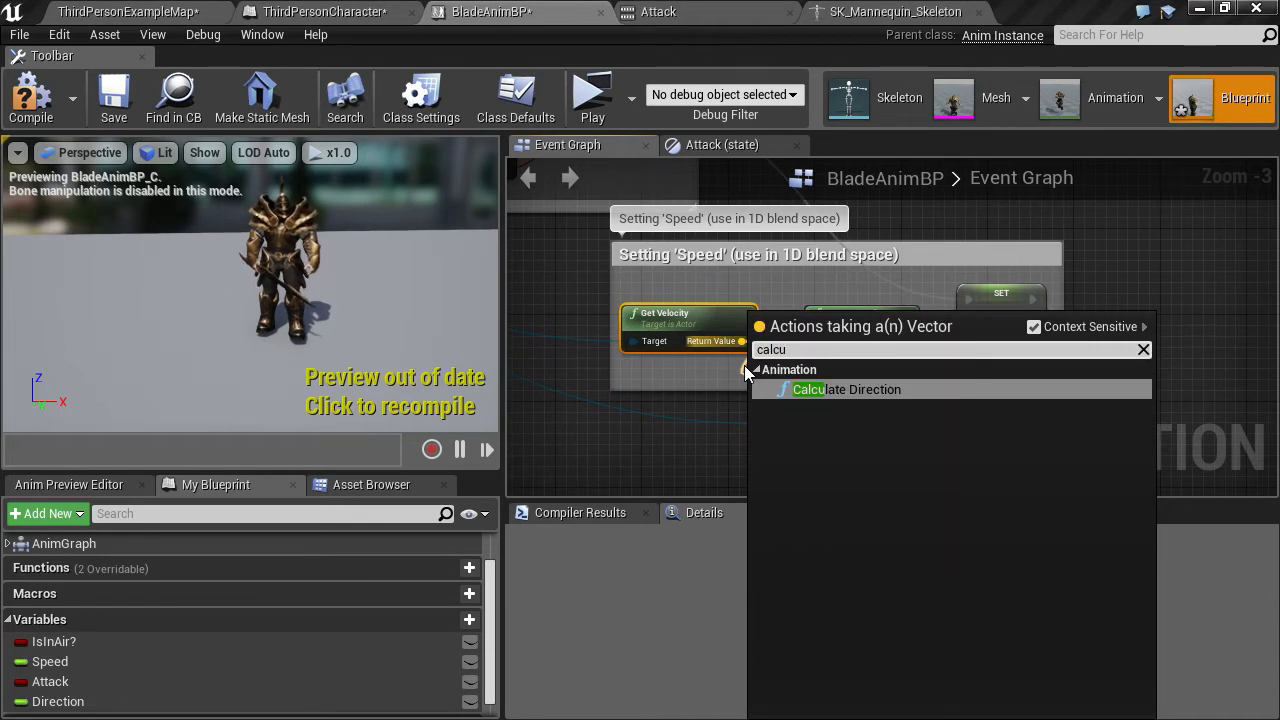
{"action": "key", "text": "Return"}
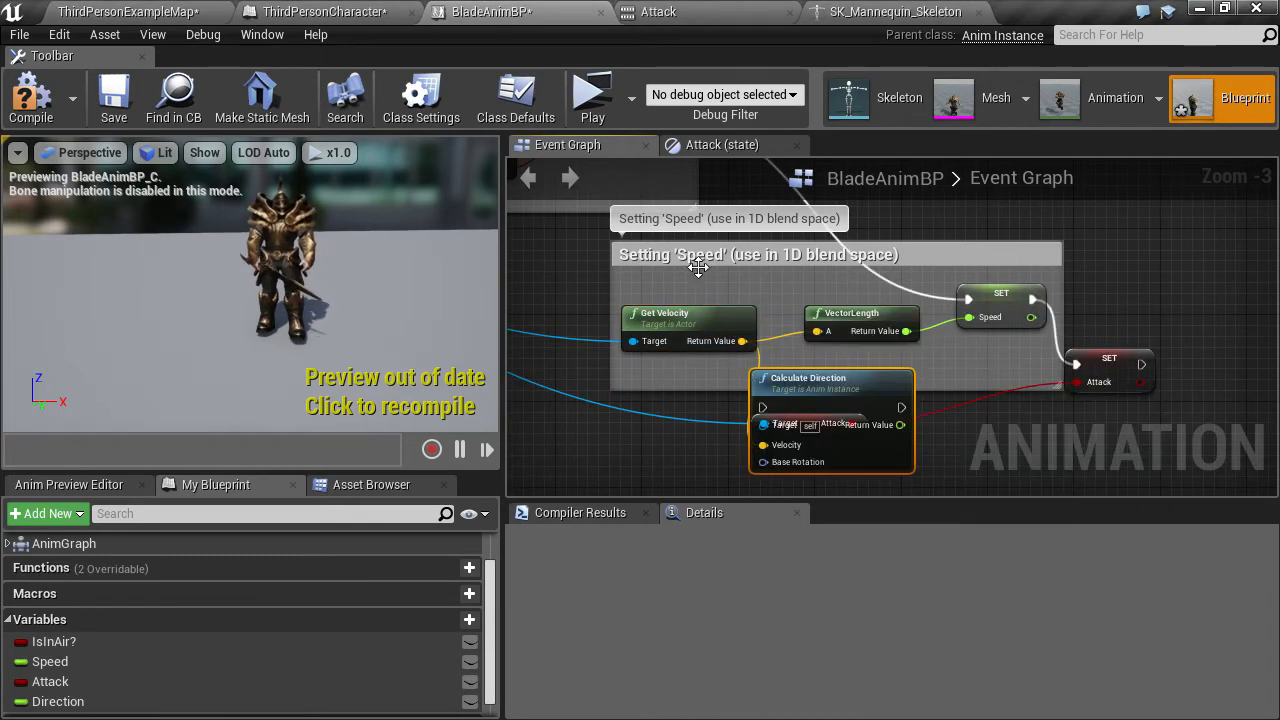
{"action": "left_click_drag", "start_coordinate": [834, 379], "coordinate": [788, 264]}
{"action": "scroll", "coordinate": [737, 396], "scroll_direction": "up", "scroll_amount": 3}
{"action": "mouse_move", "coordinate": [730, 342]}
{"action": "right_mouse_down"}
{"action": "mouse_move", "coordinate": [745, 267]}
{"action": "mouse_move", "coordinate": [733, 343]}
{"action": "right_mouse_up"}
{"action": "scroll", "coordinate": [744, 267], "scroll_direction": "down", "scroll_amount": 2}
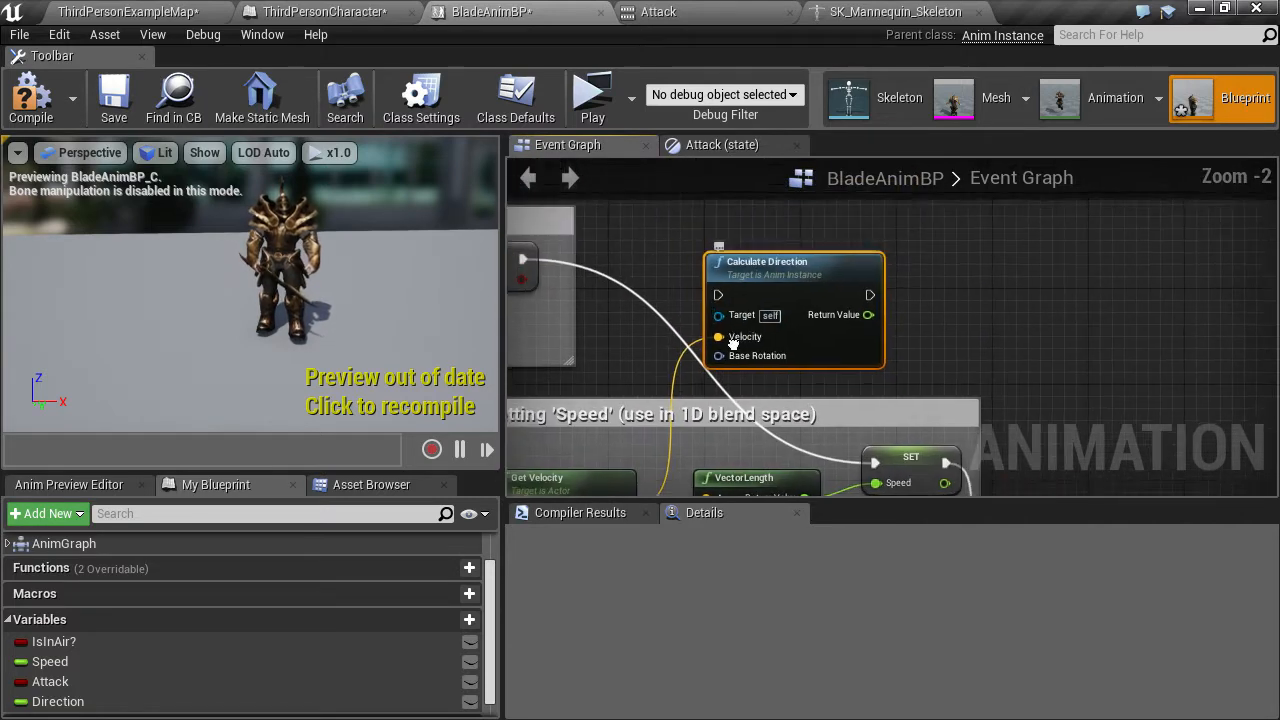
Wire Calculate Direction into the execution flow between the Is in Air? and Speed SET nodes
{"action": "left_click_drag", "start_coordinate": [526, 260], "coordinate": [761, 301]}
{"action": "right_click_drag", "start_coordinate": [838, 264], "coordinate": [729, 265]}
{"action": "left_click_drag", "start_coordinate": [803, 352], "coordinate": [801, 461]}
{"action": "right_click_drag", "start_coordinate": [728, 298], "coordinate": [786, 229]}
{"action": "left_click_drag", "start_coordinate": [786, 229], "coordinate": [690, 236]}
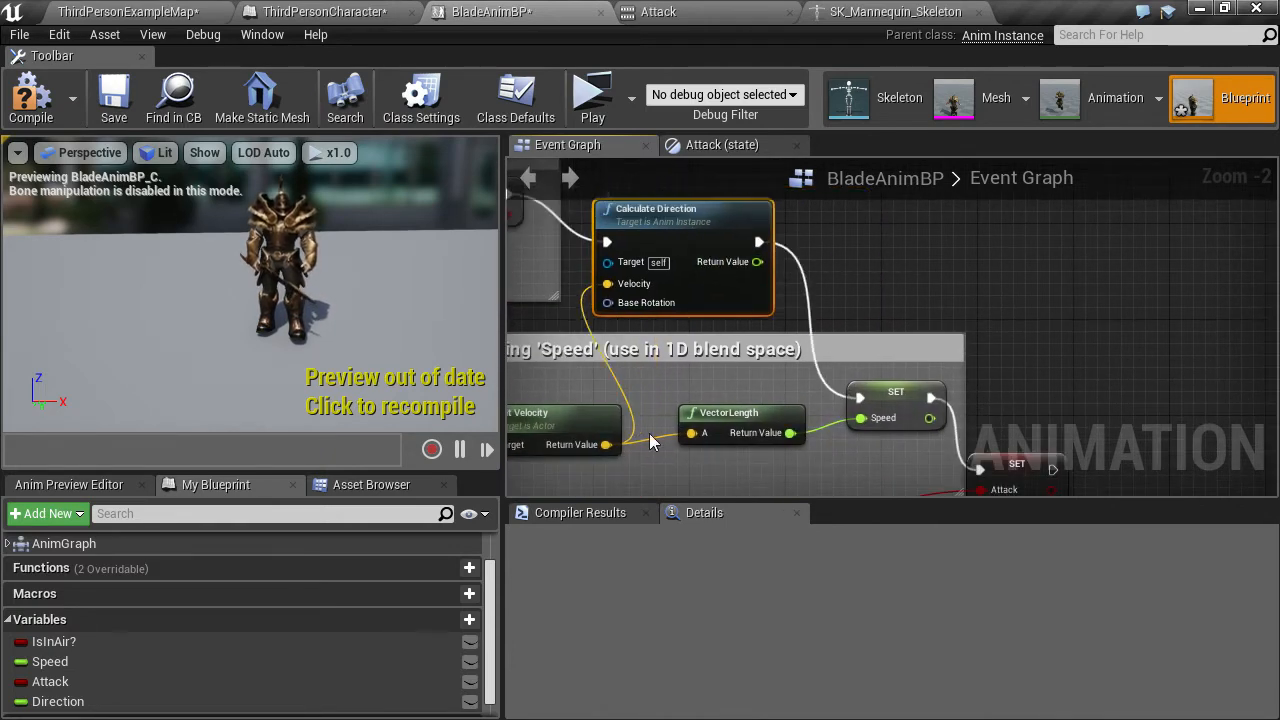
Set Direction from Calculate Direction's return value, running it between Calculate Direction and the Speed SET node
{"action": "left_click_drag", "start_coordinate": [57, 701], "coordinate": [797, 351]}
{"action": "left_click_drag", "start_coordinate": [816, 232], "coordinate": [816, 233]}
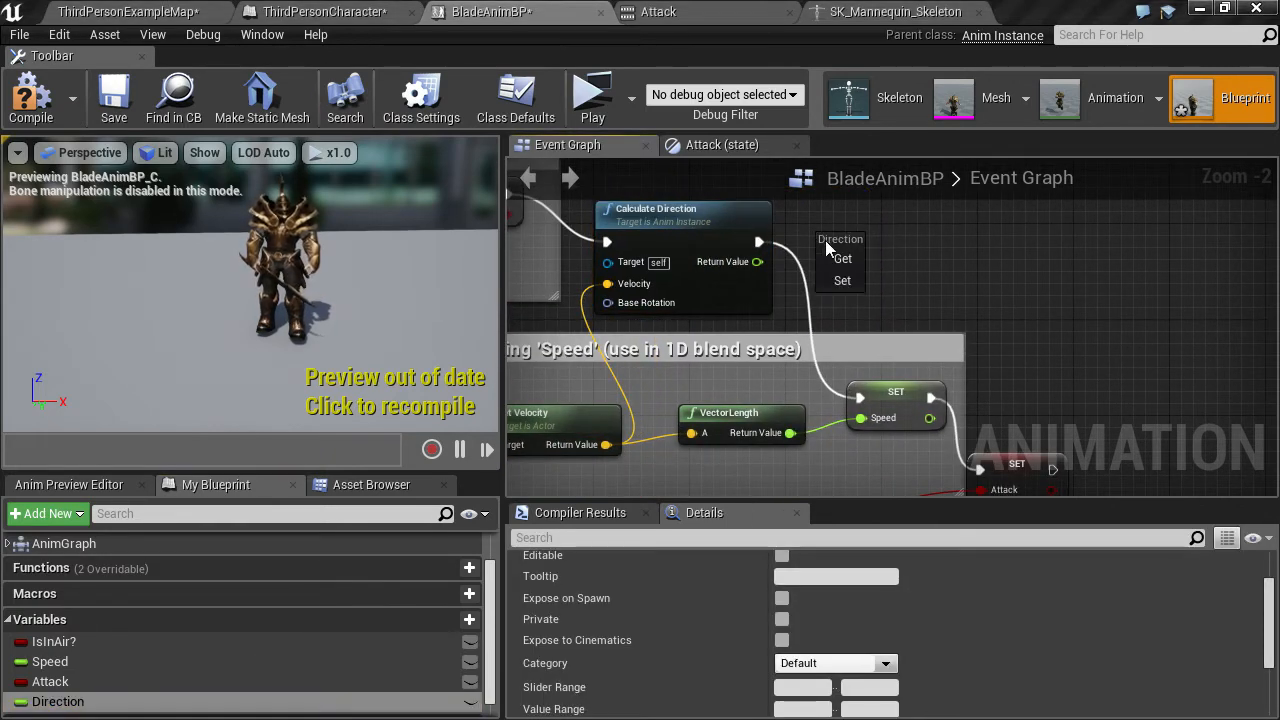
{"action": "left_click", "coordinate": [858, 276]}
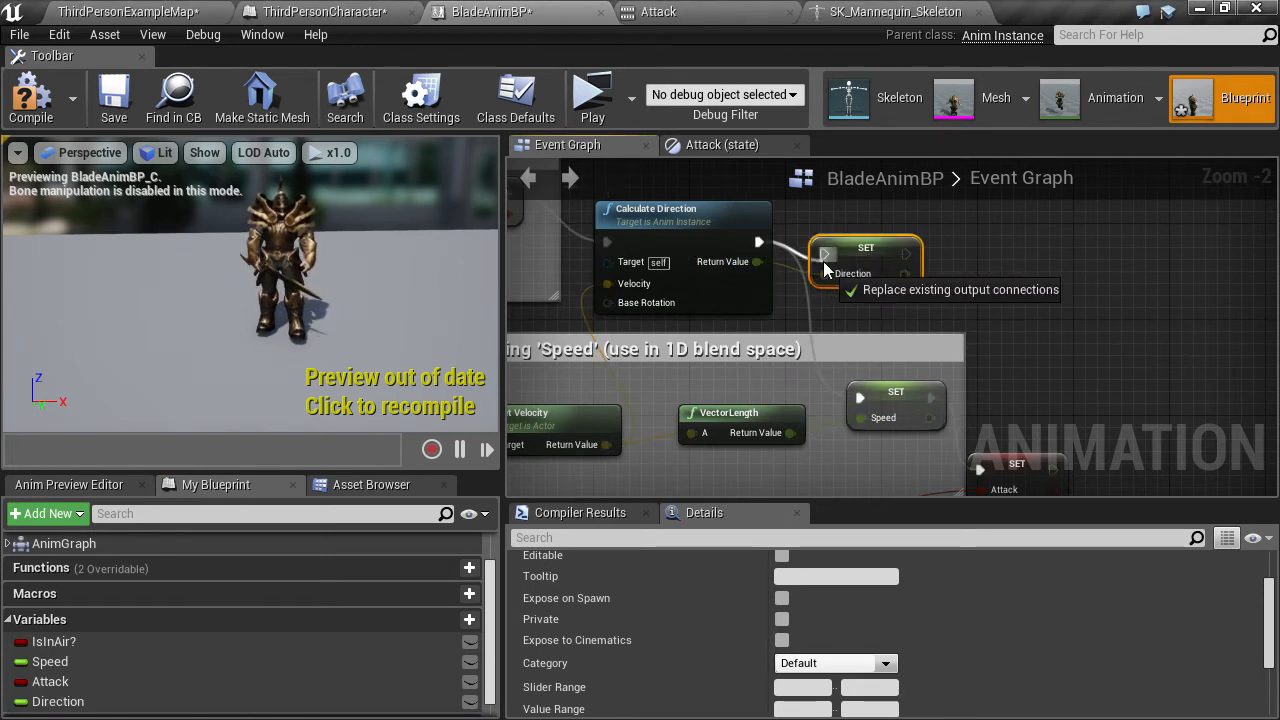
{"action": "left_click_drag", "start_coordinate": [824, 268], "coordinate": [824, 255]}
{"action": "left_click_drag", "start_coordinate": [868, 400], "coordinate": [868, 402]}
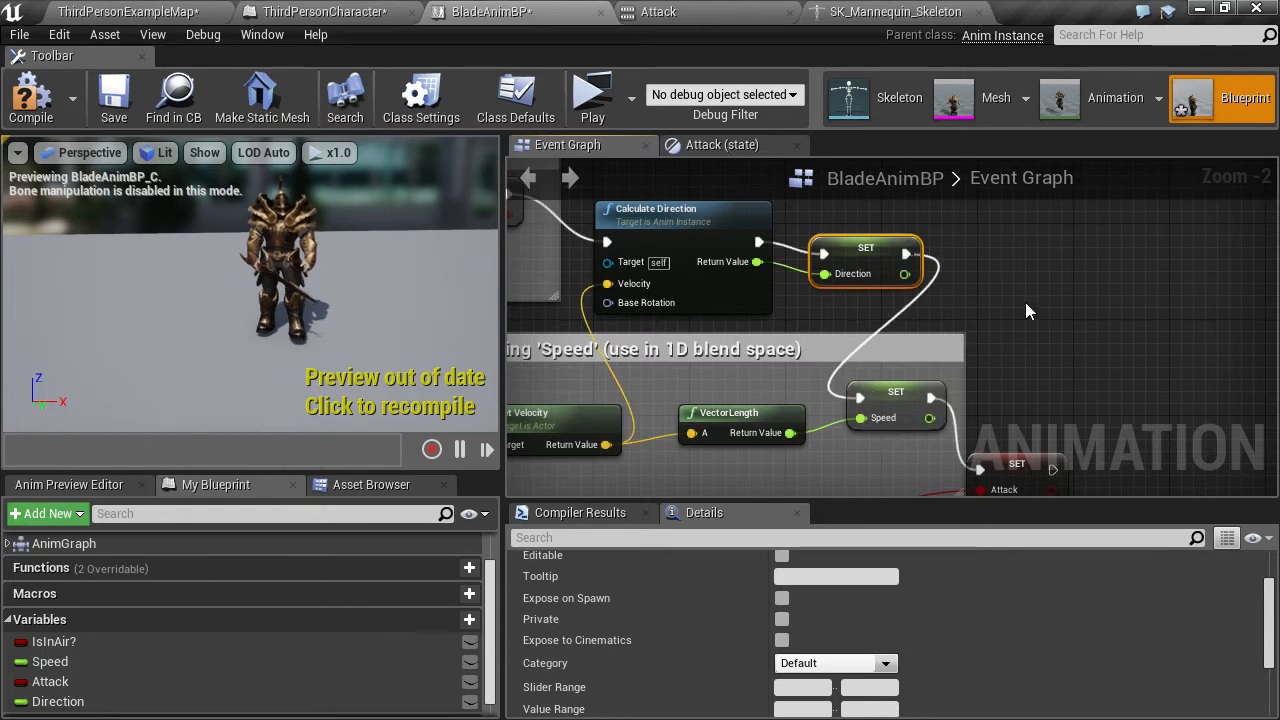
Add a GetActorRotation node targeting the Third Person Character output of the cast
{"action": "right_click_drag", "start_coordinate": [1028, 288], "coordinate": [996, 362]}
{"action": "right_click_drag", "start_coordinate": [718, 415], "coordinate": [846, 364]}
{"action": "right_click_drag", "start_coordinate": [657, 396], "coordinate": [937, 401]}
{"action": "right_click_drag", "start_coordinate": [711, 363], "coordinate": [850, 440]}
{"action": "right_click_drag", "start_coordinate": [520, 353], "coordinate": [608, 355]}
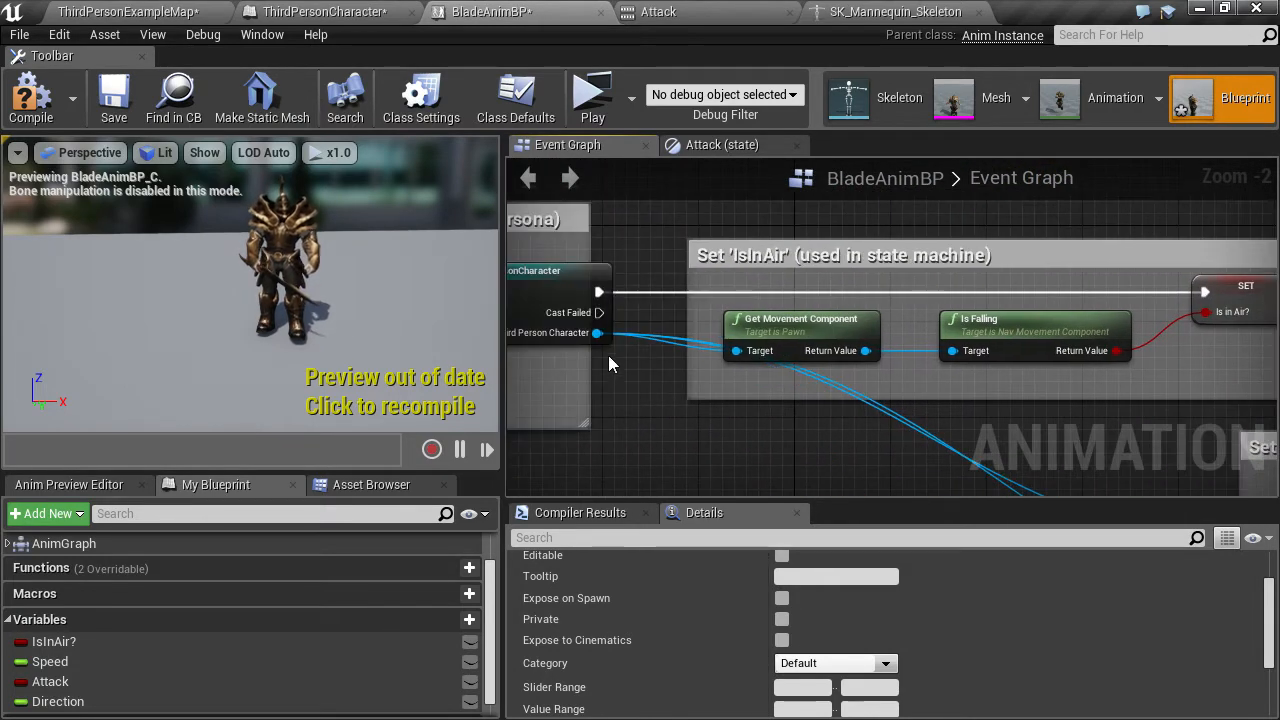
{"action": "left_click_drag", "start_coordinate": [593, 338], "coordinate": [1086, 440]}
{"action": "type", "text": "get "}
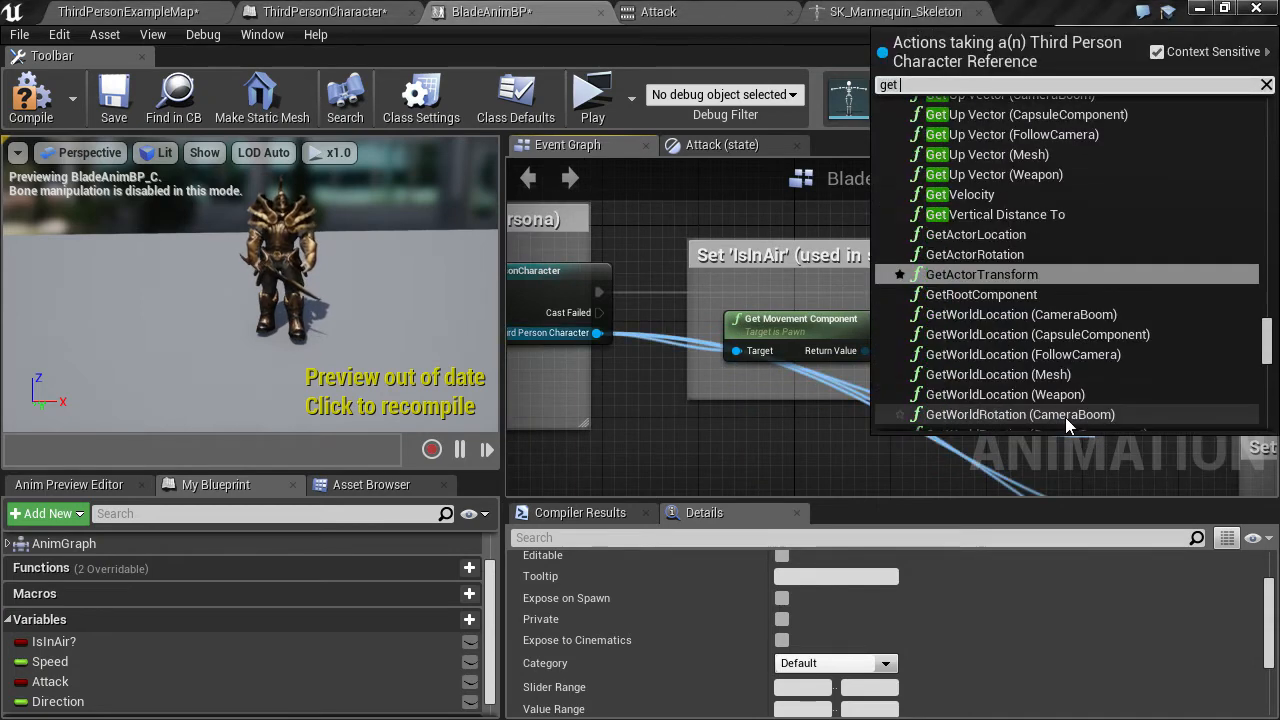
{"action": "type", "text": "actor rot"}
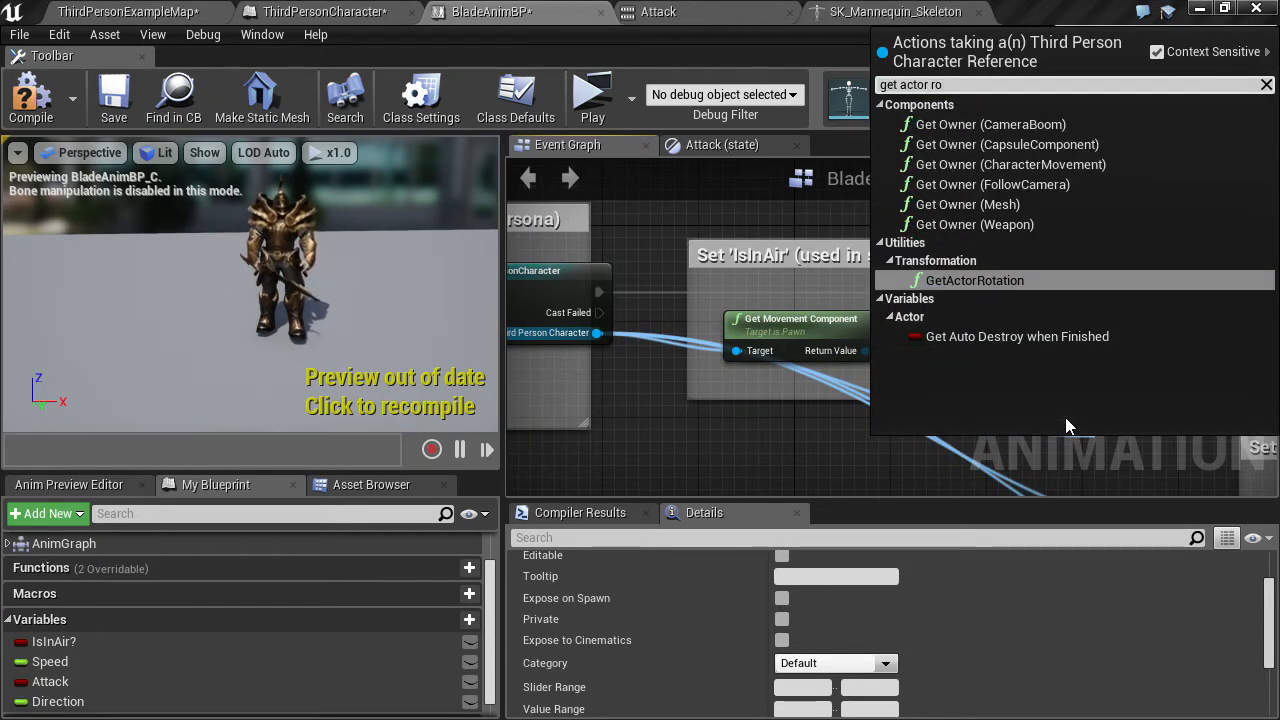
{"action": "key", "text": "Return"}
{"action": "right_click_drag", "start_coordinate": [1122, 383], "coordinate": [709, 290]}
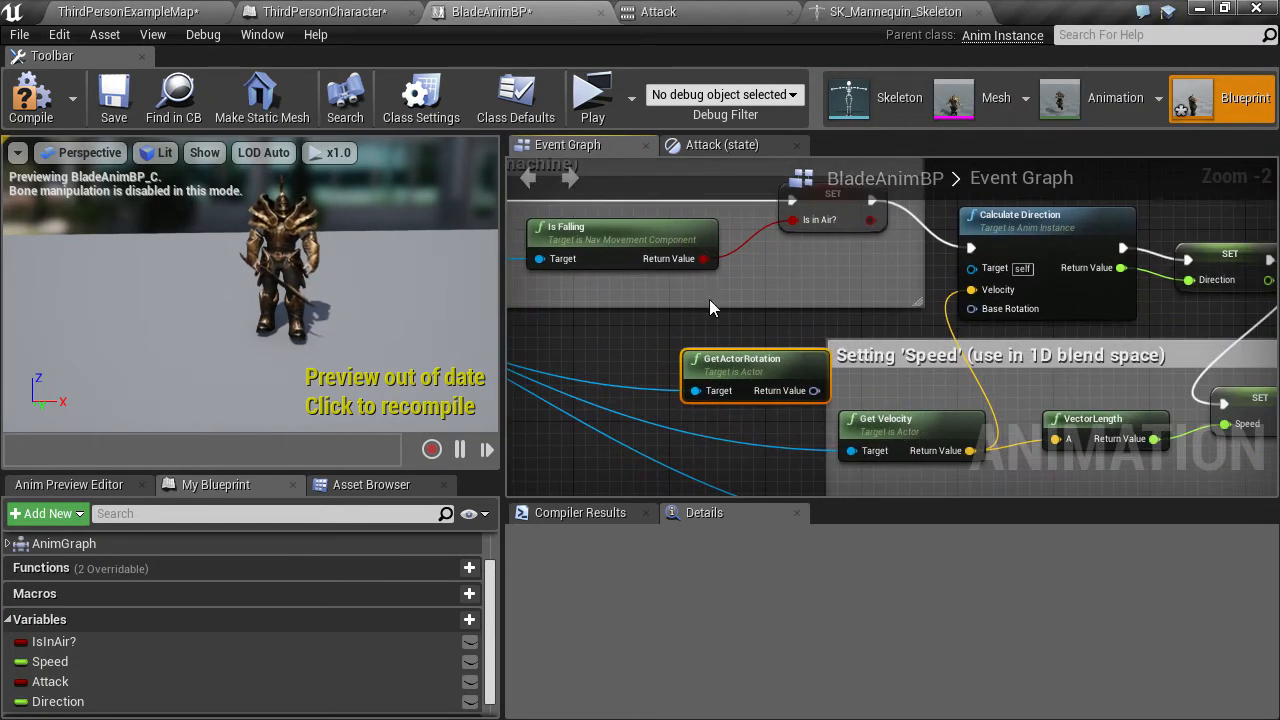
Connect GetActorRotation's return value to Calculate Direction's Base Rotation and arrange the node beneath the 'IsInAir' comment box
{"action": "left_click_drag", "start_coordinate": [740, 364], "coordinate": [705, 321]}
{"action": "left_click_drag", "start_coordinate": [778, 342], "coordinate": [971, 309]}
{"action": "left_click_drag", "start_coordinate": [760, 325], "coordinate": [712, 337]}
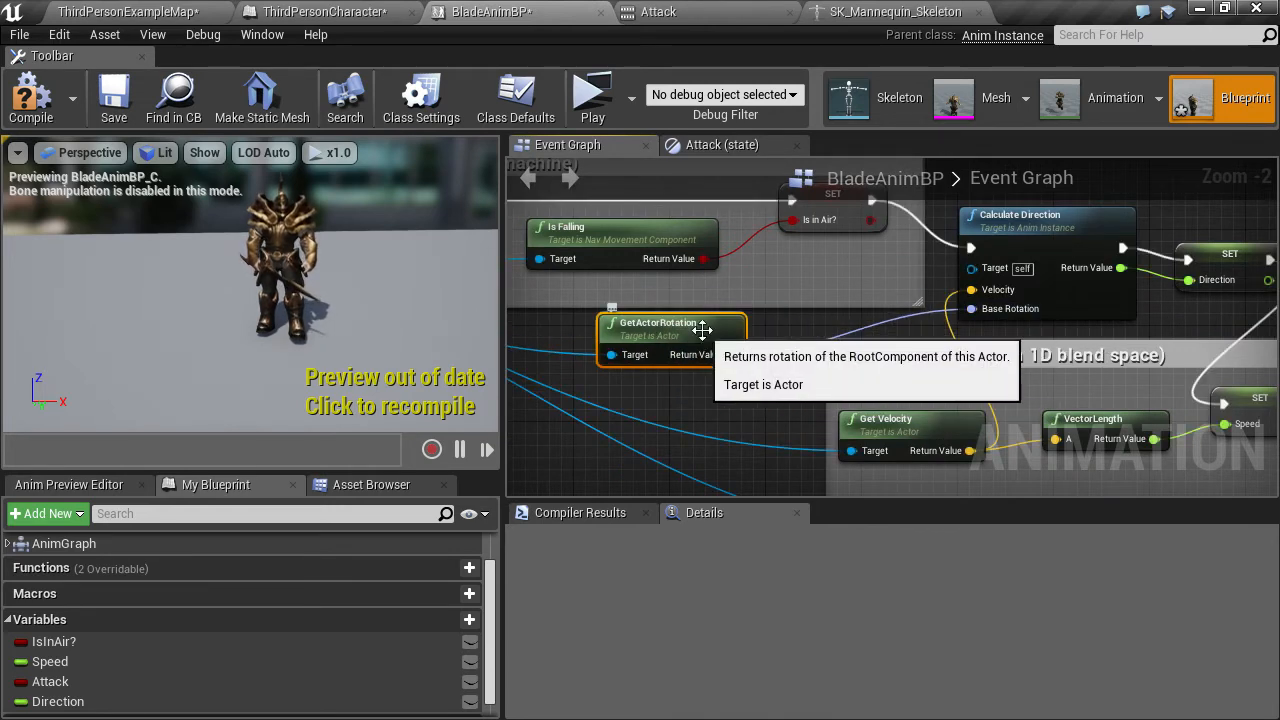
{"action": "right_click_drag", "start_coordinate": [553, 402], "coordinate": [515, 300]}
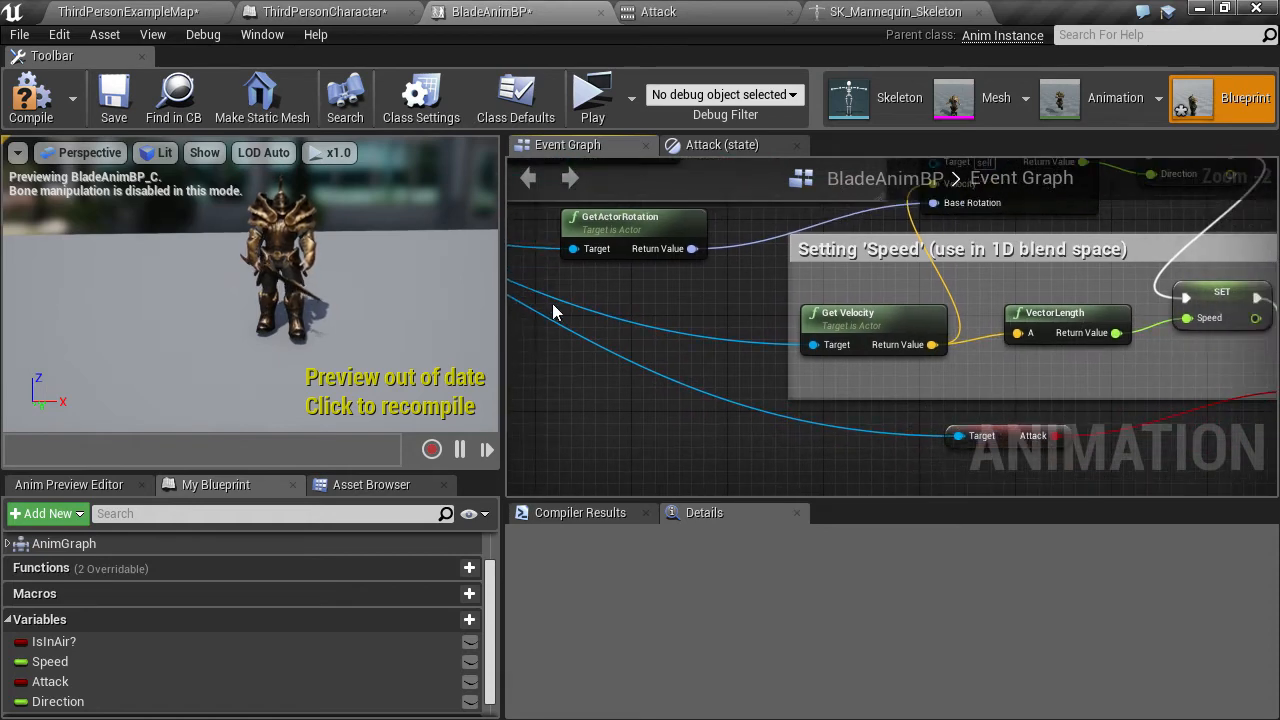
{"action": "scroll", "coordinate": [616, 312], "scroll_direction": "down", "scroll_amount": 2}
{"action": "right_click_drag", "start_coordinate": [614, 317], "coordinate": [578, 394]}
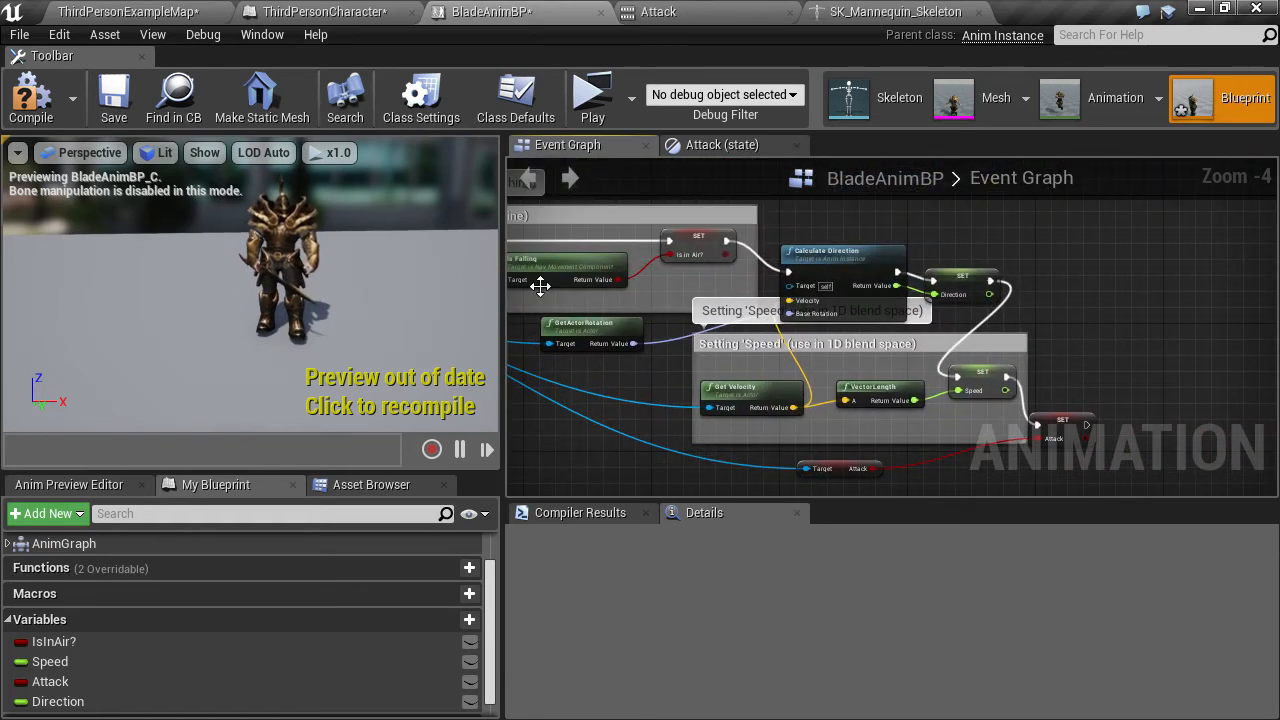
Compile the animation blueprint and play-test the attack while running the character around the level
{"action": "left_click", "coordinate": [56, 113]}
{"action": "left_click", "coordinate": [578, 107]}
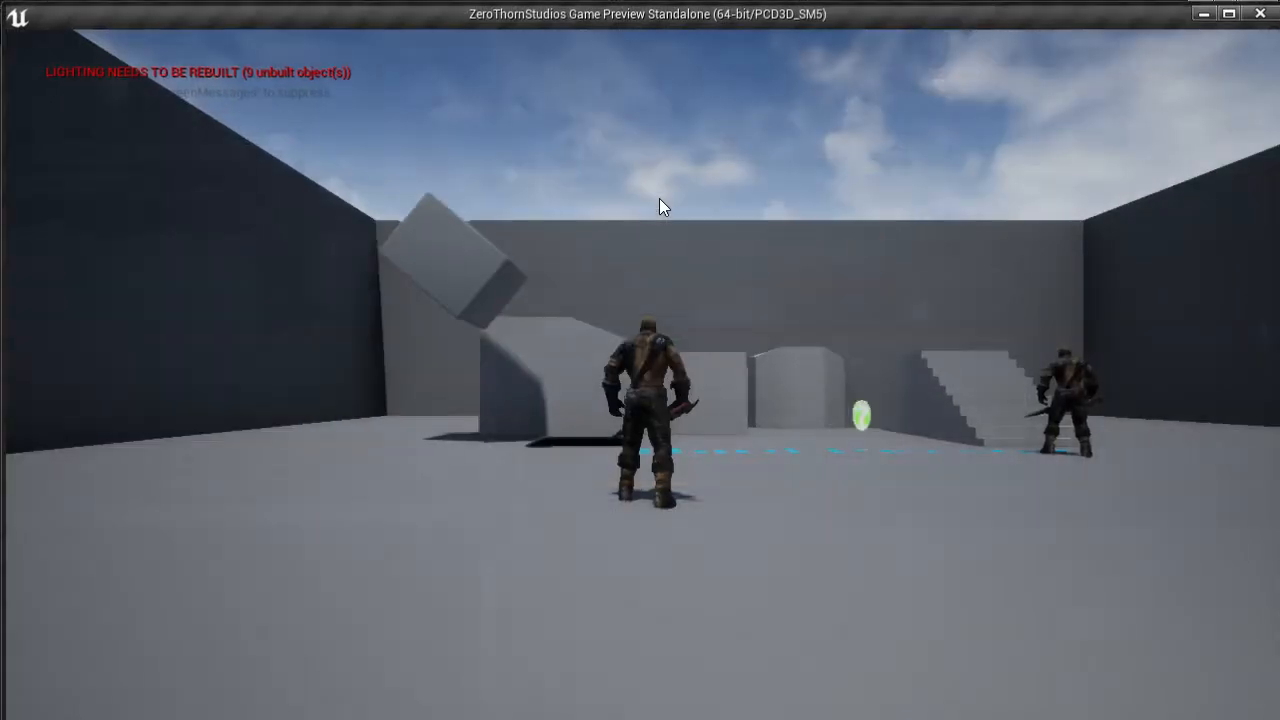
{"action": "left_click", "coordinate": [696, 299]}
{"action": "key", "text": "w"}
{"action": "key", "text": "w"}
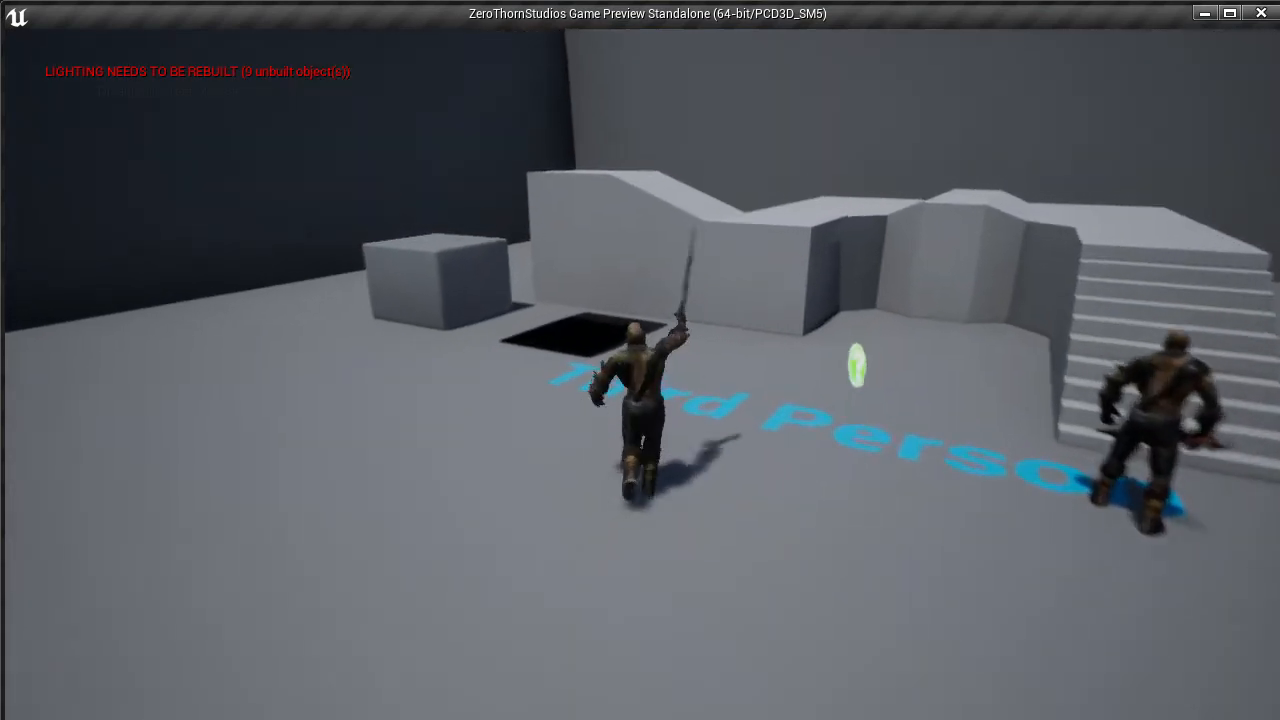
{"action": "key", "text": "a"}
{"action": "key", "text": "s"}
{"action": "key", "text": "w"}
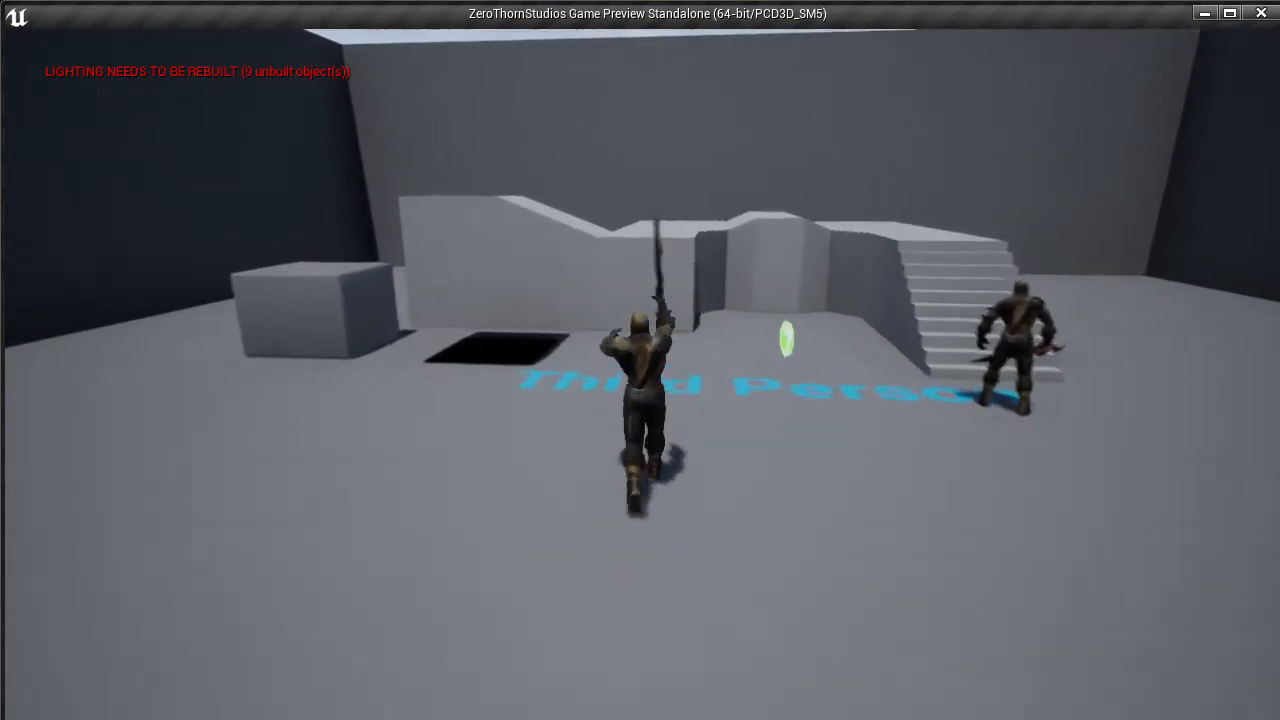
{"action": "key", "text": "w"}
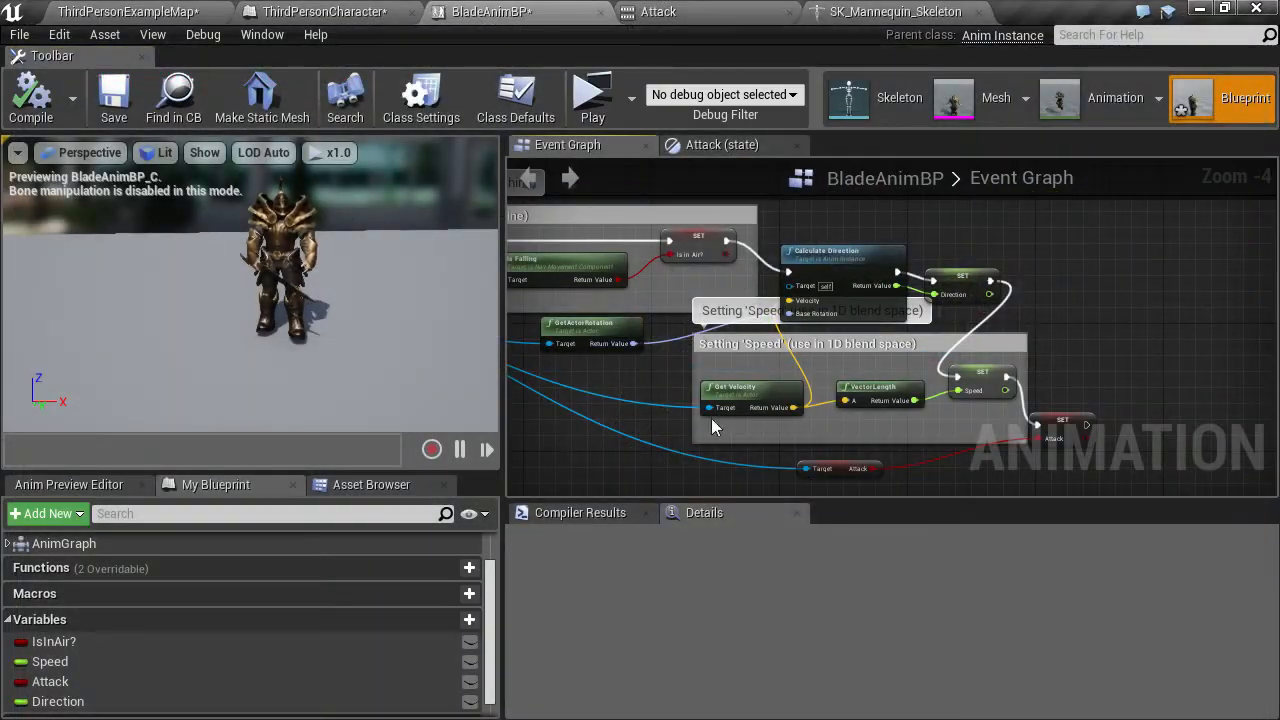
{"action": "right_click_drag", "start_coordinate": [868, 205], "coordinate": [760, 201]}
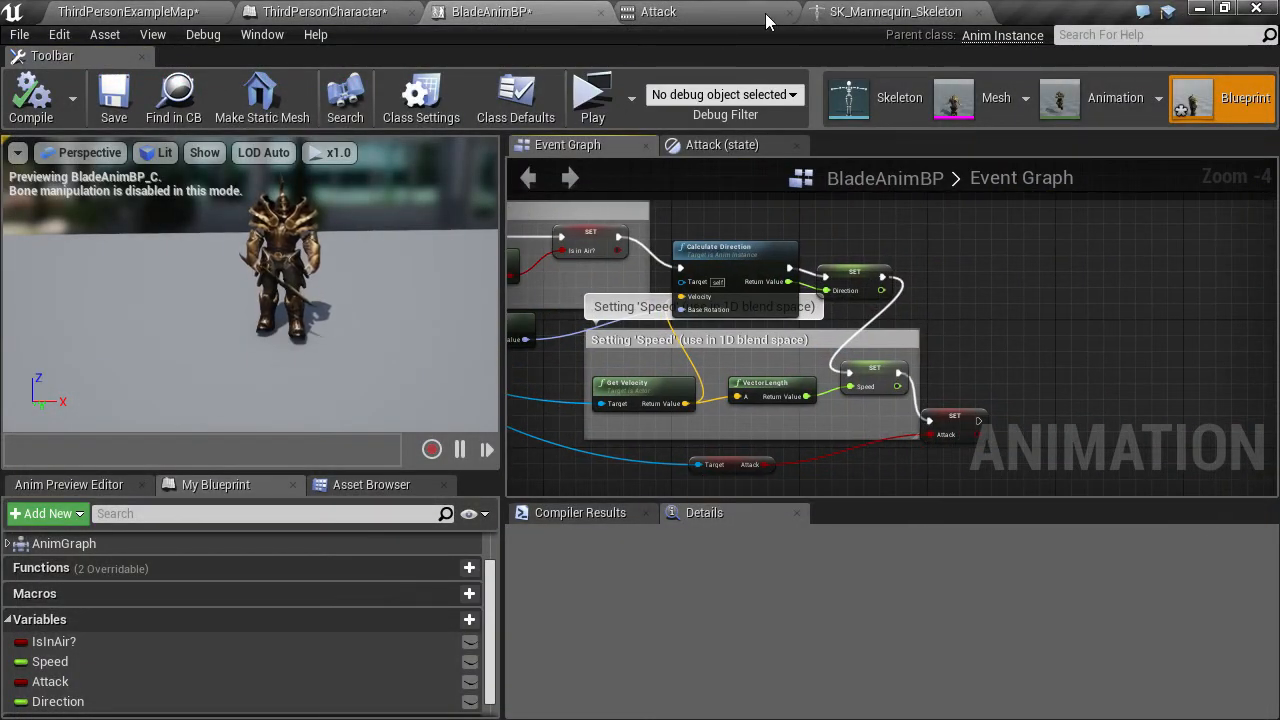
{"action": "left_click", "coordinate": [815, 12]}
{"action": "left_click", "coordinate": [655, 12]}
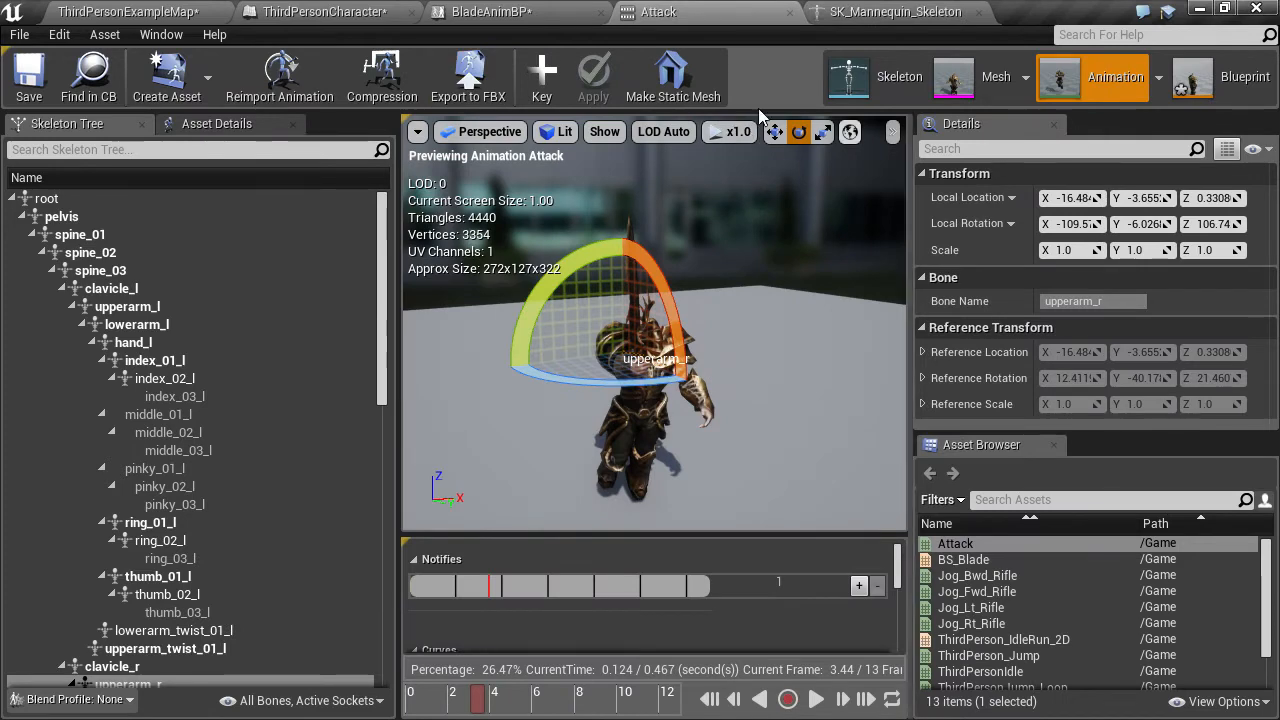
{"action": "left_click", "coordinate": [1216, 86]}
{"action": "right_click_drag", "start_coordinate": [989, 294], "coordinate": [1020, 277]}
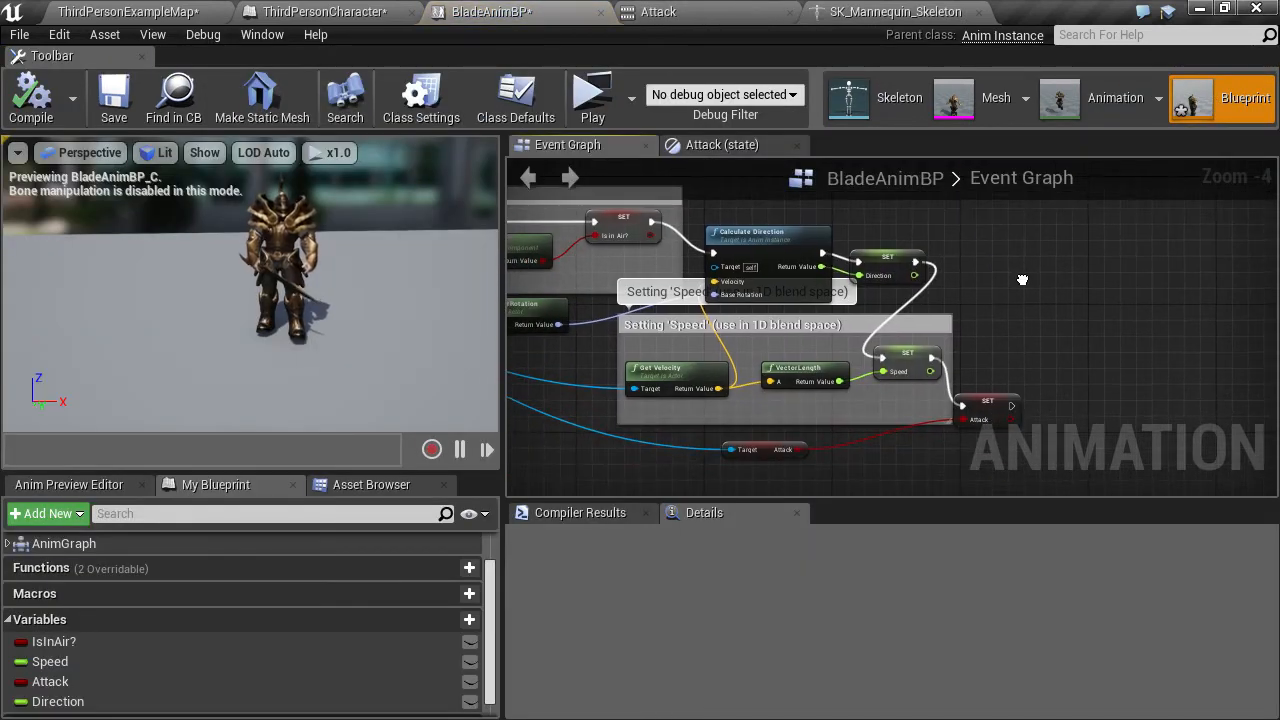
Add a new notify named EndAttack near the end of the Attack animation's notify track
{"action": "left_click", "coordinate": [680, 12]}
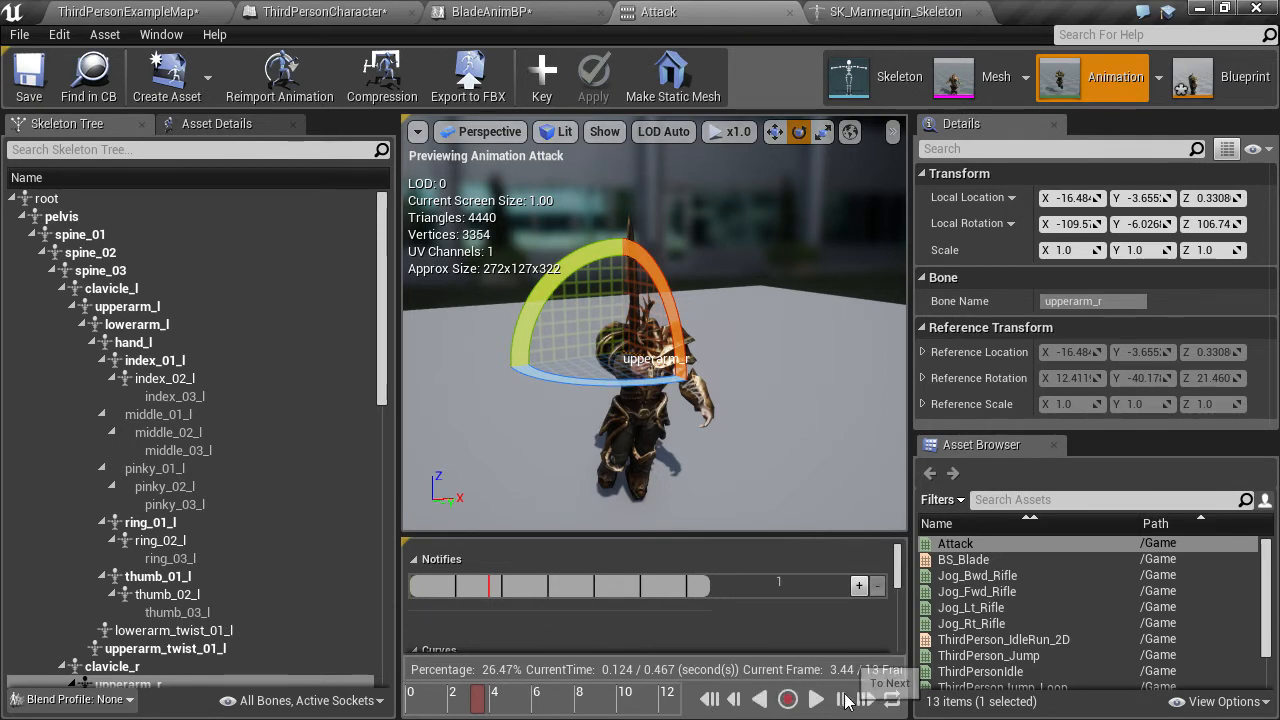
{"action": "right_click", "coordinate": [682, 588]}
{"action": "mouse_move", "coordinate": [727, 616]}
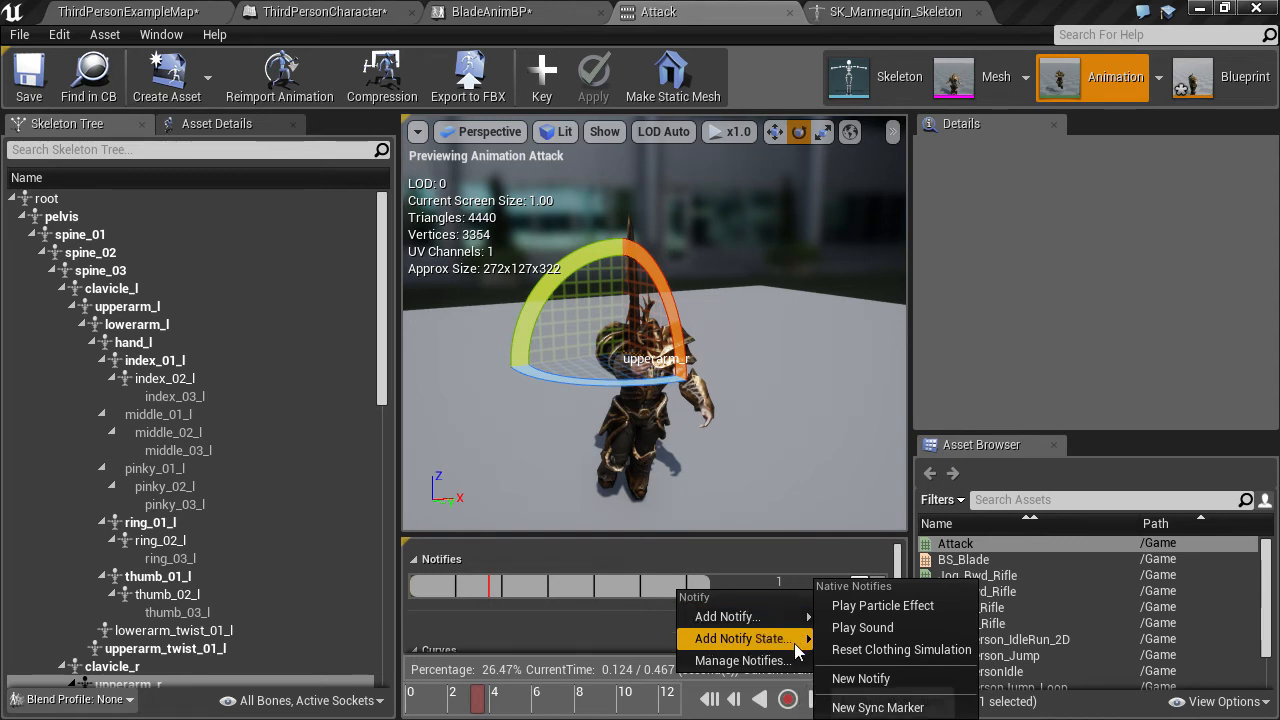
{"action": "left_click", "coordinate": [860, 678]}
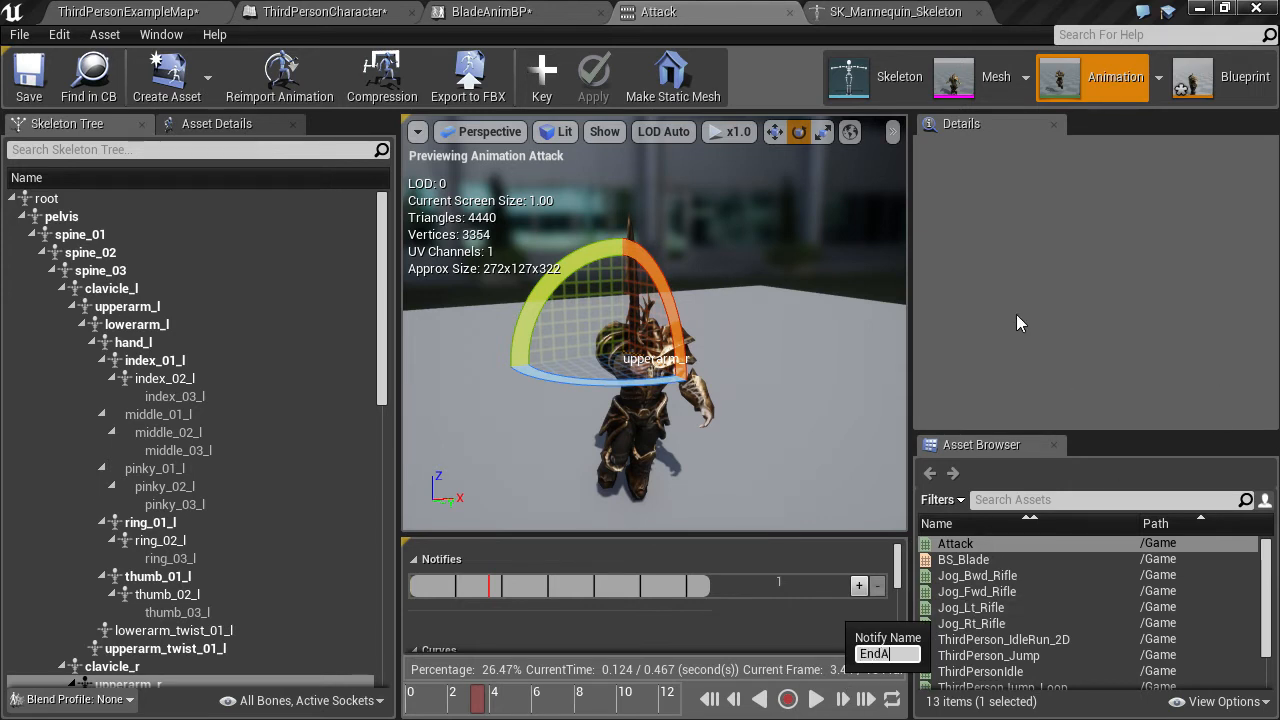
{"action": "type", "text": "EndAttack"}
{"action": "key", "text": "Return"}
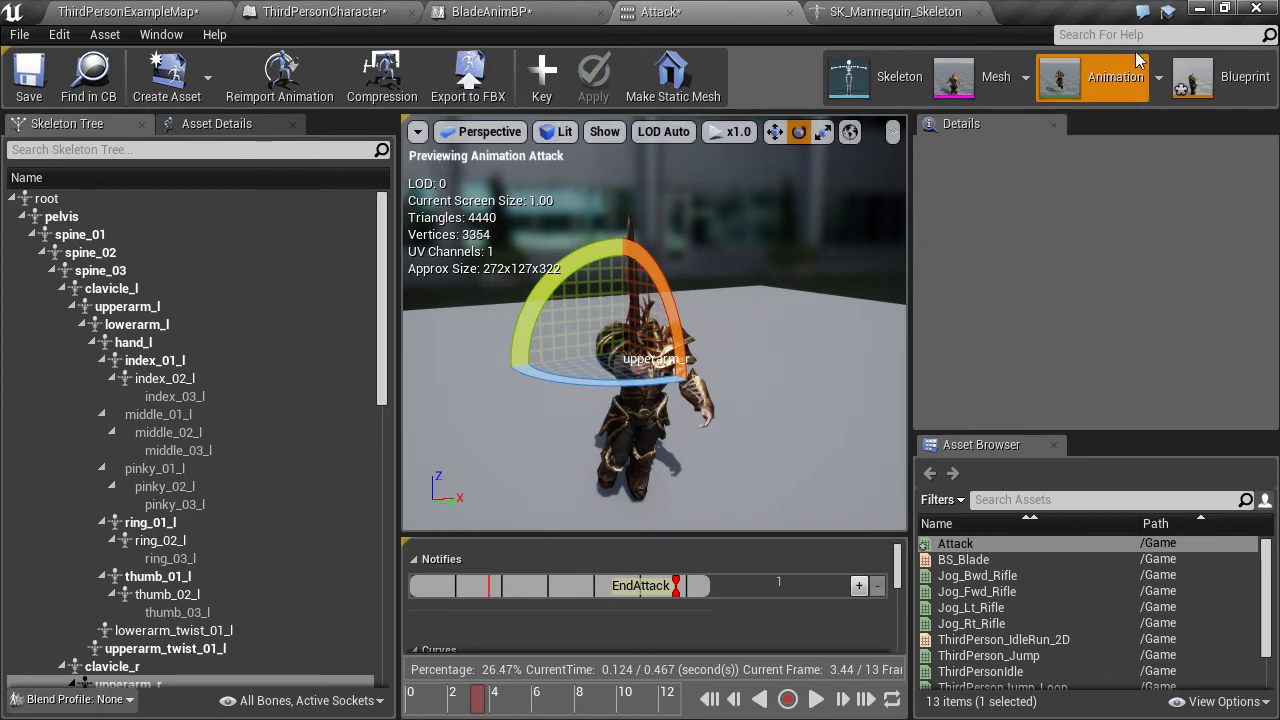
Add the AnimNotify_EndAttack event to BladeAnimBP's Event Graph, below the existing update nodes
{"action": "left_click", "coordinate": [1215, 78]}
{"action": "right_click_drag", "start_coordinate": [555, 418], "coordinate": [749, 318]}
{"action": "scroll", "coordinate": [668, 390], "scroll_direction": "down", "scroll_amount": 2}
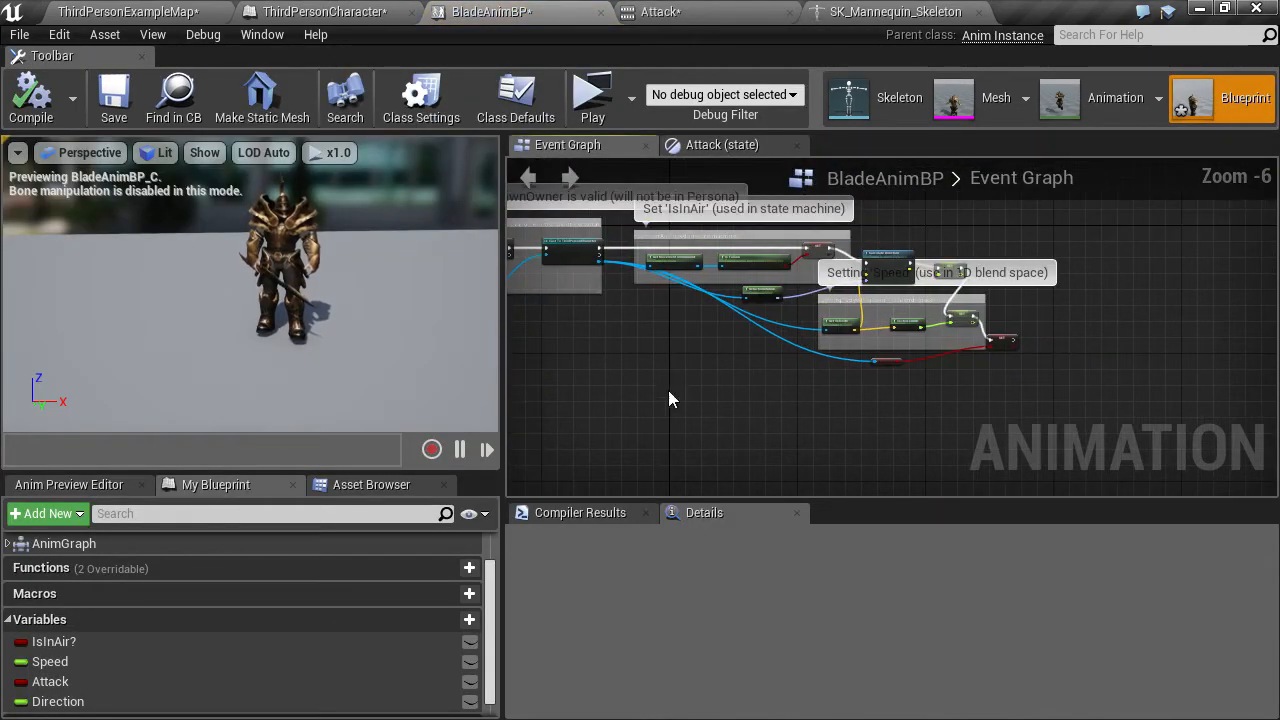
{"action": "right_click", "coordinate": [650, 378]}
{"action": "type", "text": "end atta"}
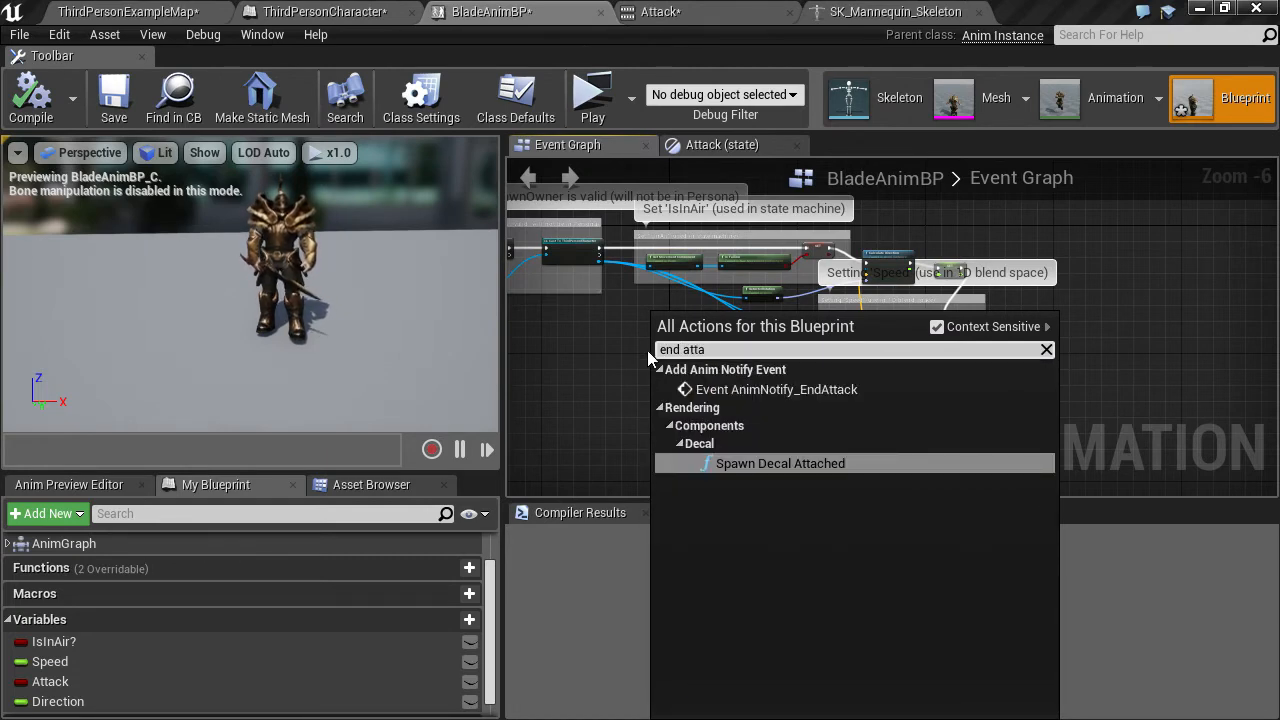
{"action": "left_click", "coordinate": [760, 389]}
{"action": "scroll", "coordinate": [676, 366], "scroll_direction": "up", "scroll_amount": 2}
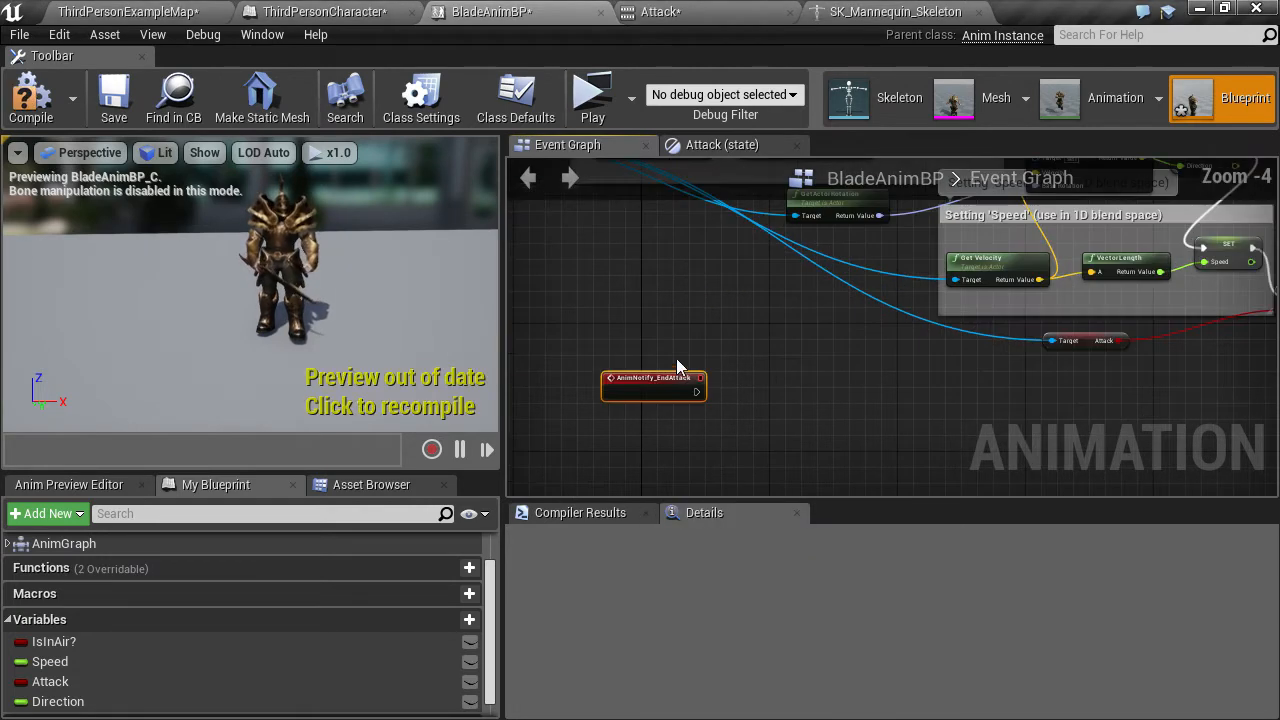
{"action": "right_click_drag", "start_coordinate": [677, 366], "coordinate": [734, 406]}
{"action": "right_click_drag", "start_coordinate": [540, 438], "coordinate": [611, 420]}
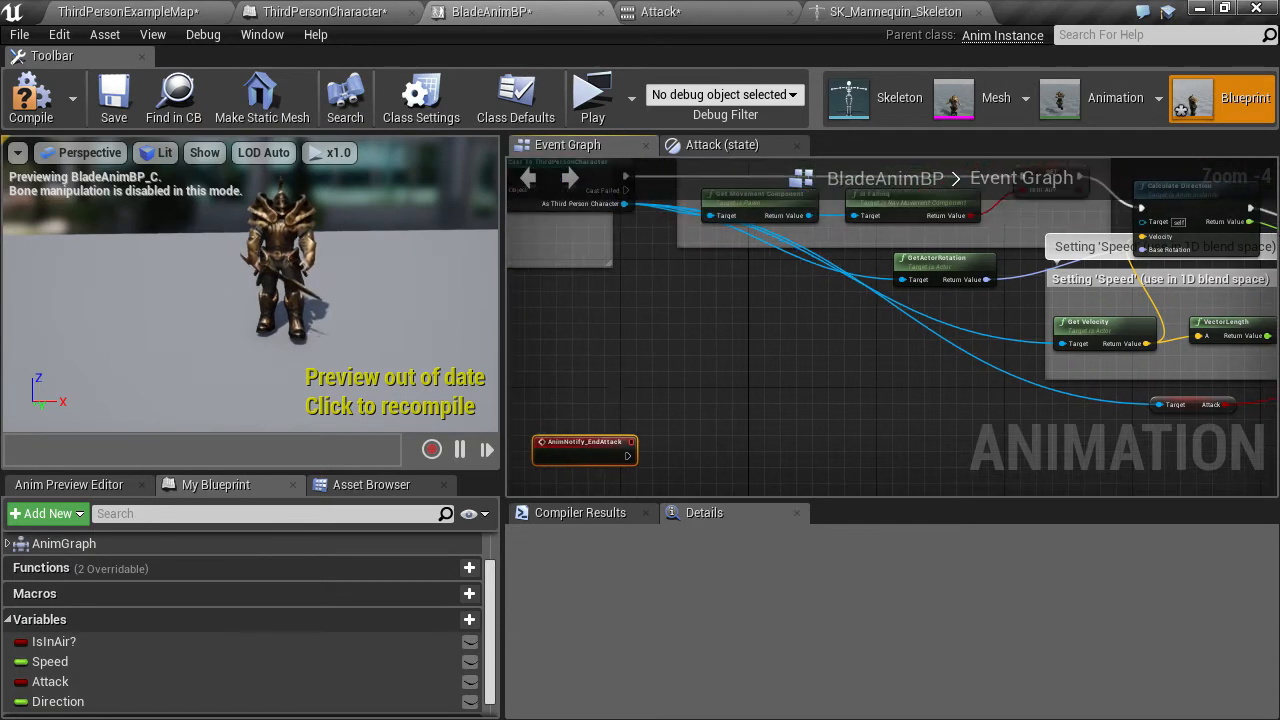
Add a Set Attack node targeting the cast's As Third Person Character output, leaving its Attack value unchecked
{"action": "right_click_drag", "start_coordinate": [627, 307], "coordinate": [636, 362]}
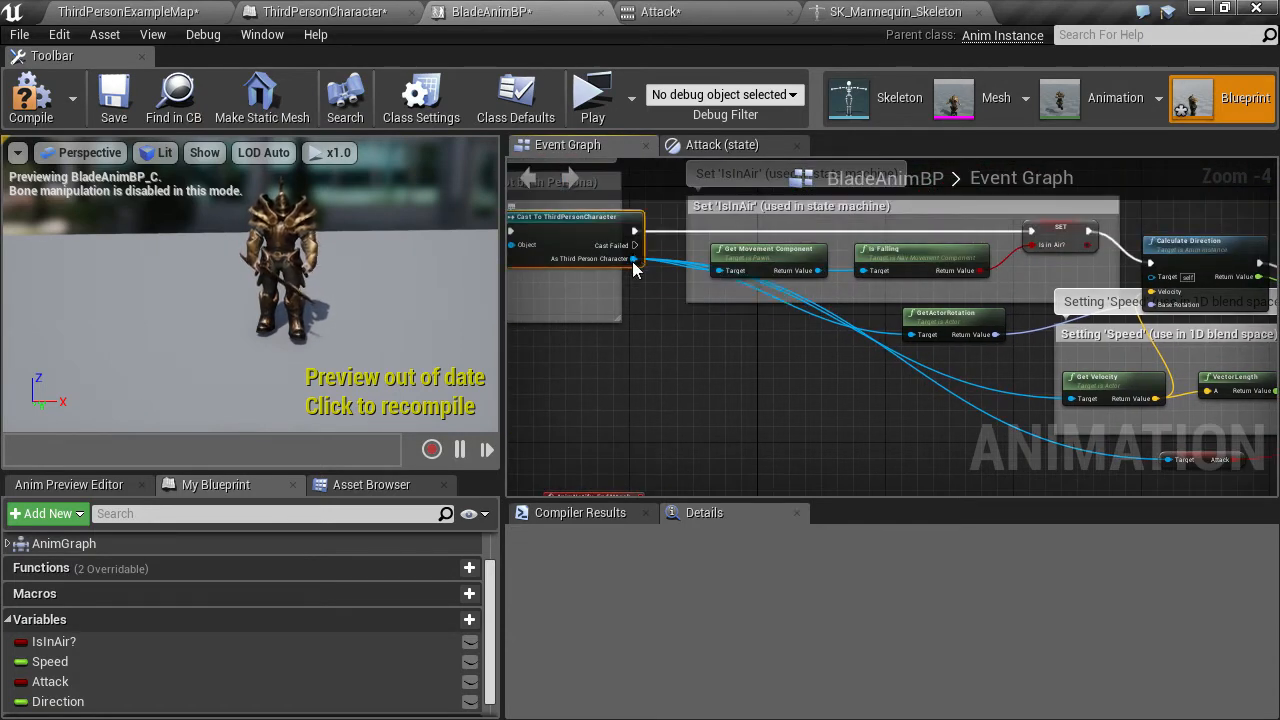
{"action": "left_click_drag", "start_coordinate": [633, 260], "coordinate": [689, 417]}
{"action": "type", "text": "set att"}
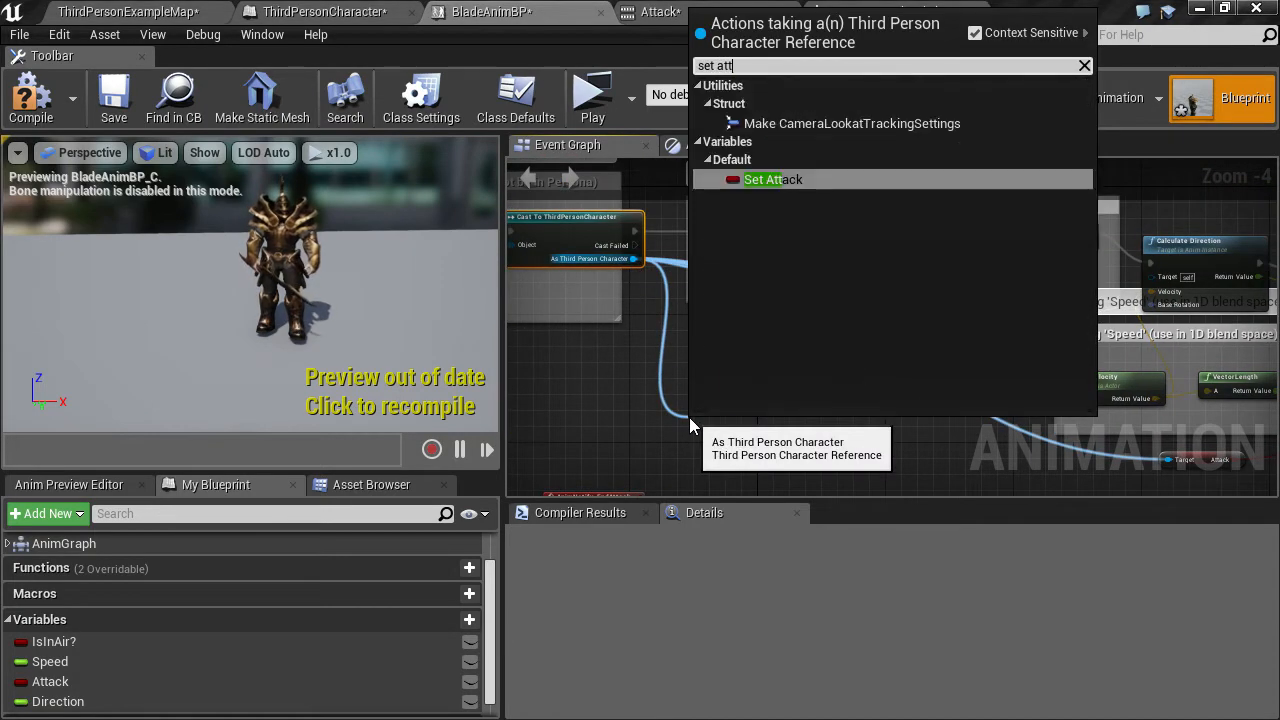
{"action": "type", "text": "a"}
{"action": "key", "text": "Return"}
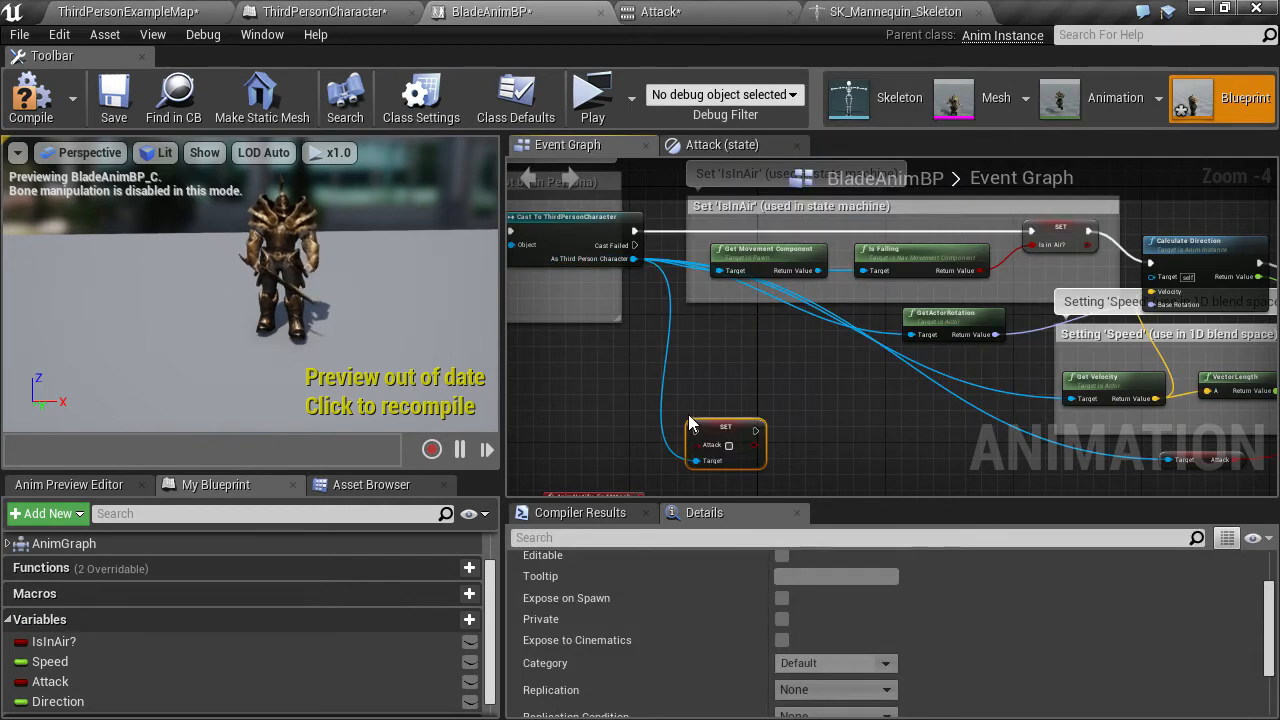
Connect the AnimNotify_EndAttack event's execution output to the Set Attack node and line the two nodes up
{"action": "right_click_drag", "start_coordinate": [689, 417], "coordinate": [698, 248]}
{"action": "left_click_drag", "start_coordinate": [638, 351], "coordinate": [666, 304]}
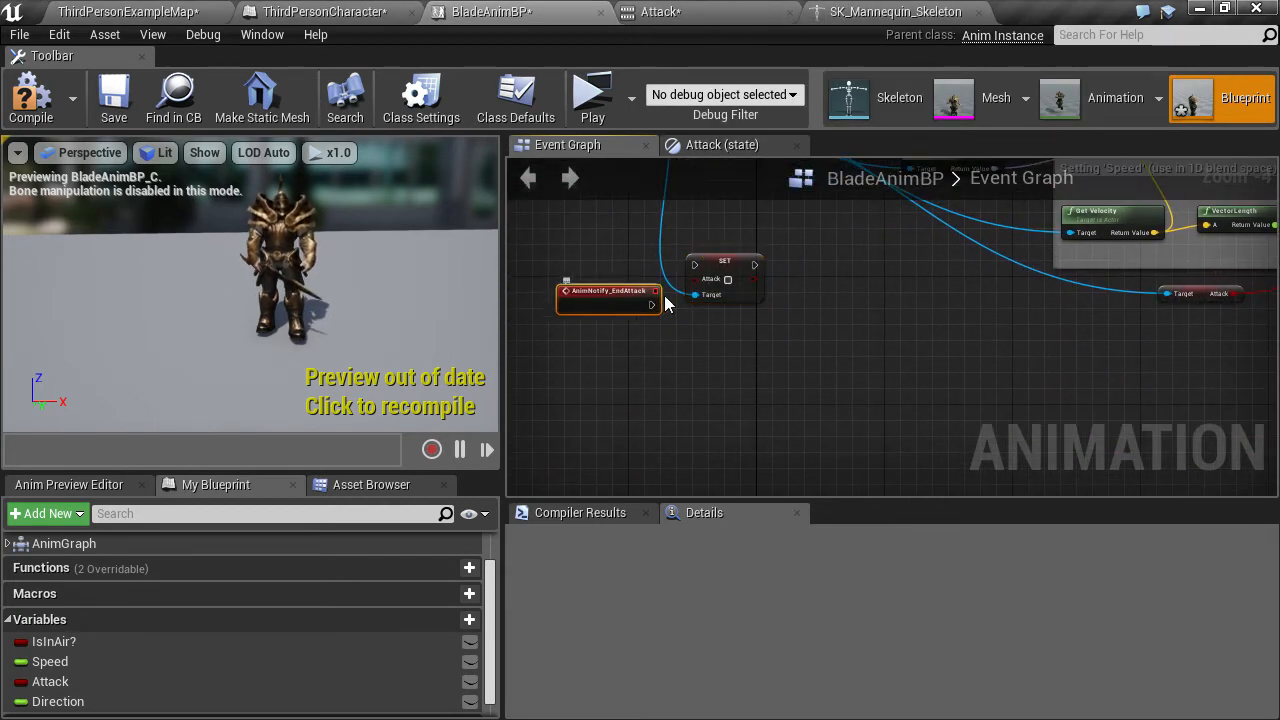
{"action": "scroll", "coordinate": [633, 262], "scroll_direction": "up", "scroll_amount": 3}
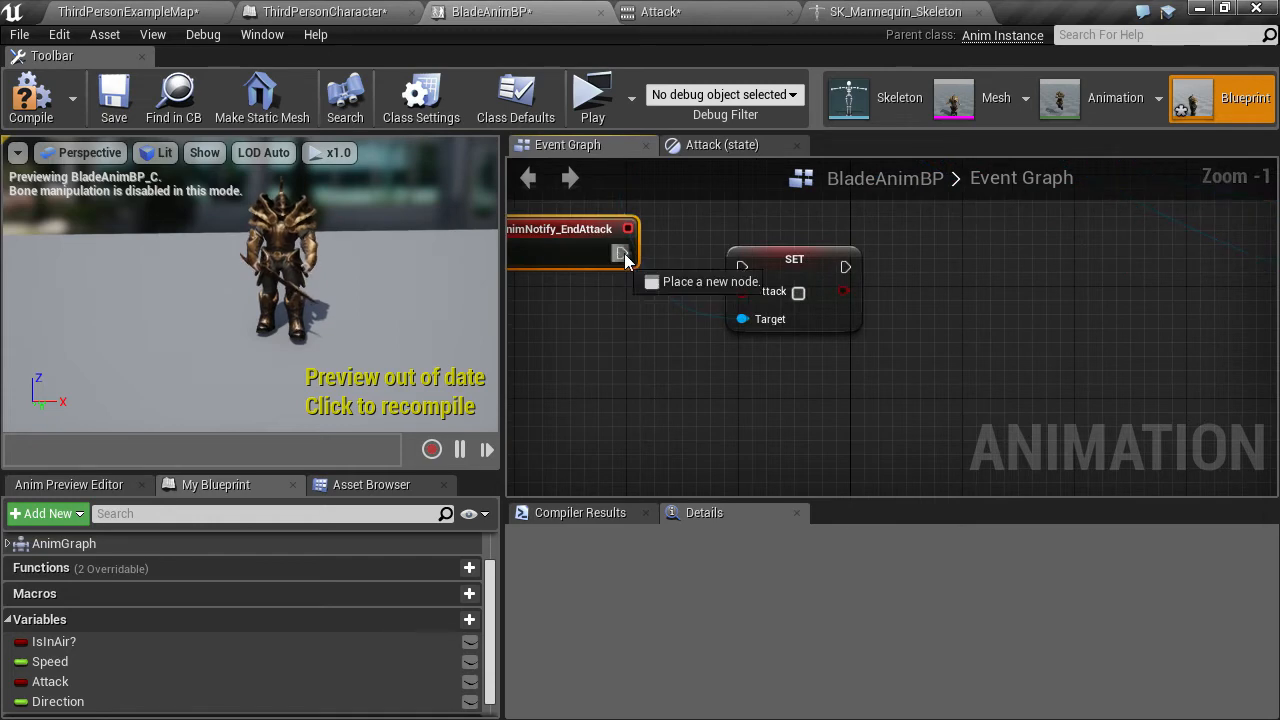
{"action": "scroll", "coordinate": [585, 432], "scroll_direction": "down", "scroll_amount": 2}
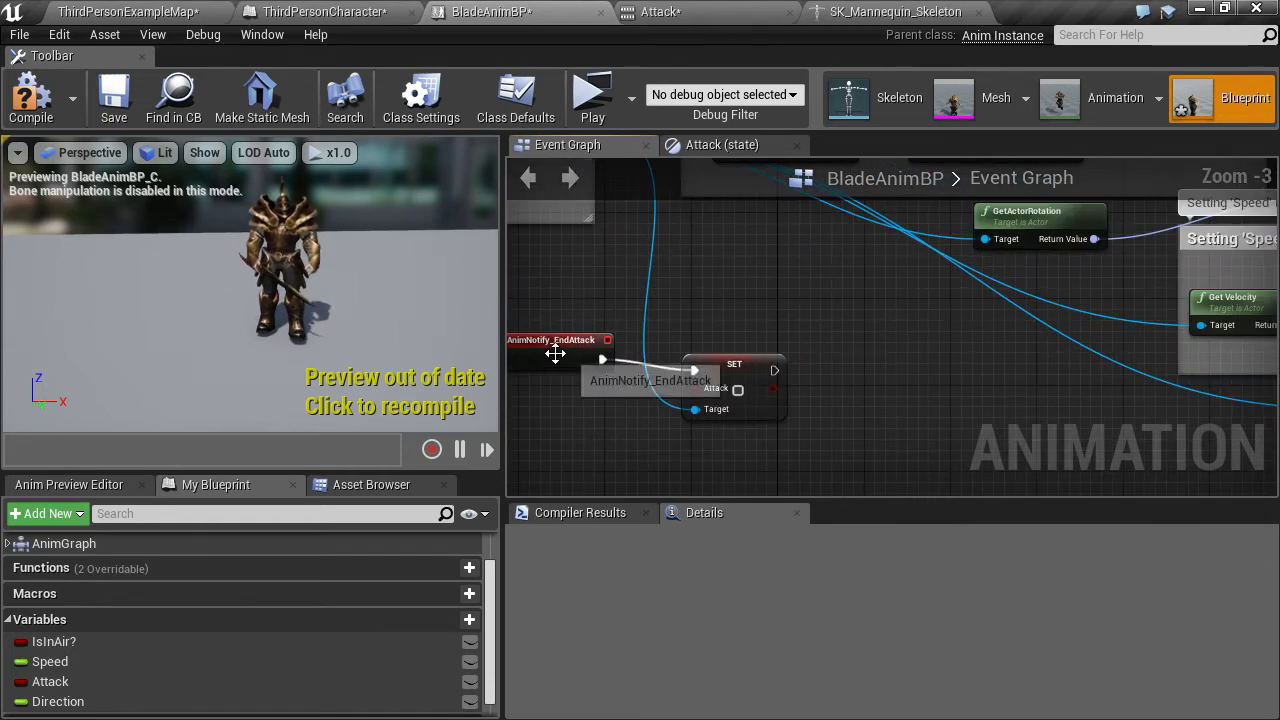
{"action": "left_click_drag", "start_coordinate": [555, 353], "coordinate": [555, 364]}
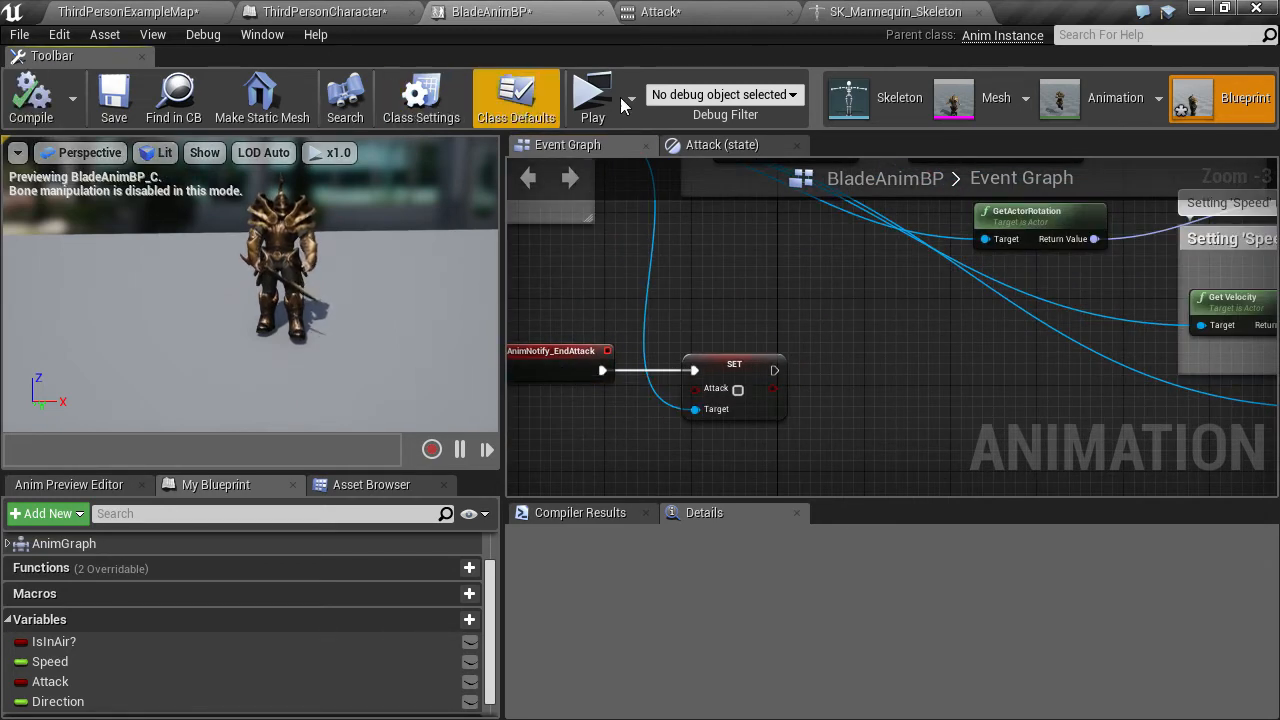
Compile and play-test the EndAttack handling by running the character around the level while attacking
{"action": "left_click", "coordinate": [590, 95]}
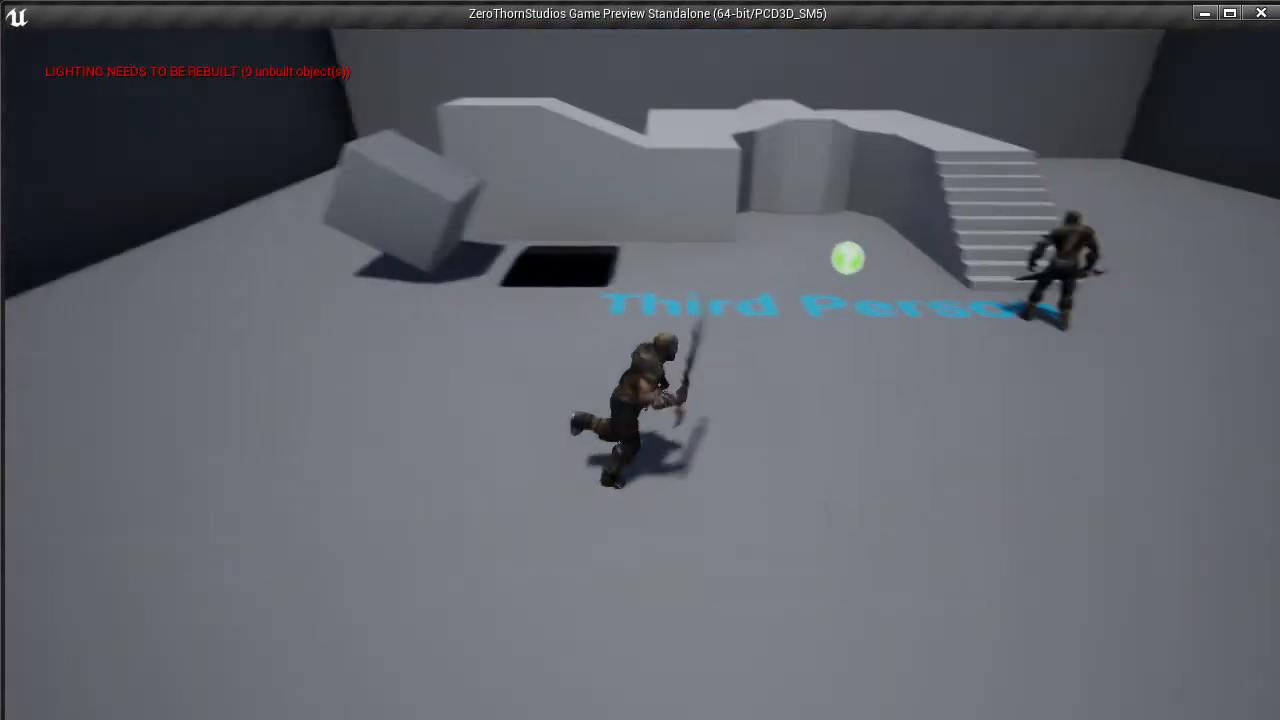
{"action": "key", "text": "w"}
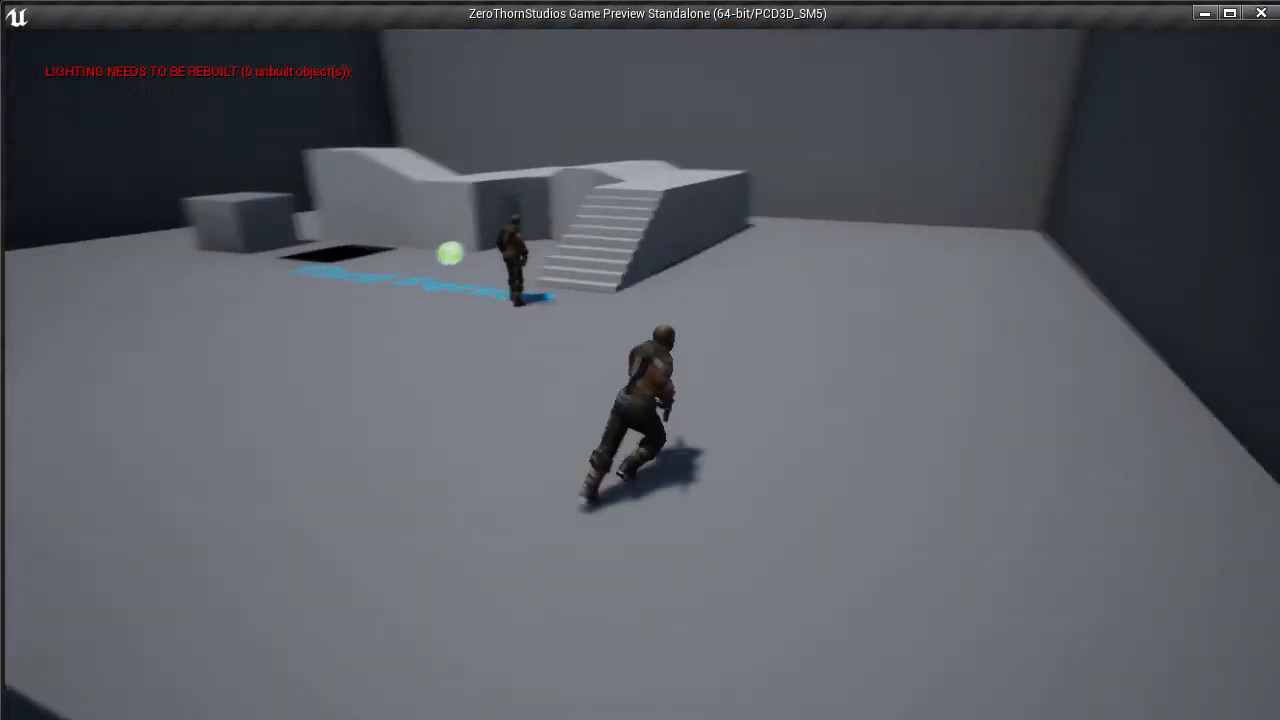
{"action": "key", "text": "w"}
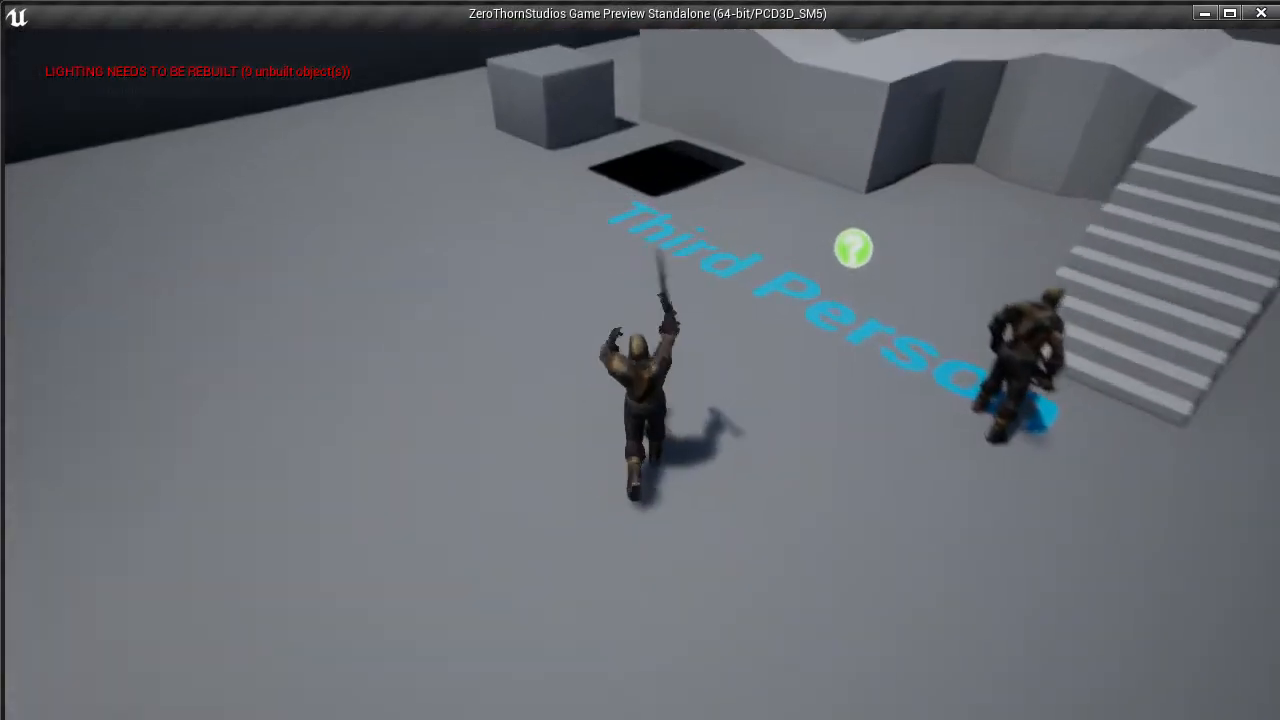
{"action": "key", "text": "w"}
{"action": "key", "text": "d"}
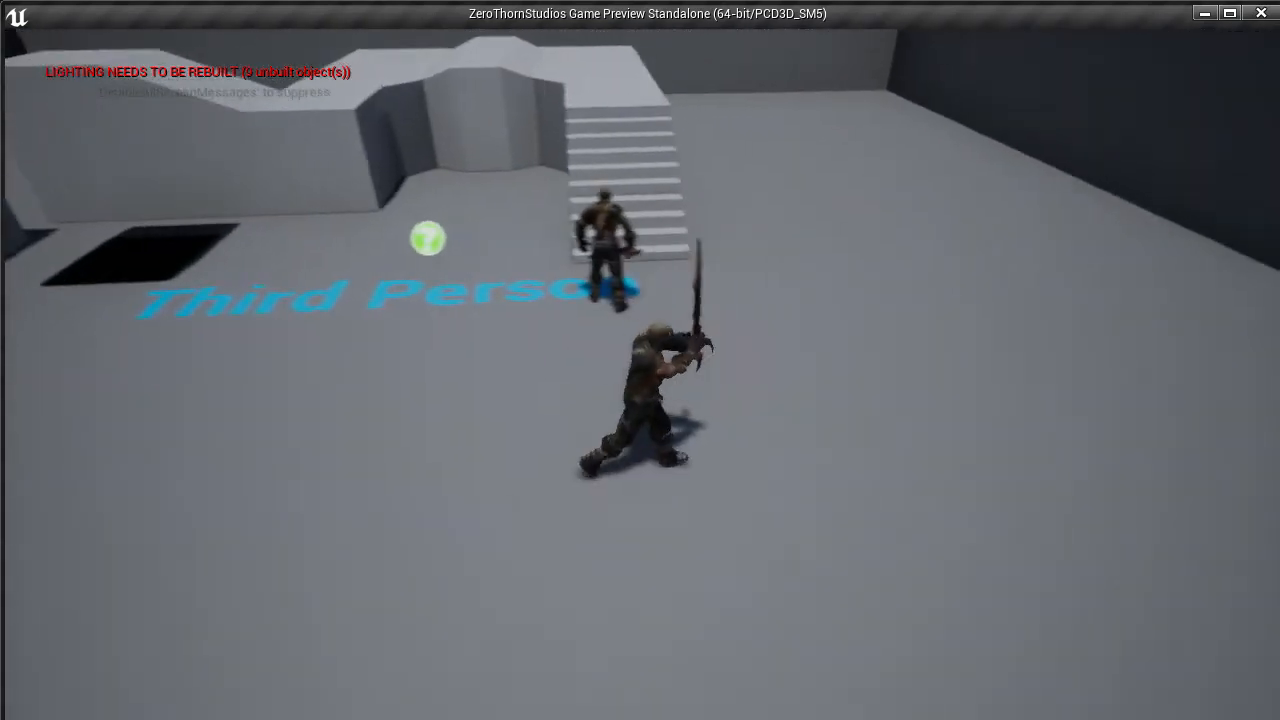
{"action": "key", "text": "Escape"}
Save the BladeAnimBP animation blueprint
{"action": "scroll", "coordinate": [686, 304], "scroll_direction": "down", "scroll_amount": 3}
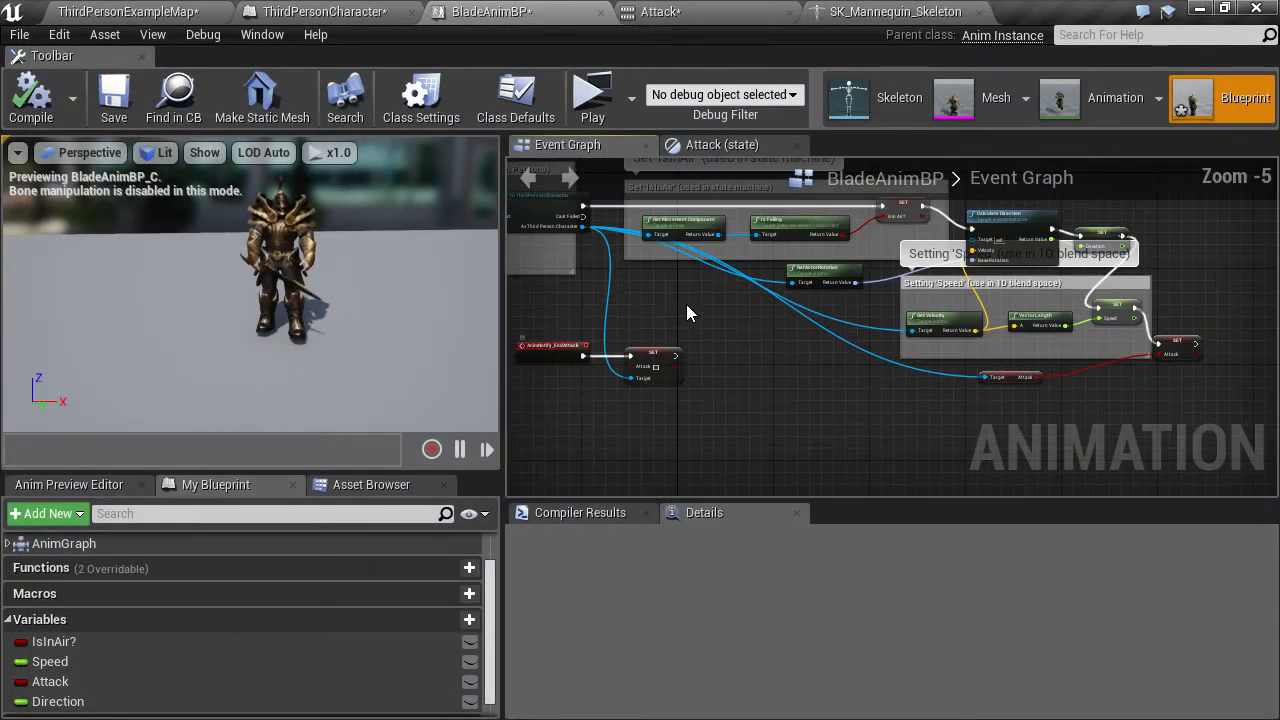
{"action": "right_click_drag", "start_coordinate": [686, 306], "coordinate": [683, 369]}
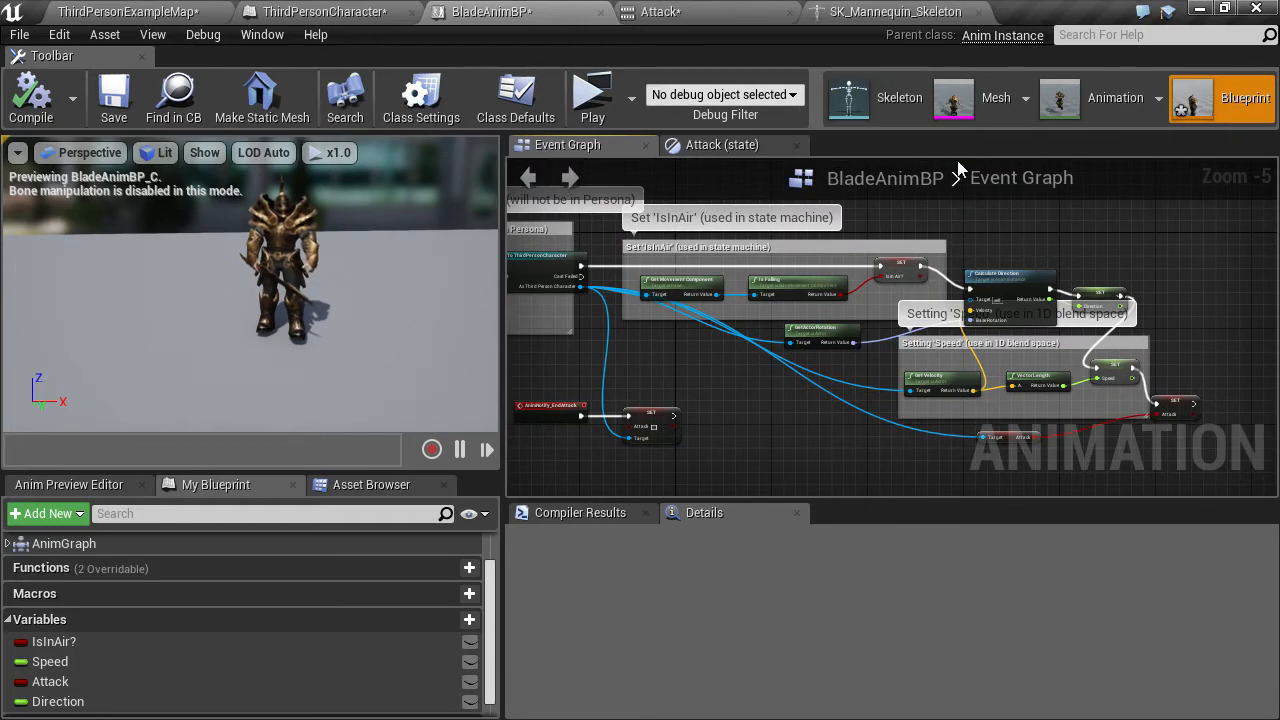
{"action": "left_click", "coordinate": [113, 97]}
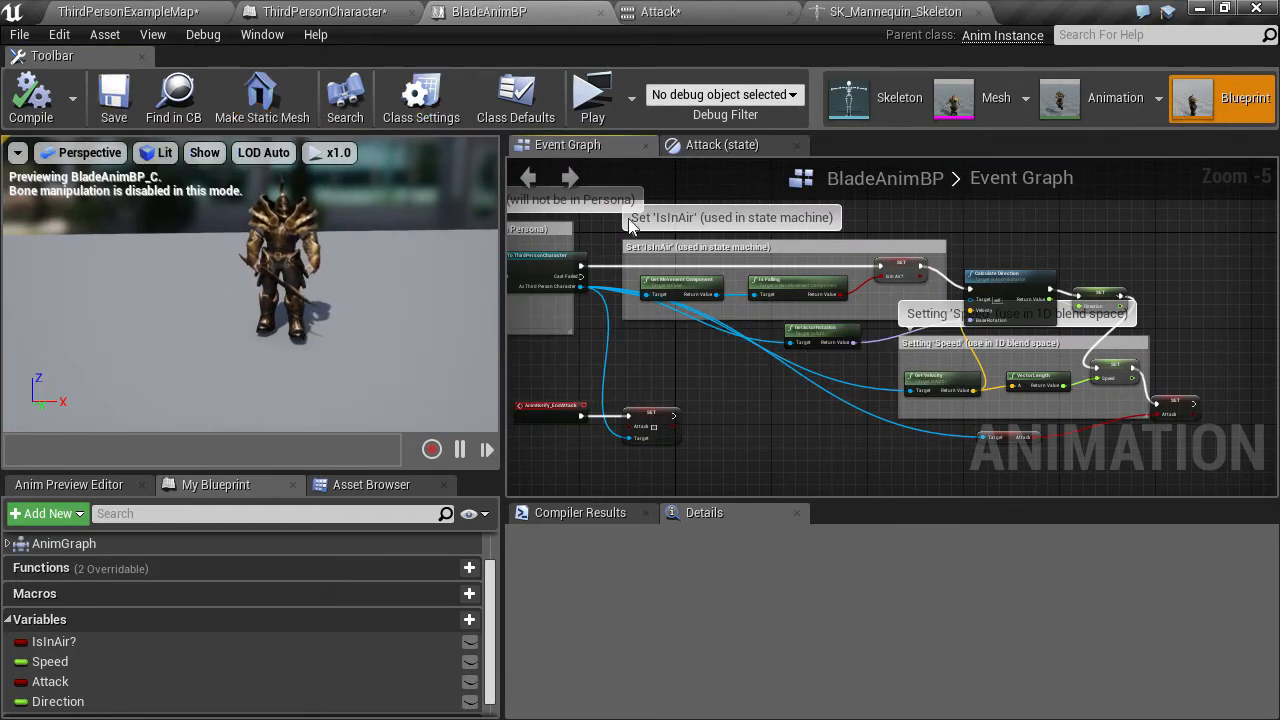
{"action": "mouse_move", "coordinate": [745, 425]}
{"action": "right_mouse_down"}
{"action": "mouse_move", "coordinate": [751, 357]}
{"action": "mouse_move", "coordinate": [744, 411]}
{"action": "right_mouse_up"}
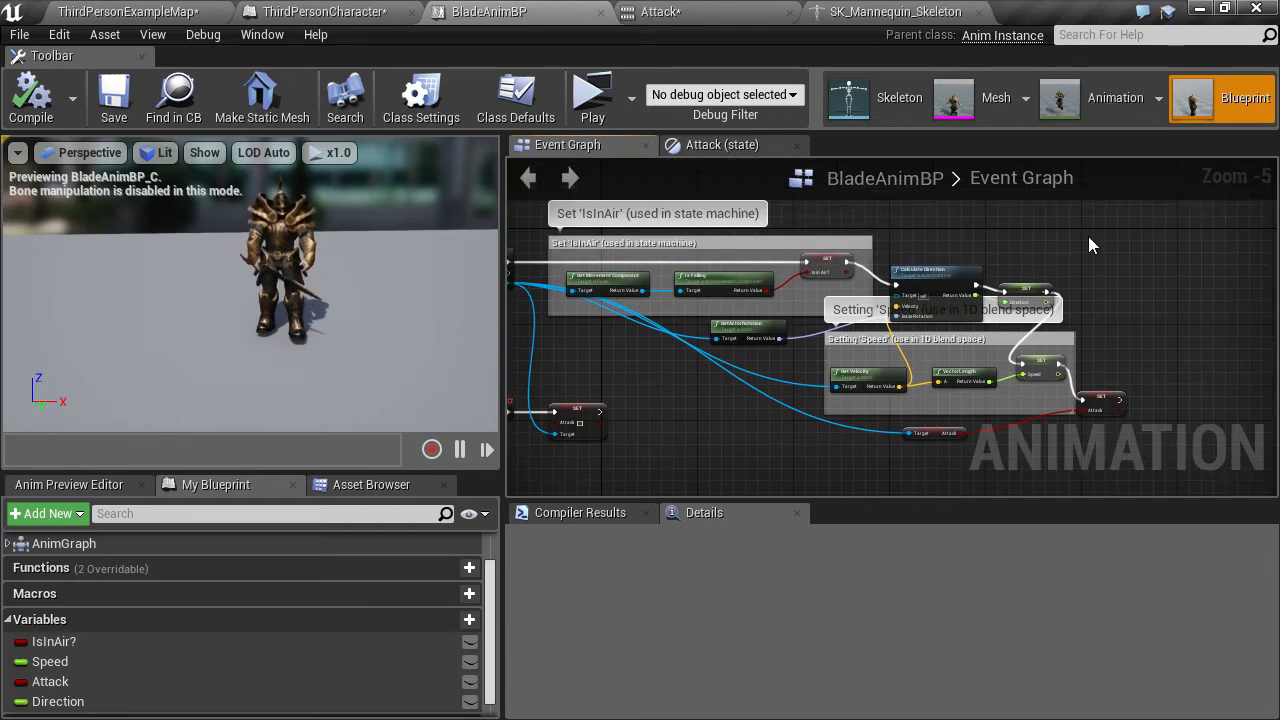
{"action": "right_click_drag", "start_coordinate": [941, 248], "coordinate": [987, 252]}
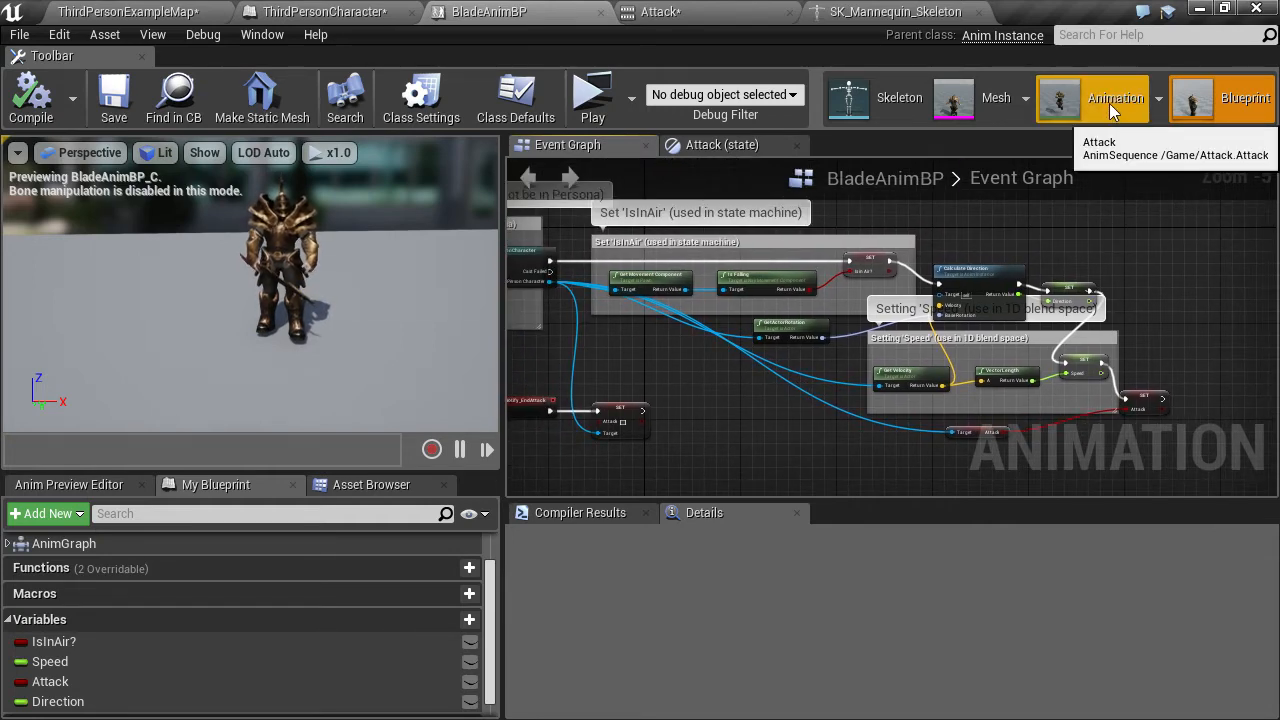
In the Attack state, set the Layered blend per bone node's branch filter bone name to spine_03
{"action": "left_click", "coordinate": [725, 145]}
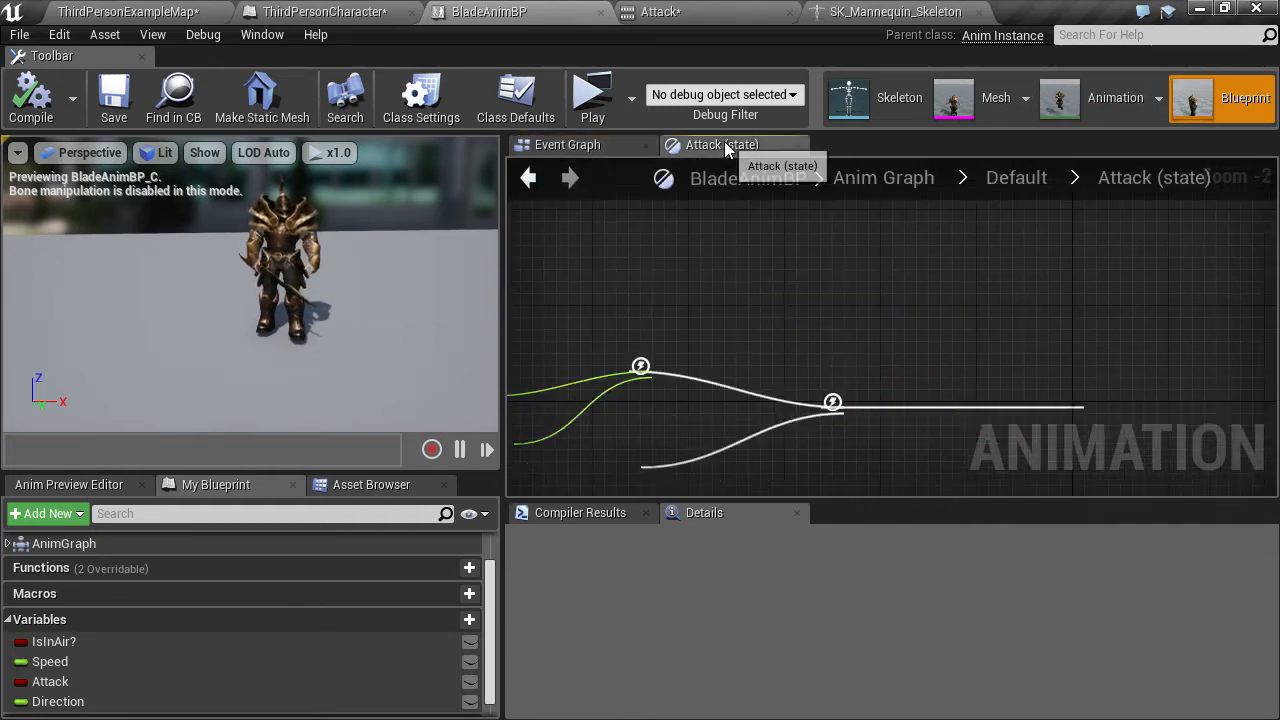
{"action": "right_click_drag", "start_coordinate": [803, 329], "coordinate": [682, 208]}
{"action": "scroll", "coordinate": [768, 281], "scroll_direction": "up", "scroll_amount": 1}
{"action": "left_click", "coordinate": [786, 294]}
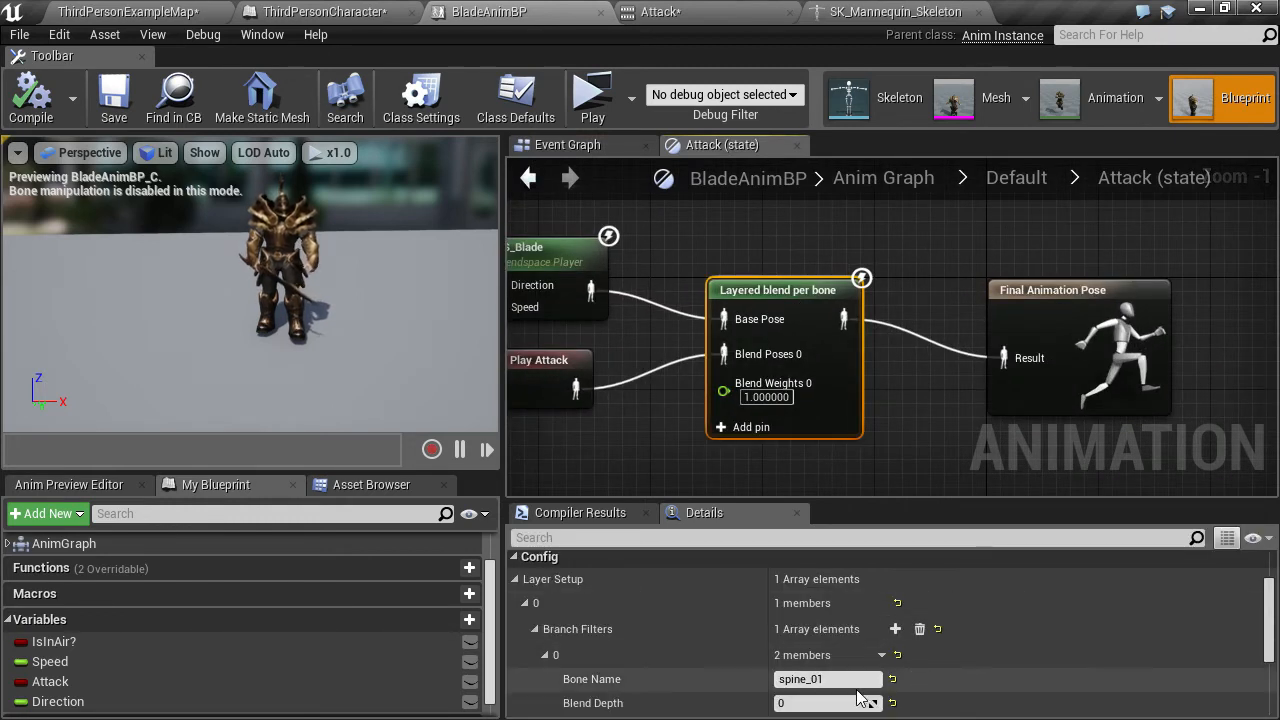
{"action": "left_click", "coordinate": [864, 679]}
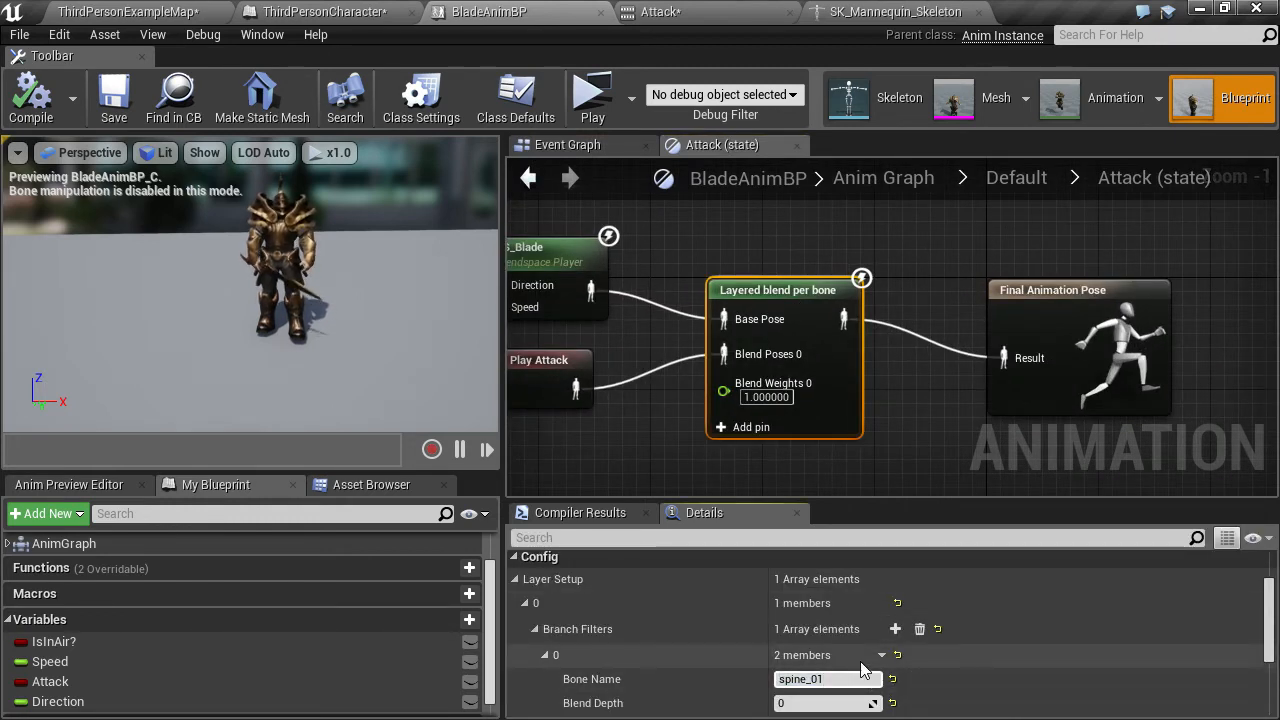
{"action": "left_click", "coordinate": [943, 395]}
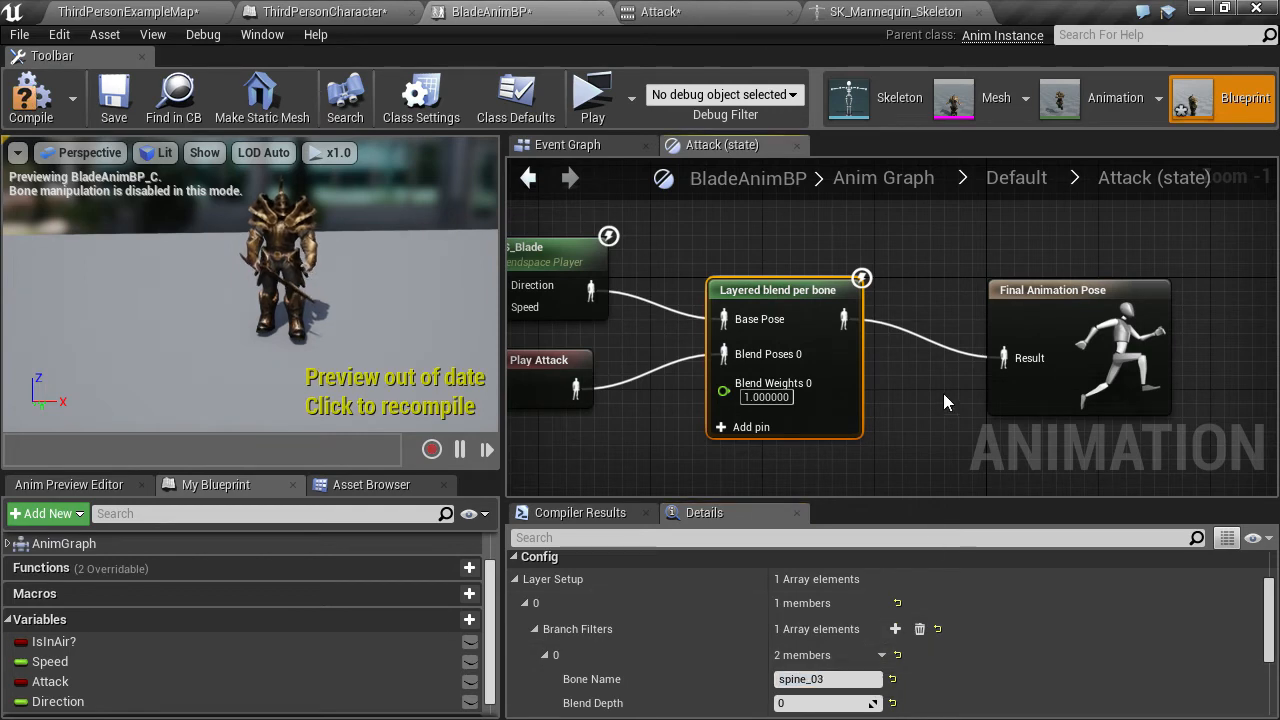
Compile the blueprint and play-test repeated attacks while running to check the spine_03 blend
{"action": "left_click", "coordinate": [30, 121]}
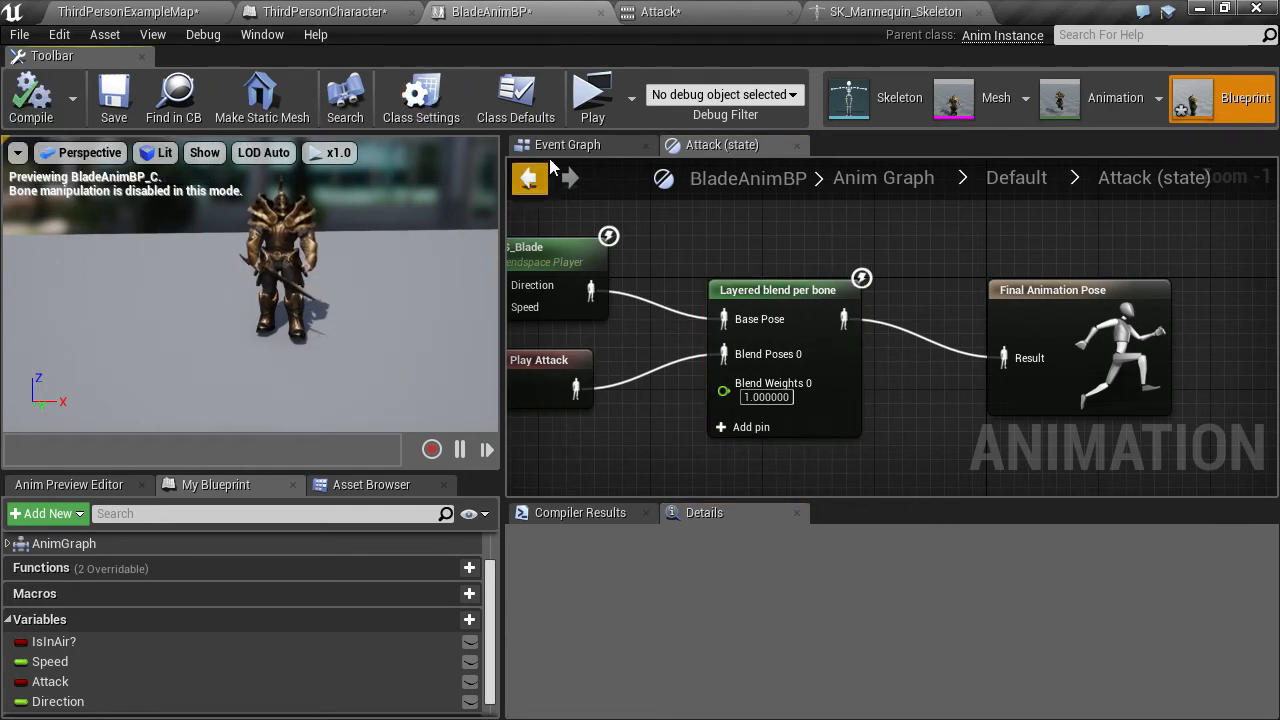
{"action": "left_click", "coordinate": [592, 95]}
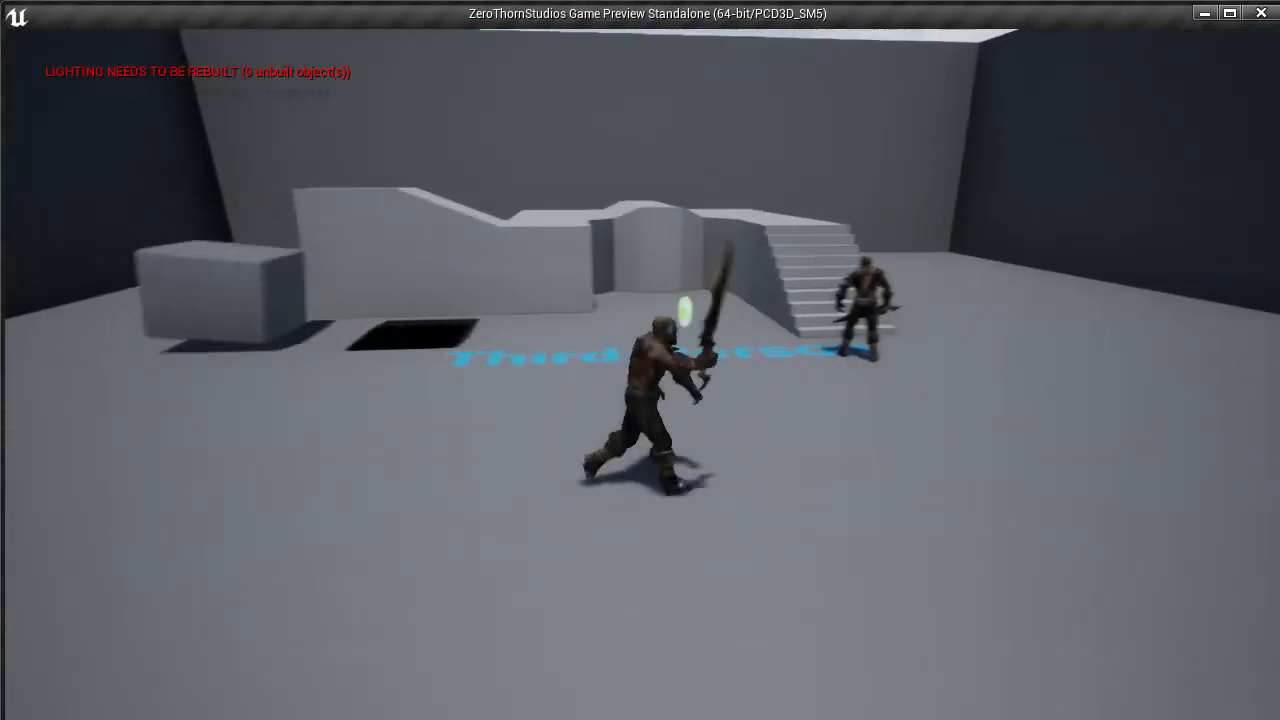
{"action": "key", "text": "d"}
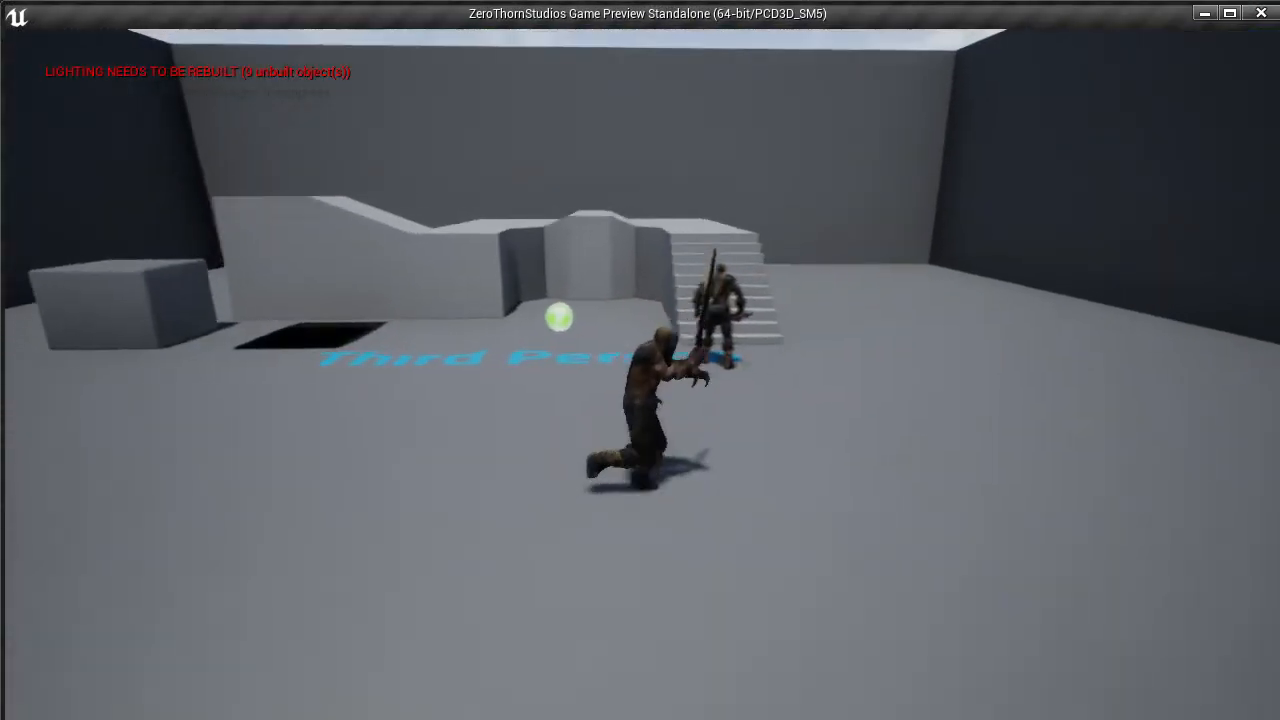
{"action": "key", "text": "a"}
{"action": "key", "text": "w"}
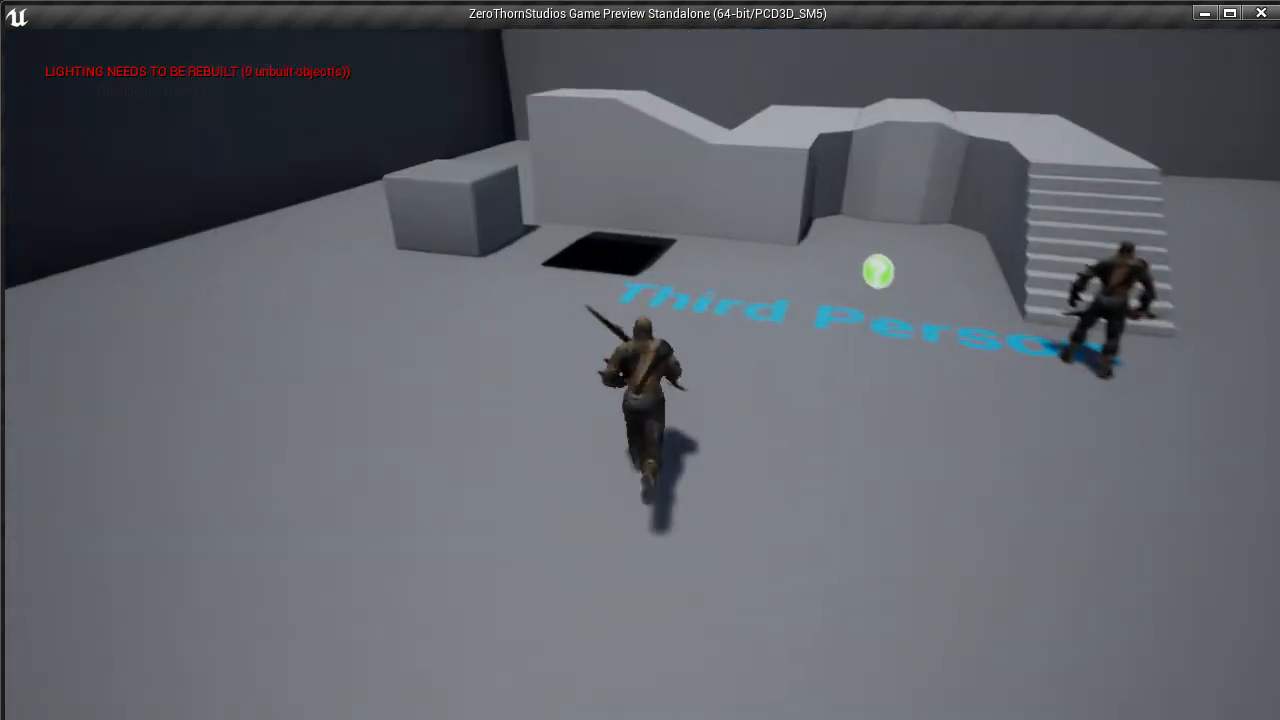
{"action": "left_click", "coordinate": [640, 374]}
{"action": "left_click", "coordinate": [640, 374]}
{"action": "left_click", "coordinate": [640, 374]}
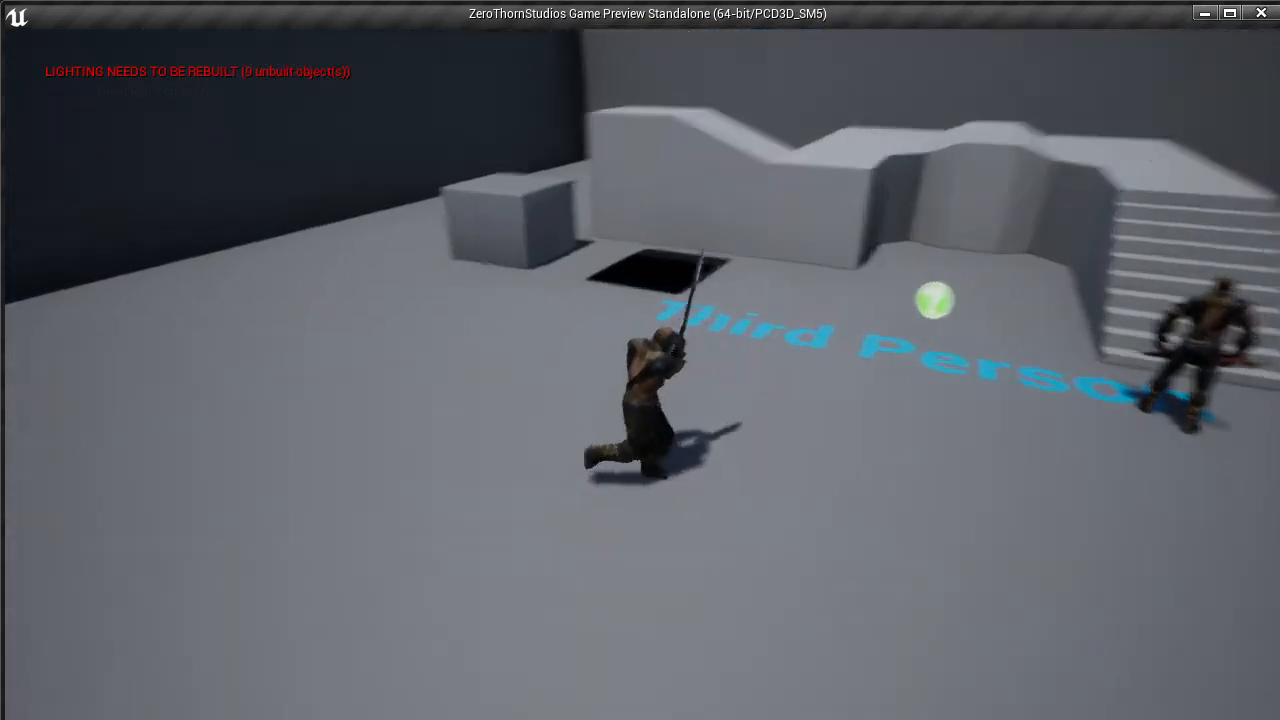
{"action": "left_click", "coordinate": [640, 374]}
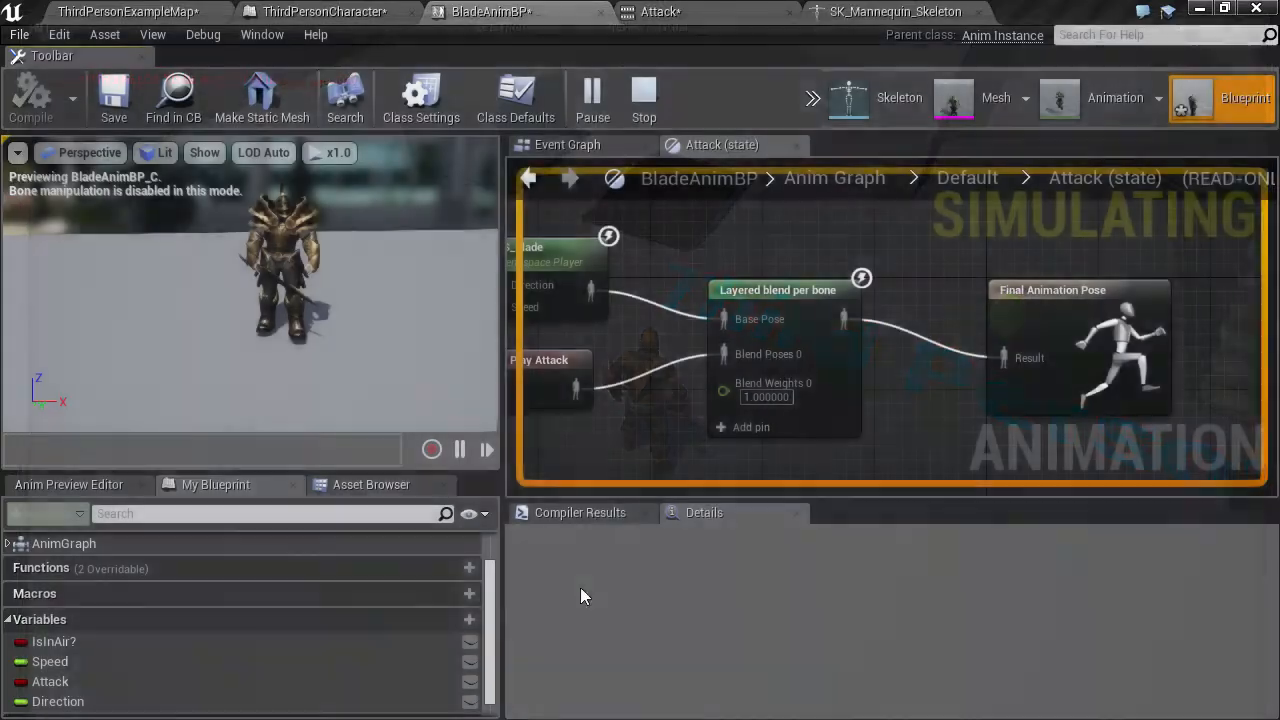
Move the BS_Blade blendspace player with its Direction and Speed nodes up and away from Play Attack in the Attack state
{"action": "scroll", "coordinate": [744, 369], "scroll_direction": "up", "scroll_amount": 2}
{"action": "right_click_drag", "start_coordinate": [720, 401], "coordinate": [746, 411]}
{"action": "right_click_drag", "start_coordinate": [582, 333], "coordinate": [617, 315]}
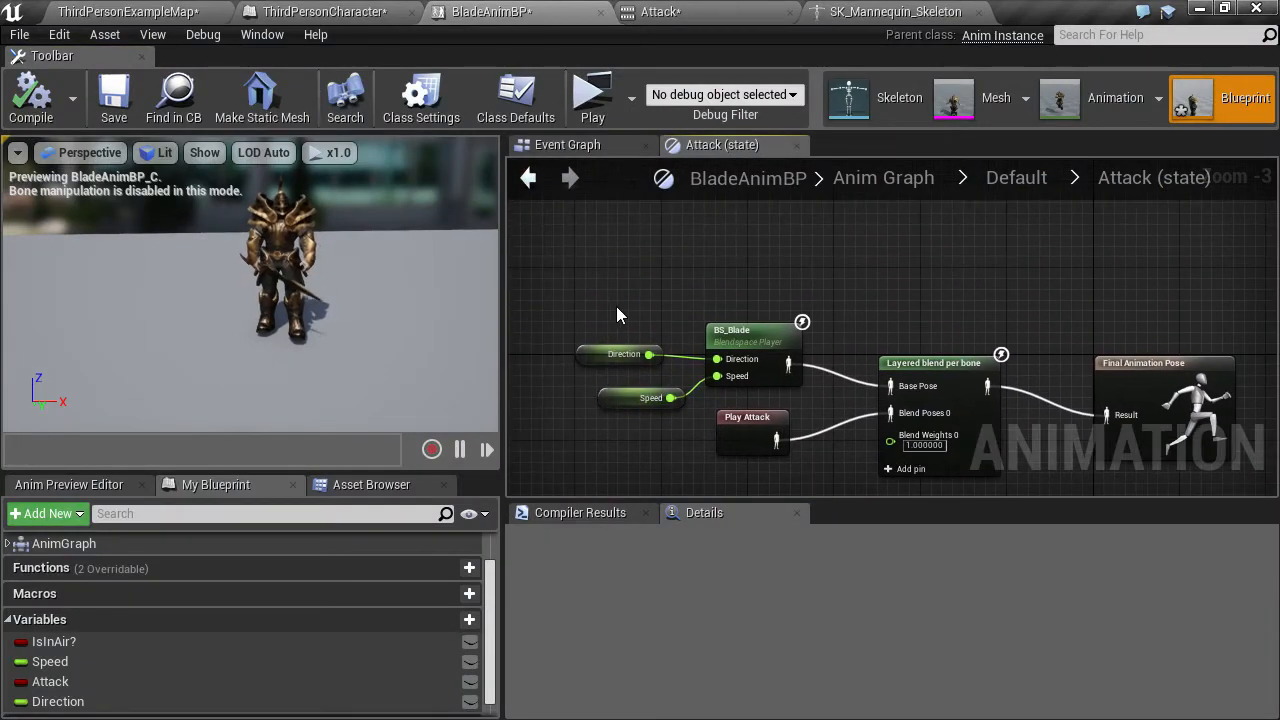
{"action": "left_click_drag", "start_coordinate": [735, 400], "coordinate": [735, 400]}
{"action": "left_click_drag", "start_coordinate": [725, 345], "coordinate": [660, 248]}
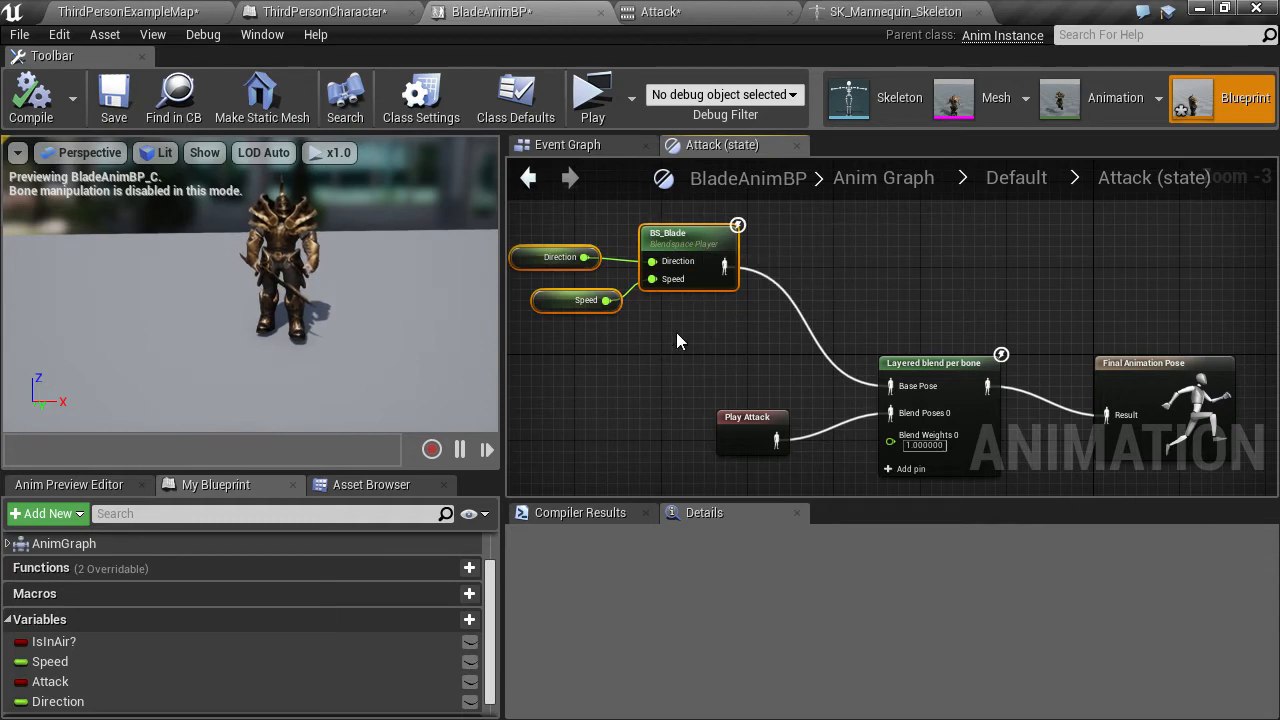
Feed a new ThirdPerson_IdleRun_2D blendspace player into the layered blend's Base Pose and connect the Speed variable to it
{"action": "left_click", "coordinate": [366, 484]}
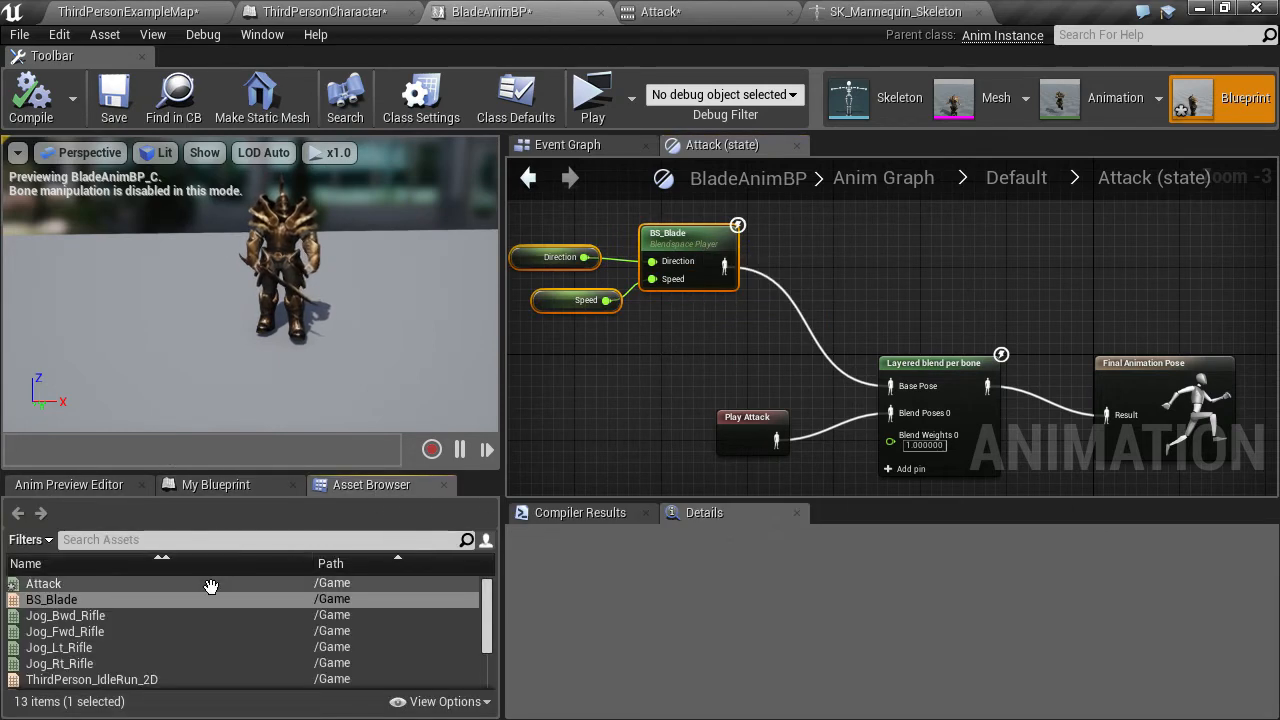
{"action": "scroll", "coordinate": [106, 655], "scroll_direction": "down", "scroll_amount": 1}
{"action": "left_click_drag", "start_coordinate": [100, 648], "coordinate": [900, 390]}
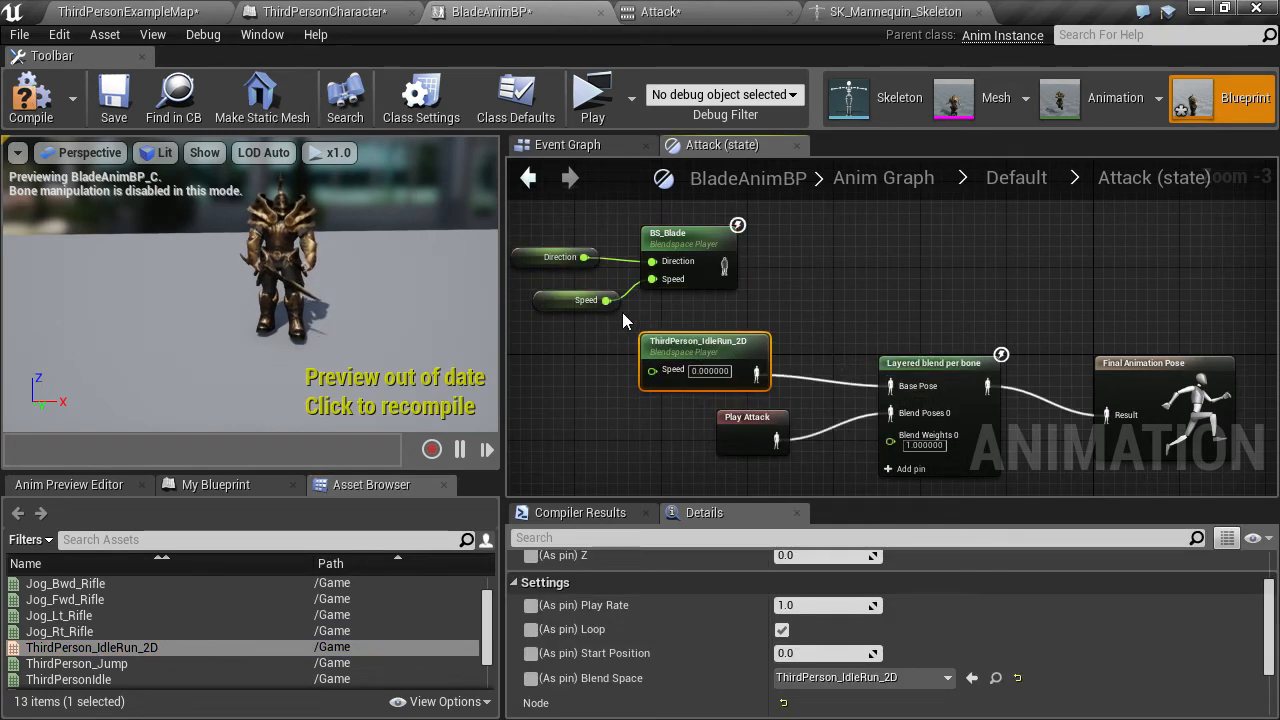
{"action": "left_click_drag", "start_coordinate": [606, 300], "coordinate": [651, 383]}
{"action": "left_click", "coordinate": [604, 420]}
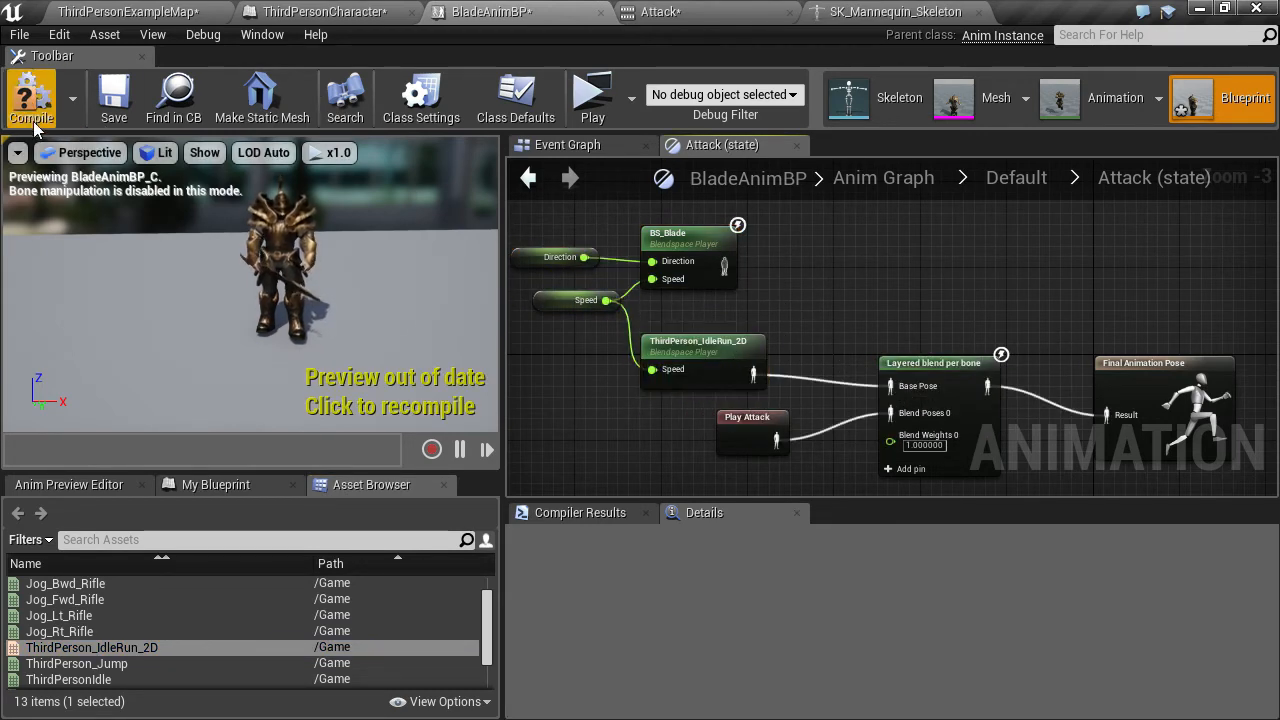
Play-test attacks while running in different directions to check the ThirdPerson_IdleRun_2D base pose in the layered blend
{"action": "left_click", "coordinate": [591, 100]}
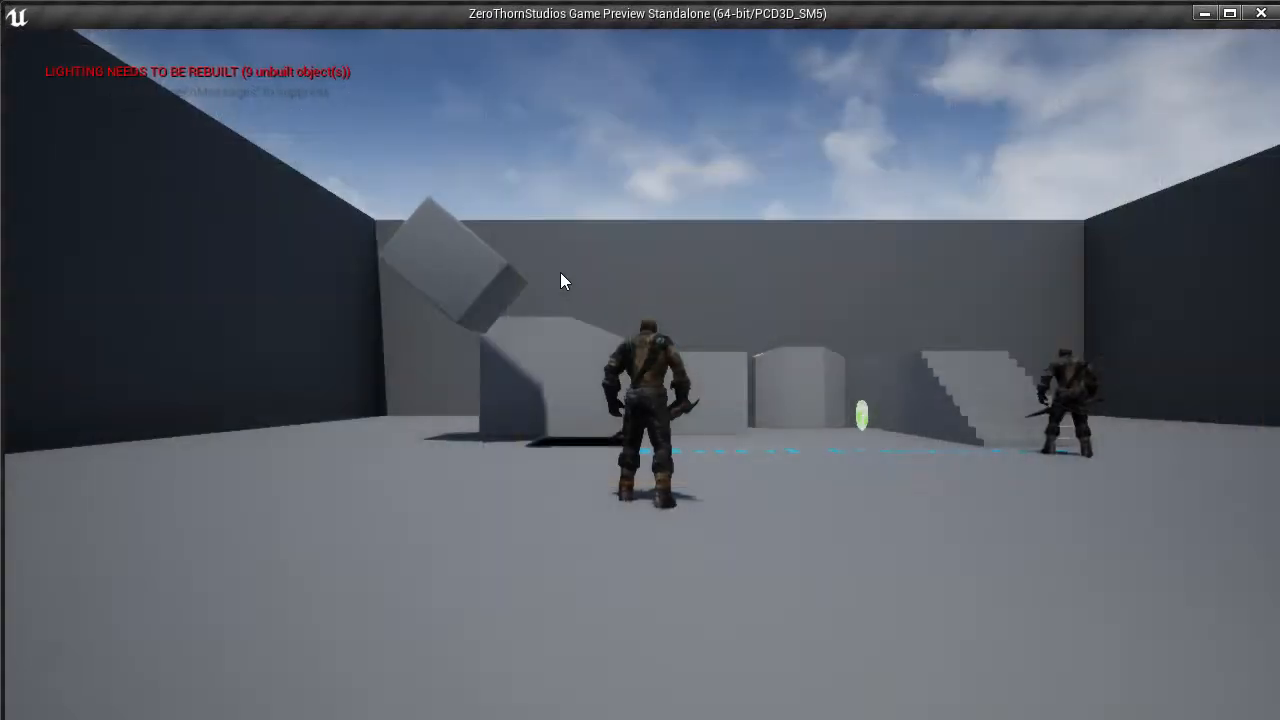
{"action": "key", "text": "w"}
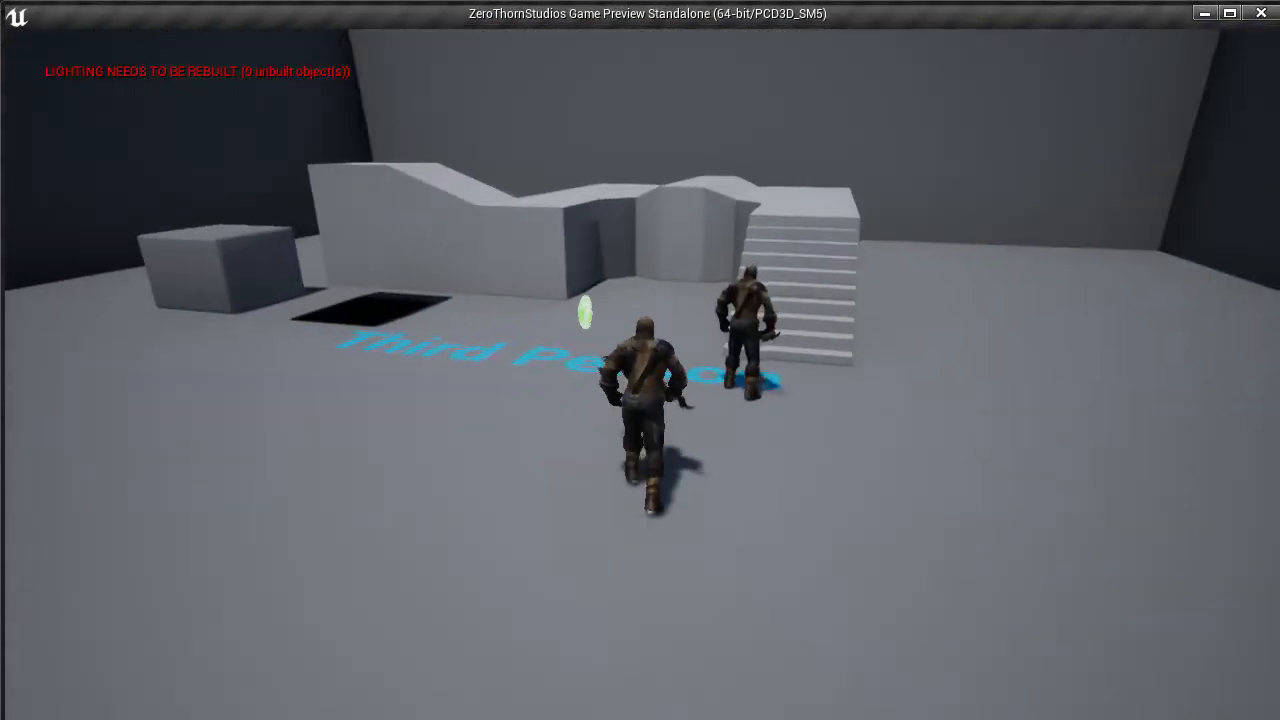
{"action": "key", "text": "a"}
{"action": "key", "text": "s"}
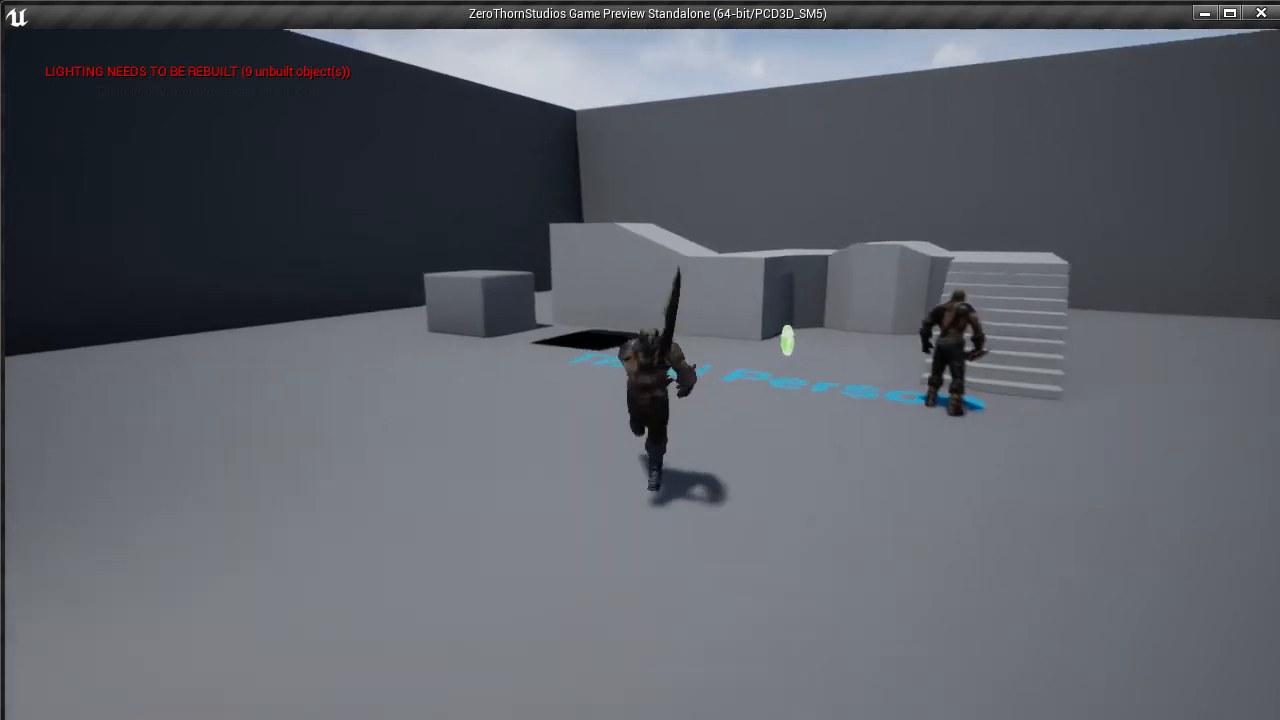
{"action": "key", "text": "d"}
{"action": "key", "text": "w"}
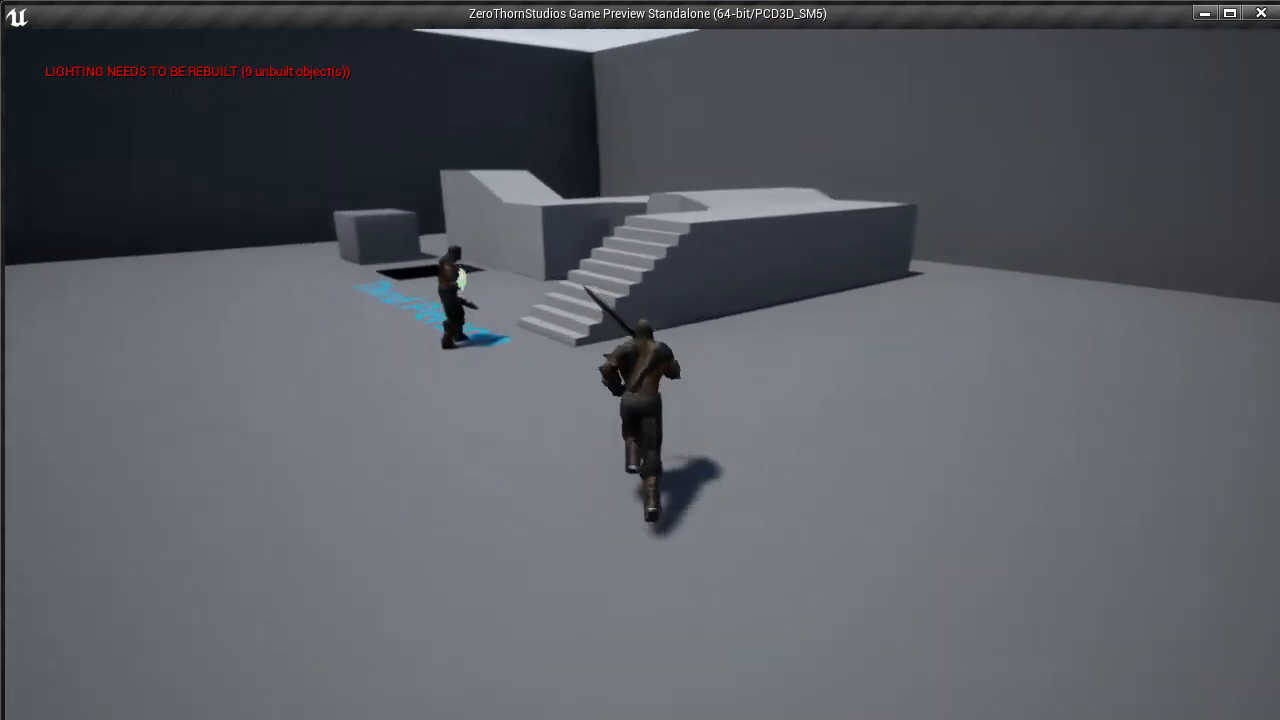
{"action": "key", "text": "a"}
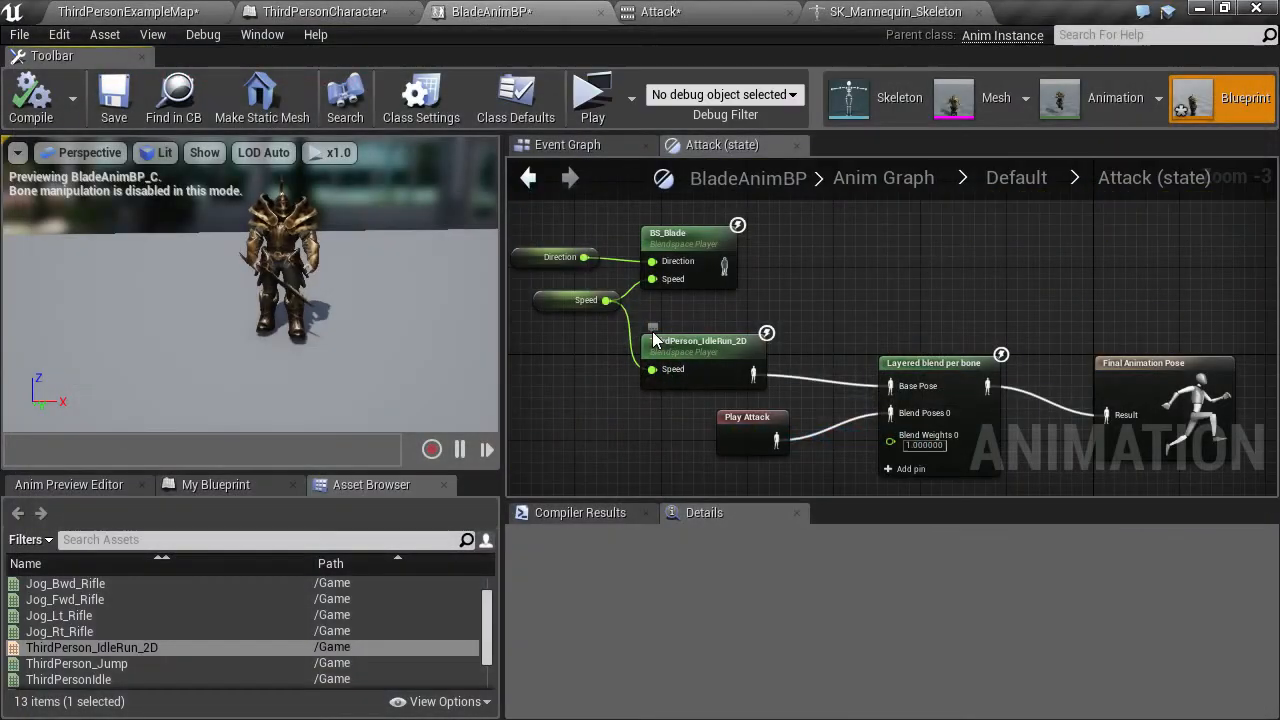
{"action": "right_click_drag", "start_coordinate": [840, 300], "coordinate": [857, 343]}
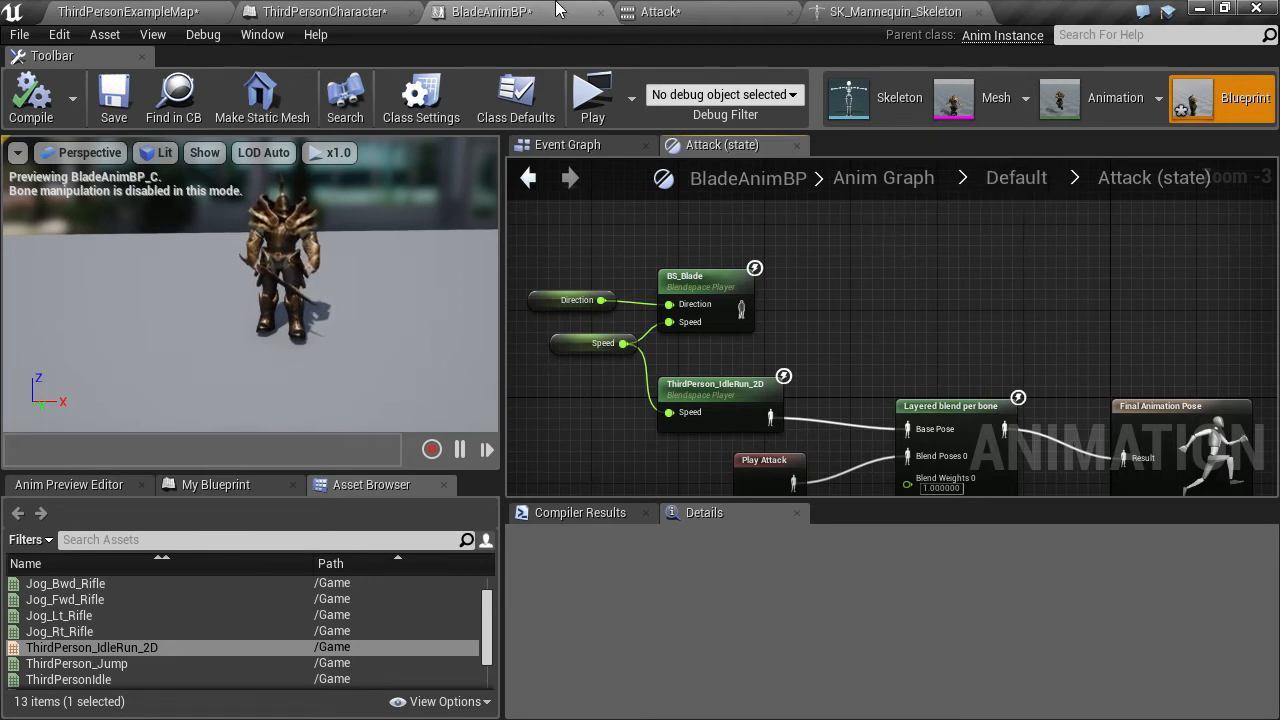
Return to the ThirdPersonExampleMap level editor and save the map together with all modified assets
{"action": "left_click", "coordinate": [110, 12]}
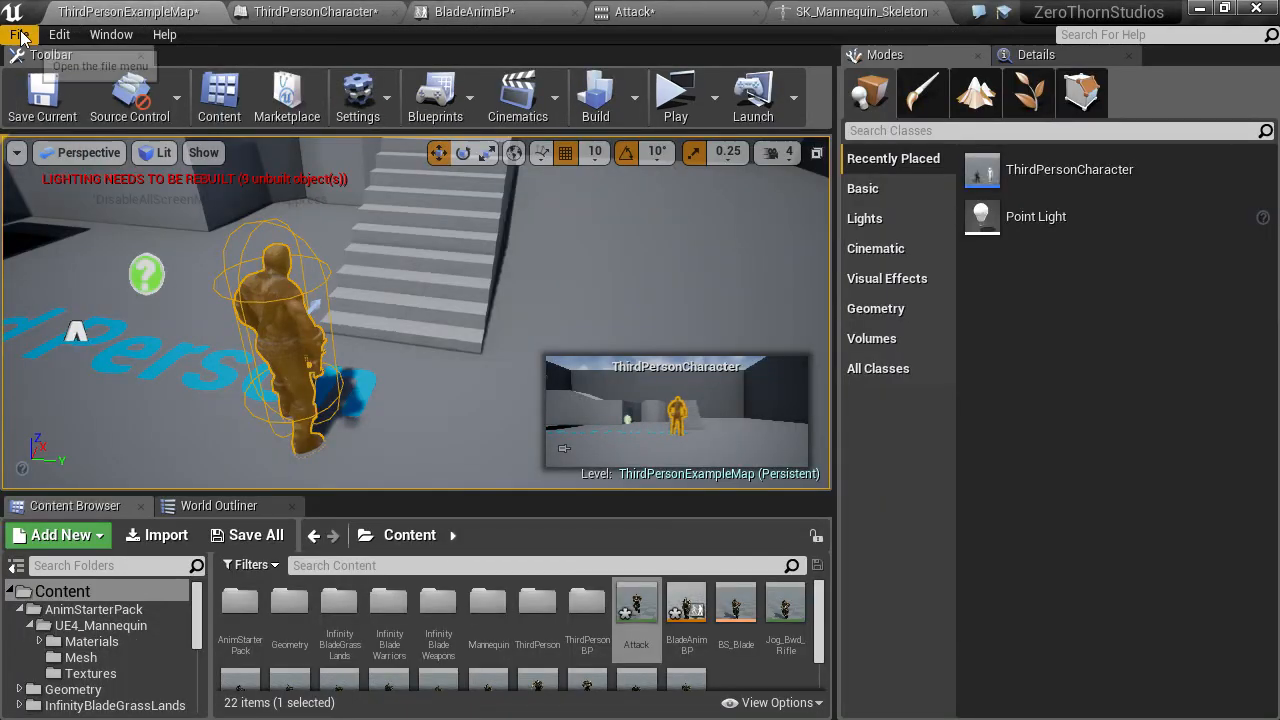
{"action": "left_click", "coordinate": [19, 34]}
{"action": "left_click", "coordinate": [50, 203]}
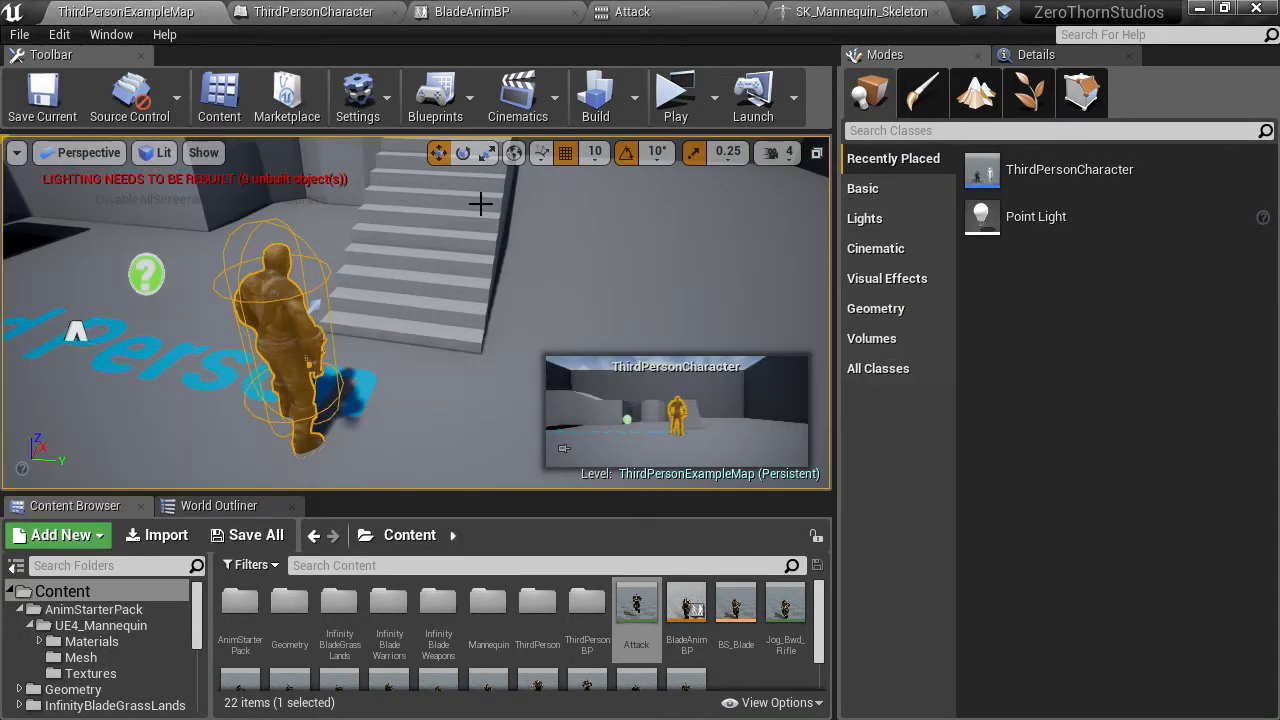
Open the ThirdPersonCharacter blueprint's viewport and select the Weapon component held by the character
{"action": "left_click", "coordinate": [335, 12]}
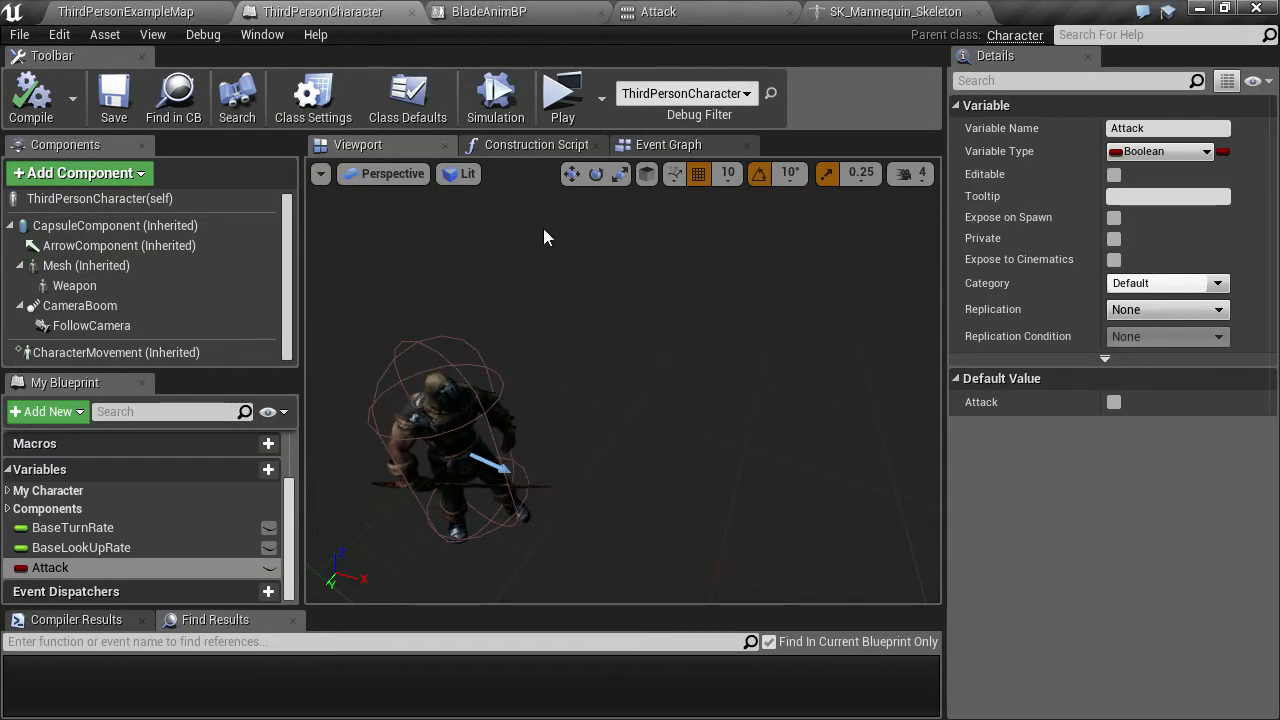
{"action": "right_click_drag", "start_coordinate": [543, 230], "coordinate": [500, 235]}
{"action": "key", "text": "w"}
{"action": "right_click_drag", "start_coordinate": [597, 437], "coordinate": [584, 362]}
{"action": "key", "text": "s"}
{"action": "left_click", "coordinate": [605, 504]}
Set the Weapon's Collision Presets to Custom and all of its collision responses to Ignore
{"action": "scroll", "coordinate": [1063, 539], "scroll_direction": "down", "scroll_amount": 14}
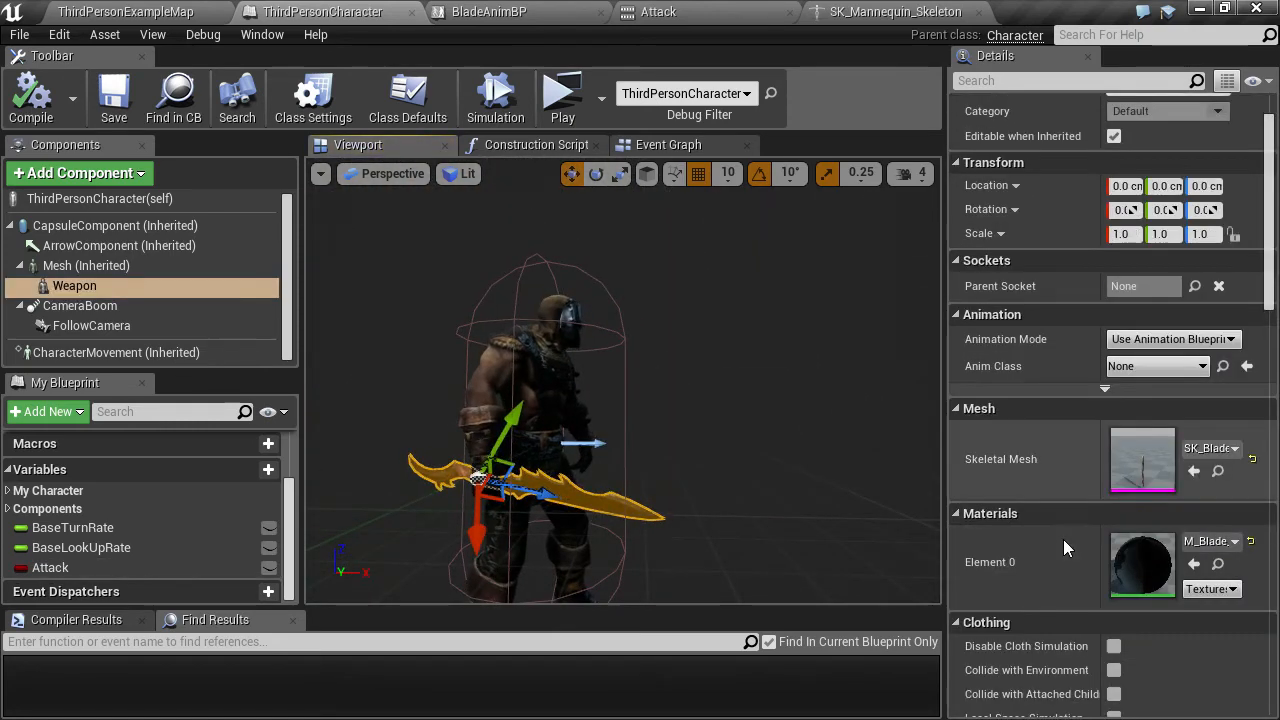
{"action": "scroll", "coordinate": [1095, 539], "scroll_direction": "down", "scroll_amount": 5}
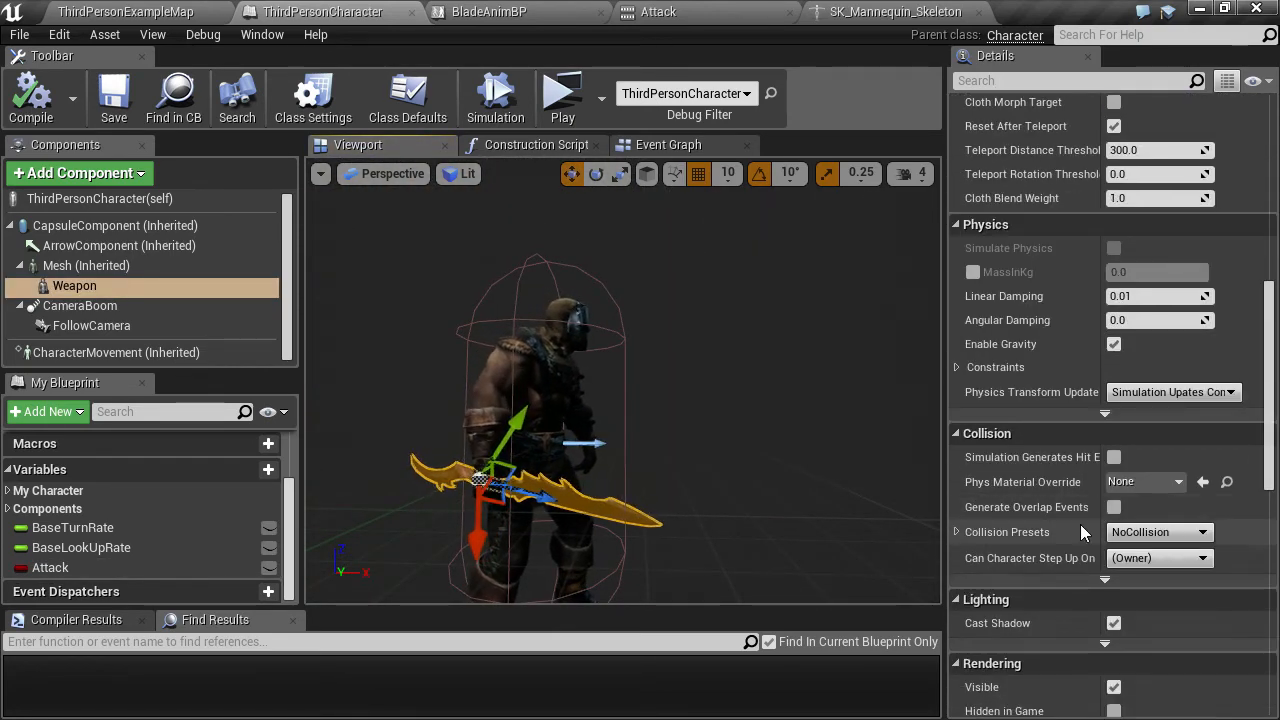
{"action": "left_click", "coordinate": [958, 531]}
{"action": "scroll", "coordinate": [1073, 551], "scroll_direction": "down", "scroll_amount": 4}
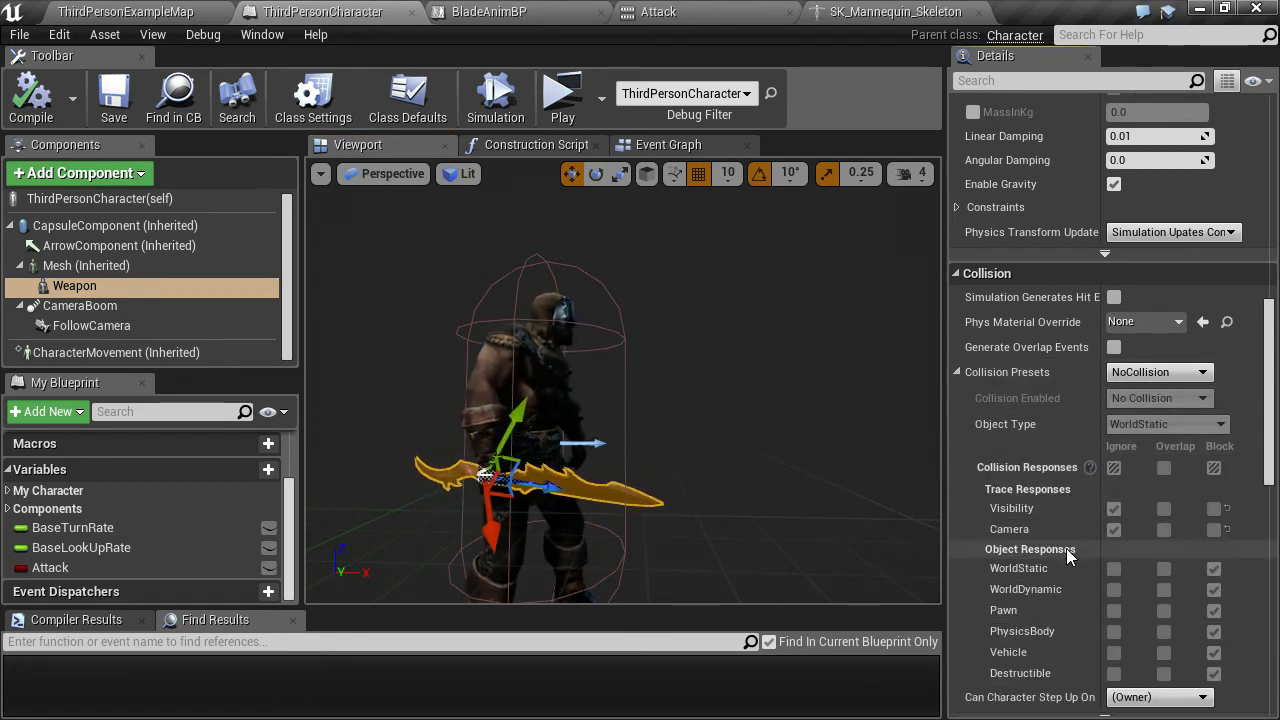
{"action": "left_click", "coordinate": [1117, 381]}
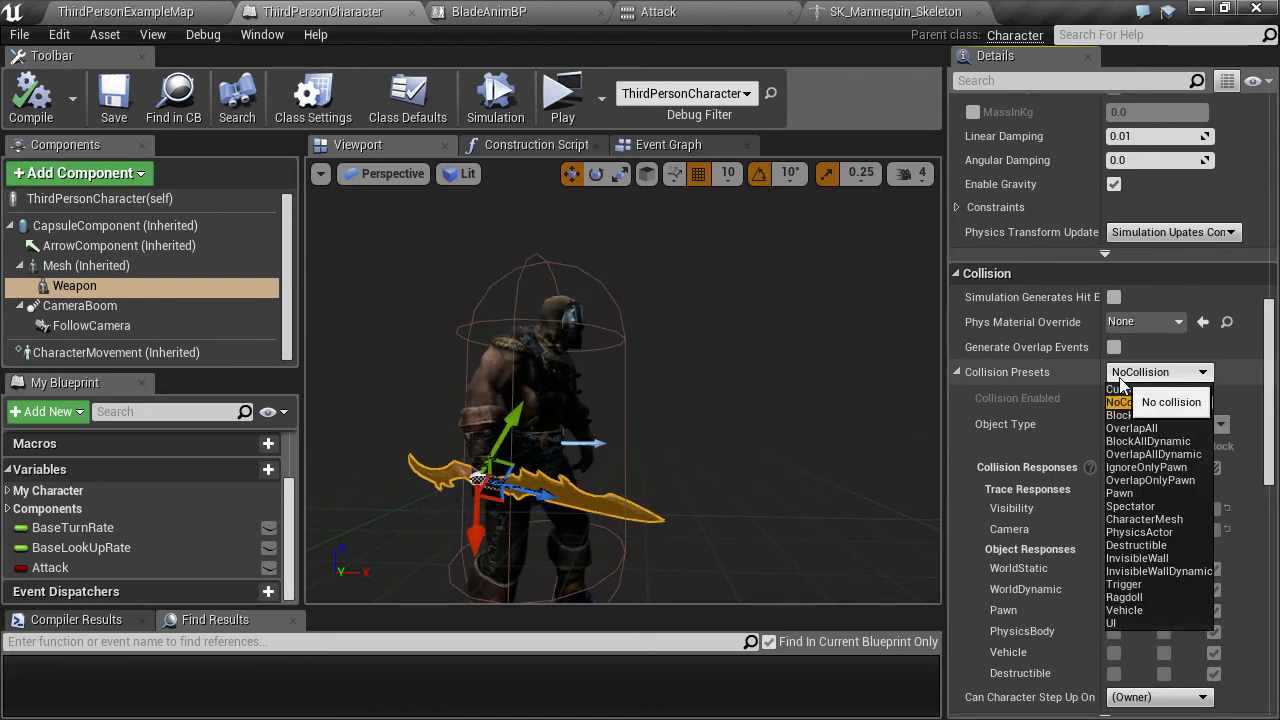
{"action": "left_click", "coordinate": [1130, 398]}
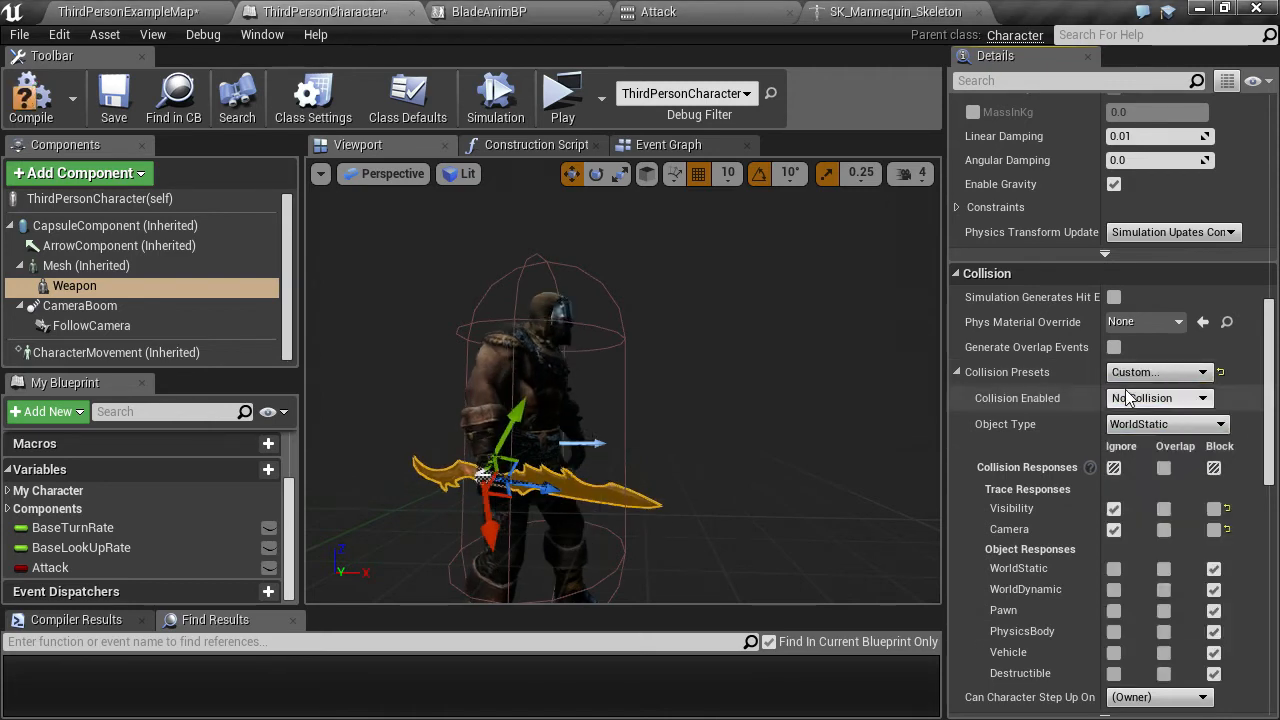
{"action": "left_click", "coordinate": [1114, 468]}
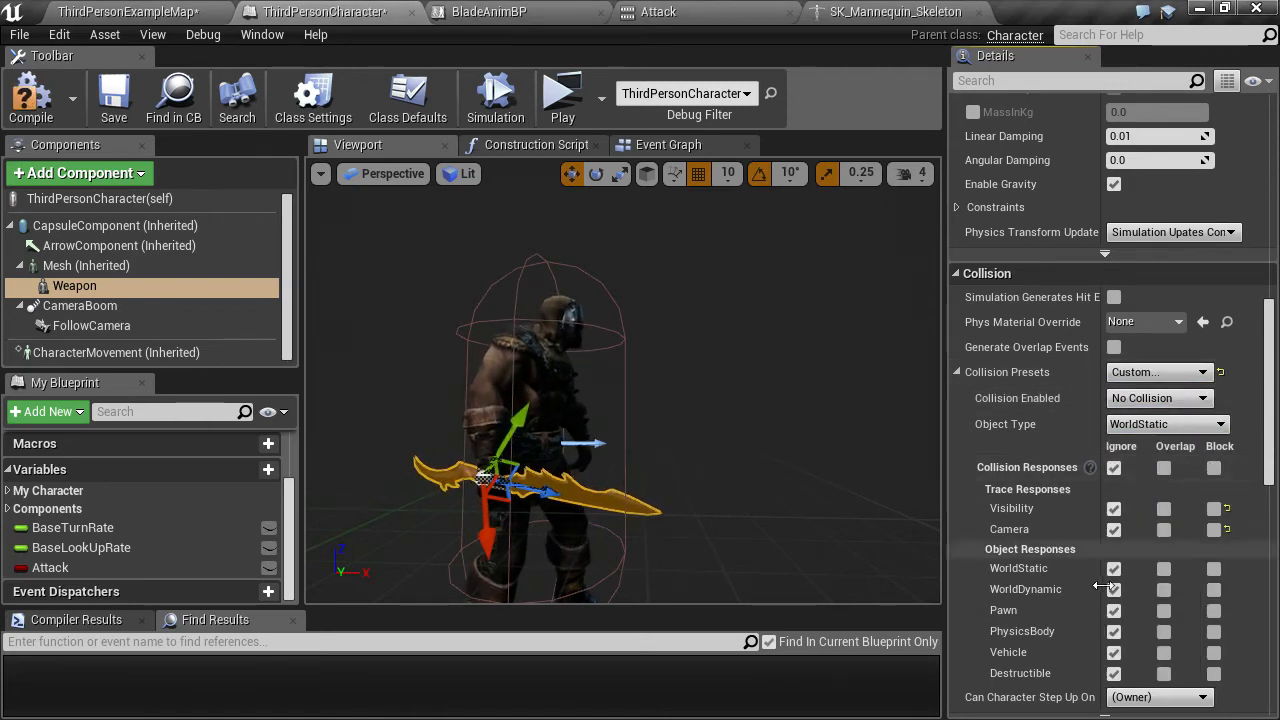
Set the Weapon's Can Character Step Up On option to No and review its advanced collision options
{"action": "left_click", "coordinate": [1158, 697]}
{"action": "left_click", "coordinate": [1118, 652]}
{"action": "scroll", "coordinate": [1120, 640], "scroll_direction": "down", "scroll_amount": 2}
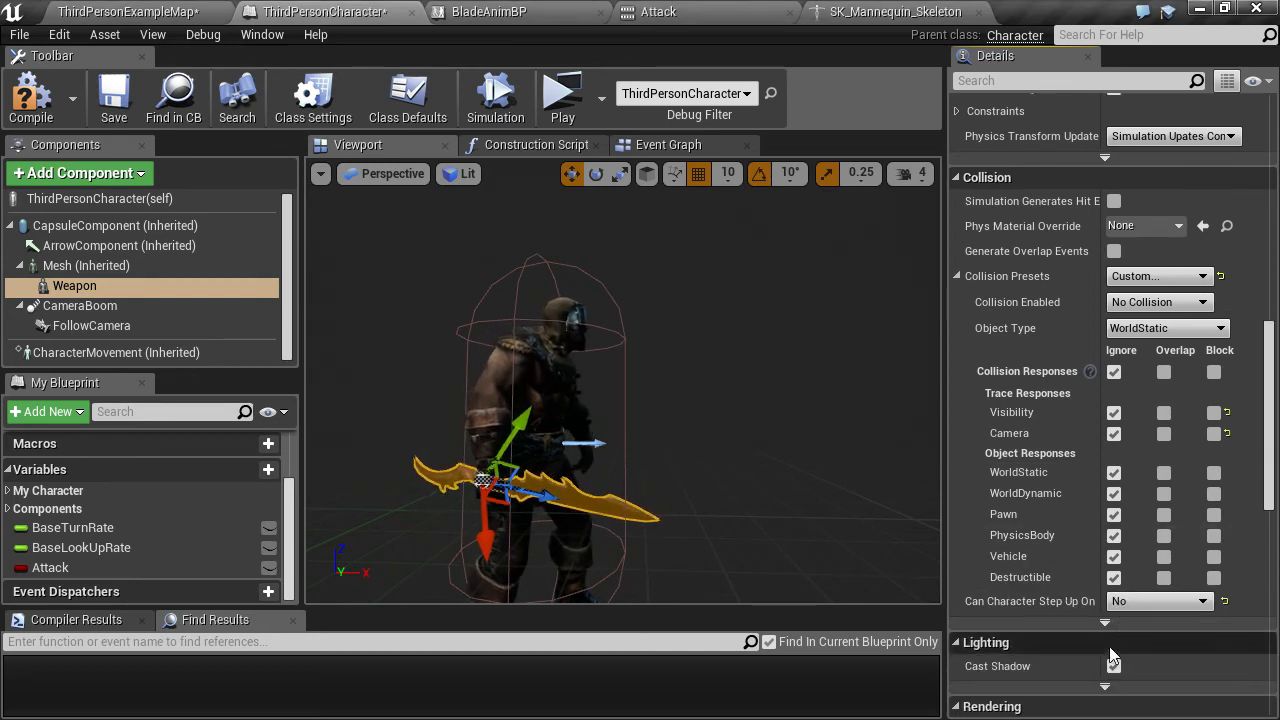
{"action": "left_click", "coordinate": [1083, 627]}
{"action": "scroll", "coordinate": [1083, 627], "scroll_direction": "down", "scroll_amount": 3}
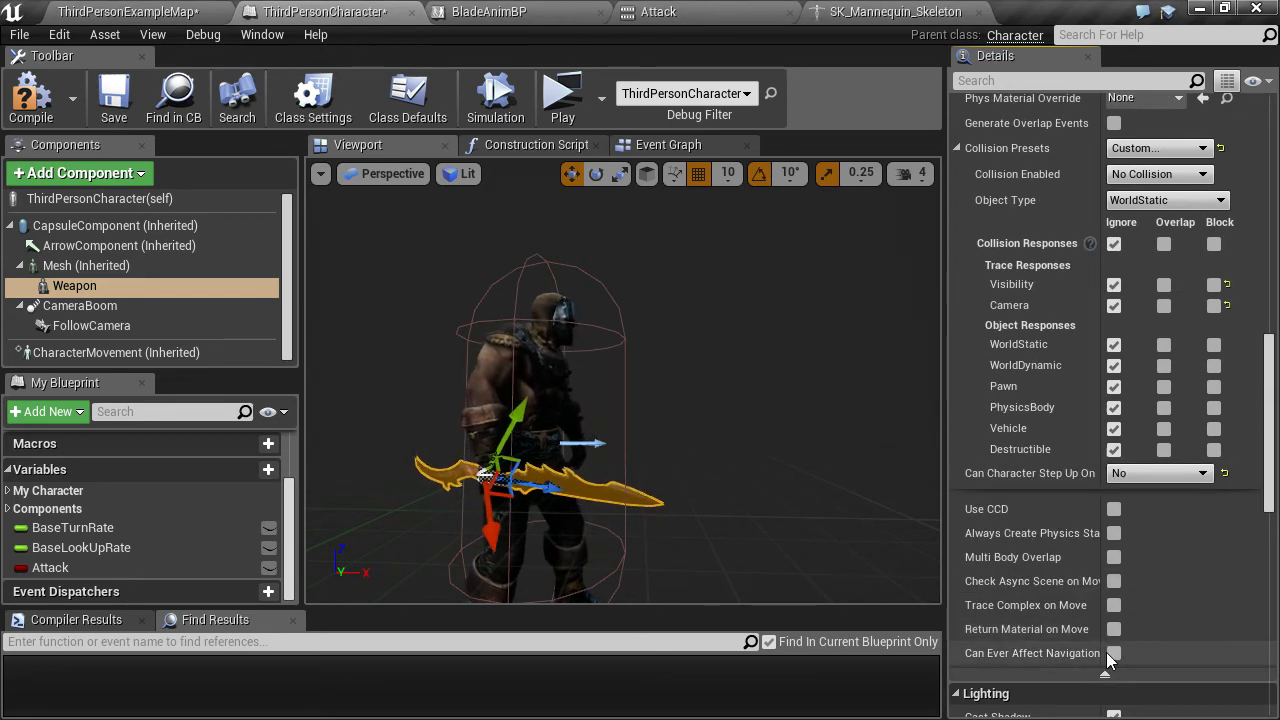
{"action": "scroll", "coordinate": [1080, 602], "scroll_direction": "up", "scroll_amount": 3}
{"action": "scroll", "coordinate": [1090, 625], "scroll_direction": "down", "scroll_amount": 2}
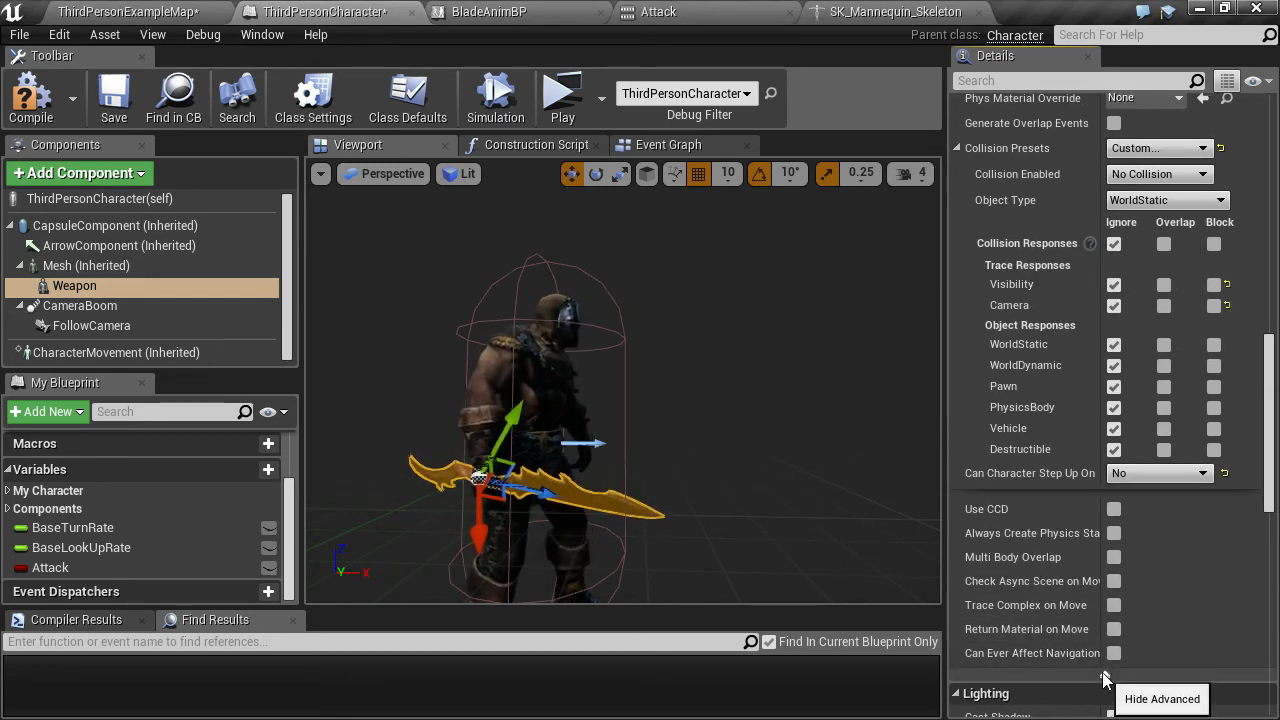
{"action": "left_click", "coordinate": [1104, 676]}
{"action": "scroll", "coordinate": [1136, 340], "scroll_direction": "up", "scroll_amount": 4}
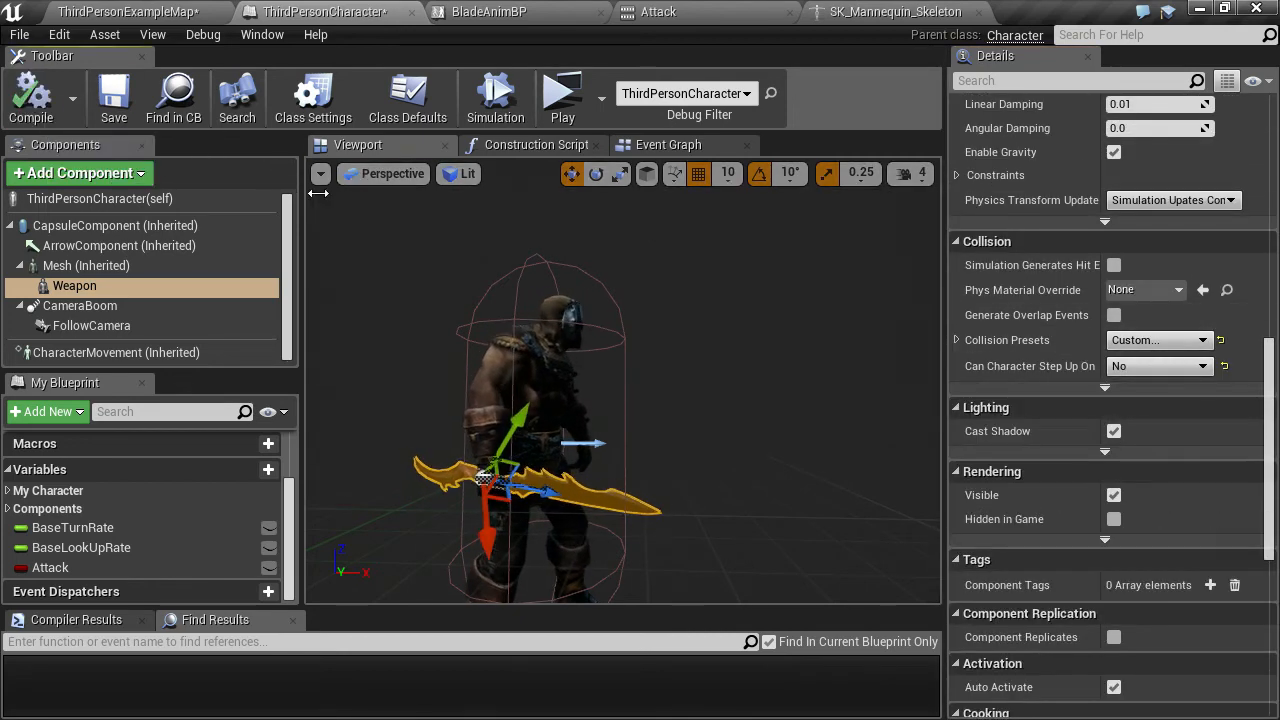
Add a Box Collision component named DamageBox and attach it directly to the CapsuleComponent
{"action": "left_click", "coordinate": [118, 175]}
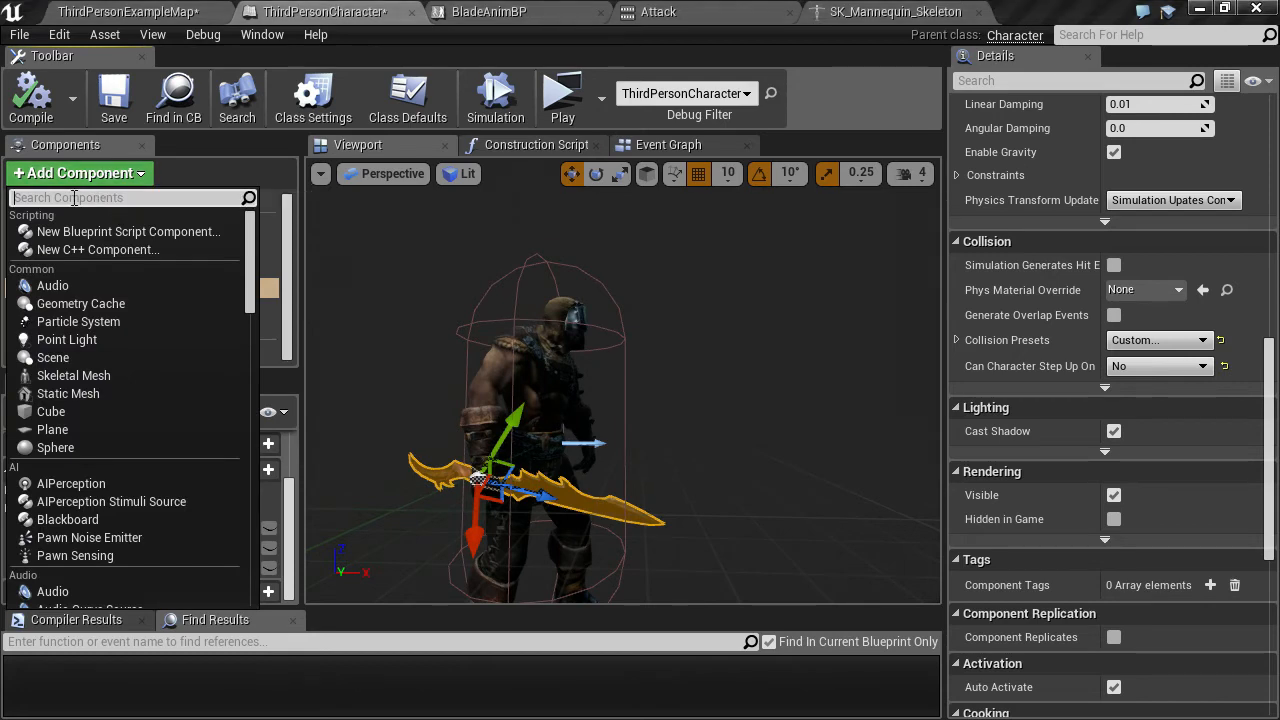
{"action": "type", "text": "box"}
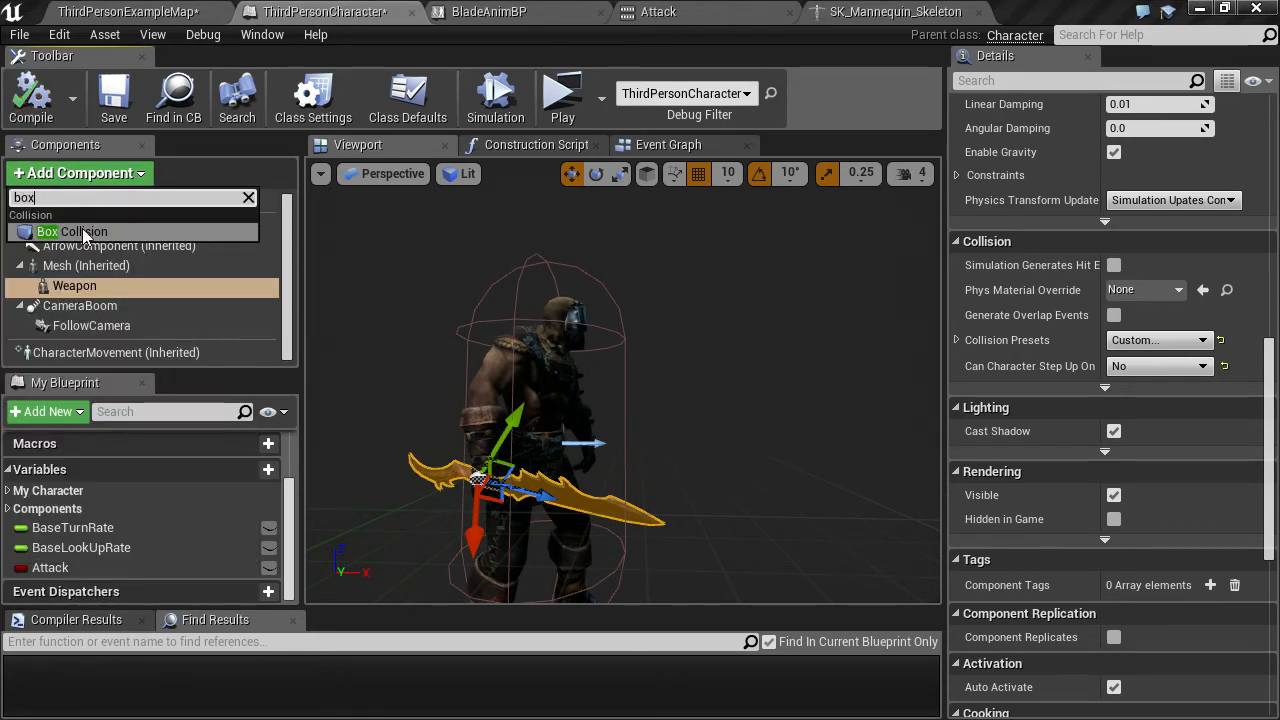
{"action": "left_click", "coordinate": [82, 229]}
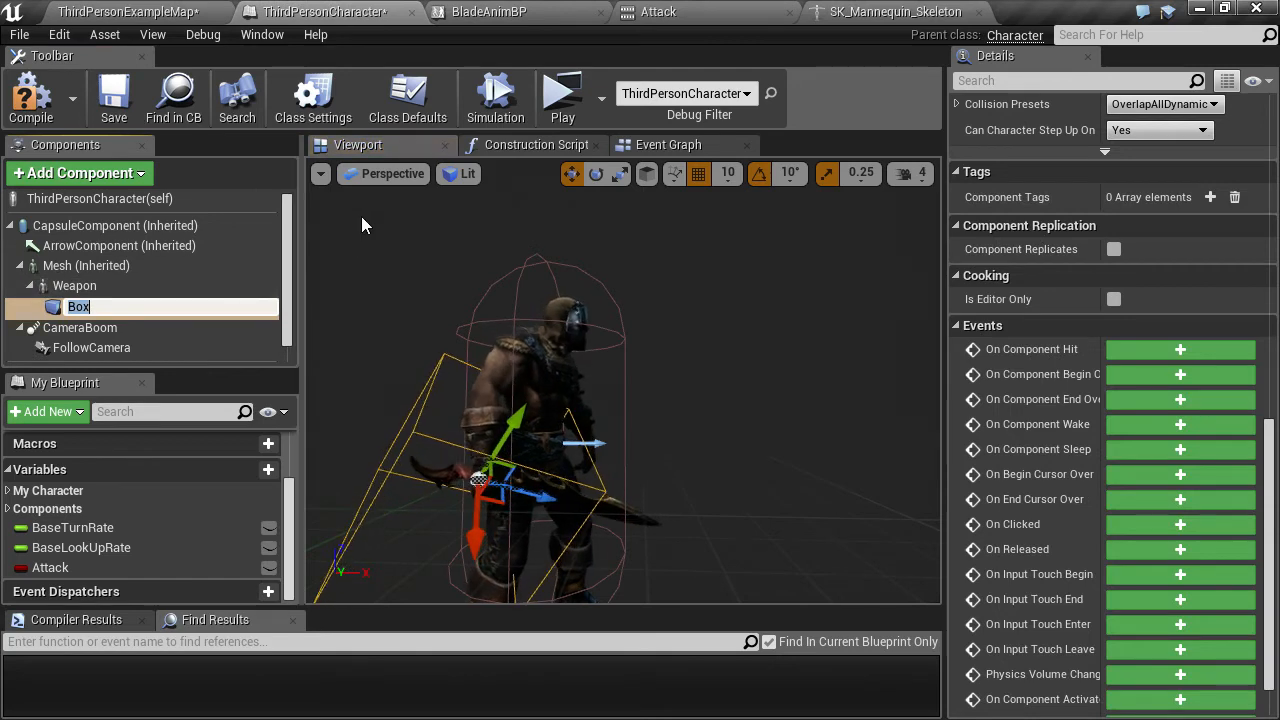
{"action": "type", "text": "Damage"}
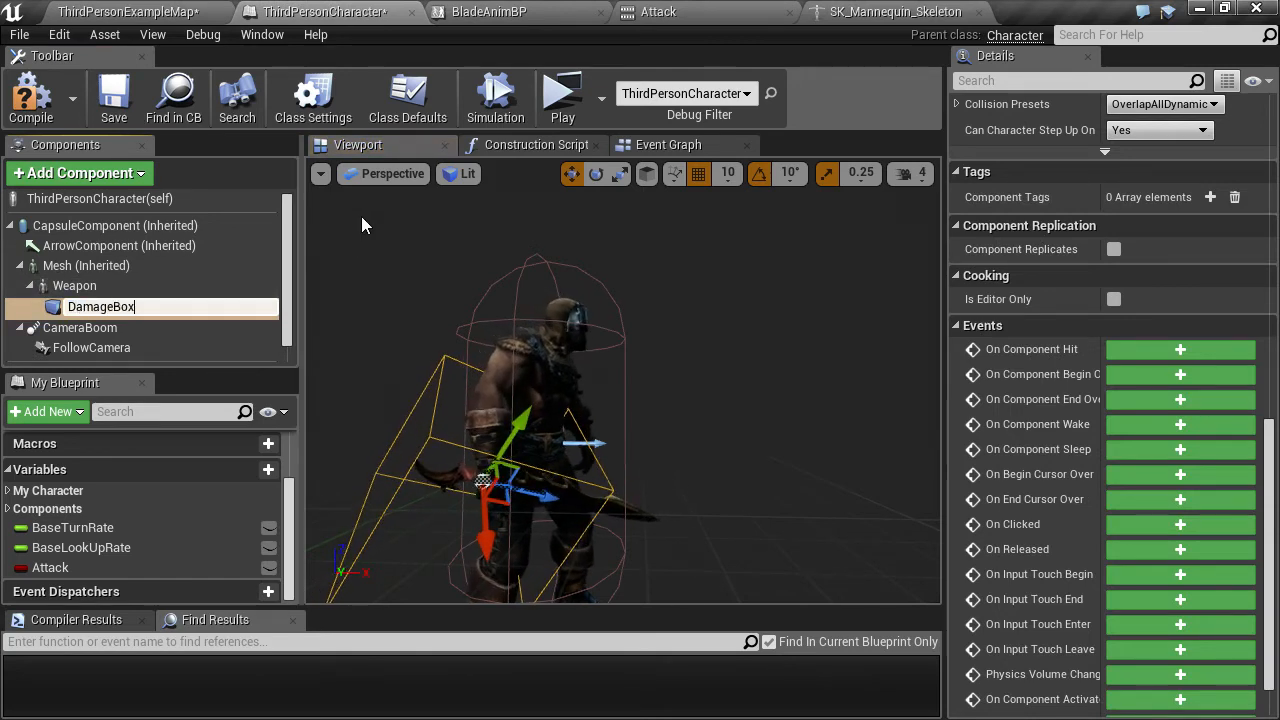
{"action": "key", "text": "Return"}
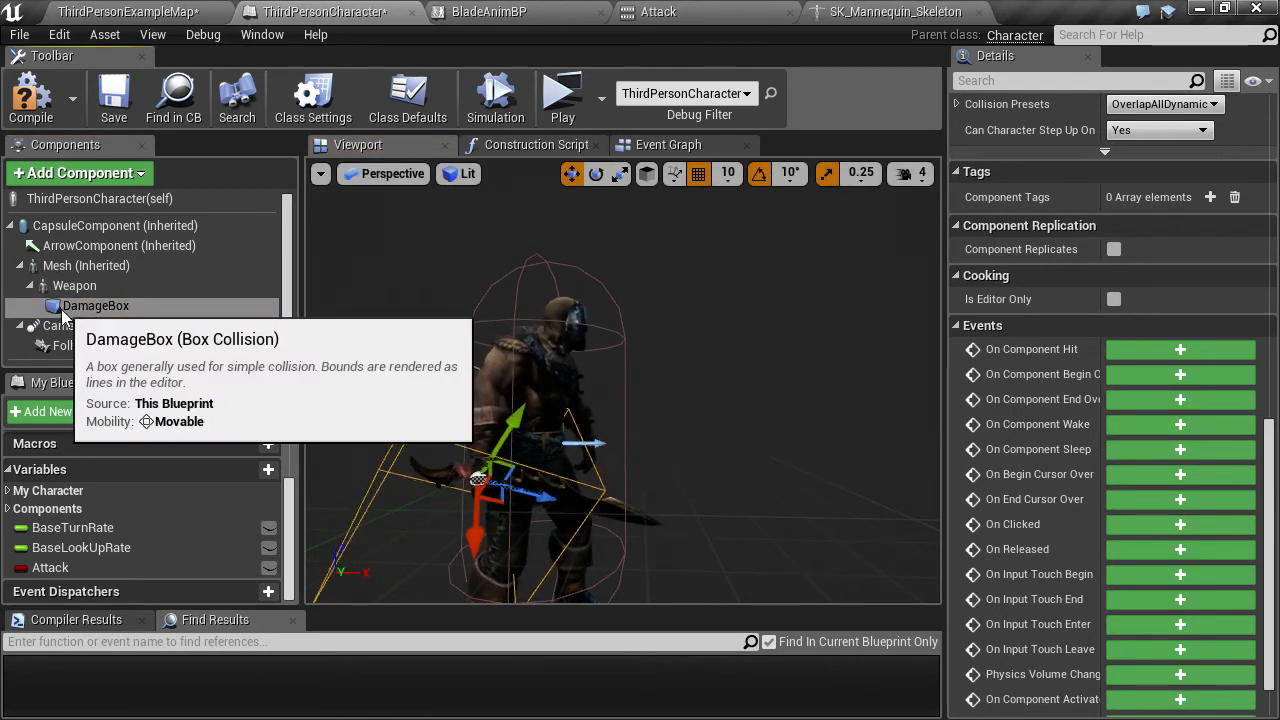
{"action": "left_click_drag", "start_coordinate": [61, 309], "coordinate": [62, 226]}
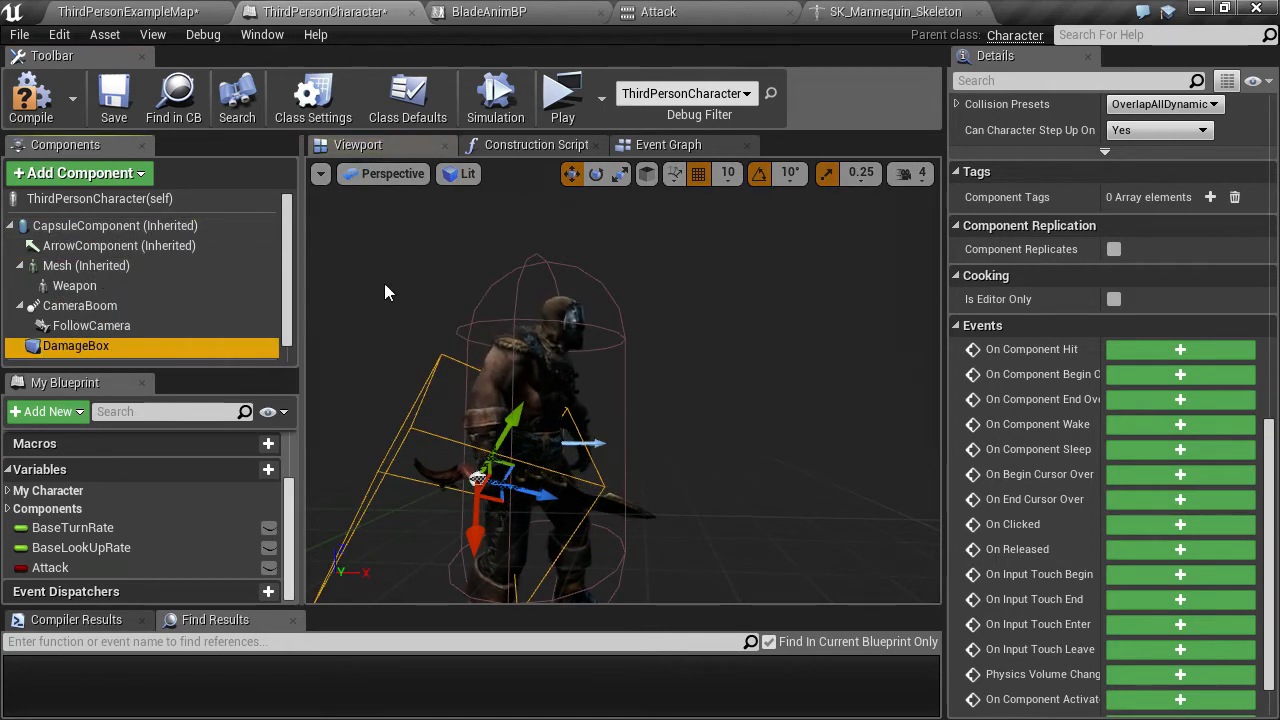
Set DamageBox's rotation to 0 on all axes and move it in front of the character to about X 82.7, Z 20.1
{"action": "left_click_drag", "start_coordinate": [384, 283], "coordinate": [397, 300]}
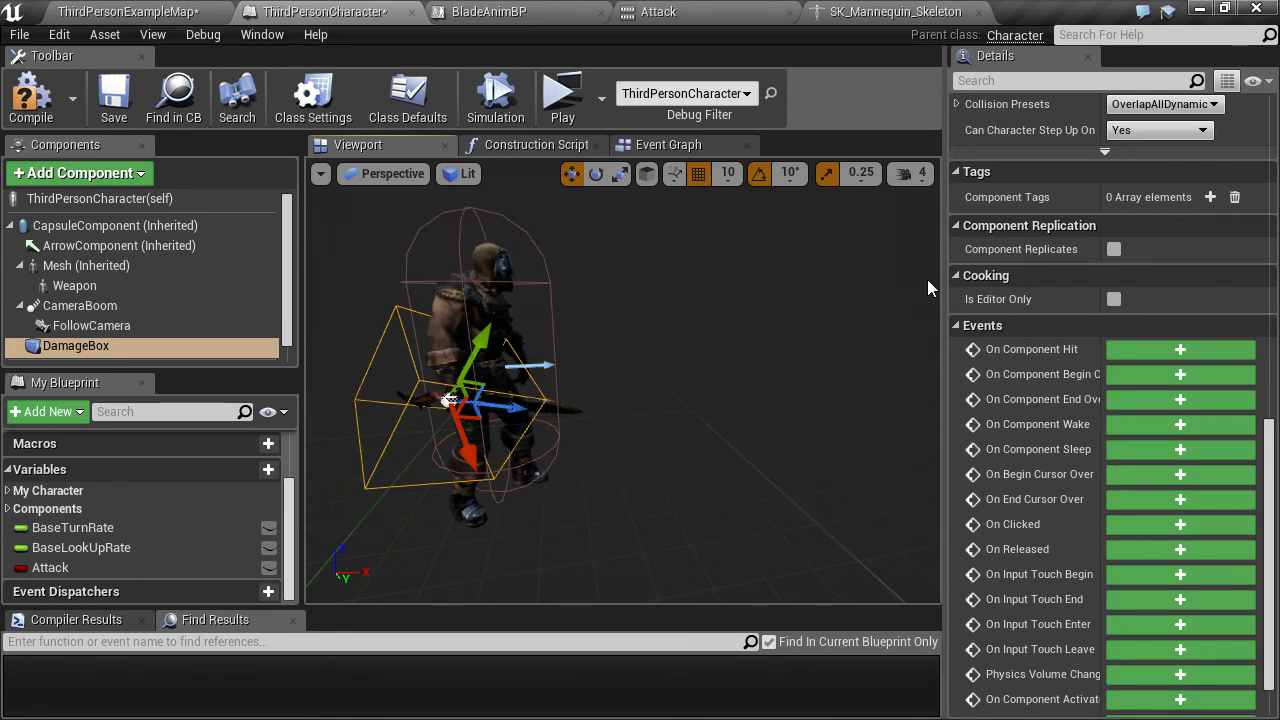
{"action": "scroll", "coordinate": [1150, 300], "scroll_direction": "up", "scroll_amount": 10}
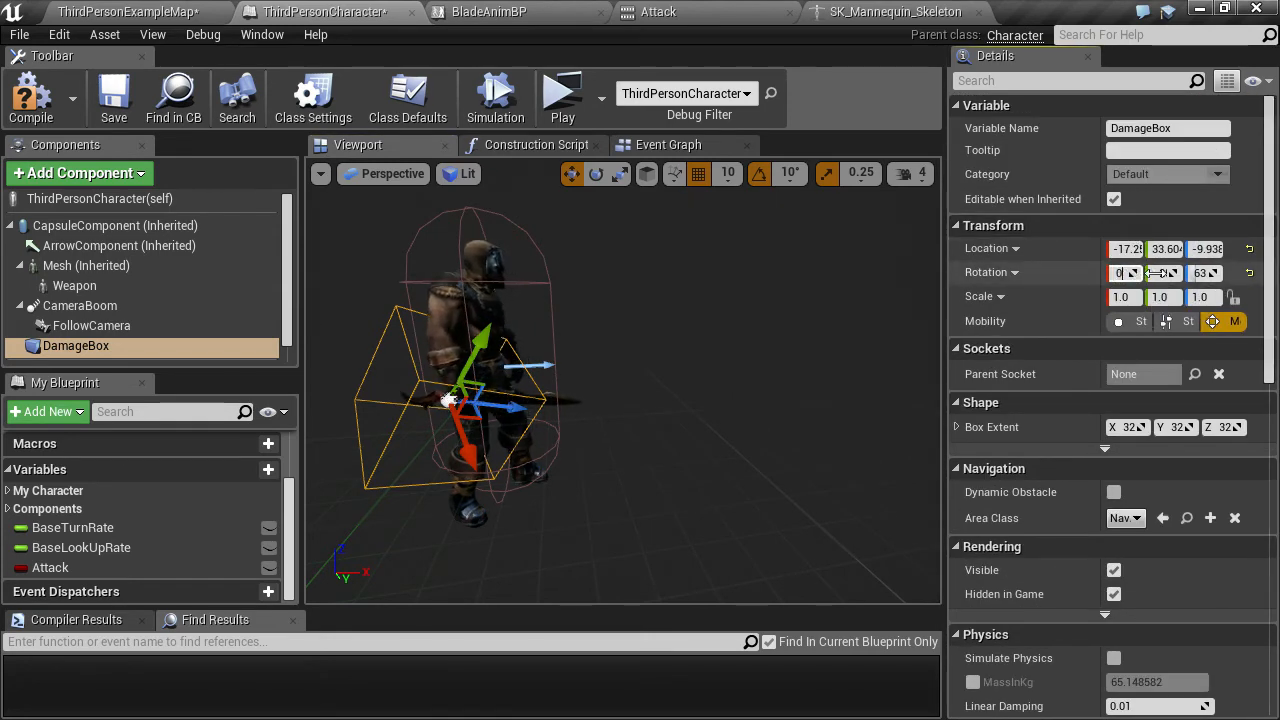
{"action": "left_click", "coordinate": [1158, 273]}
{"action": "type", "text": "0"}
{"action": "left_click", "coordinate": [1200, 273]}
{"action": "type", "text": "0"}
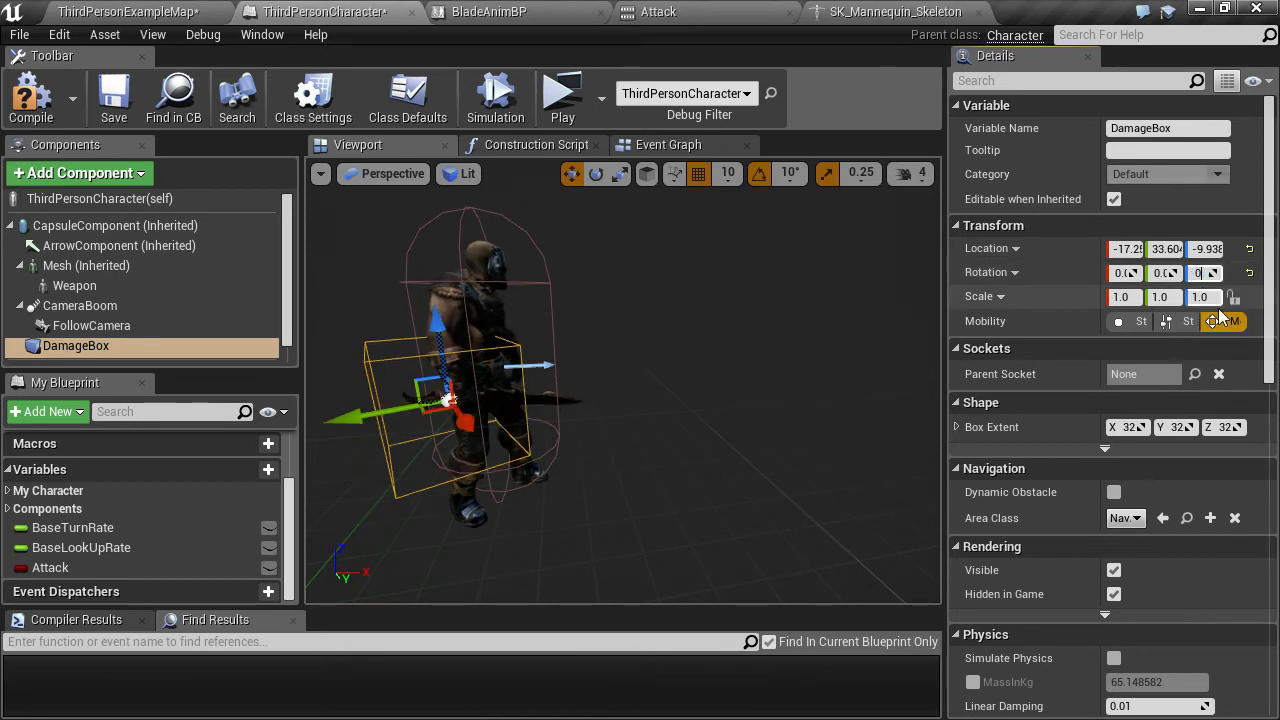
{"action": "key", "text": "Return"}
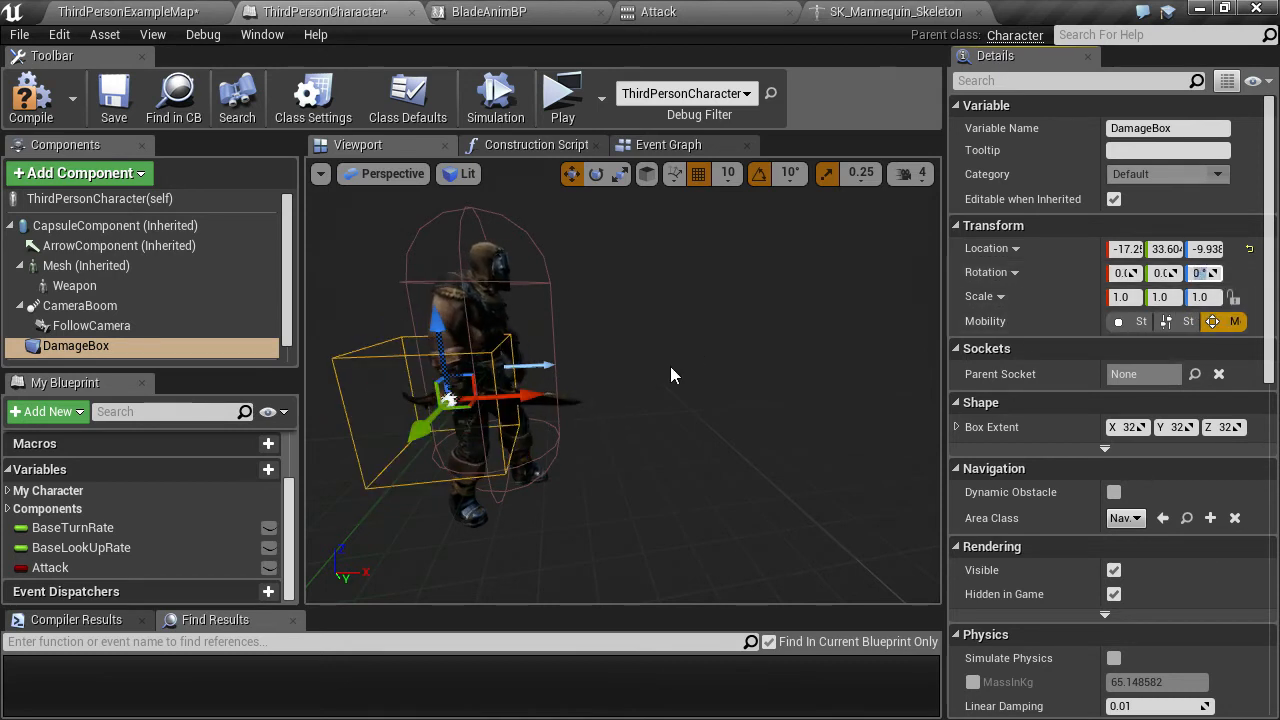
{"action": "left_click_drag", "start_coordinate": [541, 391], "coordinate": [711, 371]}
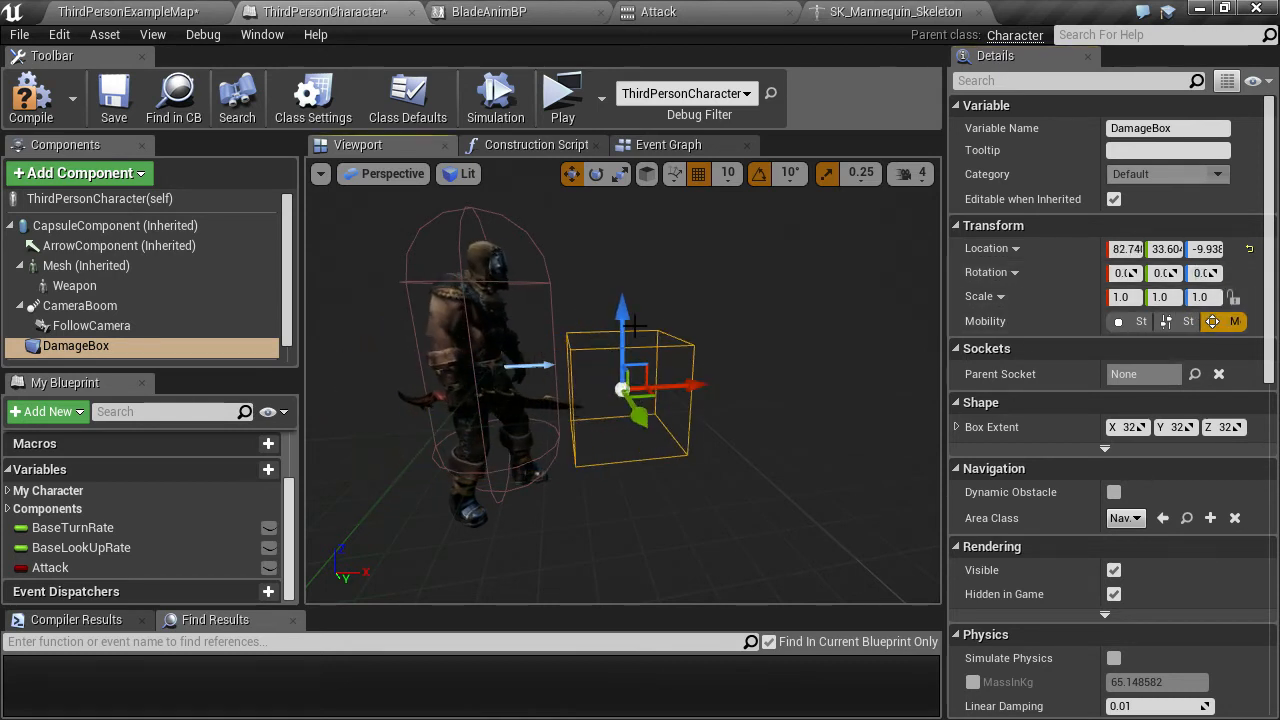
{"action": "left_click_drag", "start_coordinate": [632, 325], "coordinate": [641, 281]}
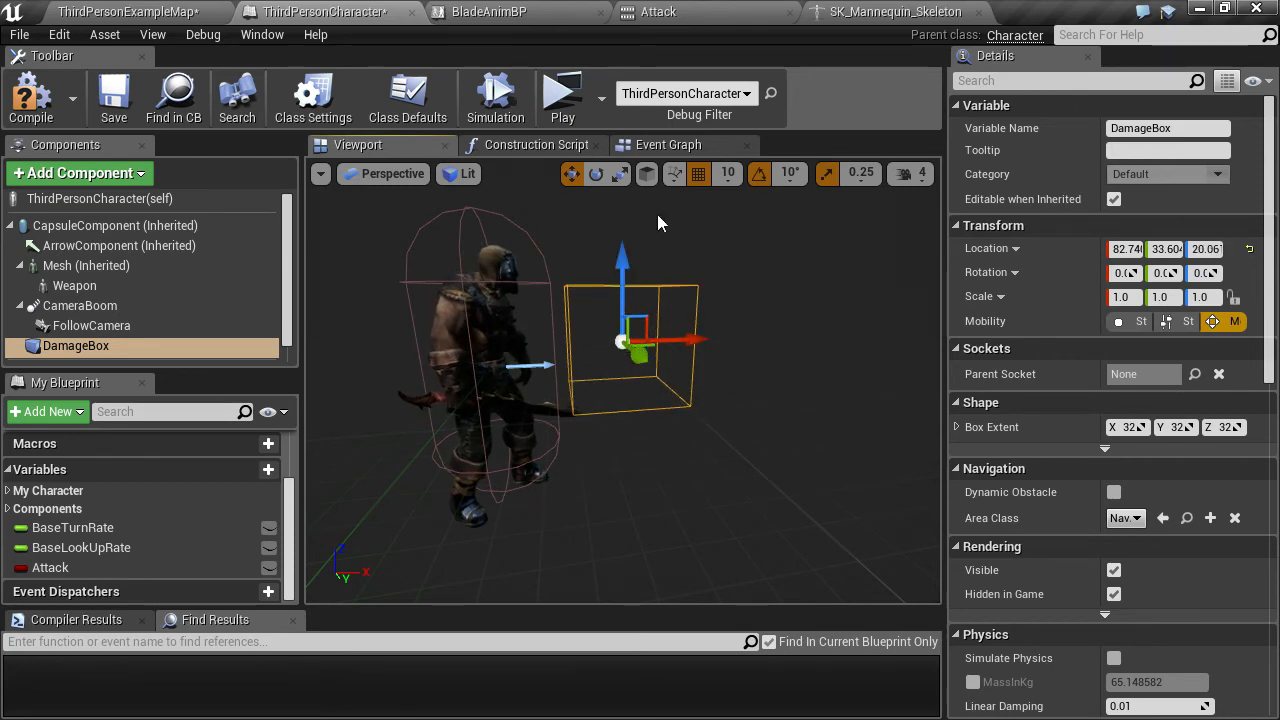
Add a custom event named DamageEvent in an empty area of ThirdPersonCharacter's Event Graph
{"action": "left_click", "coordinate": [665, 144]}
{"action": "scroll", "coordinate": [632, 317], "scroll_direction": "down", "scroll_amount": 5}
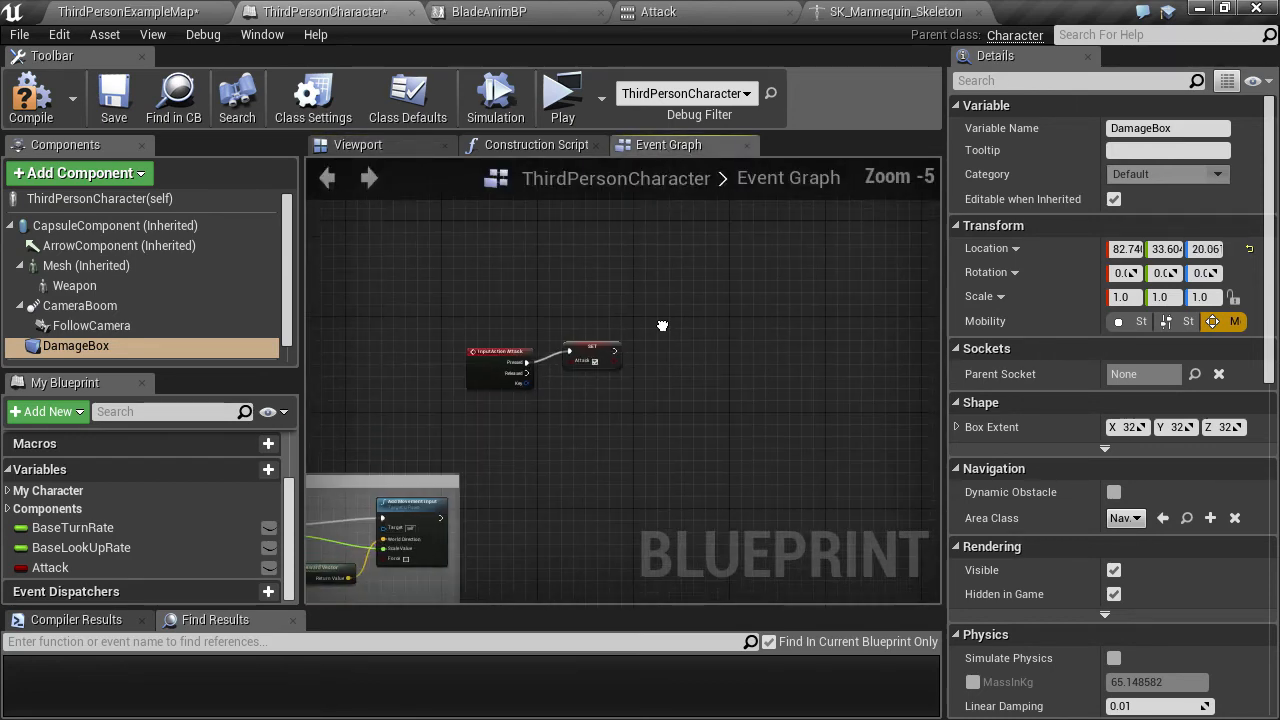
{"action": "right_click_drag", "start_coordinate": [497, 343], "coordinate": [500, 310]}
{"action": "right_click", "coordinate": [495, 309]}
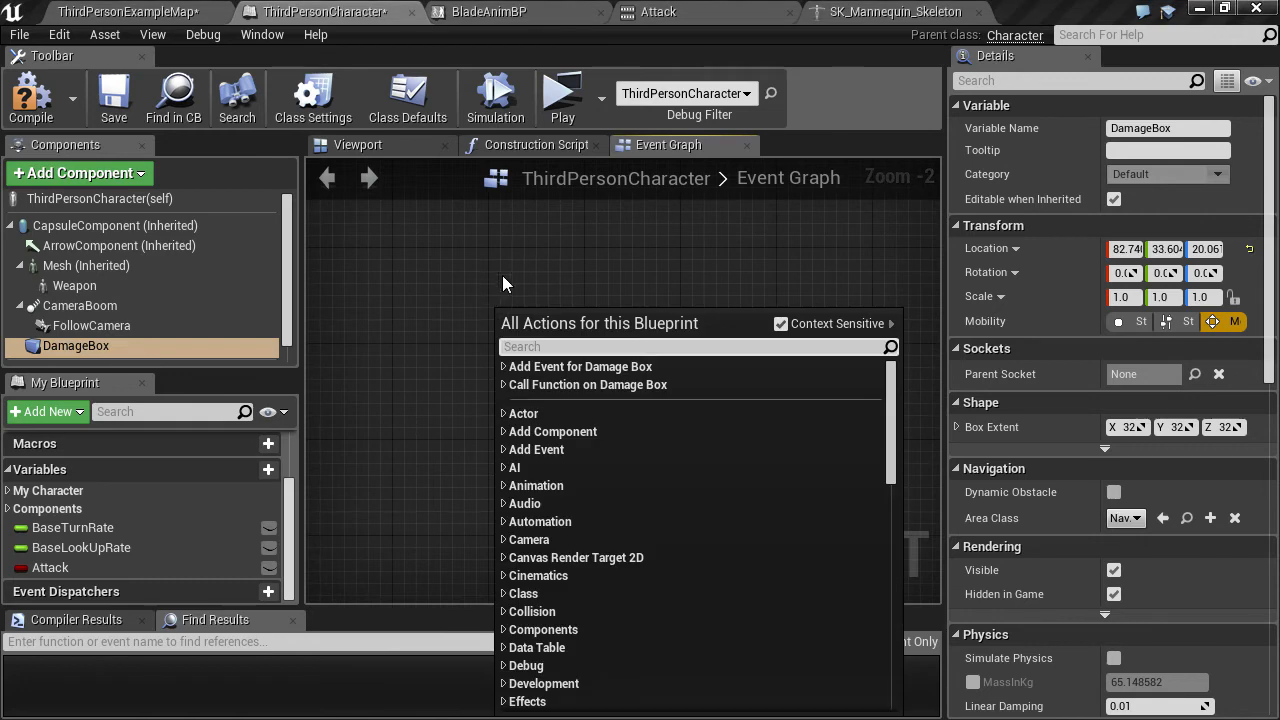
{"action": "type", "text": "custom event"}
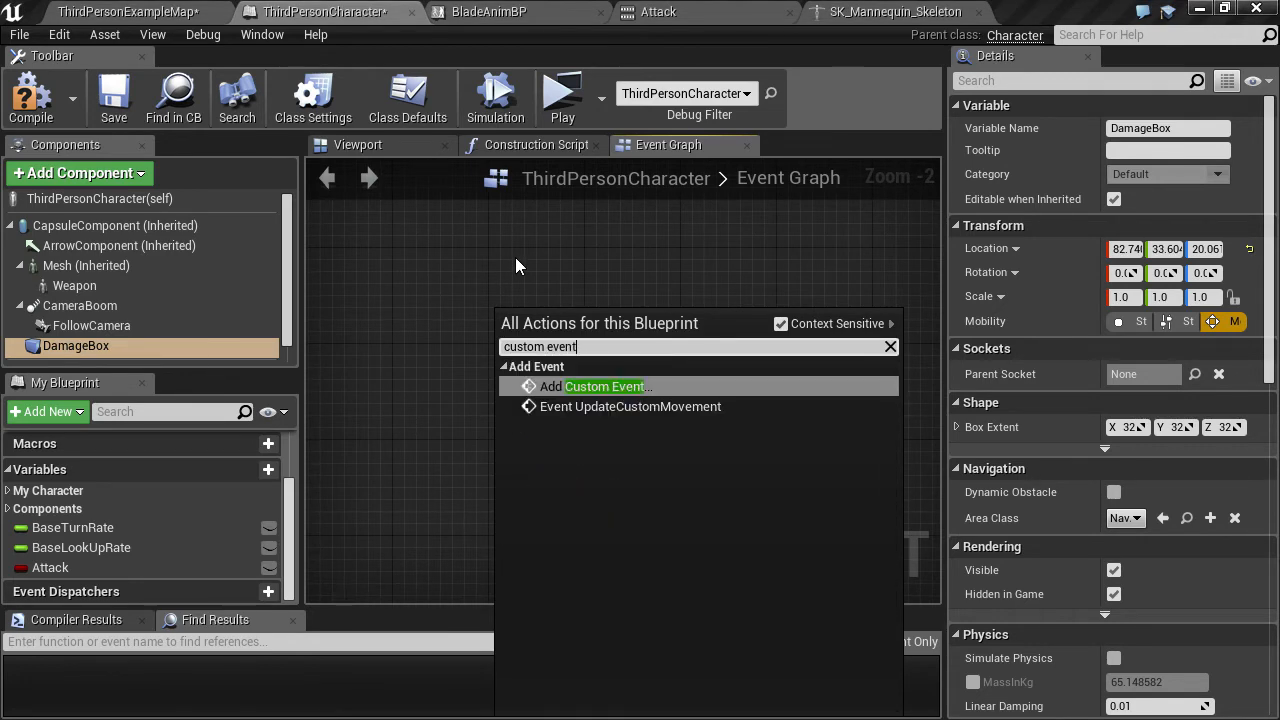
{"action": "key", "text": "Return"}
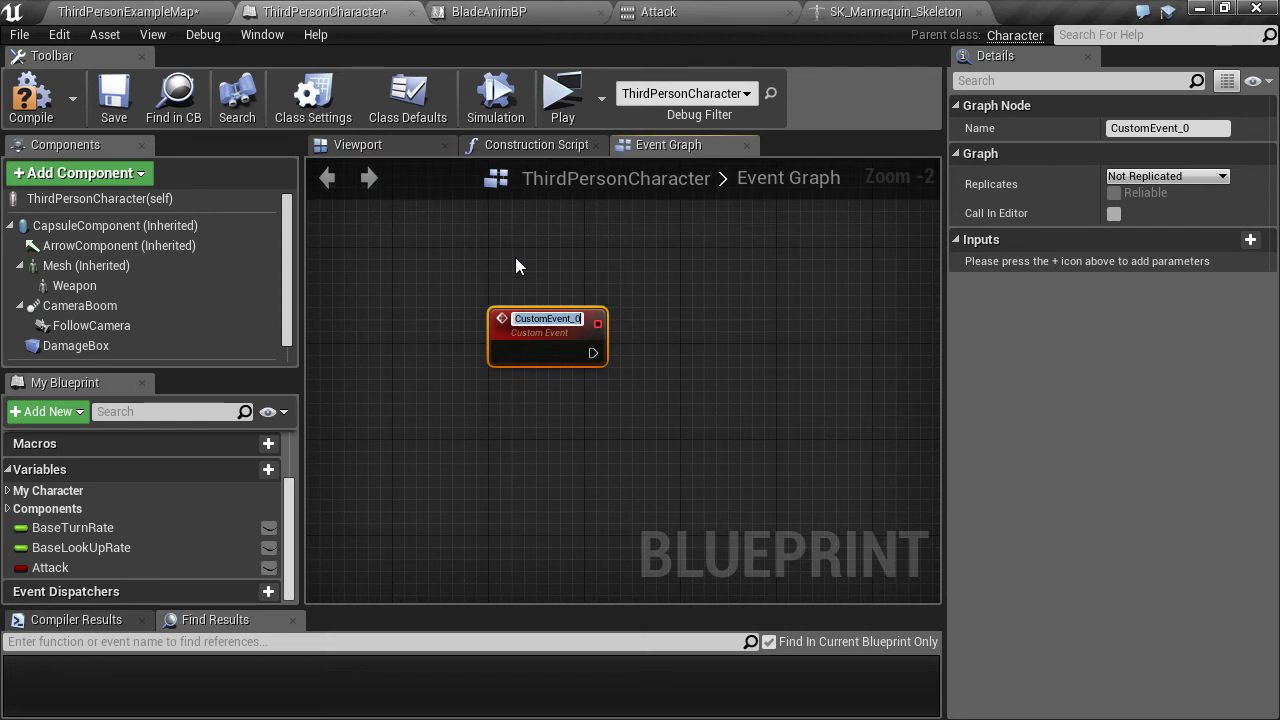
{"action": "type", "text": "Dam"}
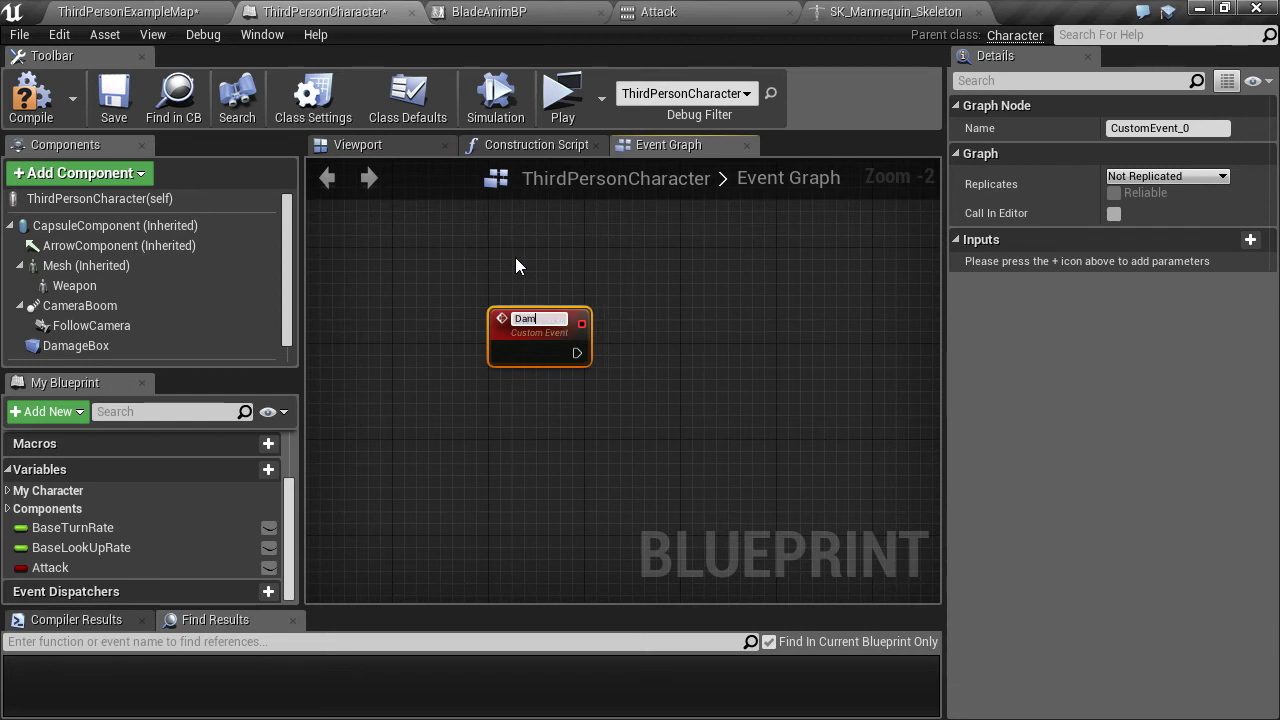
{"action": "type", "text": "ageEvent"}
{"action": "key", "text": "Return"}
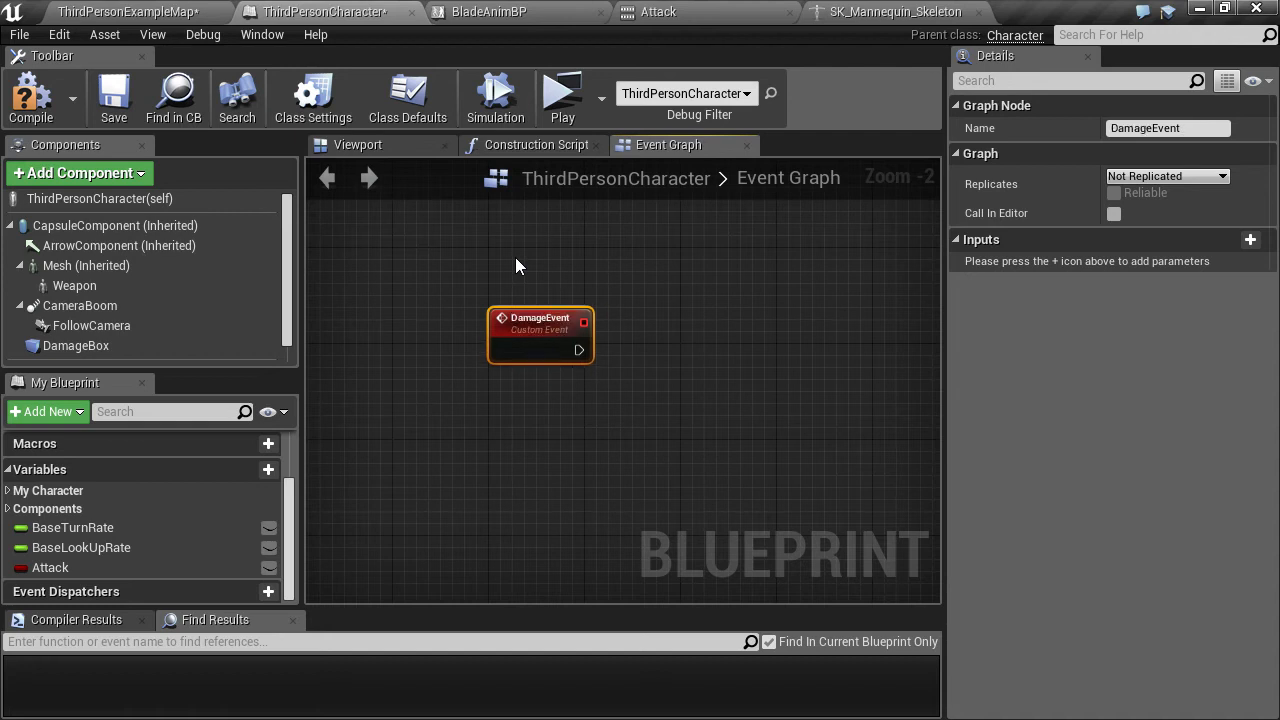
Place a reference to the DamageBox component in the Event Graph below the DamageEvent node
{"action": "left_click", "coordinate": [907, 371]}
{"action": "left_click_drag", "start_coordinate": [85, 346], "coordinate": [574, 412]}
{"action": "right_click_drag", "start_coordinate": [617, 418], "coordinate": [514, 458]}
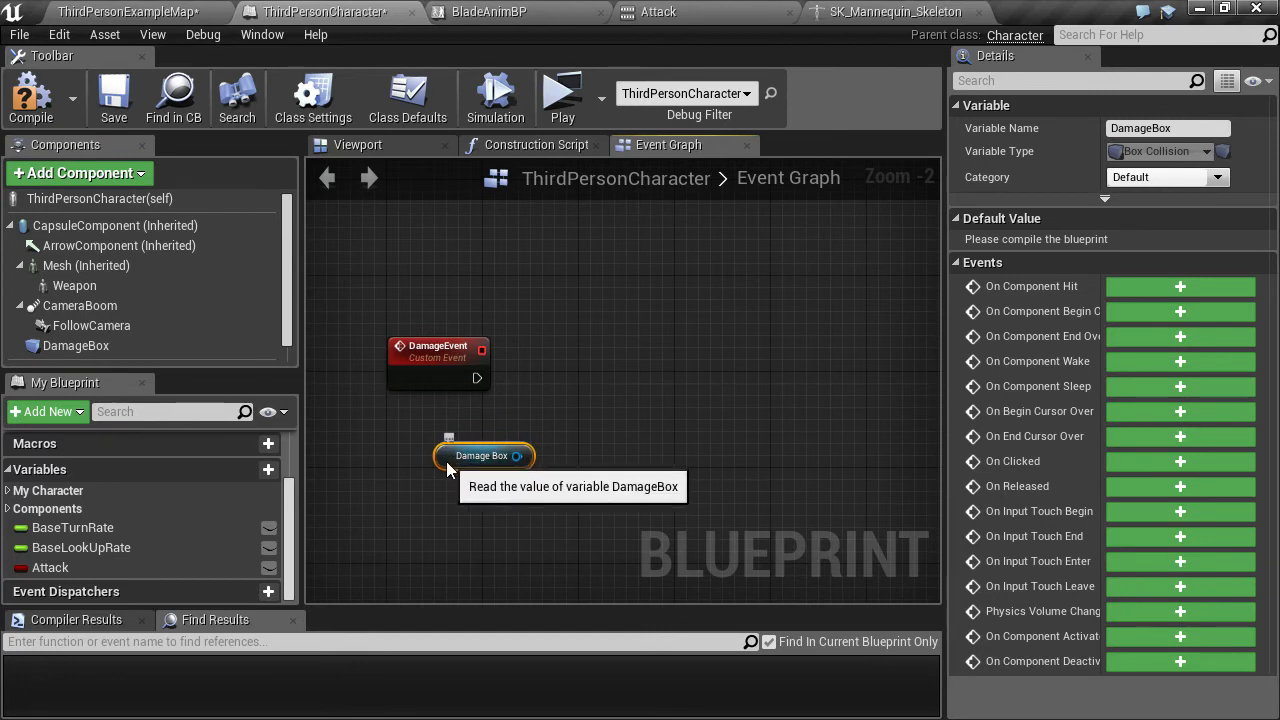
{"action": "left_click_drag", "start_coordinate": [446, 461], "coordinate": [421, 473]}
Add a ForEachLoop node driven by DamageEvent's execution output, and align it with the event
{"action": "right_click_drag", "start_coordinate": [516, 438], "coordinate": [481, 323]}
{"action": "left_click_drag", "start_coordinate": [451, 321], "coordinate": [616, 325]}
{"action": "type", "text": "foreach"}
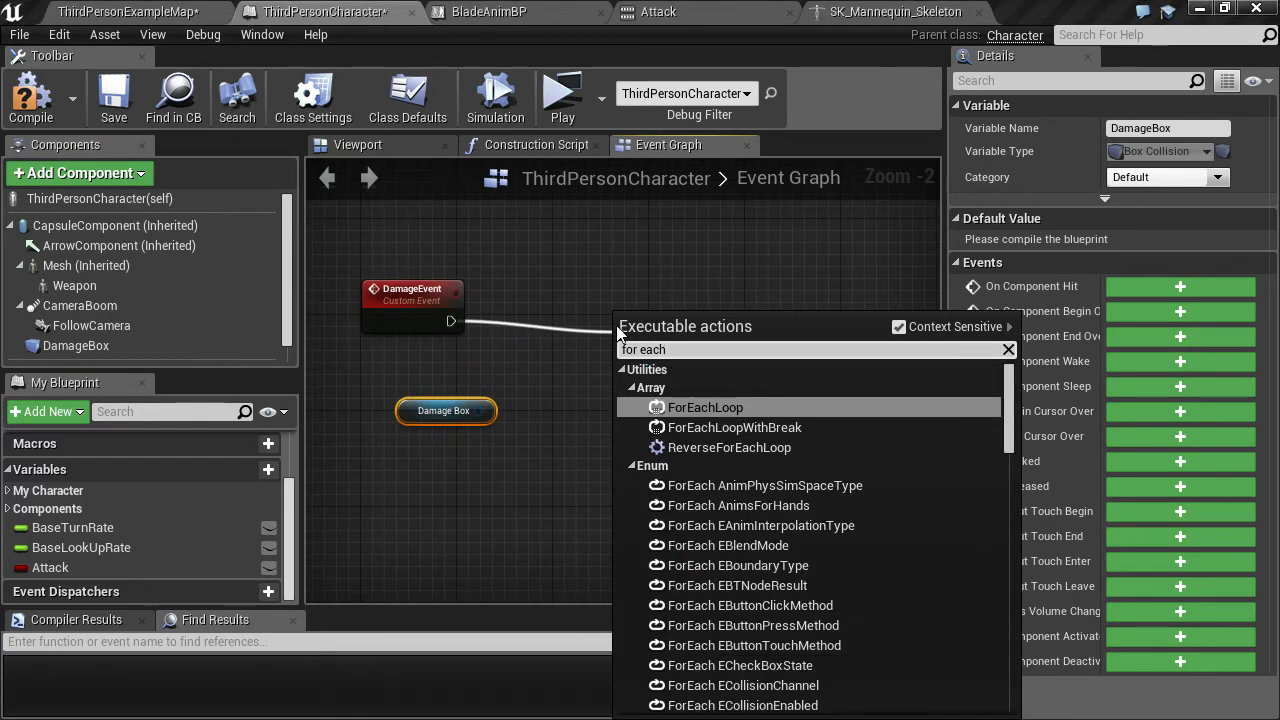
{"action": "key", "text": "Return"}
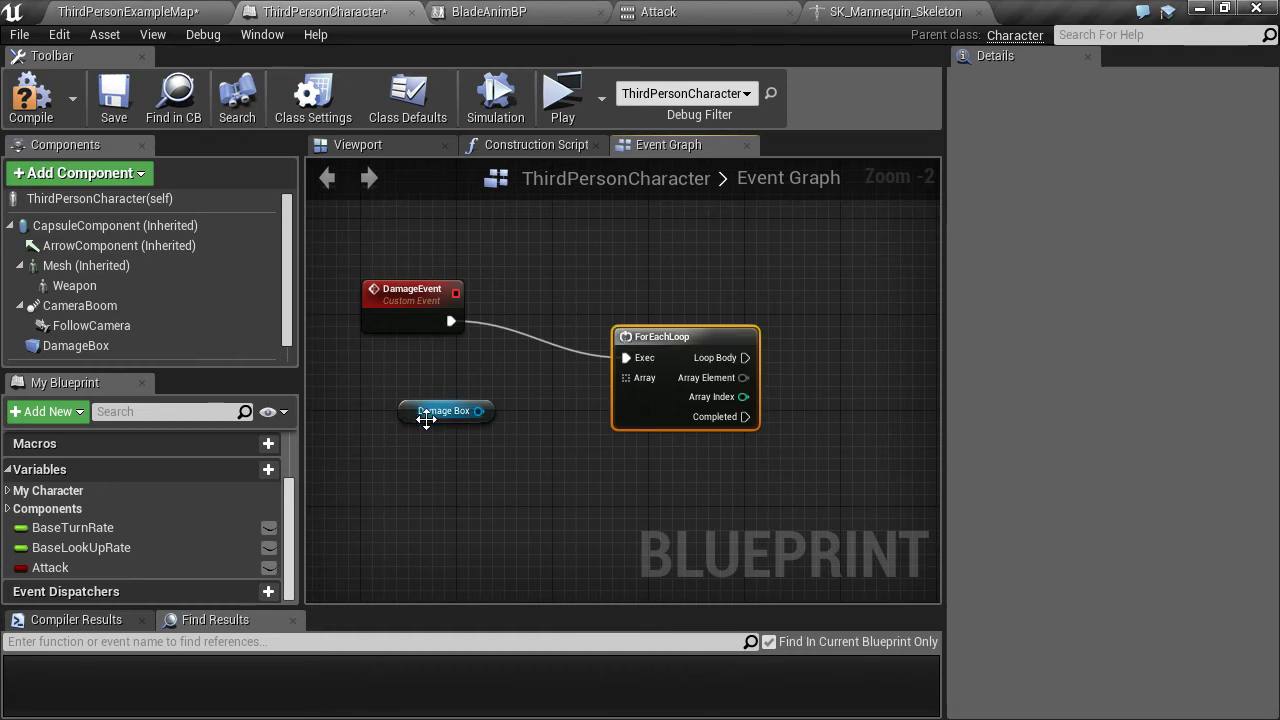
{"action": "left_click_drag", "start_coordinate": [672, 348], "coordinate": [672, 324]}
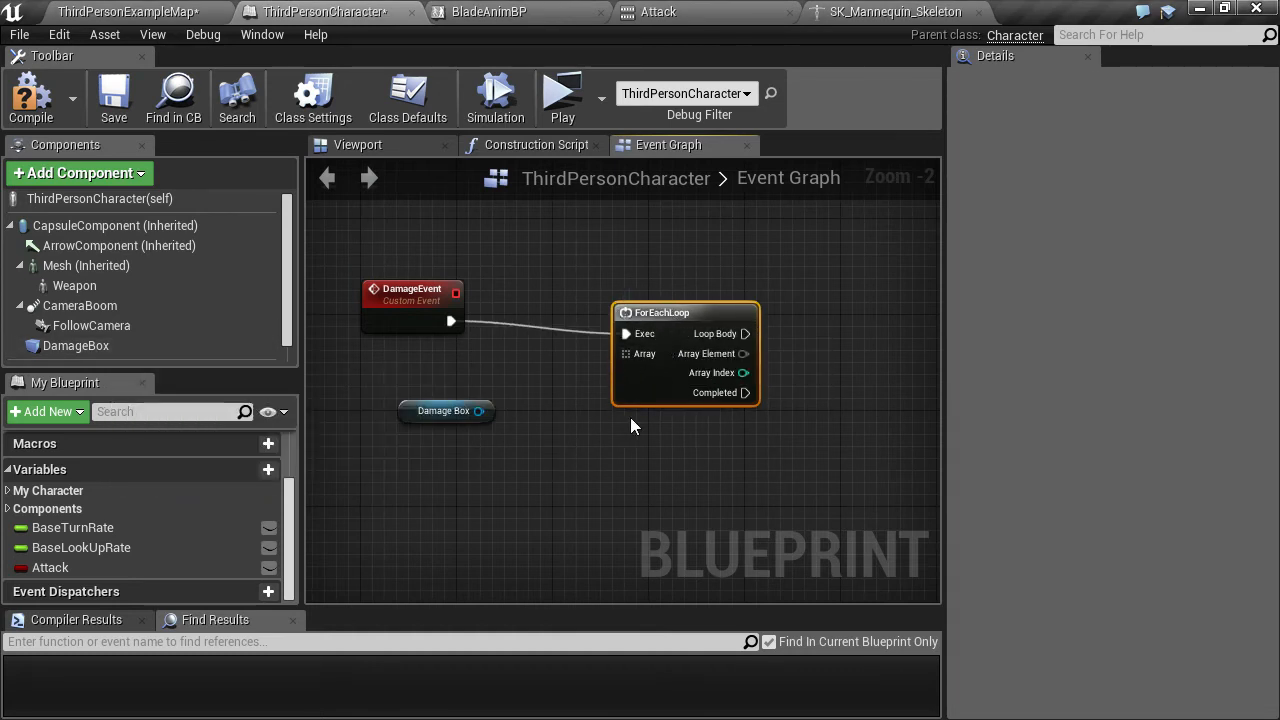
{"action": "left_click_drag", "start_coordinate": [411, 419], "coordinate": [363, 455]}
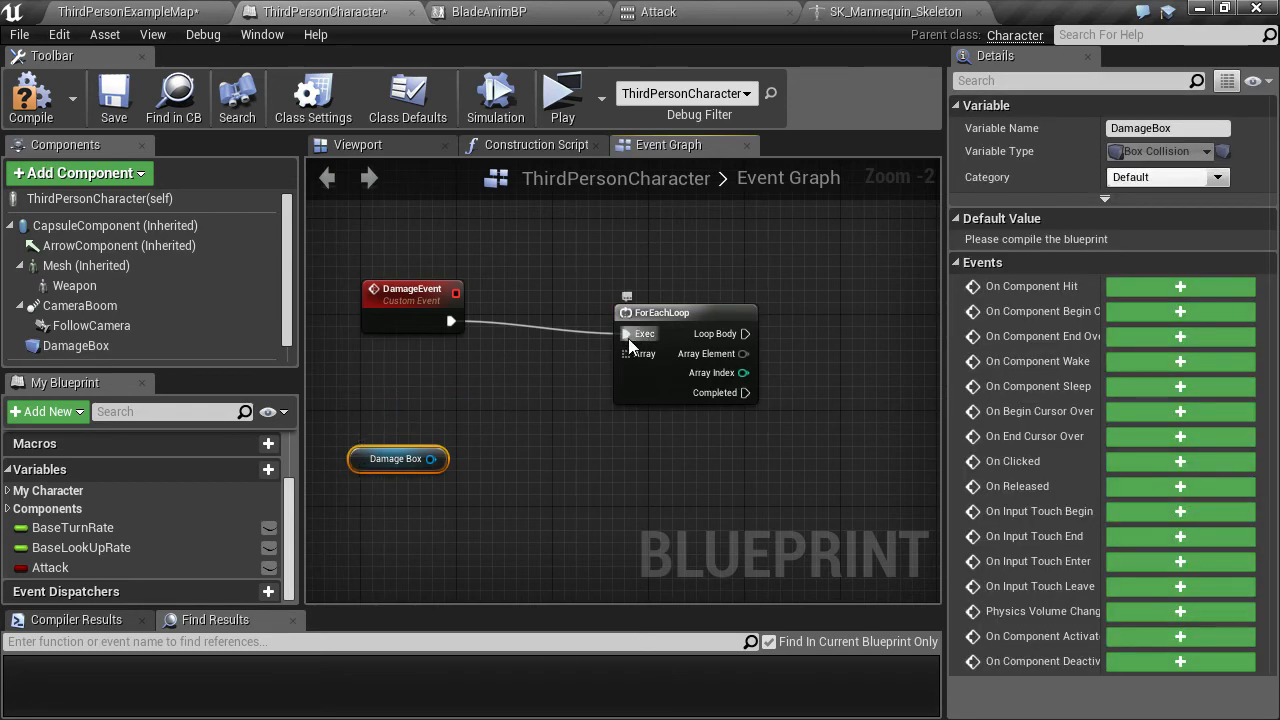
Feed the ForEachLoop's Array from a Get Overlapping Actors (DamageBox) node, and delete the unconnected Damage Box reference
{"action": "left_click_drag", "start_coordinate": [632, 357], "coordinate": [514, 369]}
{"action": "type", "text": "get "}
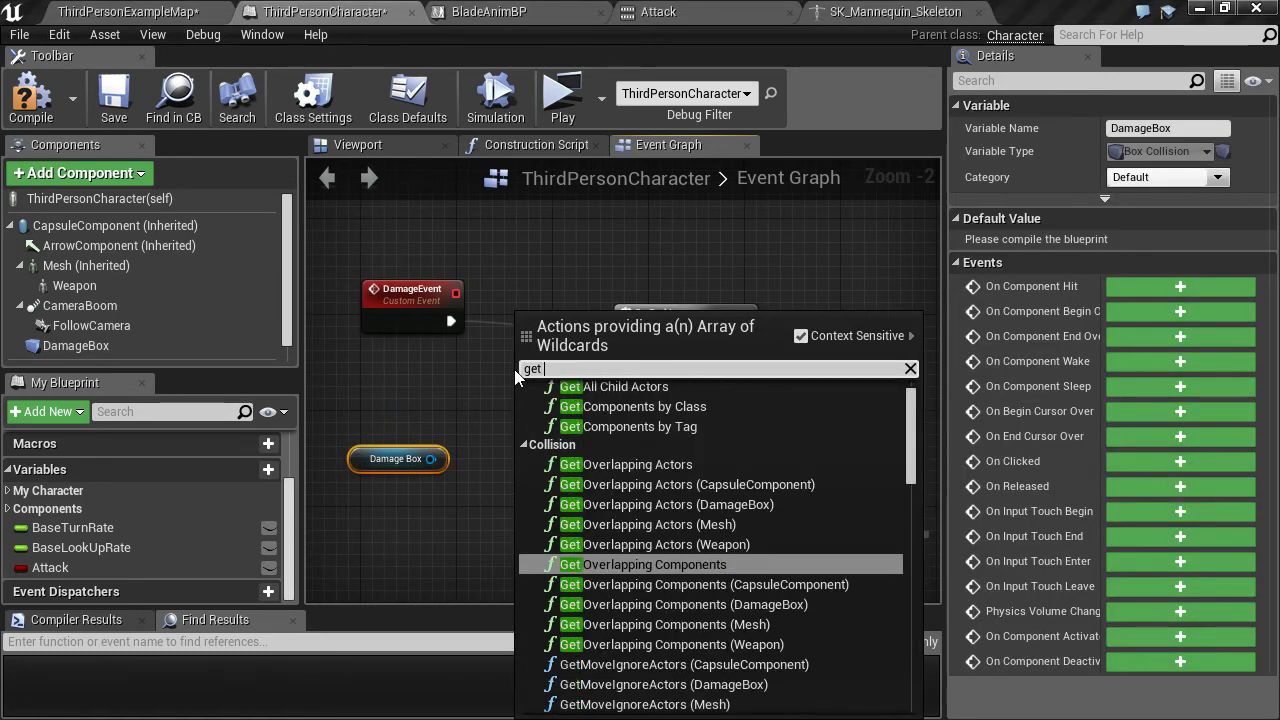
{"action": "type", "text": "overl"}
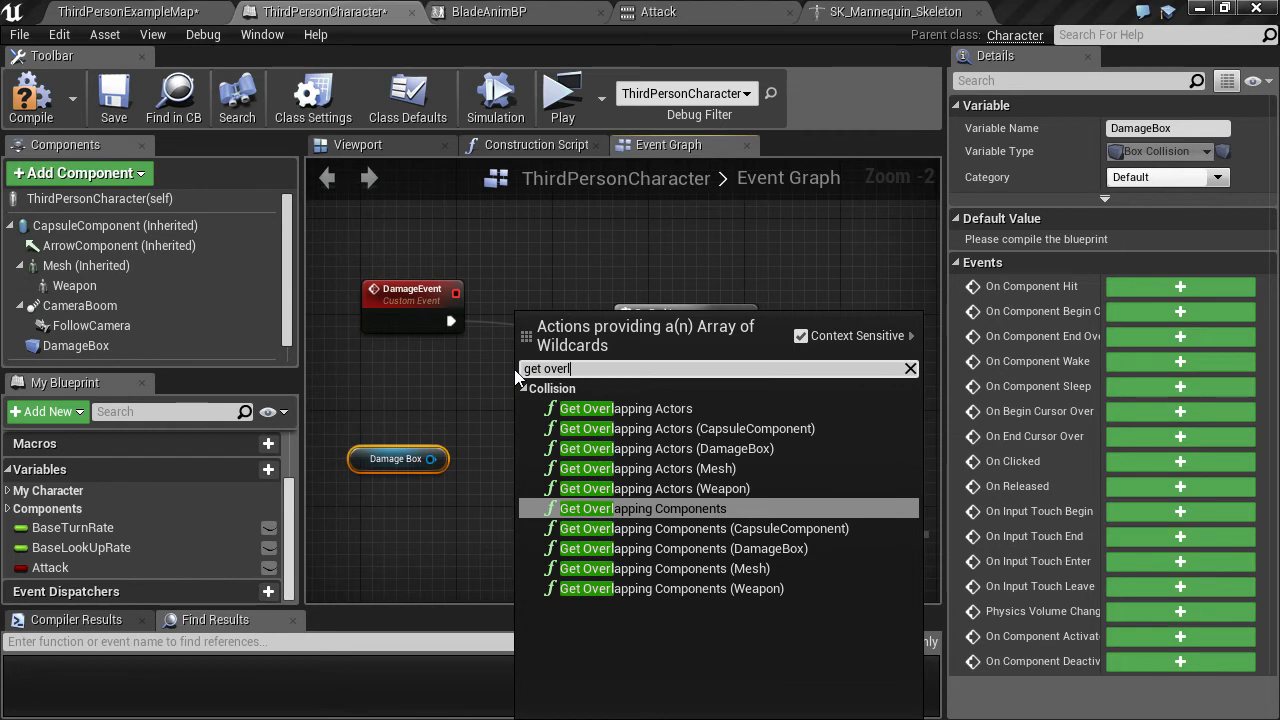
{"action": "key", "text": "Up"}
{"action": "key", "text": "Up"}
{"action": "key", "text": "Up"}
{"action": "key", "text": "Return"}
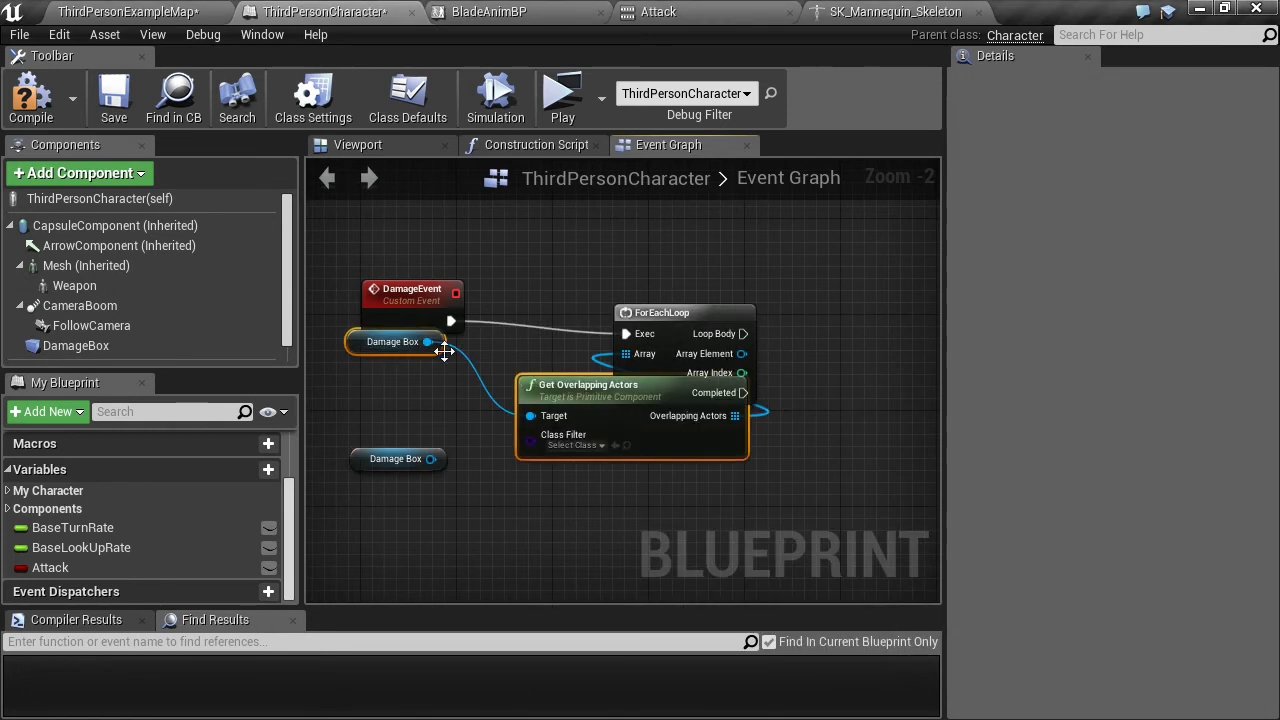
{"action": "left_click_drag", "start_coordinate": [332, 421], "coordinate": [420, 503]}
{"action": "key", "text": "Delete"}
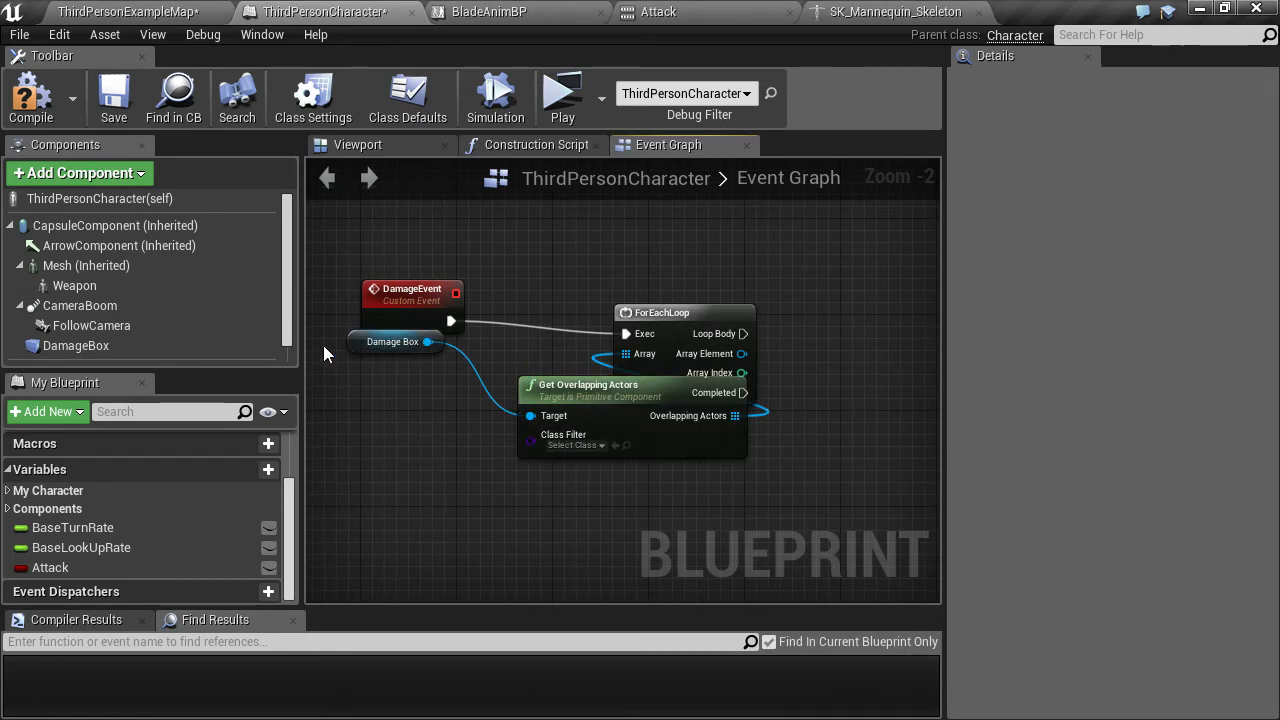
Arrange the Damage Box and Get Overlapping Actors nodes in a row below DamageEvent, ahead of the ForEachLoop
{"action": "left_click_drag", "start_coordinate": [362, 345], "coordinate": [341, 390]}
{"action": "left_click_drag", "start_coordinate": [563, 383], "coordinate": [445, 383]}
{"action": "right_click_drag", "start_coordinate": [445, 383], "coordinate": [556, 342]}
{"action": "left_click_drag", "start_coordinate": [467, 348], "coordinate": [403, 344]}
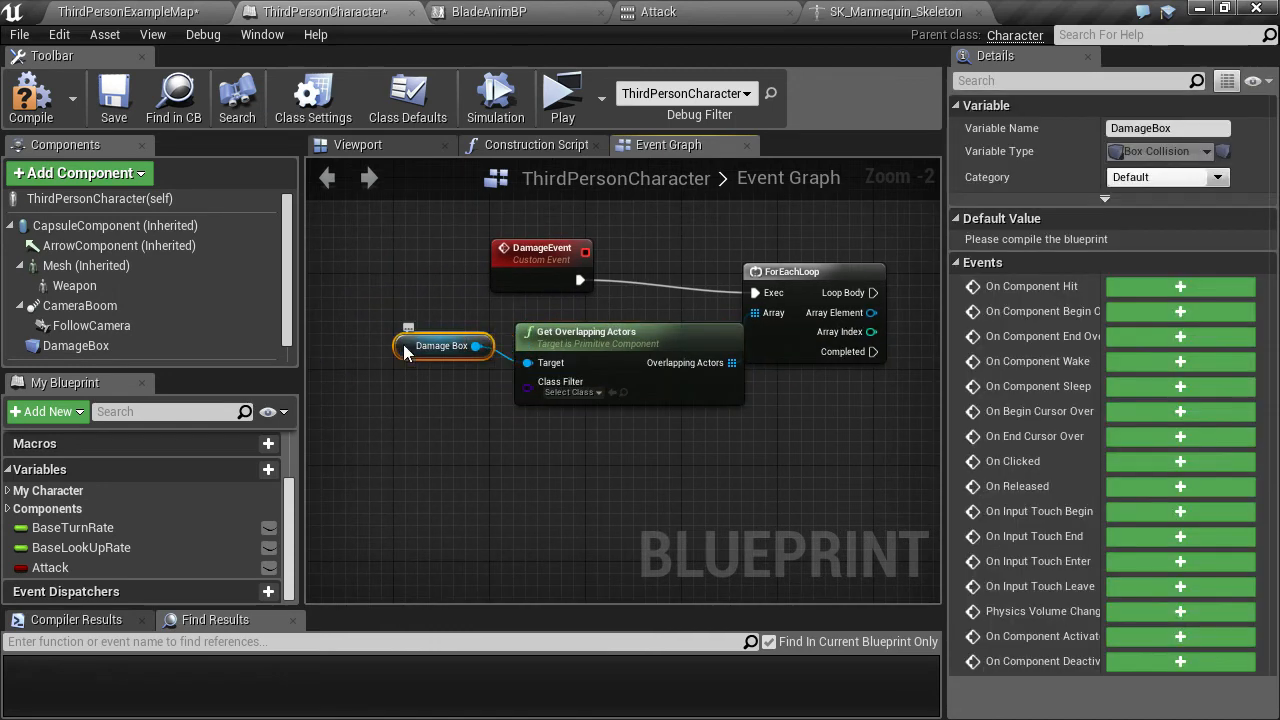
{"action": "left_click_drag", "start_coordinate": [575, 331], "coordinate": [563, 320]}
{"action": "left_click", "coordinate": [545, 256]}
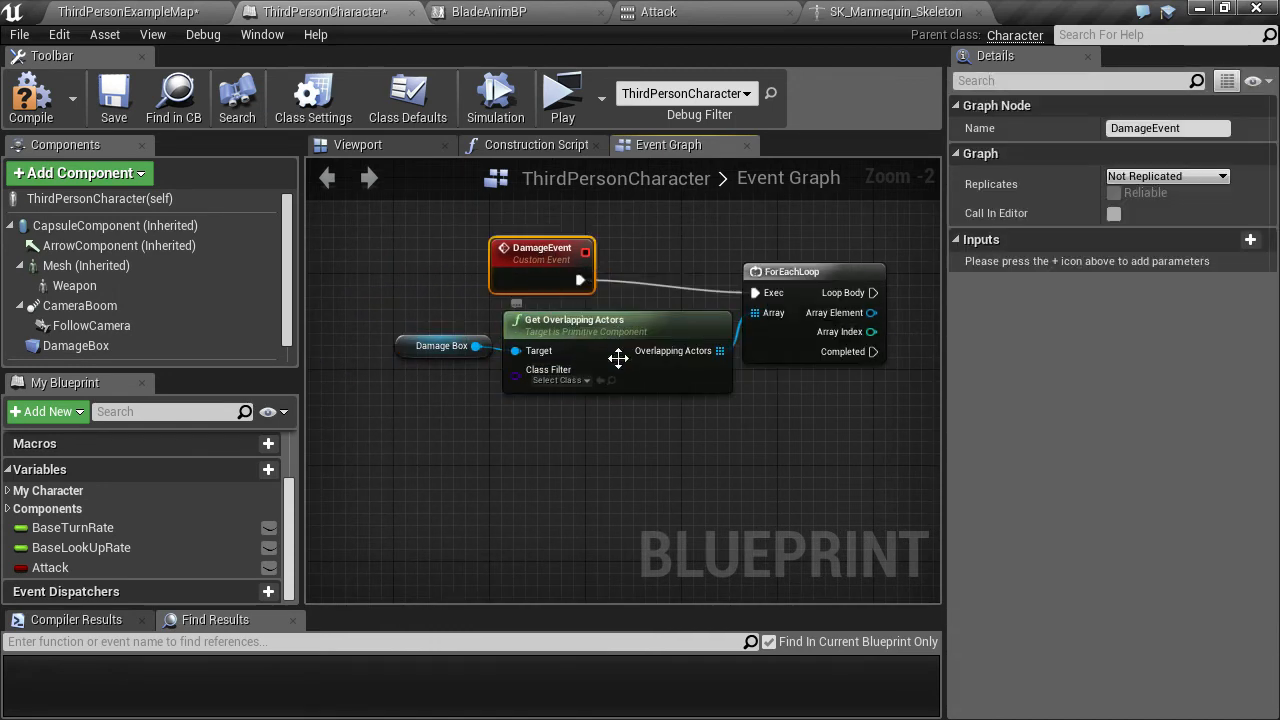
{"action": "left_click", "coordinate": [458, 347]}
{"action": "left_click", "coordinate": [503, 426]}
Set the Class Filter of Get Overlapping Actors to Pawn and move the ForEachLoop node clear of it
{"action": "scroll", "coordinate": [505, 418], "scroll_direction": "up", "scroll_amount": 2}
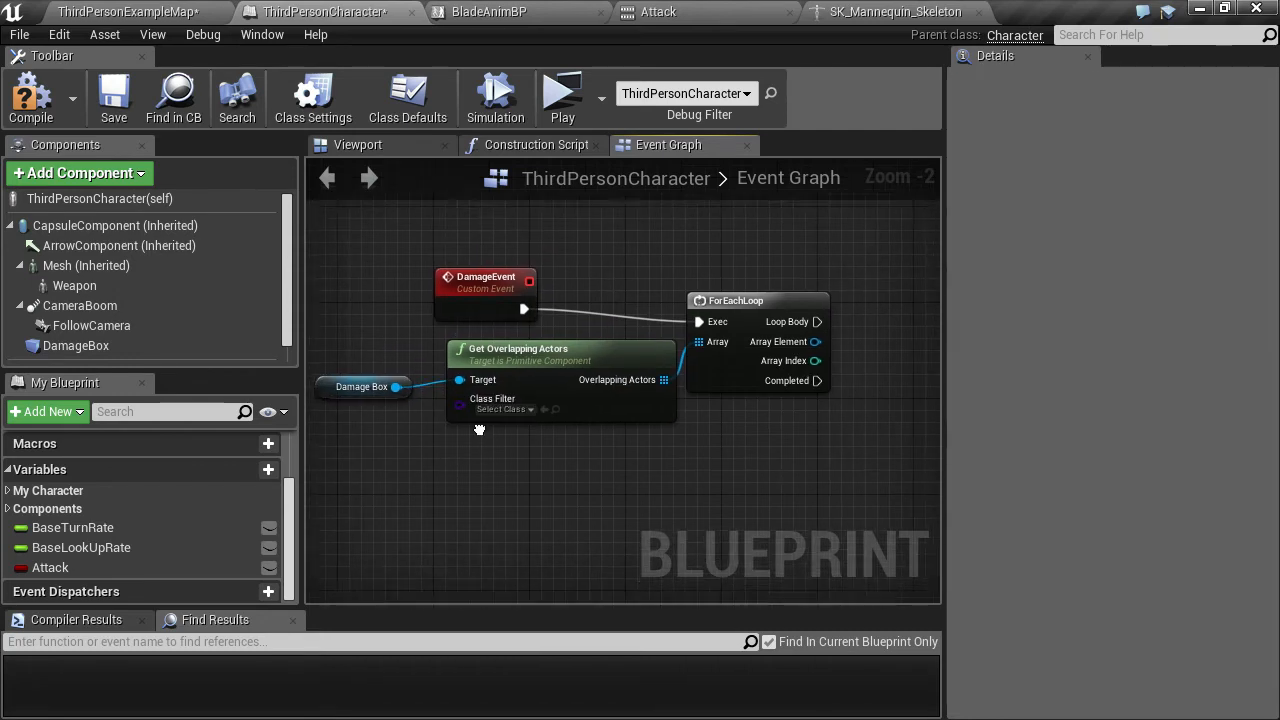
{"action": "left_click", "coordinate": [508, 405]}
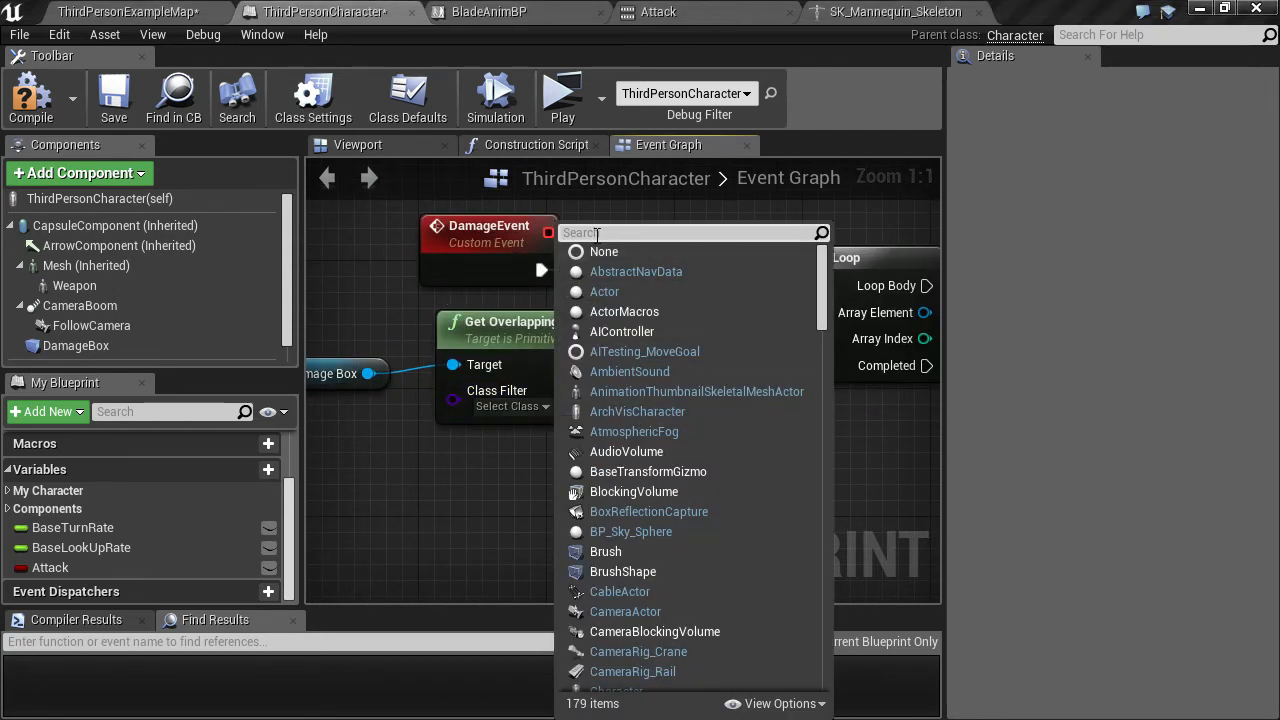
{"action": "type", "text": "pawn"}
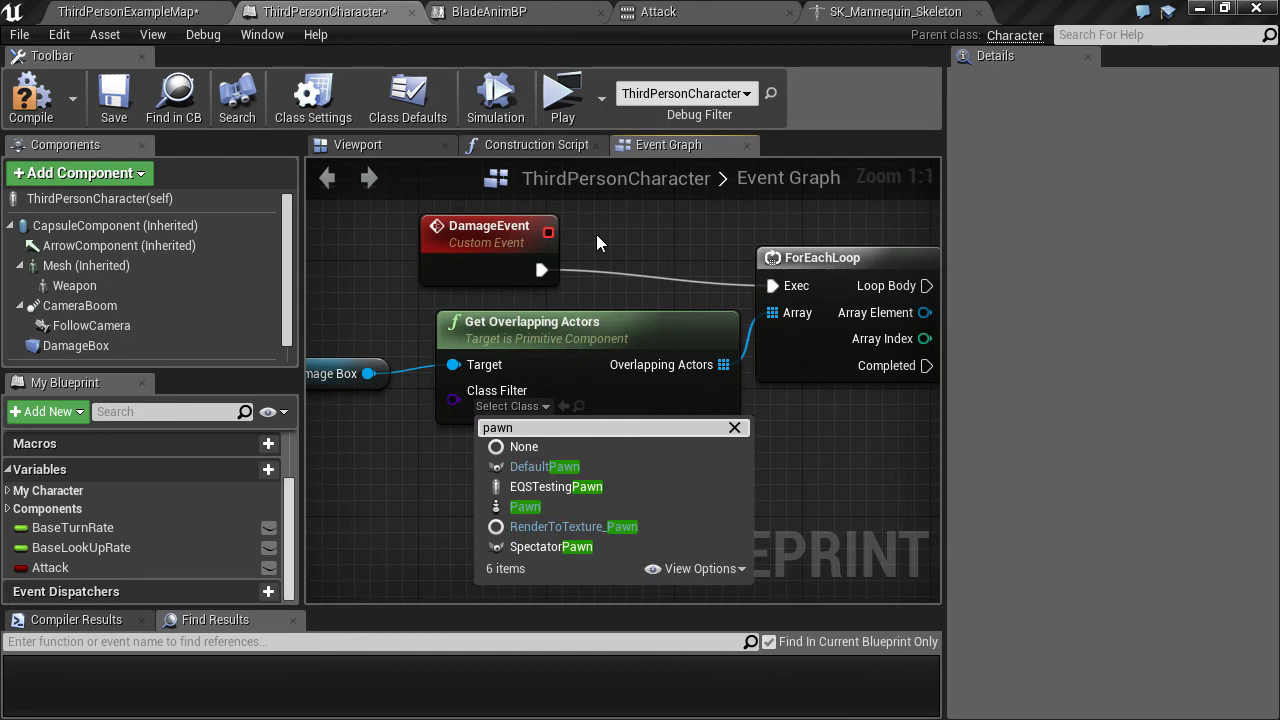
{"action": "left_click", "coordinate": [598, 507]}
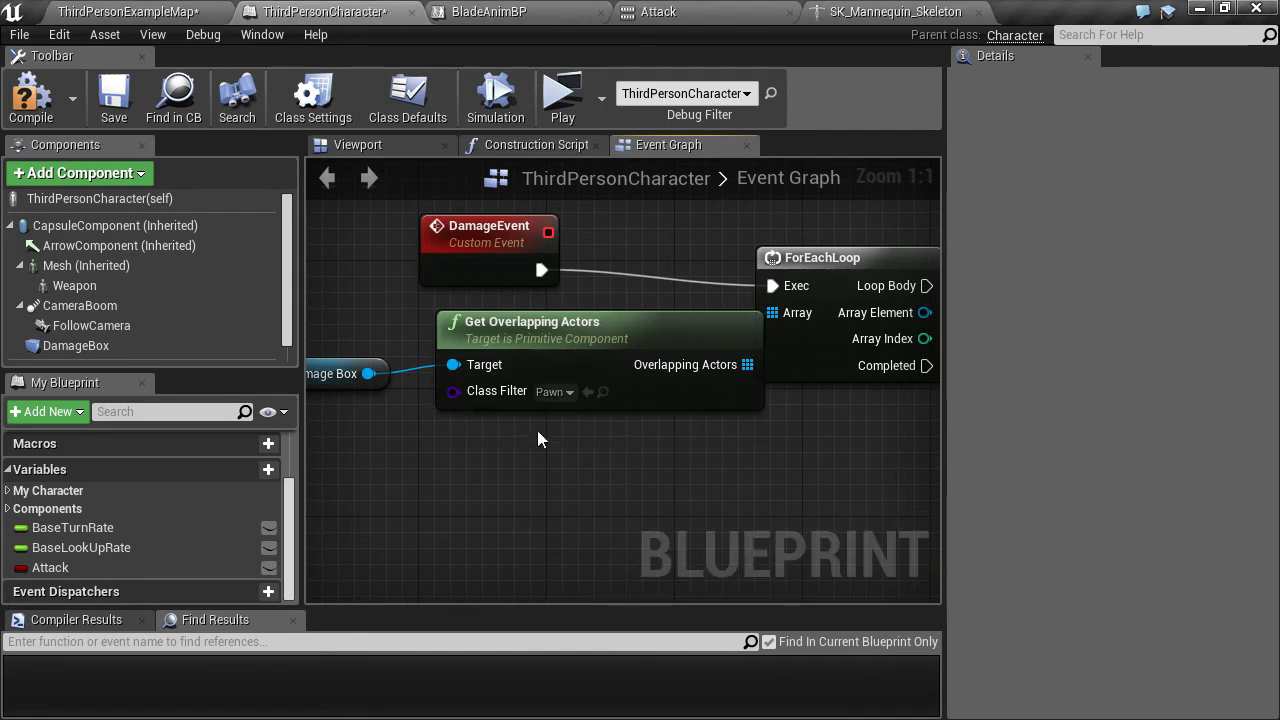
{"action": "right_click_drag", "start_coordinate": [388, 399], "coordinate": [460, 433]}
{"action": "left_click", "coordinate": [420, 407]}
{"action": "right_click_drag", "start_coordinate": [817, 431], "coordinate": [646, 434]}
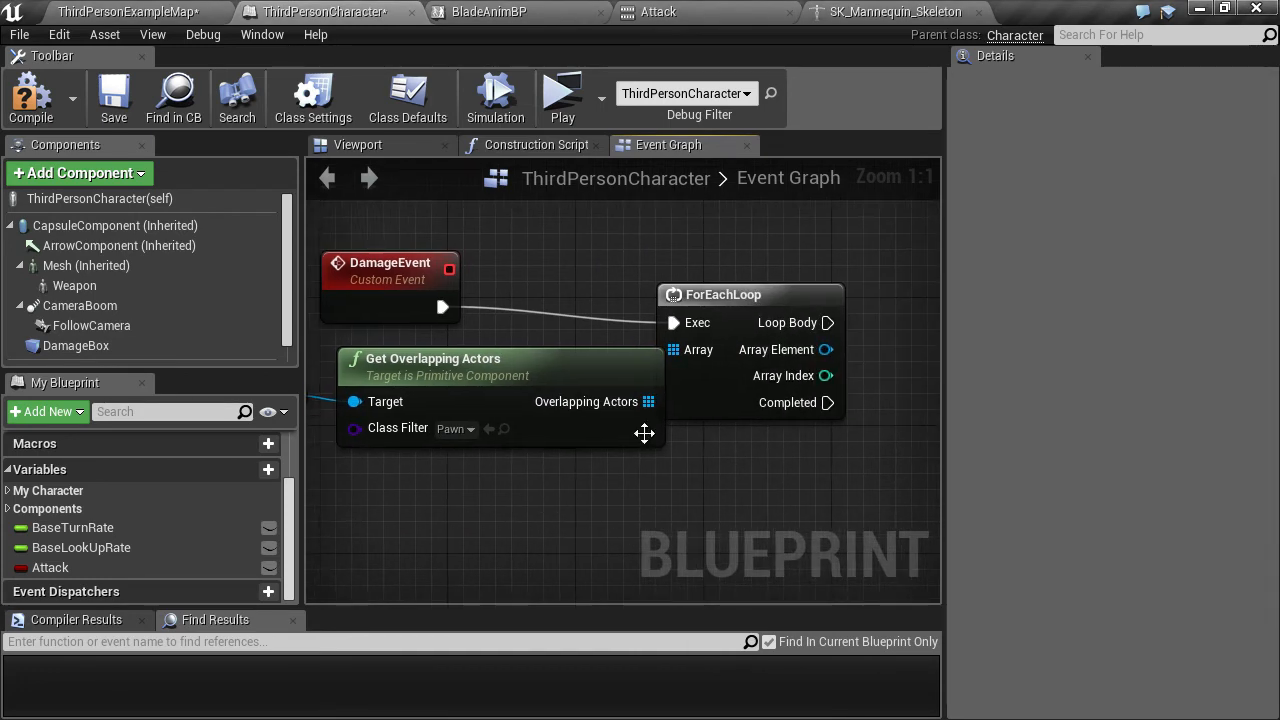
{"action": "left_click_drag", "start_coordinate": [746, 302], "coordinate": [791, 302]}
Add an Apply Damage node that takes the ForEachLoop's Array Element as its Damaged Actor
{"action": "right_click_drag", "start_coordinate": [767, 504], "coordinate": [691, 438]}
{"action": "scroll", "coordinate": [600, 497], "scroll_direction": "down", "scroll_amount": 2}
{"action": "right_click_drag", "start_coordinate": [753, 334], "coordinate": [617, 354]}
{"action": "left_click_drag", "start_coordinate": [617, 365], "coordinate": [700, 370]}
{"action": "type", "text": "apply d"}
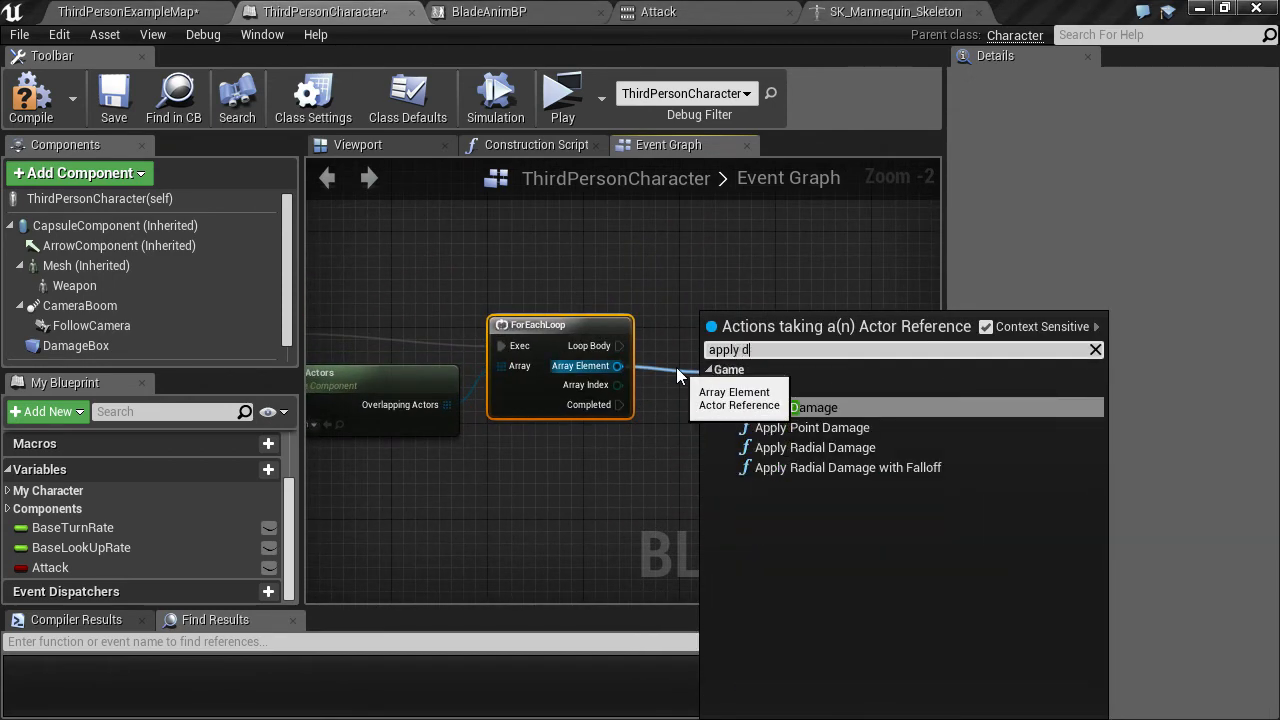
{"action": "key", "text": "Return"}
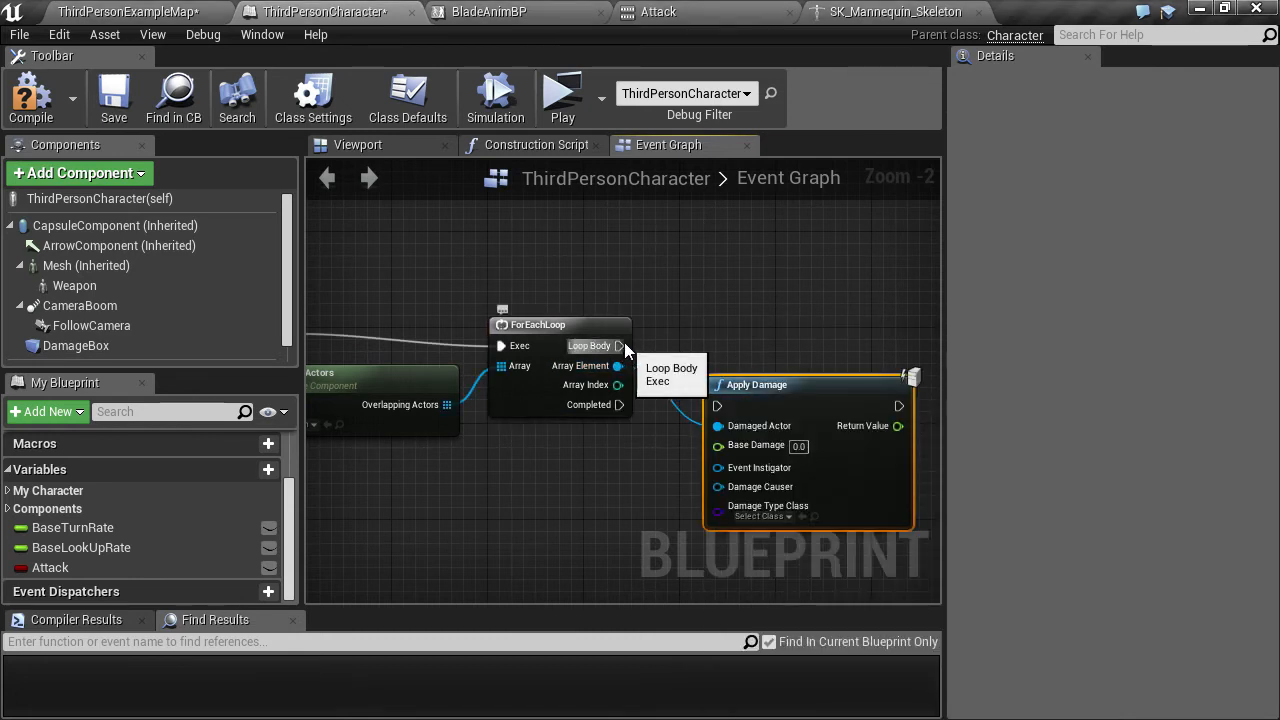
Connect the ForEachLoop's Loop Body to Apply Damage, align the node with the loop, and set Base Damage to 5
{"action": "left_click_drag", "start_coordinate": [619, 345], "coordinate": [728, 341]}
{"action": "left_click", "coordinate": [787, 288]}
{"action": "left_click", "coordinate": [786, 323]}
{"action": "scroll", "coordinate": [813, 281], "scroll_direction": "up", "scroll_amount": 2}
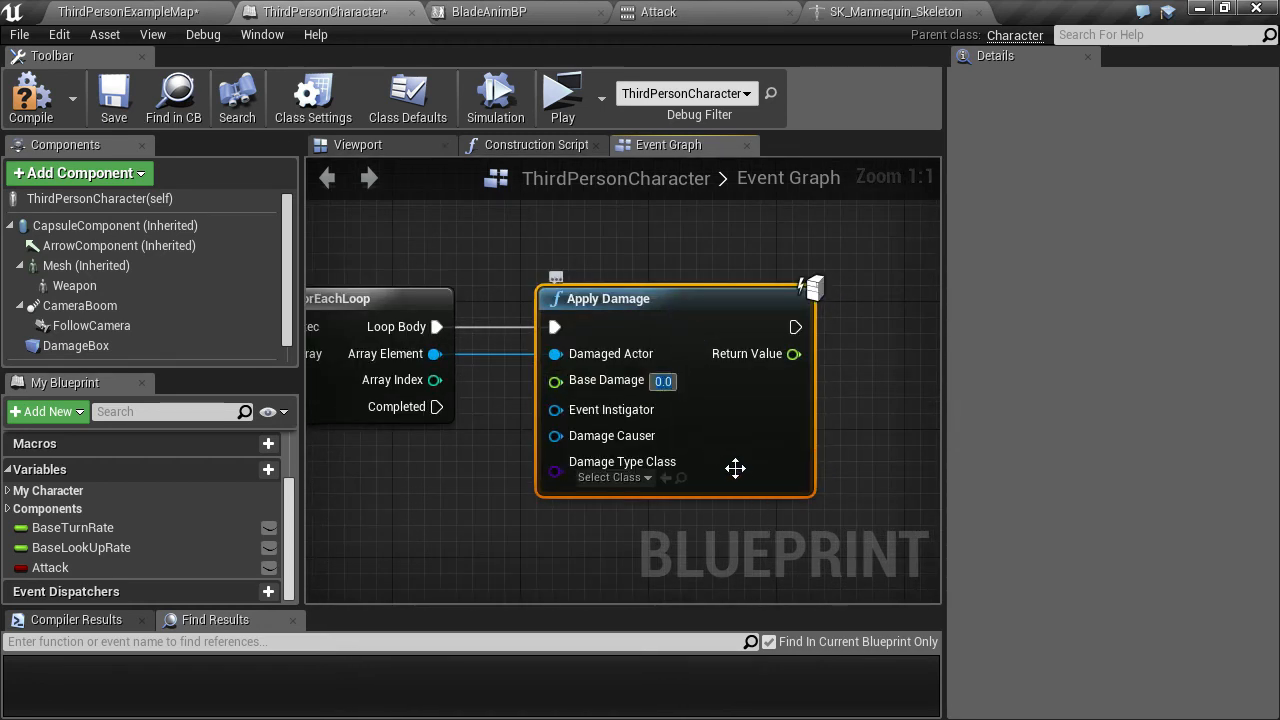
{"action": "right_click_drag", "start_coordinate": [404, 426], "coordinate": [498, 410]}
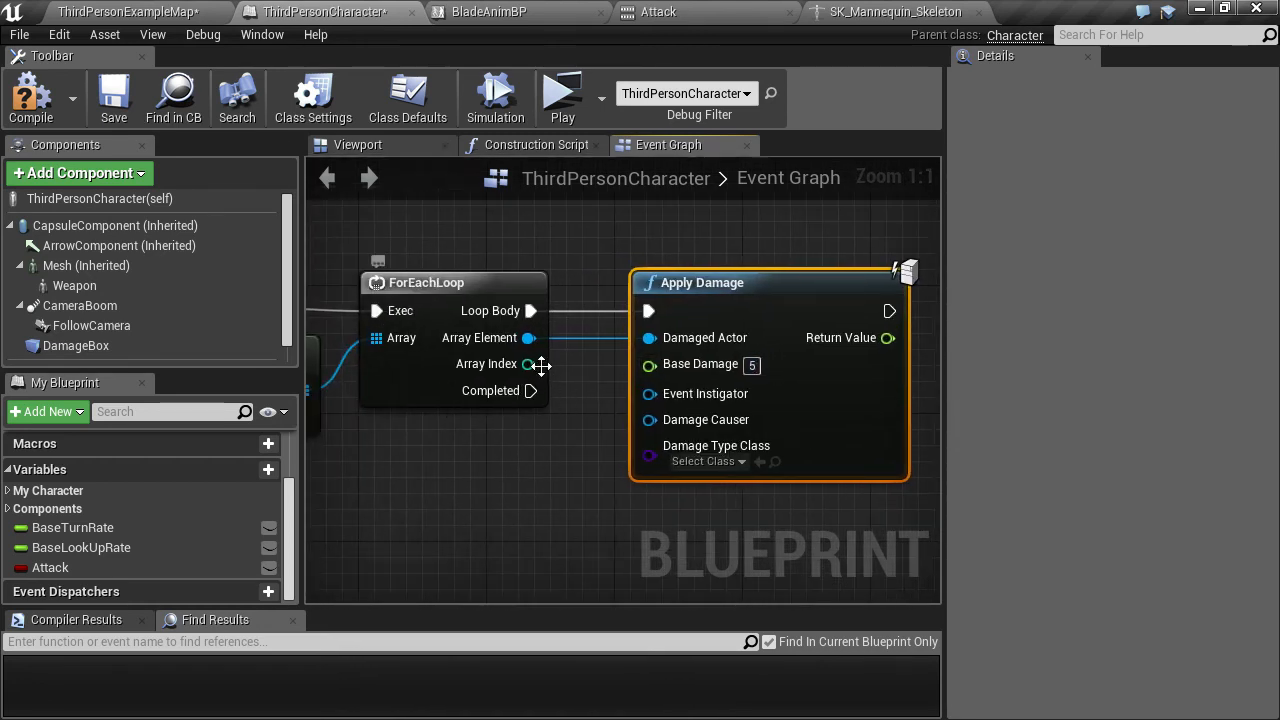
Move the Attack SET node closer to the InputAction Attack event
{"action": "right_click_drag", "start_coordinate": [570, 457], "coordinate": [739, 446]}
{"action": "scroll", "coordinate": [739, 446], "scroll_direction": "down", "scroll_amount": 2}
{"action": "right_click_drag", "start_coordinate": [613, 480], "coordinate": [782, 465]}
{"action": "scroll", "coordinate": [780, 466], "scroll_direction": "down", "scroll_amount": 1}
{"action": "right_click_drag", "start_coordinate": [692, 461], "coordinate": [614, 369]}
{"action": "scroll", "coordinate": [580, 420], "scroll_direction": "down", "scroll_amount": 1}
{"action": "left_click_drag", "start_coordinate": [585, 460], "coordinate": [569, 468]}
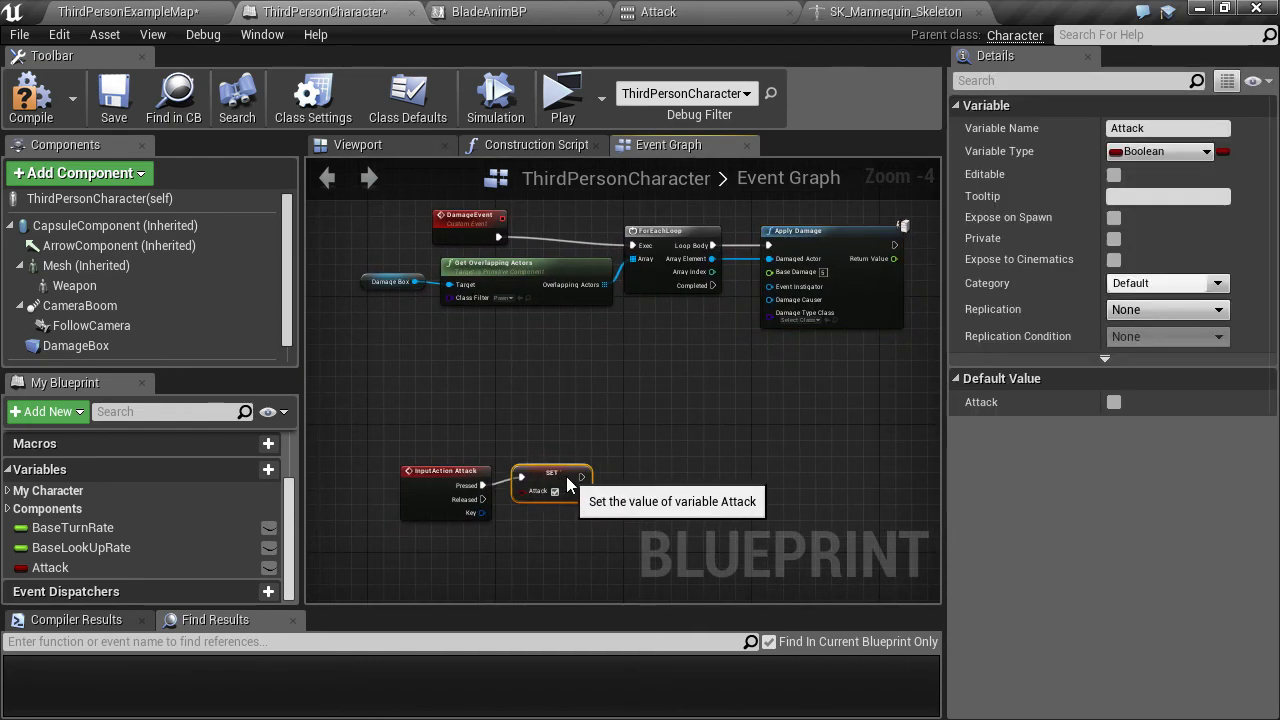
{"action": "left_click", "coordinate": [577, 411]}
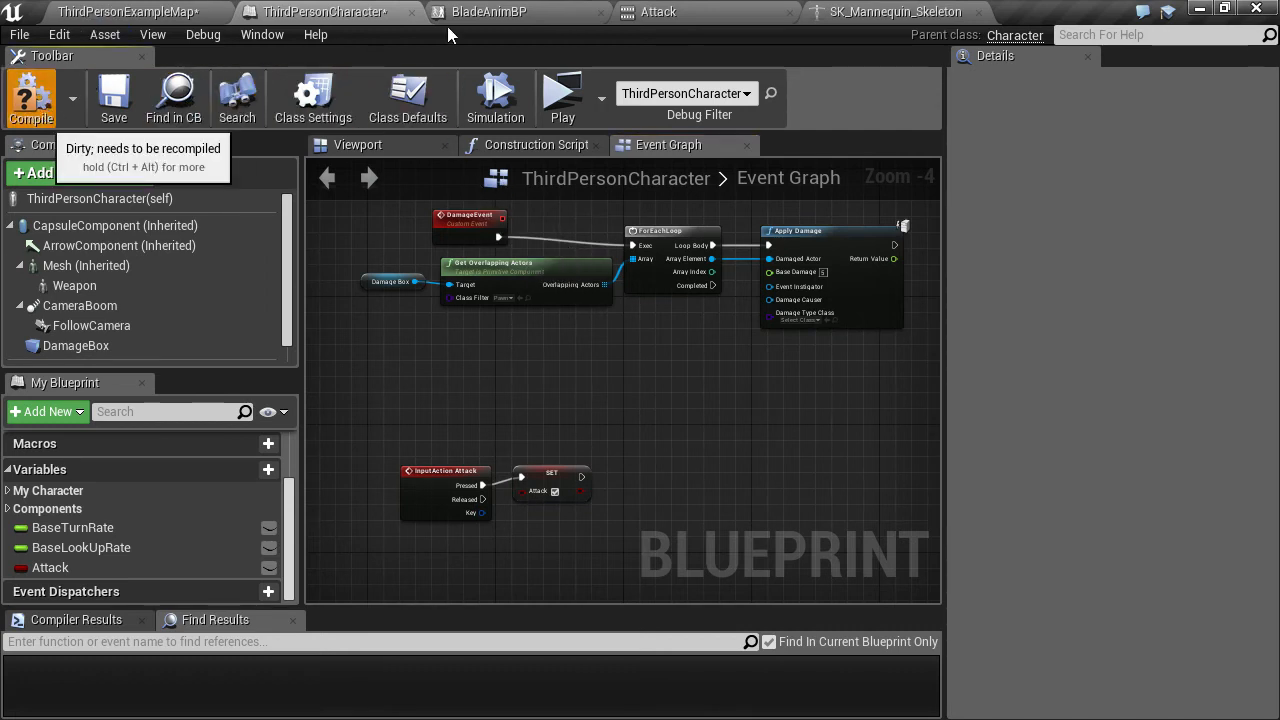
Switch to BladeAnimBP and examine its Event Graph around the EndAttack notify event
{"action": "left_click", "coordinate": [663, 11]}
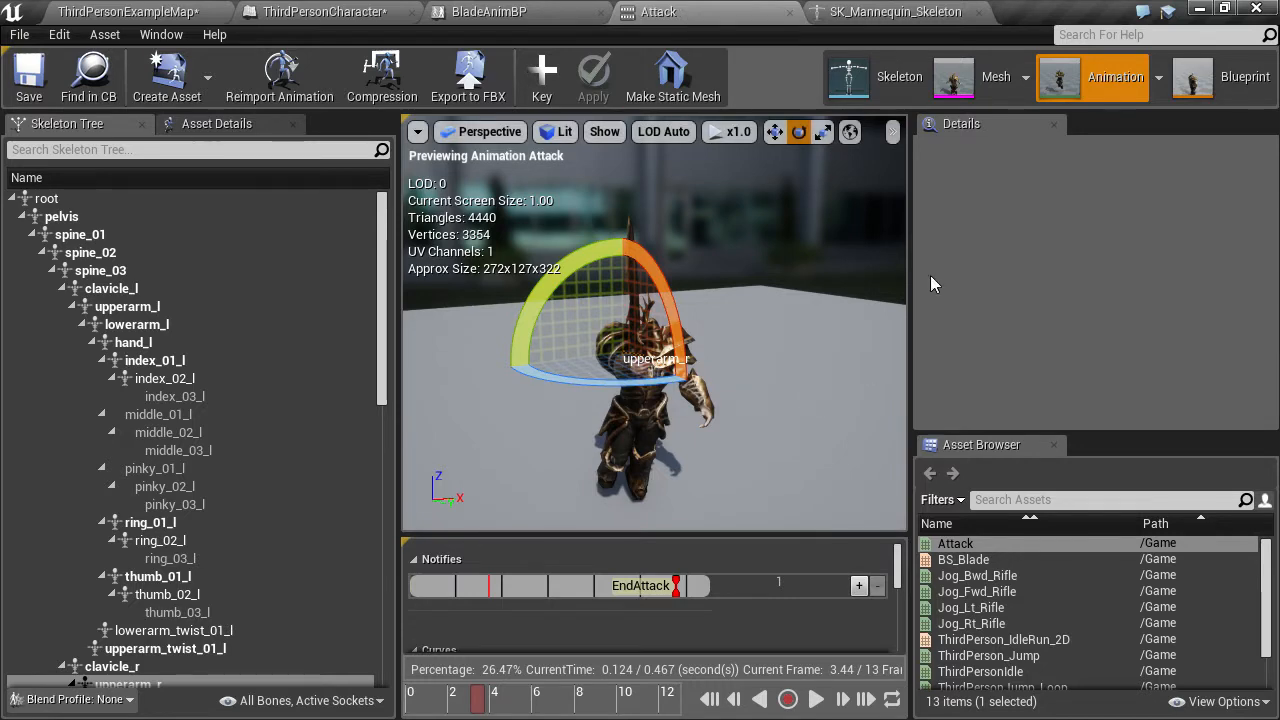
{"action": "left_click", "coordinate": [1227, 100]}
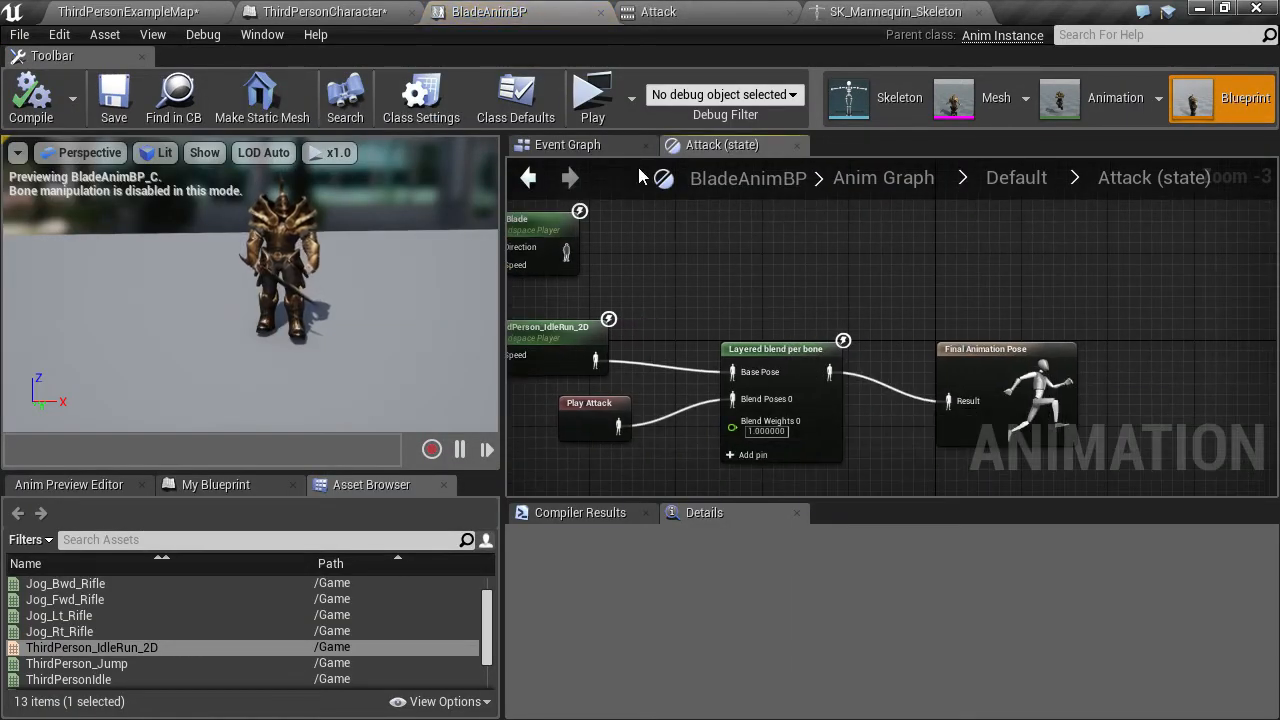
{"action": "left_click", "coordinate": [590, 145]}
{"action": "scroll", "coordinate": [700, 360], "scroll_direction": "down", "scroll_amount": 3}
{"action": "scroll", "coordinate": [690, 378], "scroll_direction": "up", "scroll_amount": 2}
{"action": "right_click_drag", "start_coordinate": [656, 400], "coordinate": [752, 328]}
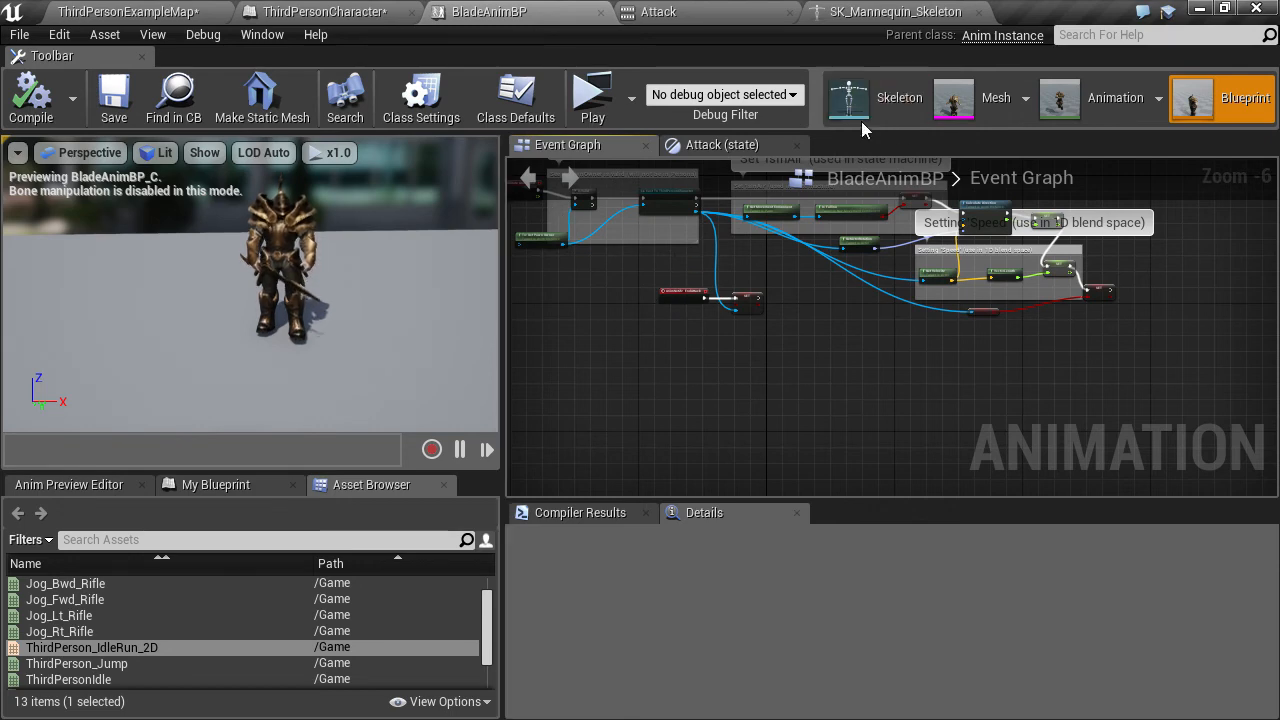
Add a new notify named DamageEvent to the Attack animation at about 51% of its timeline
{"action": "left_click", "coordinate": [708, 14]}
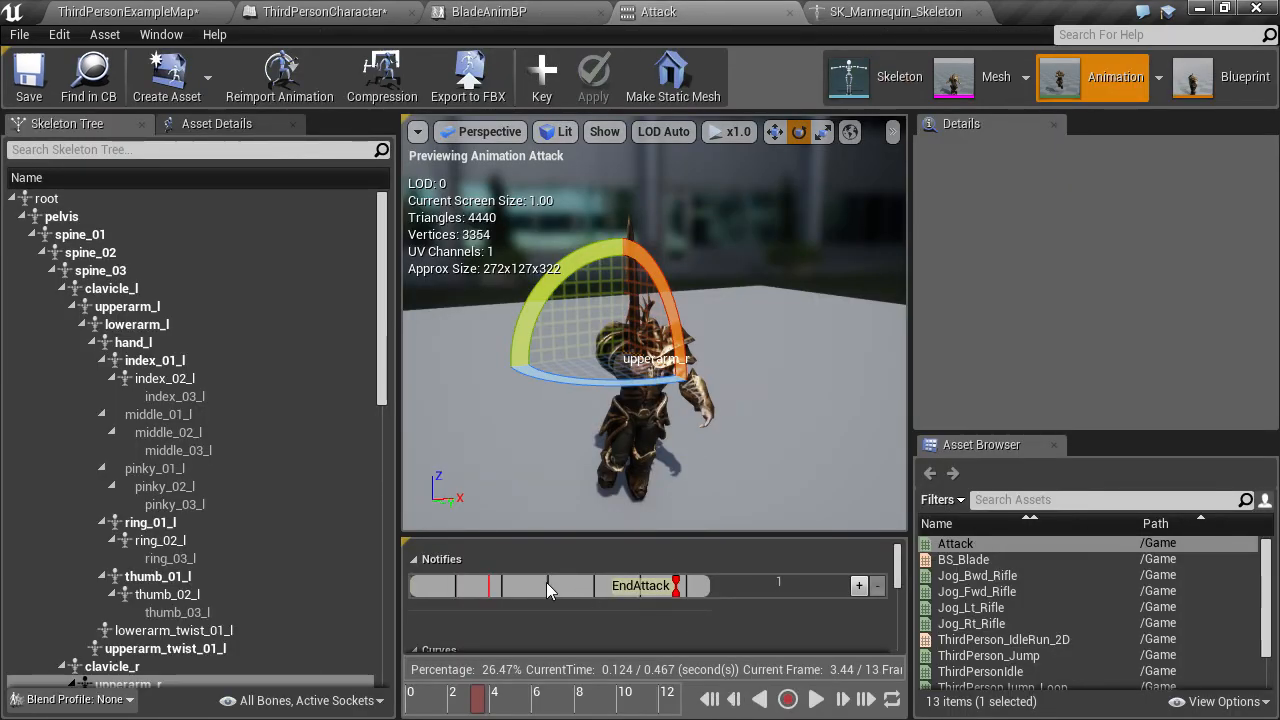
{"action": "left_click", "coordinate": [546, 702]}
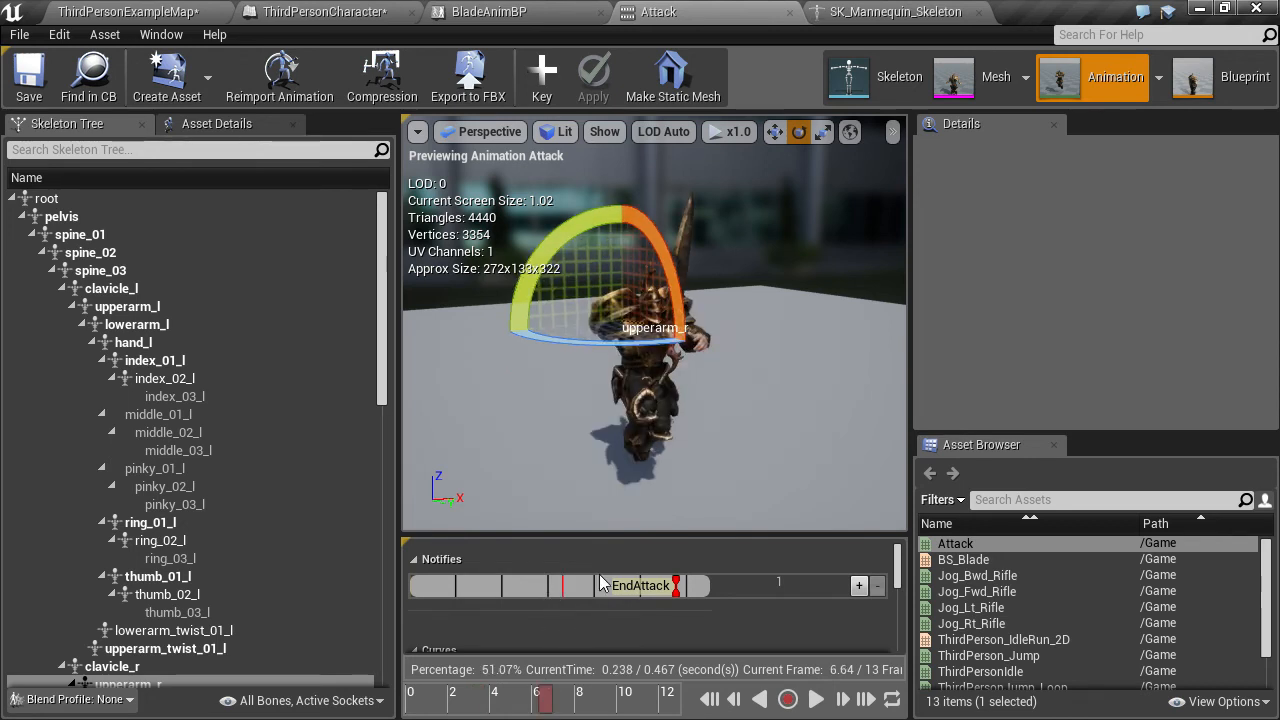
{"action": "right_click", "coordinate": [565, 591]}
{"action": "mouse_move", "coordinate": [600, 616]}
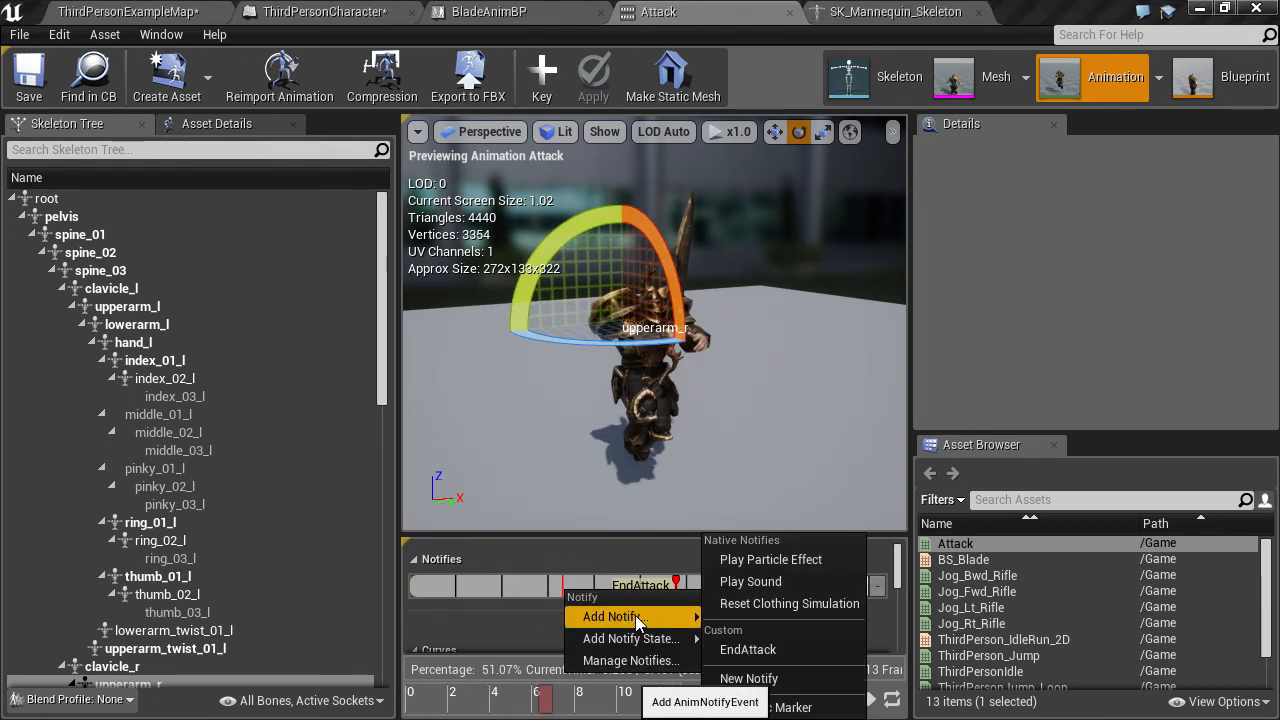
{"action": "left_click", "coordinate": [731, 680]}
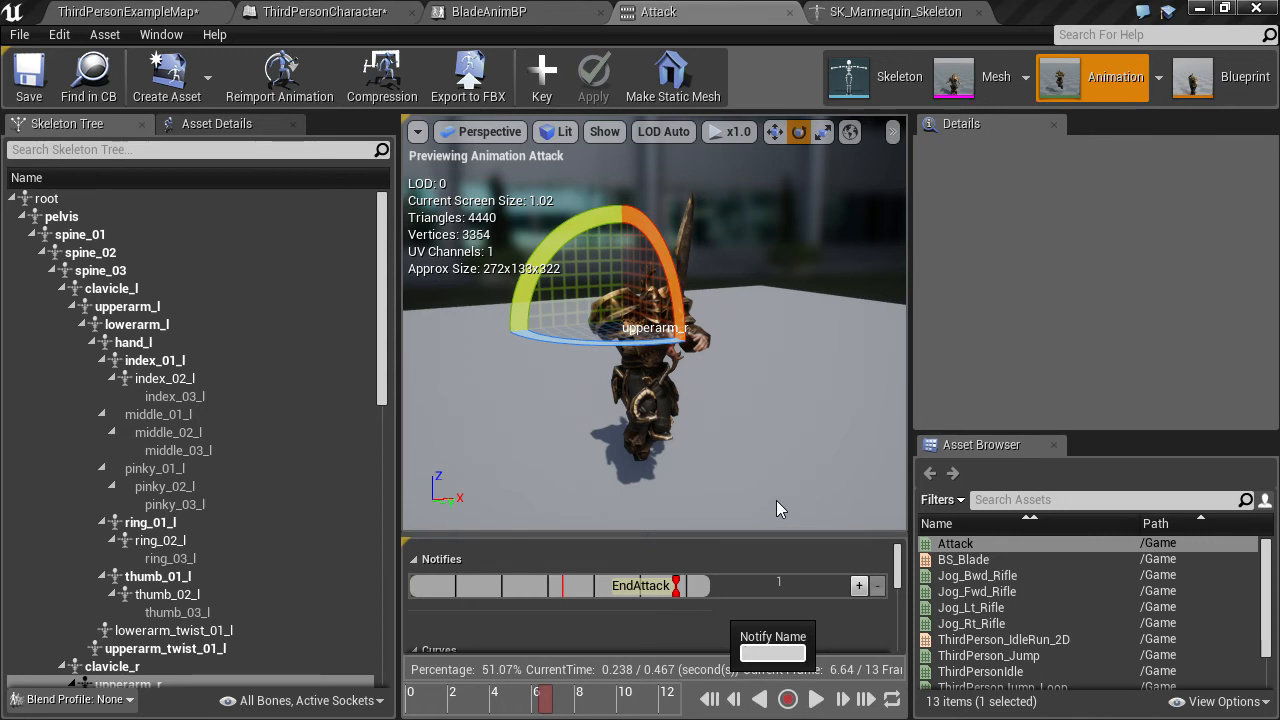
{"action": "type", "text": "DamageEven"}
{"action": "key", "text": "Return"}
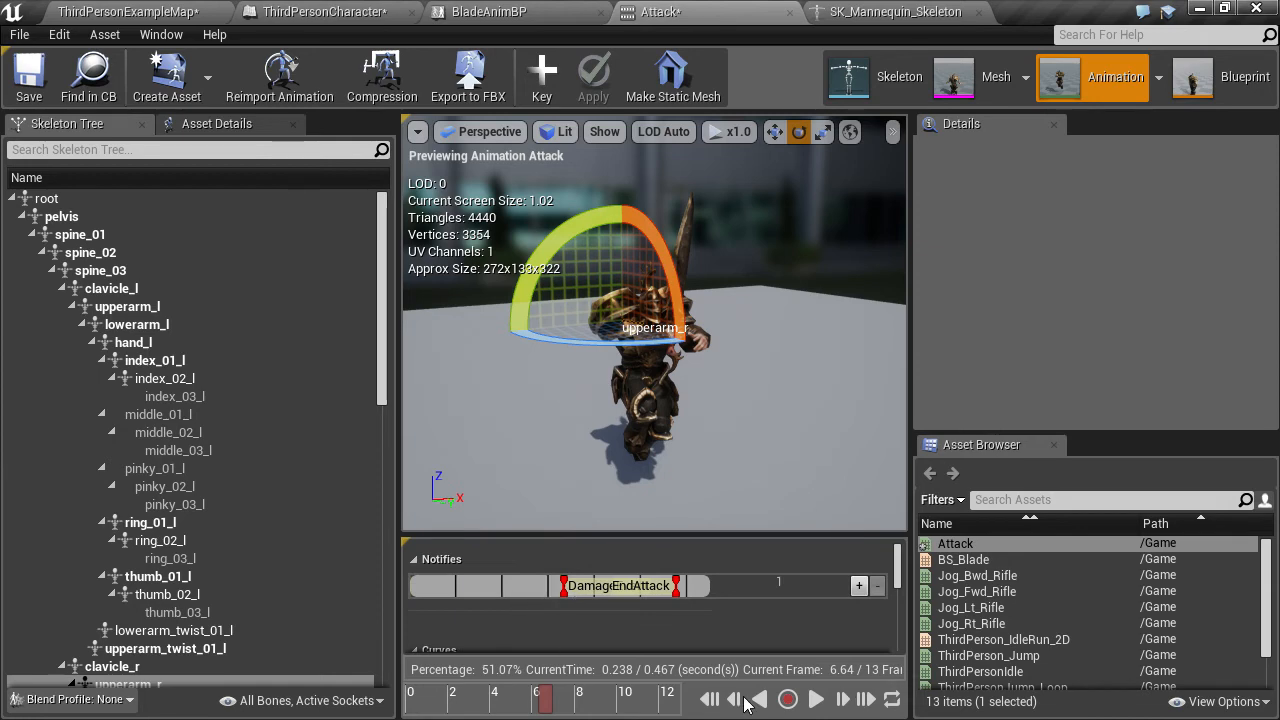
Add the AnimNotify_DamageEvent event below the EndAttack notify in BladeAnimBP's Event Graph
{"action": "left_click", "coordinate": [1222, 77]}
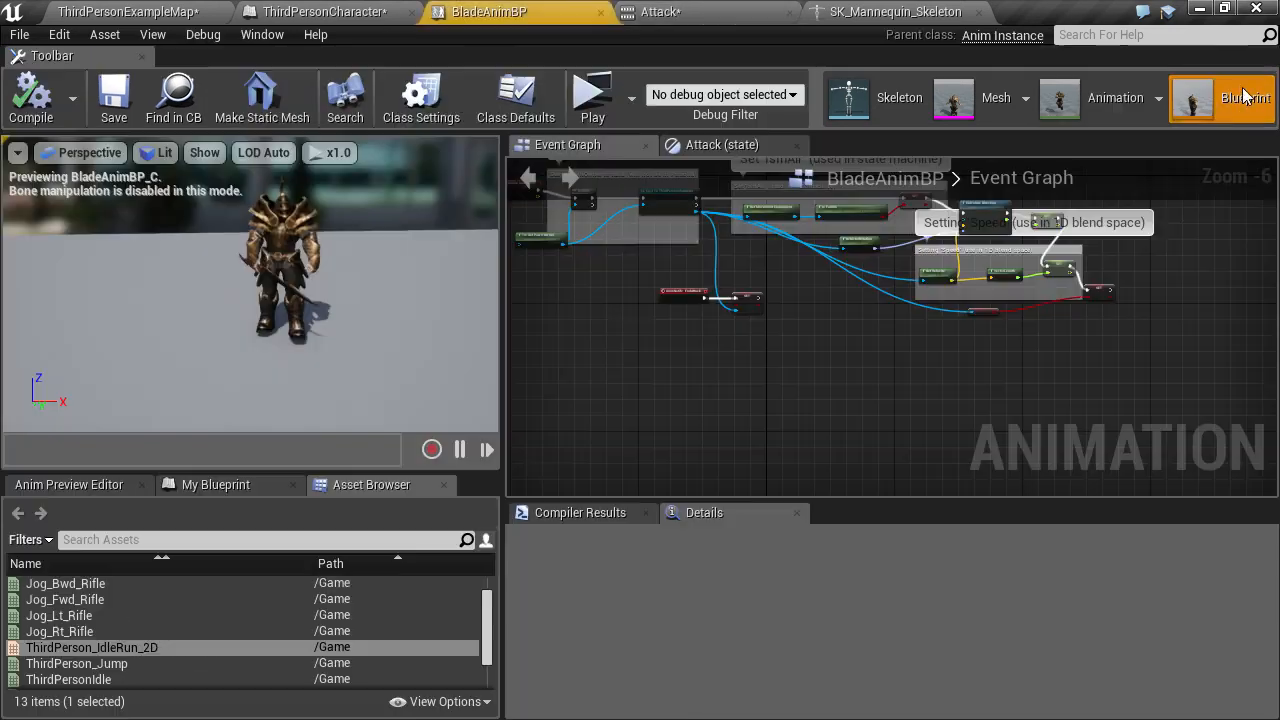
{"action": "right_click", "coordinate": [661, 347]}
{"action": "type", "text": "d"}
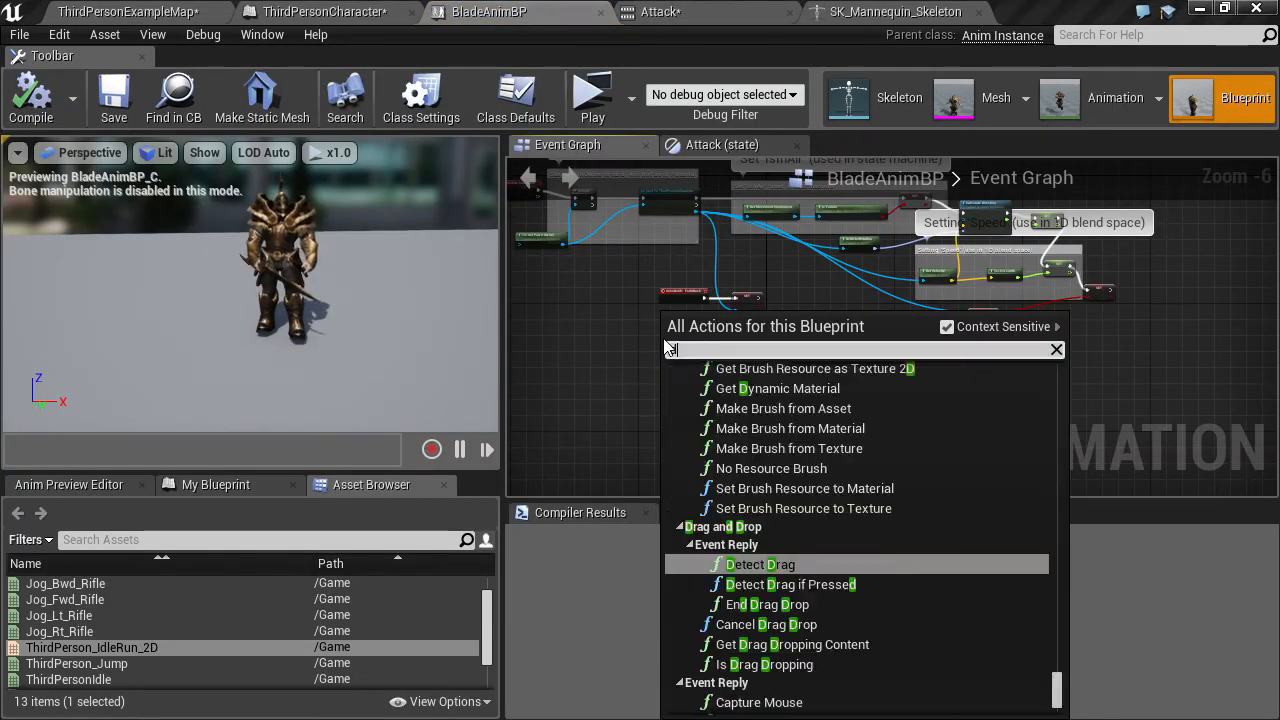
{"action": "type", "text": "amageev"}
{"action": "key", "text": "Return"}
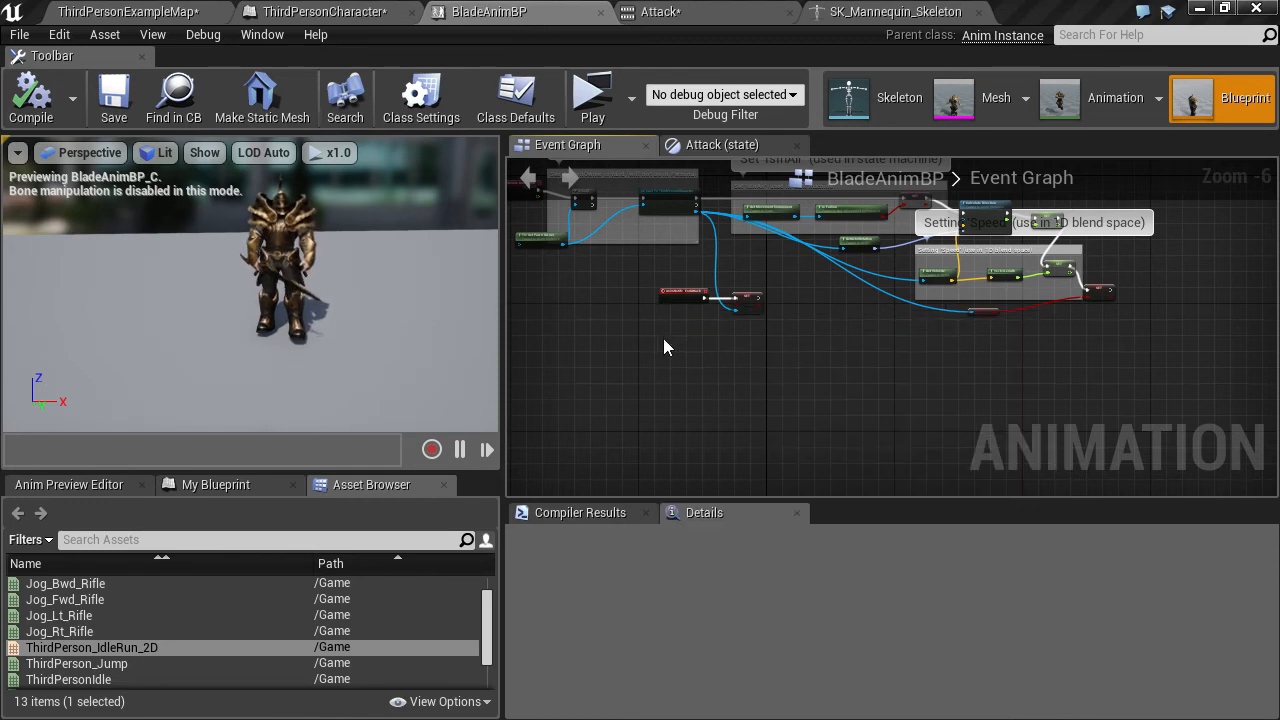
Add a Damage Event call that takes the Third Person Character cast output as its Target
{"action": "scroll", "coordinate": [743, 310], "scroll_direction": "up", "scroll_amount": 3}
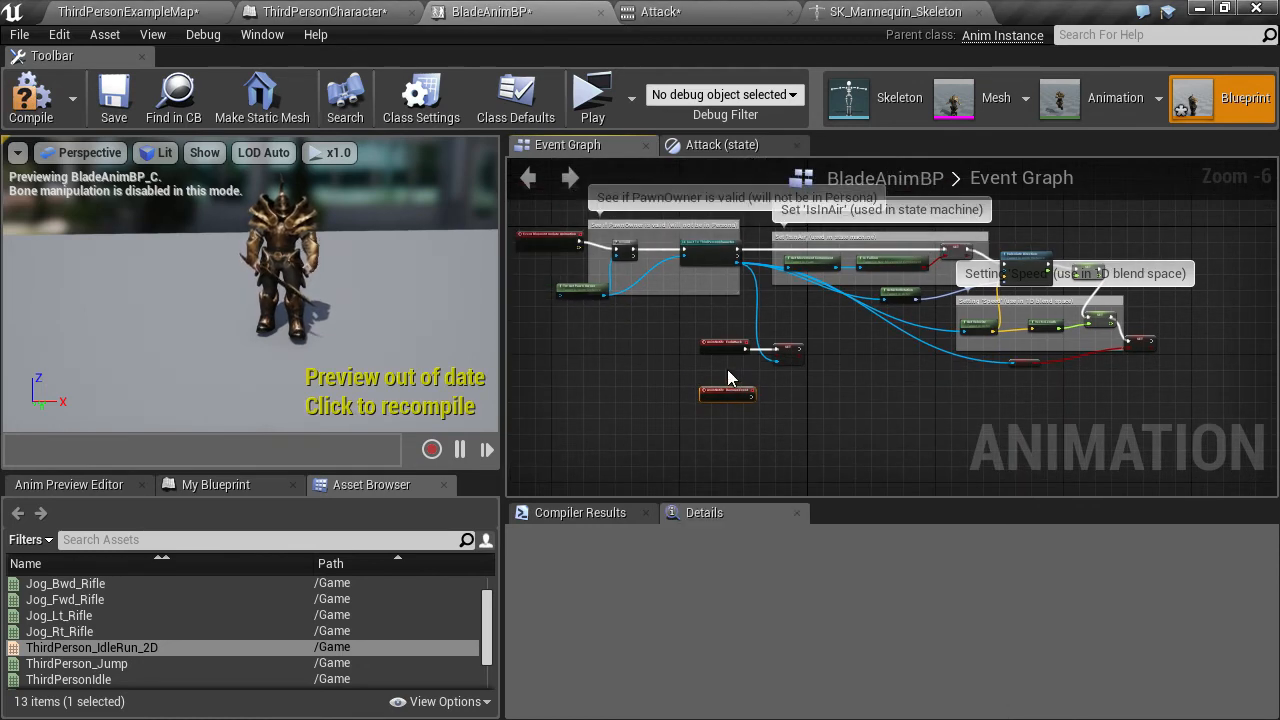
{"action": "left_click_drag", "start_coordinate": [748, 261], "coordinate": [818, 273]}
{"action": "type", "text": "damage even"}
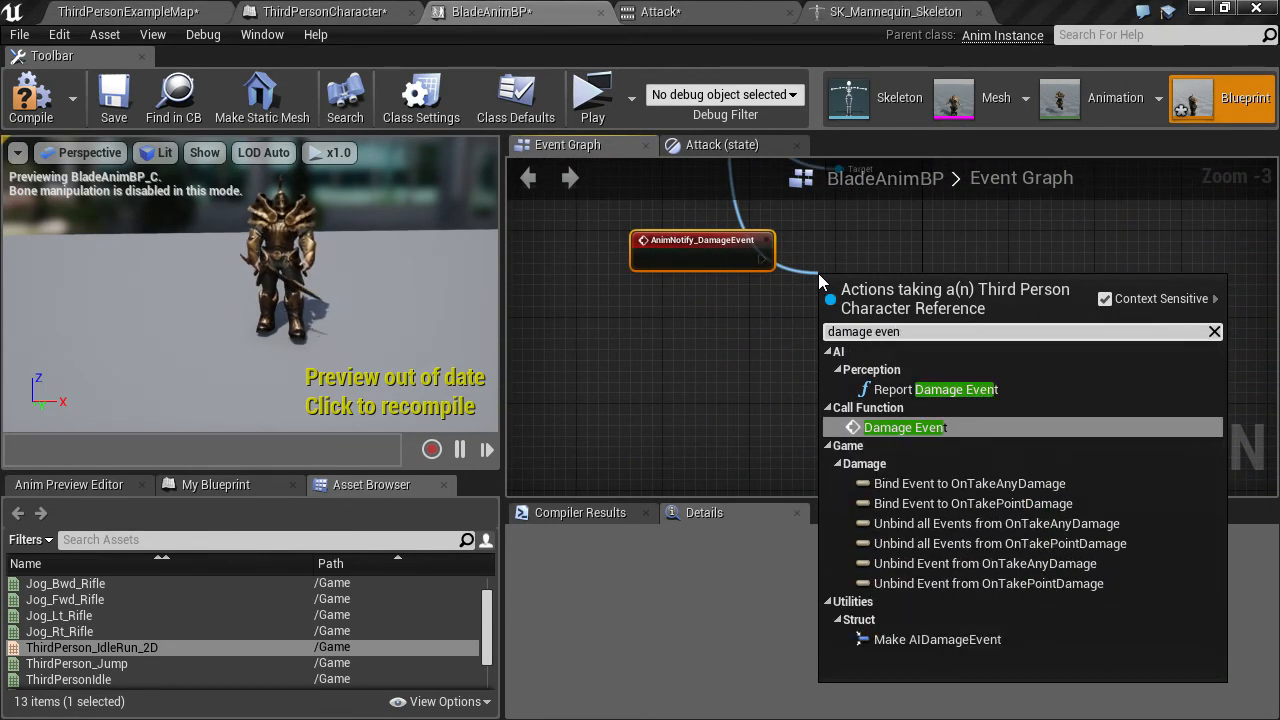
{"action": "key", "text": "Return"}
{"action": "right_click_drag", "start_coordinate": [818, 273], "coordinate": [779, 378]}
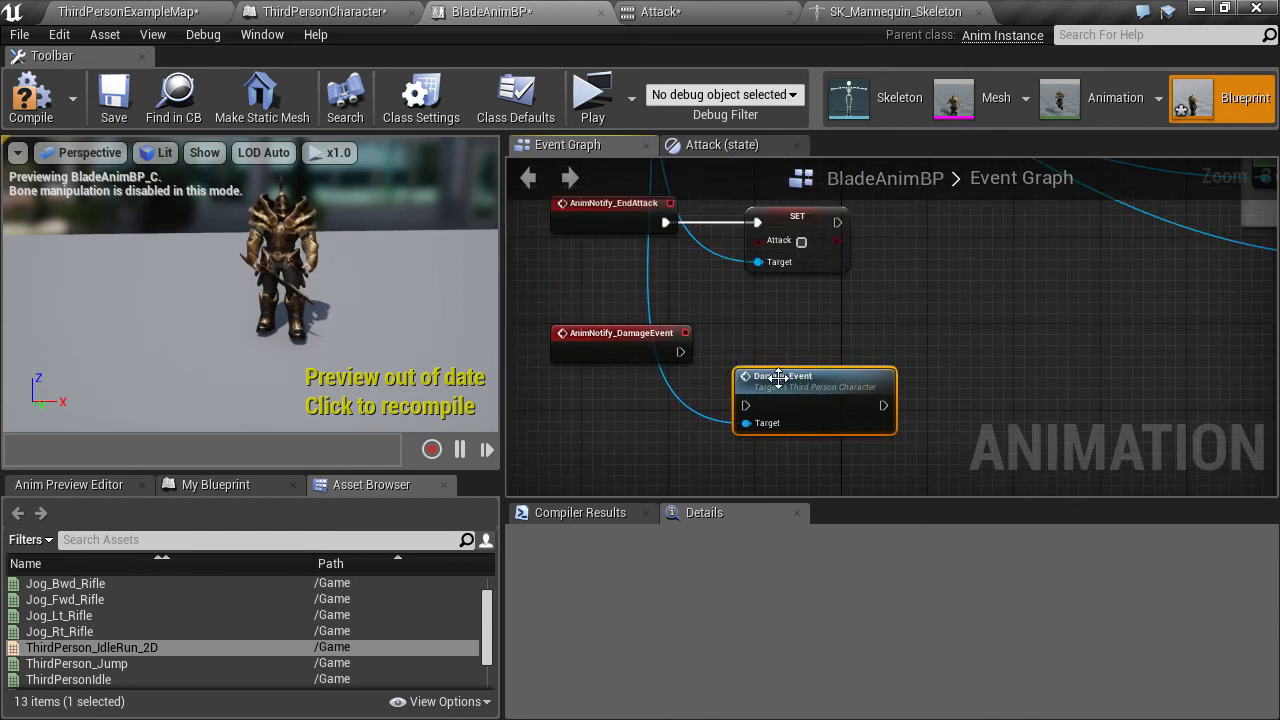
Connect AnimNotify_DamageEvent to the Damage Event call, align the two nodes, and compile the blueprint
{"action": "left_click_drag", "start_coordinate": [779, 378], "coordinate": [779, 346]}
{"action": "left_click_drag", "start_coordinate": [680, 351], "coordinate": [750, 375]}
{"action": "left_click_drag", "start_coordinate": [595, 354], "coordinate": [595, 365]}
{"action": "left_click", "coordinate": [600, 311]}
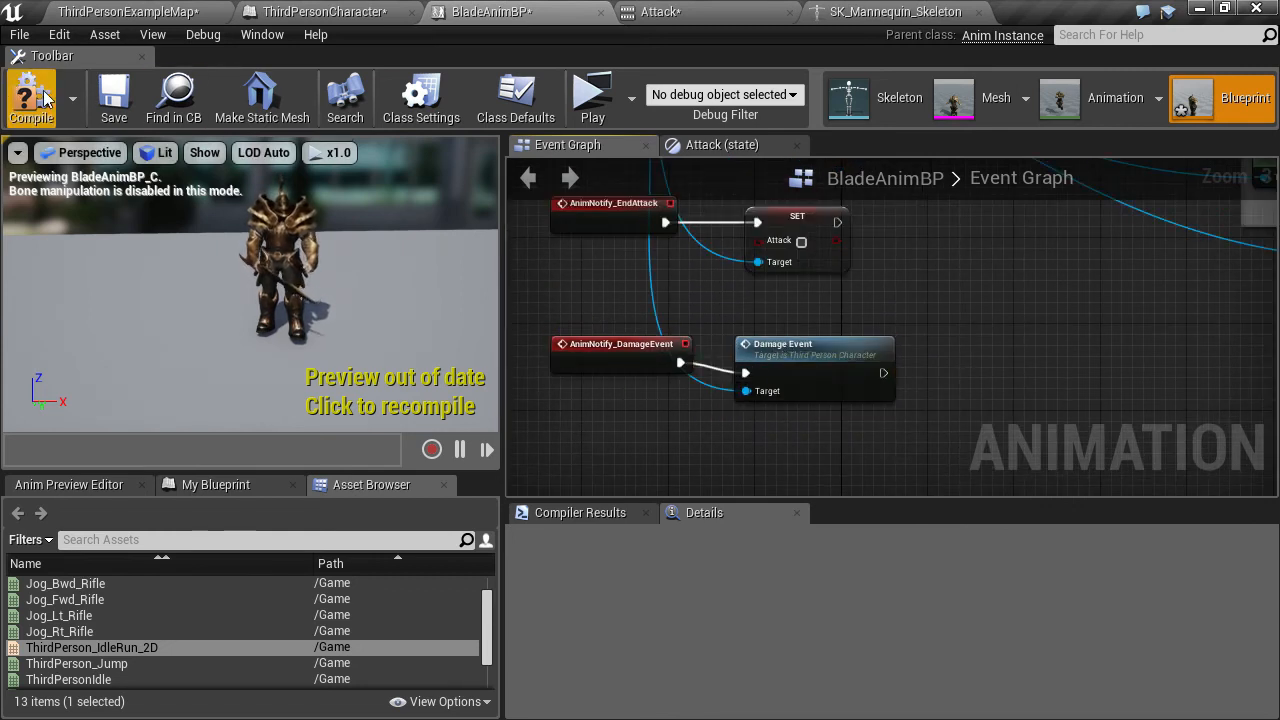
Save the Attack animation, and close the Attack and SK_Mannequin_Skeleton editors
{"action": "left_click", "coordinate": [642, 14]}
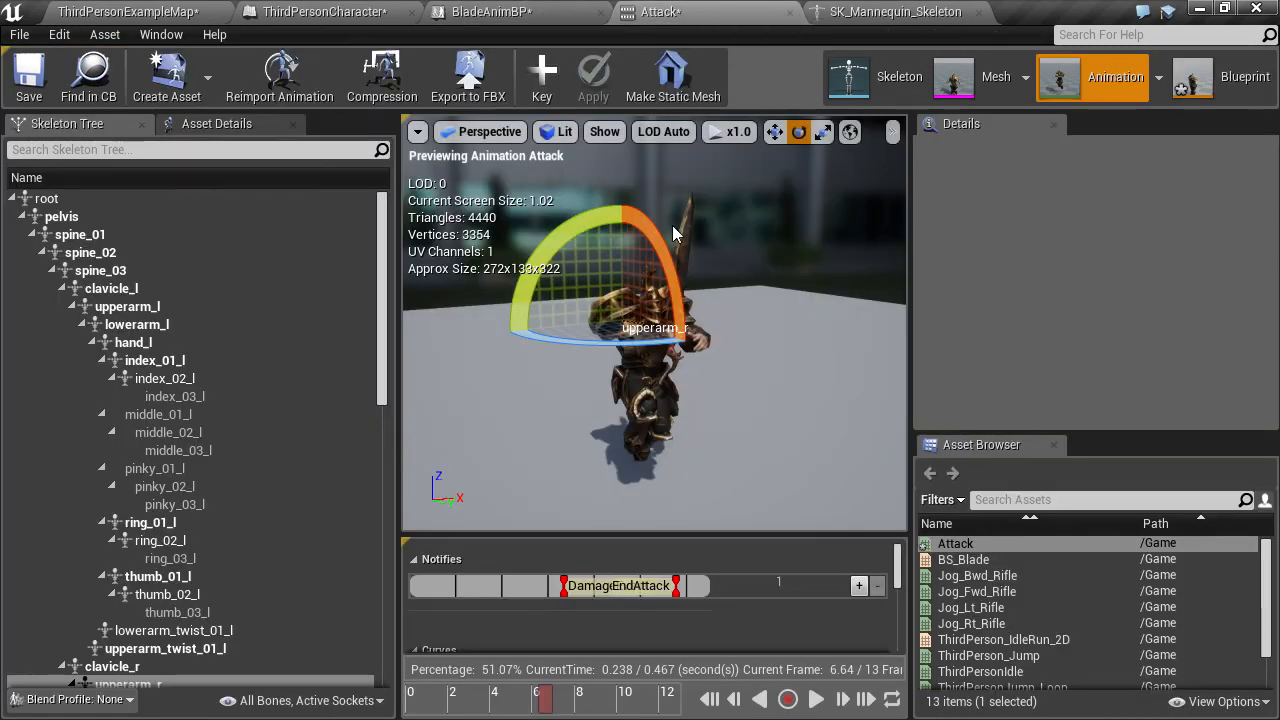
{"action": "left_click", "coordinate": [29, 80]}
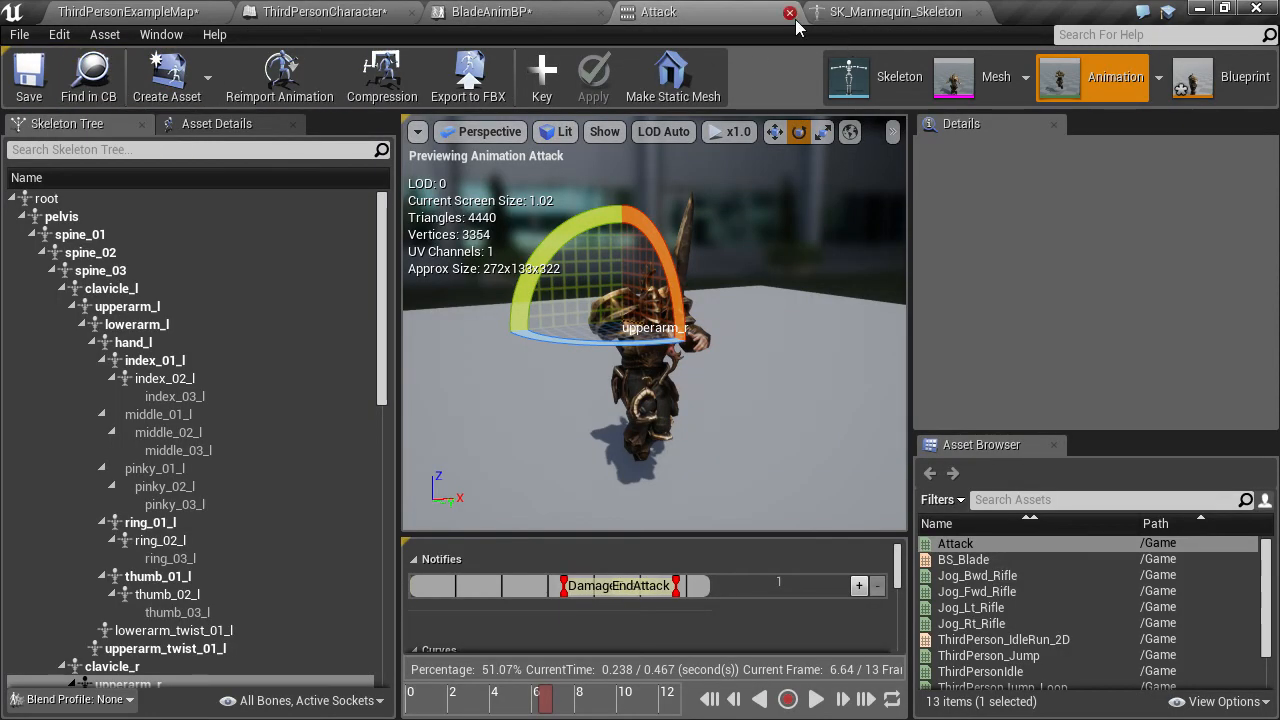
{"action": "left_click", "coordinate": [789, 13]}
{"action": "left_click", "coordinate": [685, 12]}
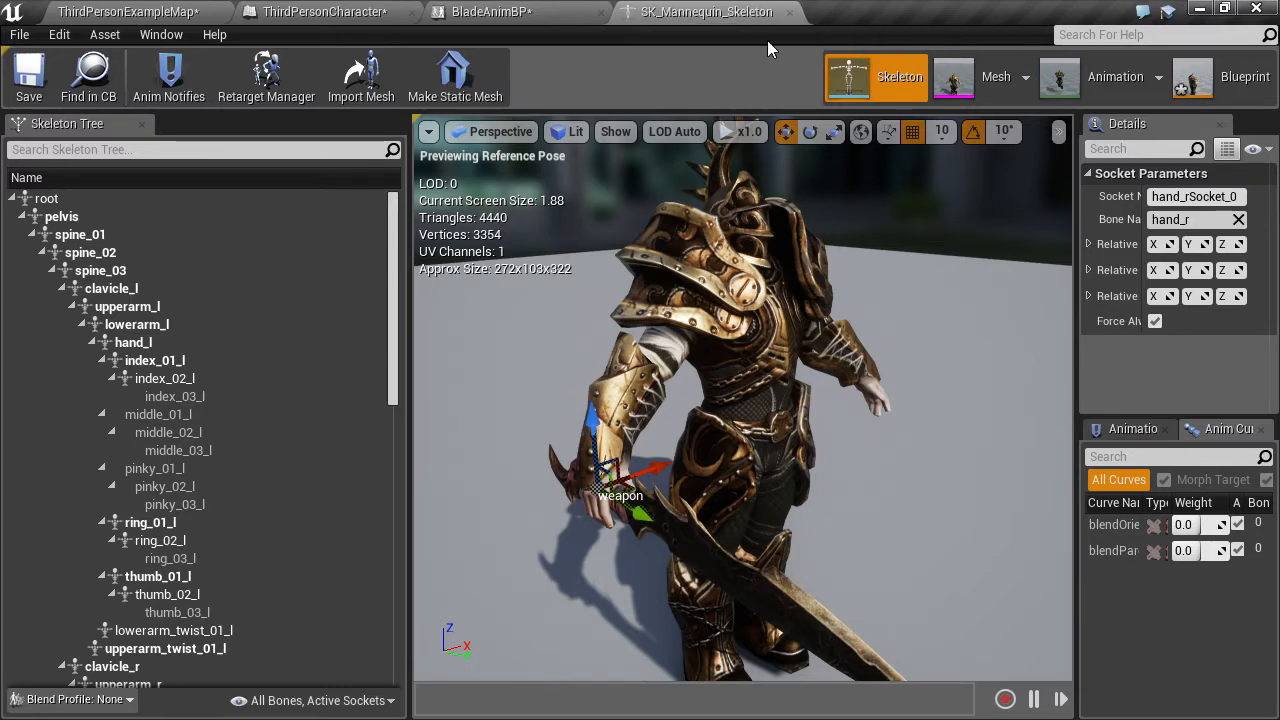
{"action": "left_click", "coordinate": [790, 13]}
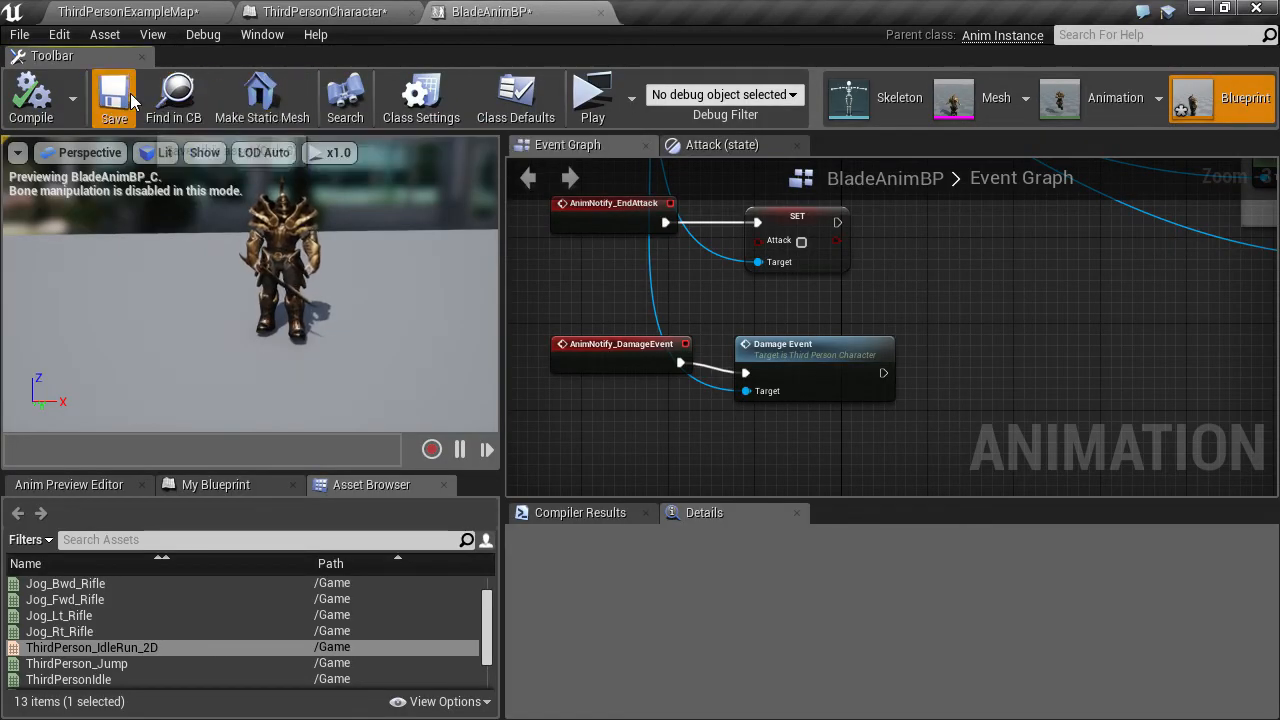
Save the ThirdPersonCharacter blueprint and review its damage nodes in the Event Graph
{"action": "left_click", "coordinate": [318, 11]}
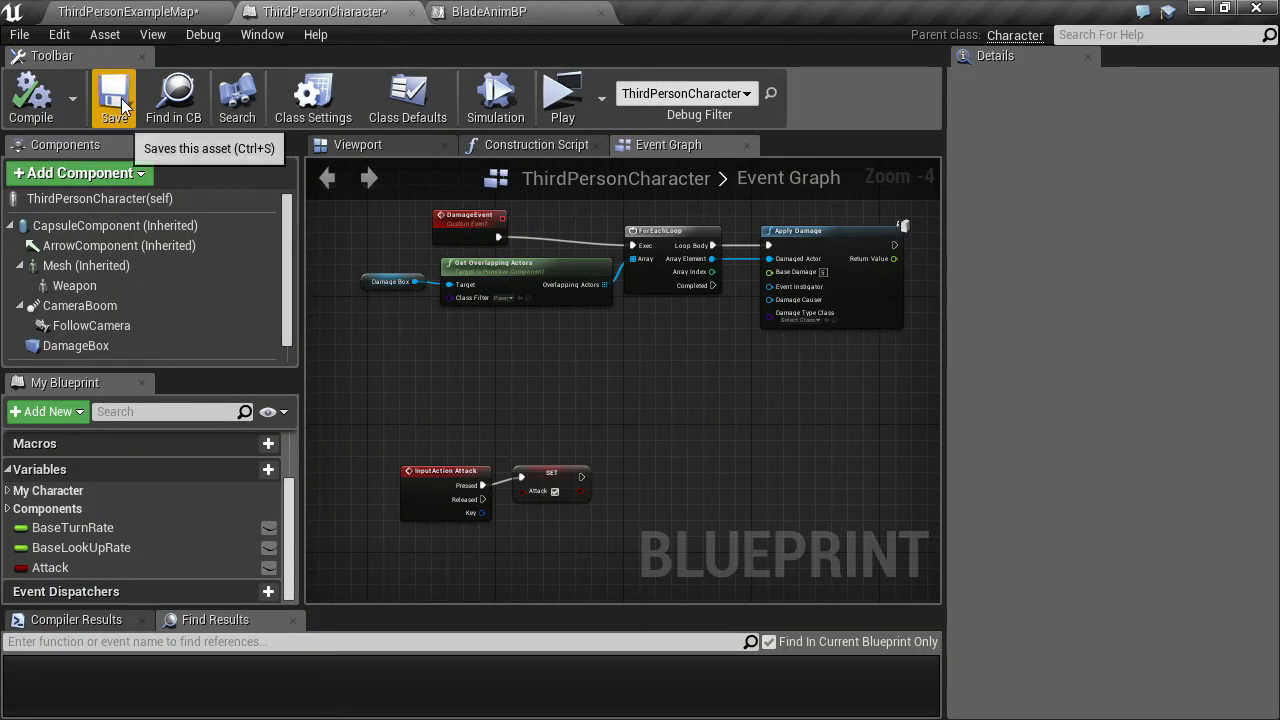
{"action": "left_click", "coordinate": [114, 95]}
{"action": "scroll", "coordinate": [540, 413], "scroll_direction": "up", "scroll_amount": 2}
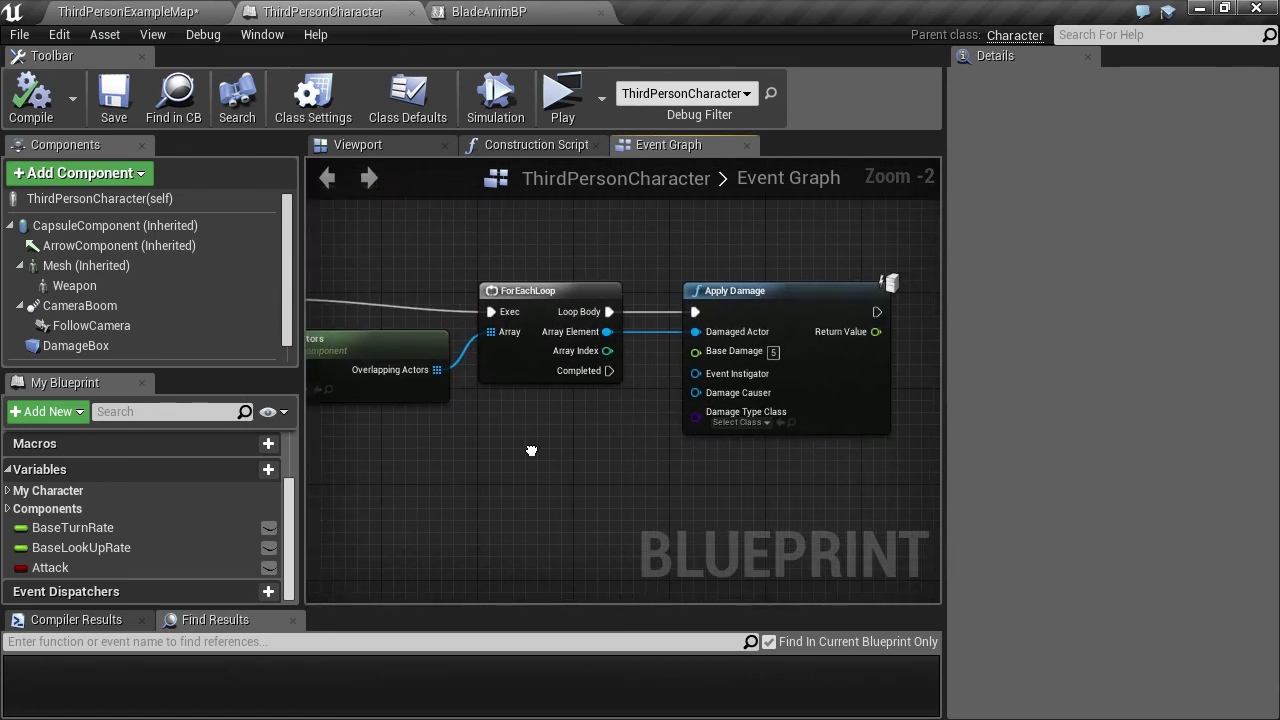
{"action": "right_click_drag", "start_coordinate": [531, 449], "coordinate": [709, 461]}
{"action": "right_click_drag", "start_coordinate": [502, 471], "coordinate": [591, 329]}
{"action": "right_click_drag", "start_coordinate": [587, 394], "coordinate": [543, 436]}
{"action": "scroll", "coordinate": [560, 403], "scroll_direction": "down", "scroll_amount": 2}
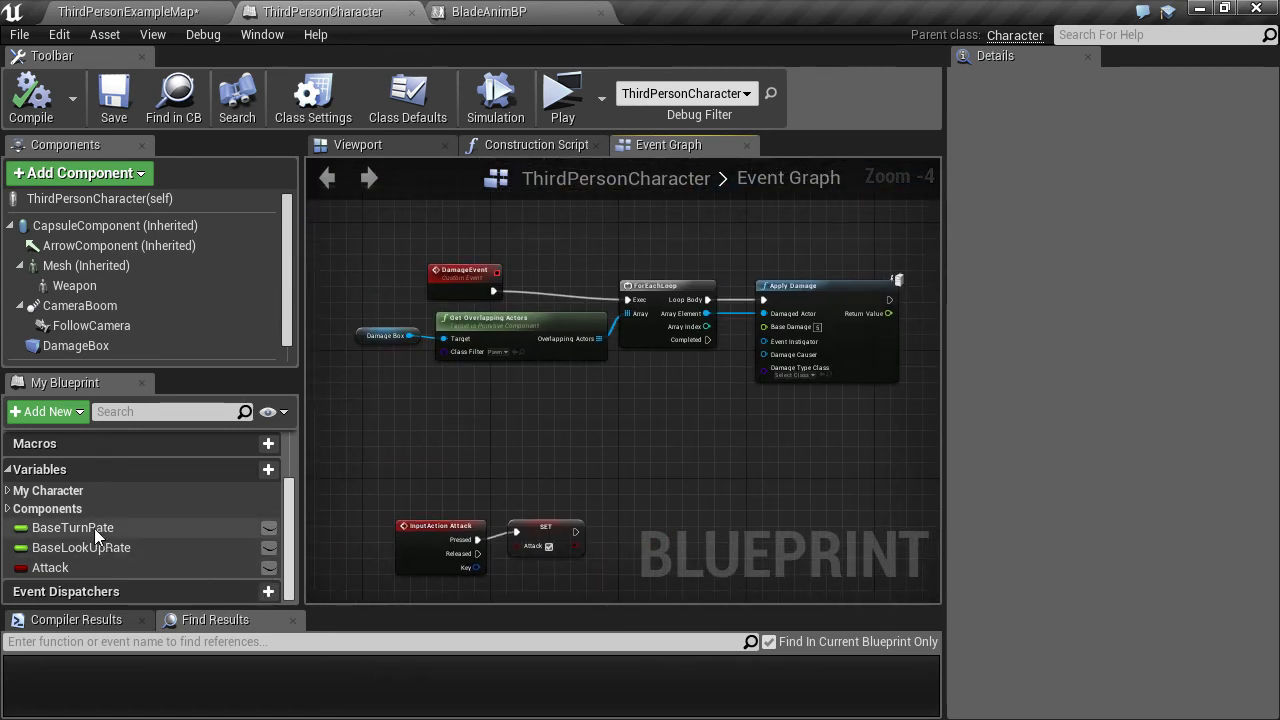
Duplicate the BaseTurnRate float variable as a variable named Life and set its default value to 9
{"action": "right_click", "coordinate": [97, 527]}
{"action": "left_click", "coordinate": [145, 578]}
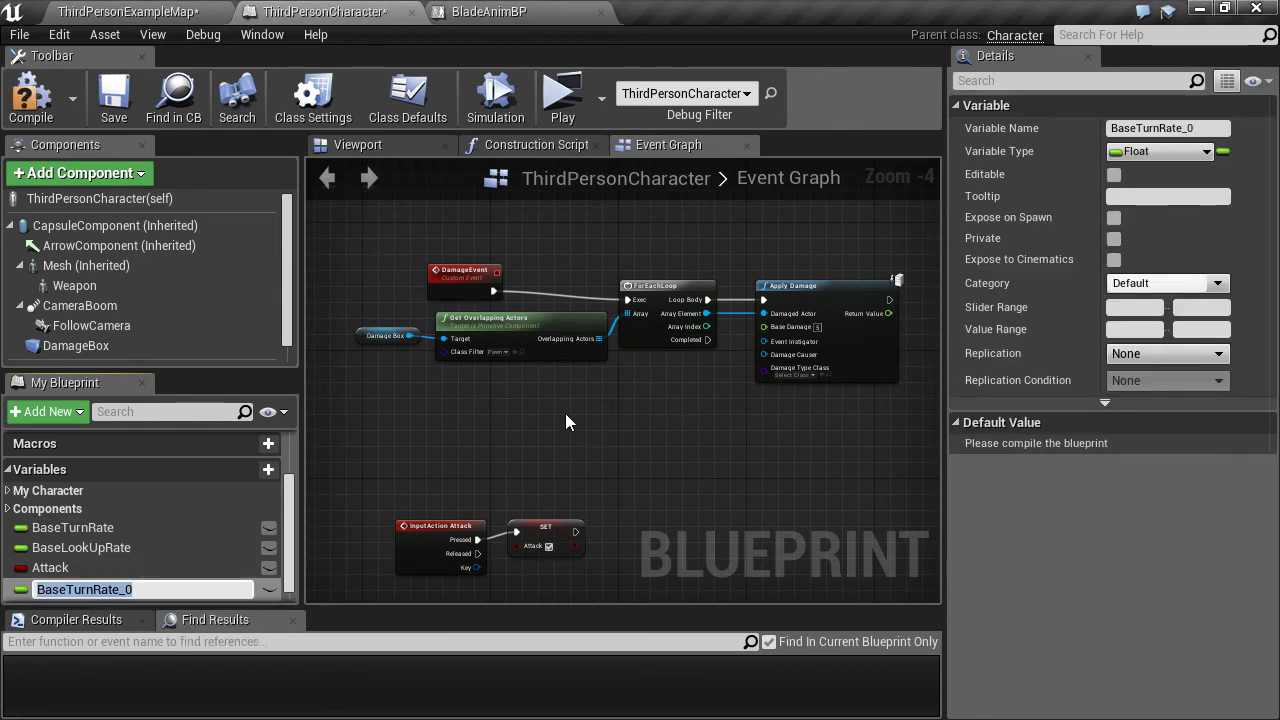
{"action": "key", "text": "Return"}
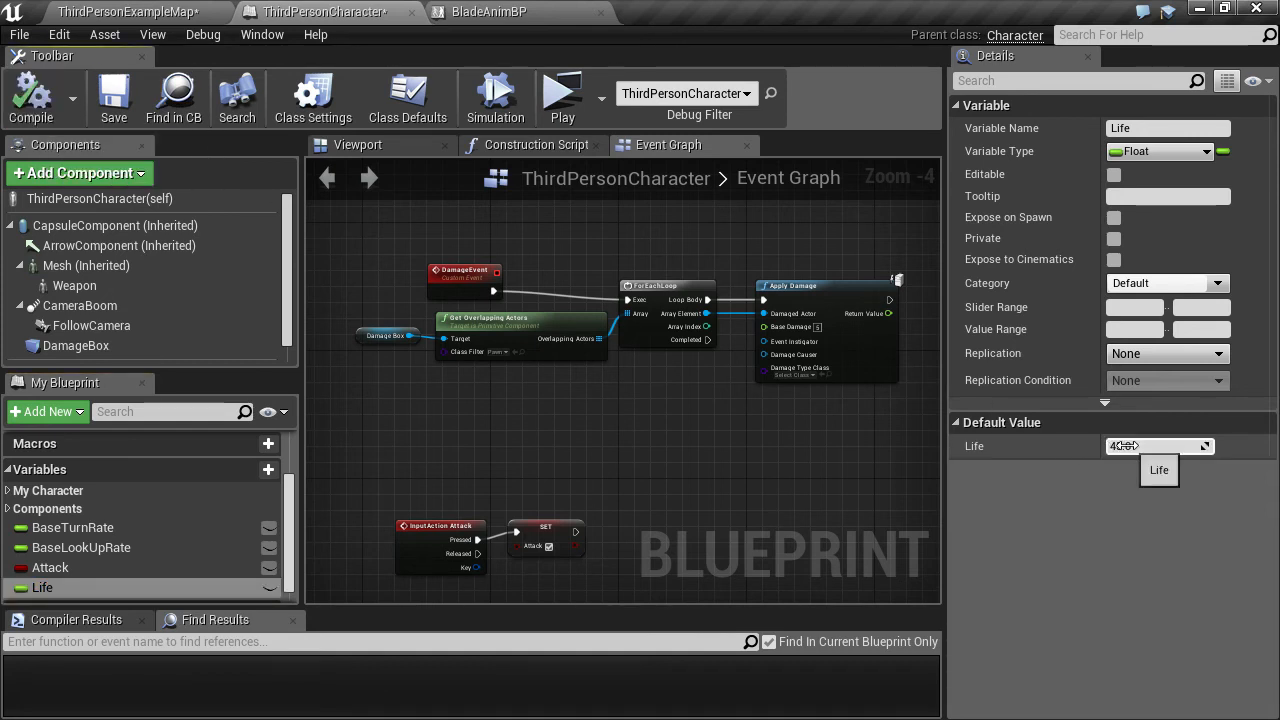
{"action": "left_click", "coordinate": [1127, 447]}
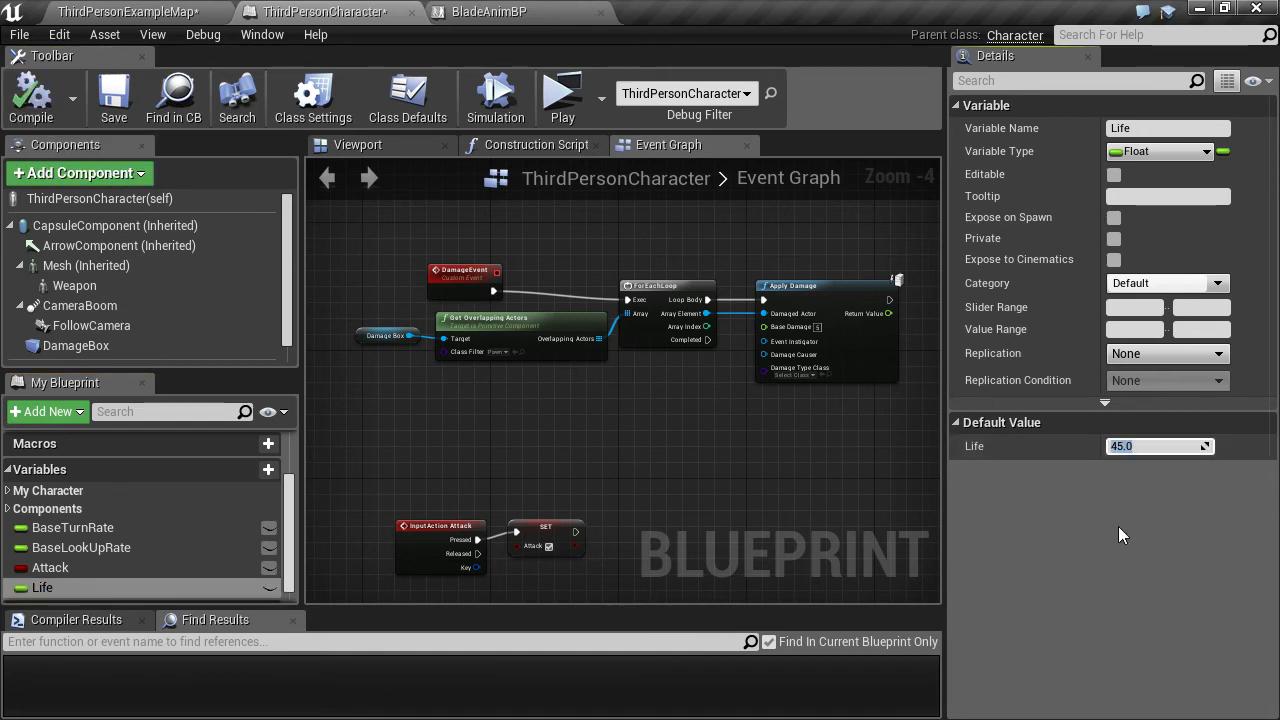
{"action": "type", "text": "9"}
{"action": "left_click", "coordinate": [514, 415]}
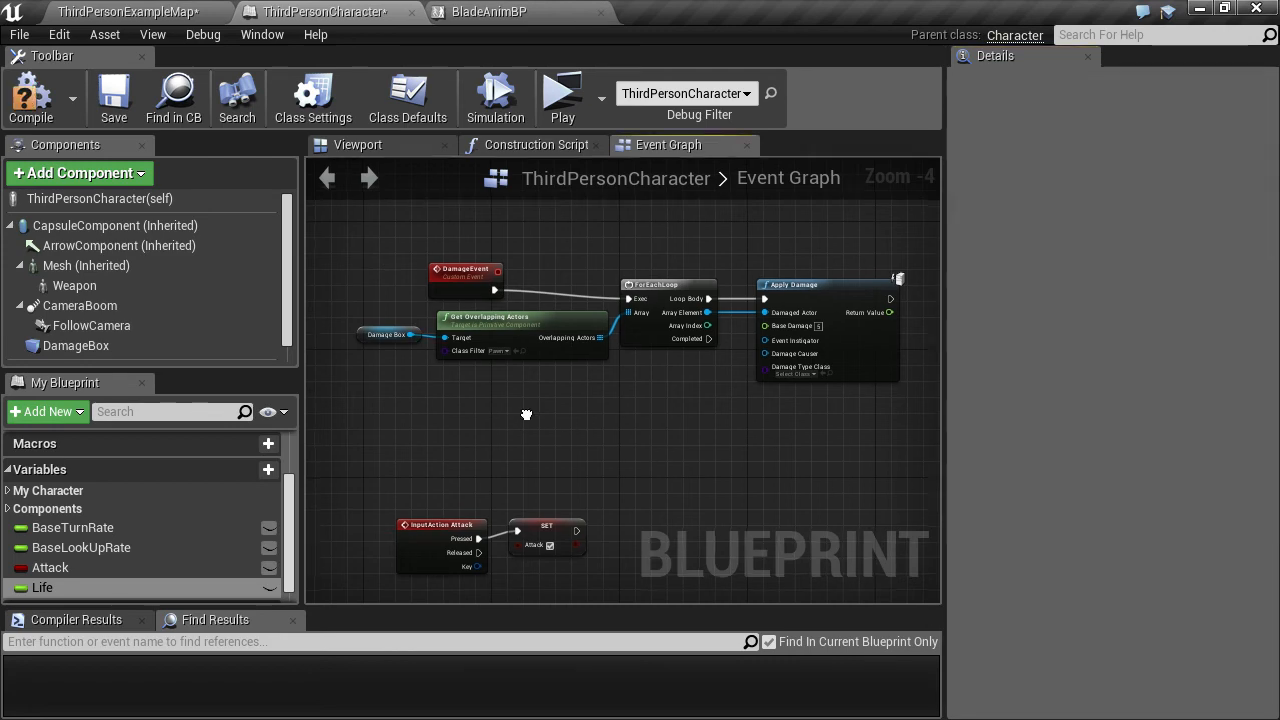
Add an Event AnyDamage node in the empty area above the DamageEvent nodes
{"action": "scroll", "coordinate": [528, 363], "scroll_direction": "down", "scroll_amount": 1}
{"action": "right_click_drag", "start_coordinate": [547, 369], "coordinate": [585, 535]}
{"action": "right_click_drag", "start_coordinate": [471, 338], "coordinate": [521, 396]}
{"action": "right_click", "coordinate": [459, 330]}
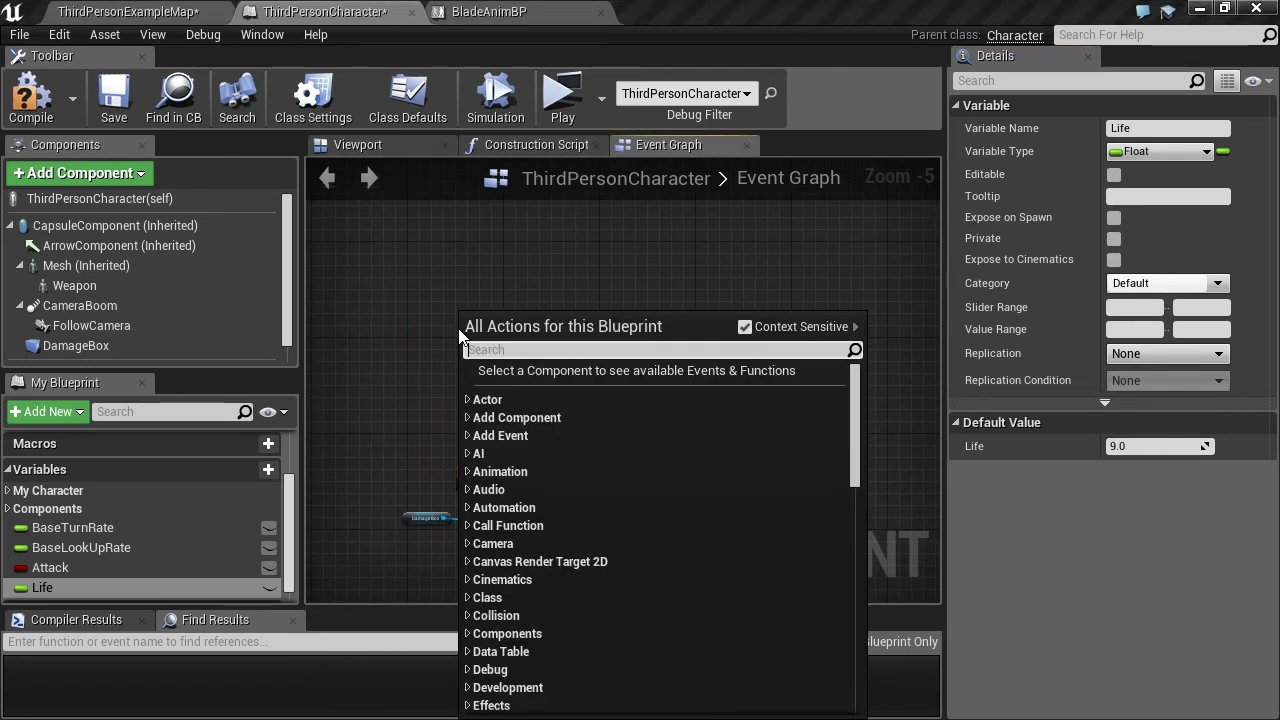
{"action": "type", "text": "event "}
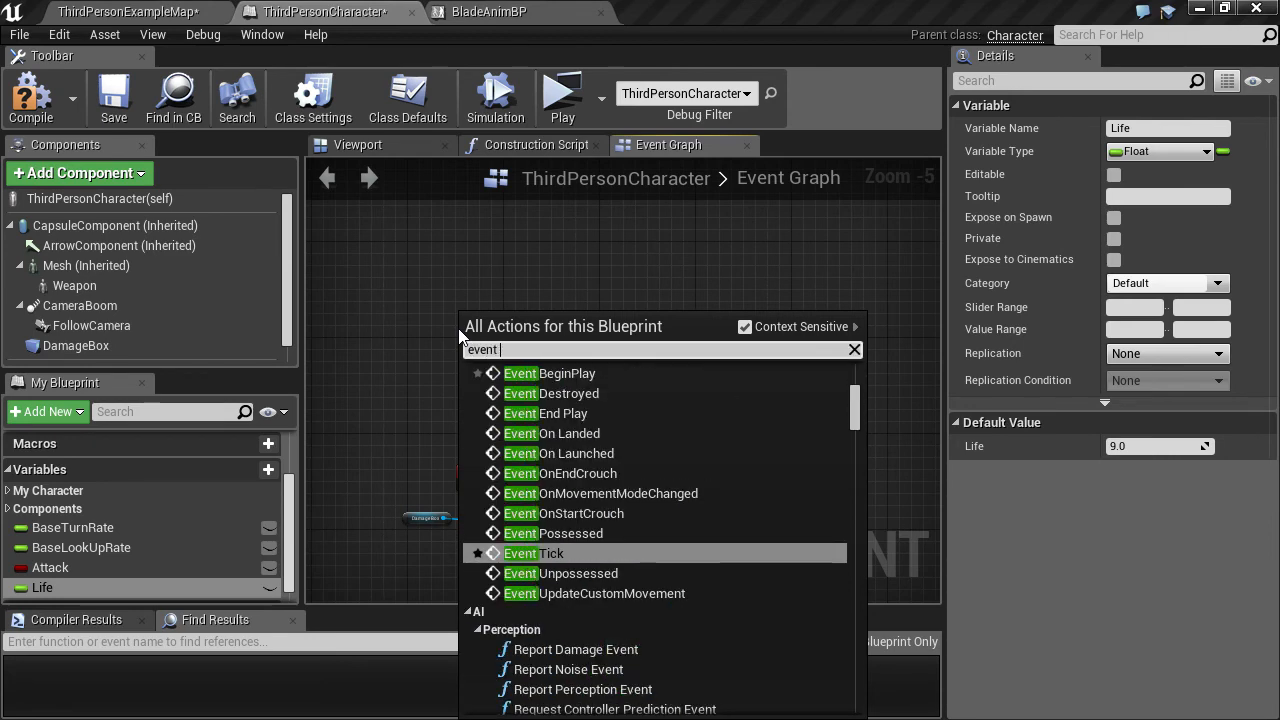
{"action": "type", "text": "an"}
{"action": "key", "text": "Return"}
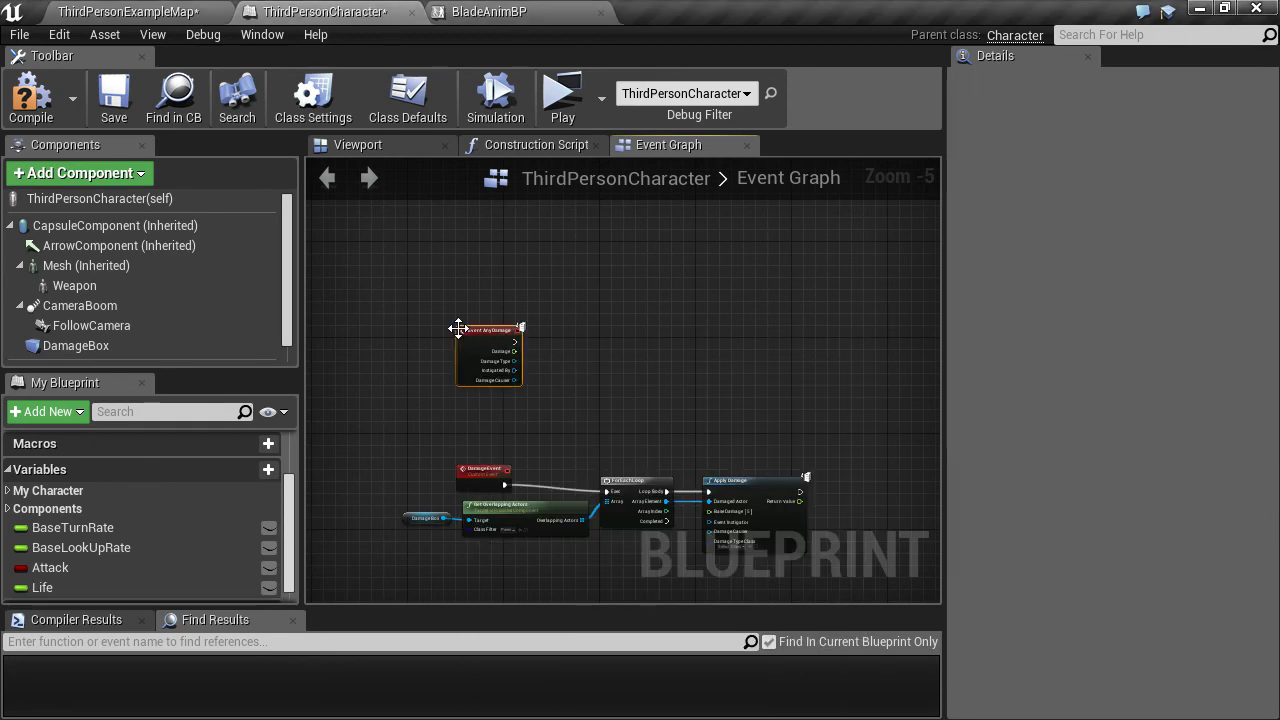
Add a float - float subtraction node that takes Event AnyDamage's Damage output as its first input
{"action": "scroll", "coordinate": [453, 333], "scroll_direction": "up", "scroll_amount": 2}
{"action": "right_click_drag", "start_coordinate": [453, 333], "coordinate": [356, 263]}
{"action": "scroll", "coordinate": [446, 290], "scroll_direction": "up", "scroll_amount": 3}
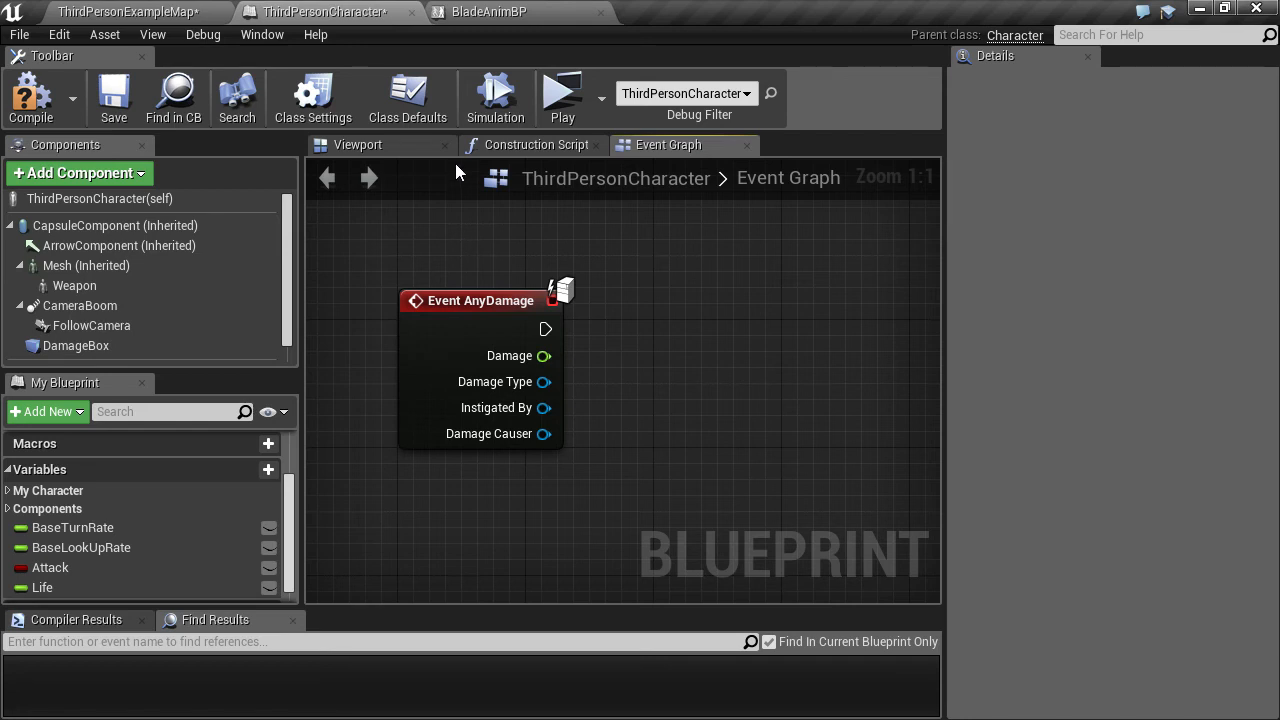
{"action": "right_click_drag", "start_coordinate": [706, 424], "coordinate": [642, 409]}
{"action": "scroll", "coordinate": [564, 413], "scroll_direction": "down", "scroll_amount": 1}
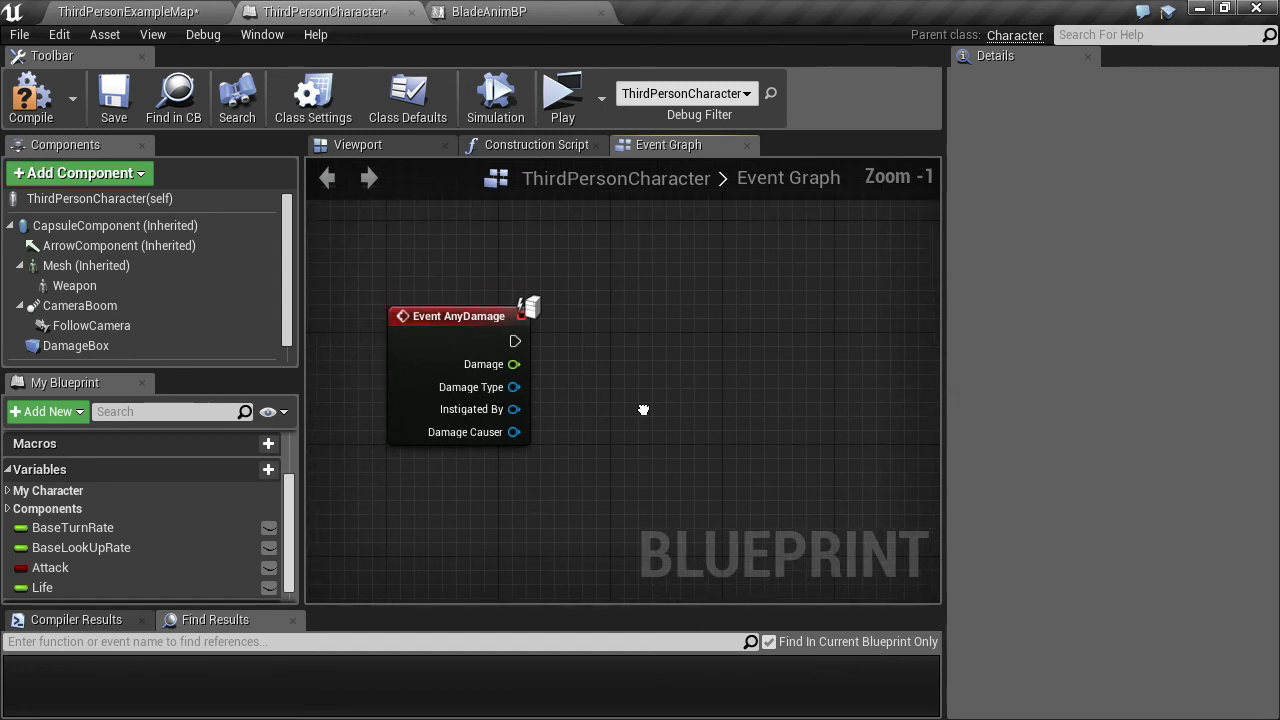
{"action": "left_click", "coordinate": [449, 338]}
{"action": "right_click_drag", "start_coordinate": [557, 430], "coordinate": [527, 381]}
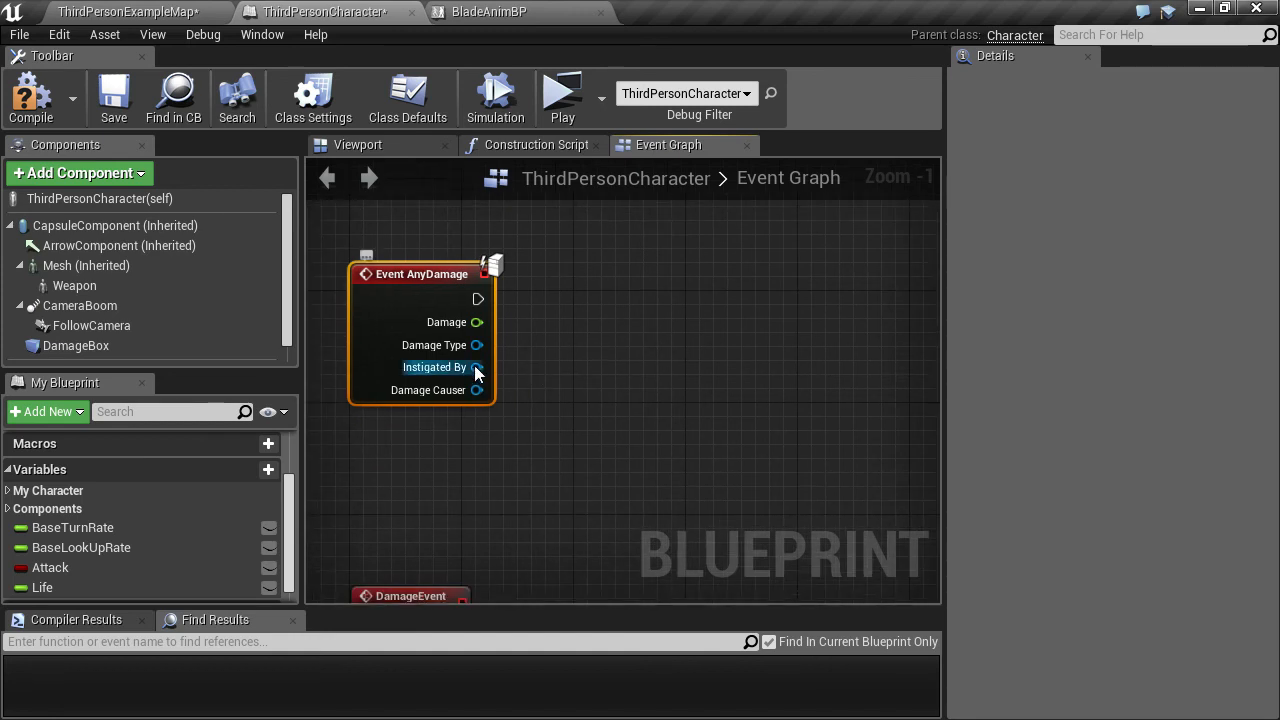
{"action": "right_click_drag", "start_coordinate": [517, 325], "coordinate": [483, 359]}
{"action": "left_click_drag", "start_coordinate": [446, 357], "coordinate": [531, 357]}
{"action": "type", "text": "-"}
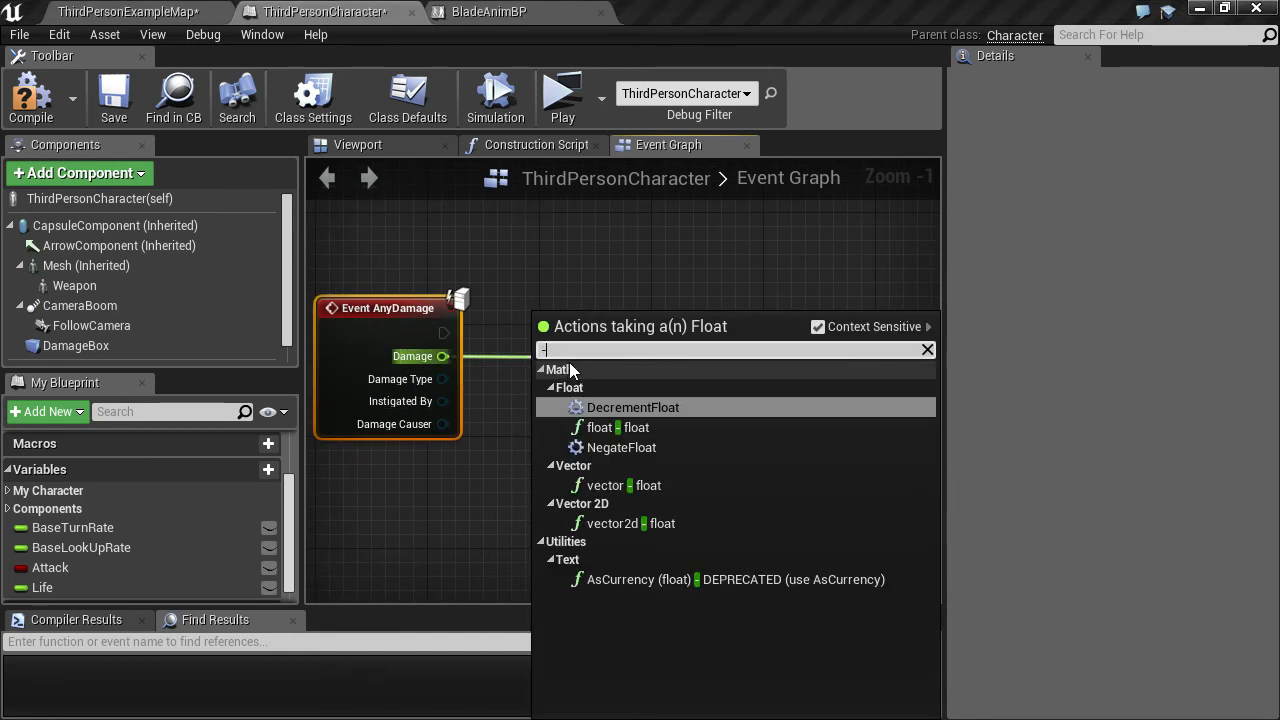
{"action": "left_click", "coordinate": [614, 431]}
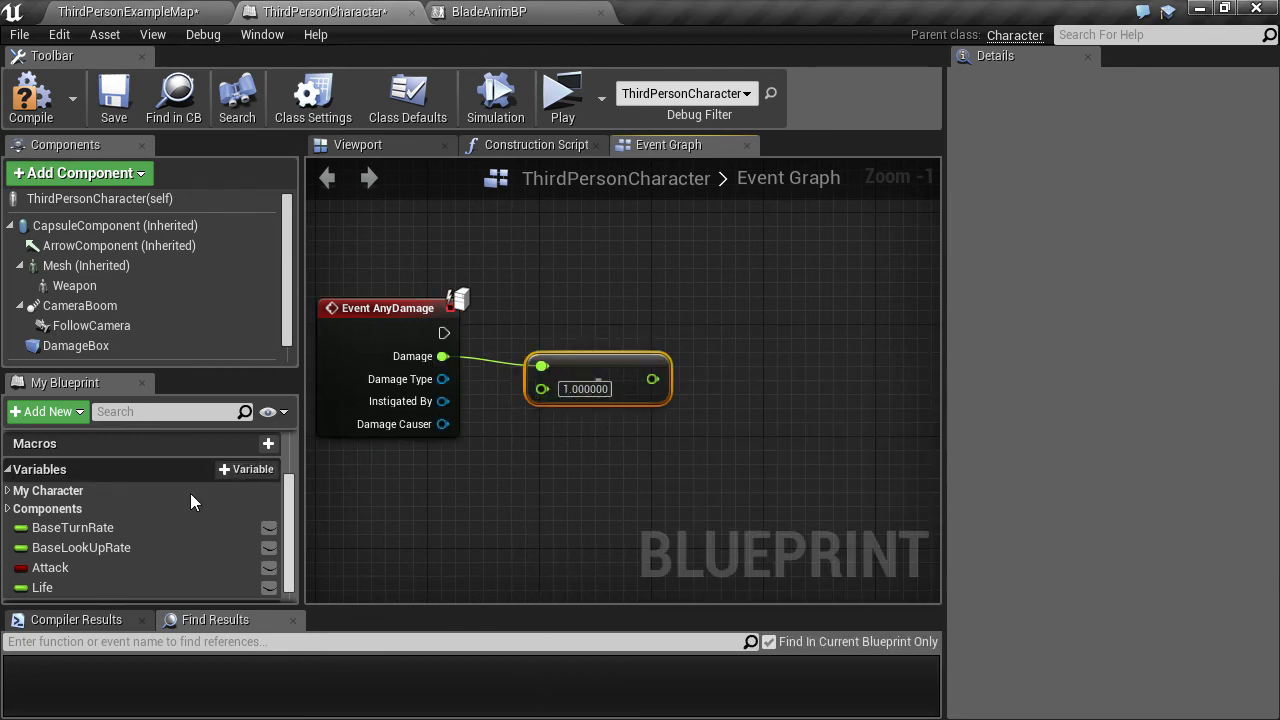
Connect a Life getter to the subtraction node's second input and space the nodes apart from Event AnyDamage
{"action": "left_click_drag", "start_coordinate": [46, 587], "coordinate": [547, 490]}
{"action": "left_click_drag", "start_coordinate": [547, 392], "coordinate": [547, 392]}
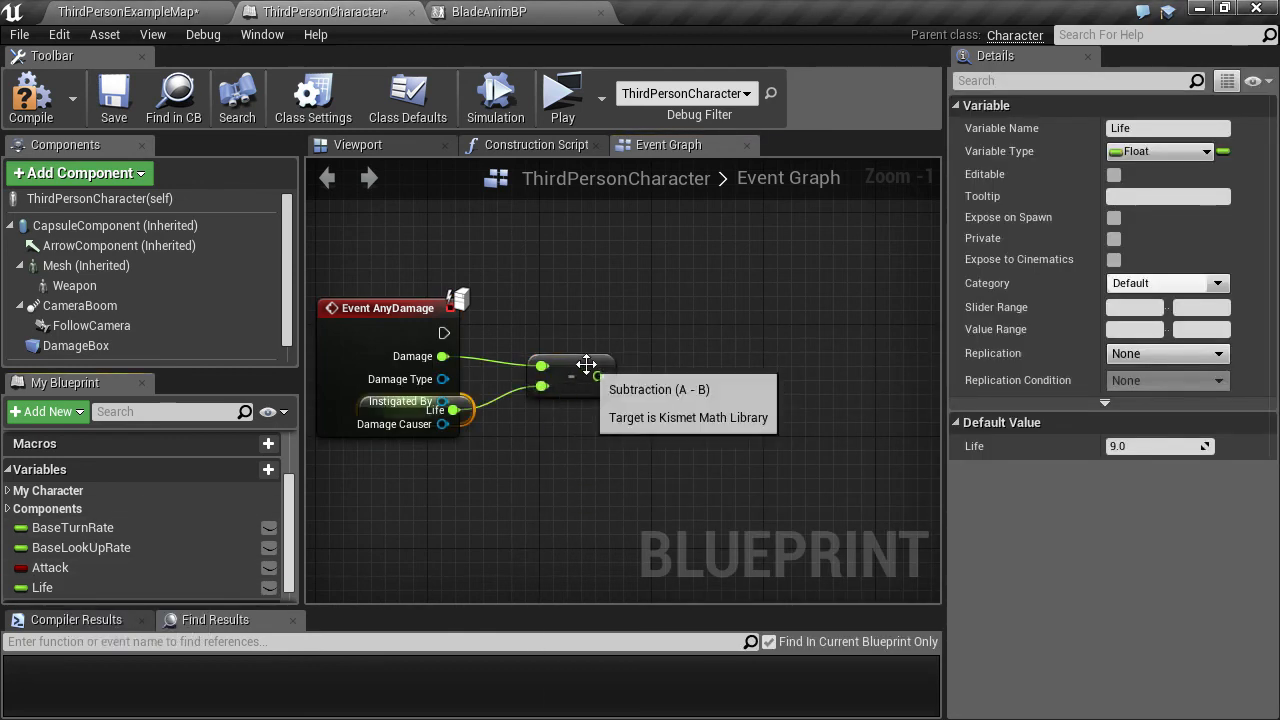
{"action": "left_click_drag", "start_coordinate": [466, 403], "coordinate": [653, 362]}
{"action": "right_click_drag", "start_coordinate": [690, 434], "coordinate": [612, 455]}
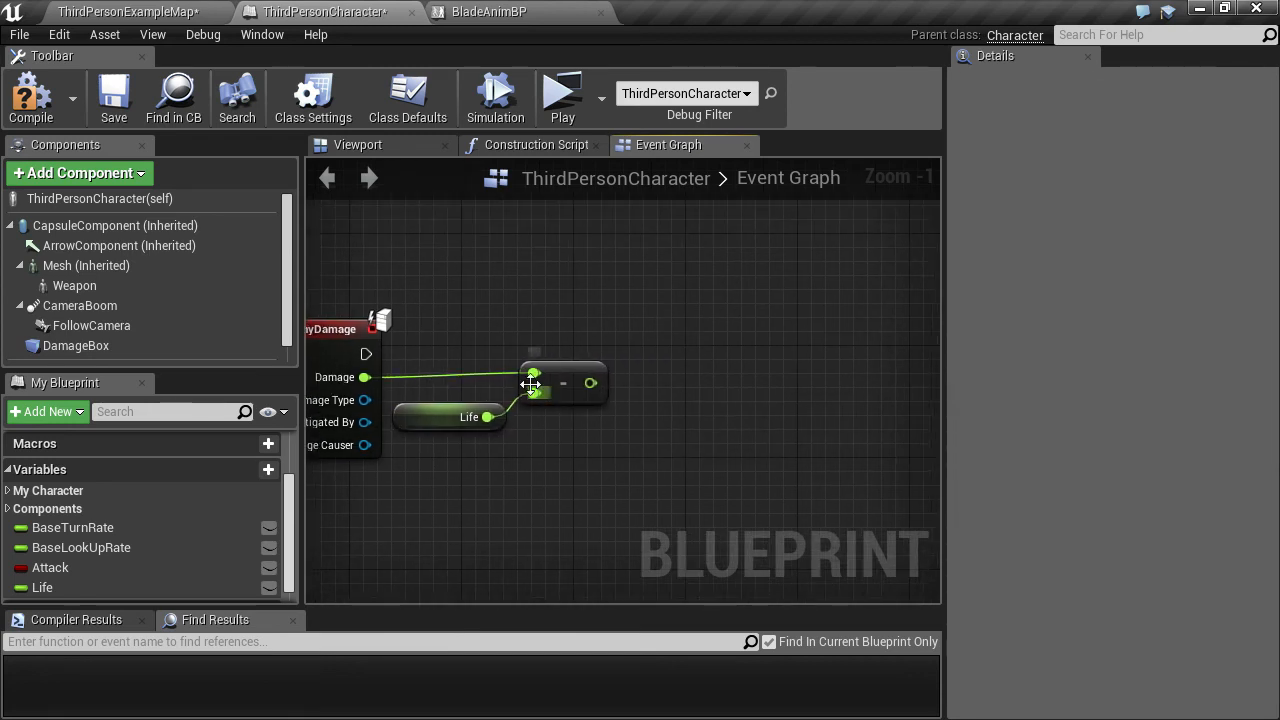
{"action": "left_click_drag", "start_coordinate": [581, 375], "coordinate": [594, 375]}
{"action": "left_click", "coordinate": [577, 460]}
{"action": "right_click_drag", "start_coordinate": [577, 460], "coordinate": [586, 497]}
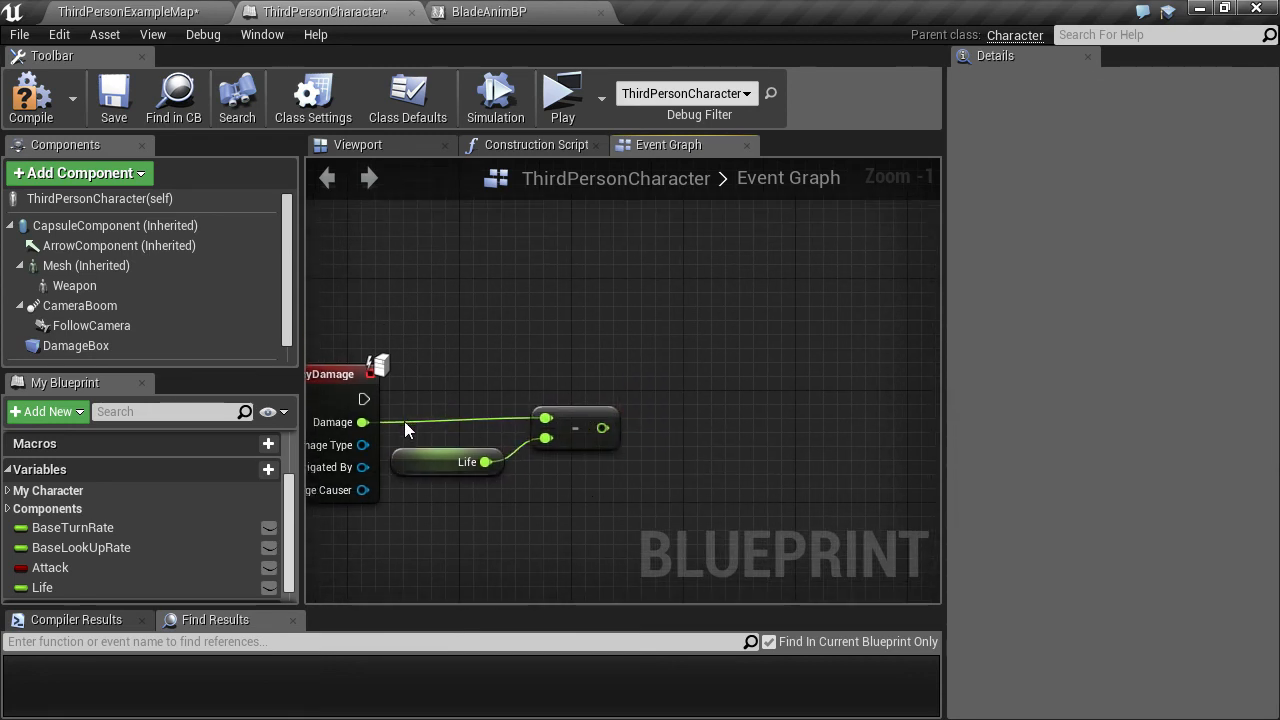
Add a Set Life node that takes the subtraction result and runs from Event AnyDamage
{"action": "right_click", "coordinate": [666, 400]}
{"action": "type", "text": "set lif"}
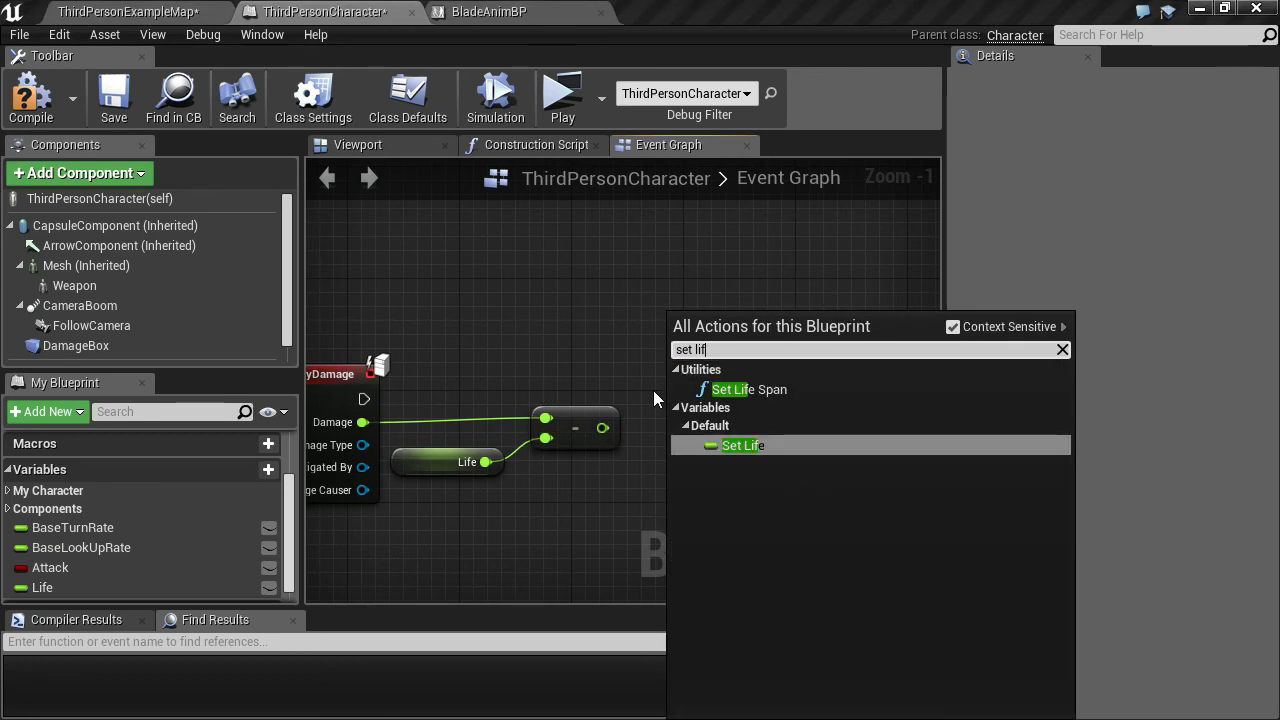
{"action": "type", "text": "e"}
{"action": "left_click", "coordinate": [760, 445]}
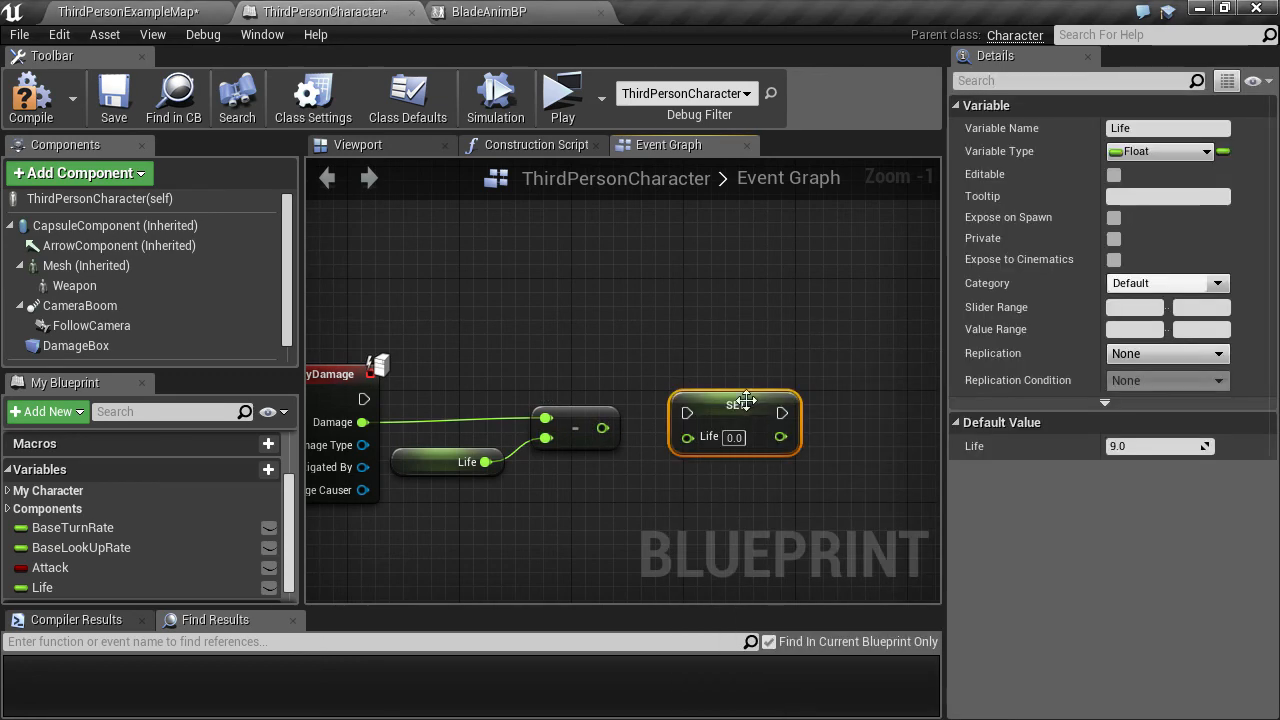
{"action": "left_click_drag", "start_coordinate": [602, 428], "coordinate": [716, 386]}
{"action": "left_click_drag", "start_coordinate": [371, 401], "coordinate": [672, 385]}
{"action": "left_click", "coordinate": [525, 362]}
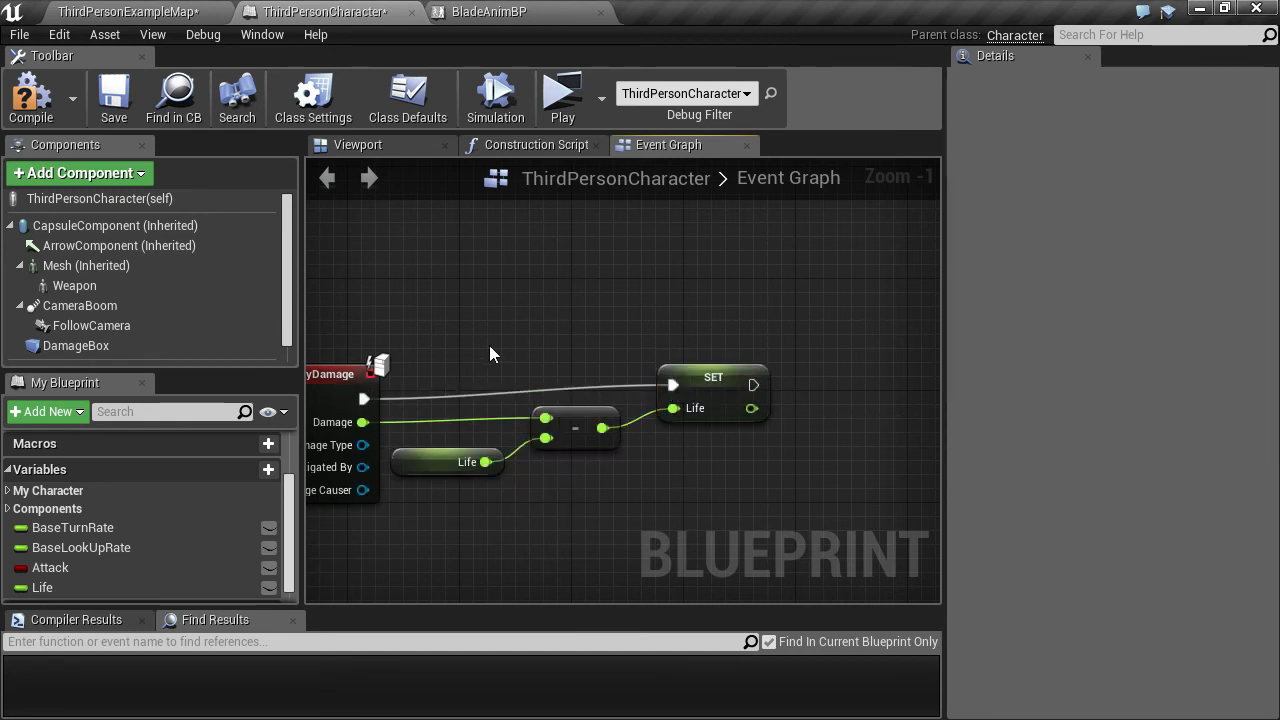
Swap the subtraction inputs so Damage is subtracted from Life, and align the Life getter, subtraction and Set Life nodes with the event
{"action": "right_click_drag", "start_coordinate": [446, 323], "coordinate": [545, 301]}
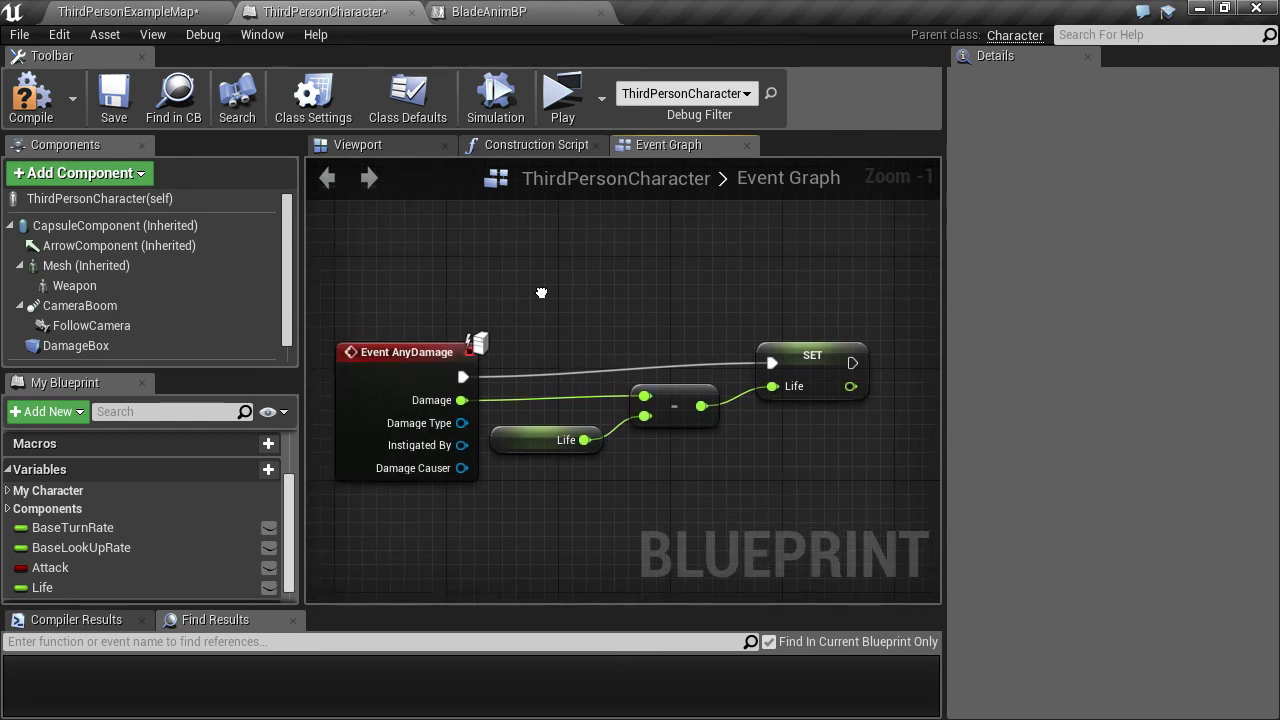
{"action": "left_click_drag", "start_coordinate": [461, 400], "coordinate": [669, 442]}
{"action": "left_click_drag", "start_coordinate": [535, 440], "coordinate": [575, 398]}
{"action": "left_click", "coordinate": [658, 354]}
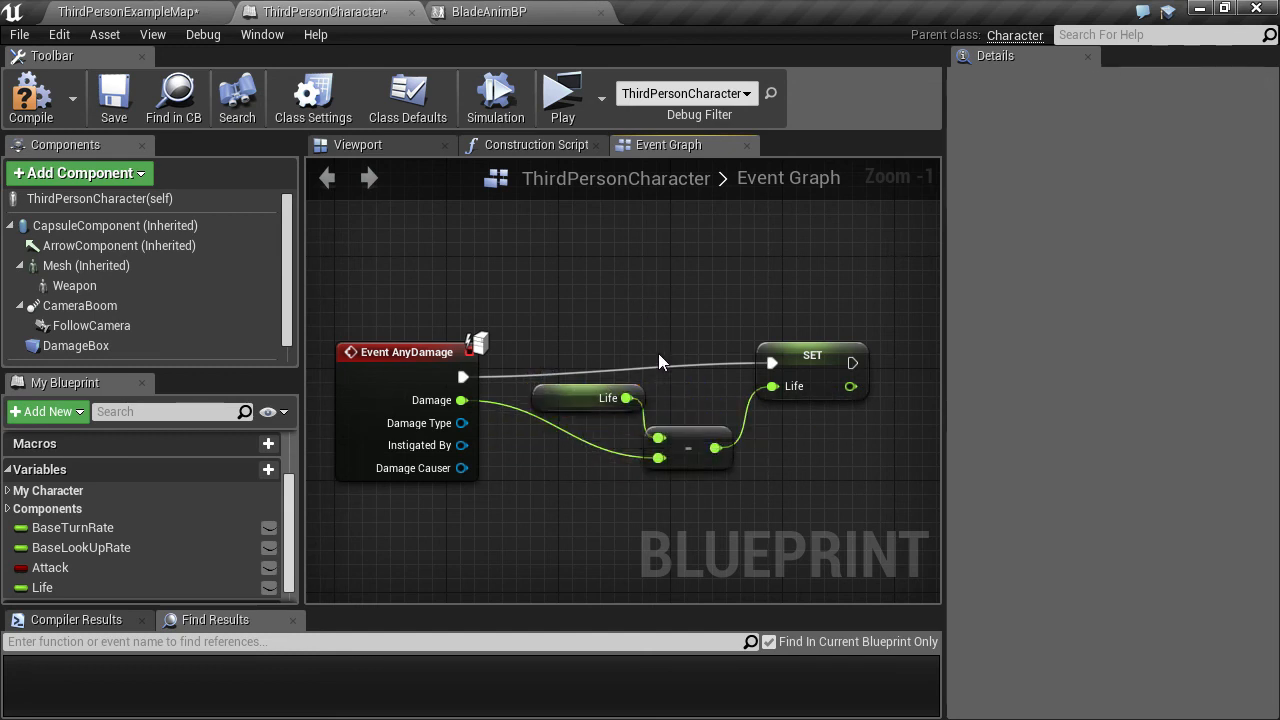
{"action": "left_click_drag", "start_coordinate": [787, 360], "coordinate": [788, 374]}
{"action": "left_click", "coordinate": [742, 298]}
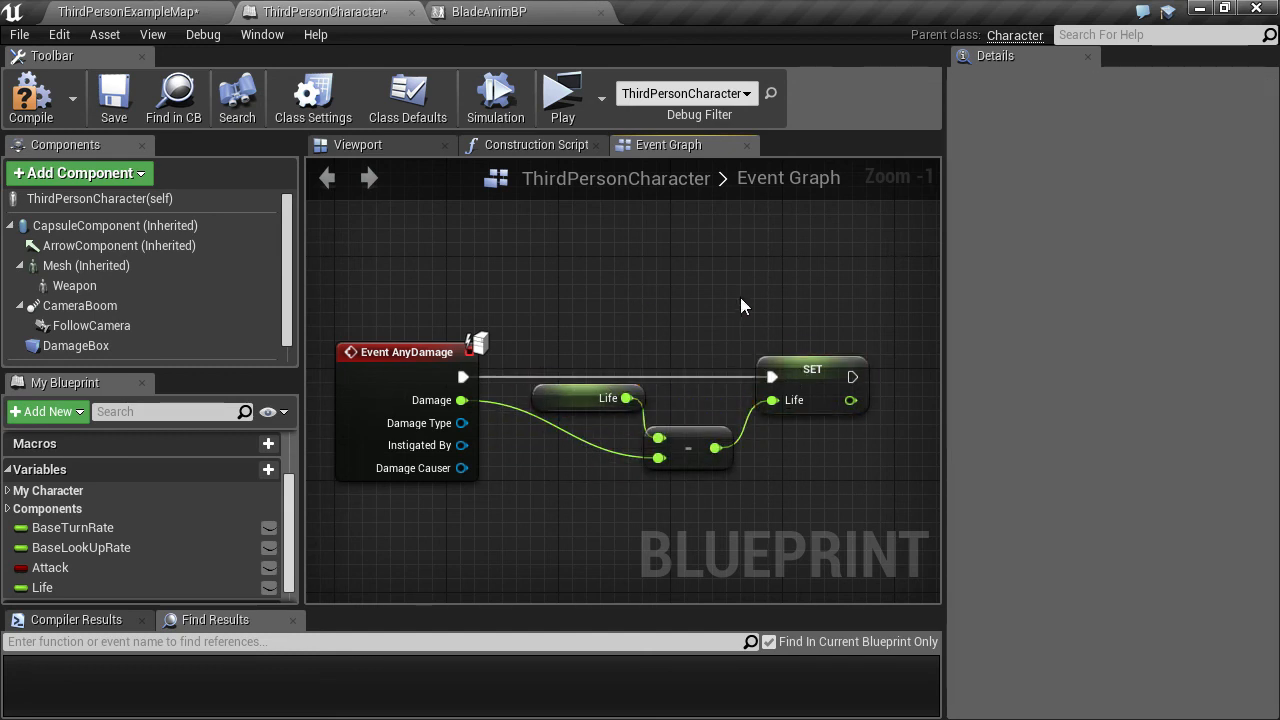
Duplicate the Attack boolean variable as a variable named Death
{"action": "scroll", "coordinate": [740, 306], "scroll_direction": "down", "scroll_amount": 1}
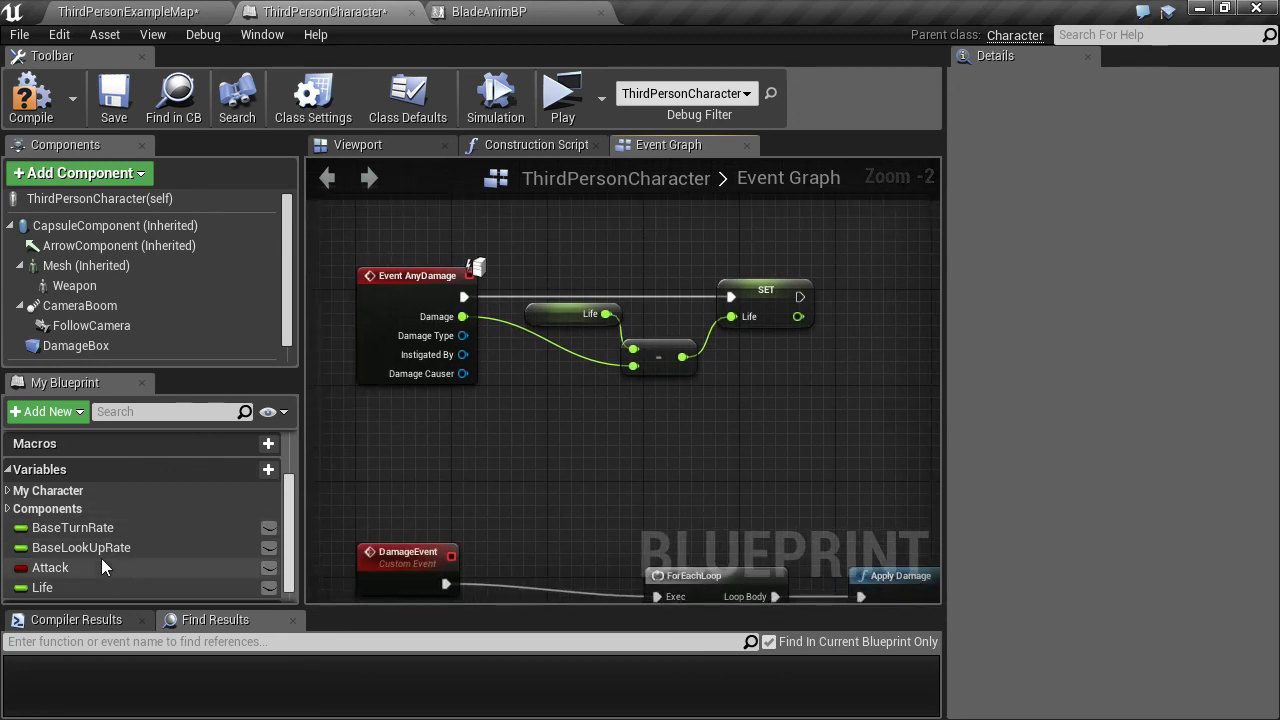
{"action": "right_click", "coordinate": [101, 567]}
{"action": "left_click", "coordinate": [159, 615]}
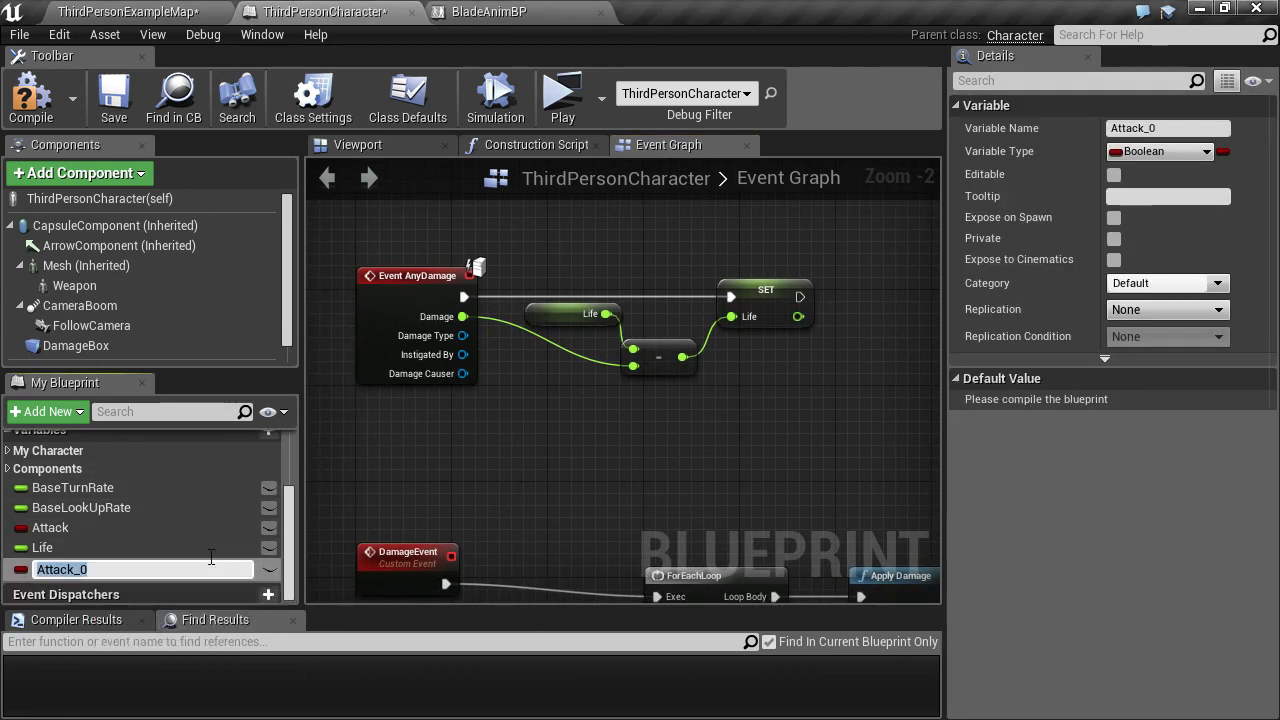
{"action": "type", "text": "Death"}
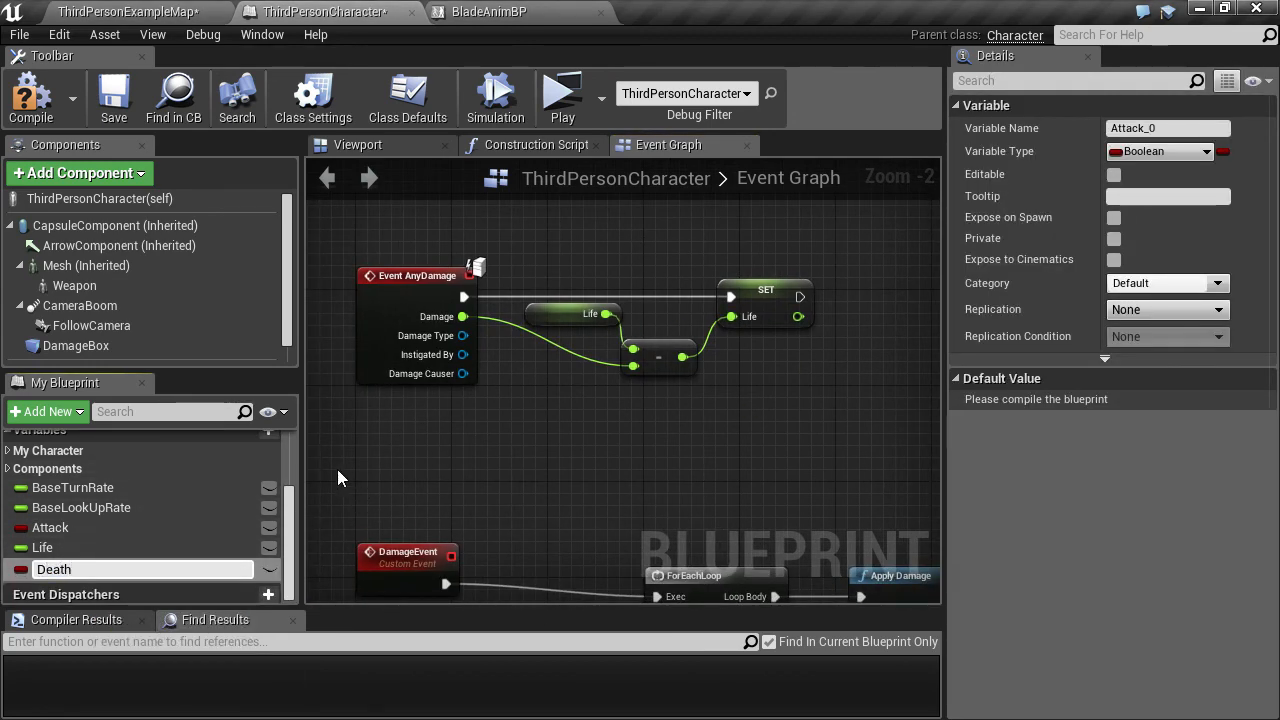
{"action": "key", "text": "Return"}
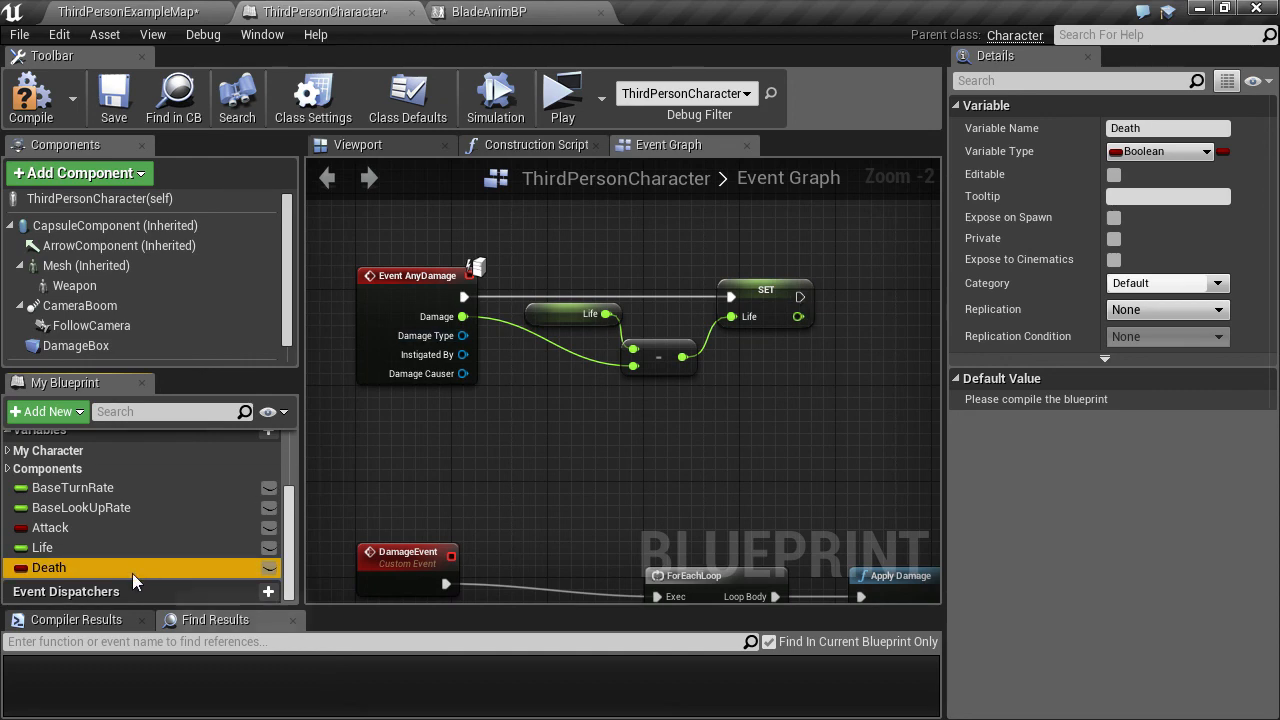
Add a float <= float node that compares Set Life's output with 0.0, placed just below and beyond Set Life
{"action": "right_click_drag", "start_coordinate": [715, 439], "coordinate": [534, 466]}
{"action": "left_click_drag", "start_coordinate": [616, 344], "coordinate": [671, 344]}
{"action": "type", "text": "<"}
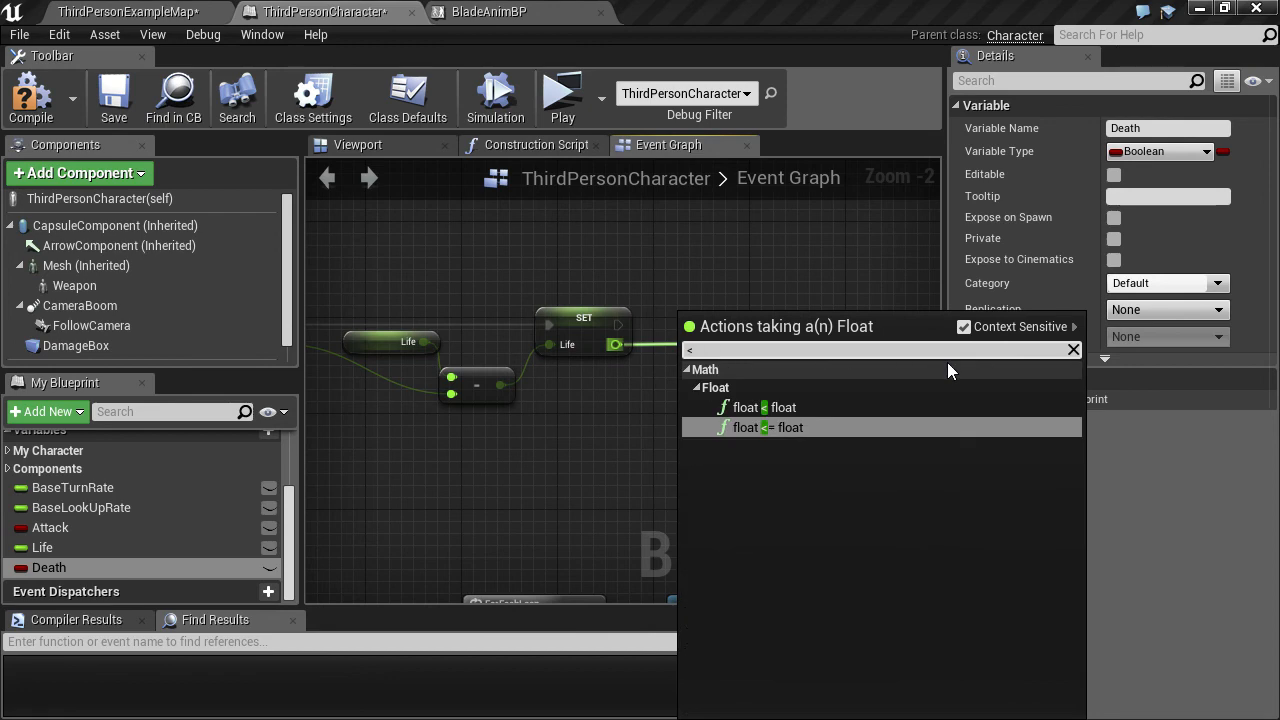
{"action": "left_click", "coordinate": [768, 427]}
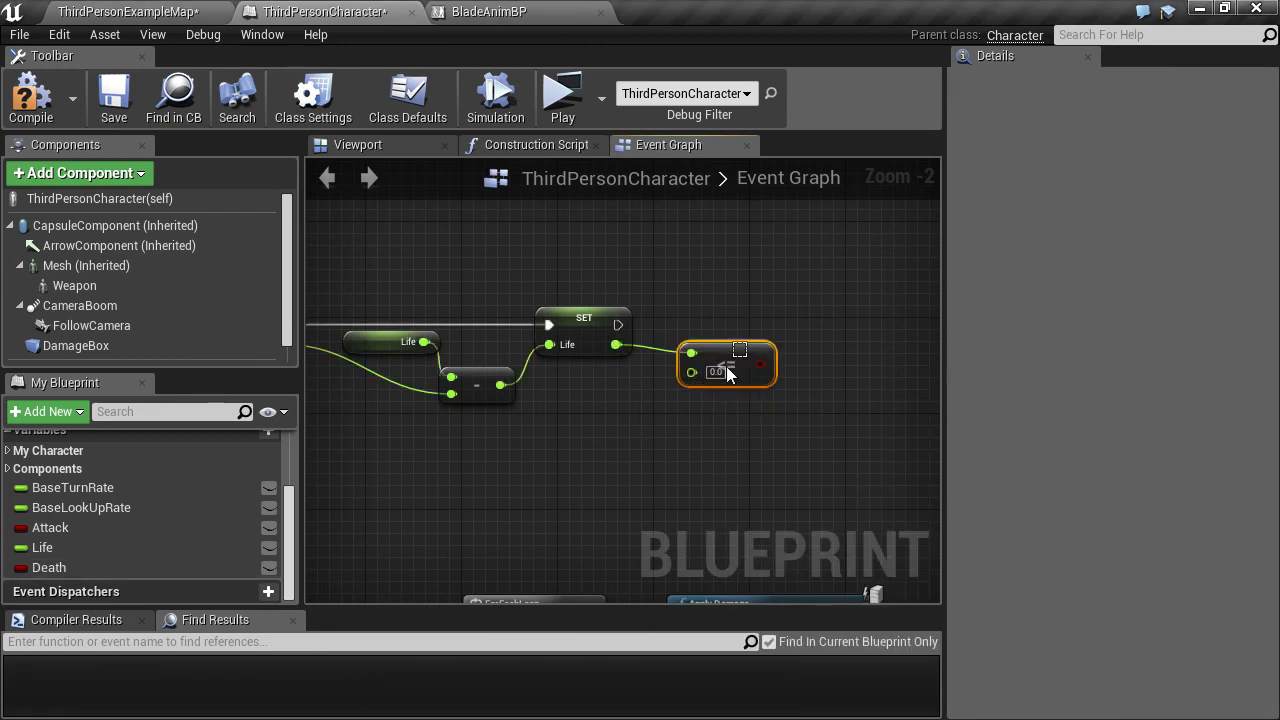
{"action": "left_click_drag", "start_coordinate": [731, 349], "coordinate": [718, 374]}
{"action": "left_click", "coordinate": [651, 309]}
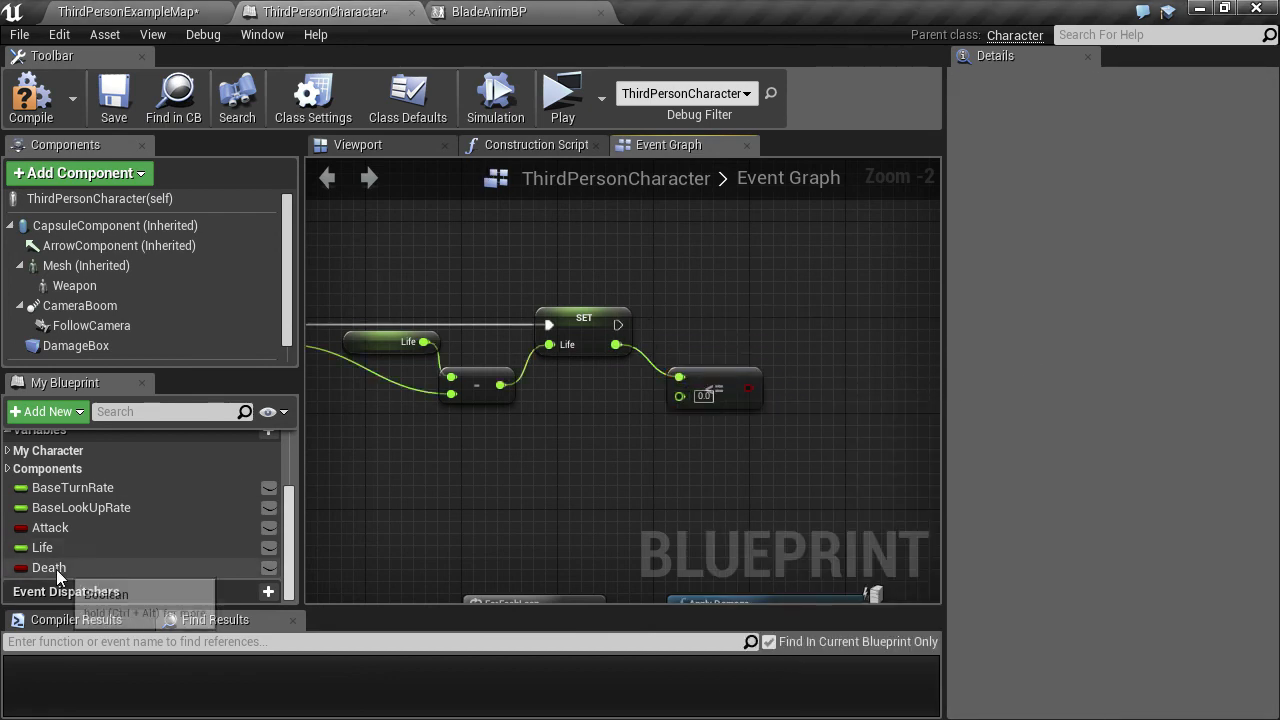
Add a Set Death node that runs after Set Life and takes the <= comparison result as its Death value
{"action": "left_click_drag", "start_coordinate": [56, 569], "coordinate": [771, 307]}
{"action": "left_click", "coordinate": [784, 354]}
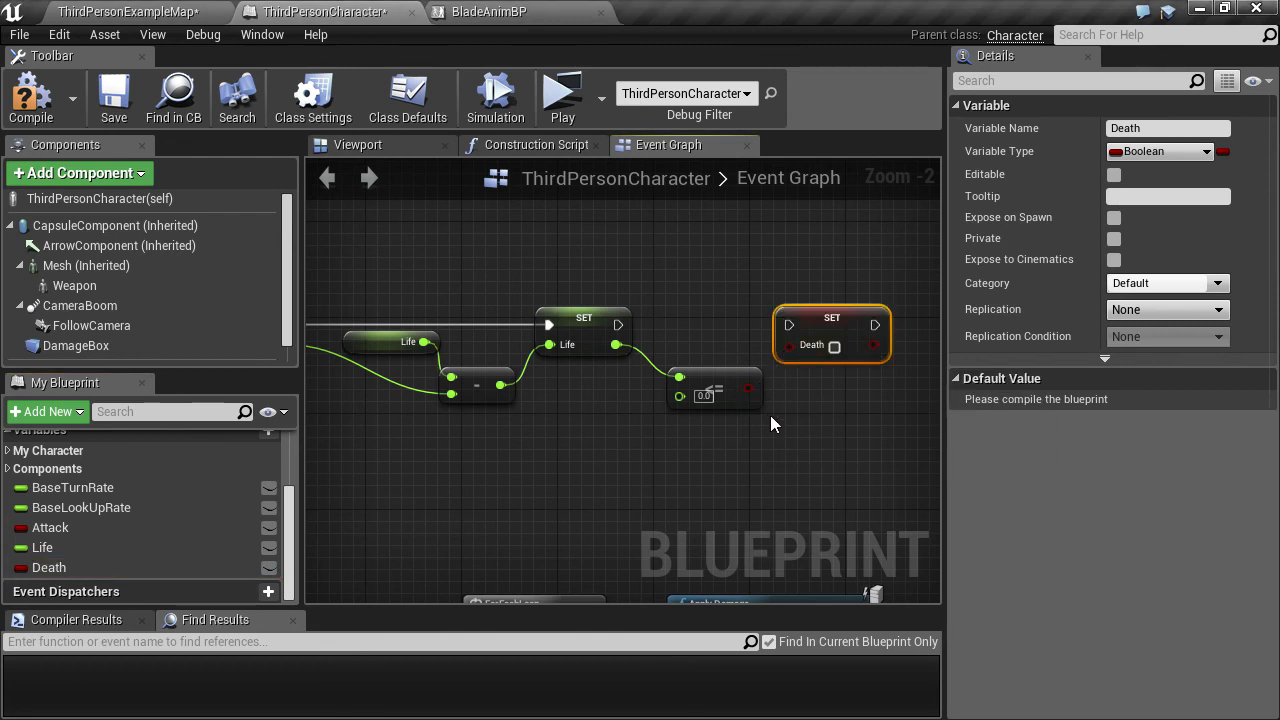
{"action": "right_click_drag", "start_coordinate": [755, 391], "coordinate": [656, 427]}
{"action": "left_click_drag", "start_coordinate": [641, 413], "coordinate": [629, 414]}
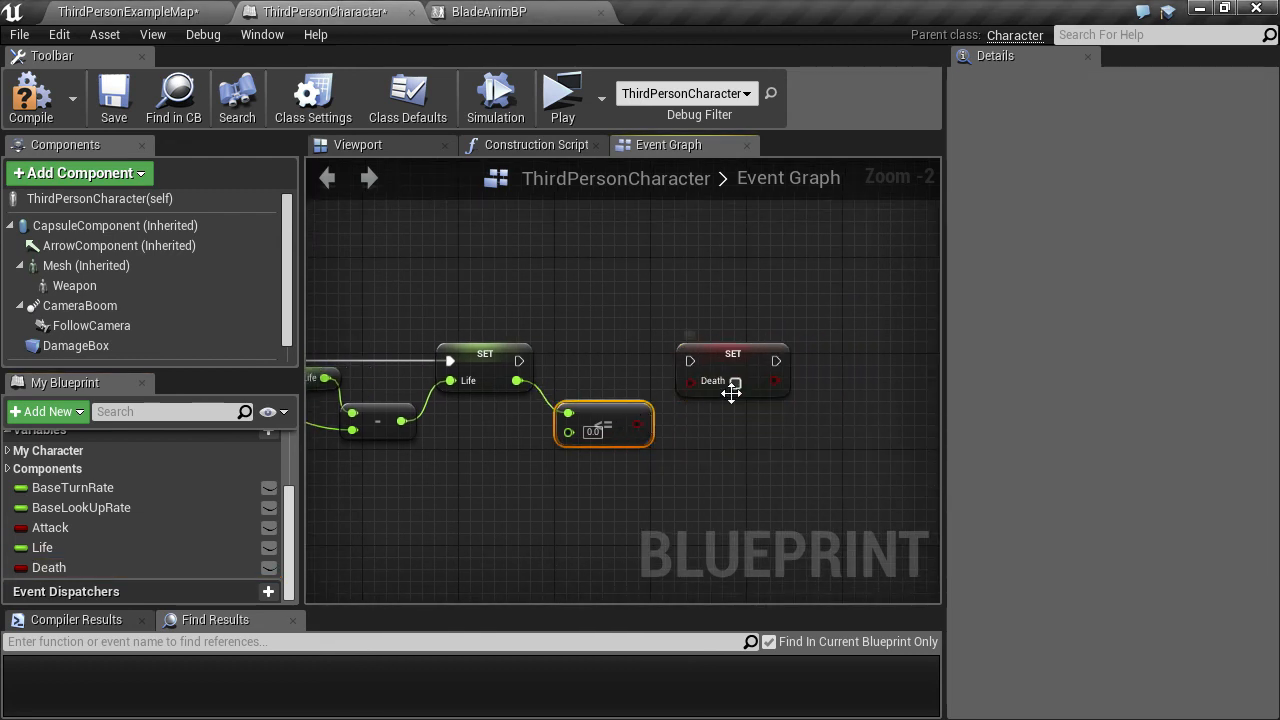
{"action": "left_click_drag", "start_coordinate": [530, 361], "coordinate": [689, 361]}
{"action": "left_click_drag", "start_coordinate": [637, 428], "coordinate": [654, 408]}
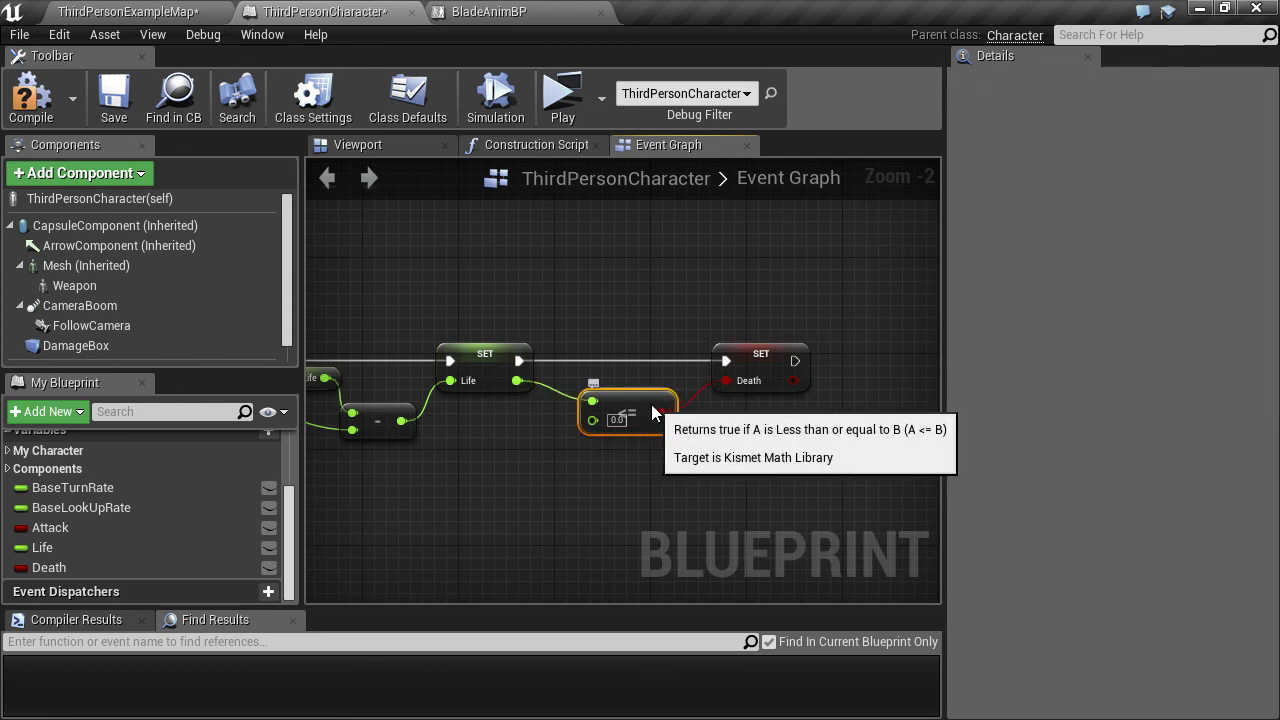
{"action": "left_click", "coordinate": [777, 465]}
Insert a Branch between Set Life and Set Death, with the <= result as its Condition and evenly spaced nodes
{"action": "right_click_drag", "start_coordinate": [761, 449], "coordinate": [687, 418]}
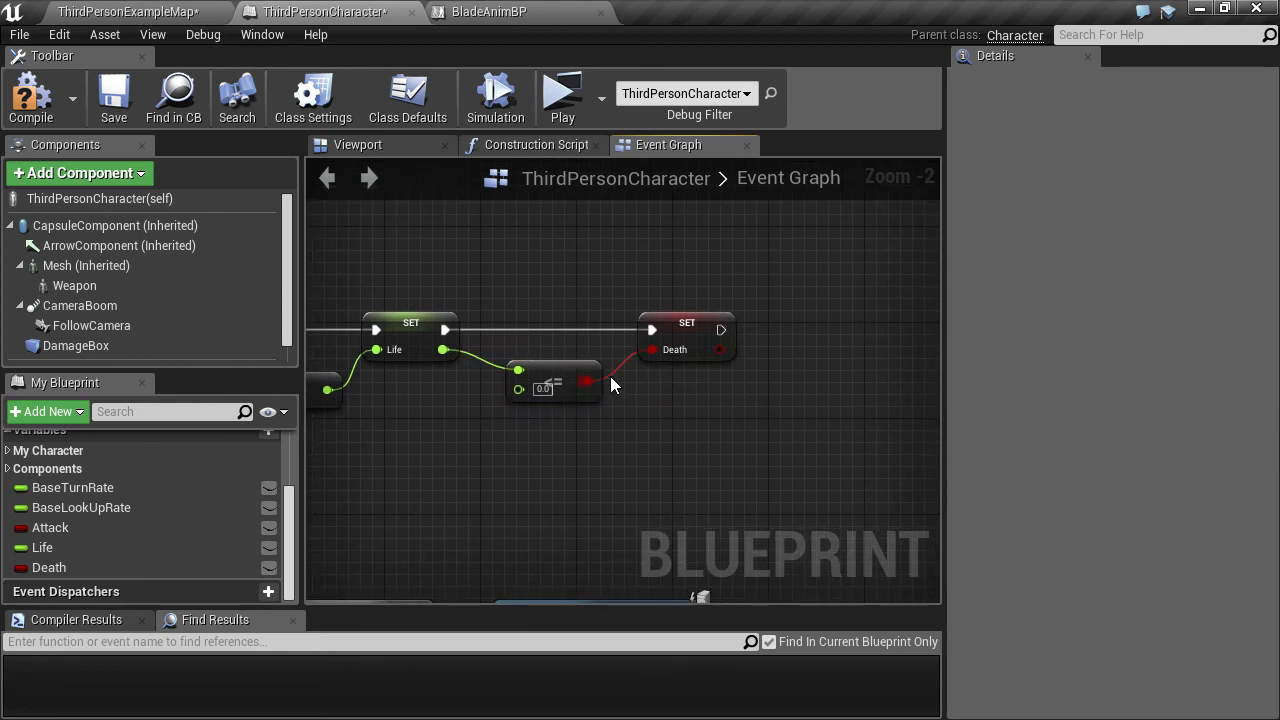
{"action": "left_click", "coordinate": [687, 340]}
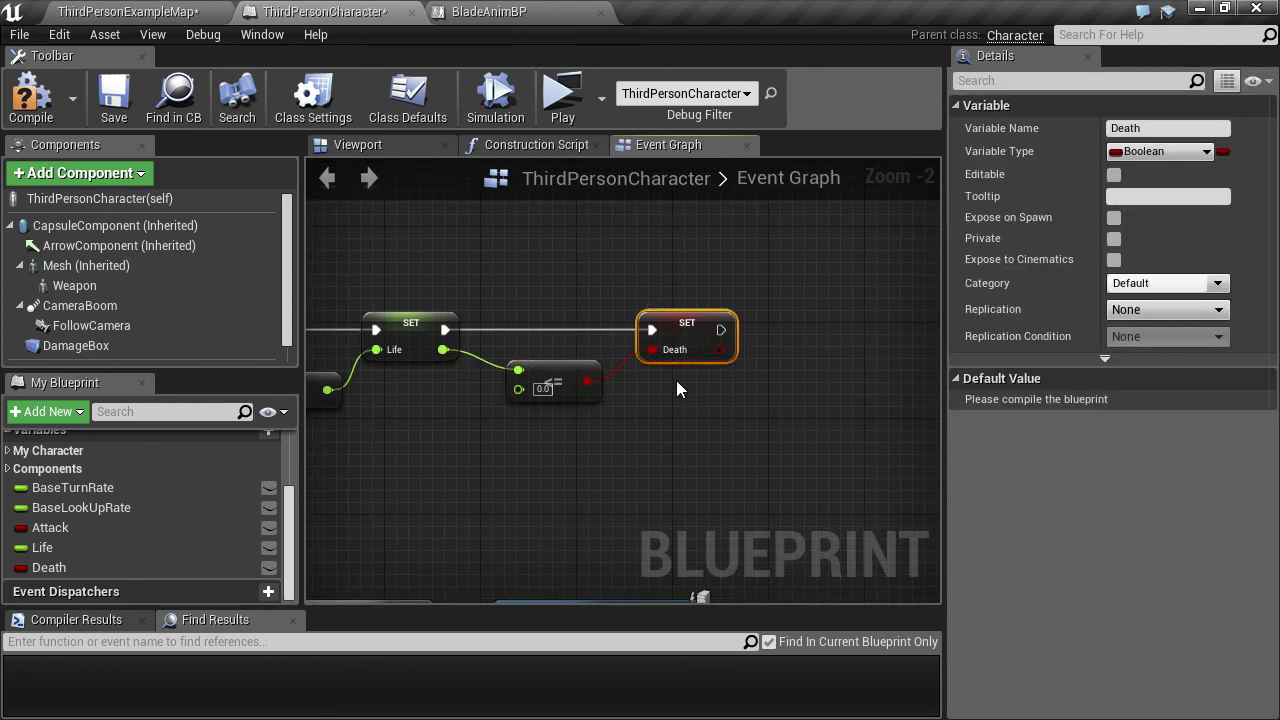
{"action": "left_click_drag", "start_coordinate": [580, 366], "coordinate": [568, 366]}
{"action": "left_click_drag", "start_coordinate": [694, 323], "coordinate": [766, 323]}
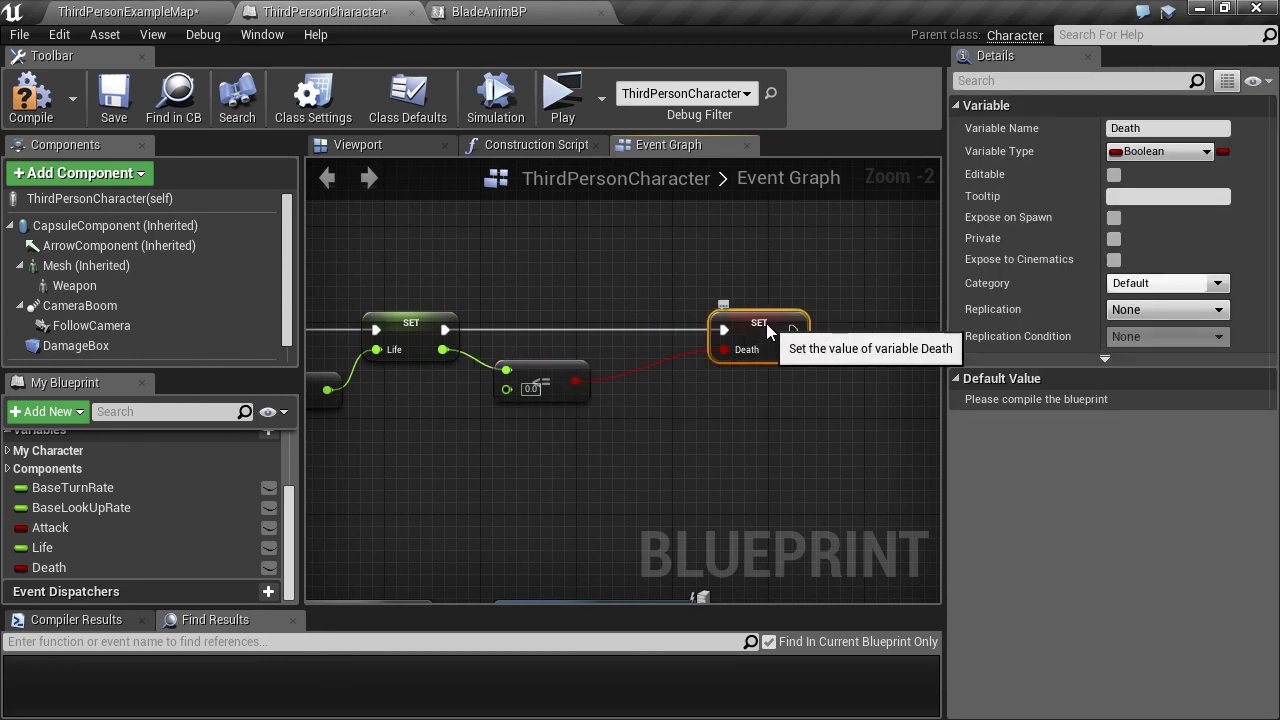
{"action": "left_click_drag", "start_coordinate": [447, 330], "coordinate": [560, 313]}
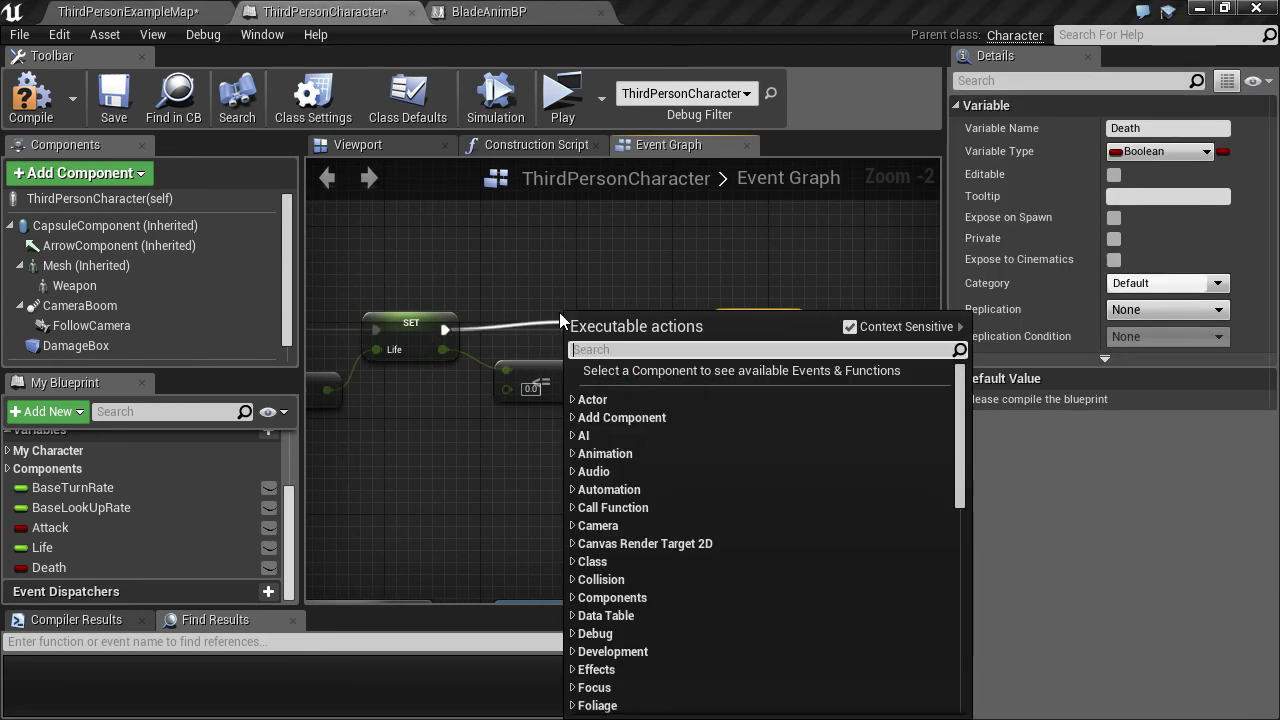
{"action": "type", "text": "branch"}
{"action": "key", "text": "Return"}
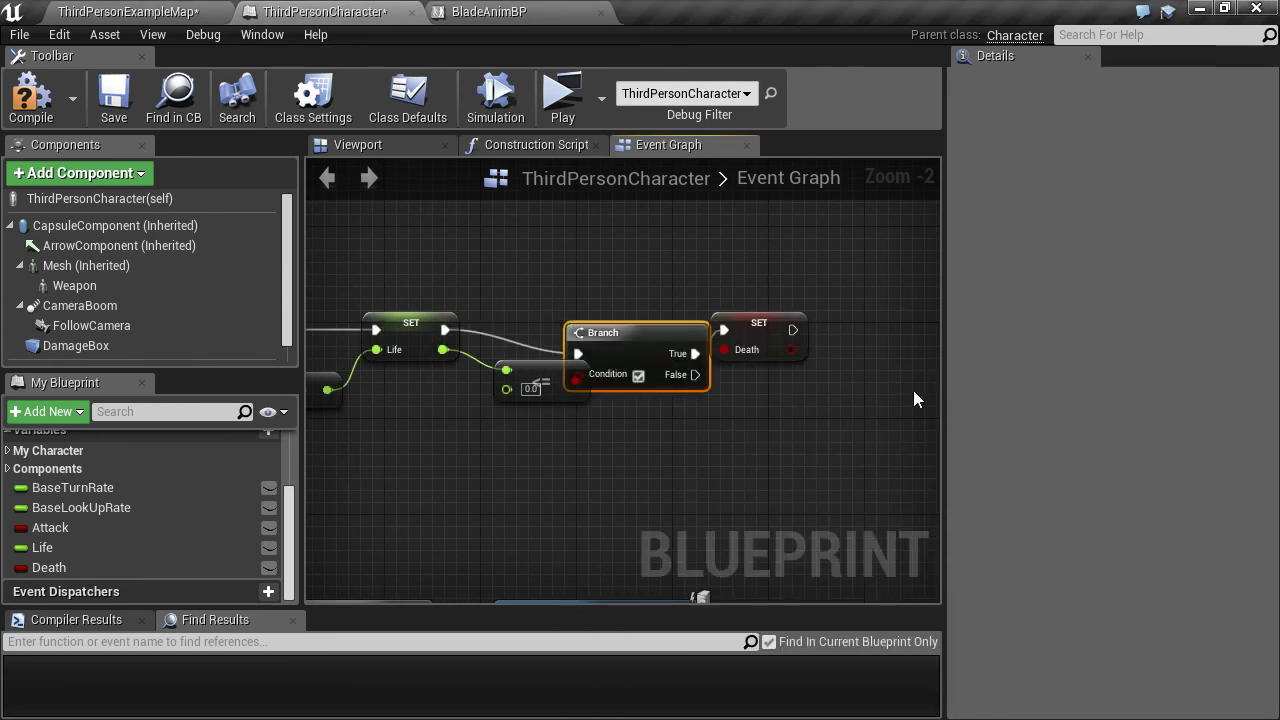
{"action": "left_click_drag", "start_coordinate": [772, 330], "coordinate": [880, 330]}
{"action": "left_click_drag", "start_coordinate": [668, 335], "coordinate": [750, 323]}
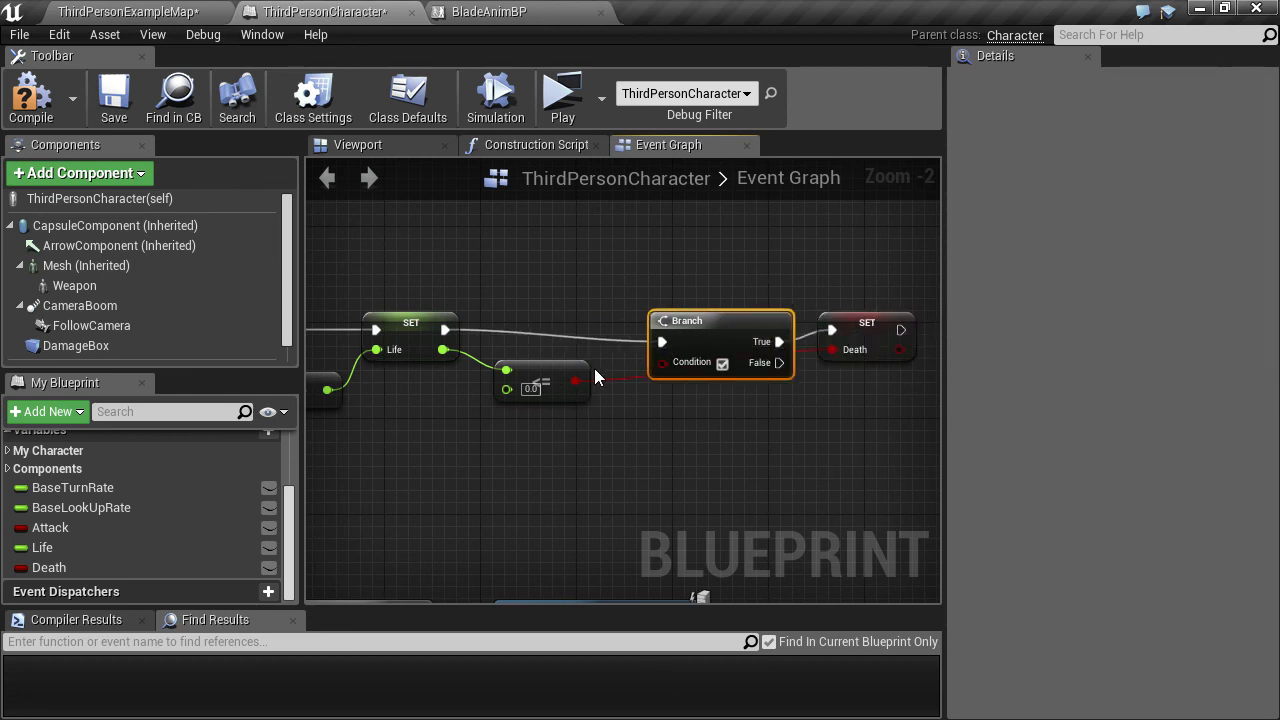
{"action": "left_click_drag", "start_coordinate": [575, 380], "coordinate": [664, 362]}
{"action": "left_click_drag", "start_coordinate": [695, 339], "coordinate": [657, 326]}
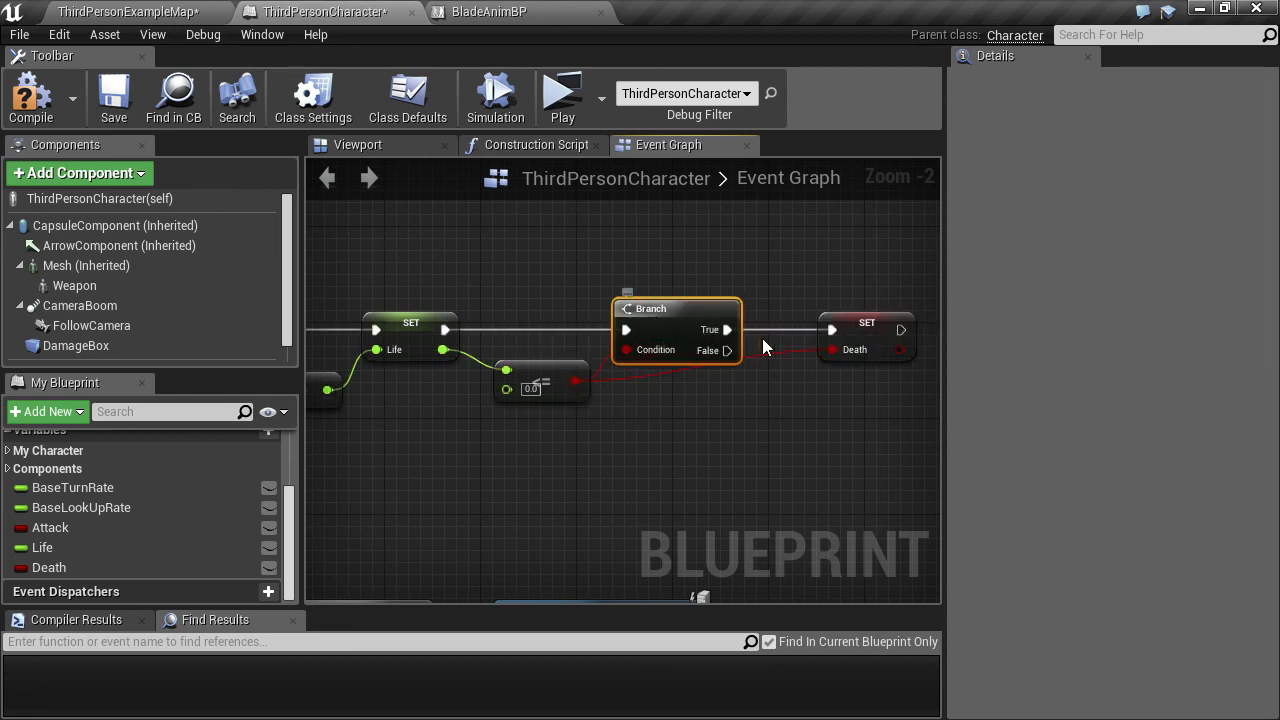
Disconnect the comparison result from Set Death, set its Death value to true, and move the node closer to the Branch
{"action": "left_click", "coordinate": [835, 350], "text": "alt"}
{"action": "right_click_drag", "start_coordinate": [788, 413], "coordinate": [682, 414]}
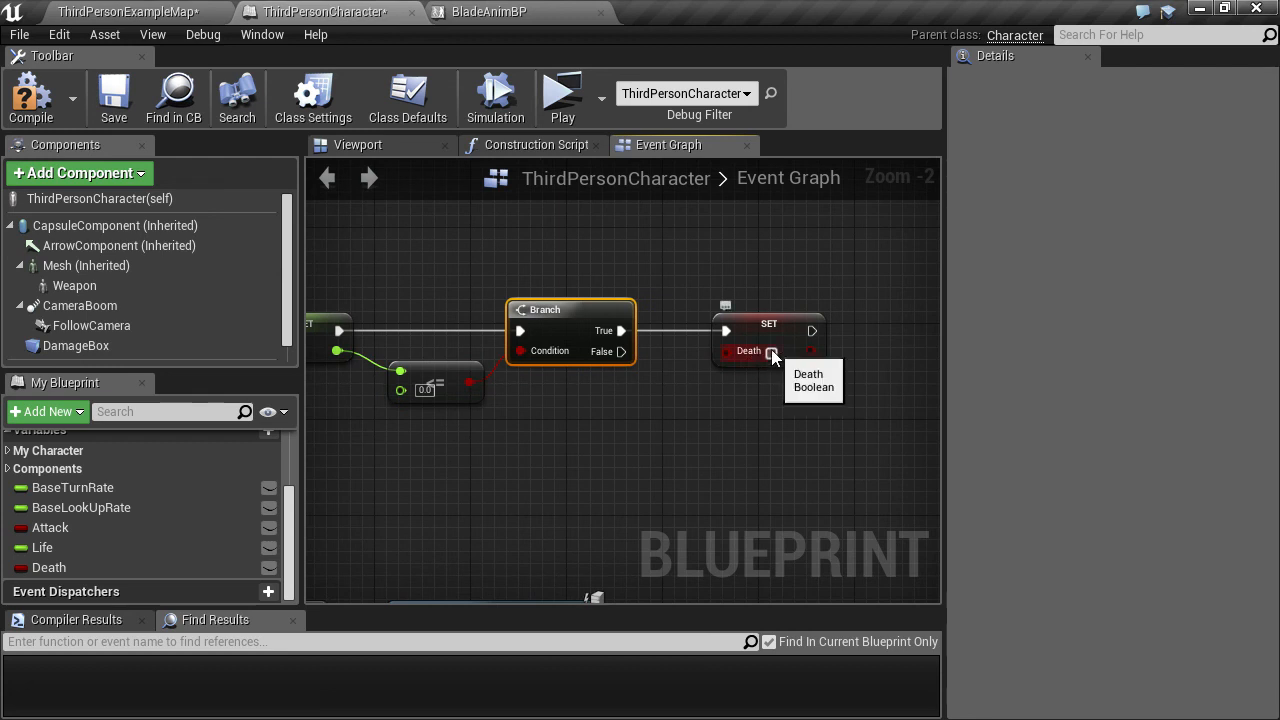
{"action": "left_click", "coordinate": [771, 352]}
{"action": "left_click_drag", "start_coordinate": [759, 324], "coordinate": [709, 321]}
{"action": "left_click", "coordinate": [722, 287]}
{"action": "right_click_drag", "start_coordinate": [698, 260], "coordinate": [786, 243]}
{"action": "scroll", "coordinate": [720, 302], "scroll_direction": "down", "scroll_amount": 2}
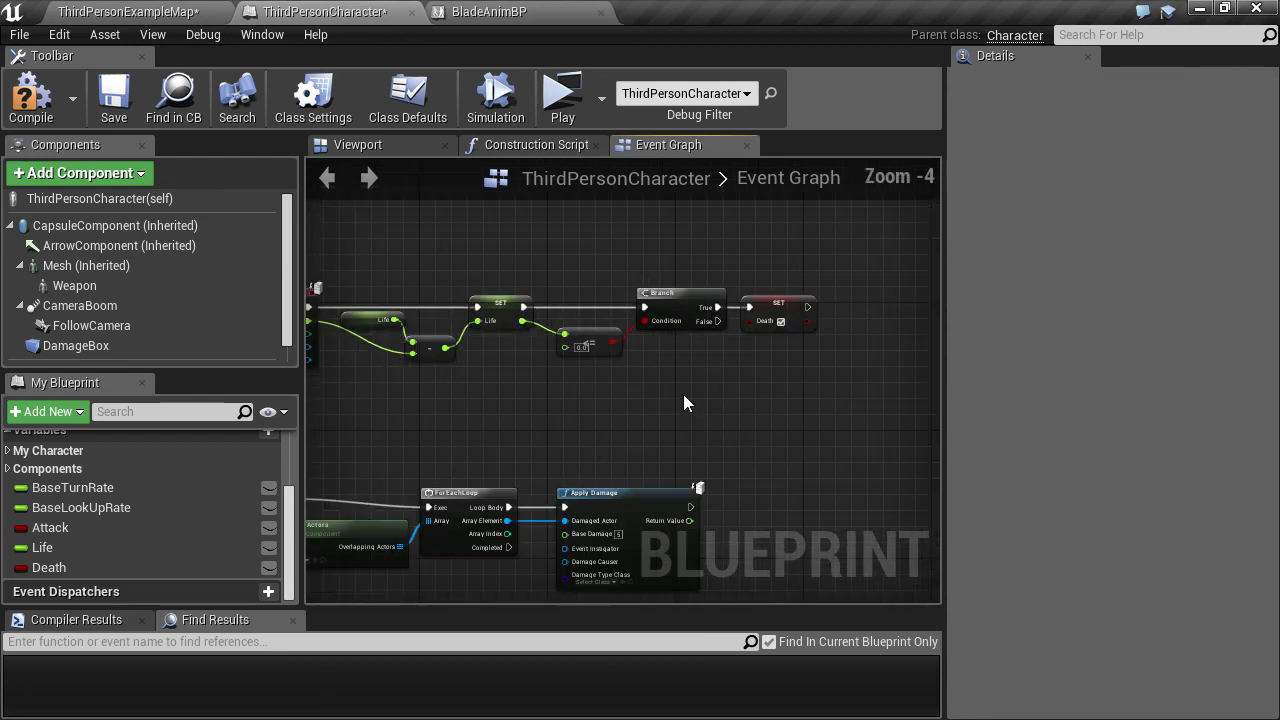
{"action": "right_click_drag", "start_coordinate": [683, 403], "coordinate": [764, 372]}
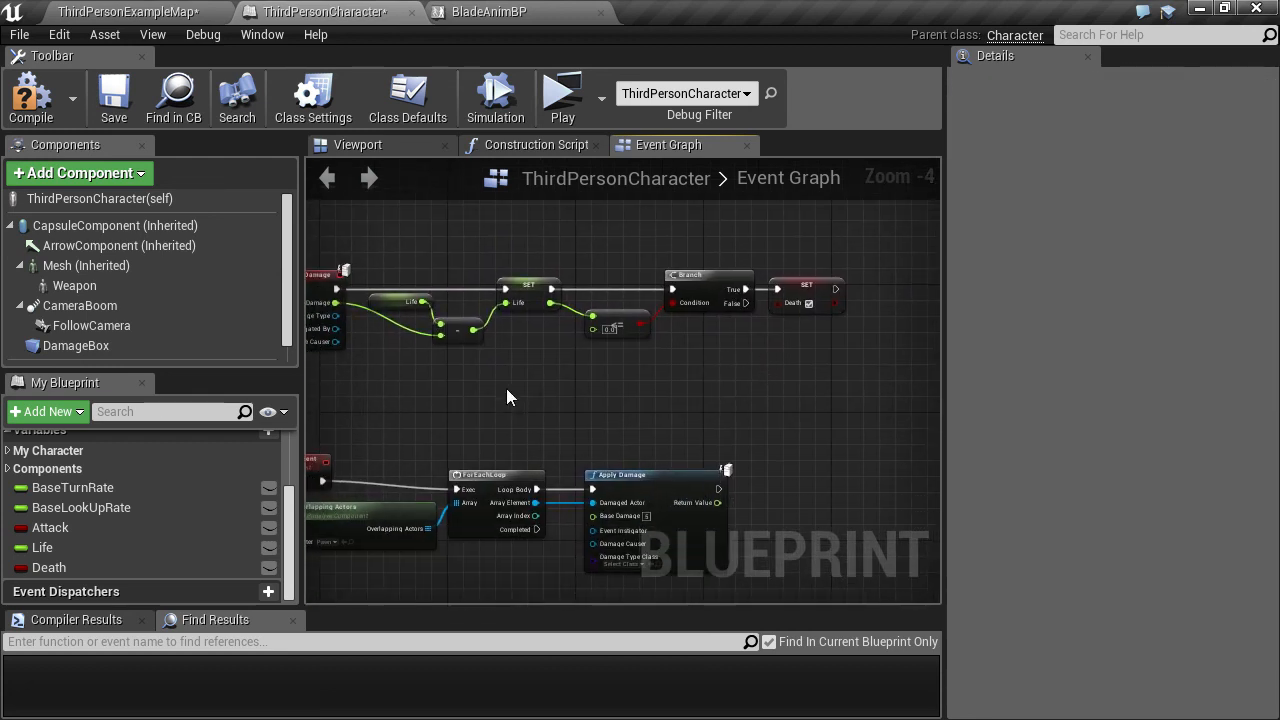
{"action": "right_click_drag", "start_coordinate": [506, 398], "coordinate": [553, 394]}
Locate the Mesh component's skeletal mesh SK_CharM_Forge among the project assets and start creating a physics asset from it
{"action": "left_click", "coordinate": [86, 265]}
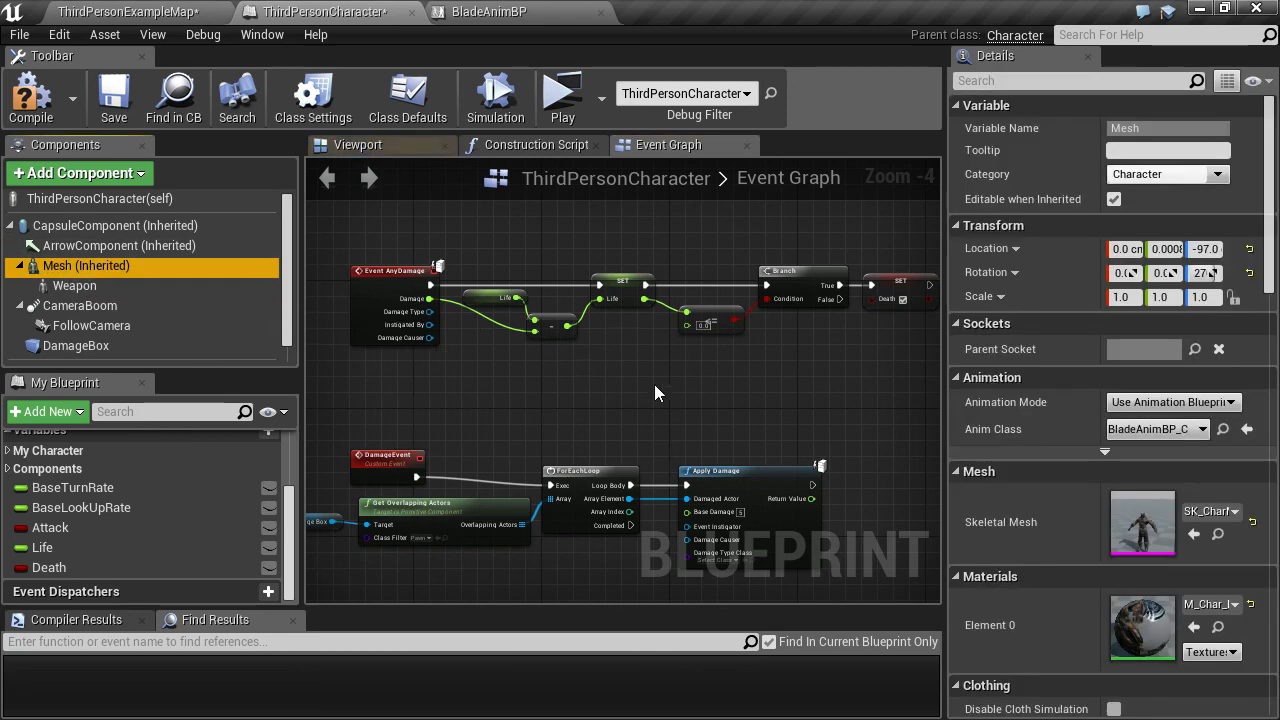
{"action": "left_click", "coordinate": [1218, 534]}
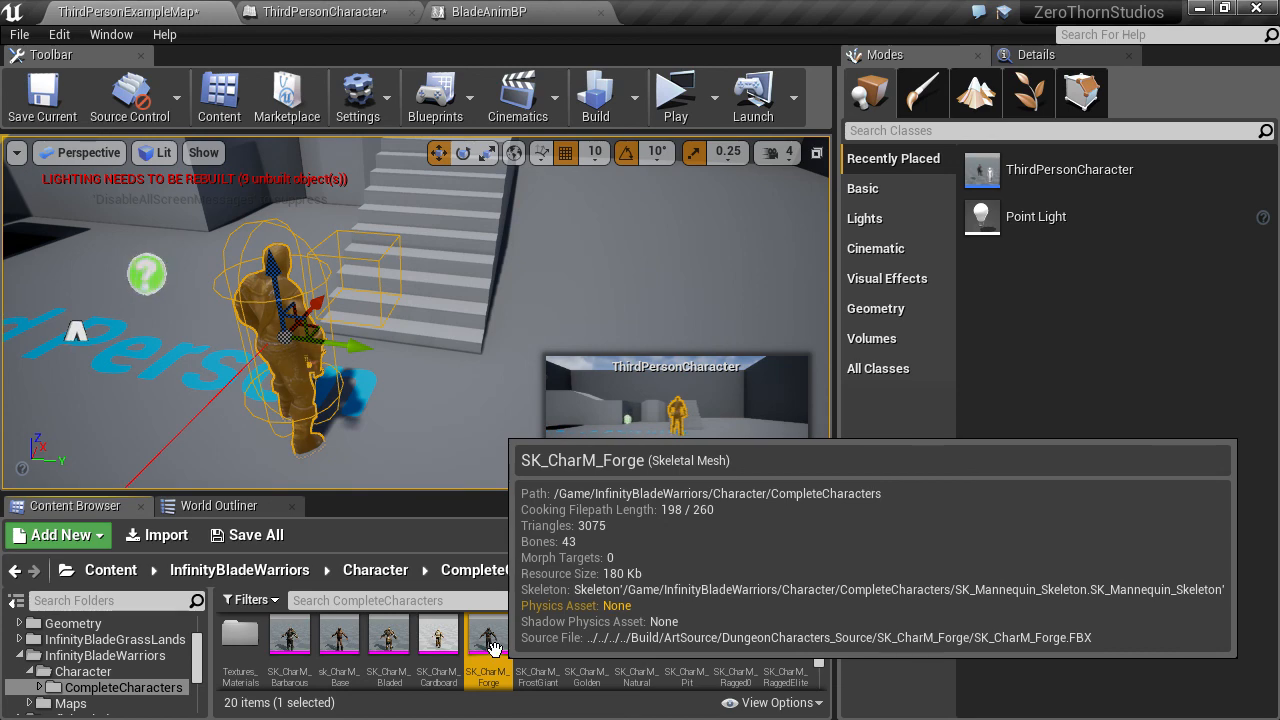
{"action": "right_click", "coordinate": [493, 648]}
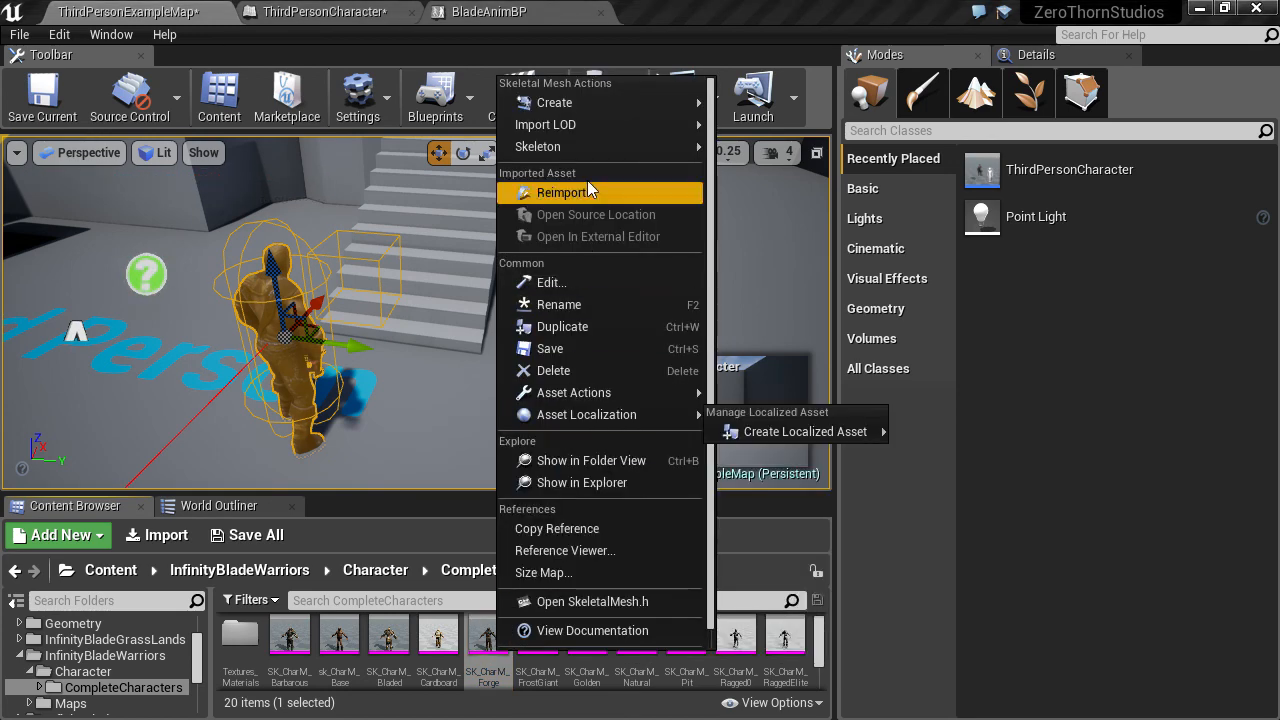
{"action": "mouse_move", "coordinate": [579, 100]}
{"action": "mouse_move", "coordinate": [765, 125]}
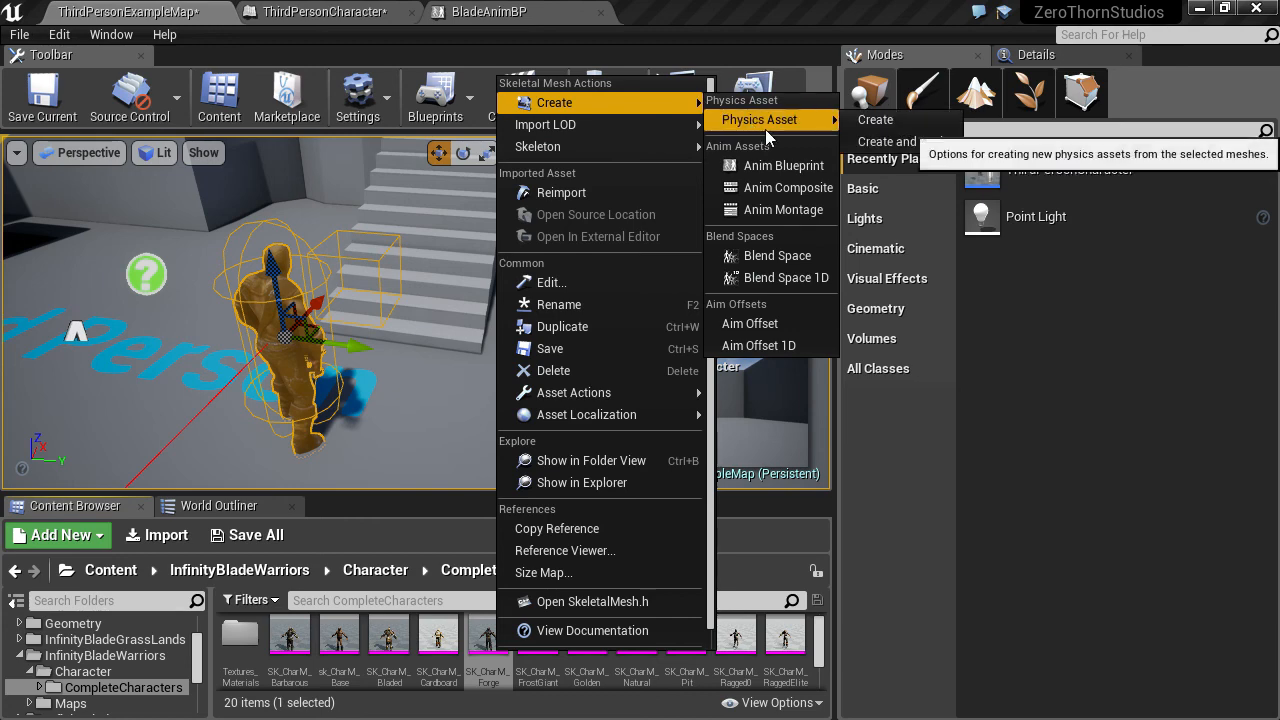
{"action": "left_click", "coordinate": [872, 120]}
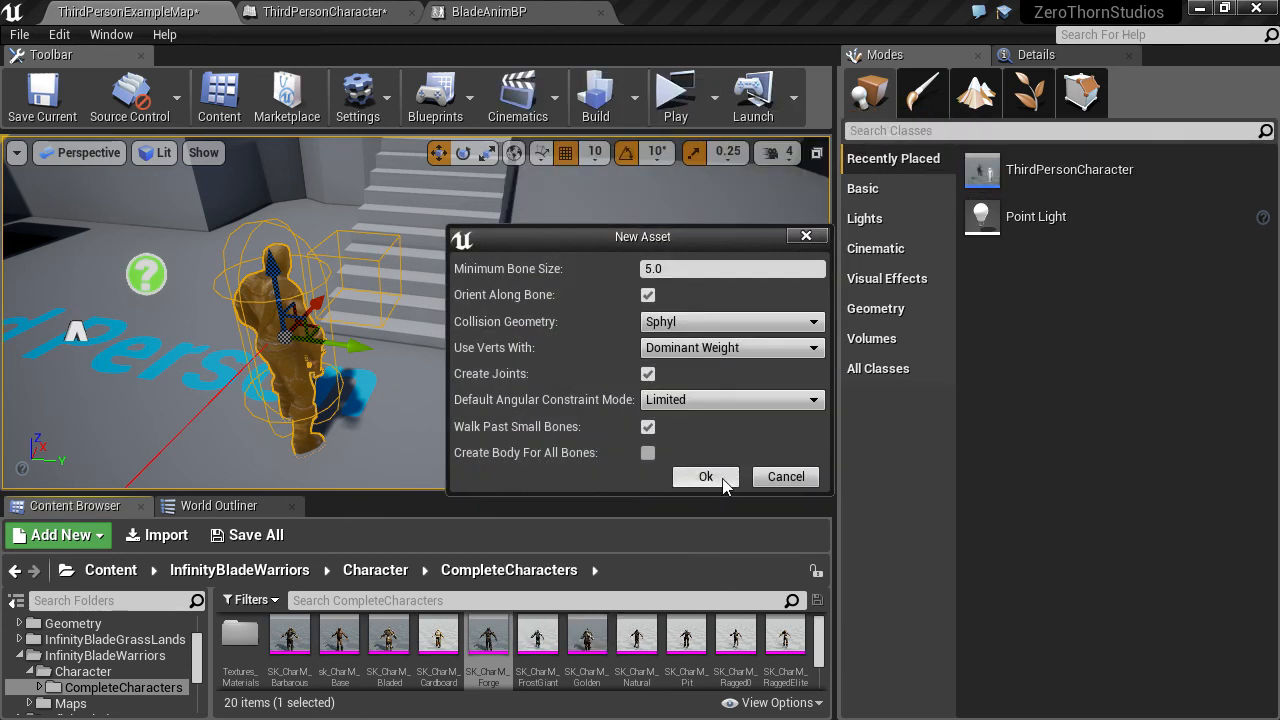